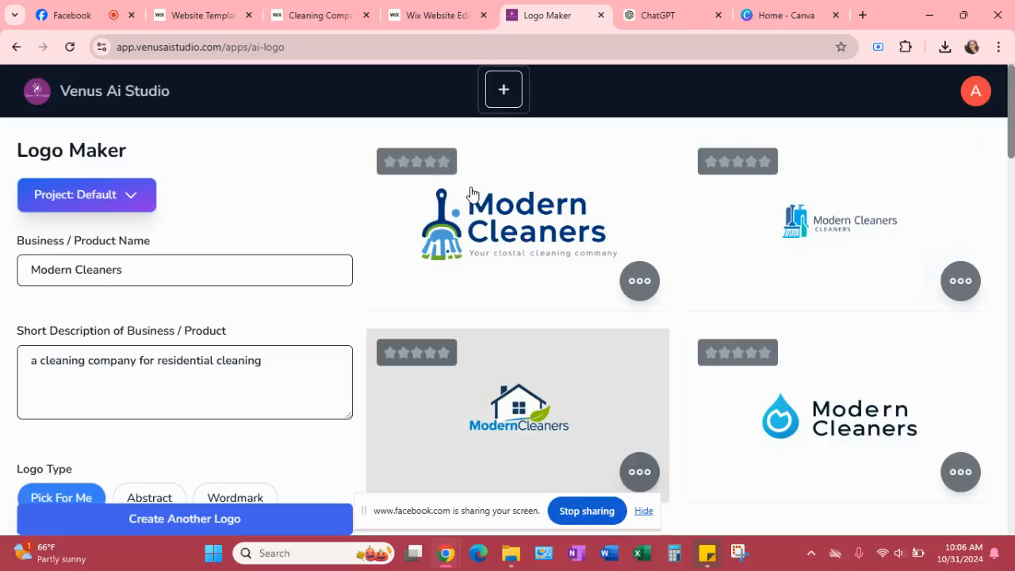
{"action": "left_click", "coordinate": [663, 247]}
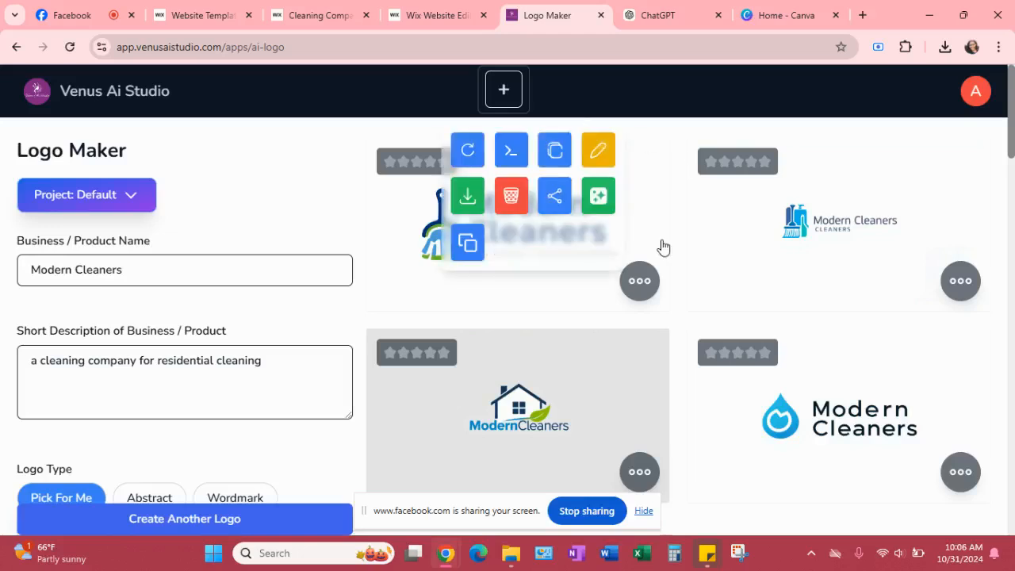
{"action": "left_click", "coordinate": [662, 248]}
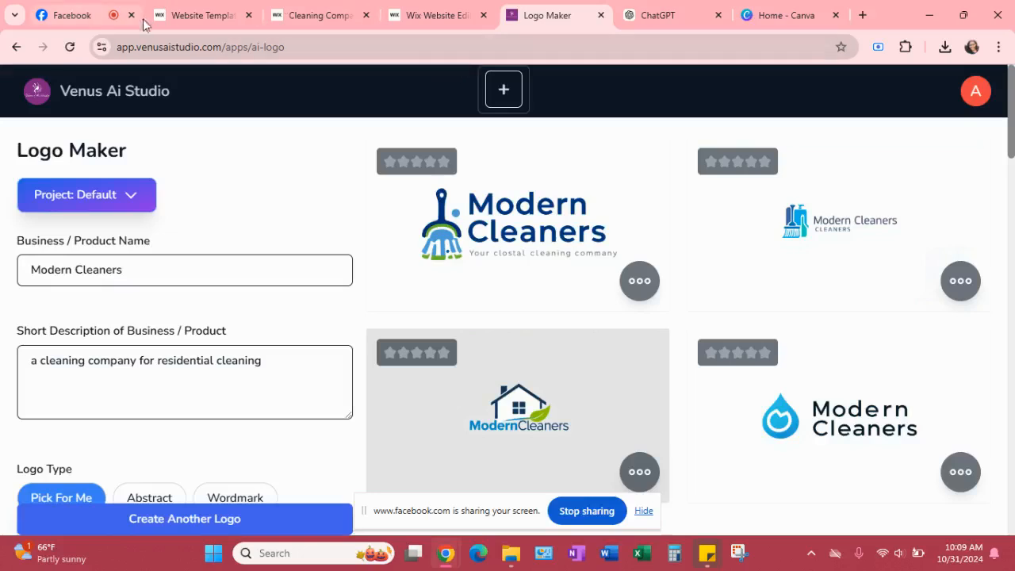
Switch to the Wix website templates page and look through the first page of all website templates
{"action": "left_click", "coordinate": [194, 15]}
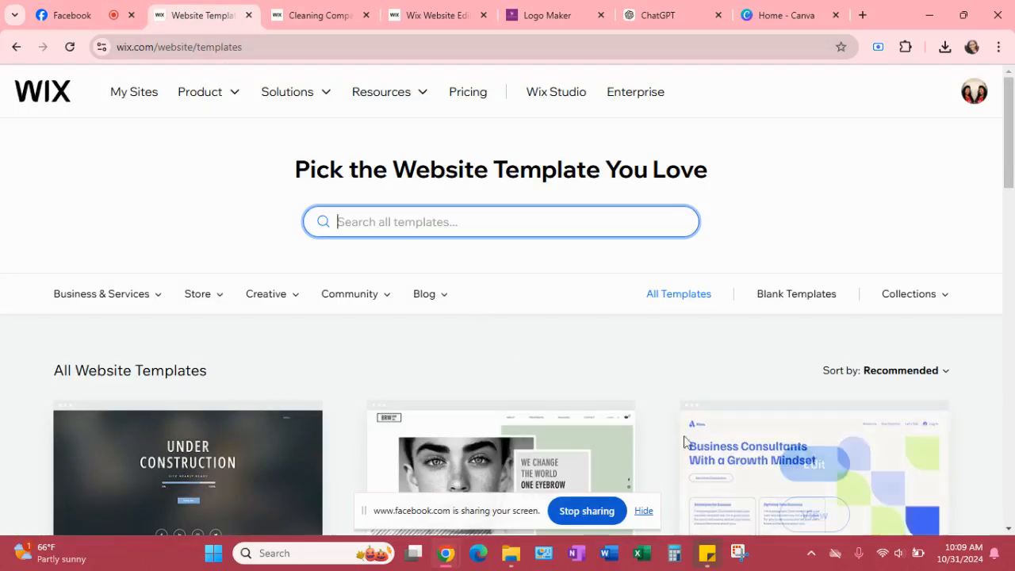
{"action": "left_click", "coordinate": [644, 511]}
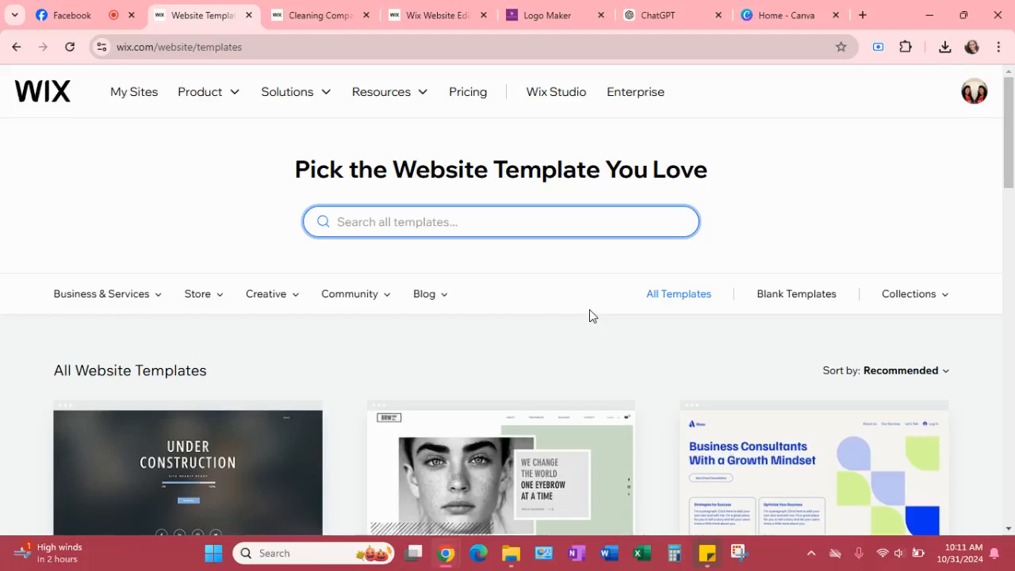
{"action": "scroll", "coordinate": [619, 290], "scroll_direction": "down", "scroll_amount": 2}
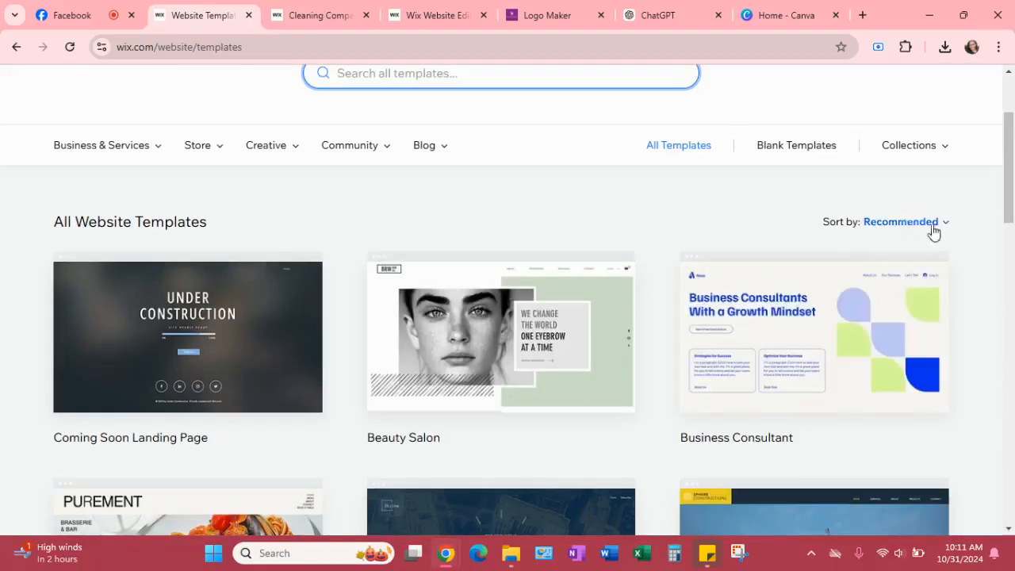
{"action": "scroll", "coordinate": [984, 256], "scroll_direction": "down", "scroll_amount": 1}
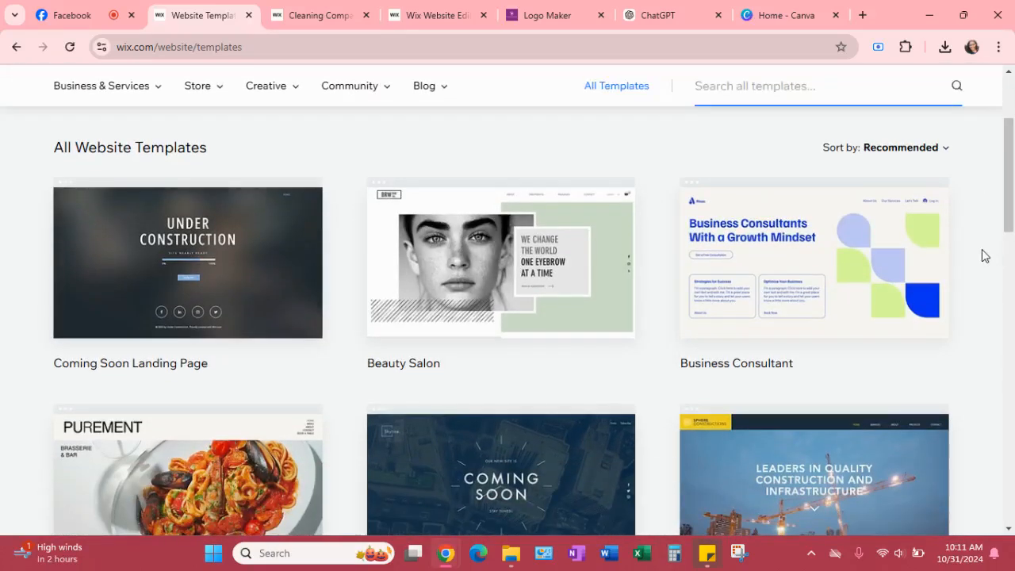
{"action": "scroll", "coordinate": [984, 255], "scroll_direction": "down", "scroll_amount": 1}
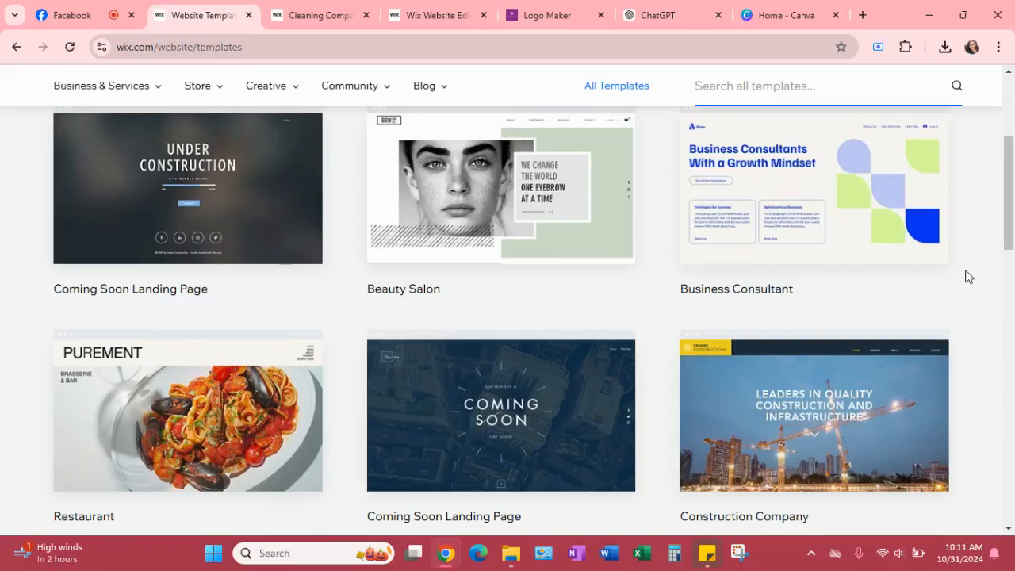
{"action": "scroll", "coordinate": [970, 276], "scroll_direction": "down", "scroll_amount": 1}
{"action": "scroll", "coordinate": [973, 273], "scroll_direction": "down", "scroll_amount": 3}
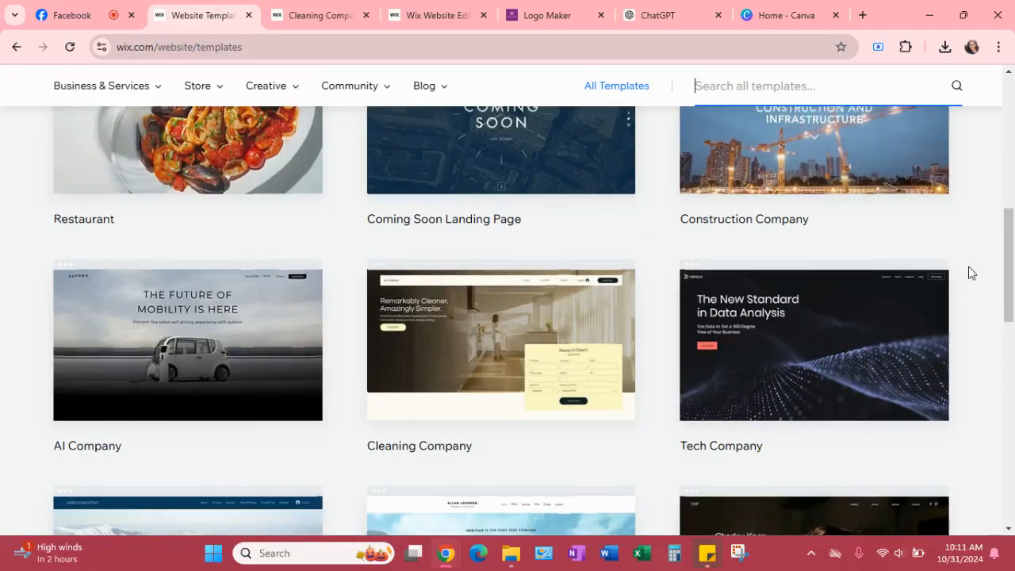
{"action": "scroll", "coordinate": [975, 279], "scroll_direction": "down", "scroll_amount": 1}
{"action": "scroll", "coordinate": [960, 253], "scroll_direction": "down", "scroll_amount": 1}
{"action": "scroll", "coordinate": [960, 258], "scroll_direction": "down", "scroll_amount": 2}
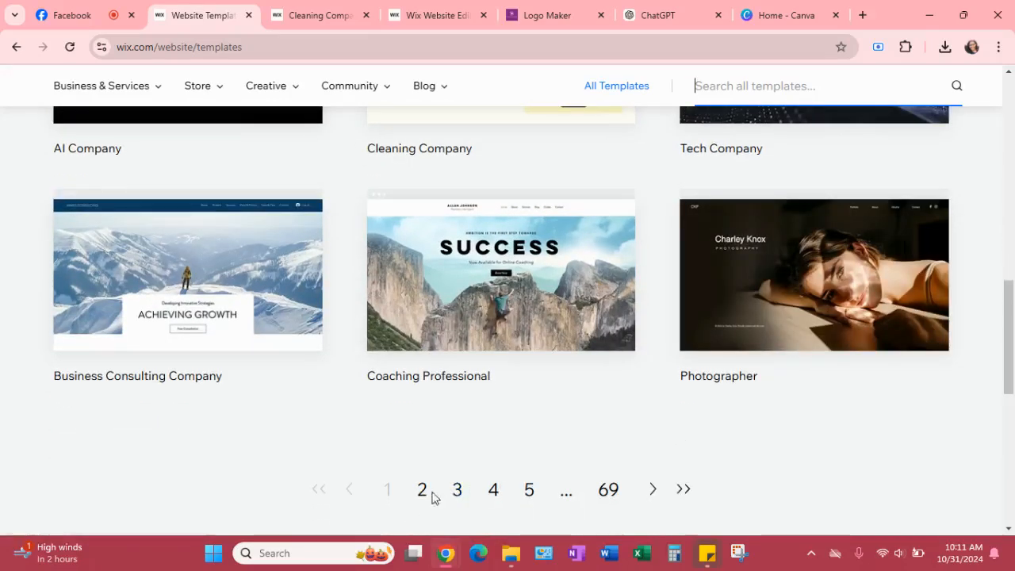
Browse the far end of the Wix template catalogue, viewing pages 69, 67 and 65
{"action": "left_click", "coordinate": [608, 491]}
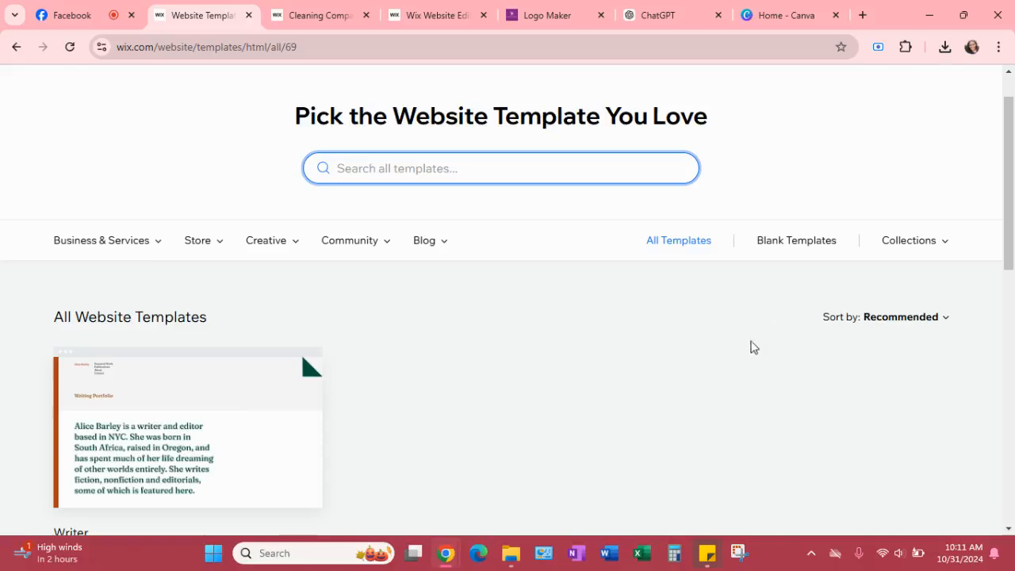
{"action": "scroll", "coordinate": [760, 331], "scroll_direction": "down", "scroll_amount": 4}
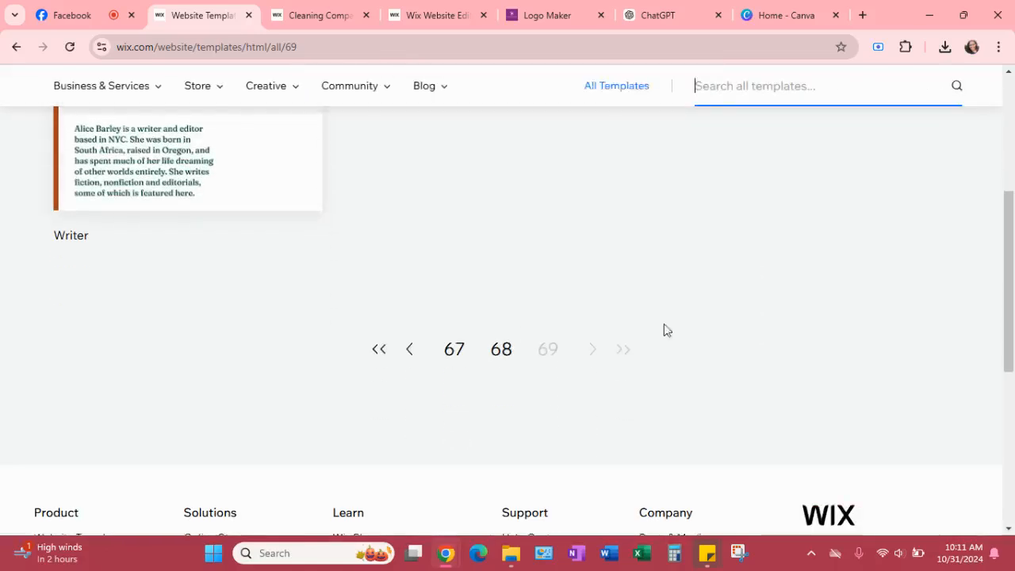
{"action": "left_click", "coordinate": [453, 353]}
{"action": "scroll", "coordinate": [651, 356], "scroll_direction": "down", "scroll_amount": 1}
{"action": "scroll", "coordinate": [646, 353], "scroll_direction": "down", "scroll_amount": 5}
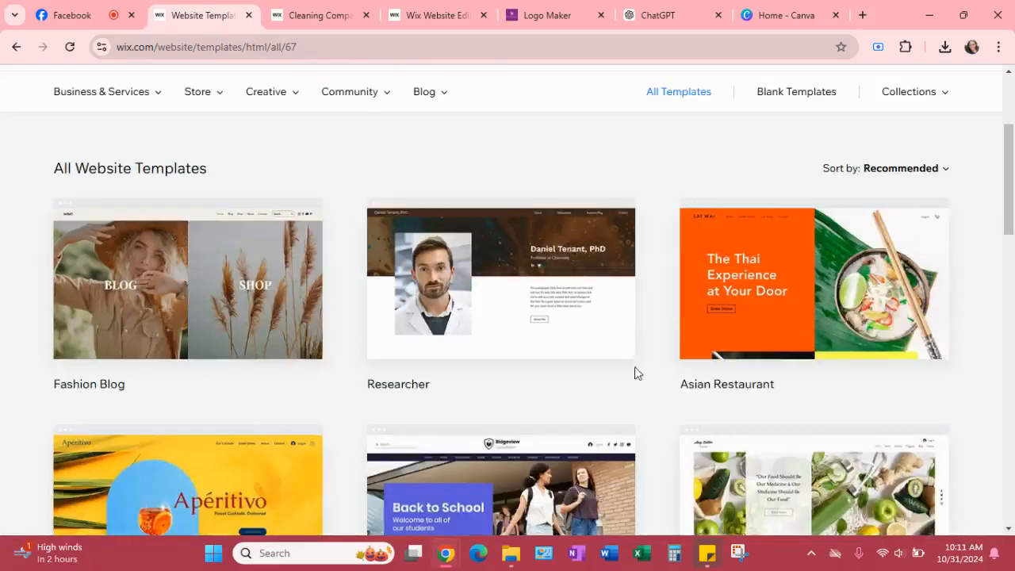
{"action": "scroll", "coordinate": [658, 370], "scroll_direction": "down", "scroll_amount": 3}
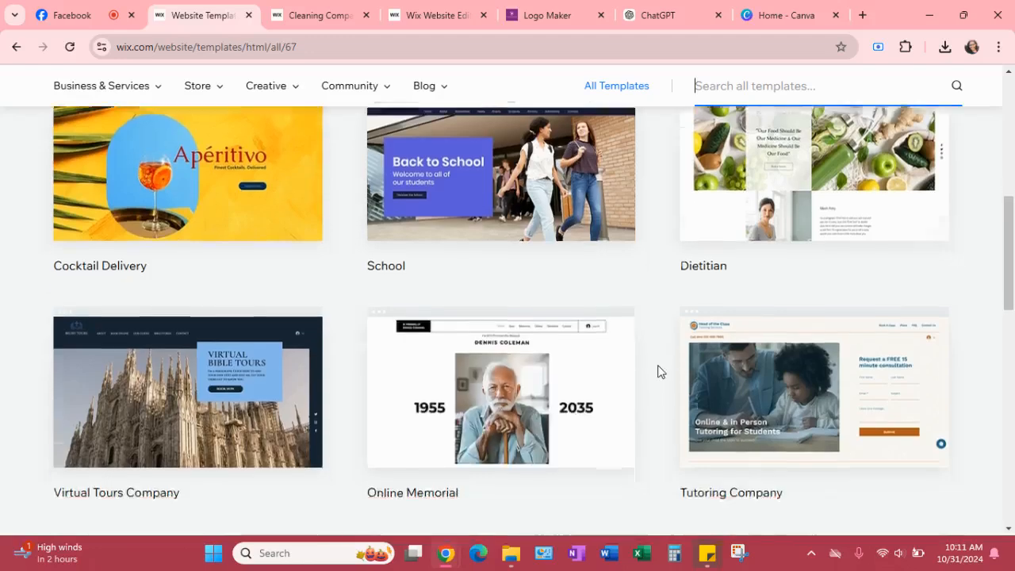
{"action": "scroll", "coordinate": [657, 368], "scroll_direction": "down", "scroll_amount": 4}
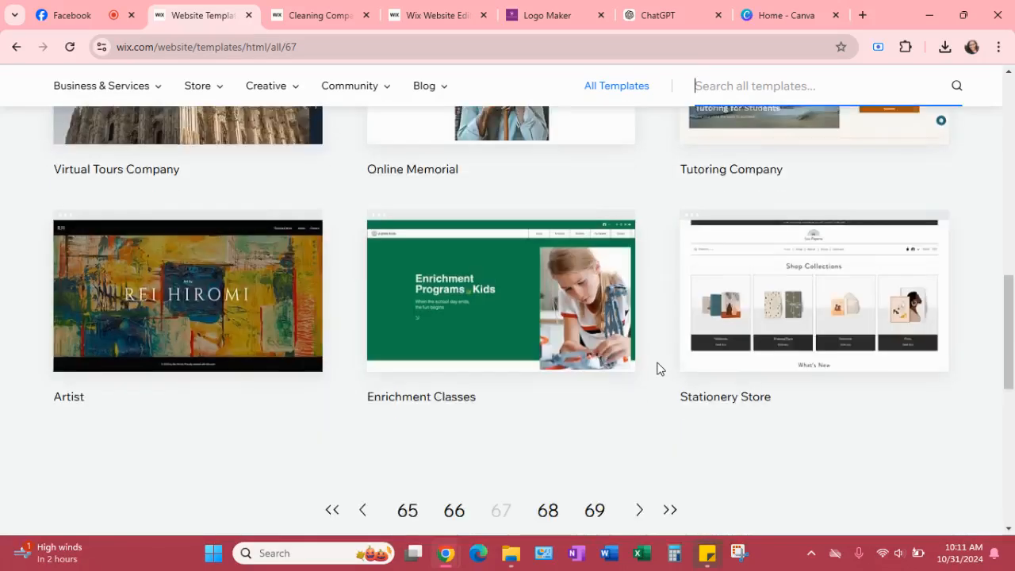
{"action": "left_click", "coordinate": [408, 364]}
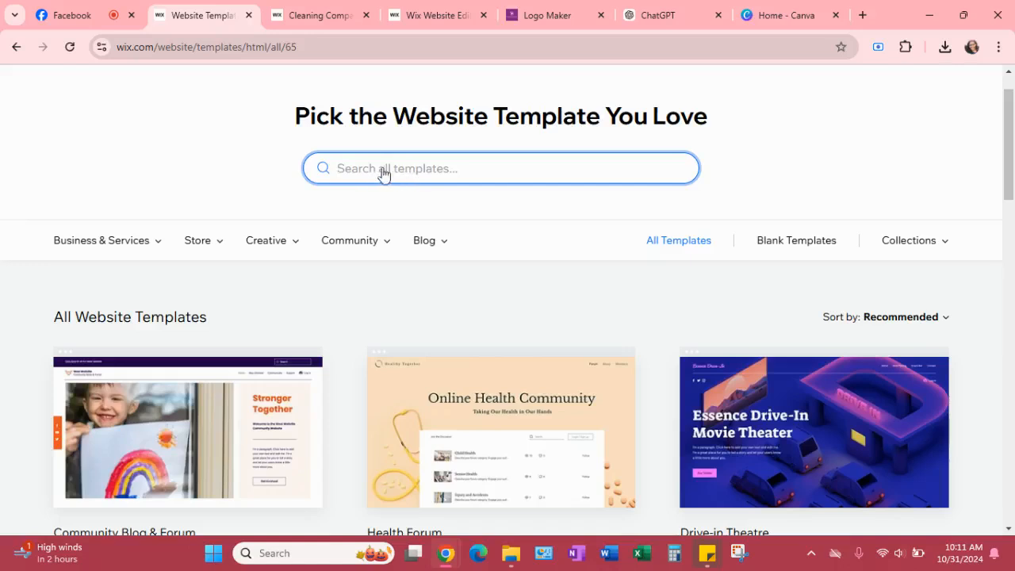
{"action": "scroll", "coordinate": [512, 335], "scroll_direction": "down", "scroll_amount": 1}
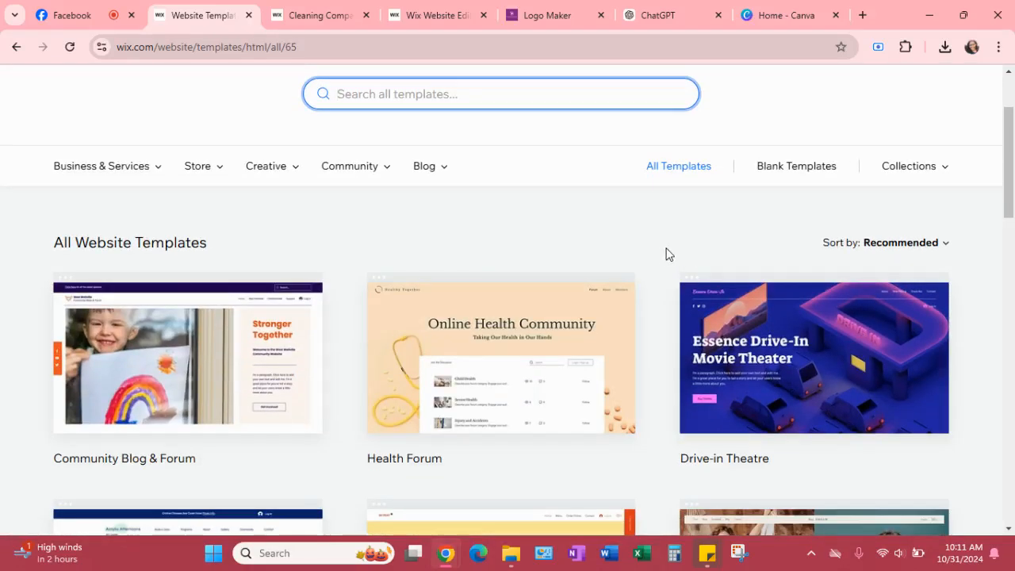
Switch to the Venus Ai Studio Logo Maker and review the Modern Cleaners logos and the logo type, style and colour options
{"action": "left_click", "coordinate": [545, 18]}
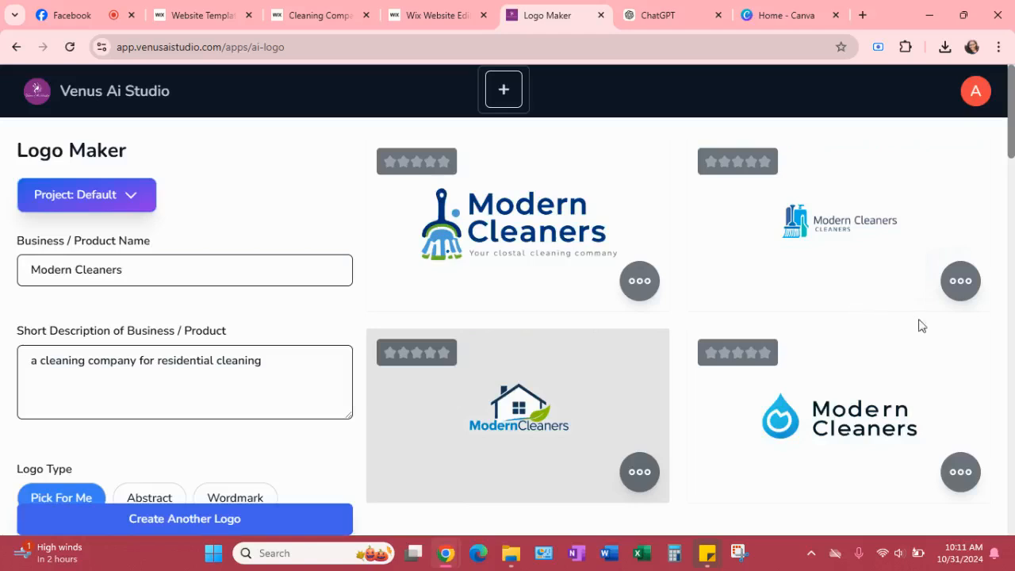
{"action": "left_click", "coordinate": [956, 296]}
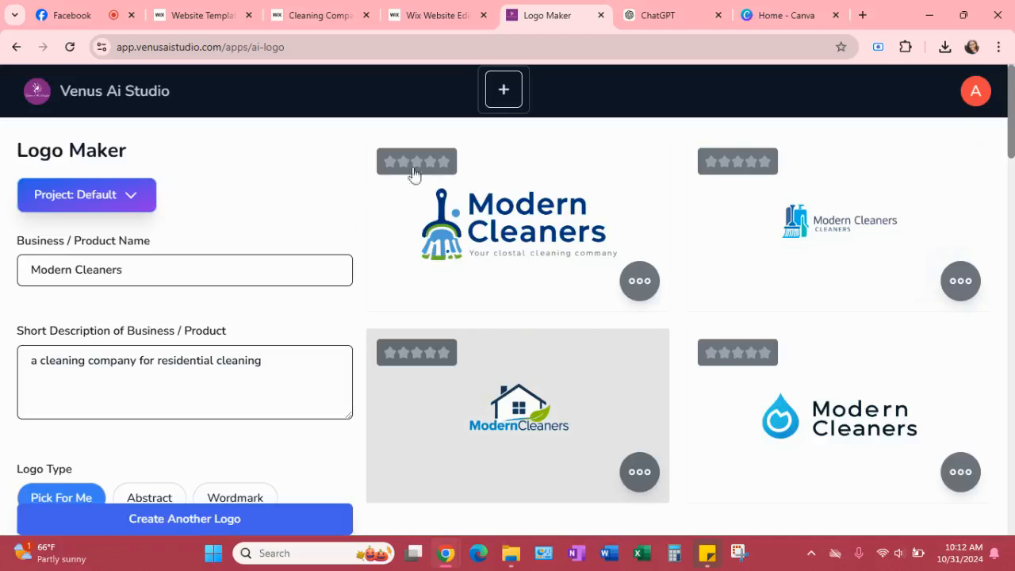
{"action": "scroll", "coordinate": [523, 297], "scroll_direction": "down", "scroll_amount": 3}
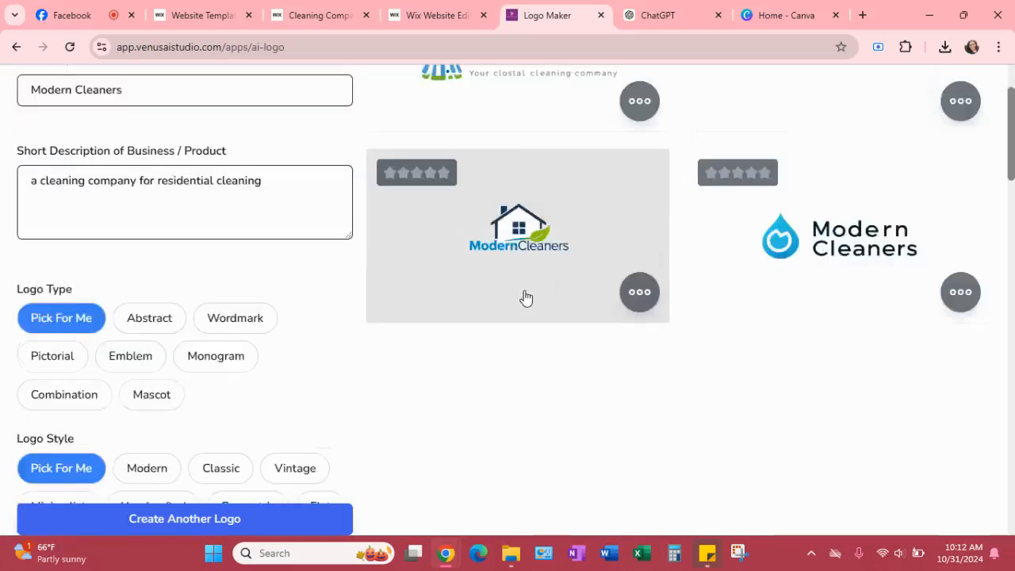
{"action": "scroll", "coordinate": [665, 264], "scroll_direction": "up", "scroll_amount": 2}
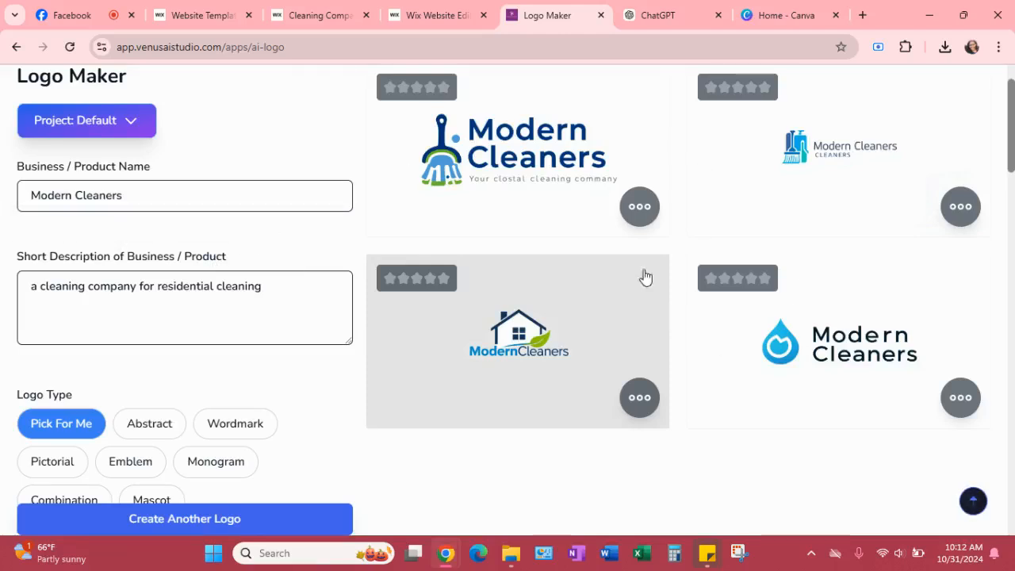
{"action": "scroll", "coordinate": [551, 283], "scroll_direction": "down", "scroll_amount": 3}
{"action": "scroll", "coordinate": [381, 329], "scroll_direction": "down", "scroll_amount": 2}
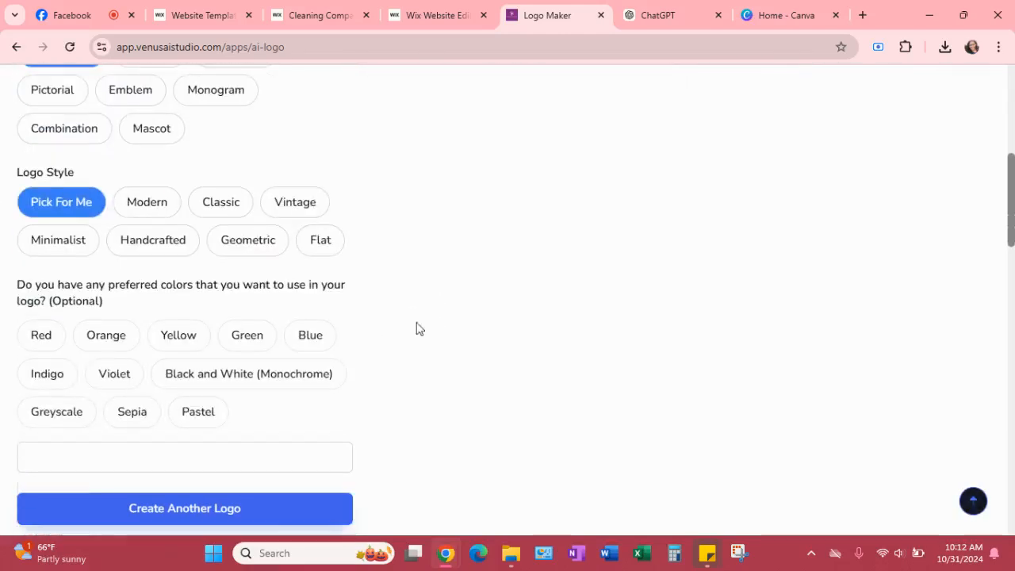
{"action": "scroll", "coordinate": [551, 300], "scroll_direction": "up", "scroll_amount": 2}
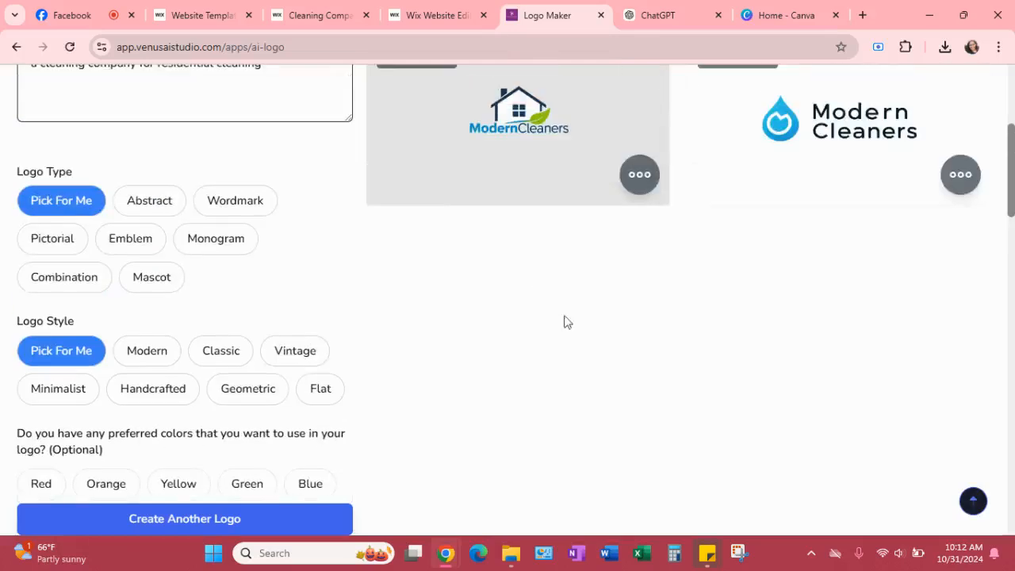
{"action": "scroll", "coordinate": [626, 350], "scroll_direction": "up", "scroll_amount": 2}
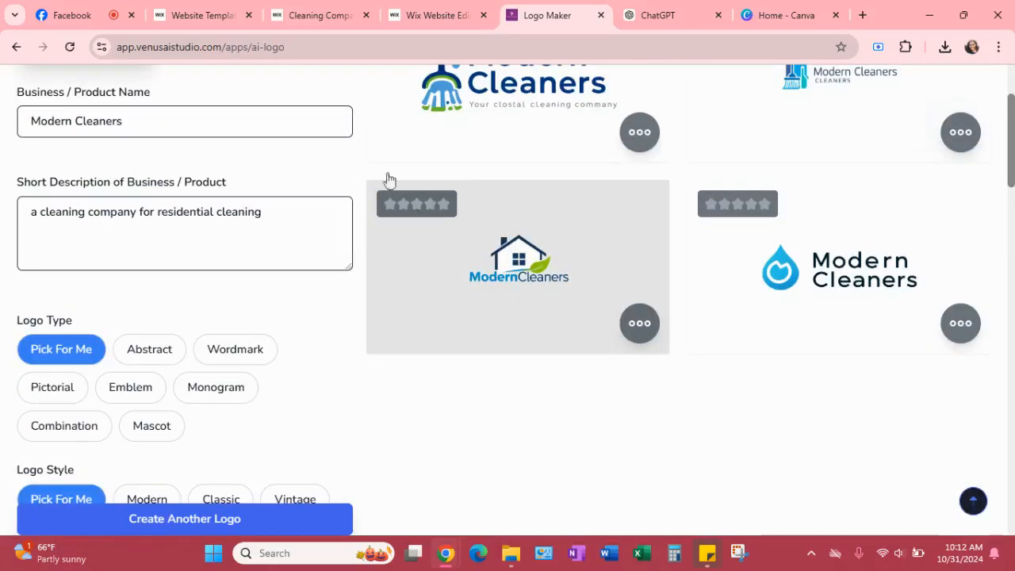
Go back to the first page of the Wix website templates and locate the Cleaning Company template
{"action": "left_click", "coordinate": [308, 15]}
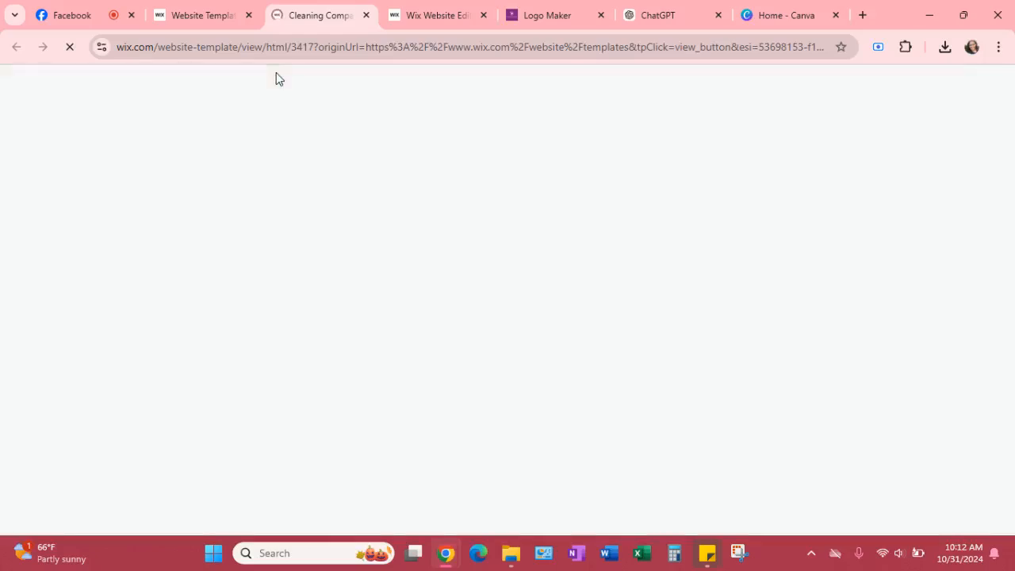
{"action": "left_click", "coordinate": [193, 23]}
{"action": "scroll", "coordinate": [277, 277], "scroll_direction": "up", "scroll_amount": 2}
{"action": "scroll", "coordinate": [270, 267], "scroll_direction": "down", "scroll_amount": 9}
{"action": "scroll", "coordinate": [268, 251], "scroll_direction": "down", "scroll_amount": 10}
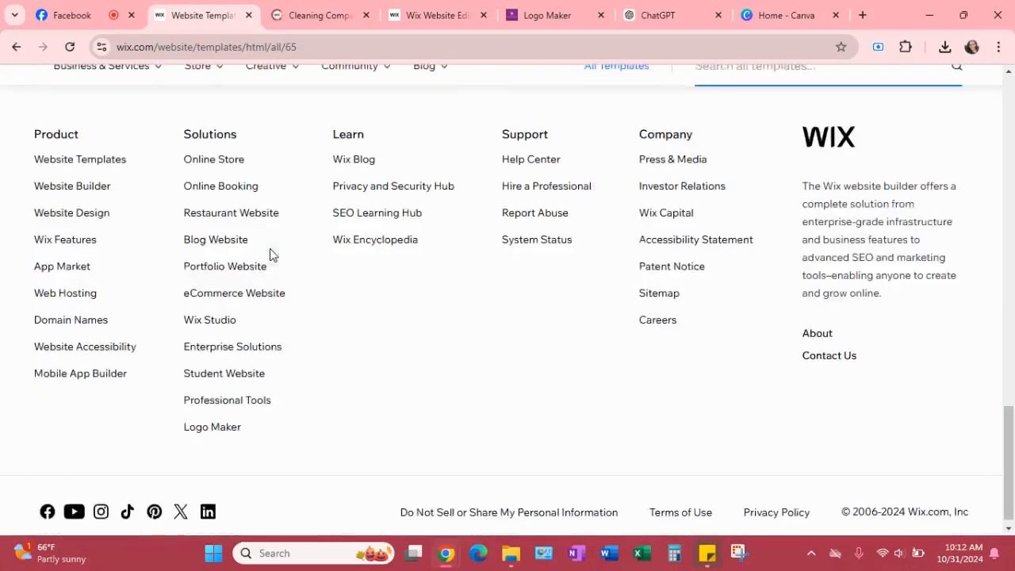
{"action": "scroll", "coordinate": [270, 254], "scroll_direction": "up", "scroll_amount": 3}
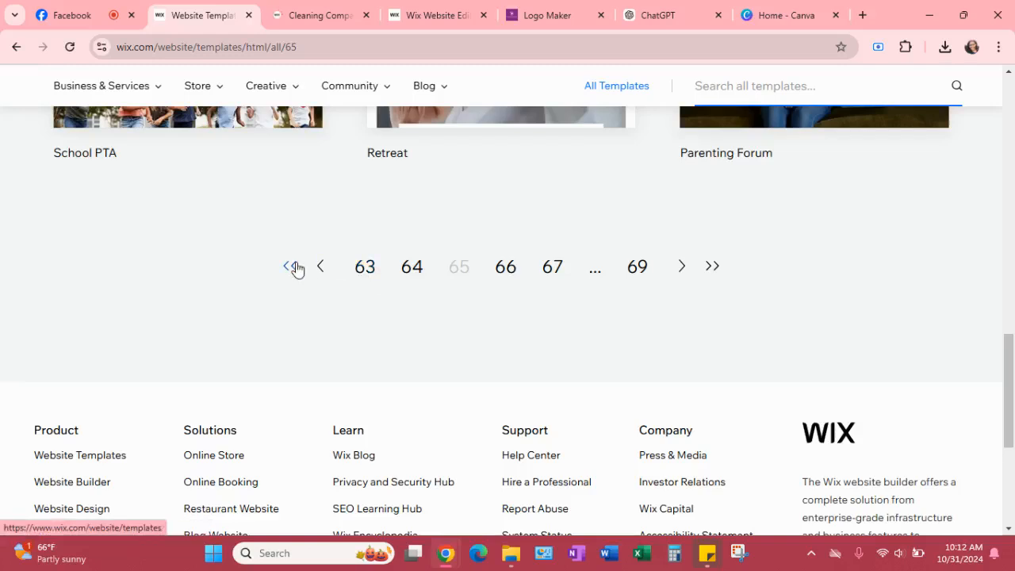
{"action": "left_click", "coordinate": [293, 268]}
{"action": "scroll", "coordinate": [354, 251], "scroll_direction": "down", "scroll_amount": 10}
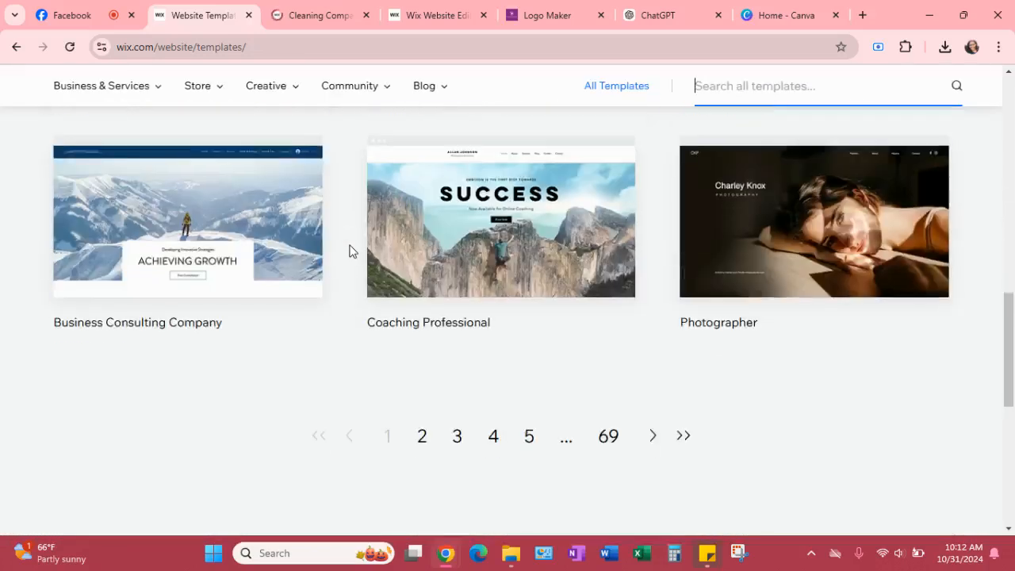
{"action": "scroll", "coordinate": [349, 251], "scroll_direction": "up", "scroll_amount": 3}
{"action": "mouse_move", "coordinate": [445, 258]}
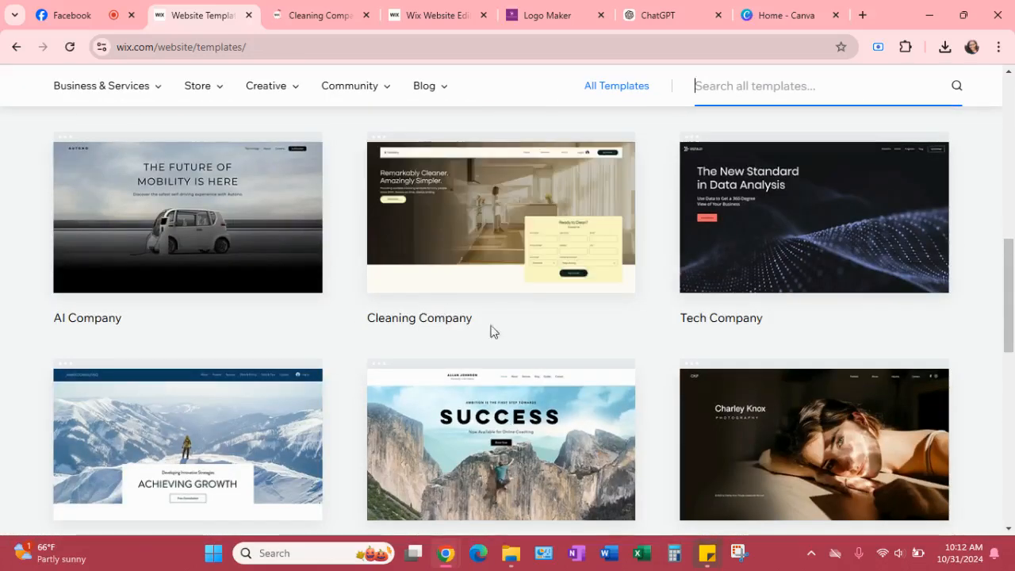
Open the Cleaning Company template preview and examine its header, free estimate form and client testimonials
{"action": "left_click", "coordinate": [329, 14]}
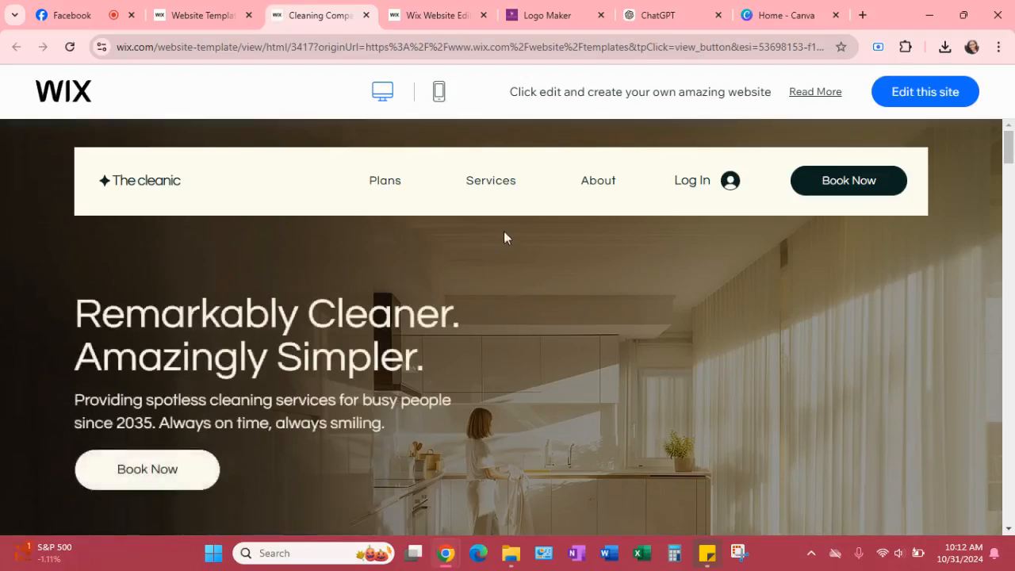
{"action": "scroll", "coordinate": [531, 254], "scroll_direction": "down", "scroll_amount": 2}
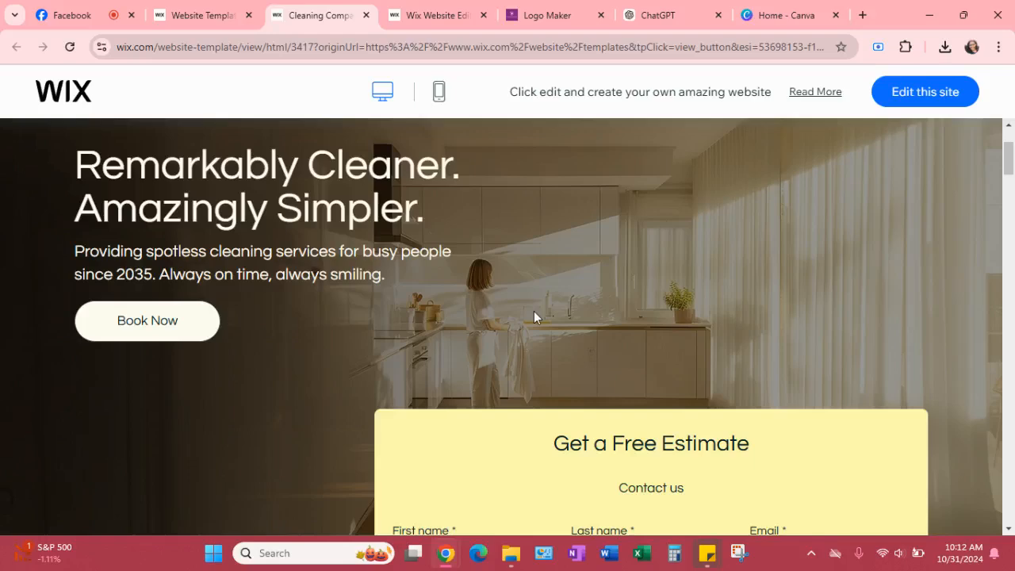
{"action": "scroll", "coordinate": [529, 313], "scroll_direction": "down", "scroll_amount": 4}
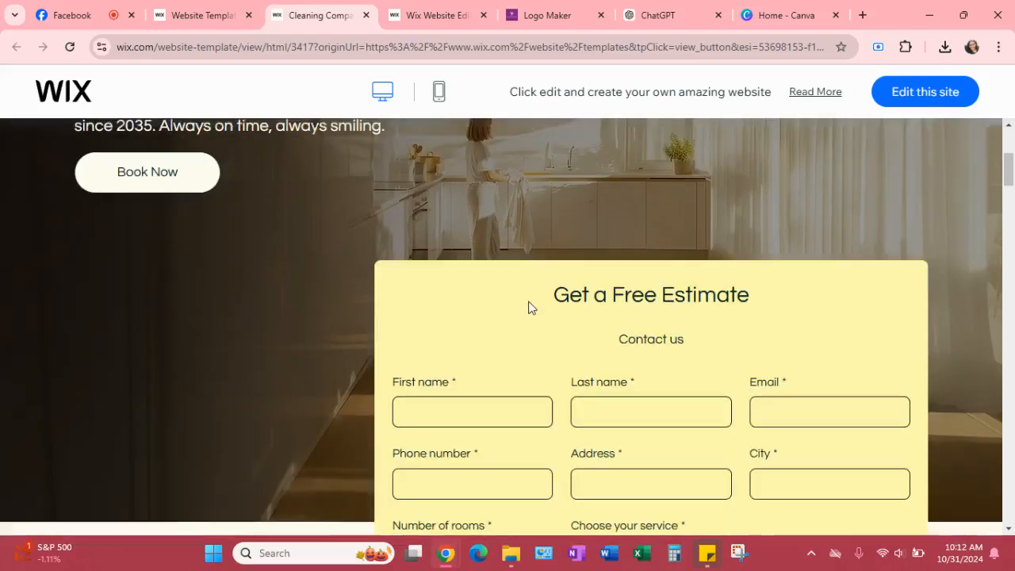
{"action": "scroll", "coordinate": [511, 314], "scroll_direction": "down", "scroll_amount": 6}
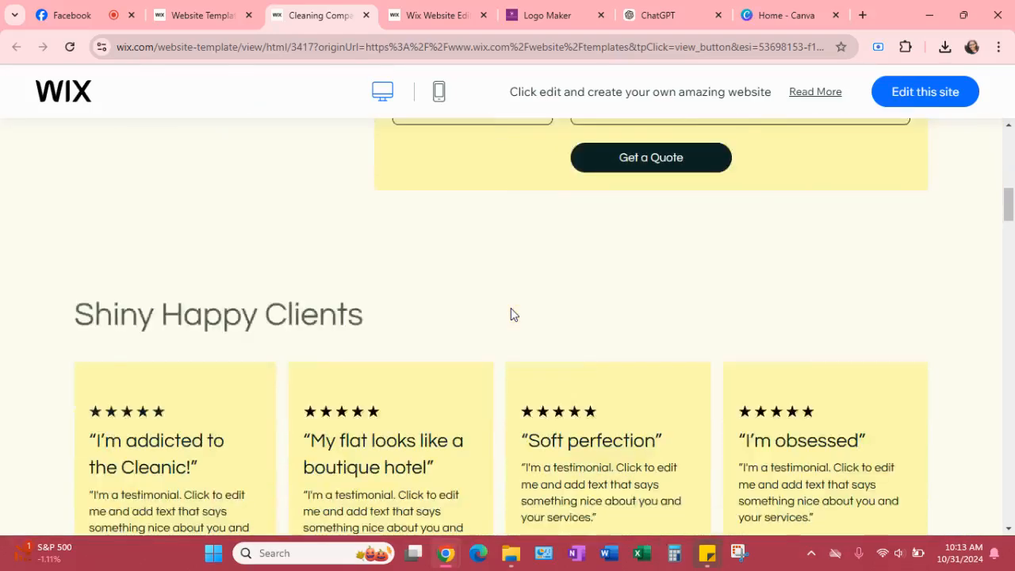
{"action": "scroll", "coordinate": [511, 314], "scroll_direction": "up", "scroll_amount": 5}
{"action": "scroll", "coordinate": [511, 314], "scroll_direction": "up", "scroll_amount": 5}
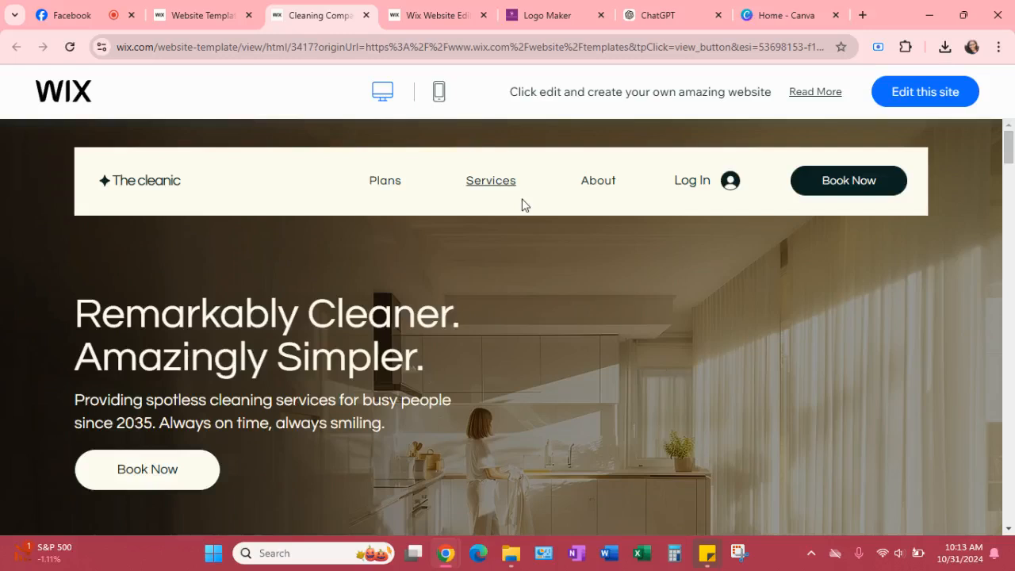
{"action": "left_click", "coordinate": [442, 16]}
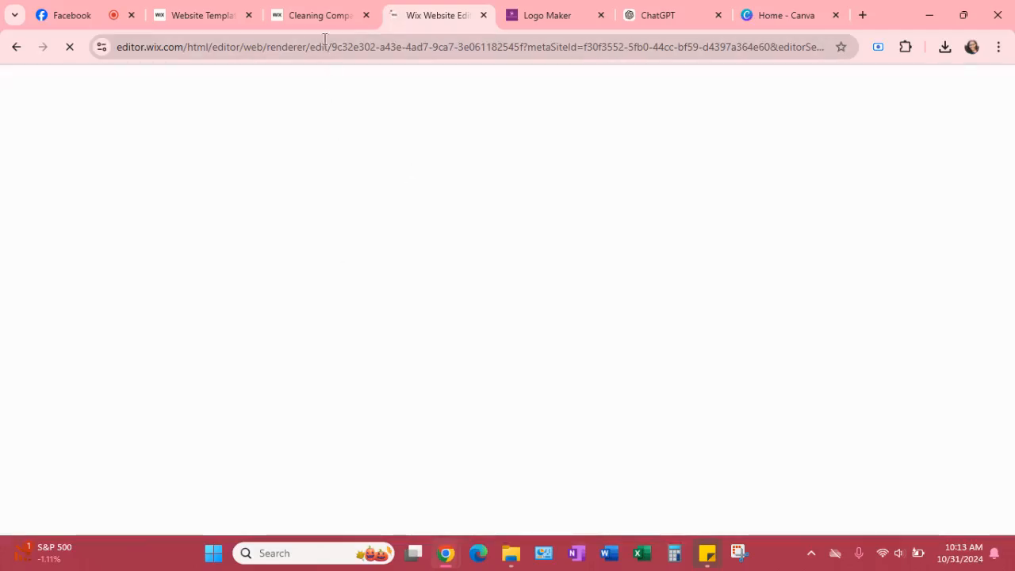
{"action": "left_click", "coordinate": [318, 16]}
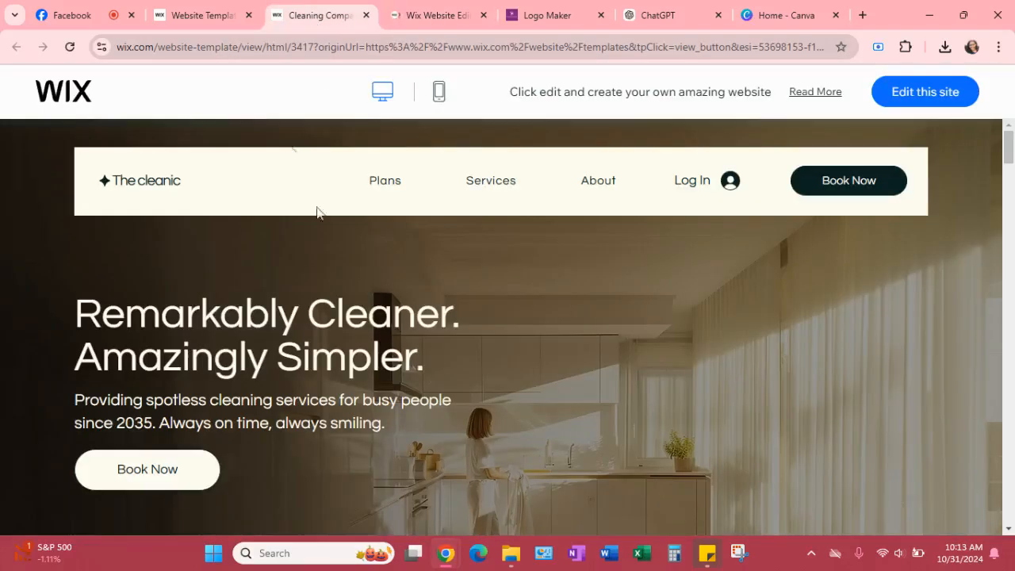
Return to the template list, locate the edit option for the Cleaning Company template and switch to the Wix Website Editor
{"action": "left_click", "coordinate": [208, 16]}
{"action": "mouse_move", "coordinate": [290, 426]}
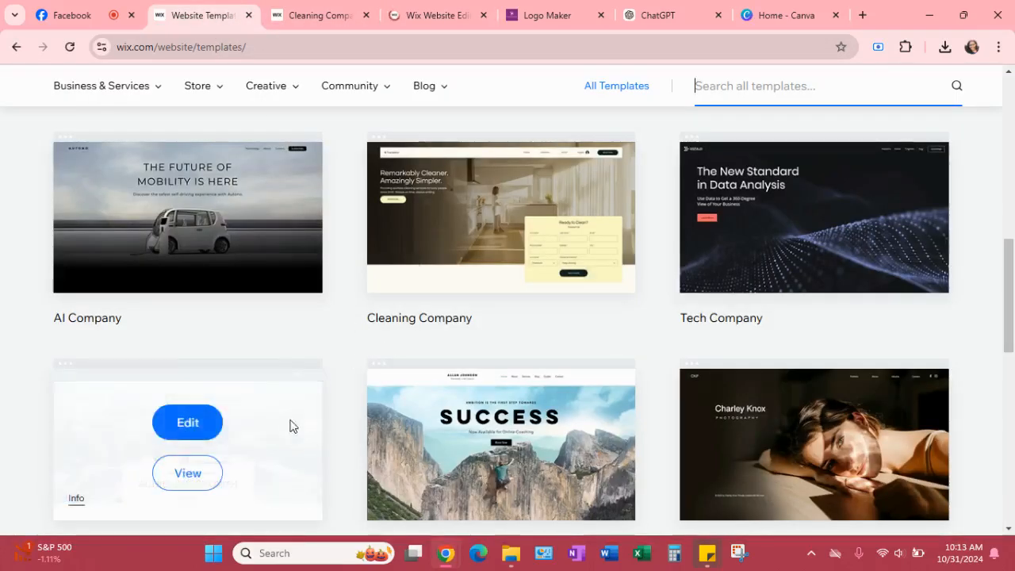
{"action": "mouse_move", "coordinate": [495, 245]}
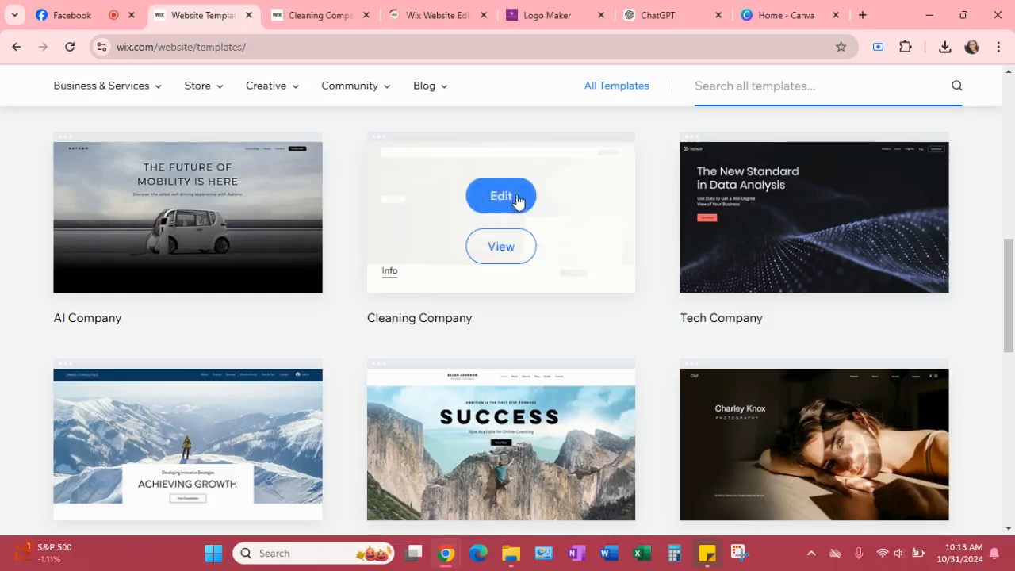
{"action": "left_click", "coordinate": [414, 8]}
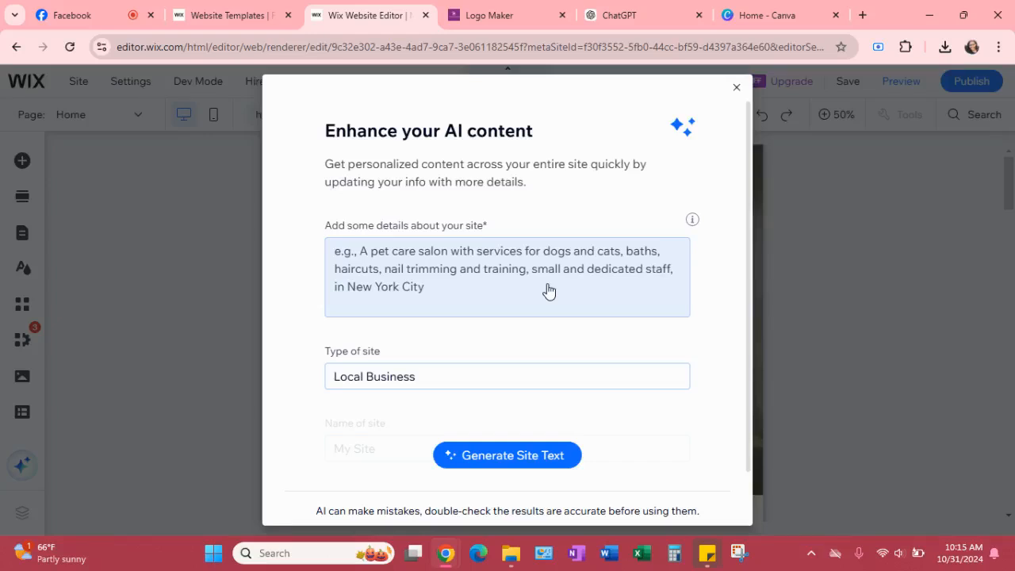
Switch to ChatGPT and draft "Modern Cleaners is a residential cleaning company that specializes in short term rental cleanings in and around the Atlanta, Georgia area"
{"action": "left_click", "coordinate": [529, 297]}
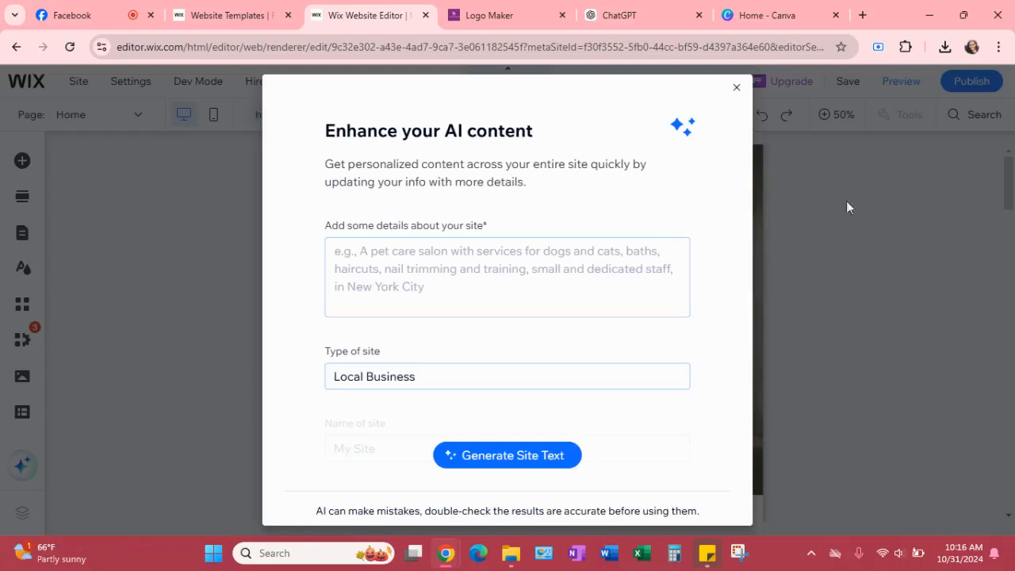
{"action": "left_click", "coordinate": [626, 14]}
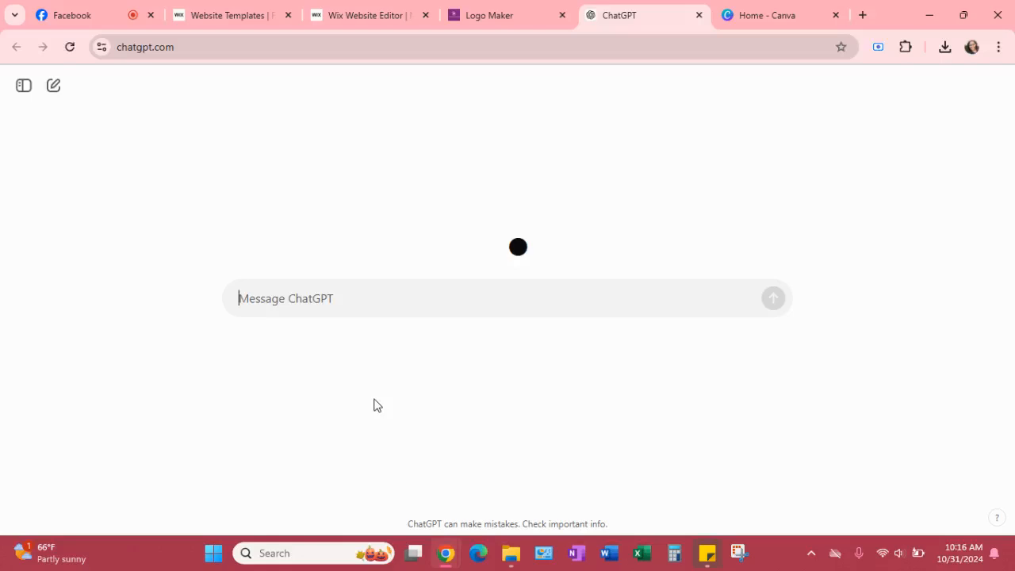
{"action": "type", "text": "Modern Cleaners "}
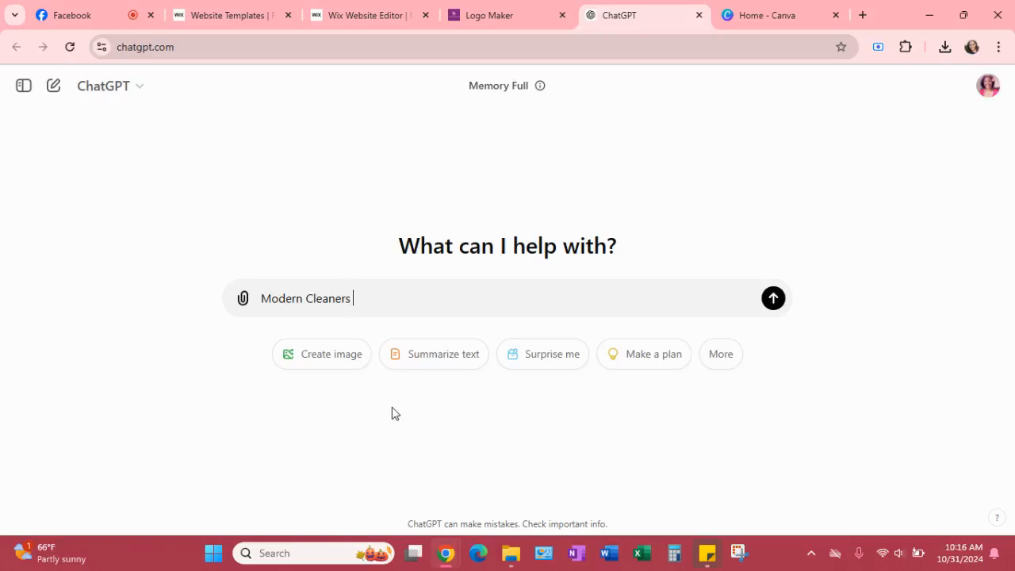
{"action": "type", "text": "is a residential cleaning s"}
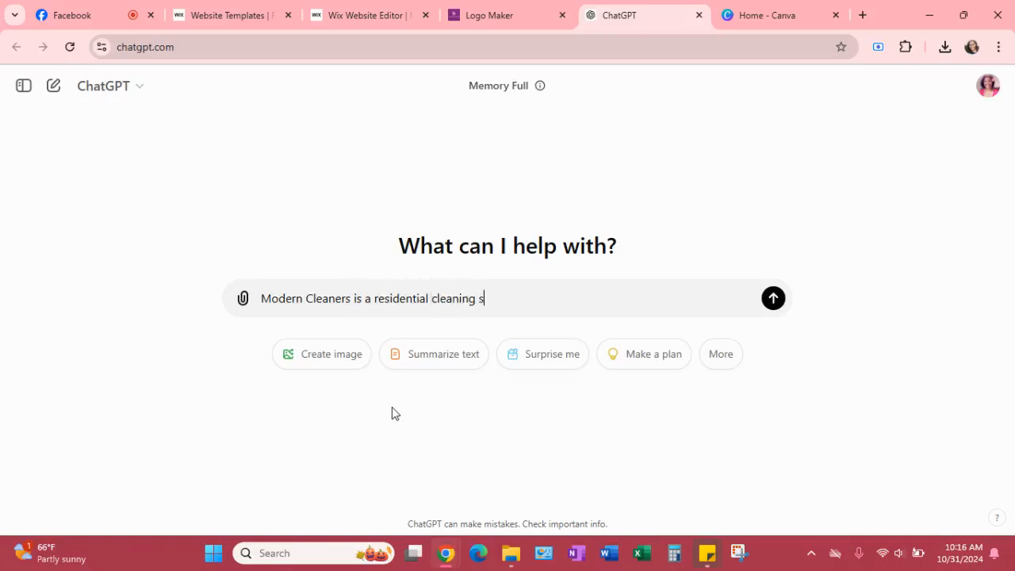
{"action": "key", "text": "BackSpace"}
{"action": "type", "text": "company that sp"}
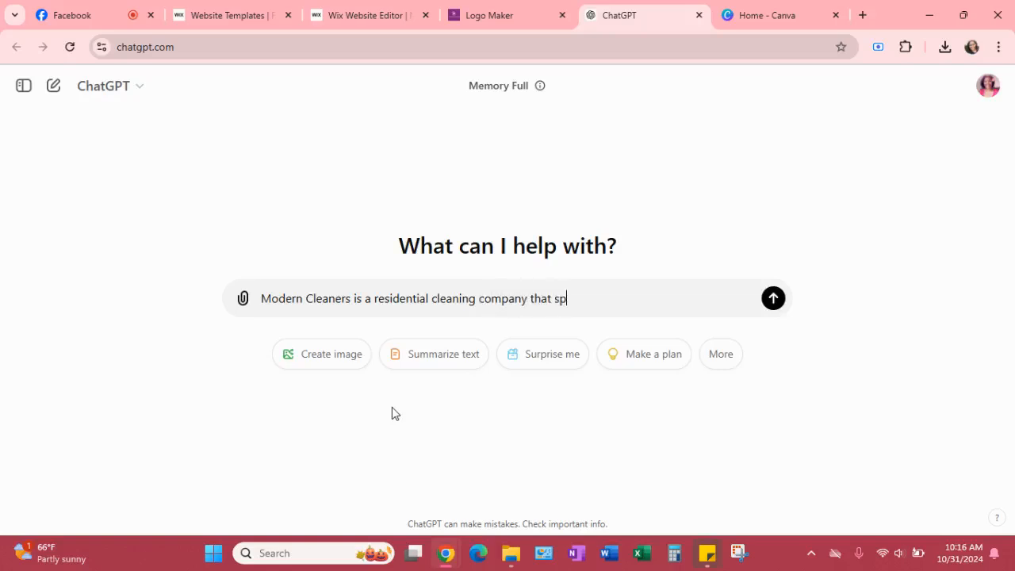
{"action": "type", "text": "ecializes in short term re"}
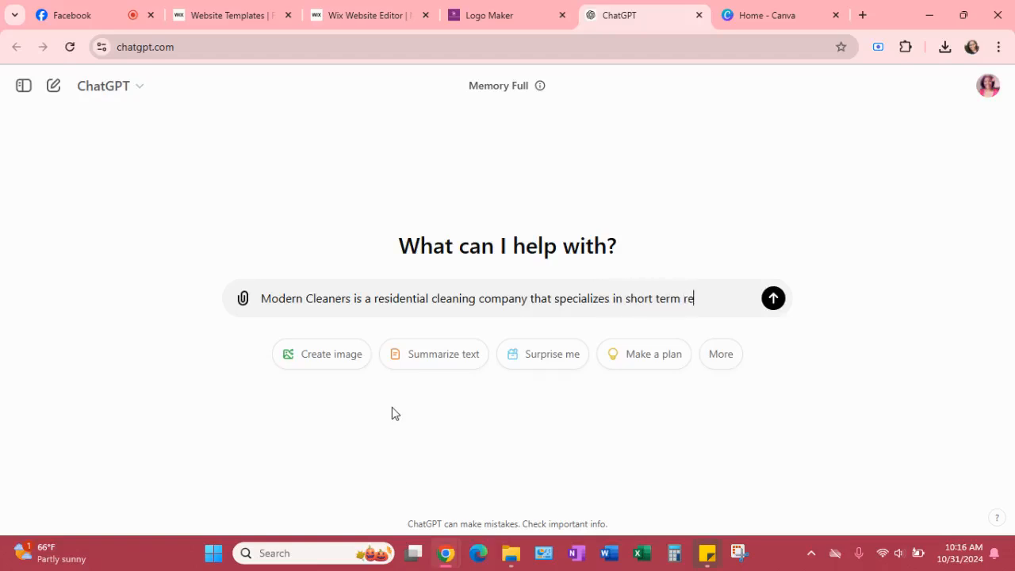
{"action": "type", "text": "ntal cleanin"}
{"action": "key", "text": "BackSpace"}
{"action": "key", "text": "BackSpace"}
{"action": "type", "text": "ings "}
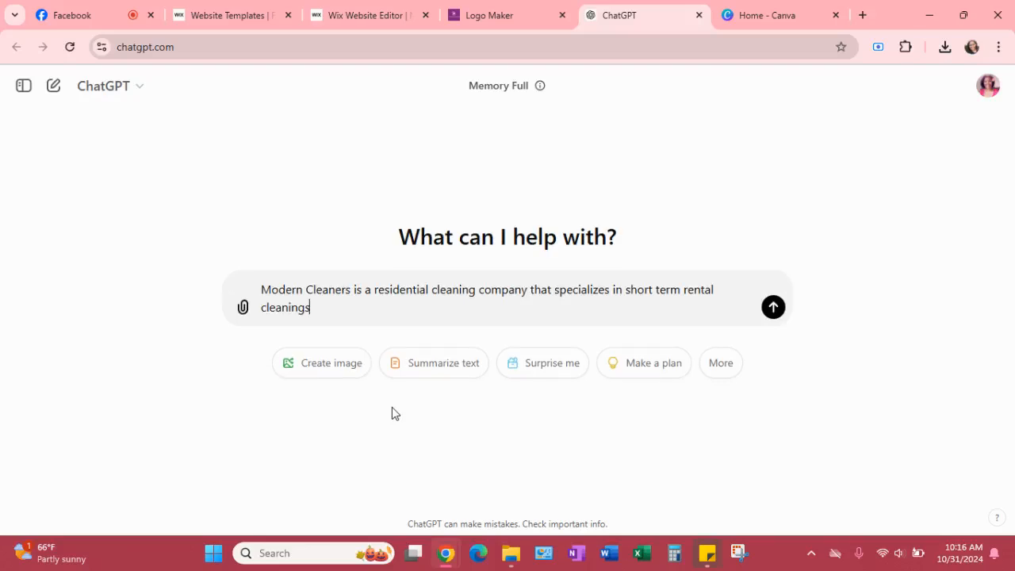
{"action": "type", "text": "in and around the At"}
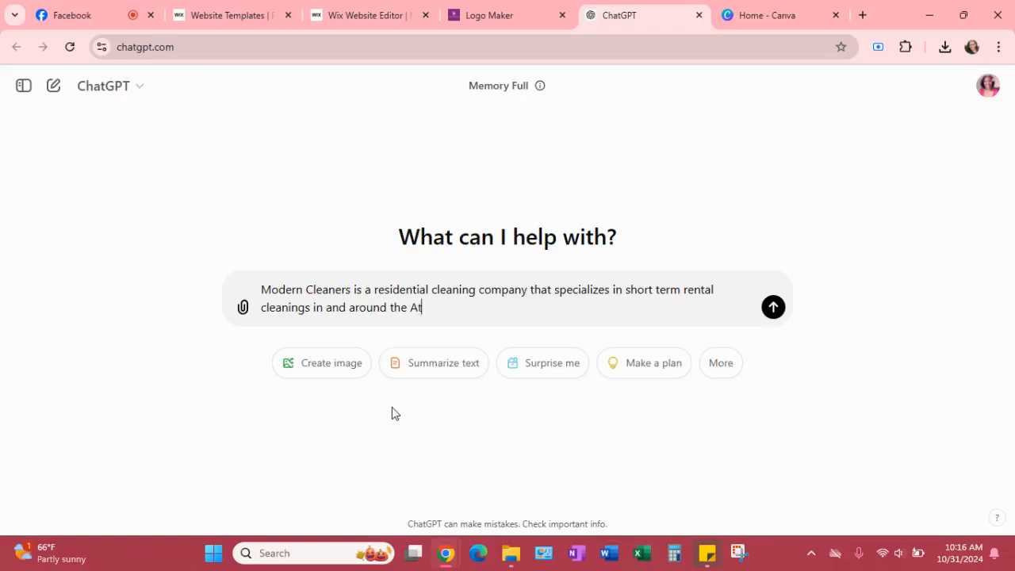
{"action": "type", "text": "lanta, Georgia area"}
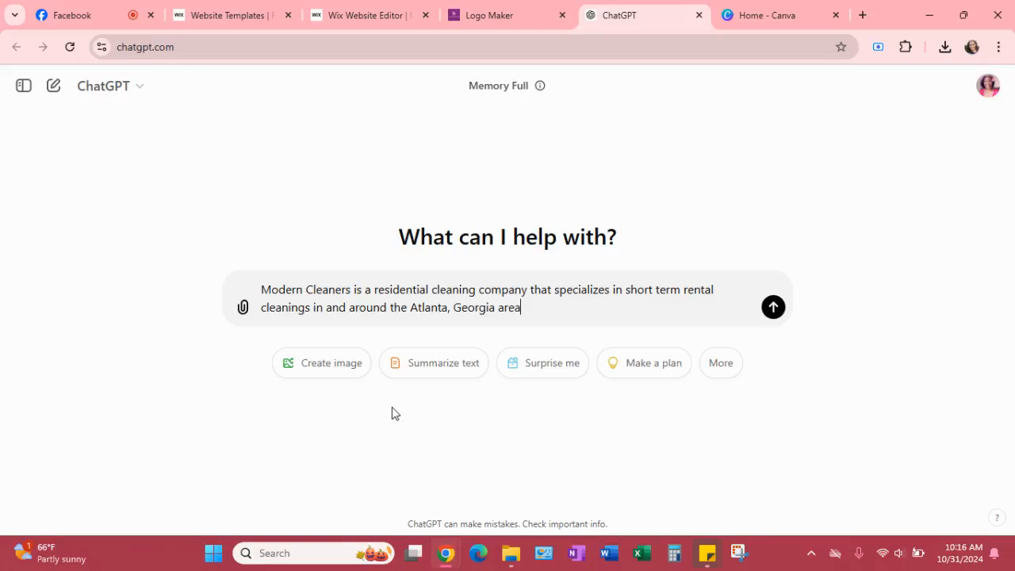
Add the sentence "At affordable prices, professional, and reliable services." to the draft and copy the whole description
{"action": "type", "text": ". At affordable prices, prodess"}
{"action": "key", "text": "BackSpace"}
{"action": "key", "text": "BackSpace"}
{"action": "key", "text": "BackSpace"}
{"action": "key", "text": "BackSpace"}
{"action": "type", "text": "fessional, and reliable"}
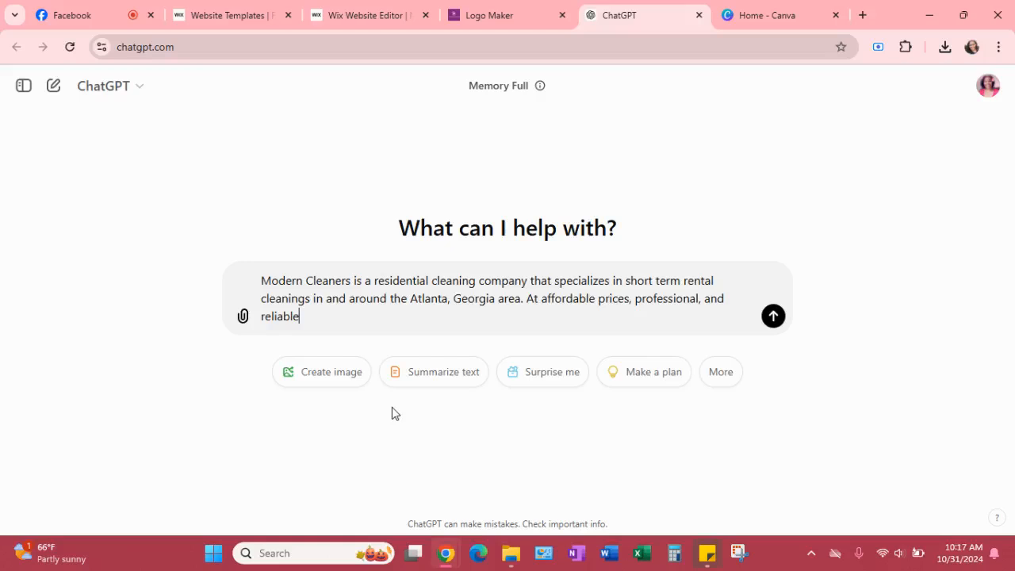
{"action": "type", "text": " services."}
{"action": "left_click_drag", "start_coordinate": [351, 317], "coordinate": [264, 281]}
{"action": "key", "text": "ctrl+c"}
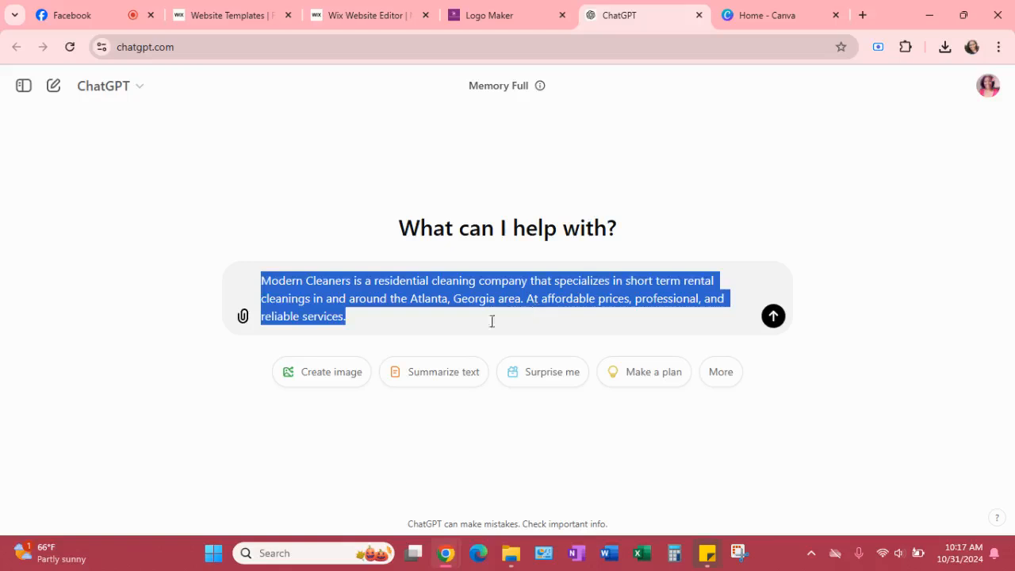
Back in the Wix editor, paste the copied description as the site details and generate the site text
{"action": "left_click", "coordinate": [347, 20]}
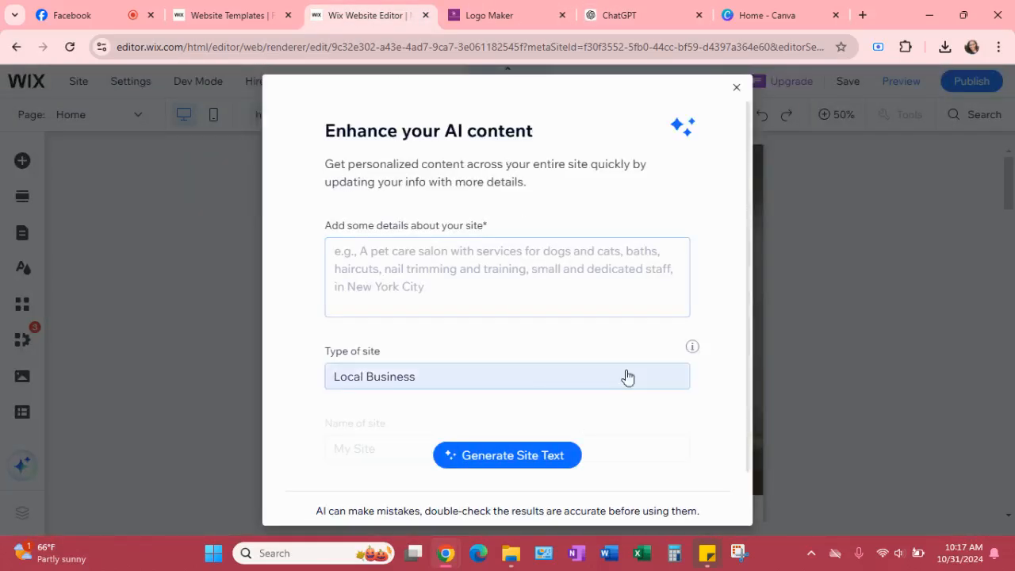
{"action": "left_click", "coordinate": [474, 259]}
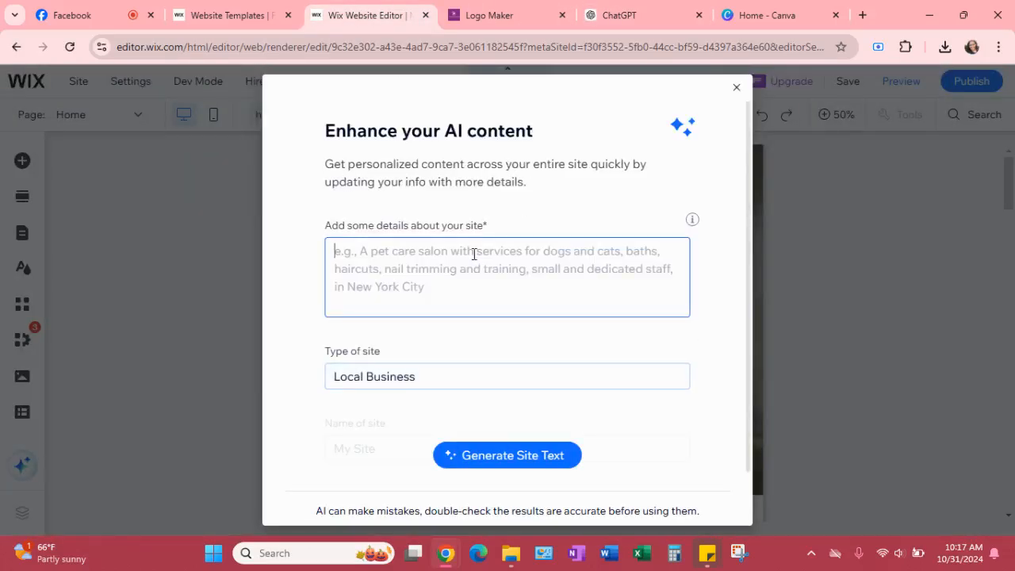
{"action": "key", "text": "ctrl+v"}
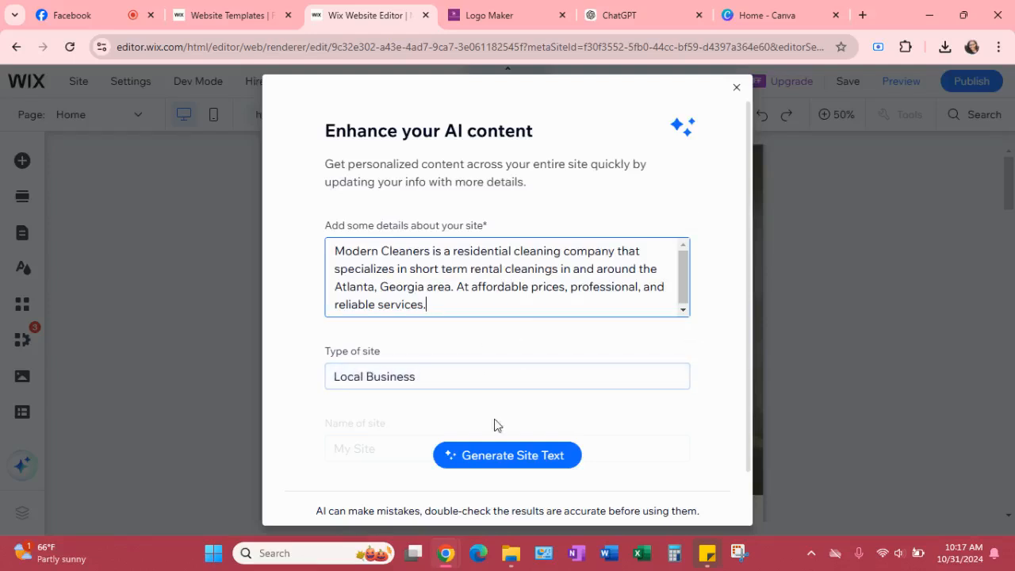
{"action": "left_click", "coordinate": [490, 460]}
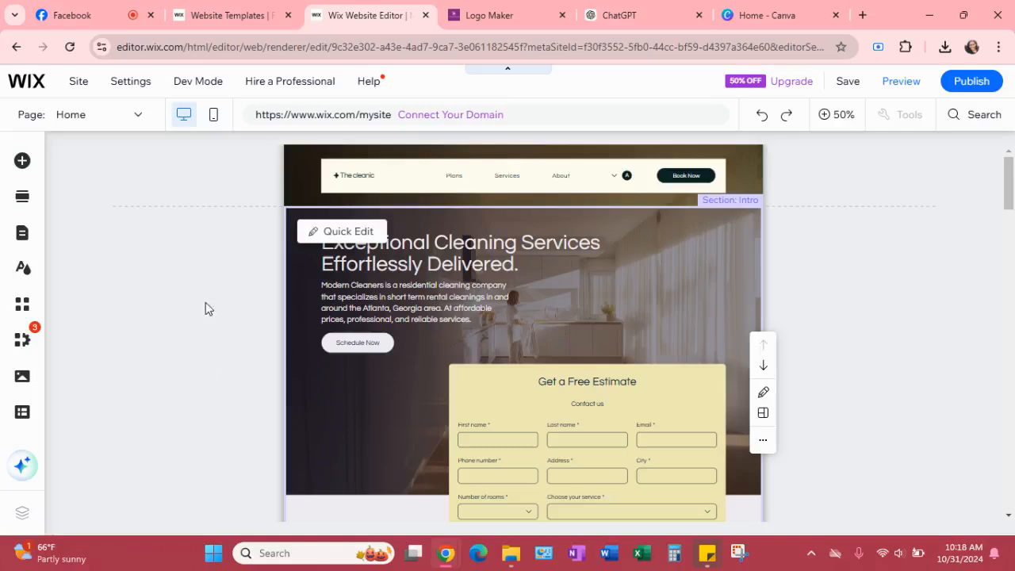
{"action": "left_click", "coordinate": [297, 194]}
{"action": "double_click", "coordinate": [296, 188]}
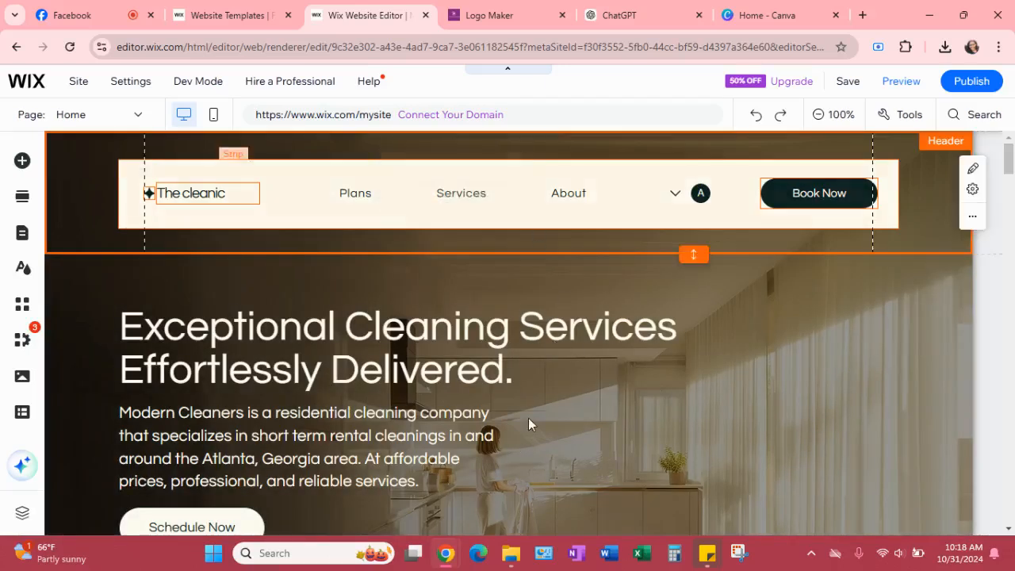
In ChatGPT, put the drafted description in quotes, precede it with "create a professional website description for:" and submit the prompt
{"action": "left_click", "coordinate": [642, 15]}
{"action": "left_click", "coordinate": [361, 314]}
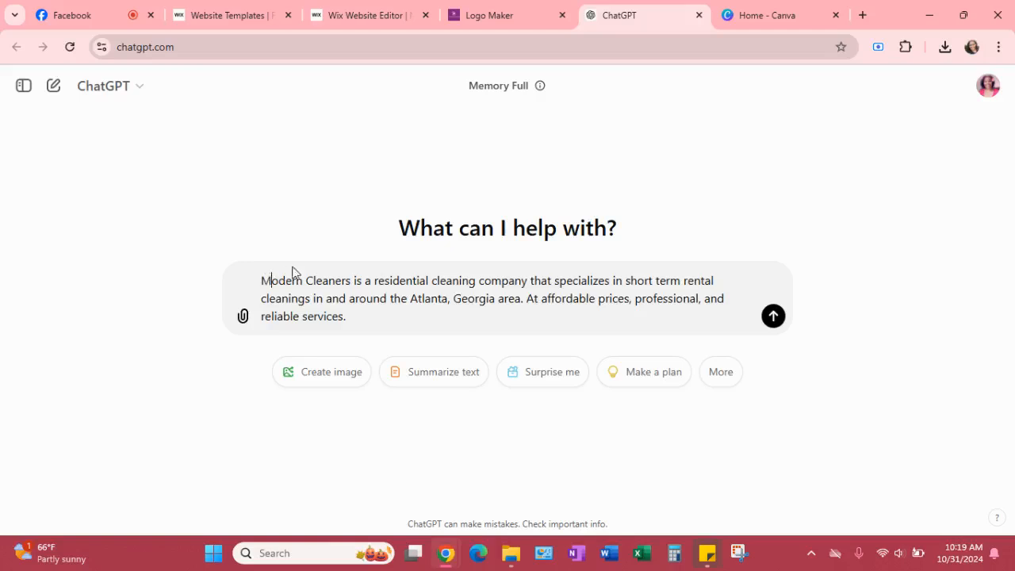
{"action": "type", "text": "create"}
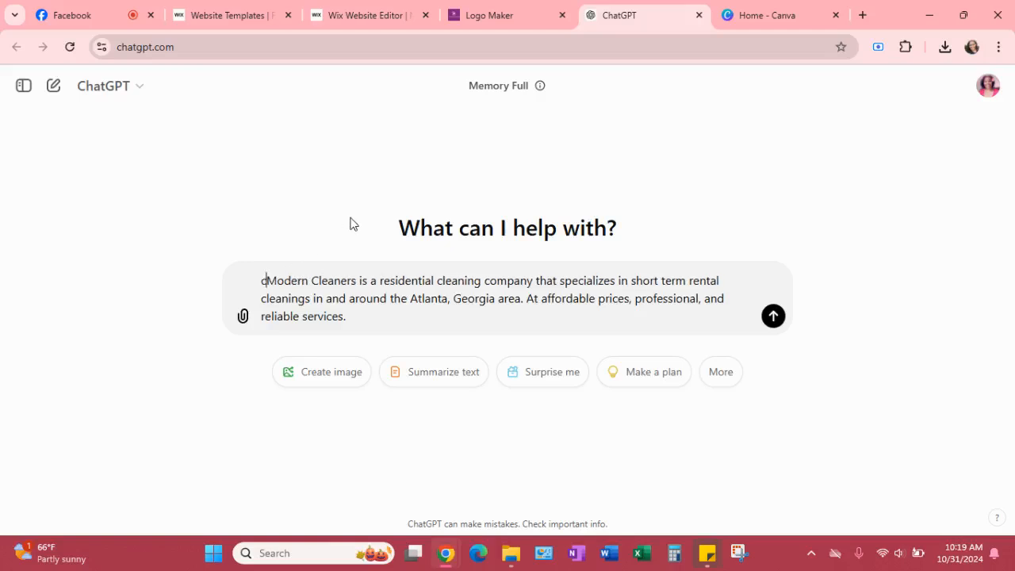
{"action": "type", "text": " a website"}
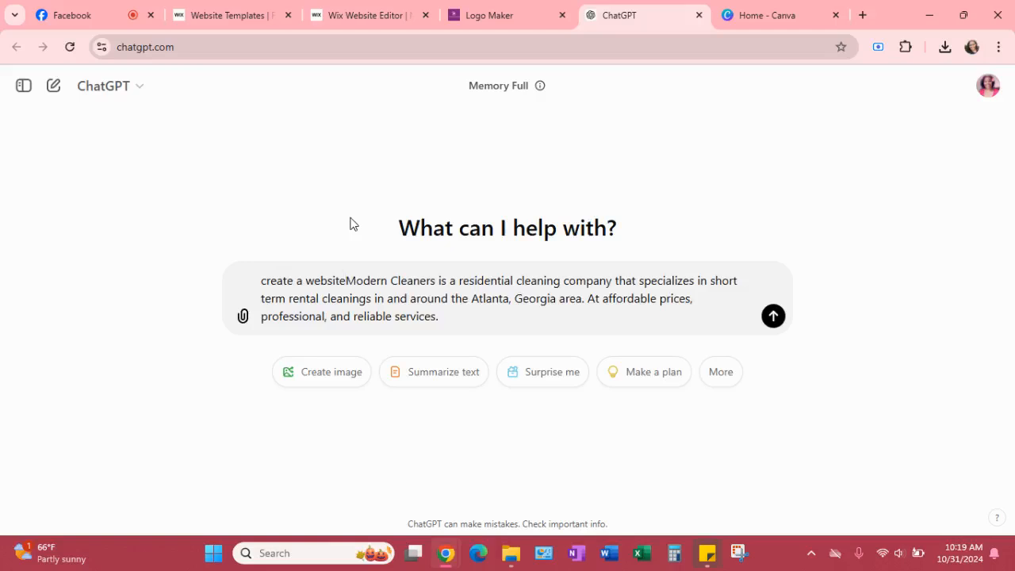
{"action": "key", "text": "BackSpace"}
{"action": "key", "text": "BackSpace"}
{"action": "key", "text": "BackSpace"}
{"action": "key", "text": "BackSpace"}
{"action": "key", "text": "BackSpace"}
{"action": "key", "text": "BackSpace"}
{"action": "key", "text": "BackSpace"}
{"action": "type", "text": "profe"}
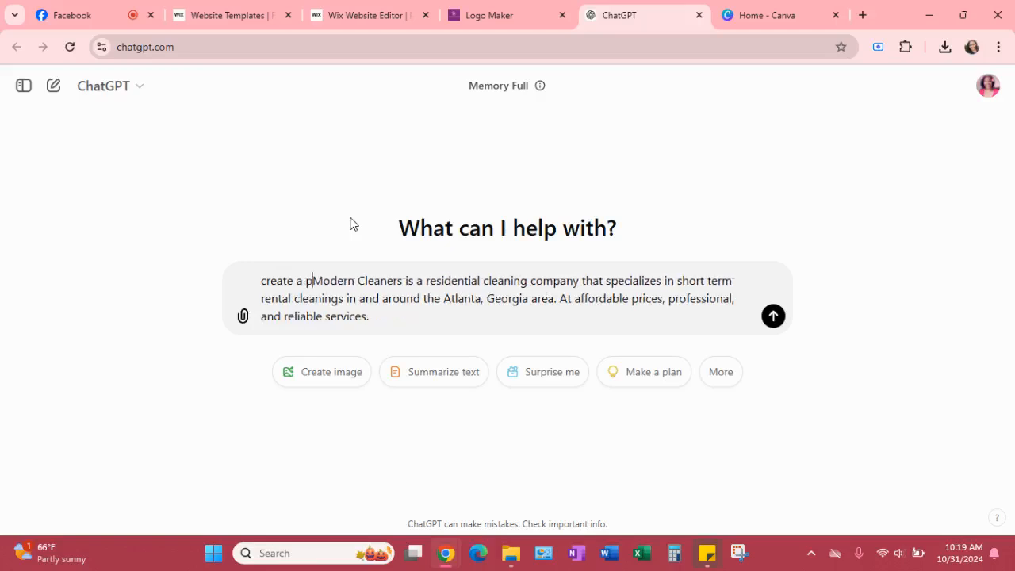
{"action": "type", "text": "ssional "}
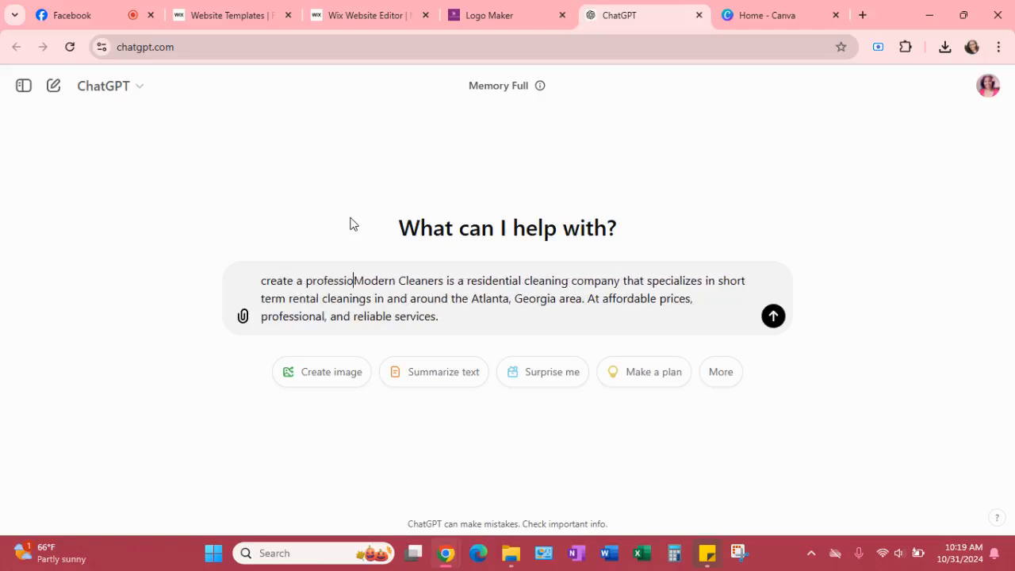
{"action": "type", "text": "website "}
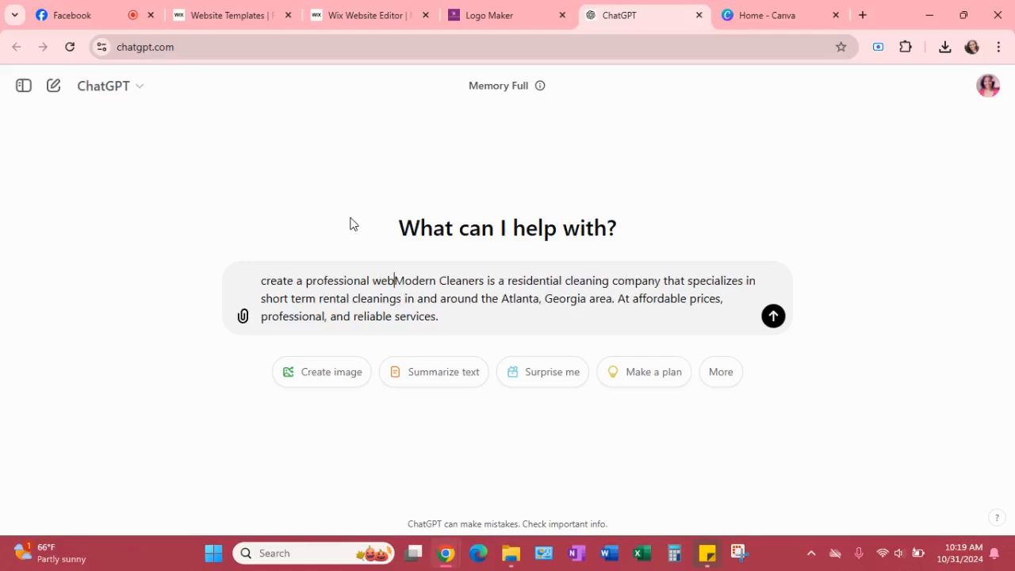
{"action": "type", "text": "descript"}
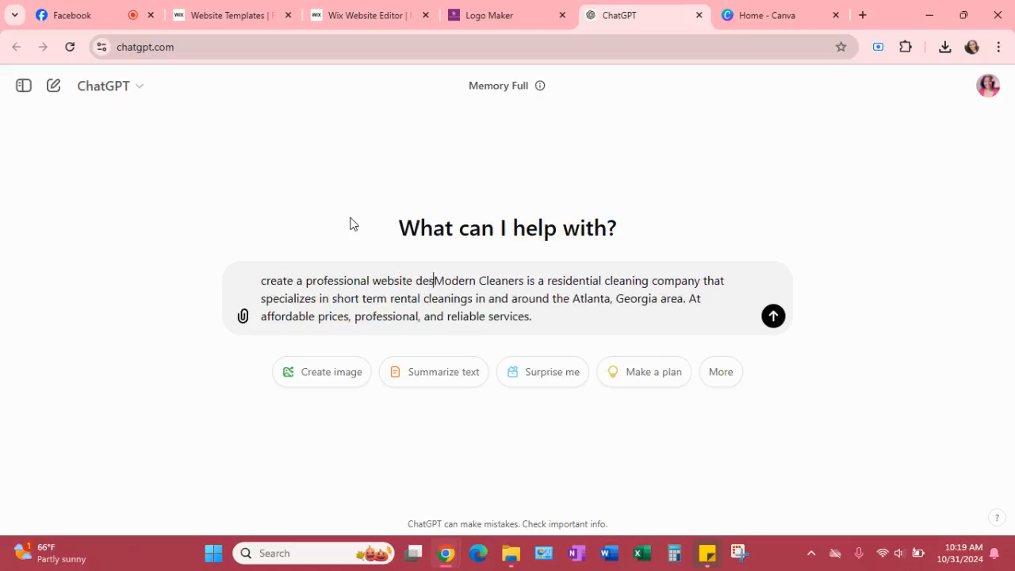
{"action": "type", "text": "ion for"}
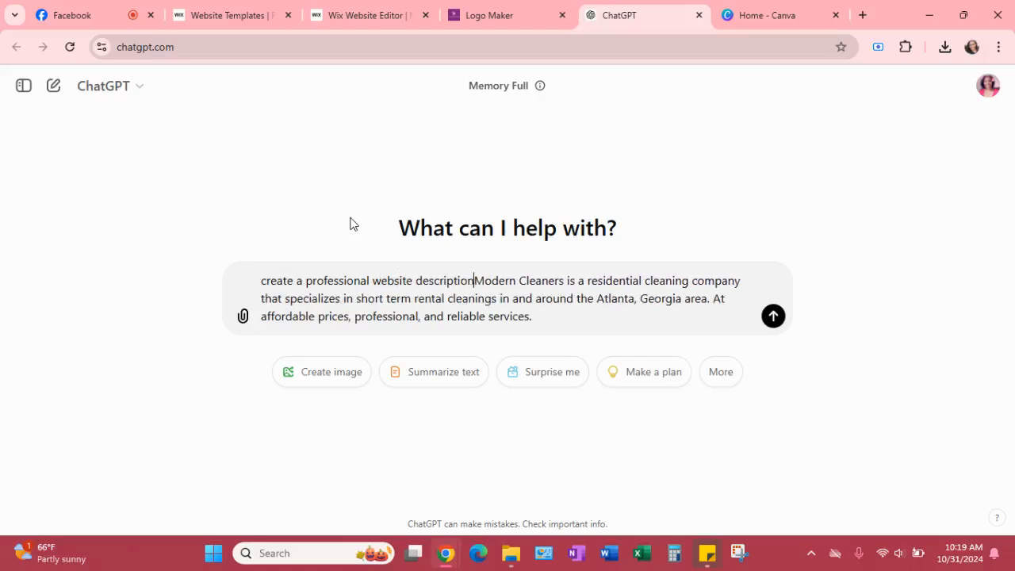
{"action": "type", "text": "  \""}
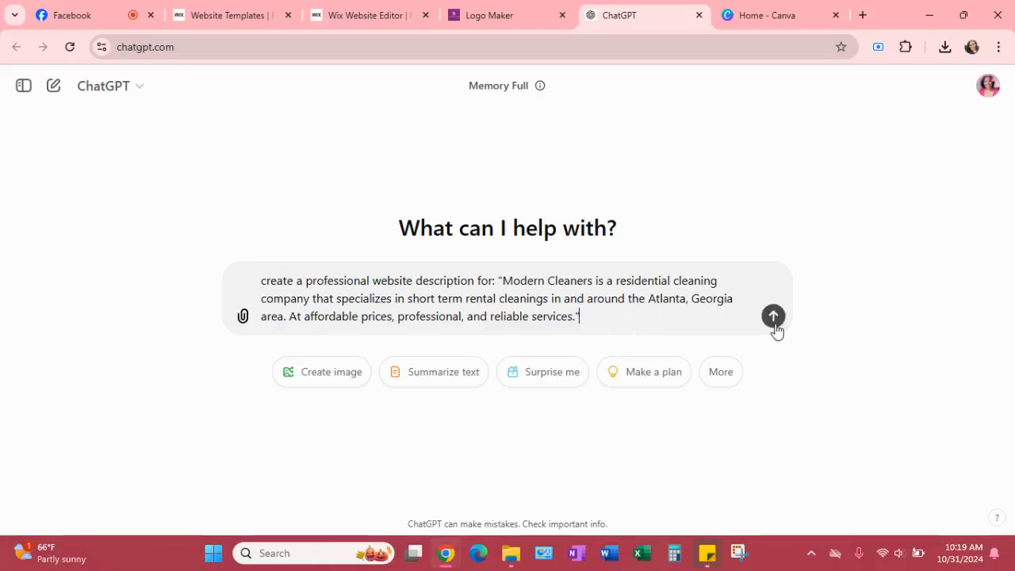
{"action": "key", "text": "Return"}
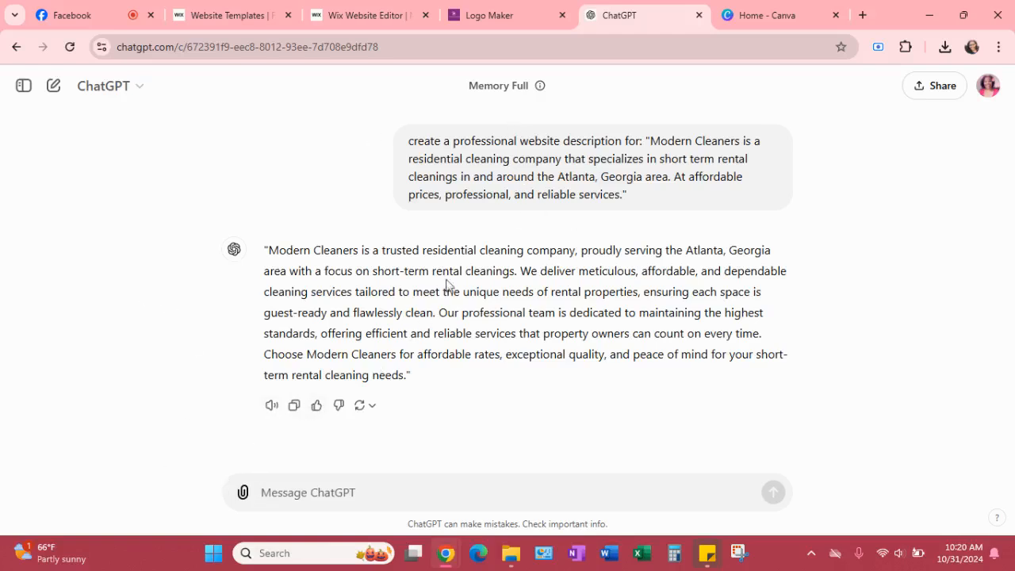
Return to the Wix editor and replace the homepage intro paragraph with the description written by ChatGPT
{"action": "left_click", "coordinate": [365, 18]}
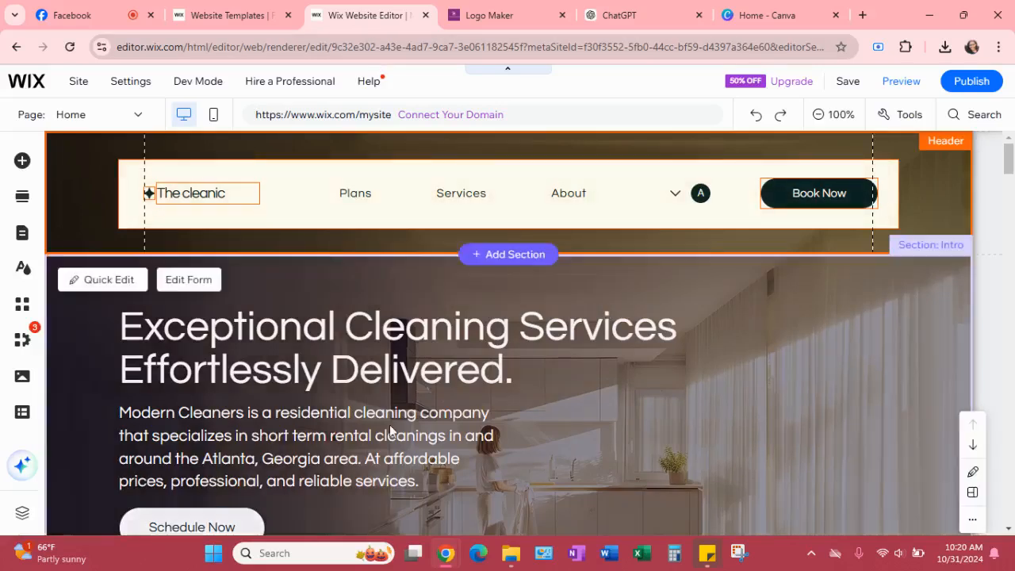
{"action": "double_click", "coordinate": [373, 434]}
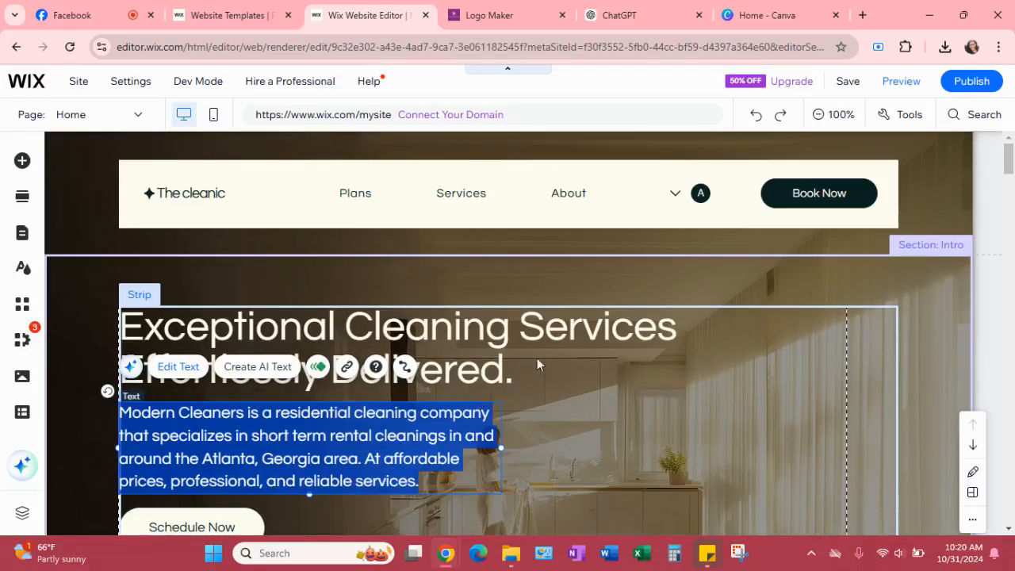
{"action": "key", "text": "ctrl+v"}
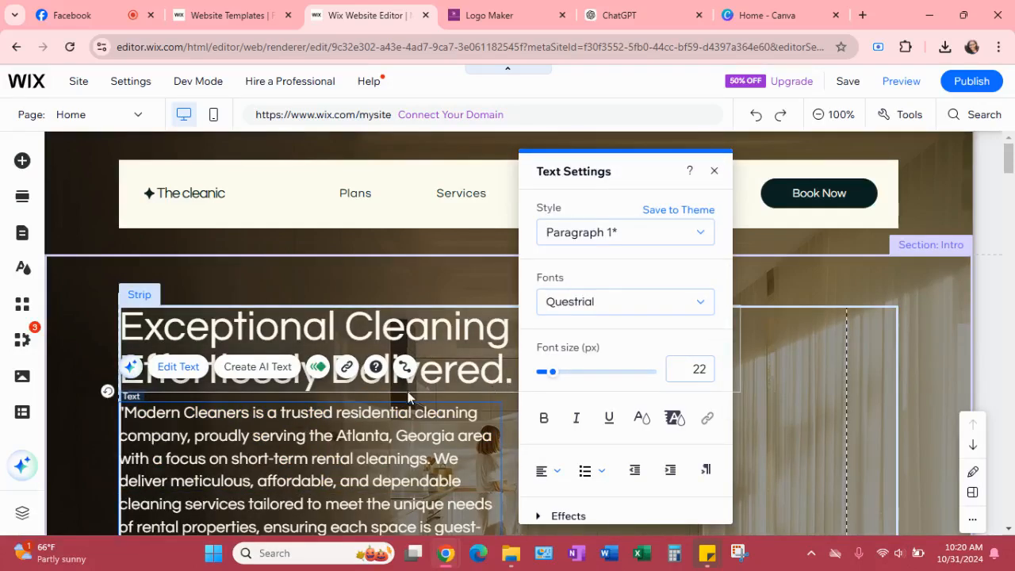
Widen the intro paragraph's text box so its text wraps over fewer lines above the Schedule Now button
{"action": "scroll", "coordinate": [655, 374], "scroll_direction": "down", "scroll_amount": 2}
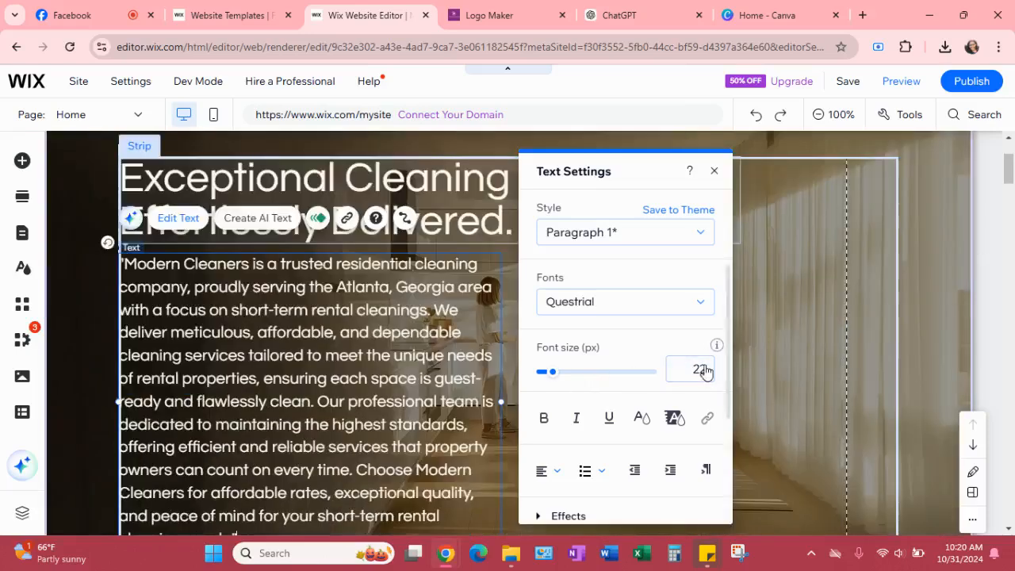
{"action": "scroll", "coordinate": [444, 350], "scroll_direction": "down", "scroll_amount": 1}
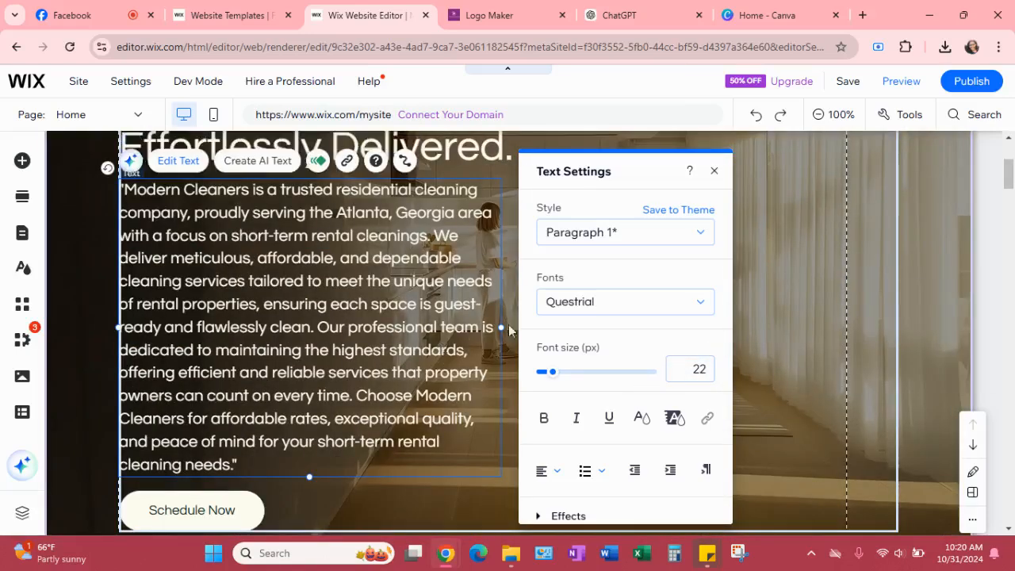
{"action": "left_click_drag", "start_coordinate": [502, 327], "coordinate": [620, 350]}
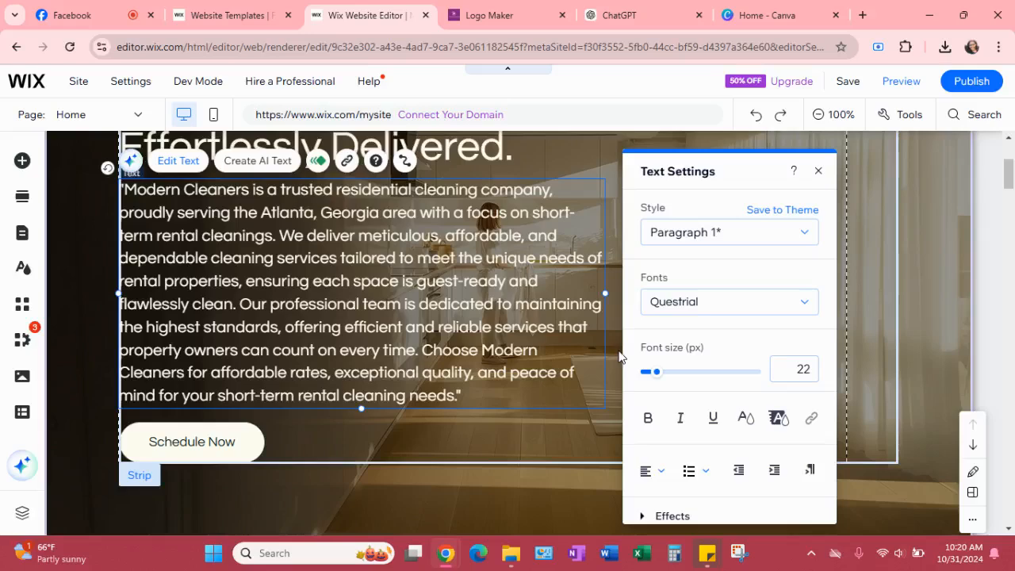
Switch to ChatGPT and submit the follow-up prompt "make shorter" for the website description
{"action": "left_click", "coordinate": [617, 8]}
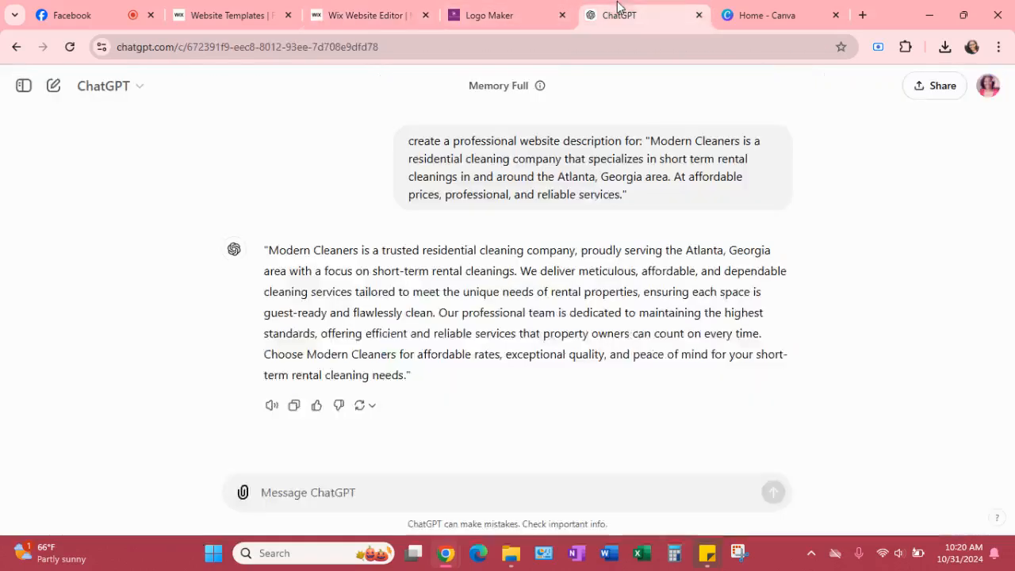
{"action": "left_click", "coordinate": [357, 490]}
{"action": "type", "text": "make sg"}
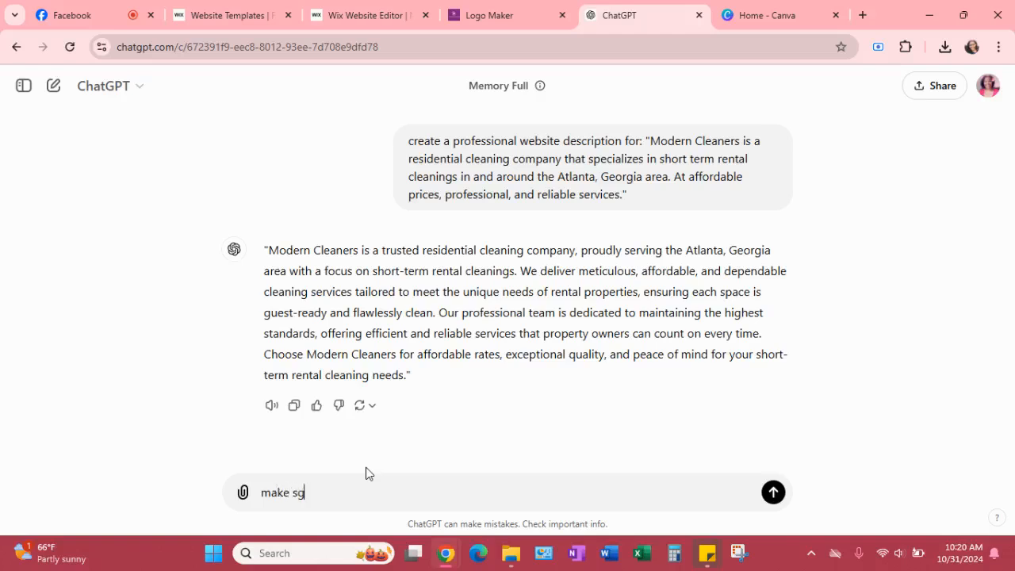
{"action": "key", "text": "BackSpace"}
{"action": "type", "text": "horter"}
{"action": "key", "text": "Return"}
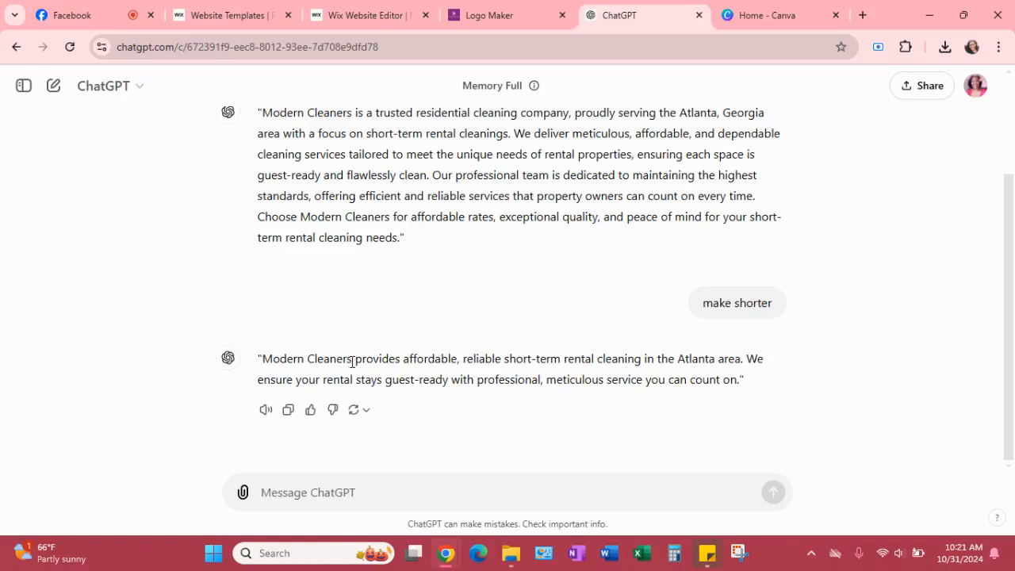
Copy the shortened description, return to the Wix editor, undo the long intro text and paste the shorter version in its place
{"action": "left_click", "coordinate": [288, 410]}
{"action": "left_click", "coordinate": [373, 15]}
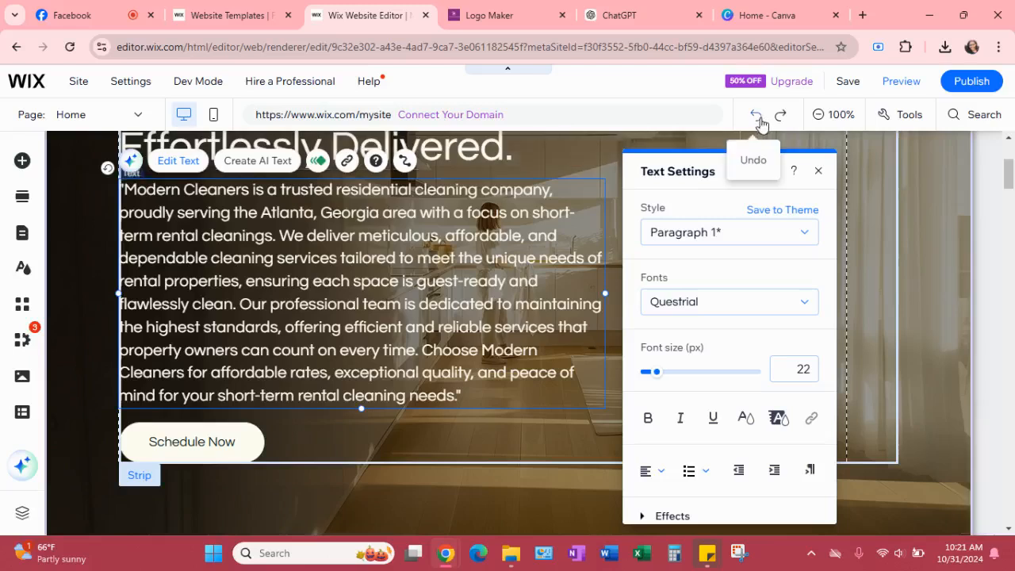
{"action": "left_click", "coordinate": [756, 119]}
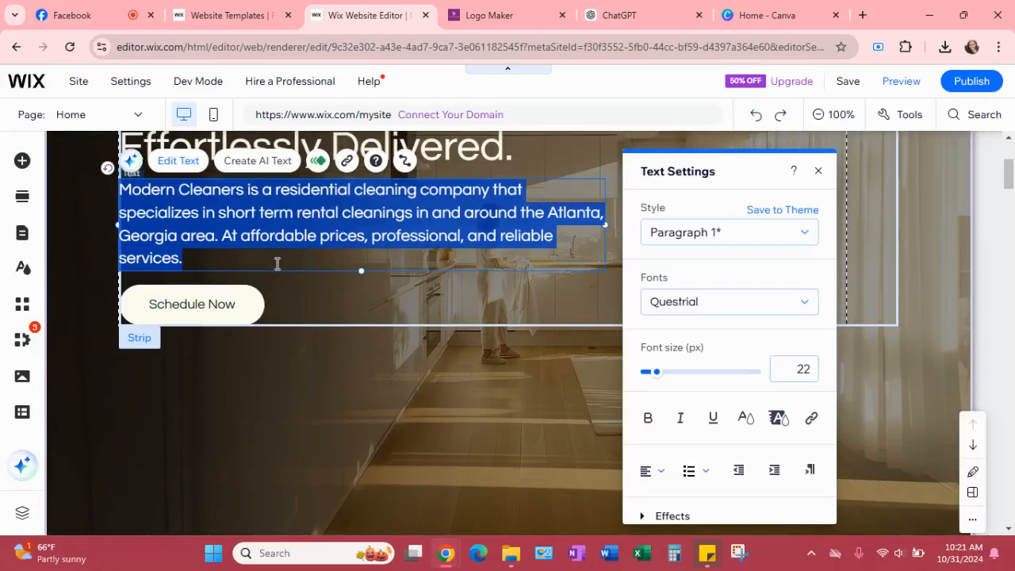
{"action": "key", "text": "ctrl+v"}
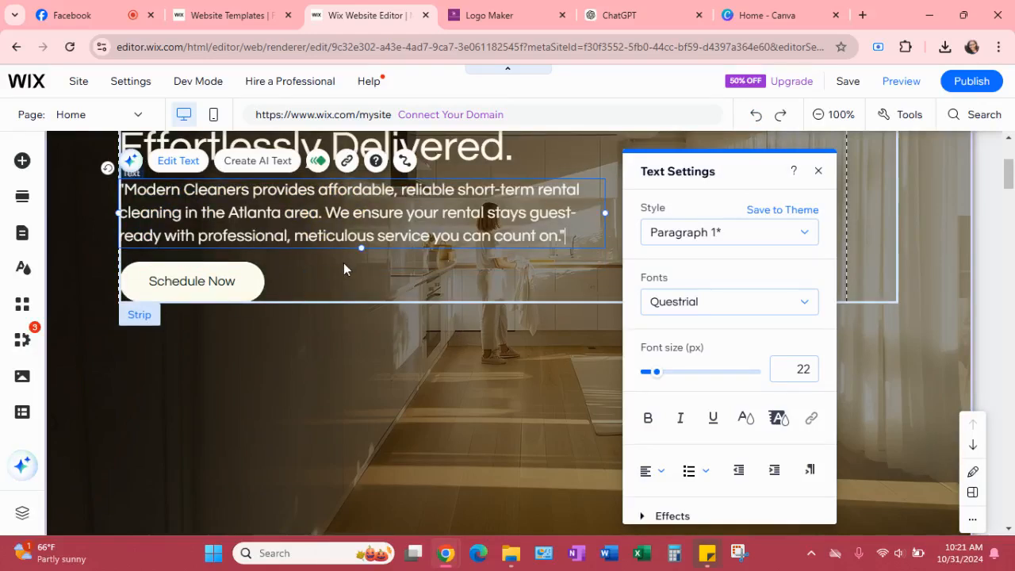
Go back to ChatGPT and submit the follow-up prompt "make it two sentences"
{"action": "left_click", "coordinate": [622, 16]}
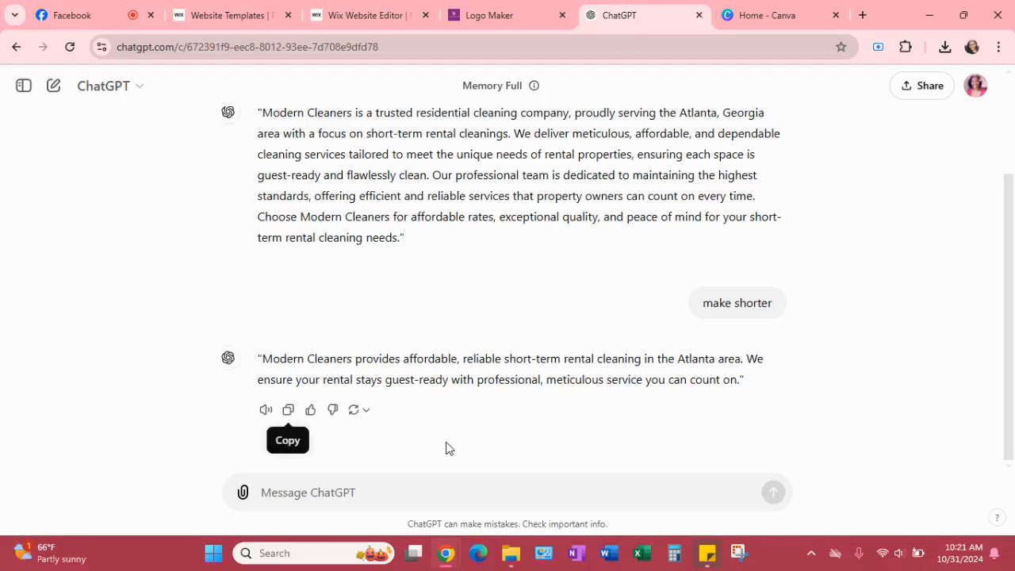
{"action": "left_click", "coordinate": [367, 489]}
{"action": "type", "text": "mak"}
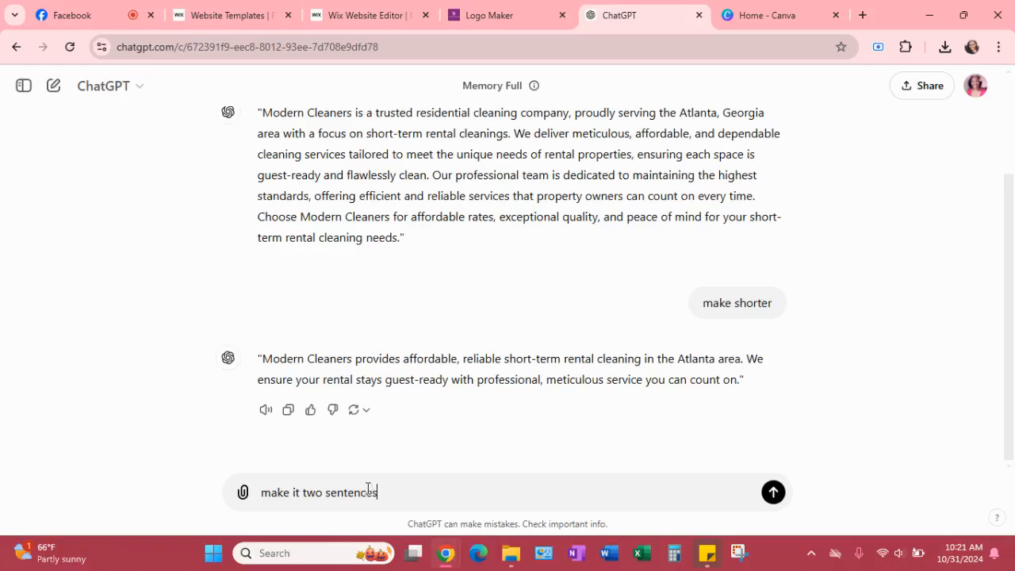
{"action": "type", "text": "e it two sentences"}
{"action": "key", "text": "Return"}
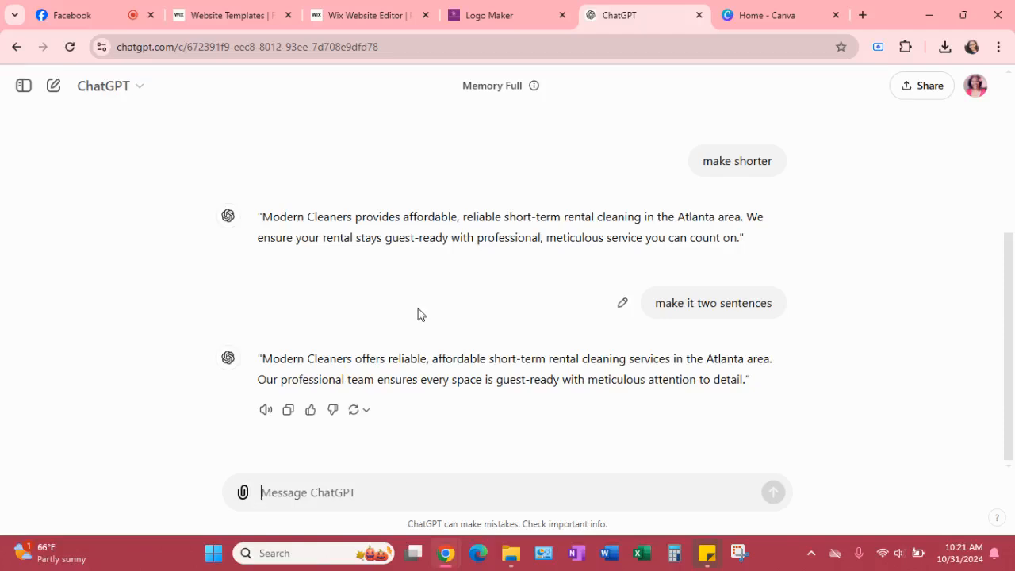
Reuse the last prompt with the count changed so it reads "make it three sentences" and submit it
{"action": "scroll", "coordinate": [418, 314], "scroll_direction": "up", "scroll_amount": 4}
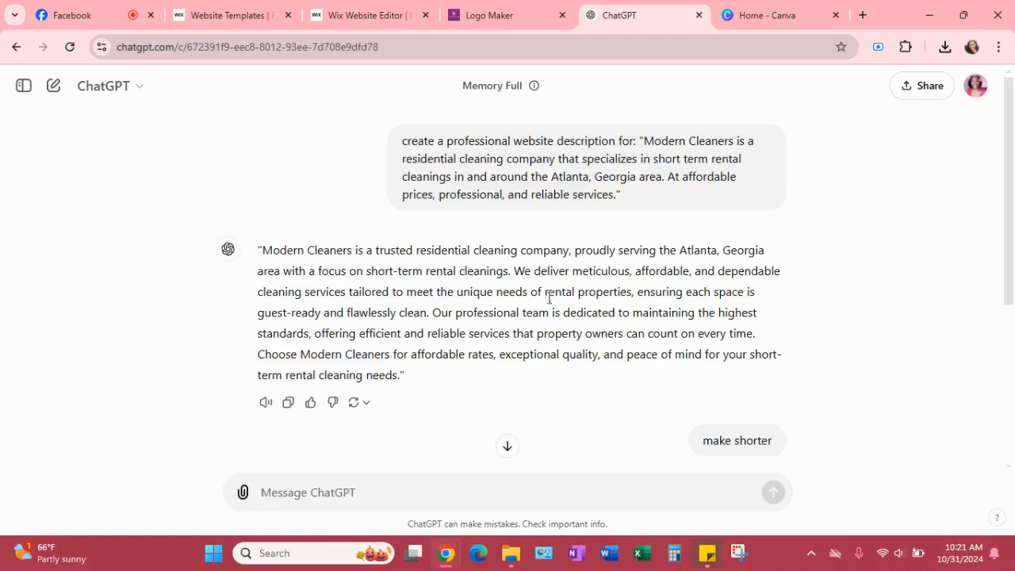
{"action": "scroll", "coordinate": [550, 296], "scroll_direction": "down", "scroll_amount": 4}
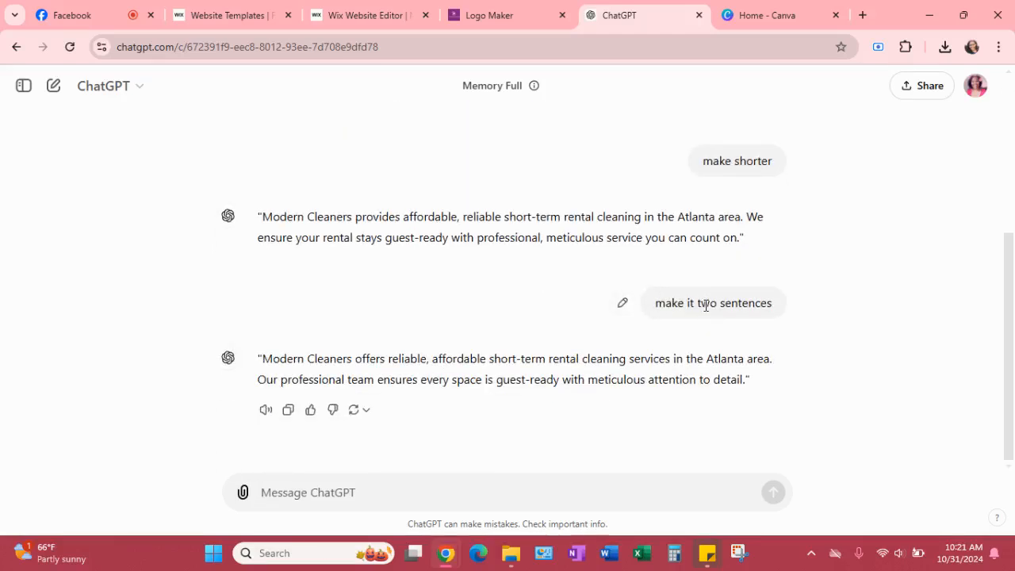
{"action": "triple_click", "coordinate": [706, 303]}
{"action": "left_click", "coordinate": [333, 492]}
{"action": "key", "text": "ctrl+v"}
{"action": "key", "text": "BackSpace"}
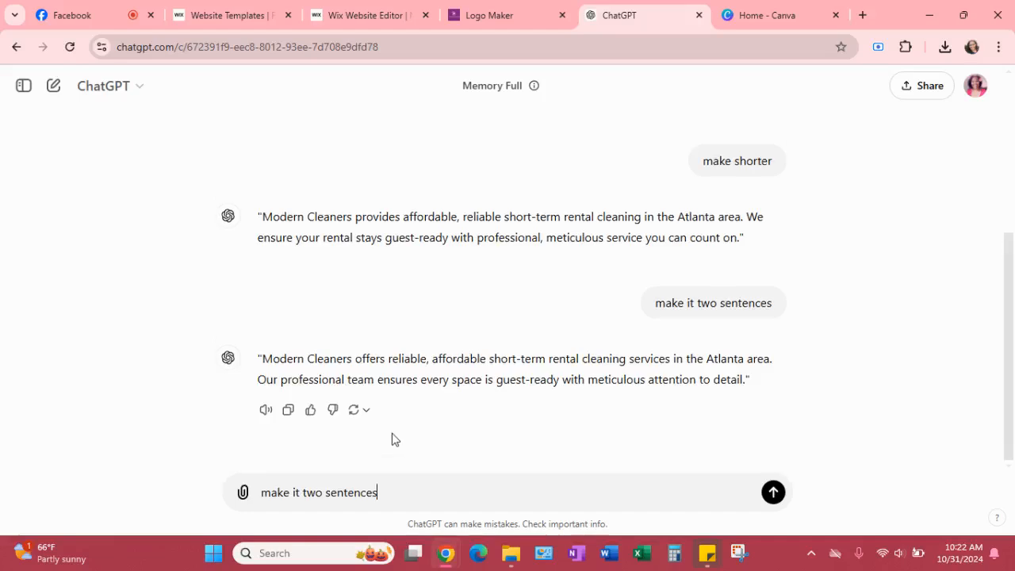
{"action": "left_click", "coordinate": [308, 493]}
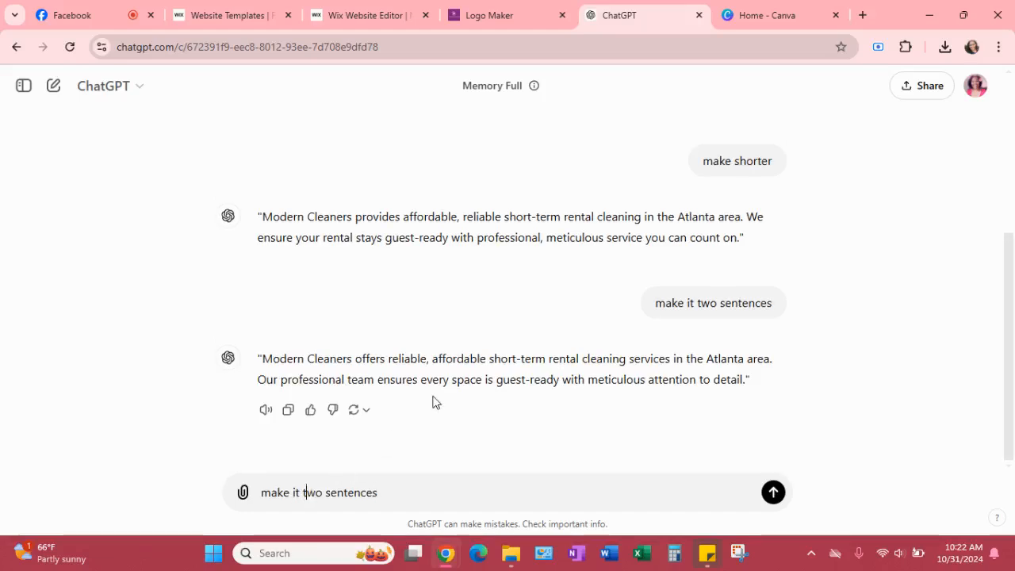
{"action": "type", "text": "hree"}
{"action": "key", "text": "Delete"}
{"action": "key", "text": "Delete"}
{"action": "key", "text": "Return"}
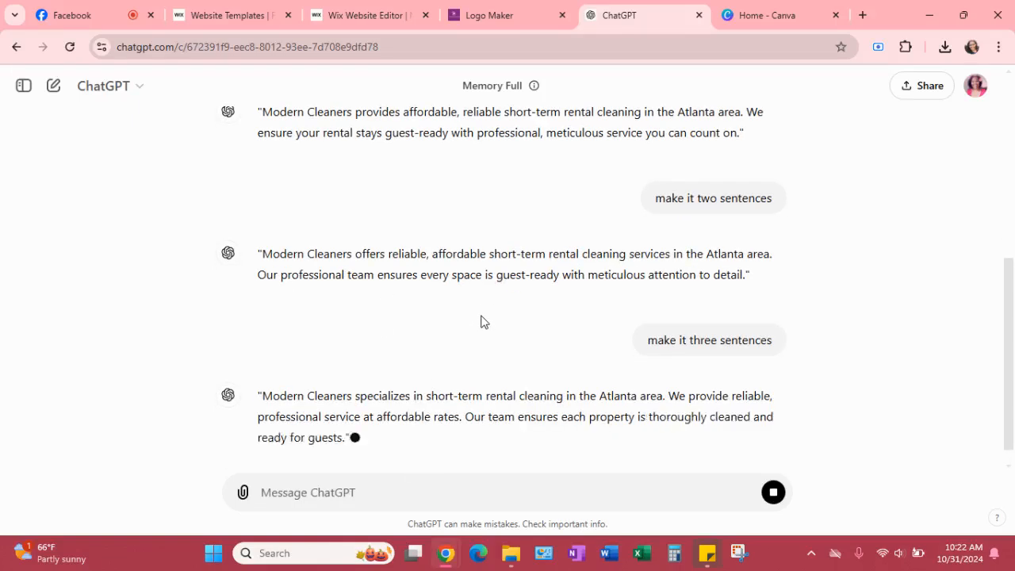
Copy the three-sentence description and use it to replace the homepage intro paragraph in the Wix editor
{"action": "left_click", "coordinate": [290, 411]}
{"action": "left_click", "coordinate": [337, 19]}
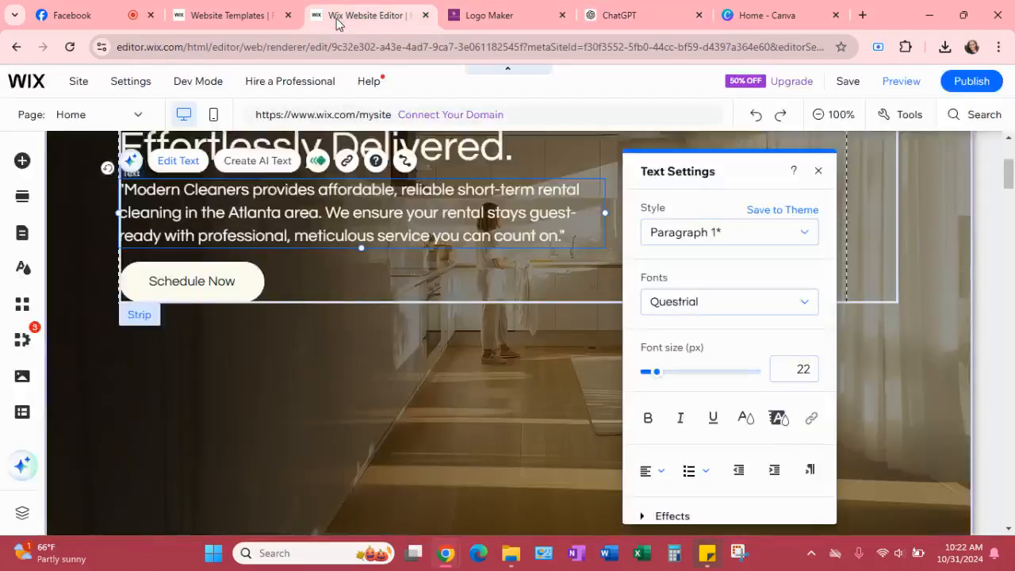
{"action": "triple_click", "coordinate": [346, 218]}
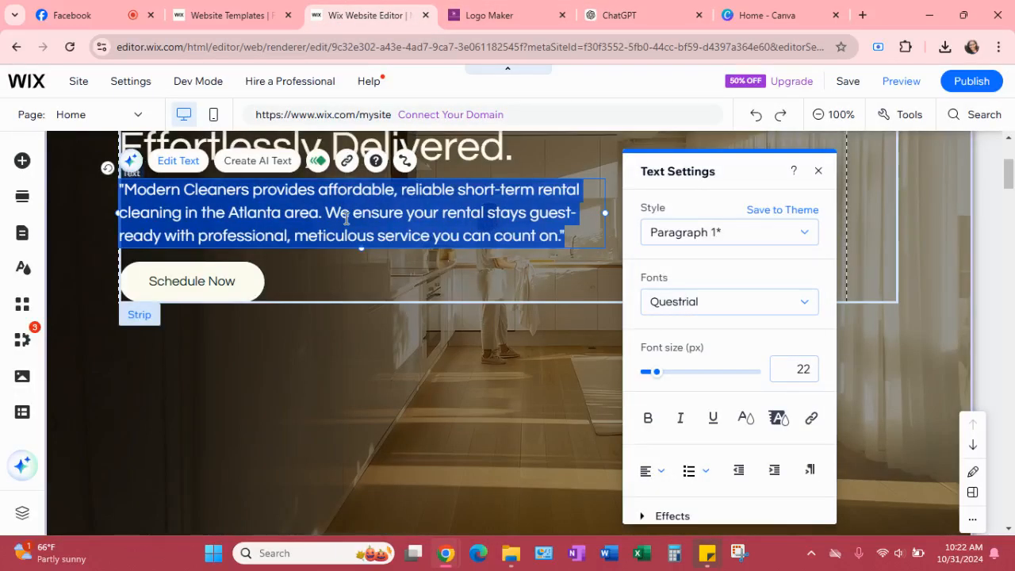
{"action": "key", "text": "ctrl+v"}
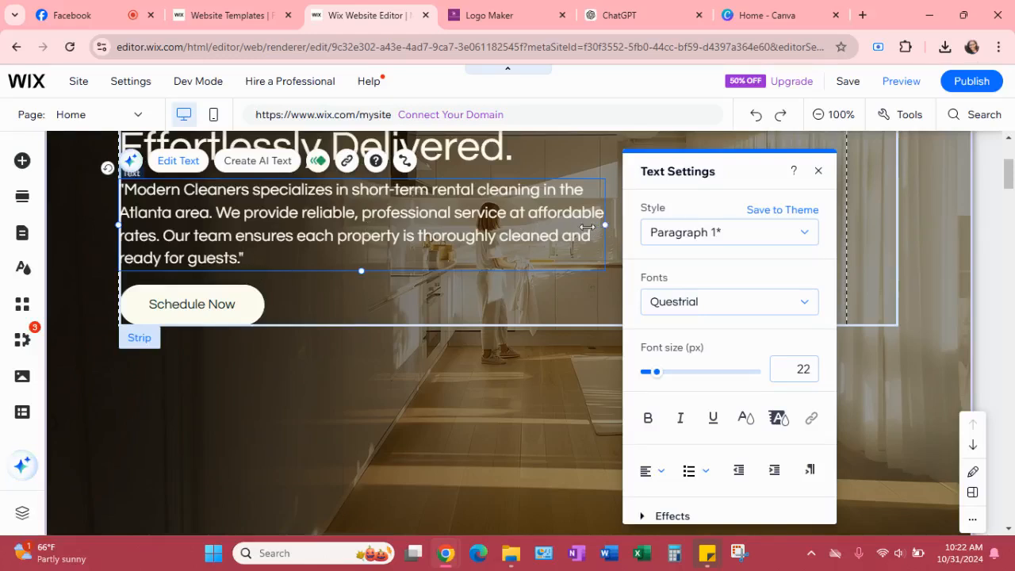
Narrow the intro paragraph's text box so it ends slightly past the headline's second line, moving the text settings out of the way
{"action": "left_click_drag", "start_coordinate": [581, 227], "coordinate": [502, 235]}
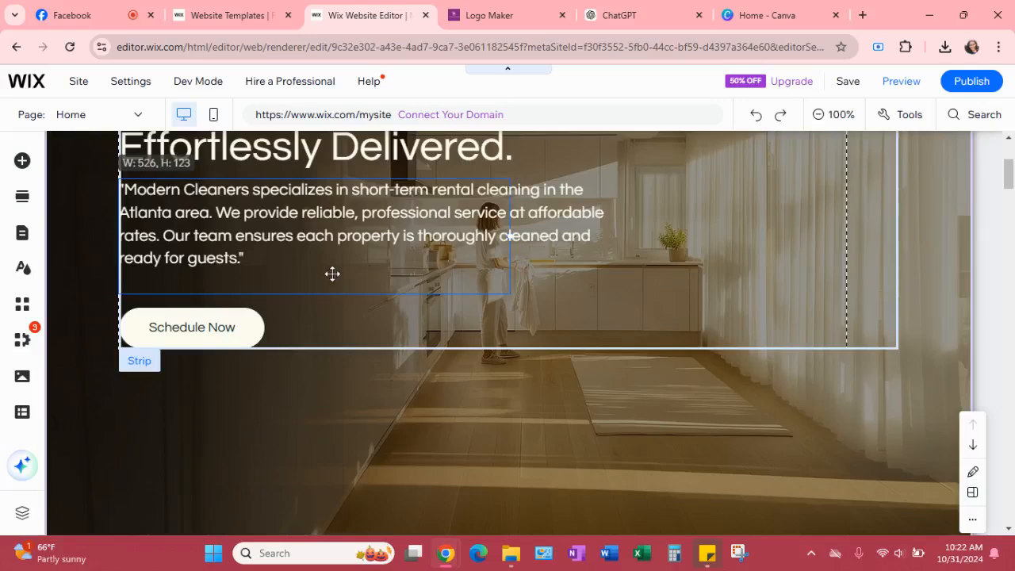
{"action": "left_click", "coordinate": [338, 270]}
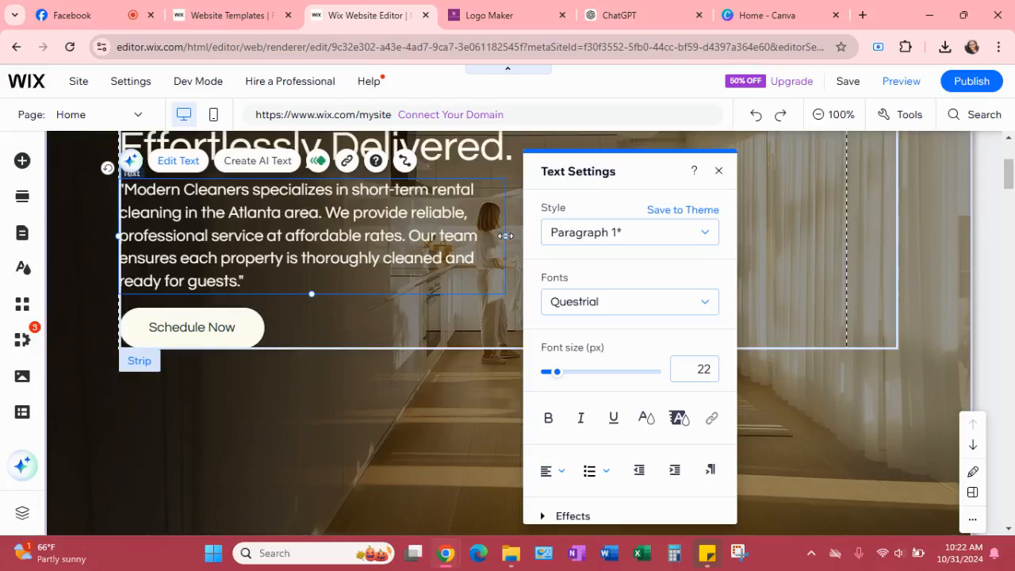
{"action": "left_click_drag", "start_coordinate": [506, 235], "coordinate": [519, 235]}
{"action": "left_click_drag", "start_coordinate": [724, 181], "coordinate": [798, 175]}
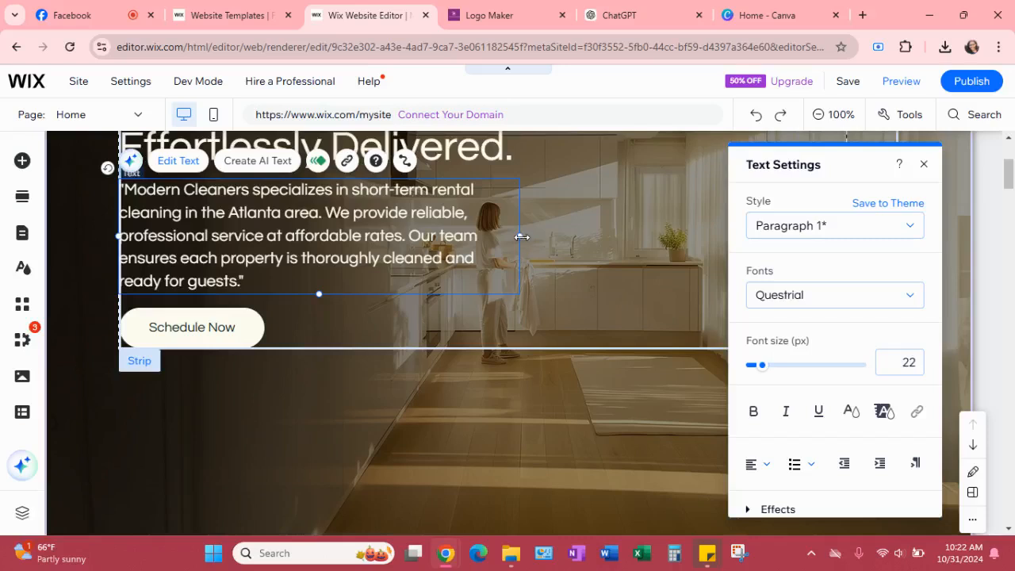
{"action": "left_click_drag", "start_coordinate": [538, 234], "coordinate": [536, 235]}
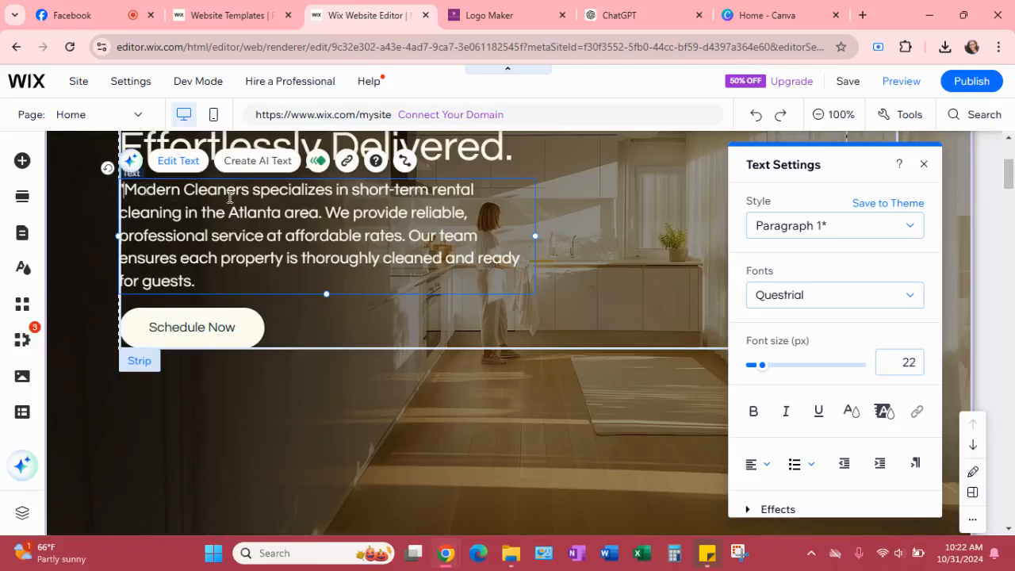
Remove the quotation marks around the intro paragraph and close its text settings
{"action": "key", "text": "BackSpace"}
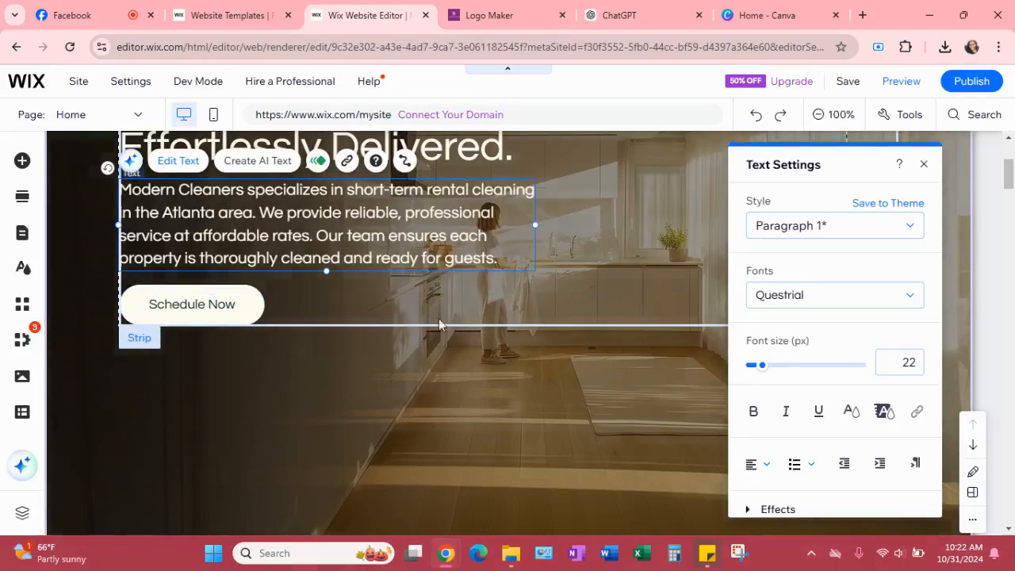
{"action": "scroll", "coordinate": [531, 363], "scroll_direction": "up", "scroll_amount": 2}
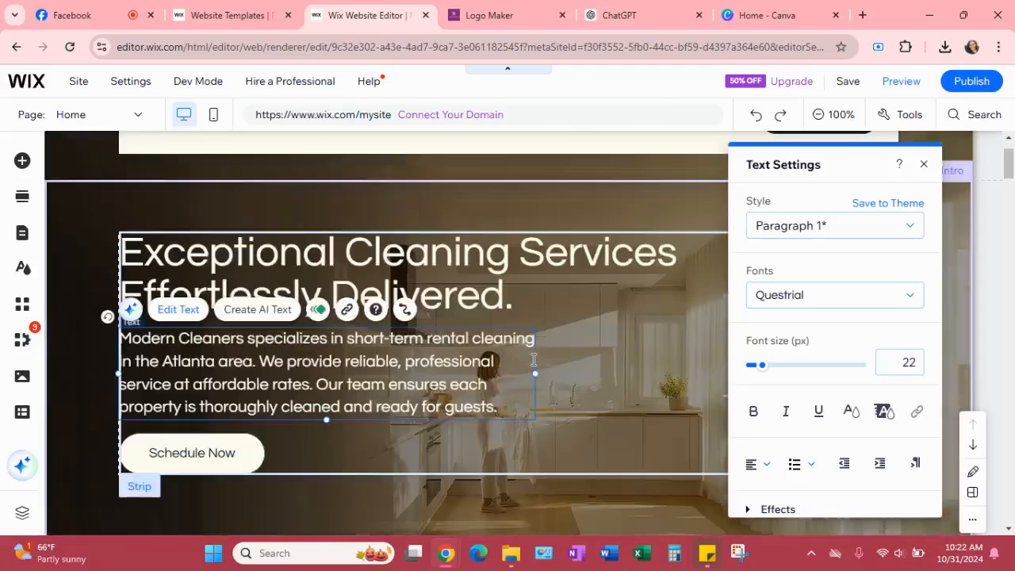
{"action": "scroll", "coordinate": [531, 361], "scroll_direction": "up", "scroll_amount": 1}
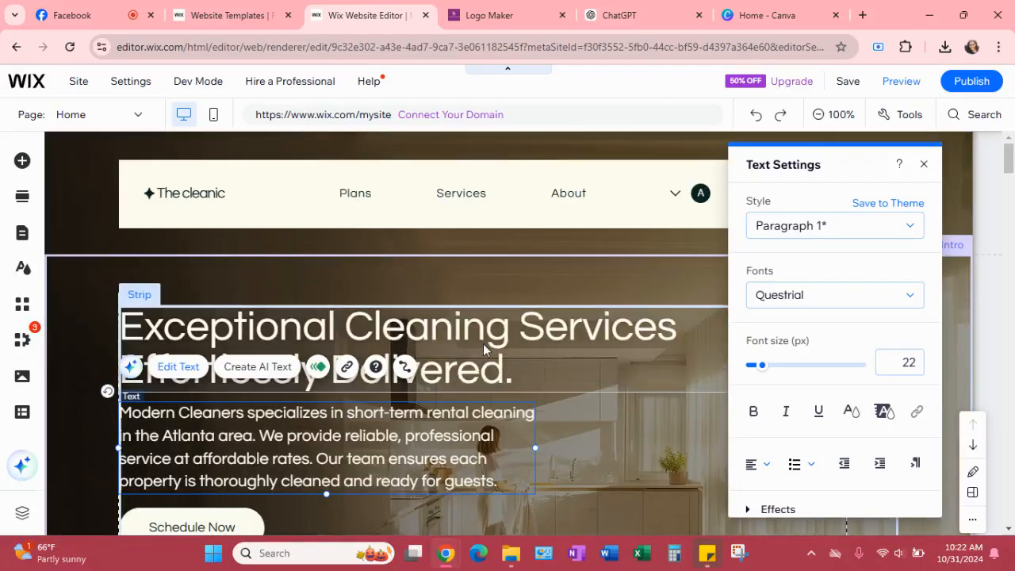
{"action": "left_click", "coordinate": [925, 165]}
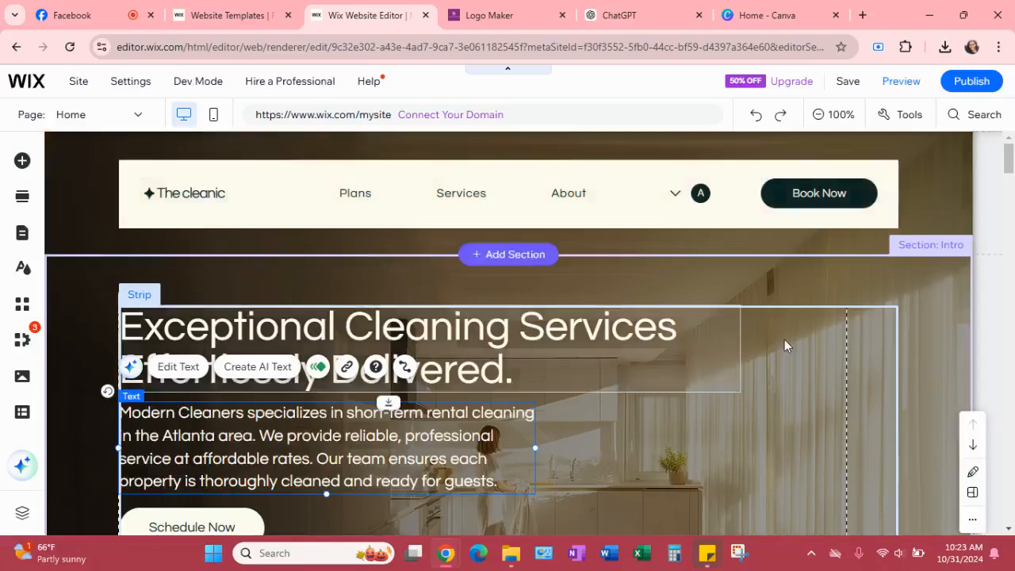
Select the site header containing The cleanic logo and open it in Quick Edit
{"action": "scroll", "coordinate": [821, 353], "scroll_direction": "down", "scroll_amount": 1}
{"action": "scroll", "coordinate": [821, 354], "scroll_direction": "down", "scroll_amount": 1}
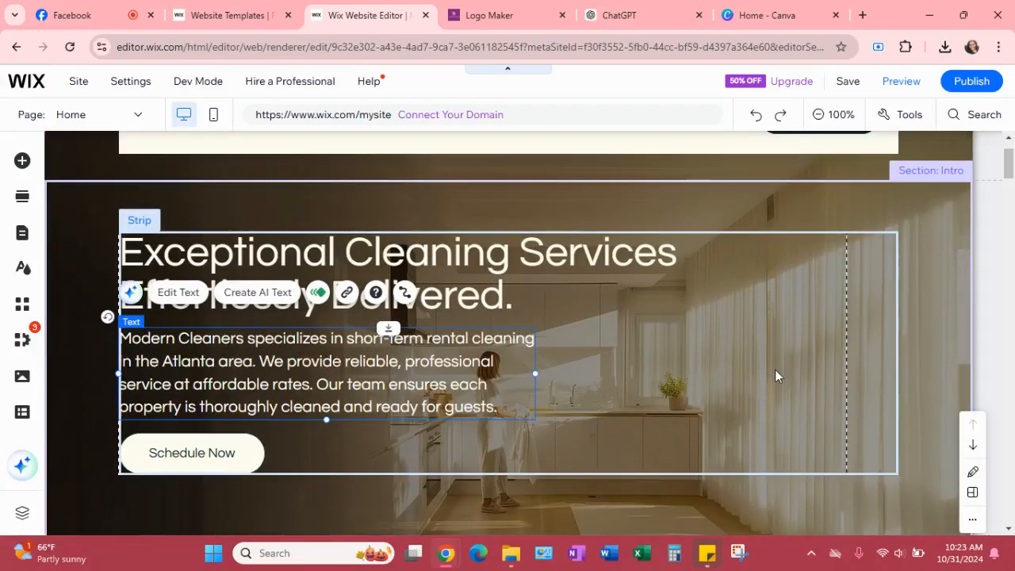
{"action": "scroll", "coordinate": [741, 385], "scroll_direction": "up", "scroll_amount": 1}
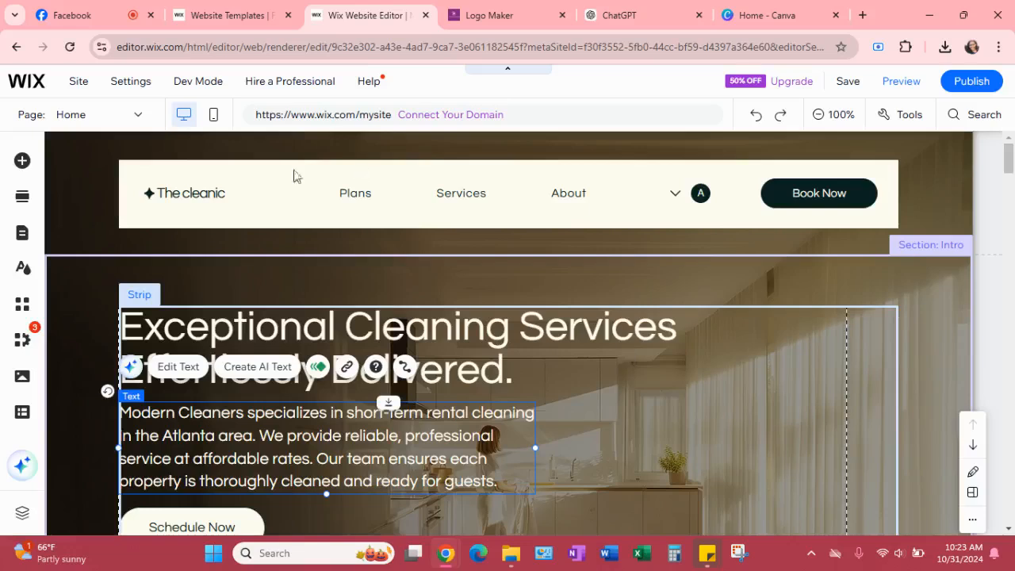
{"action": "left_click", "coordinate": [267, 199]}
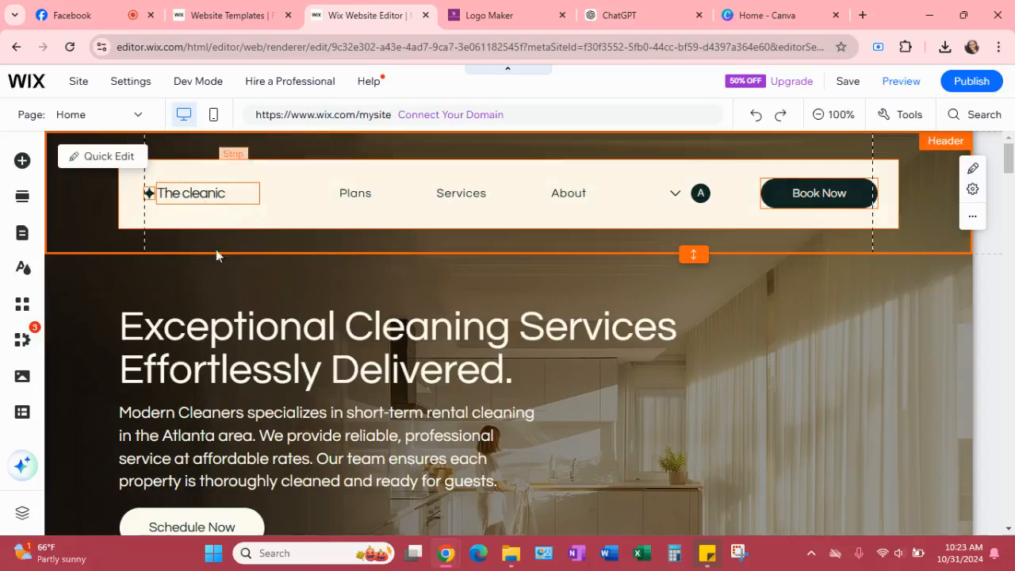
{"action": "left_click", "coordinate": [106, 158]}
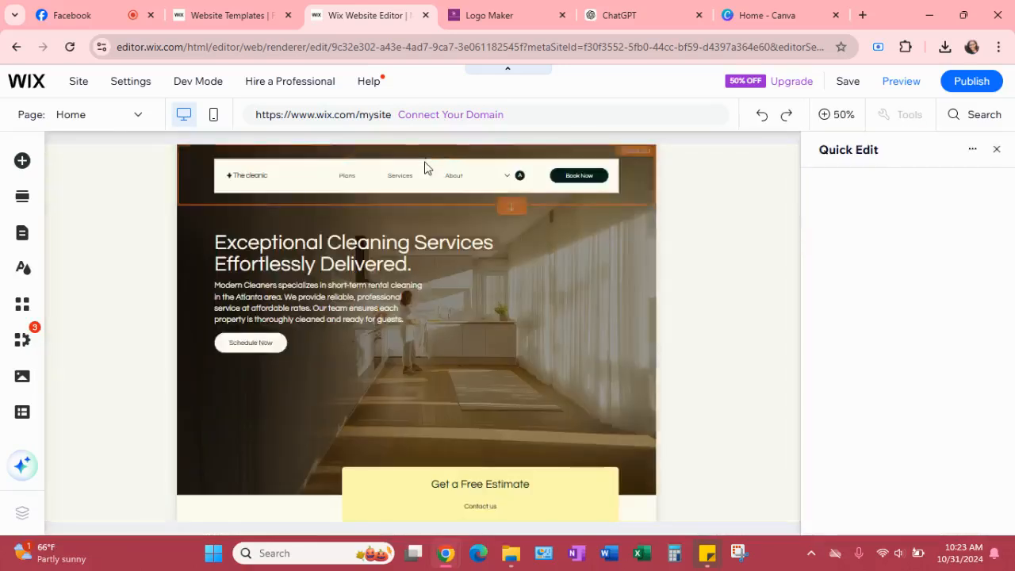
{"action": "left_click", "coordinate": [400, 174]}
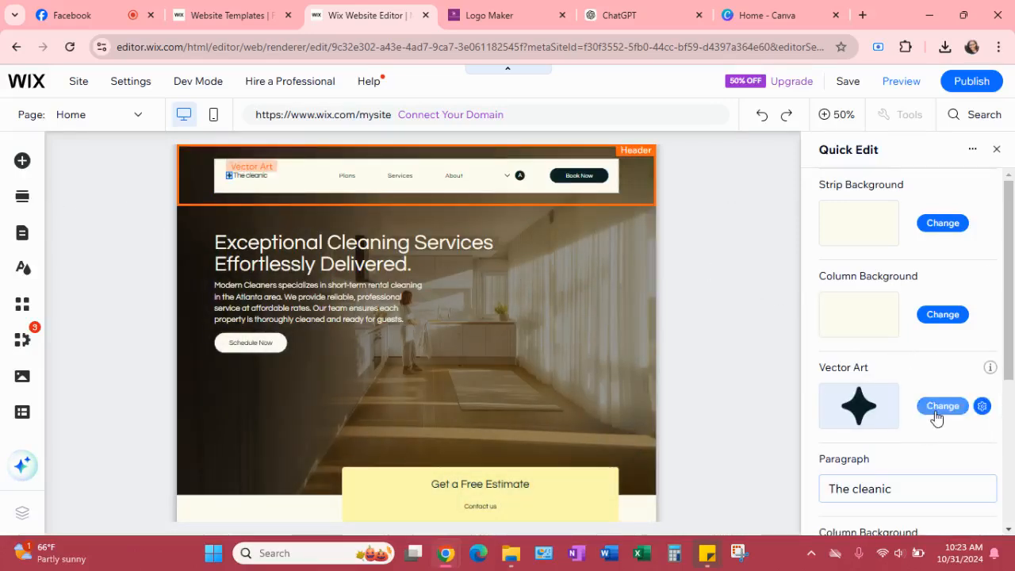
Open the replacement picker for the header's star vector art and upload download-removebg-preview.png from the computer's Downloads folder
{"action": "left_click", "coordinate": [982, 407]}
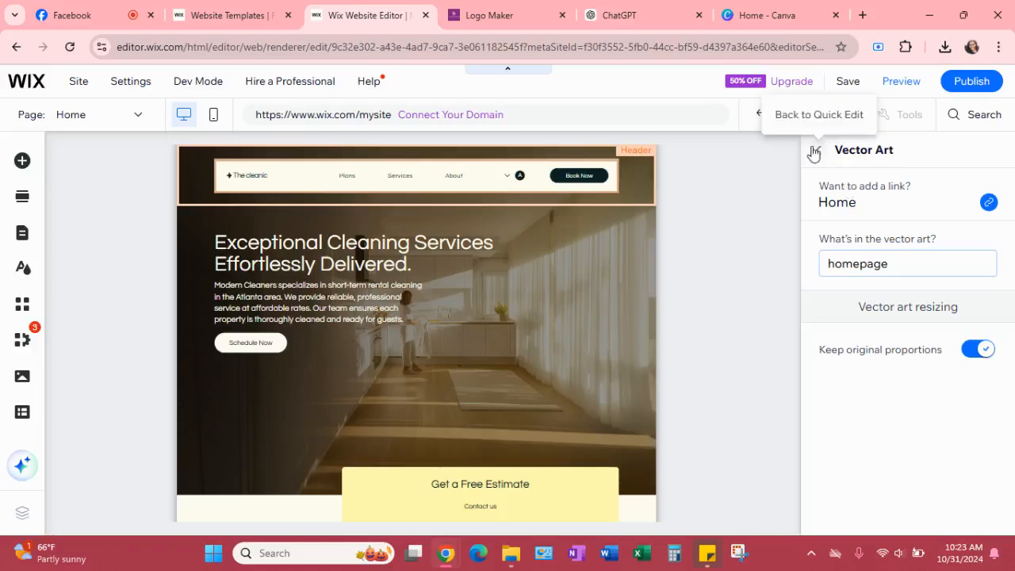
{"action": "left_click", "coordinate": [818, 156]}
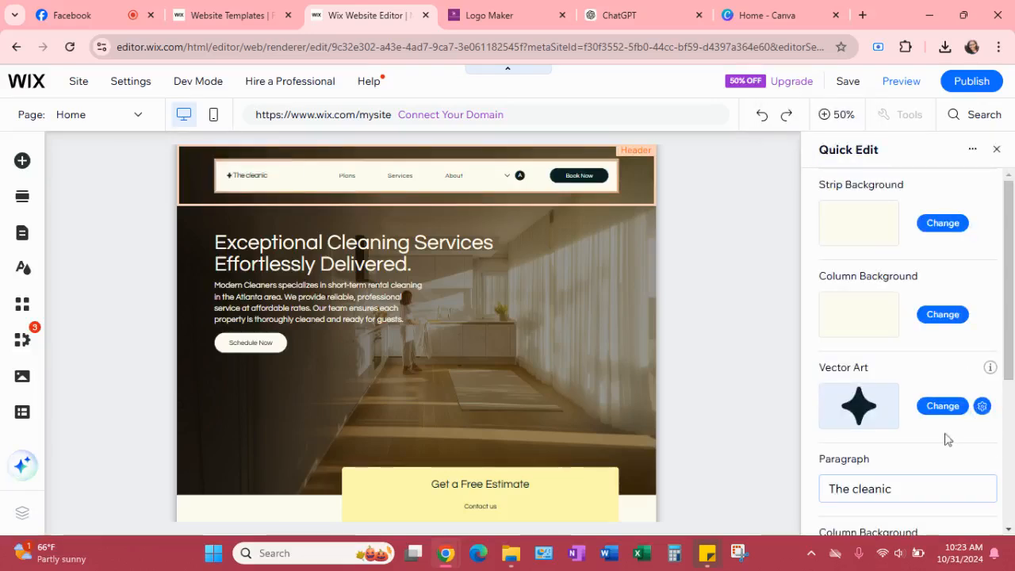
{"action": "scroll", "coordinate": [889, 420], "scroll_direction": "down", "scroll_amount": 2}
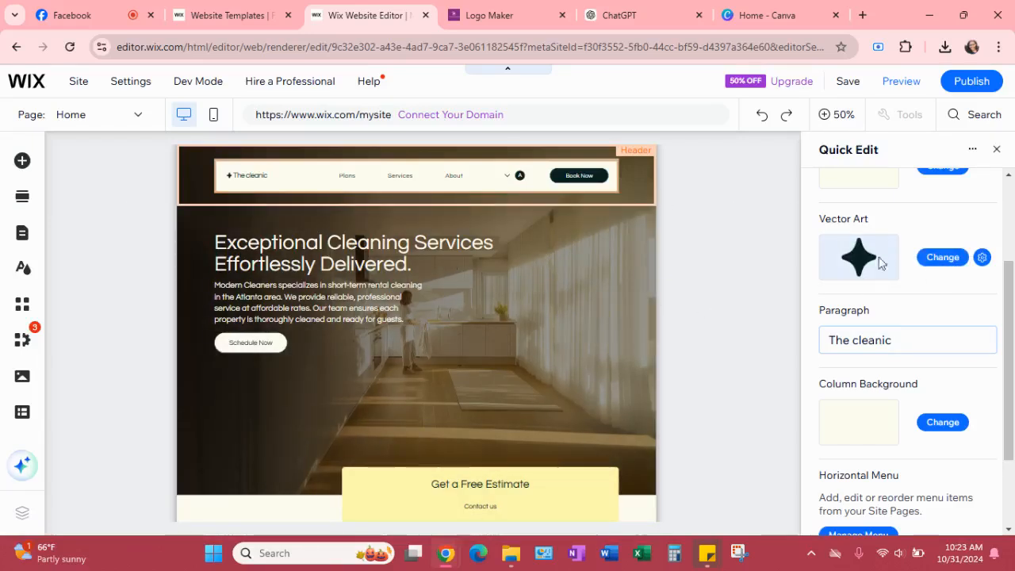
{"action": "left_click", "coordinate": [942, 257]}
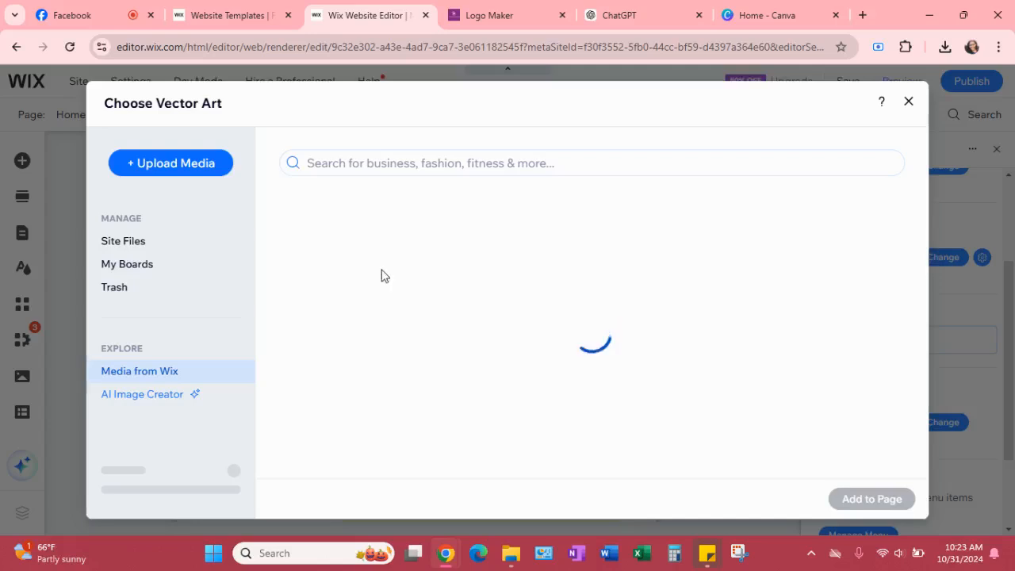
{"action": "left_click", "coordinate": [178, 163]}
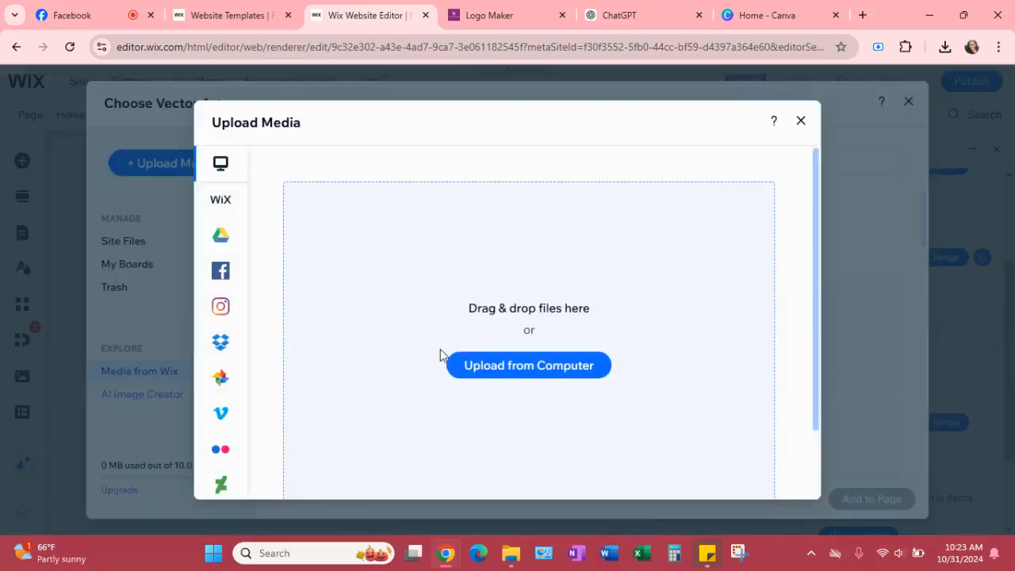
{"action": "left_click", "coordinate": [508, 365]}
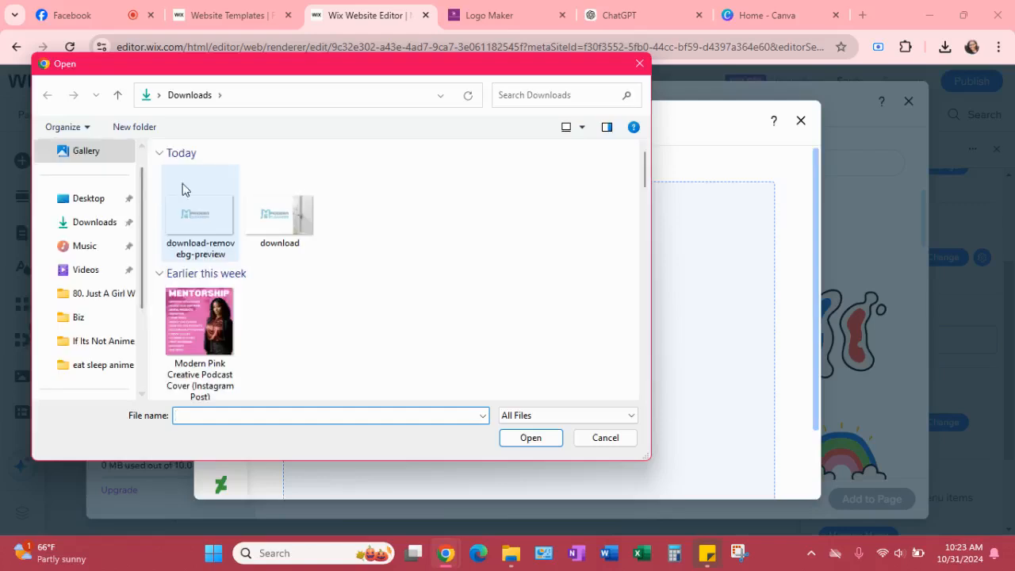
{"action": "double_click", "coordinate": [207, 222]}
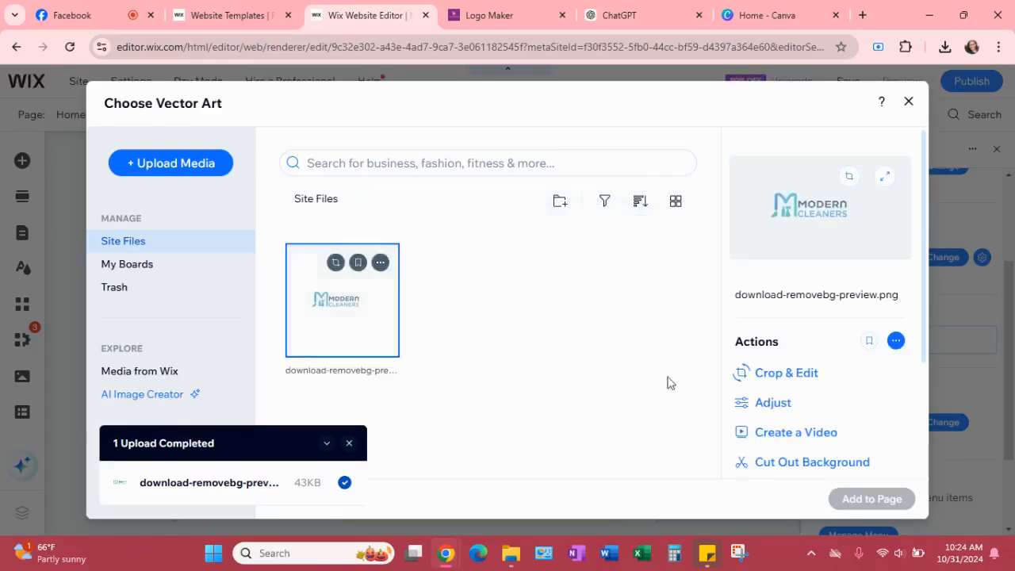
Try to choose the uploaded Modern Cleaners logo from Site Files as the header's vector art, and close the picker
{"action": "left_click", "coordinate": [589, 344]}
{"action": "left_click", "coordinate": [333, 309]}
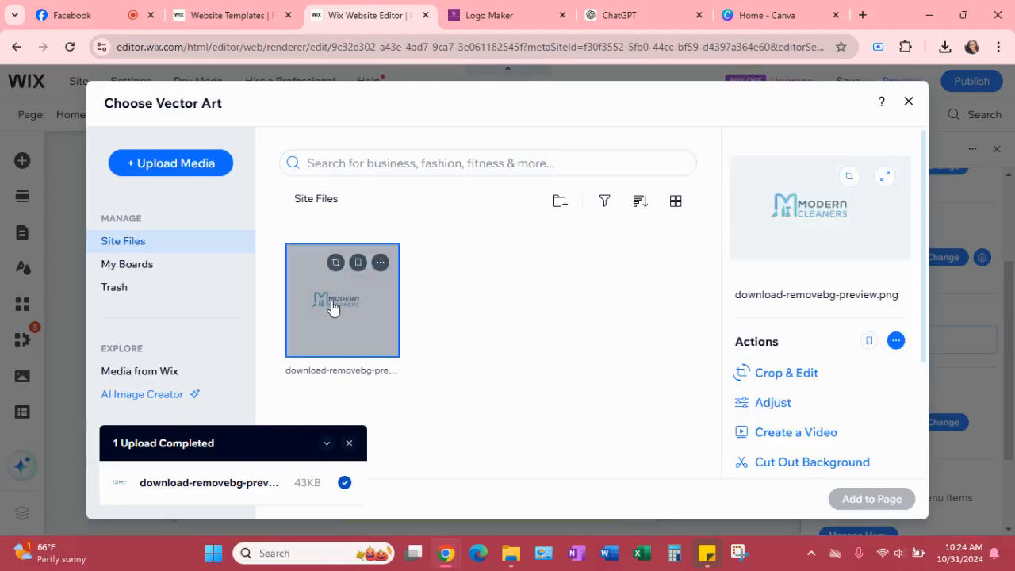
{"action": "left_click", "coordinate": [131, 264]}
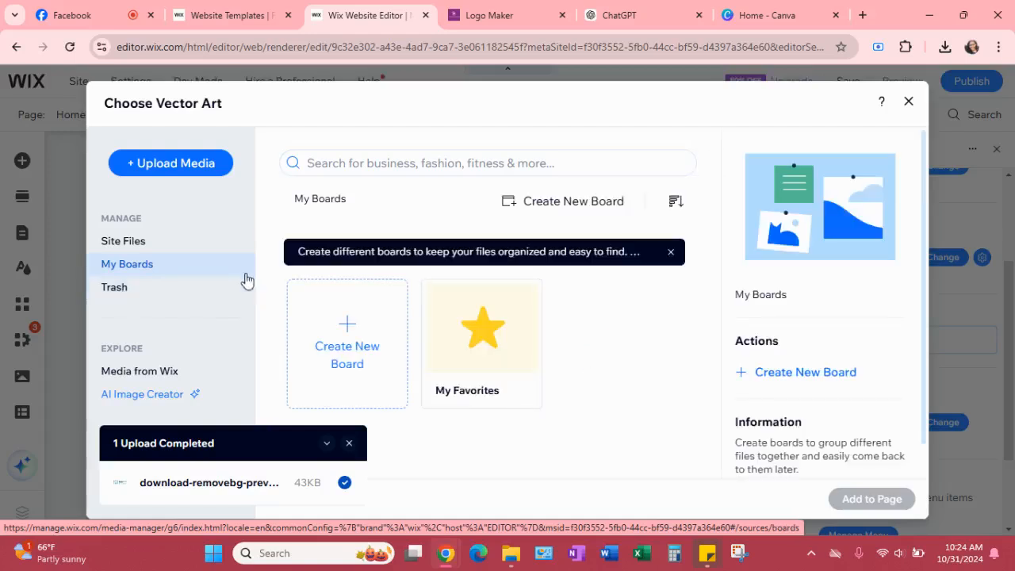
{"action": "left_click", "coordinate": [131, 242]}
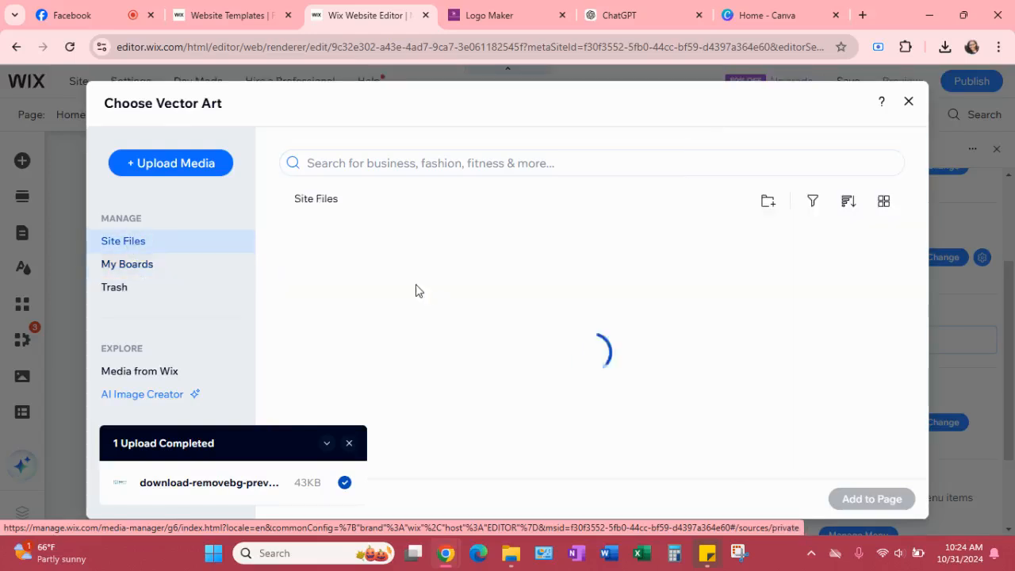
{"action": "left_click", "coordinate": [340, 315]}
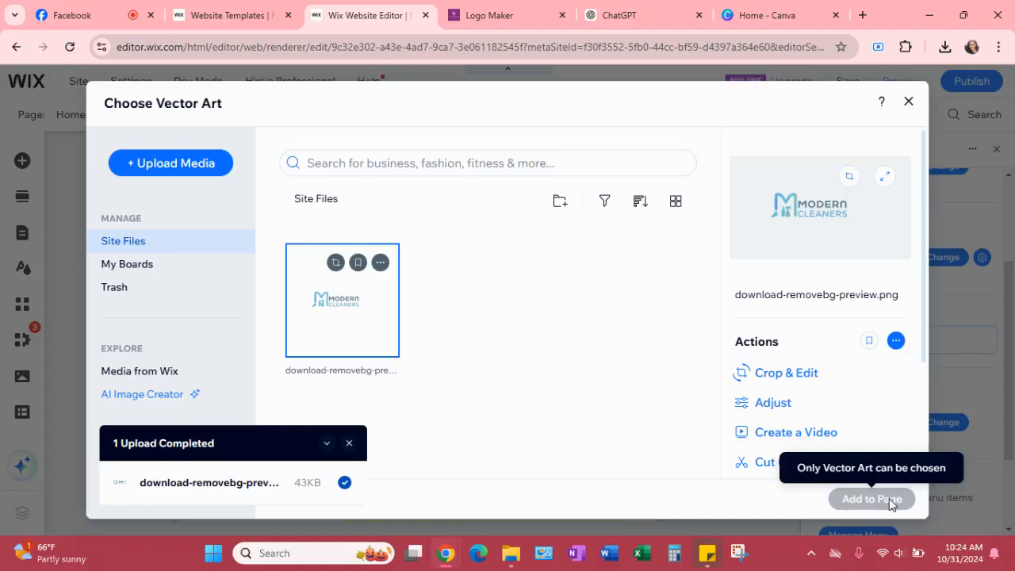
{"action": "left_click", "coordinate": [909, 101]}
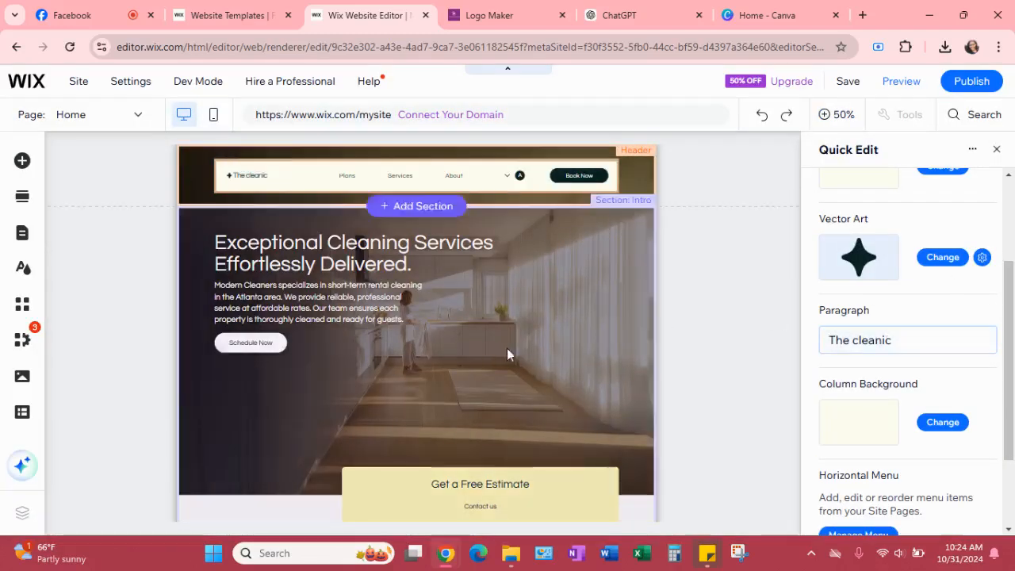
Look through the header's Quick Edit options for another way to place the logo, and close Quick Edit
{"action": "scroll", "coordinate": [912, 334], "scroll_direction": "up", "scroll_amount": 1}
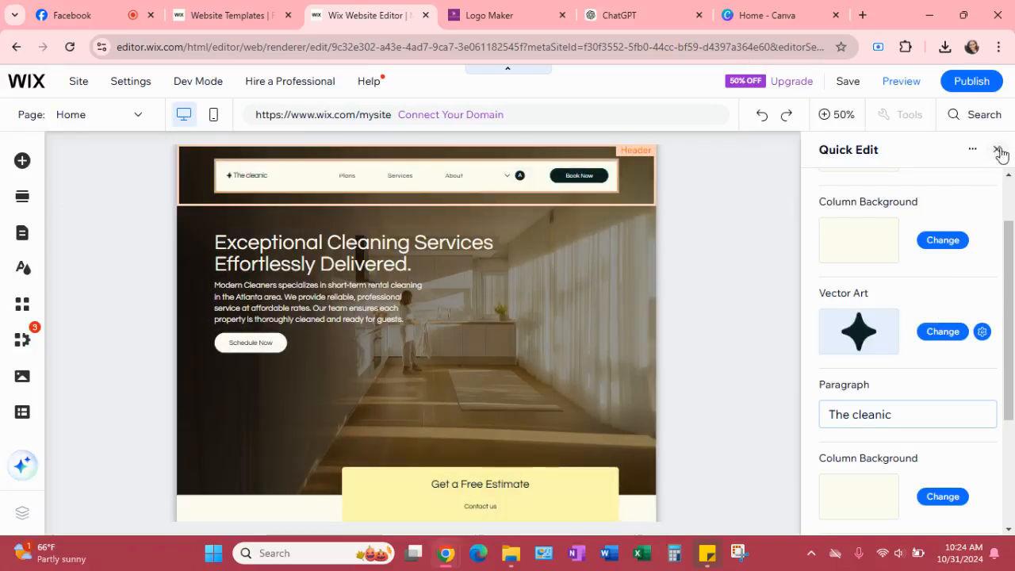
{"action": "scroll", "coordinate": [918, 336], "scroll_direction": "down", "scroll_amount": 2}
{"action": "scroll", "coordinate": [925, 302], "scroll_direction": "up", "scroll_amount": 3}
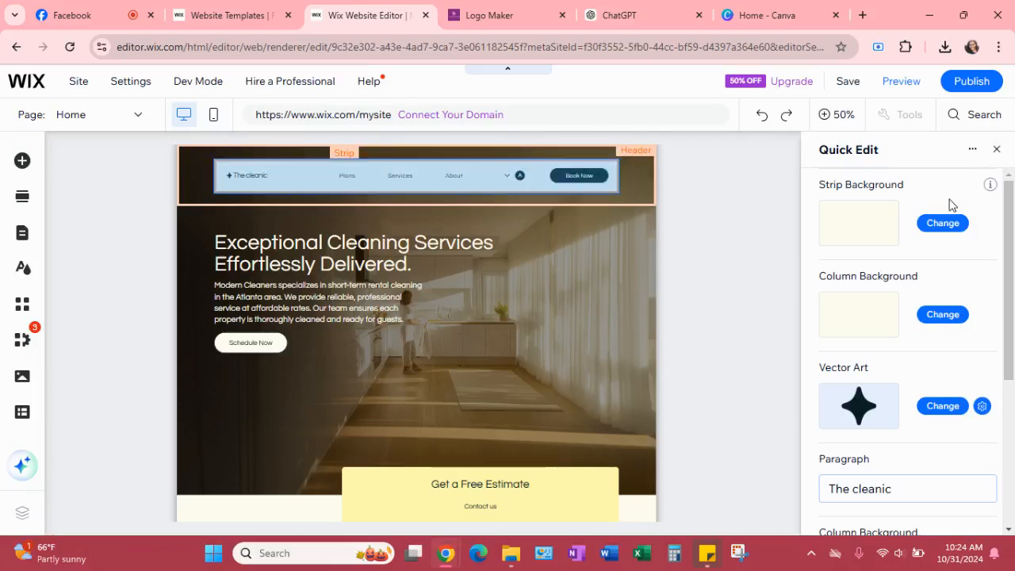
{"action": "scroll", "coordinate": [917, 270], "scroll_direction": "down", "scroll_amount": 3}
{"action": "scroll", "coordinate": [917, 282], "scroll_direction": "down", "scroll_amount": 2}
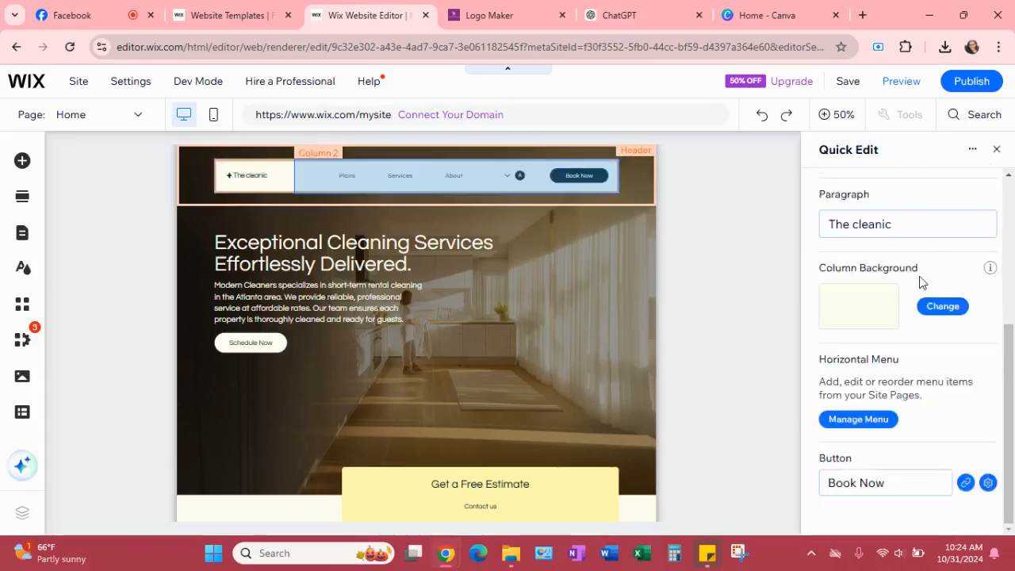
{"action": "scroll", "coordinate": [916, 289], "scroll_direction": "up", "scroll_amount": 5}
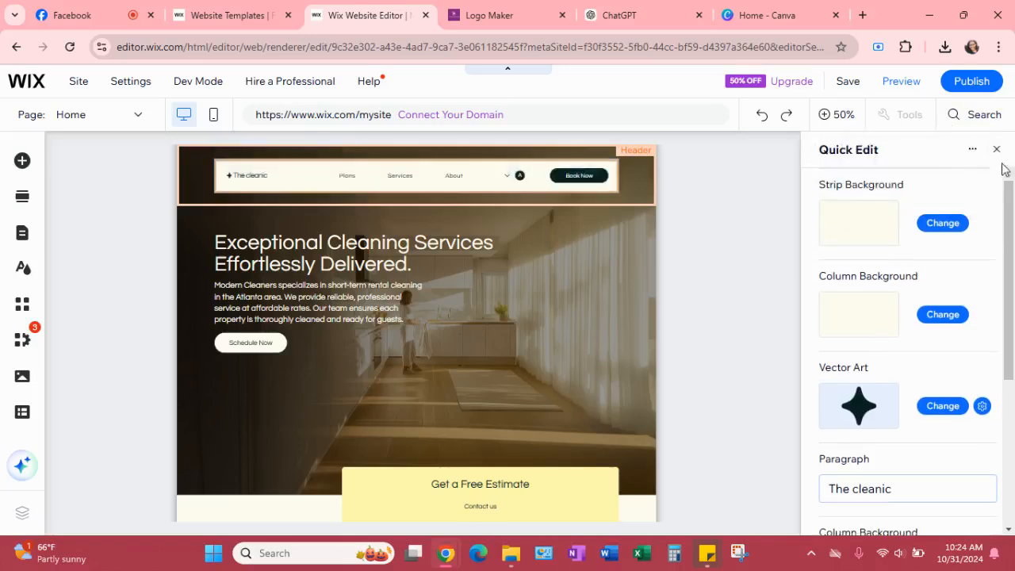
{"action": "left_click", "coordinate": [526, 261]}
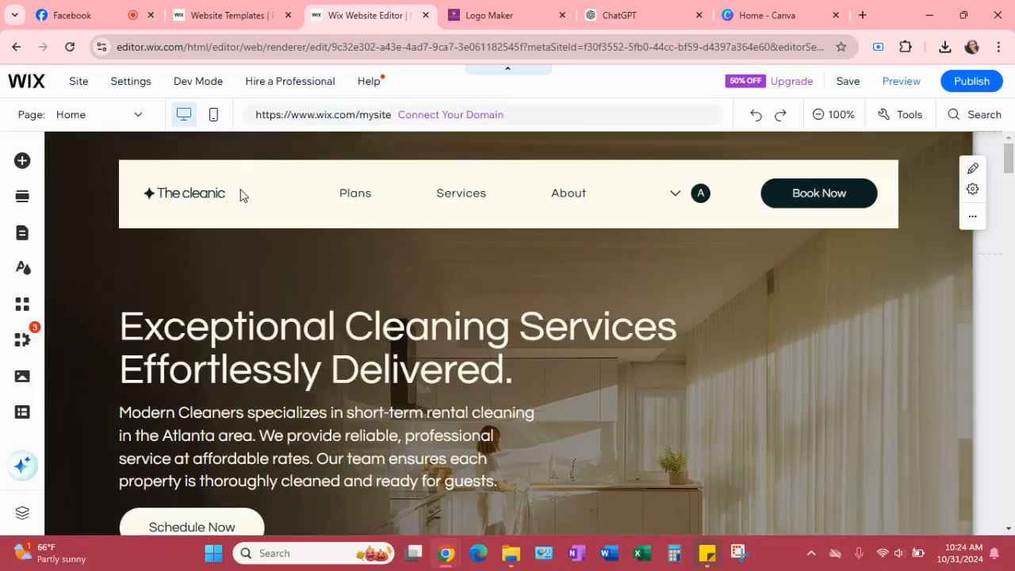
Add download-removebg-preview.png from Site Files to the header as an image and scale it down to fit the navigation bar beside The cleanic
{"action": "left_click", "coordinate": [240, 196]}
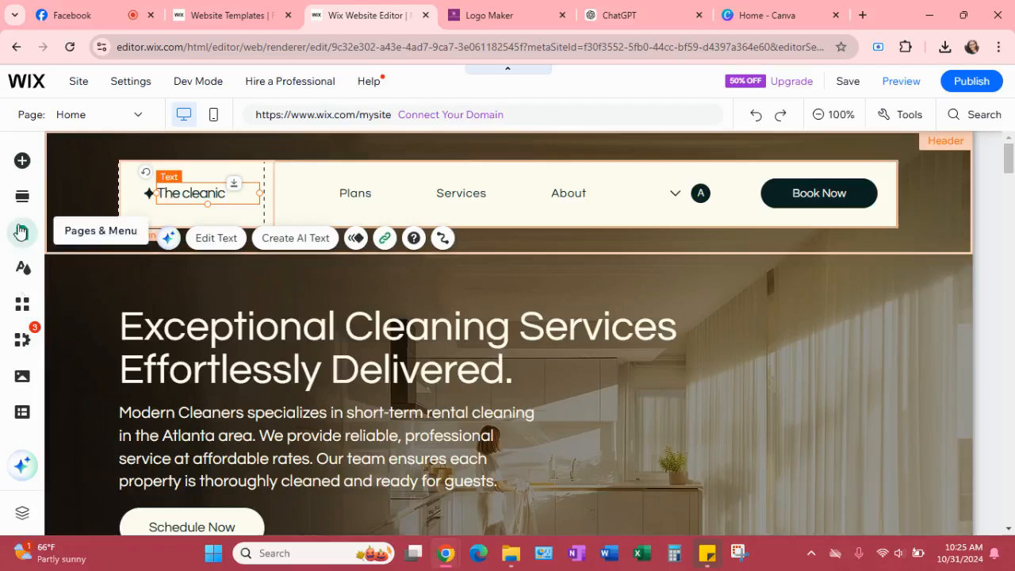
{"action": "left_click", "coordinate": [21, 164]}
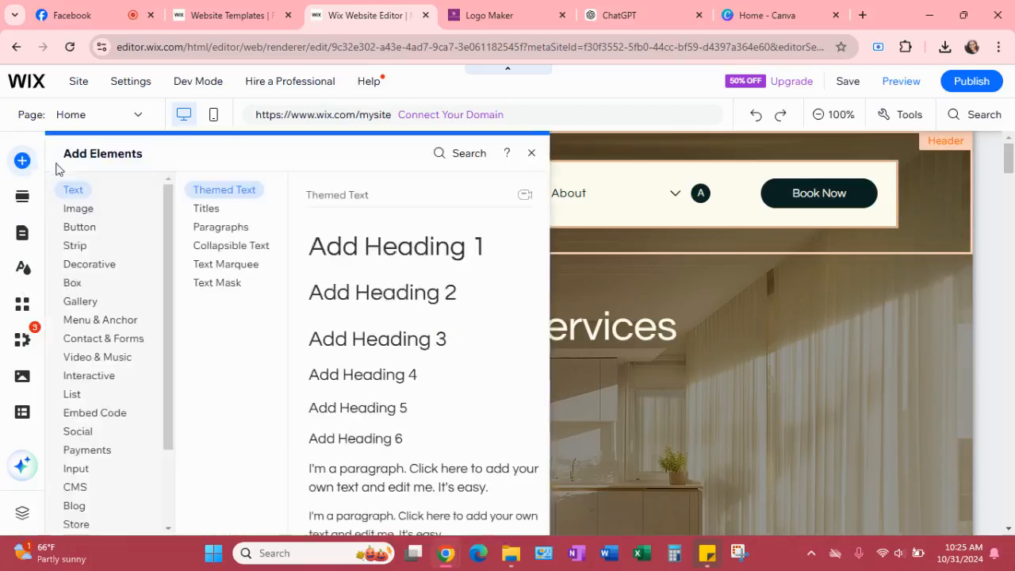
{"action": "left_click", "coordinate": [89, 209]}
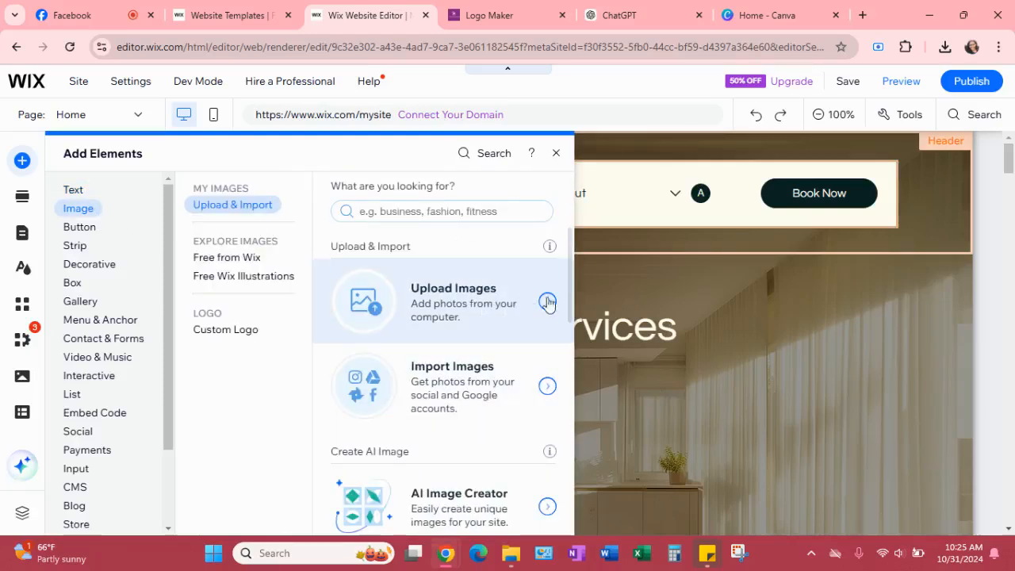
{"action": "left_click", "coordinate": [494, 301]}
{"action": "left_click", "coordinate": [494, 370]}
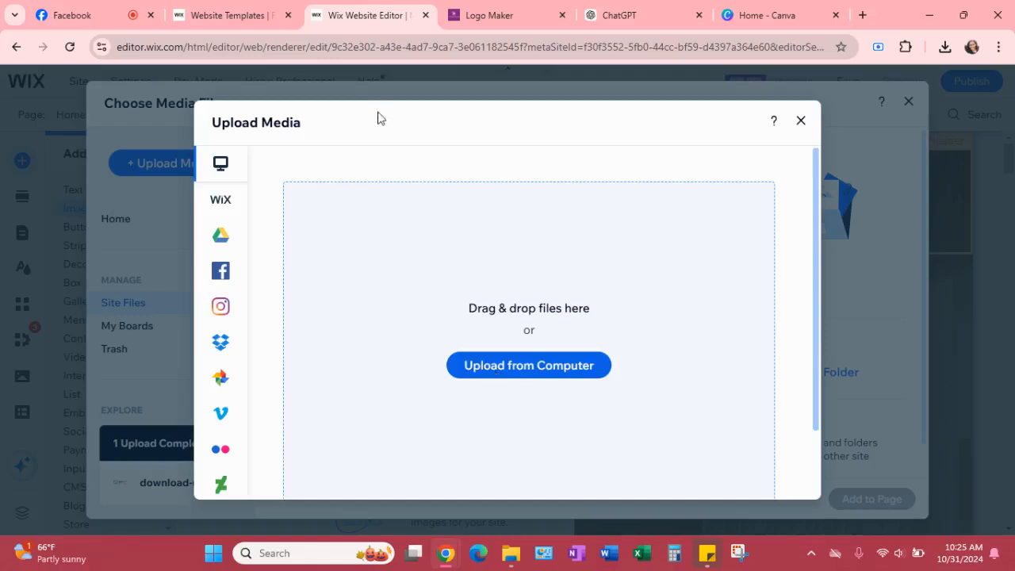
{"action": "left_click_drag", "start_coordinate": [388, 121], "coordinate": [554, 183]}
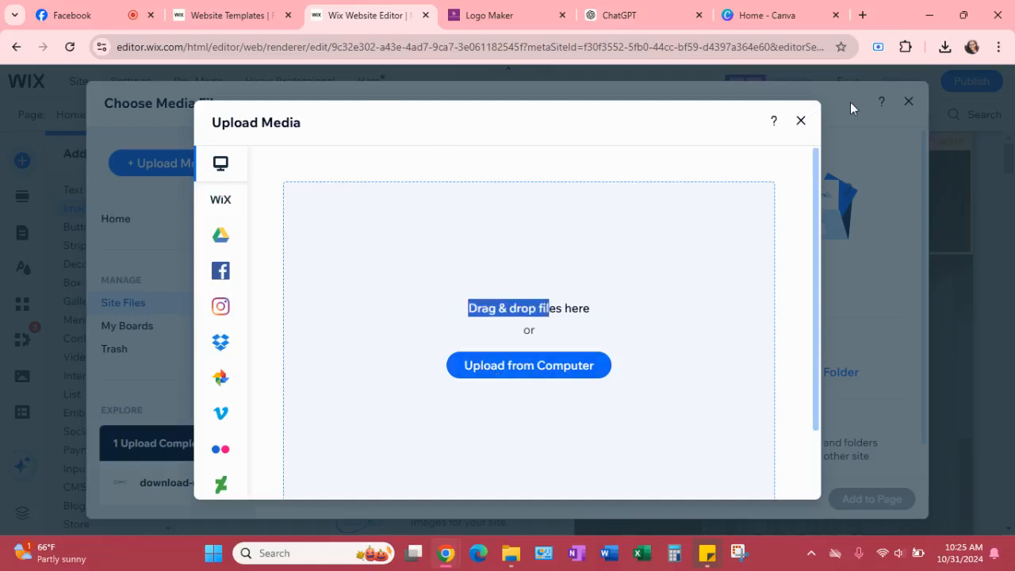
{"action": "left_click", "coordinate": [800, 122]}
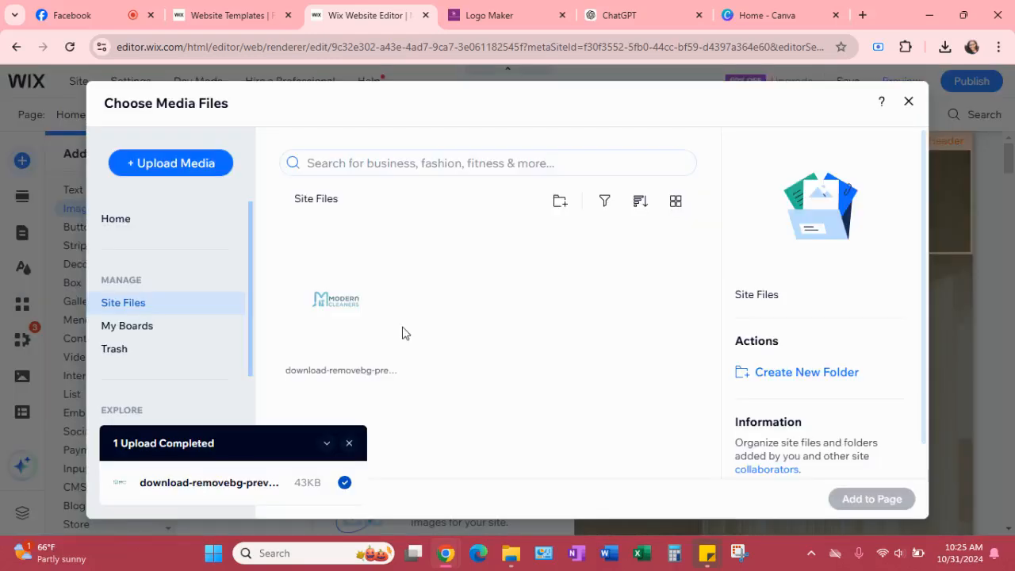
{"action": "left_click", "coordinate": [385, 347]}
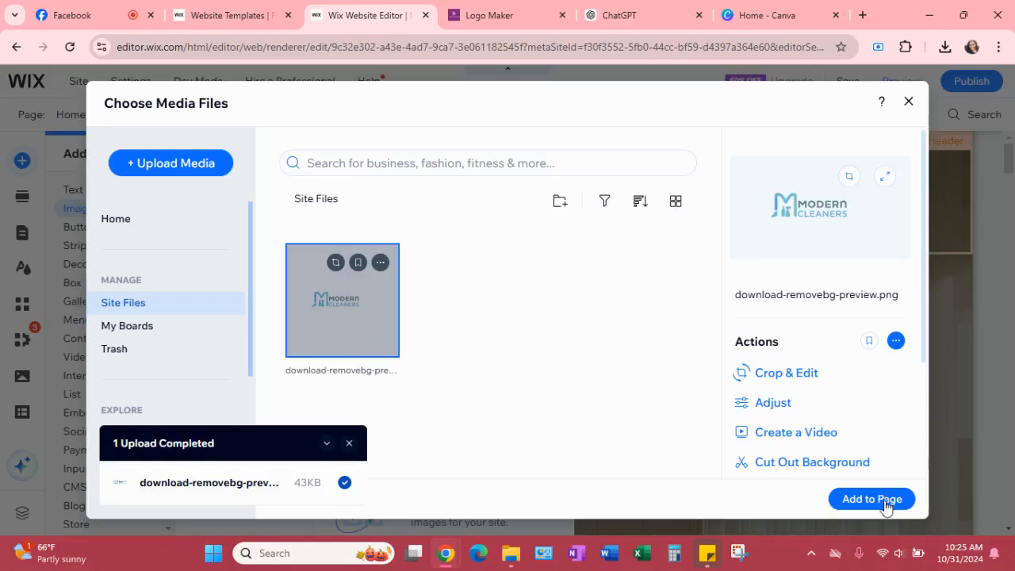
{"action": "double_click", "coordinate": [344, 310]}
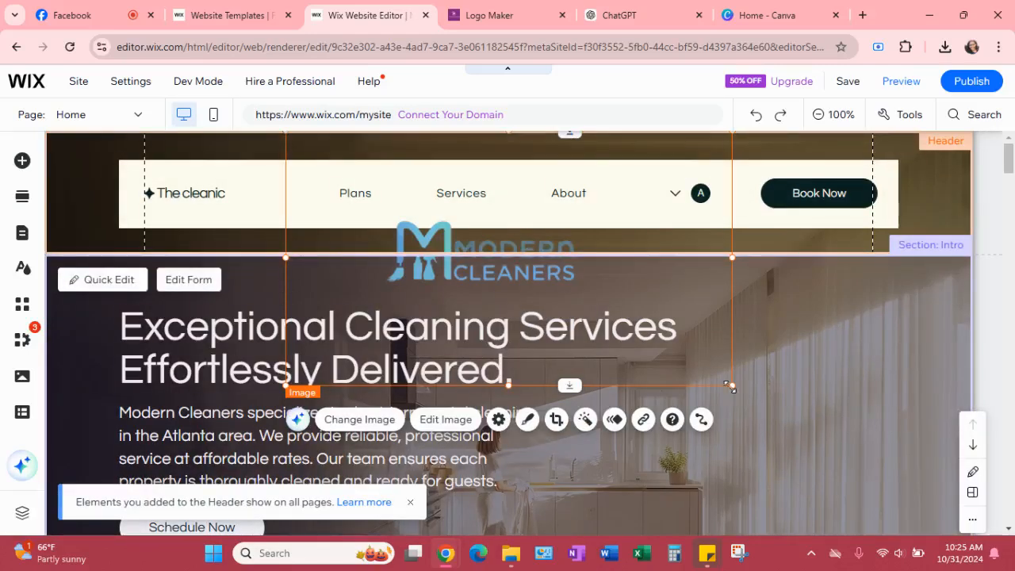
{"action": "left_click_drag", "start_coordinate": [704, 353], "coordinate": [539, 307]}
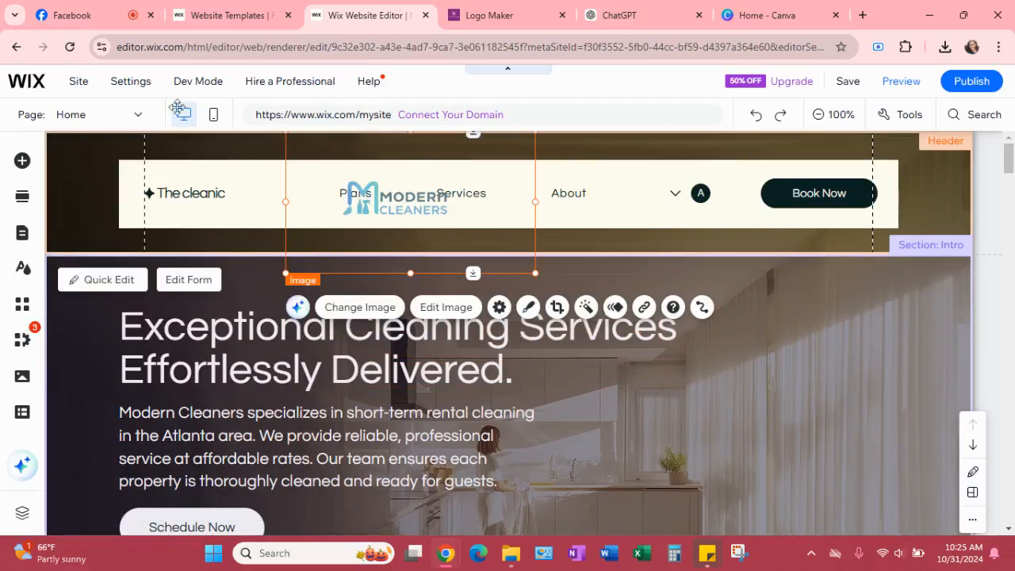
{"action": "left_click_drag", "start_coordinate": [364, 193], "coordinate": [261, 199]}
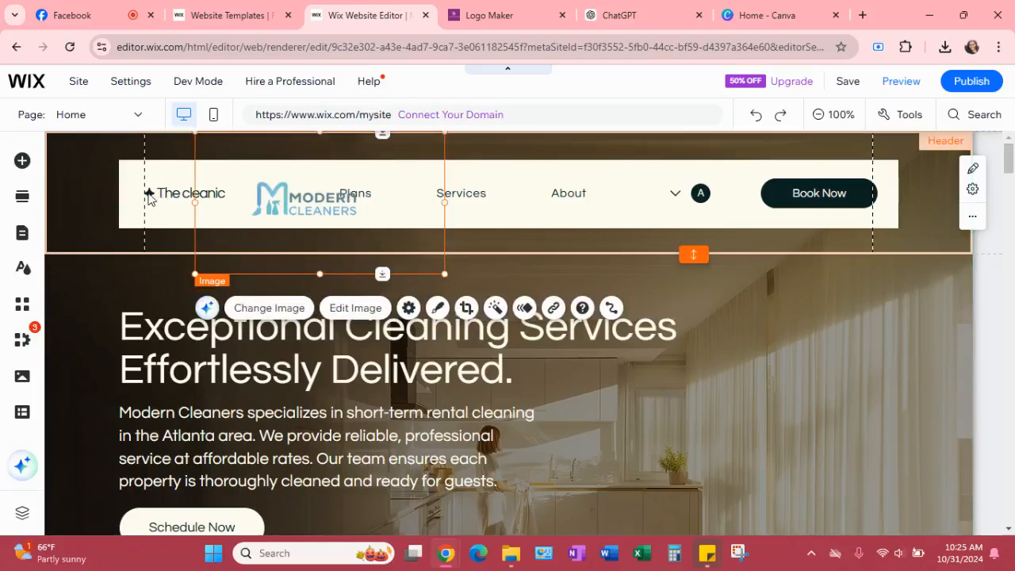
Delete the template's star vector art and The cleanic text from the header
{"action": "left_click", "coordinate": [149, 193]}
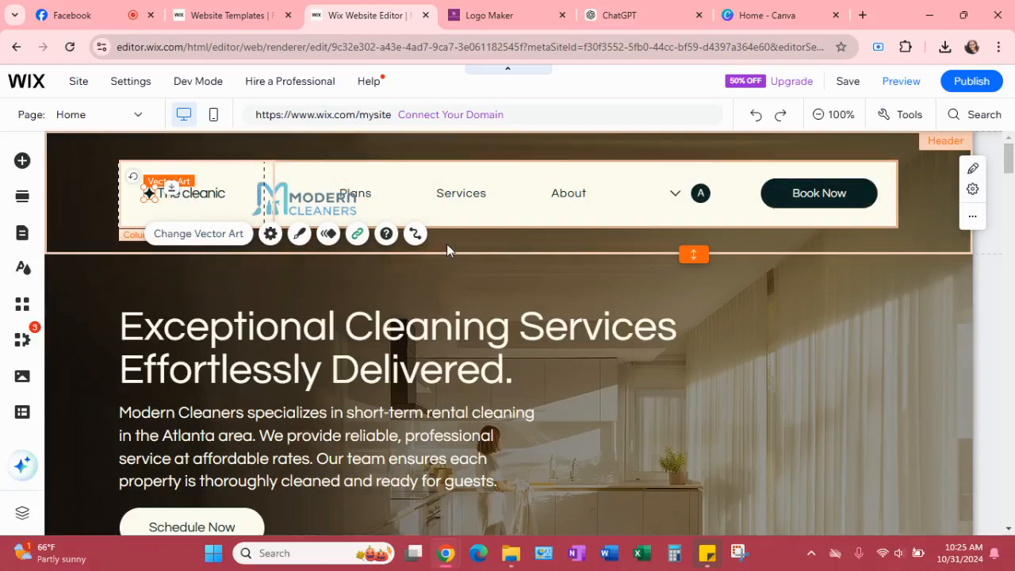
{"action": "key", "text": "Delete"}
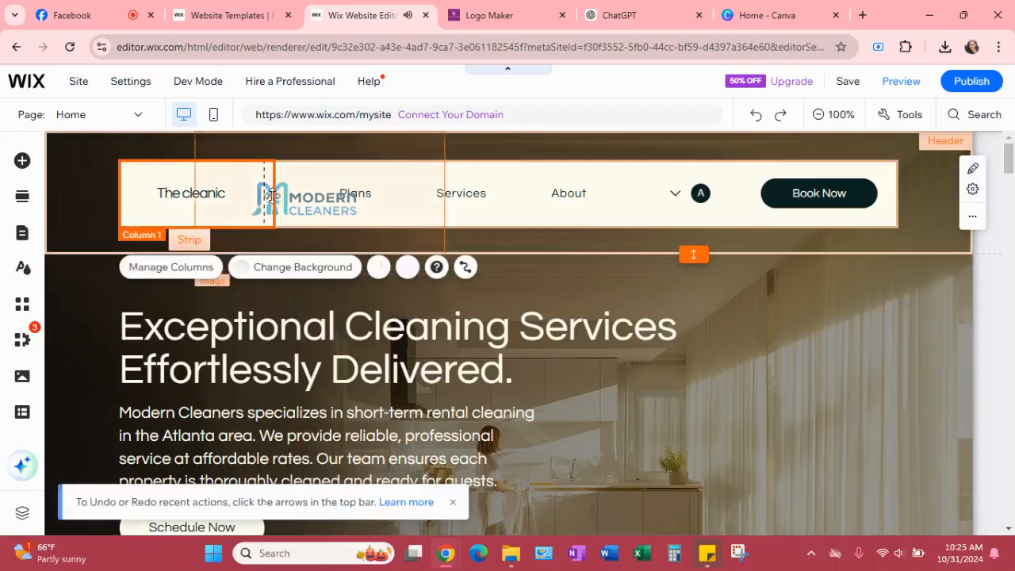
{"action": "left_click", "coordinate": [197, 202]}
{"action": "key", "text": "Delete"}
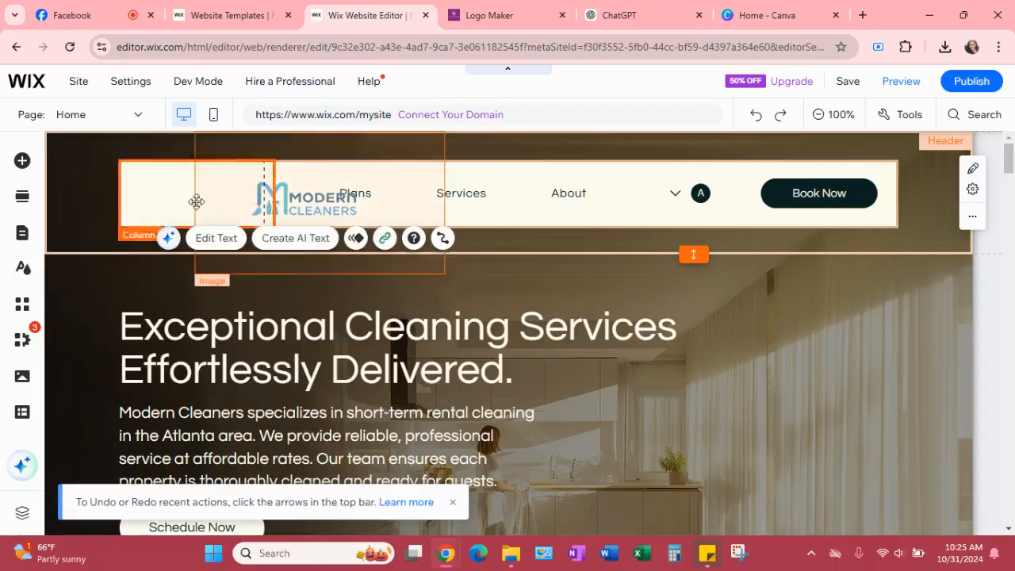
Shorten the Modern Cleaners logo's image frame and position the logo before Plans, vertically centred in the navigation bar
{"action": "left_click", "coordinate": [329, 210]}
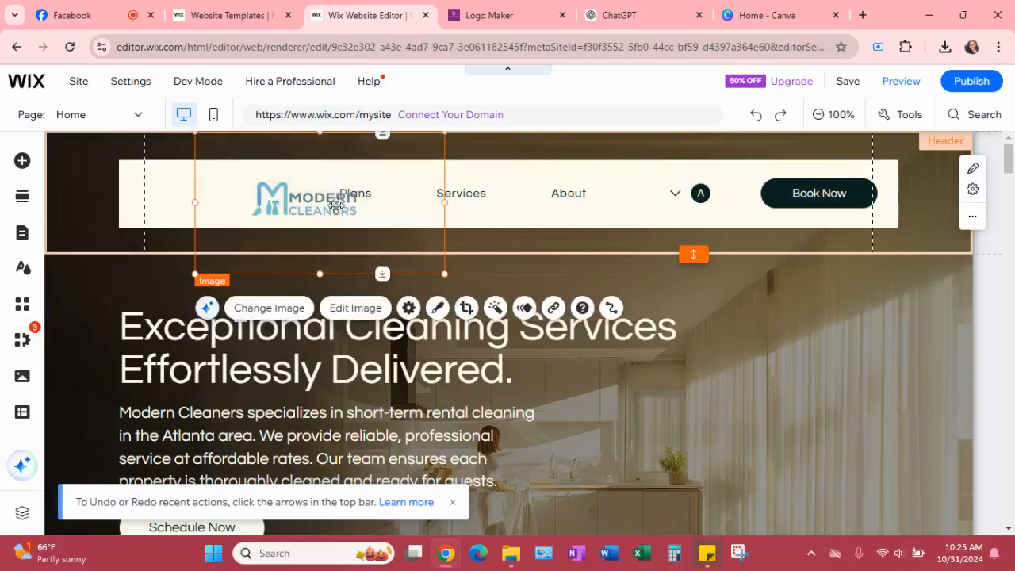
{"action": "left_click_drag", "start_coordinate": [329, 210], "coordinate": [230, 180]}
{"action": "left_click_drag", "start_coordinate": [273, 208], "coordinate": [275, 210]}
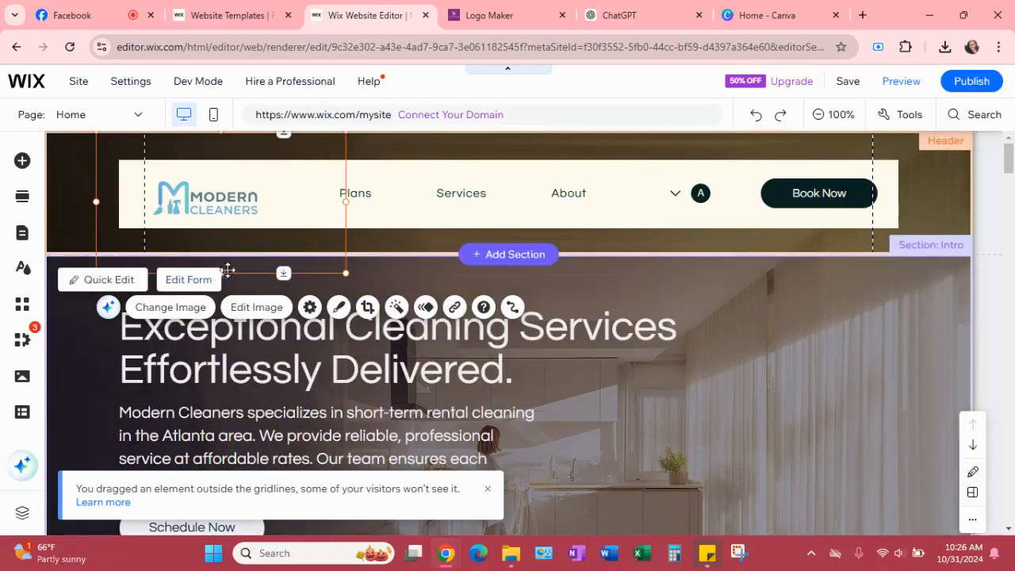
{"action": "left_click_drag", "start_coordinate": [281, 195], "coordinate": [334, 198]}
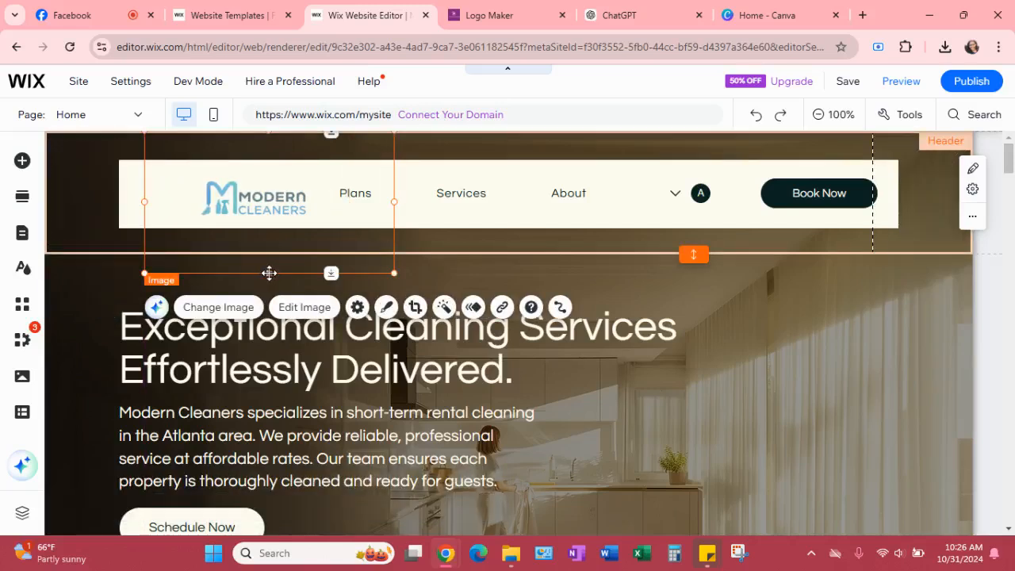
{"action": "left_click_drag", "start_coordinate": [272, 258], "coordinate": [272, 239]}
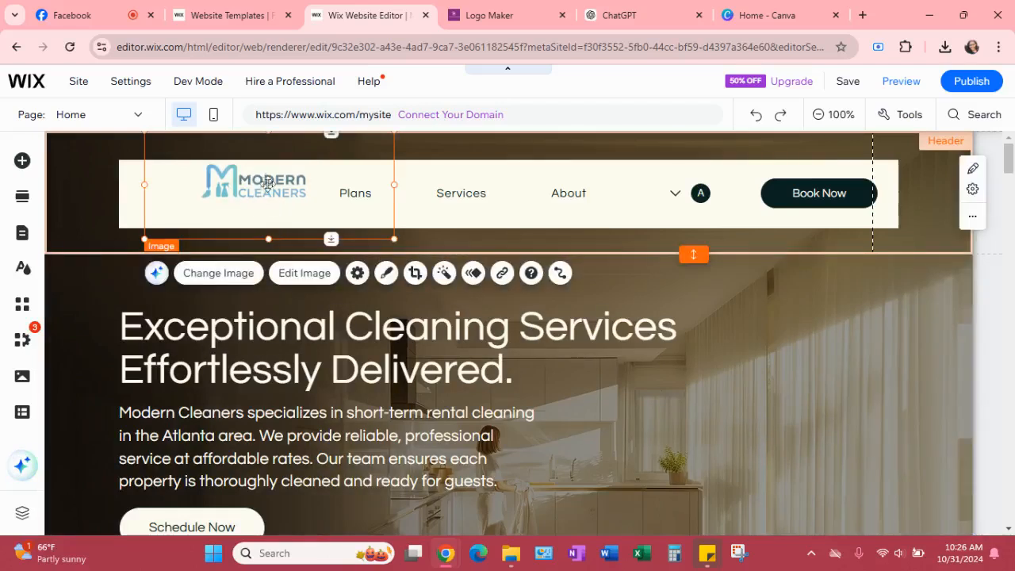
{"action": "mouse_move", "coordinate": [238, 191]}
{"action": "left_mouse_down"}
{"action": "mouse_move", "coordinate": [210, 188]}
{"action": "mouse_move", "coordinate": [223, 186]}
{"action": "left_mouse_up"}
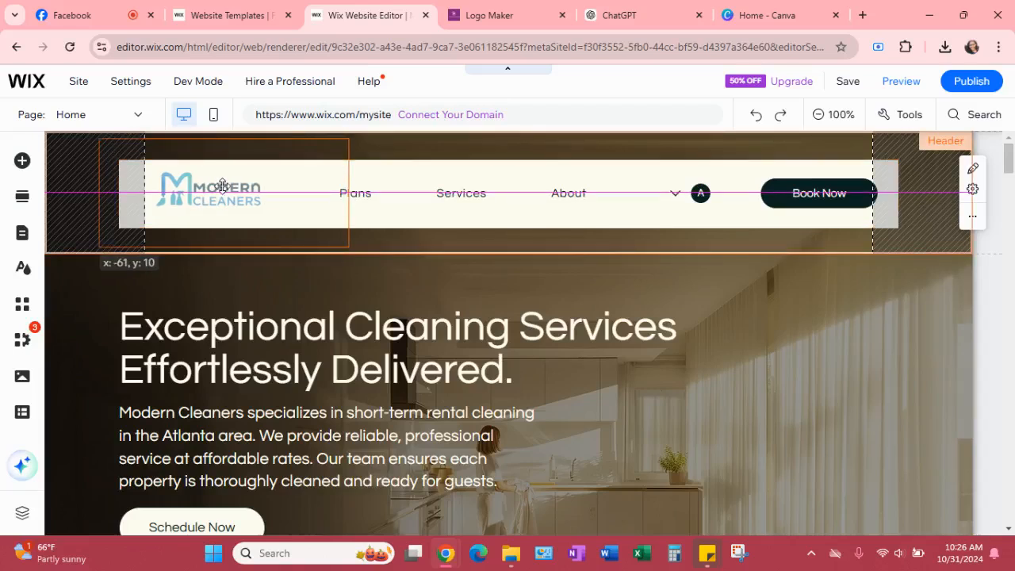
{"action": "left_click_drag", "start_coordinate": [223, 187], "coordinate": [224, 188]}
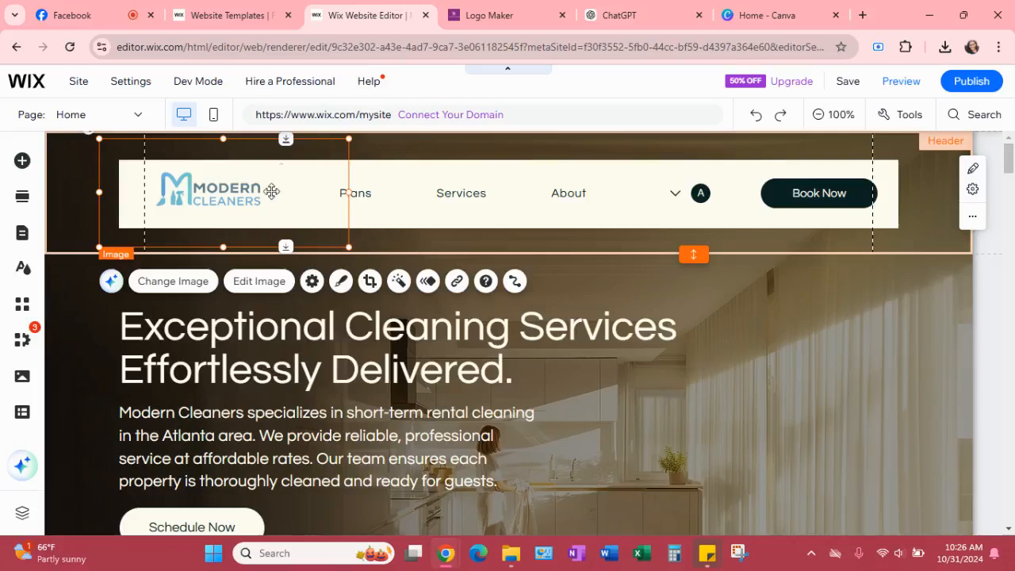
{"action": "left_click_drag", "start_coordinate": [269, 189], "coordinate": [269, 198]}
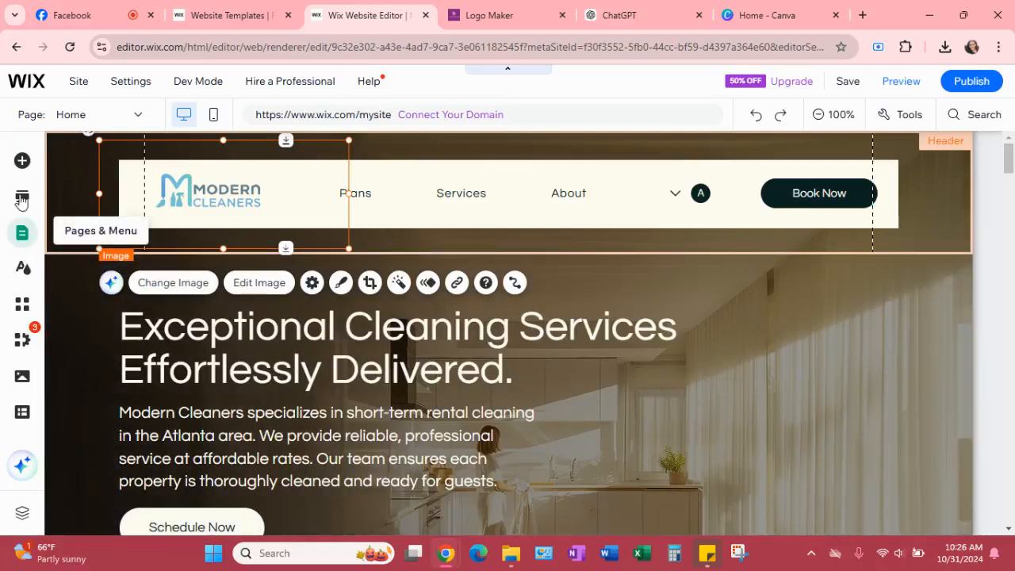
Generate AI color themes for the site from the download-removebg-preview.png logo in Site Files
{"action": "left_click", "coordinate": [24, 269]}
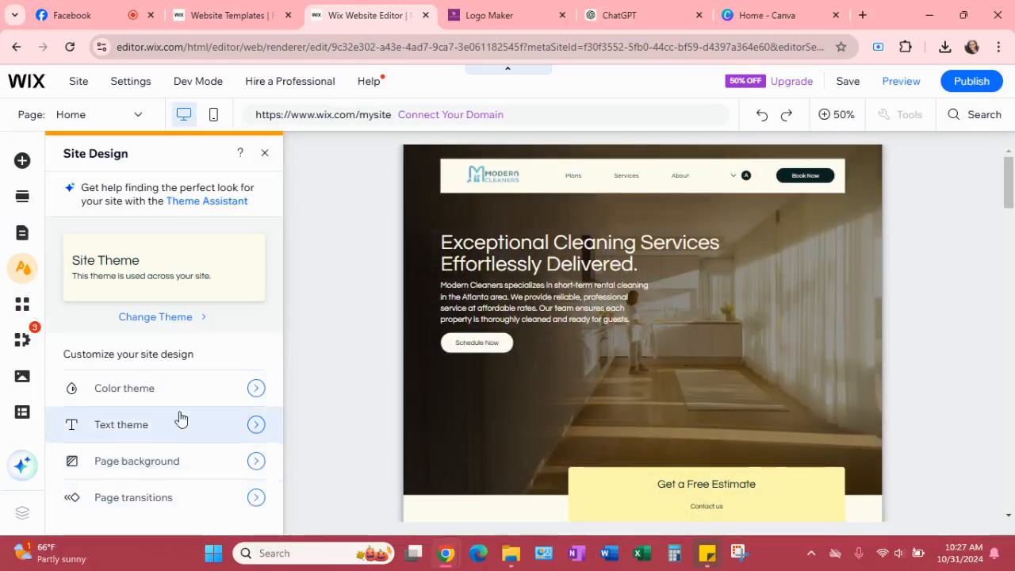
{"action": "left_click", "coordinate": [255, 389]}
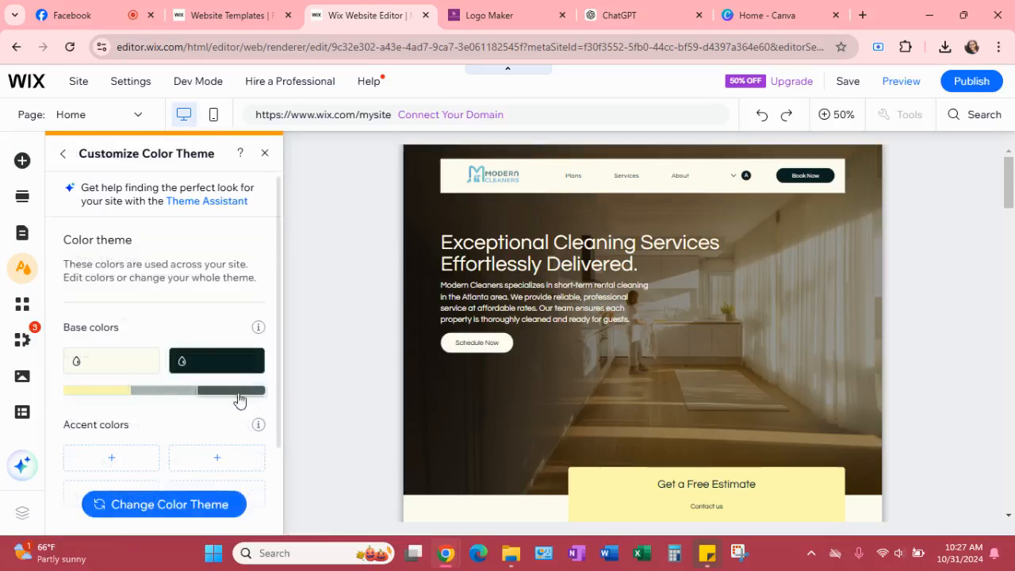
{"action": "scroll", "coordinate": [180, 386], "scroll_direction": "down", "scroll_amount": 2}
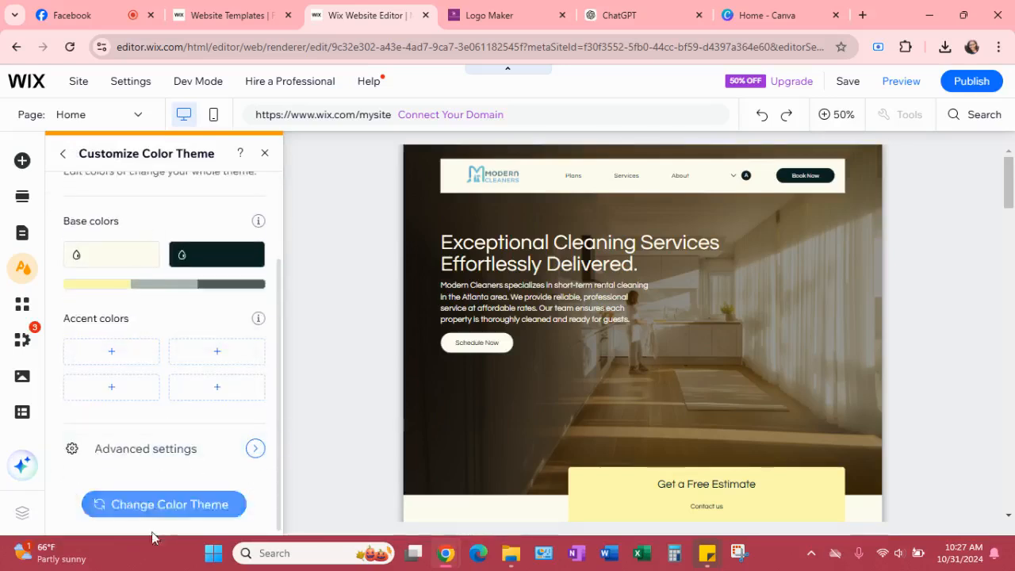
{"action": "left_click", "coordinate": [175, 508]}
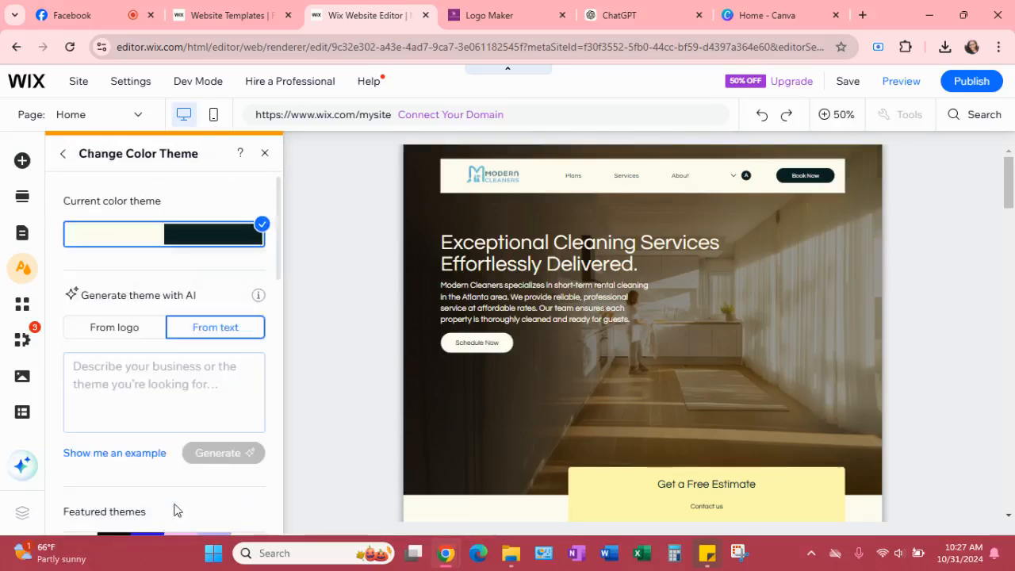
{"action": "left_click", "coordinate": [111, 334]}
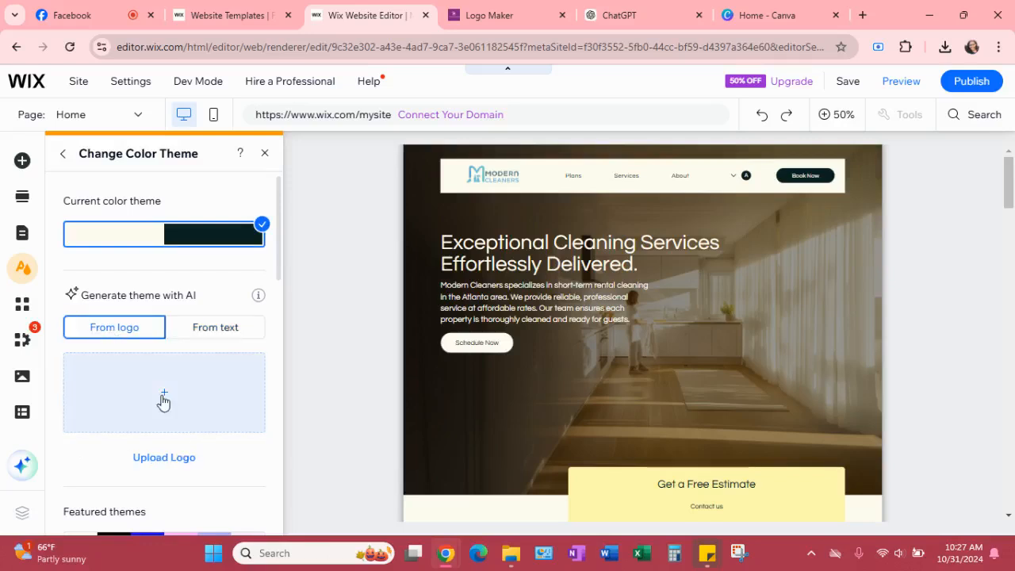
{"action": "left_click", "coordinate": [176, 451]}
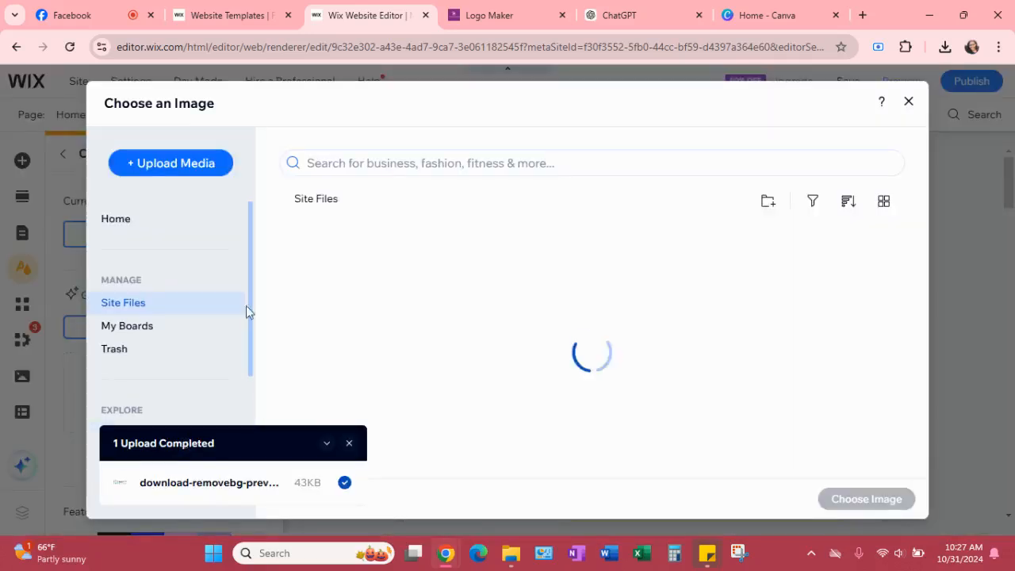
{"action": "left_click", "coordinate": [321, 325]}
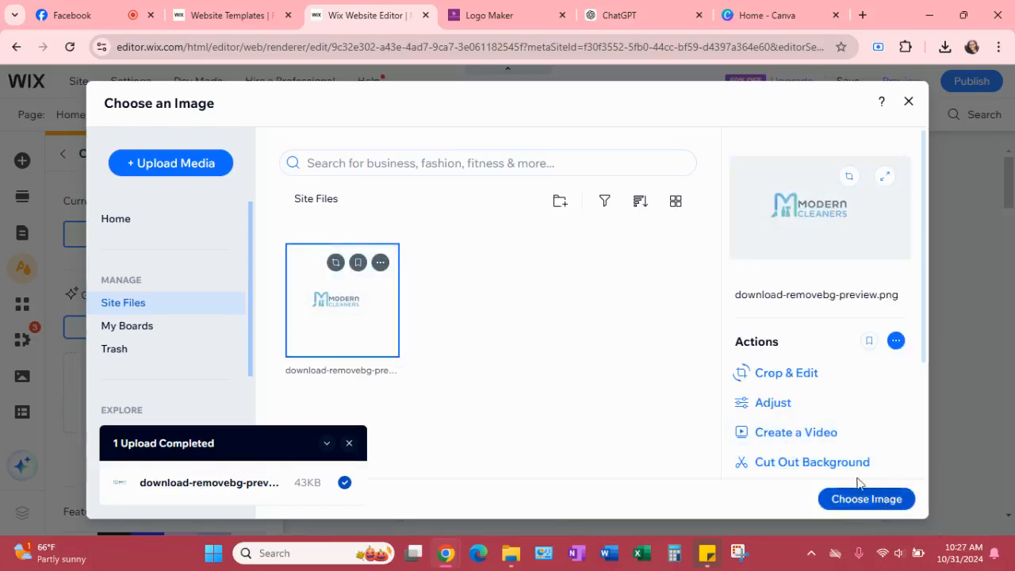
{"action": "left_click", "coordinate": [881, 498]}
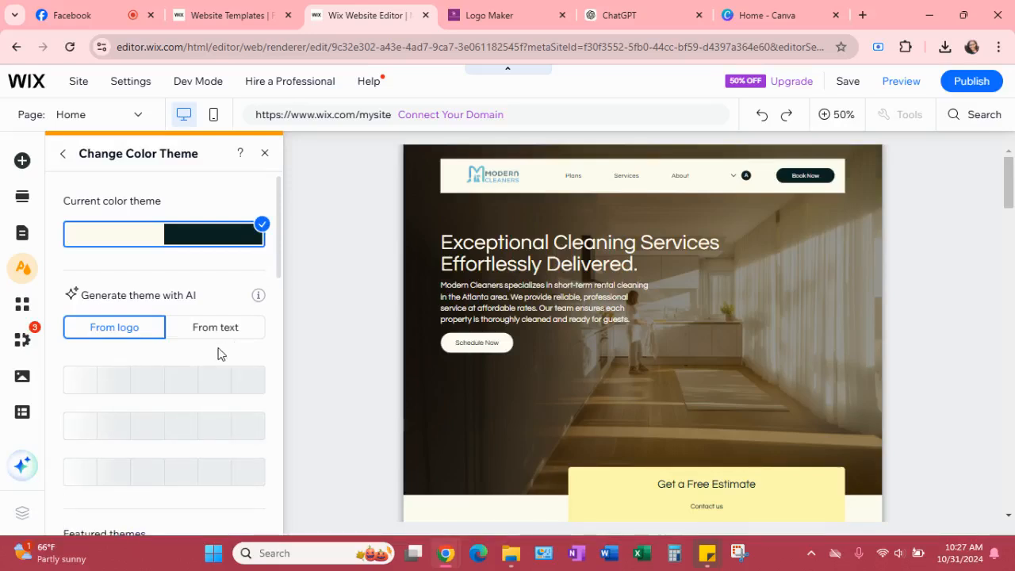
Try the three logo-based color themes and apply the first one, with white, black and blue tones, closing the theme settings
{"action": "scroll", "coordinate": [238, 389], "scroll_direction": "down", "scroll_amount": 1}
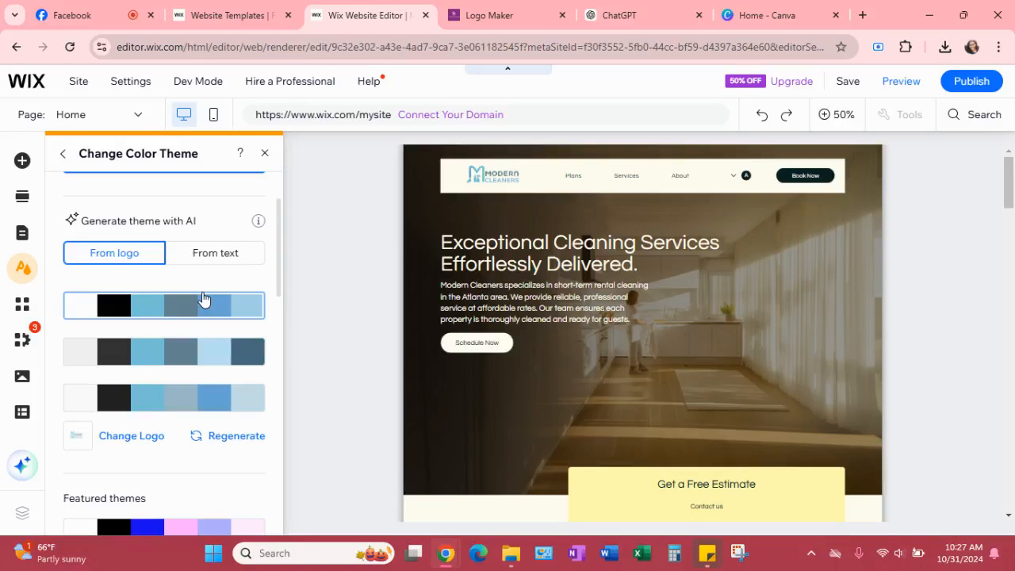
{"action": "left_click", "coordinate": [204, 299]}
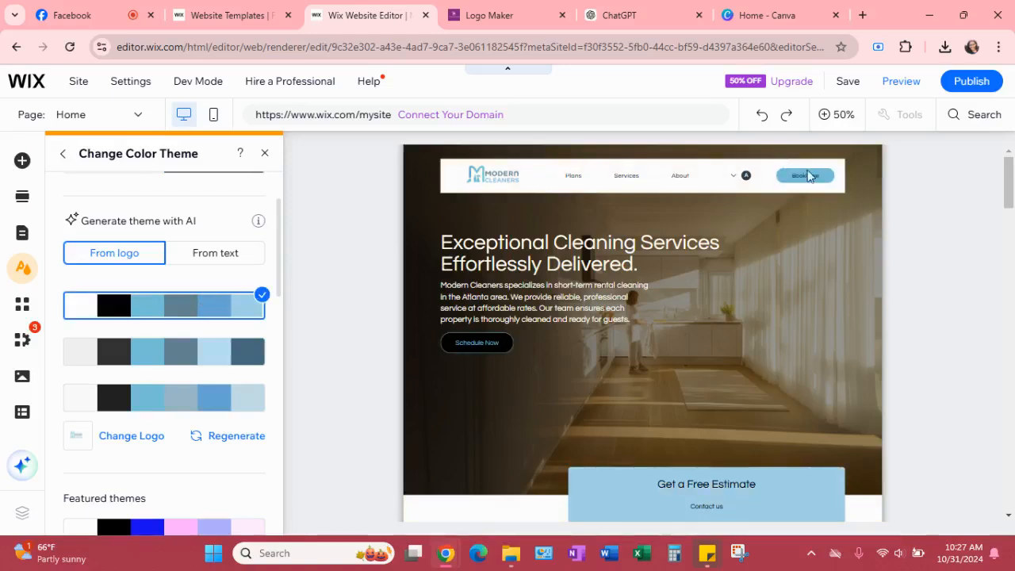
{"action": "left_click", "coordinate": [194, 363]}
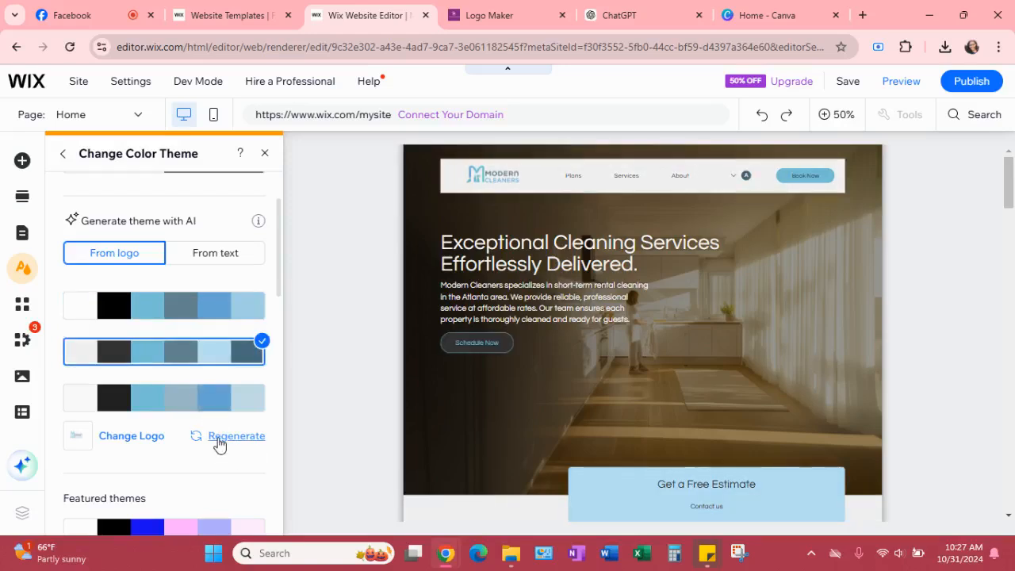
{"action": "left_click", "coordinate": [188, 399]}
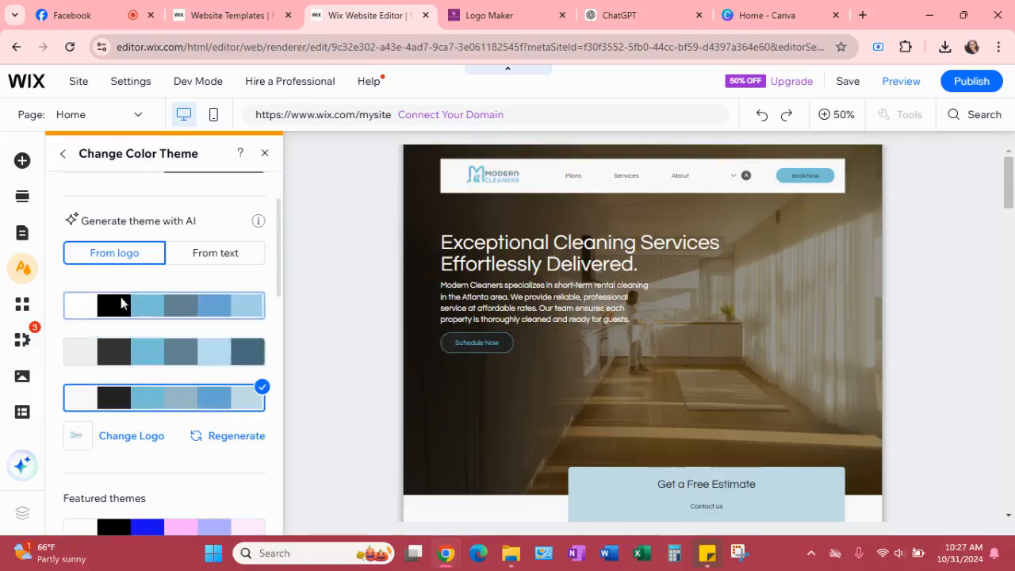
{"action": "left_click", "coordinate": [170, 289]}
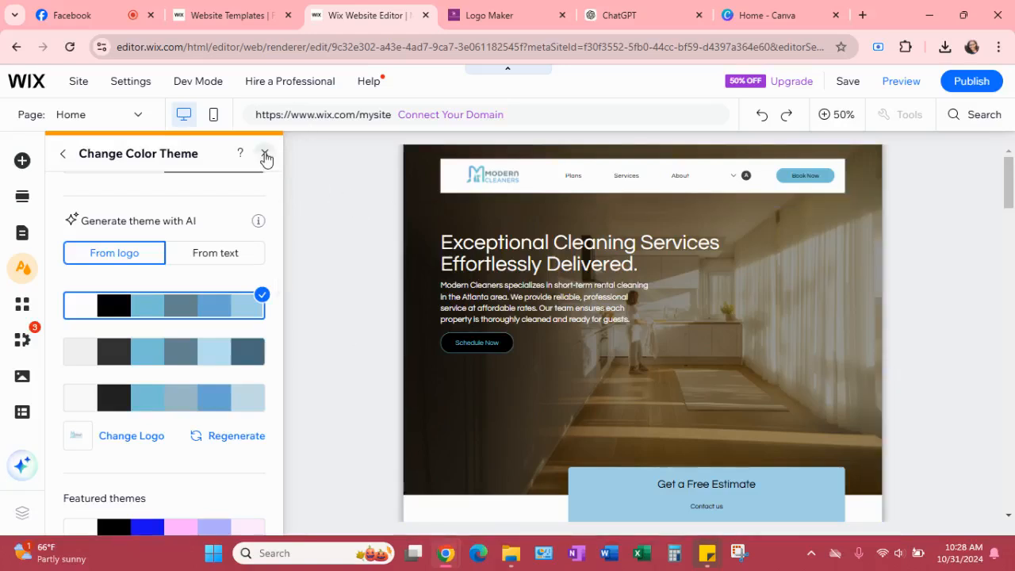
{"action": "left_click", "coordinate": [266, 155]}
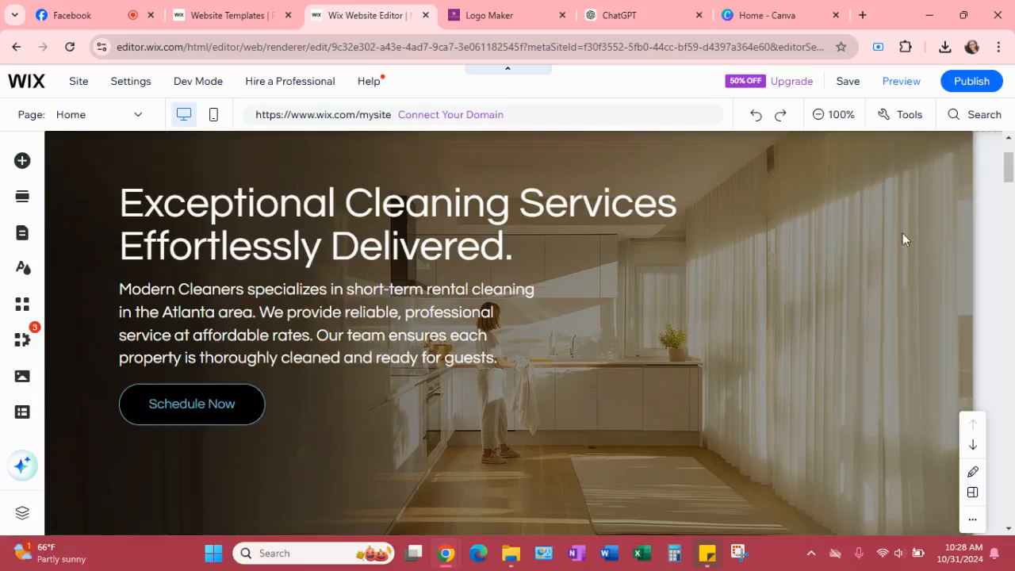
Save the site under the free Wix.com domain with the suggested my-site address and close the confirmation
{"action": "left_click", "coordinate": [848, 81]}
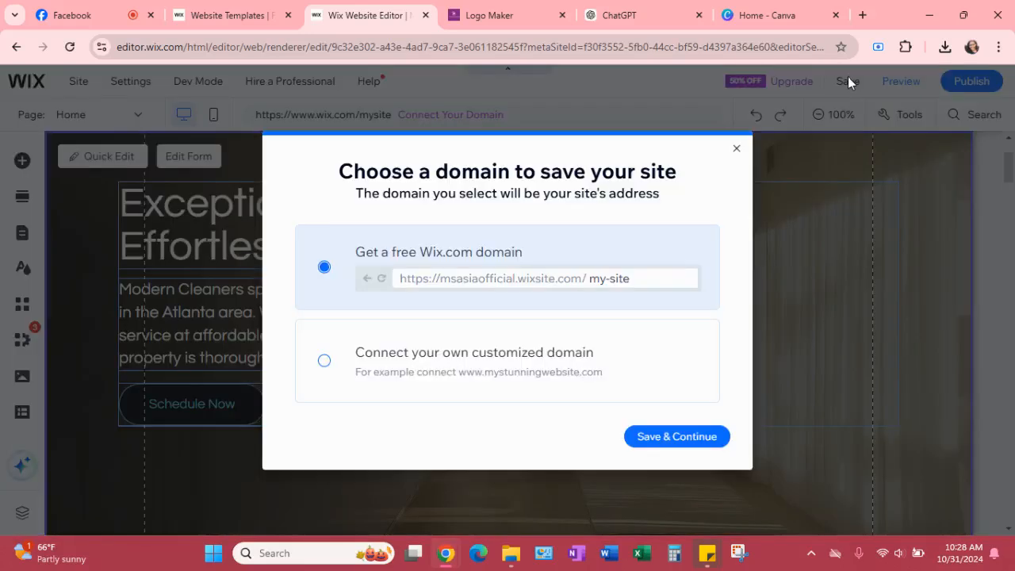
{"action": "left_click", "coordinate": [666, 446]}
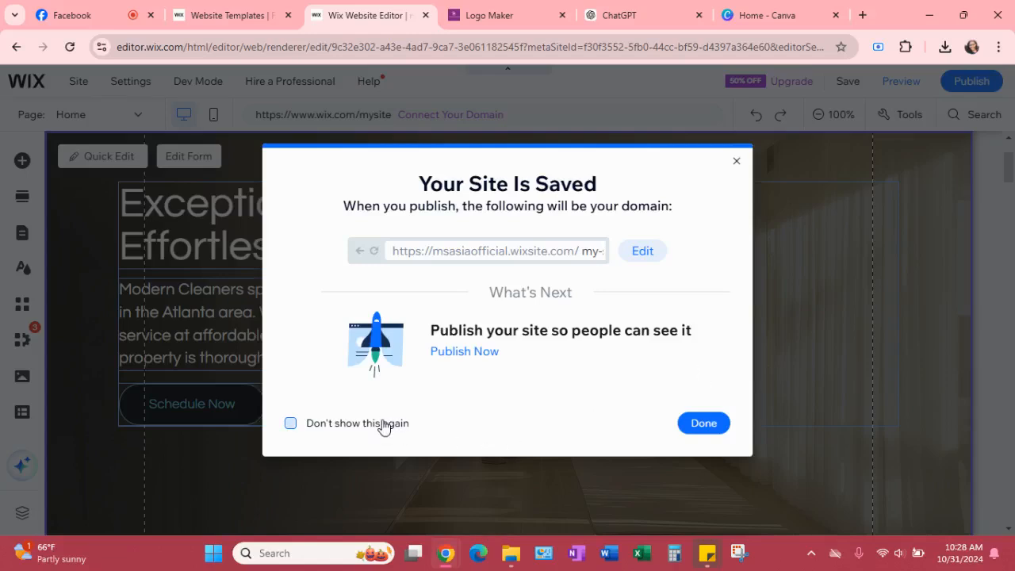
{"action": "left_click", "coordinate": [710, 423]}
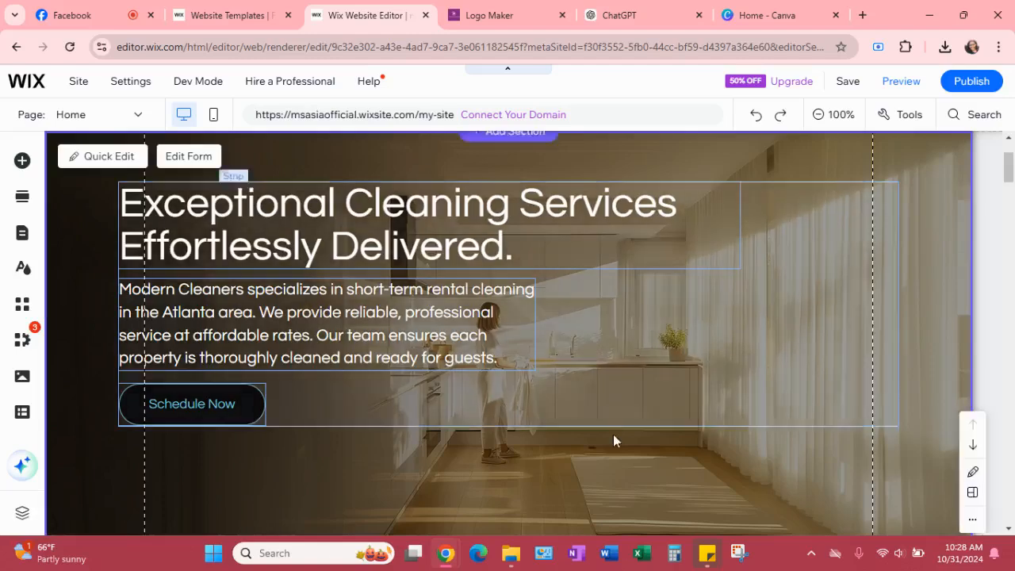
Set the header strip's background to the white #FFFFFF swatch from My colors and close the color picker
{"action": "scroll", "coordinate": [633, 353], "scroll_direction": "up", "scroll_amount": 1}
{"action": "scroll", "coordinate": [633, 349], "scroll_direction": "up", "scroll_amount": 1}
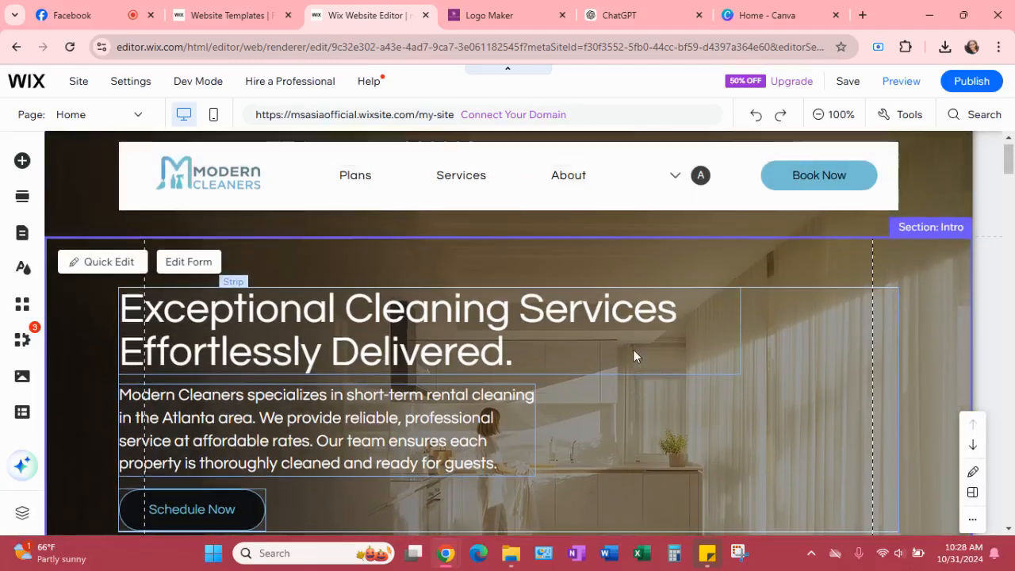
{"action": "scroll", "coordinate": [636, 324], "scroll_direction": "down", "scroll_amount": 2}
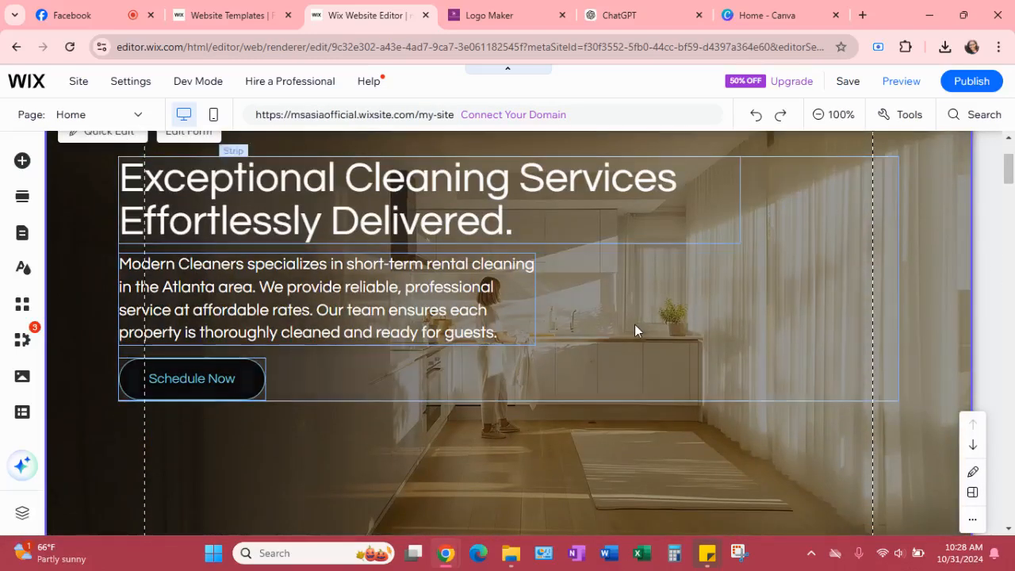
{"action": "scroll", "coordinate": [632, 325], "scroll_direction": "down", "scroll_amount": 2}
{"action": "scroll", "coordinate": [693, 312], "scroll_direction": "up", "scroll_amount": 3}
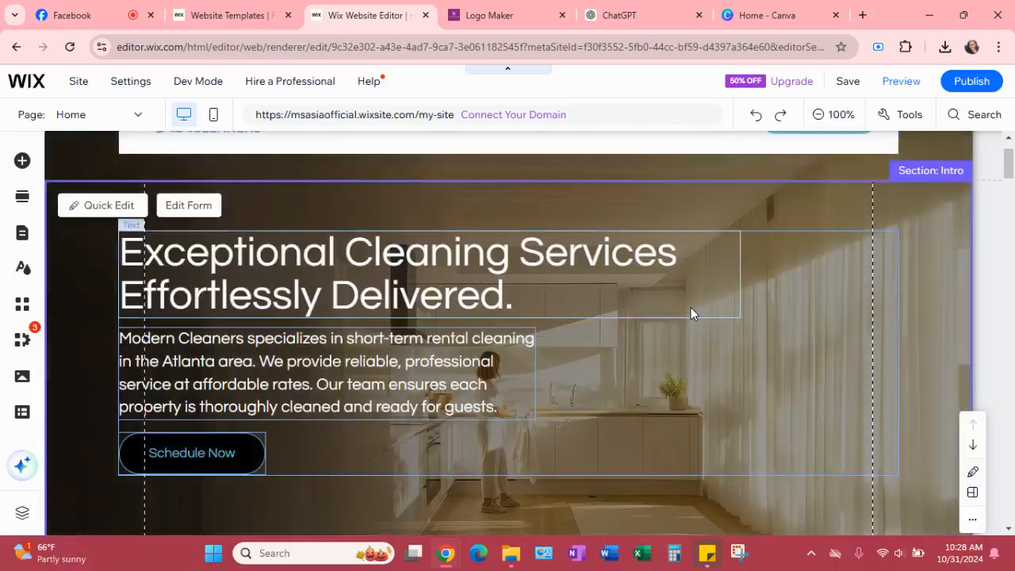
{"action": "scroll", "coordinate": [691, 310], "scroll_direction": "up", "scroll_amount": 1}
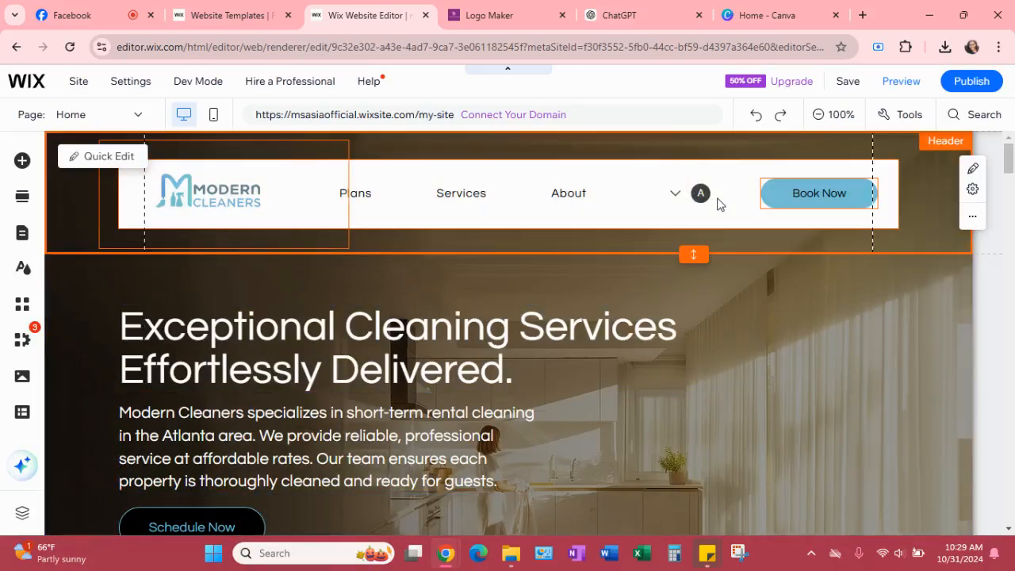
{"action": "left_click", "coordinate": [583, 212]}
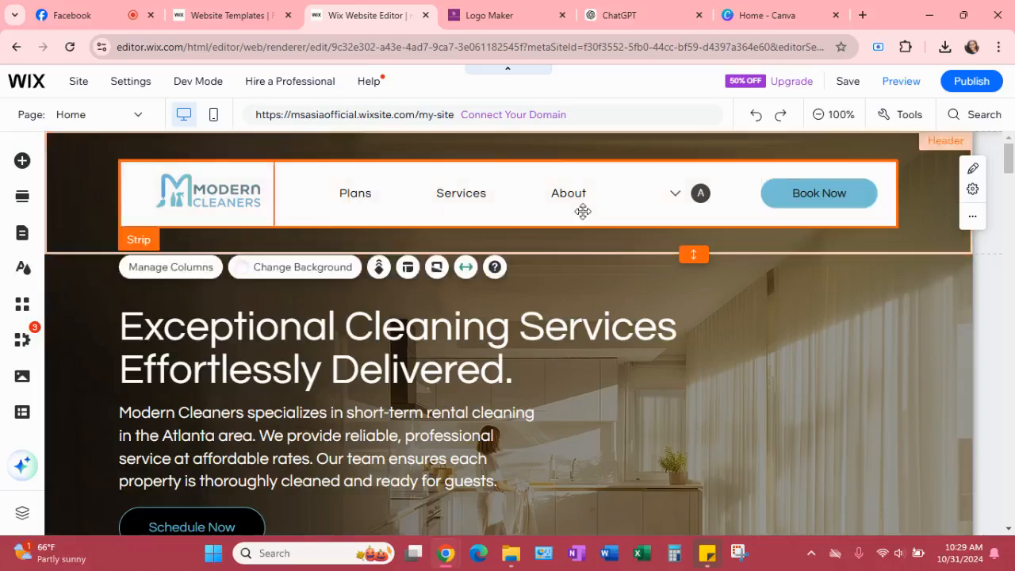
{"action": "left_click", "coordinate": [306, 268]}
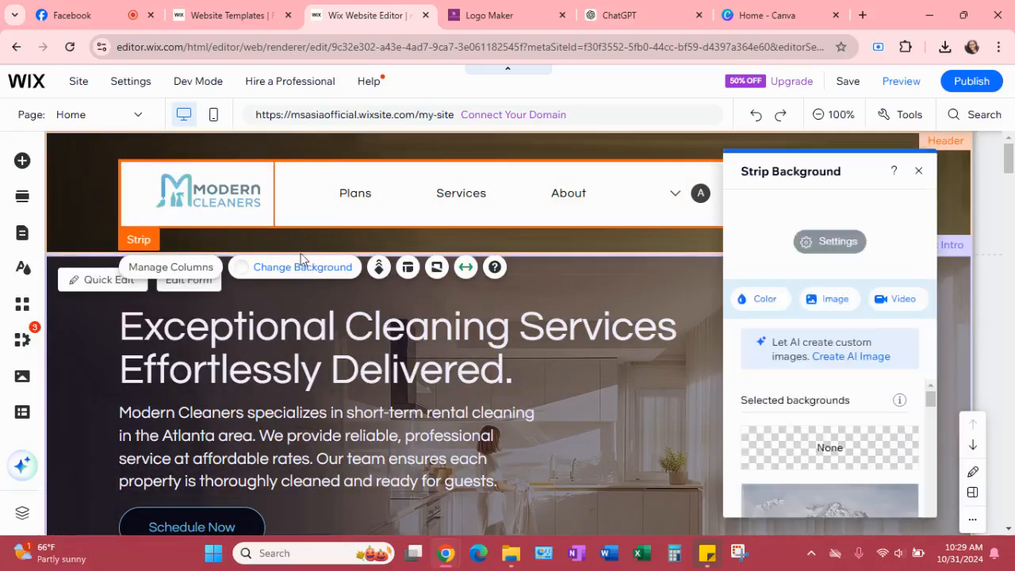
{"action": "left_click", "coordinate": [767, 300]}
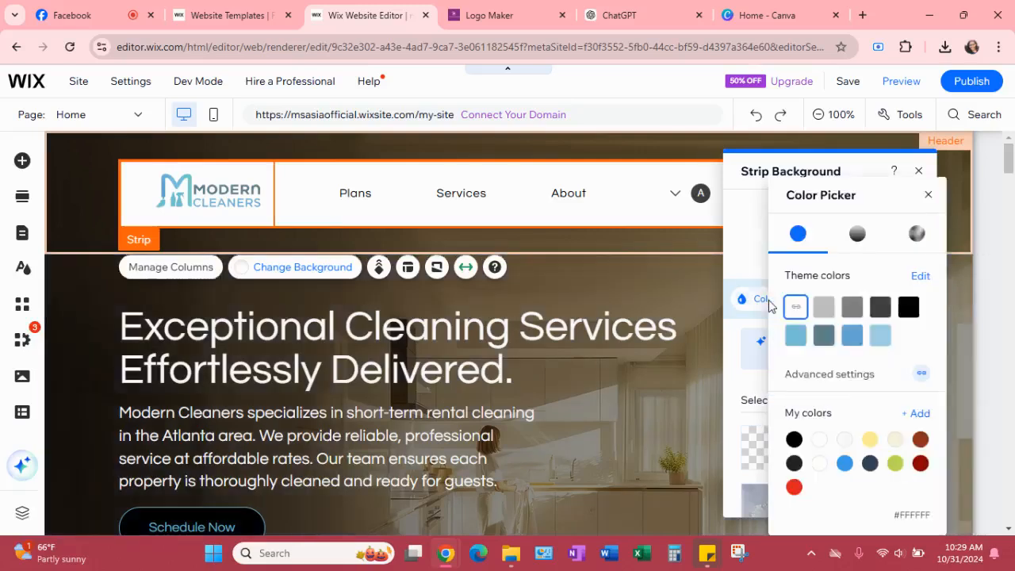
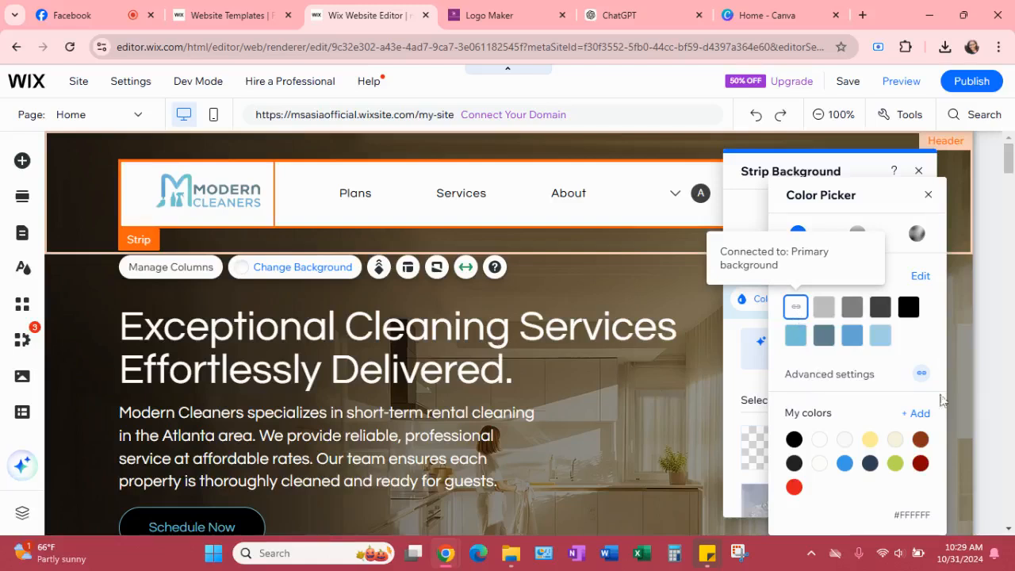
{"action": "left_click", "coordinate": [869, 439]}
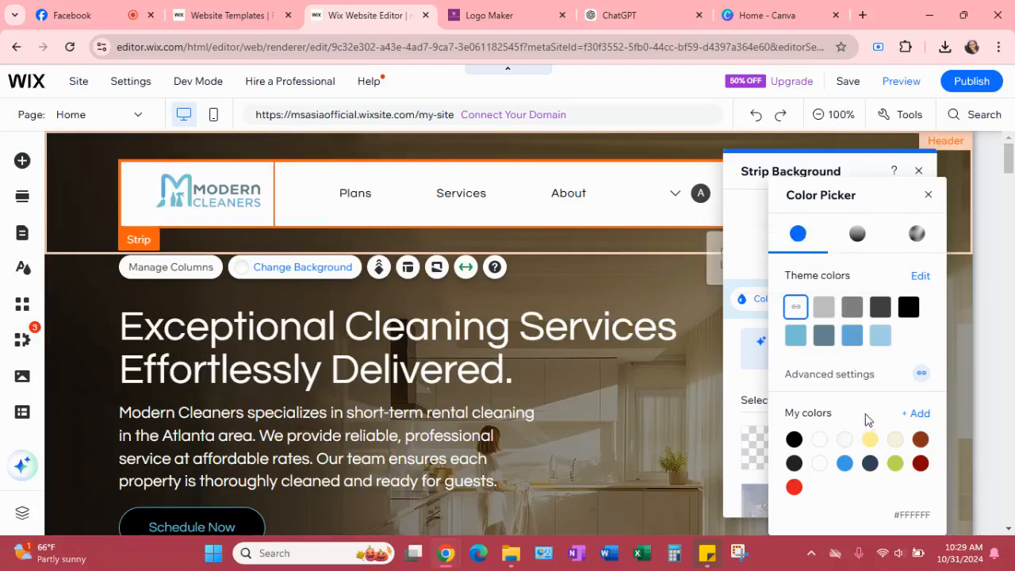
{"action": "left_click", "coordinate": [822, 441]}
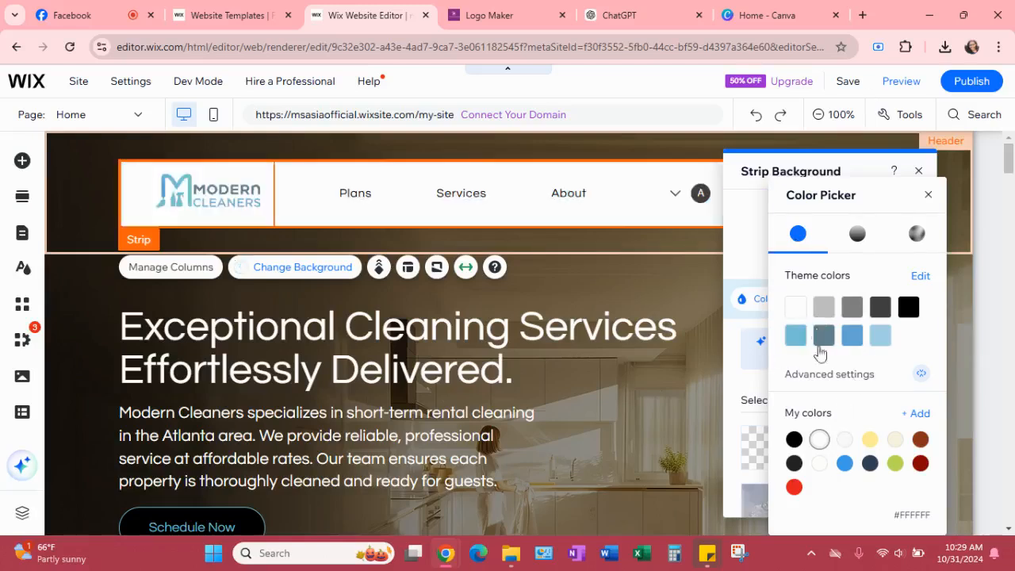
{"action": "left_click", "coordinate": [929, 194]}
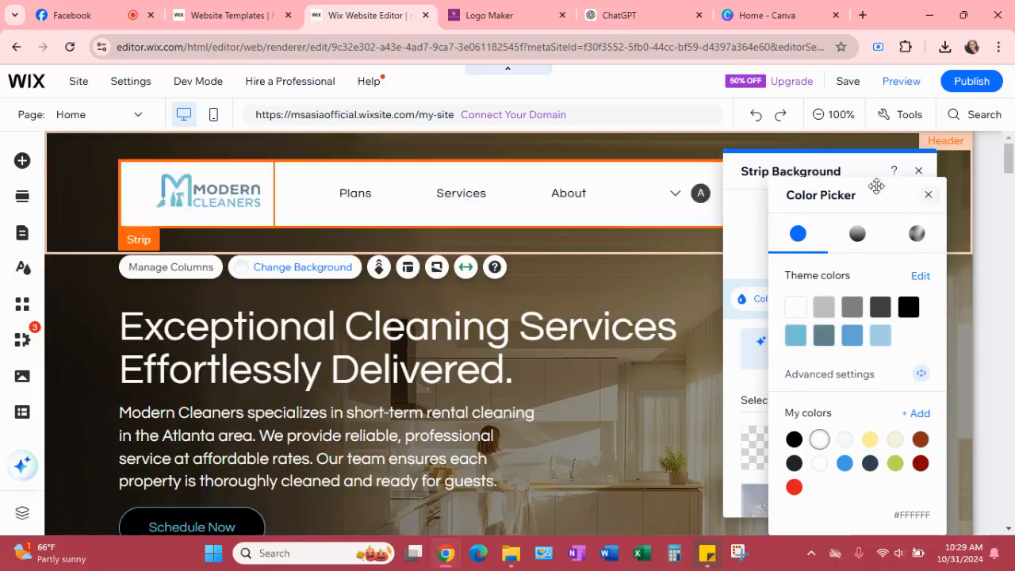
Close the strip background settings and try the gradient and plain preset designs on the header's horizontal menu
{"action": "left_click", "coordinate": [919, 171]}
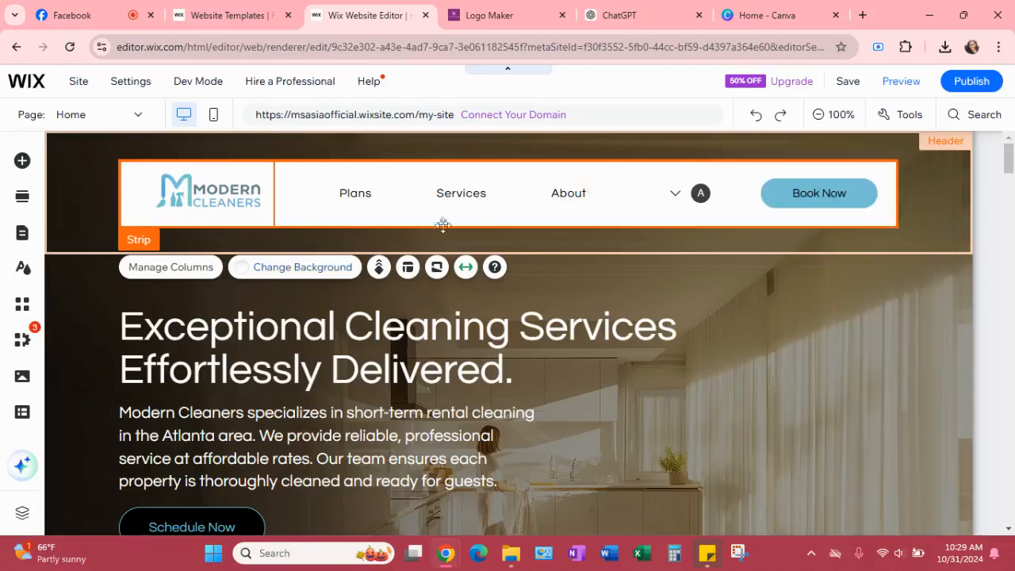
{"action": "left_click", "coordinate": [391, 194]}
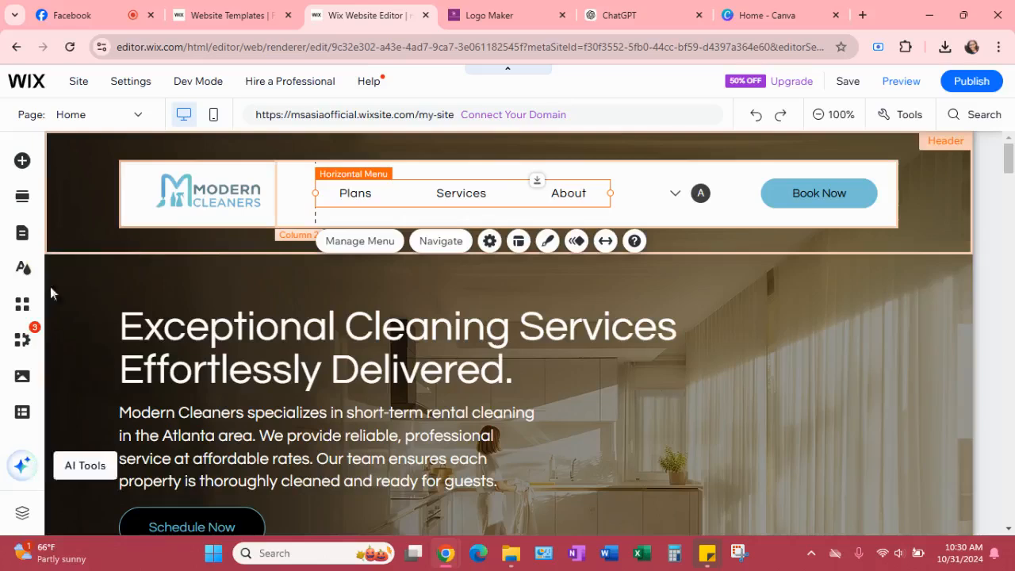
{"action": "left_click", "coordinate": [547, 242]}
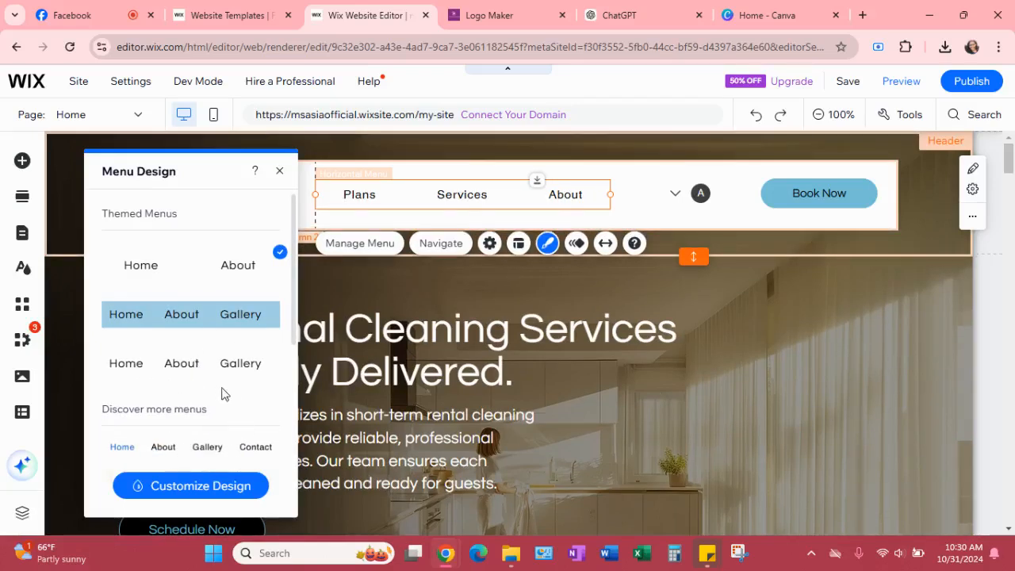
{"action": "scroll", "coordinate": [225, 393], "scroll_direction": "down", "scroll_amount": 1}
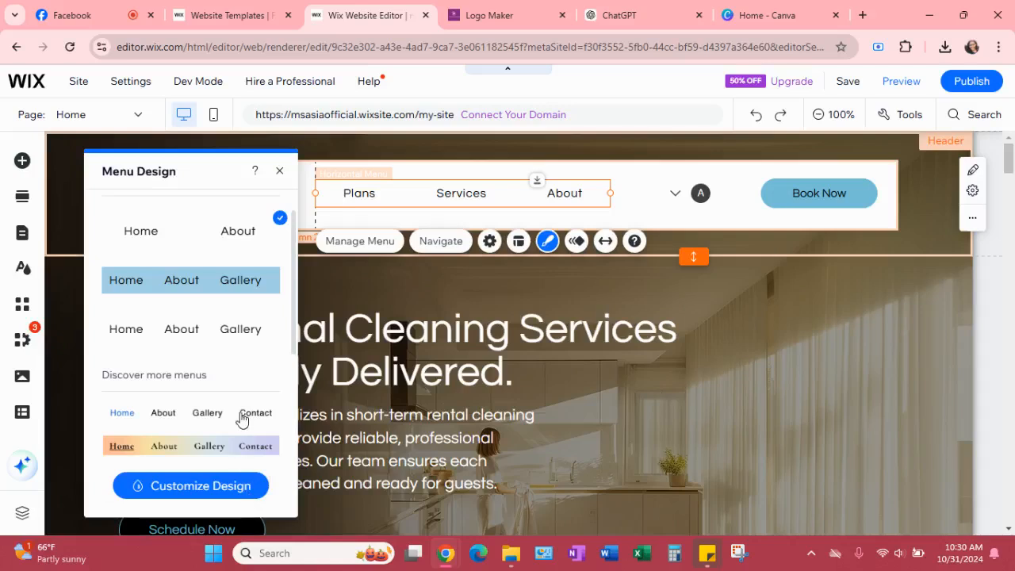
{"action": "scroll", "coordinate": [238, 419], "scroll_direction": "down", "scroll_amount": 1}
{"action": "left_click", "coordinate": [238, 409]}
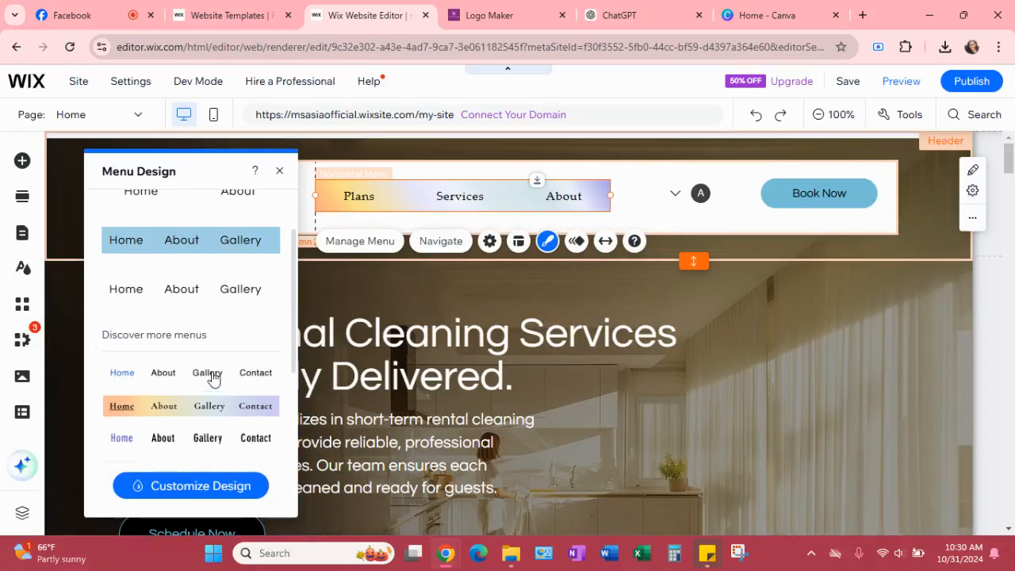
{"action": "left_click", "coordinate": [218, 374]}
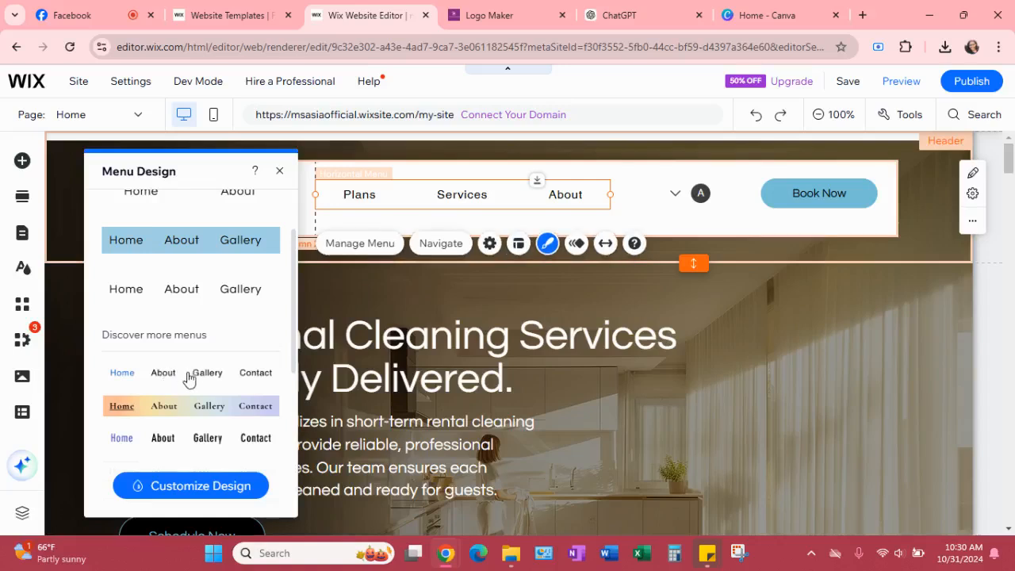
View the background fill options of the horizontal menu's container and return to the preset menu designs
{"action": "left_click", "coordinate": [210, 487]}
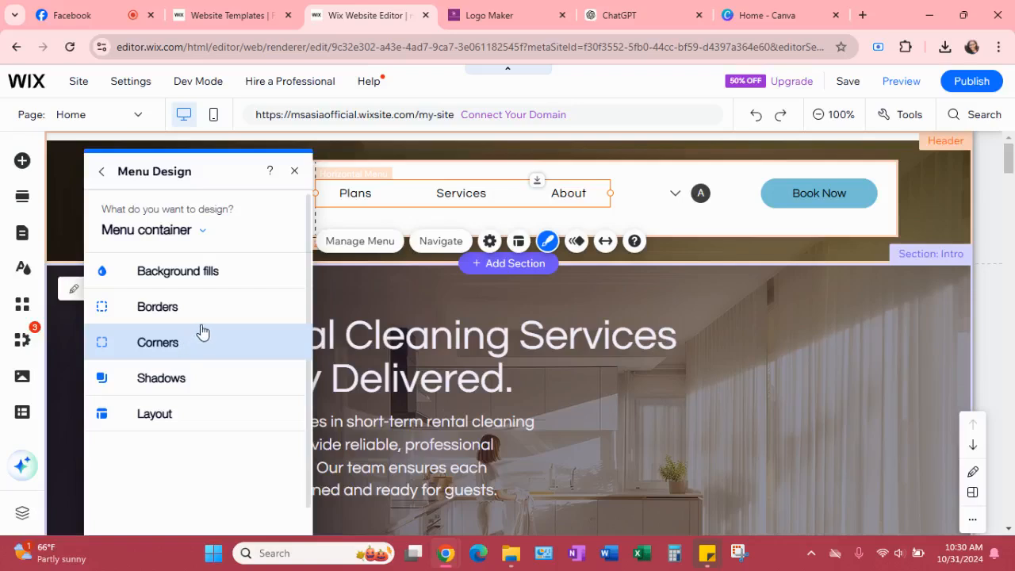
{"action": "left_click", "coordinate": [220, 282]}
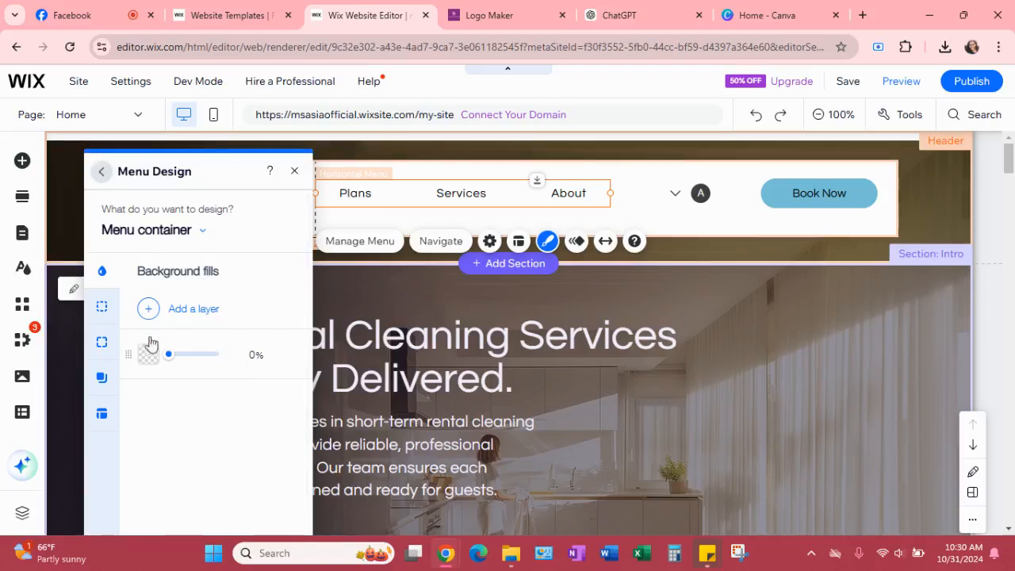
{"action": "left_click", "coordinate": [517, 243]}
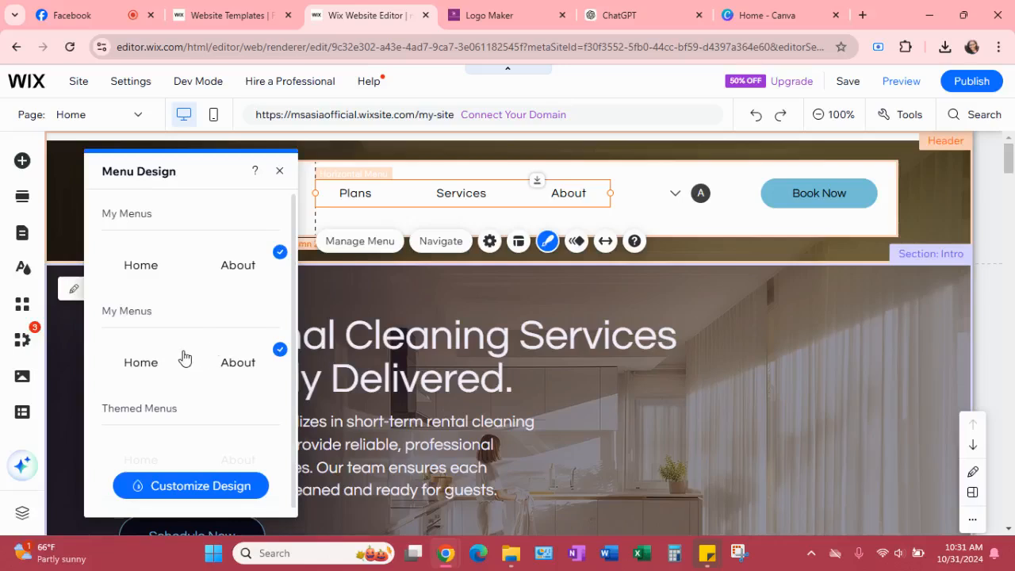
Browse the rest of the preset menu designs and try the pink checked and dark textured ones on the header menu
{"action": "scroll", "coordinate": [194, 329], "scroll_direction": "down", "scroll_amount": 5}
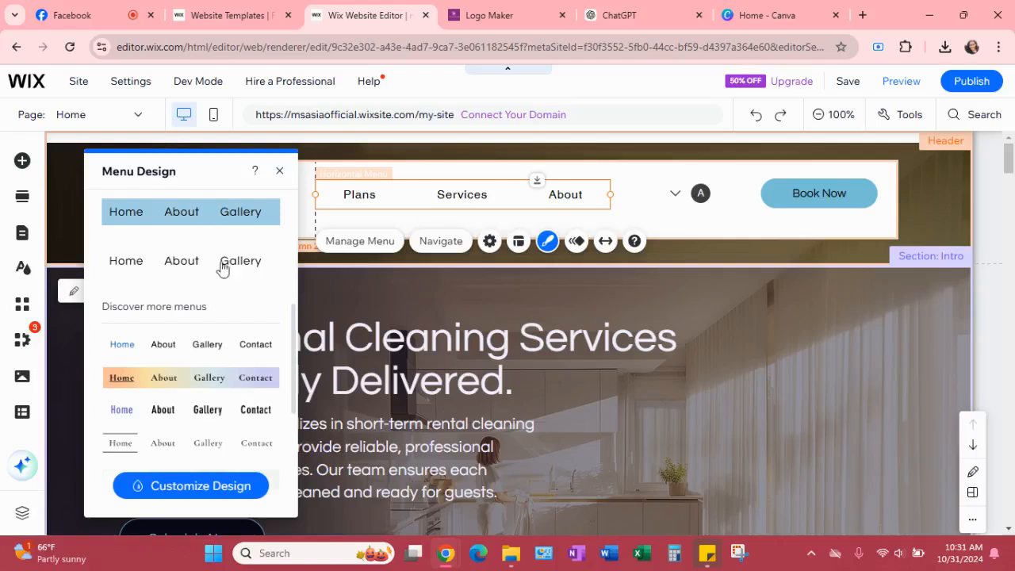
{"action": "scroll", "coordinate": [211, 213], "scroll_direction": "up", "scroll_amount": 2}
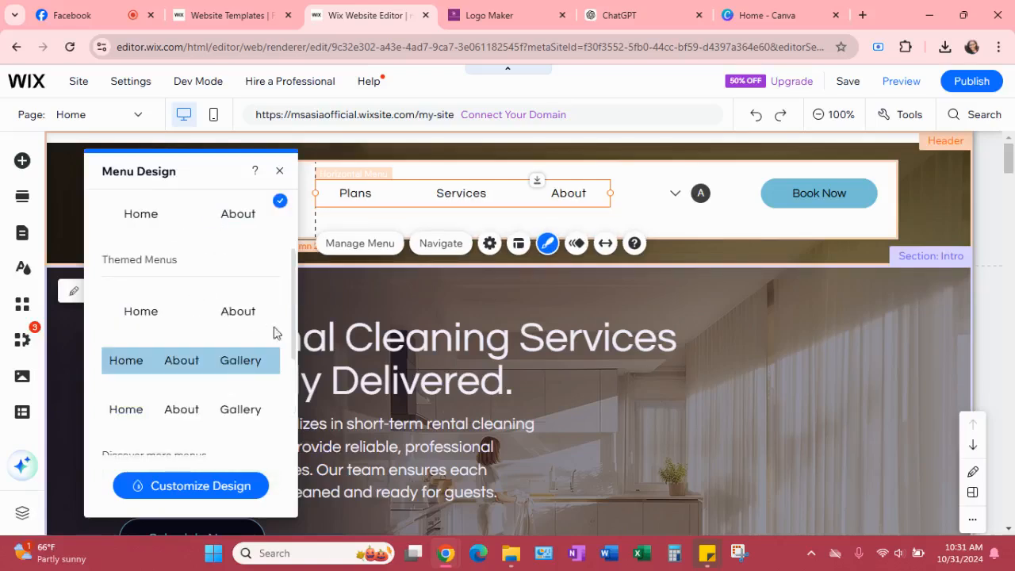
{"action": "scroll", "coordinate": [209, 356], "scroll_direction": "down", "scroll_amount": 2}
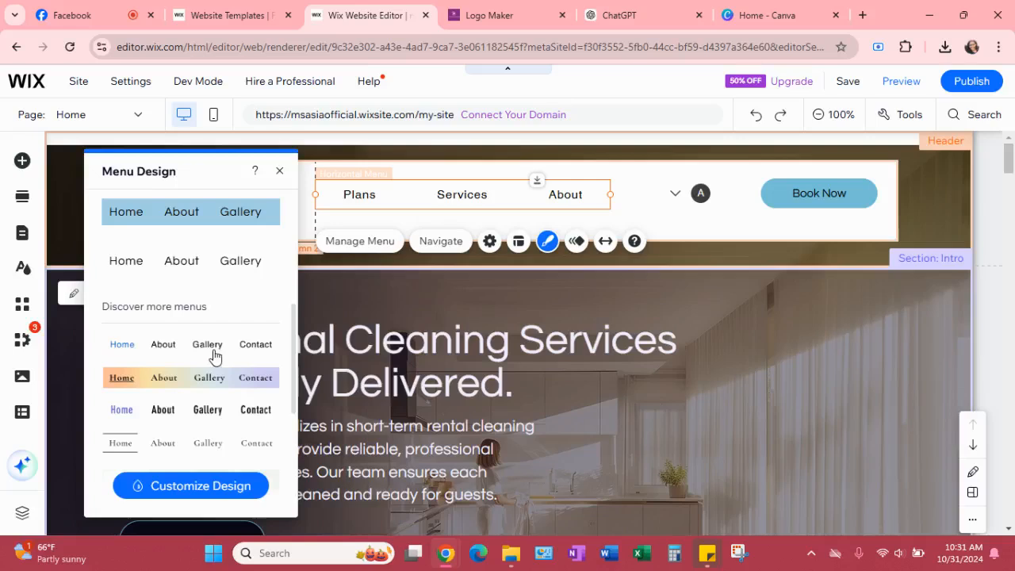
{"action": "scroll", "coordinate": [251, 359], "scroll_direction": "down", "scroll_amount": 3}
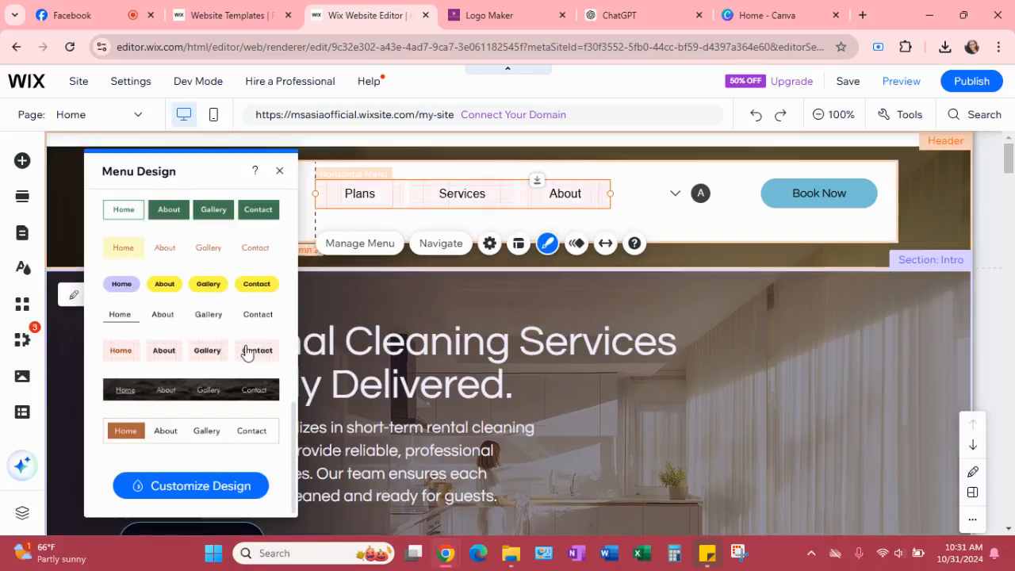
{"action": "left_click", "coordinate": [248, 352]}
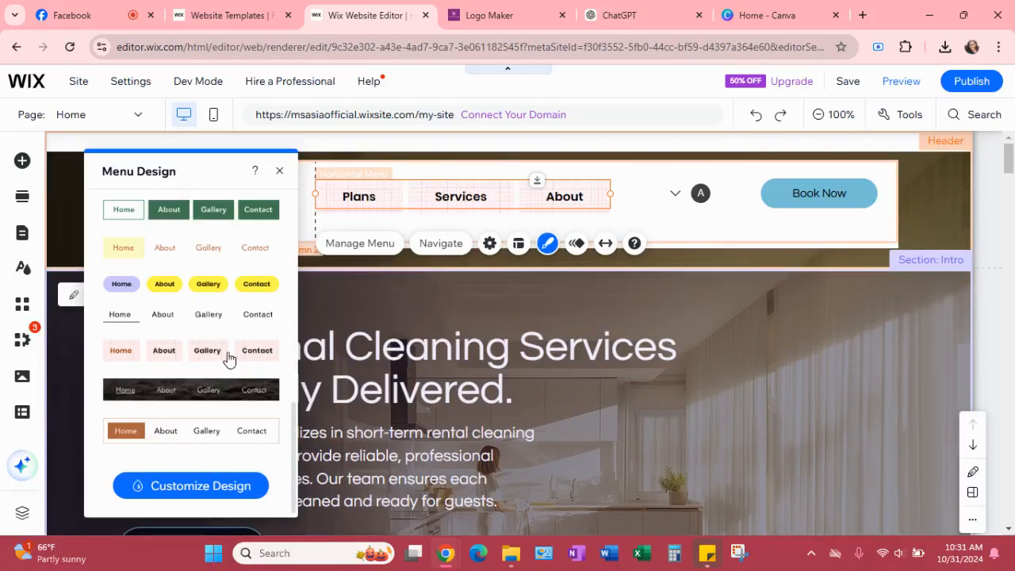
{"action": "left_click", "coordinate": [203, 390]}
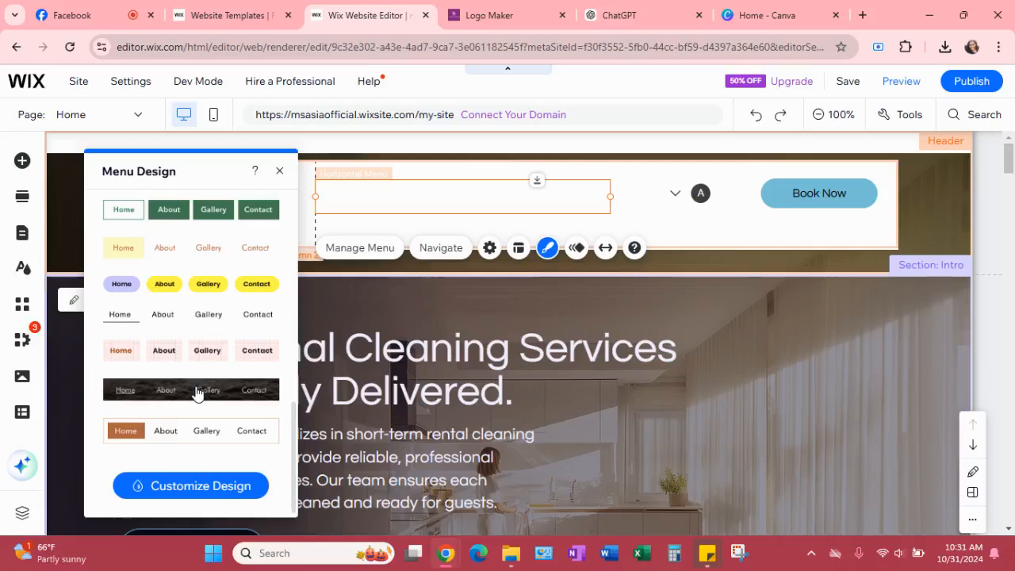
Try white and black swatches as the menu container's background fill and close the menu design settings
{"action": "left_click", "coordinate": [199, 489]}
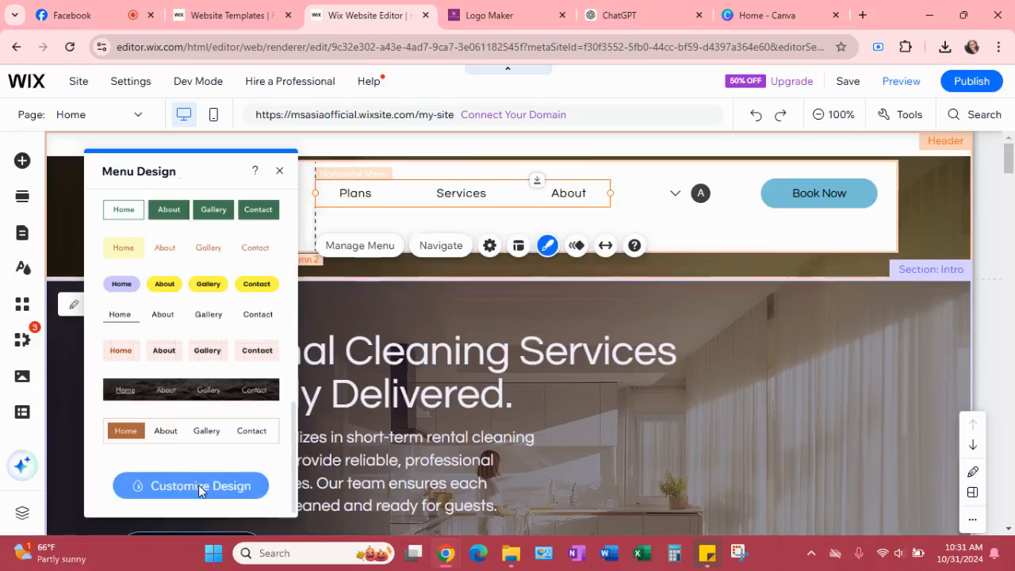
{"action": "left_click", "coordinate": [198, 487]}
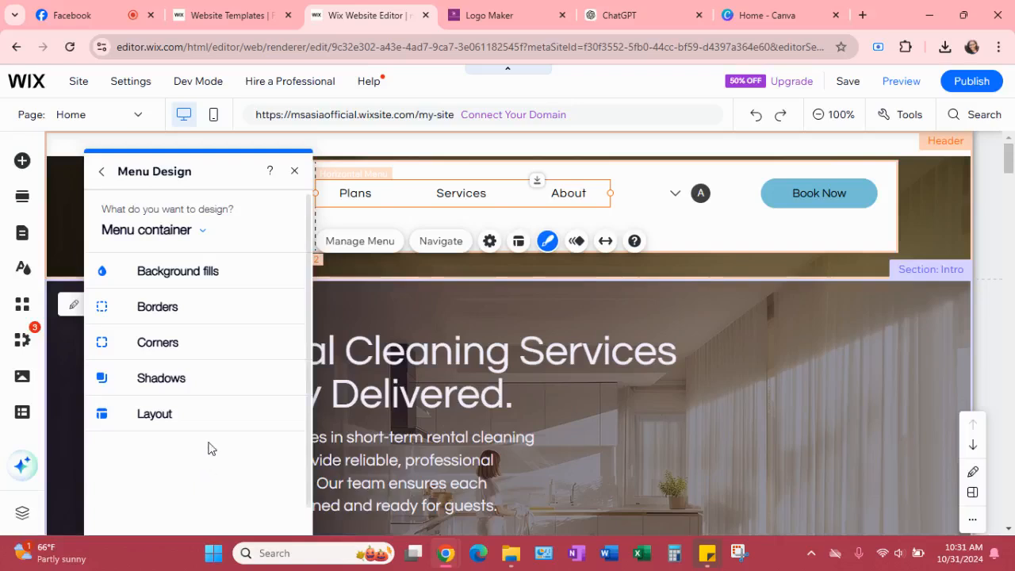
{"action": "left_click", "coordinate": [200, 268]}
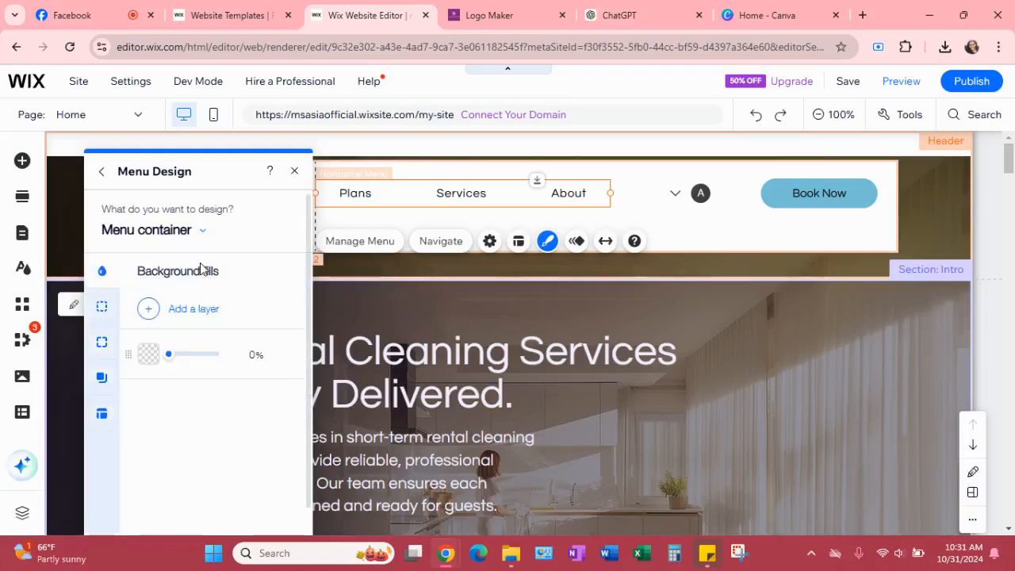
{"action": "left_click", "coordinate": [149, 356]}
{"action": "left_click", "coordinate": [397, 284]}
{"action": "left_click", "coordinate": [350, 281]}
{"action": "left_click", "coordinate": [379, 281]}
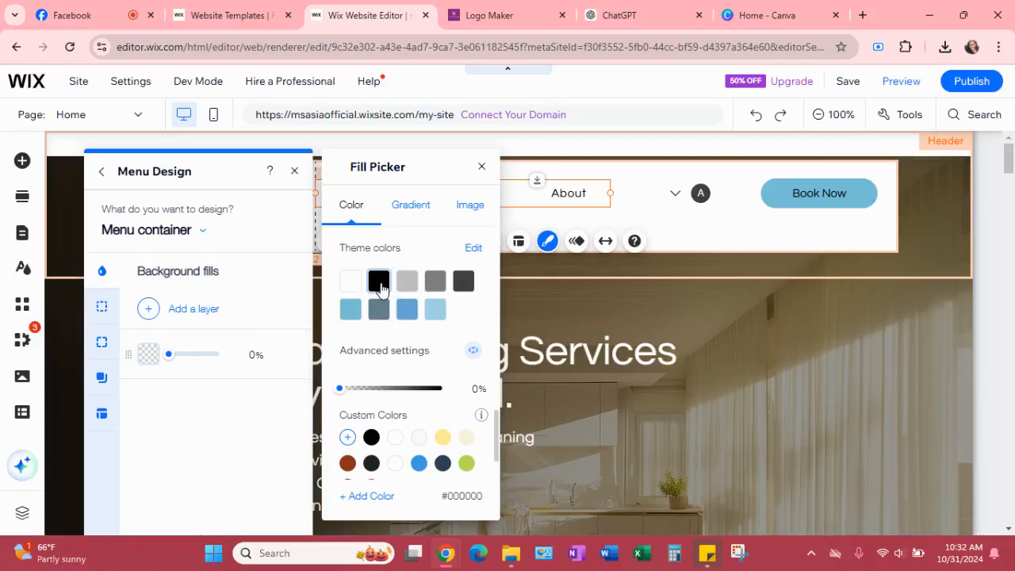
{"action": "left_click", "coordinate": [372, 441]}
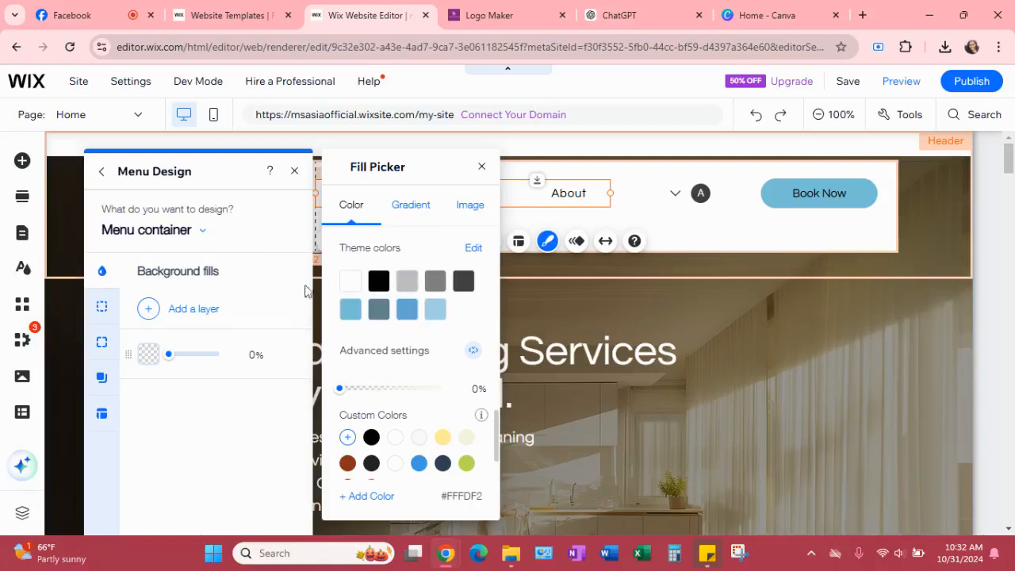
{"action": "left_click", "coordinate": [103, 176]}
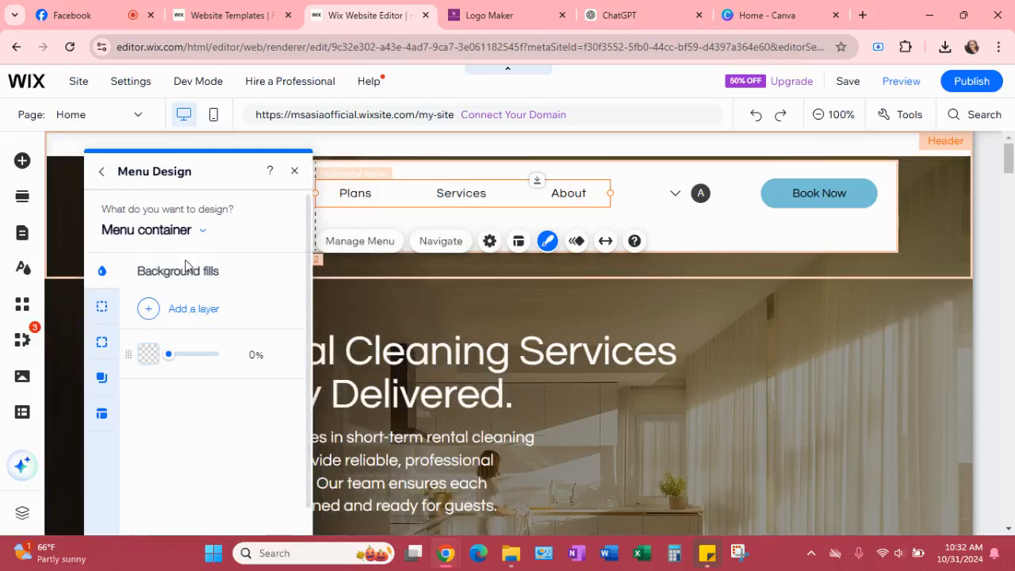
{"action": "left_click", "coordinate": [295, 173]}
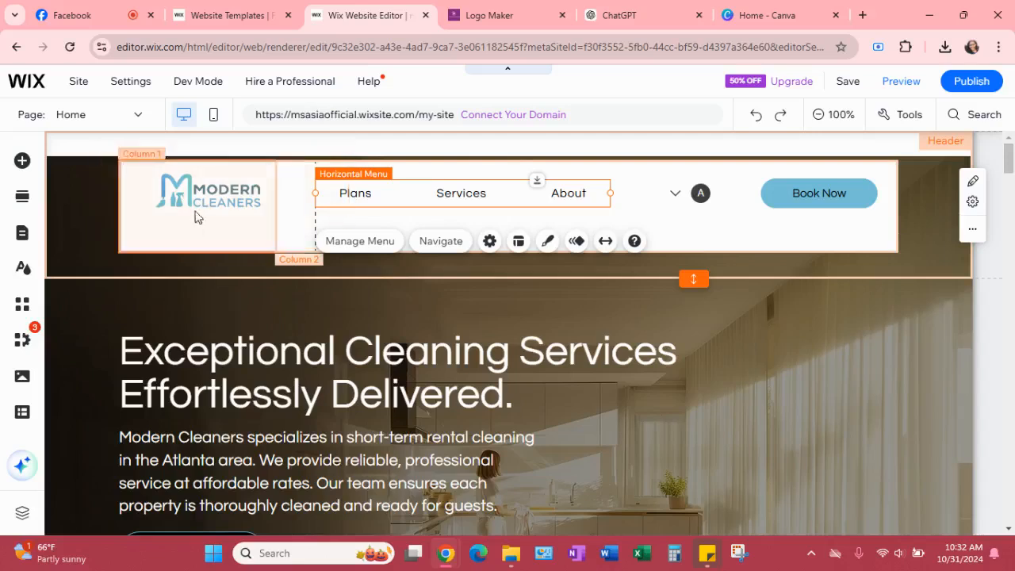
Try moving the Modern Cleaners logo and the horizontal menu slightly lower within the header strip
{"action": "left_click", "coordinate": [232, 198]}
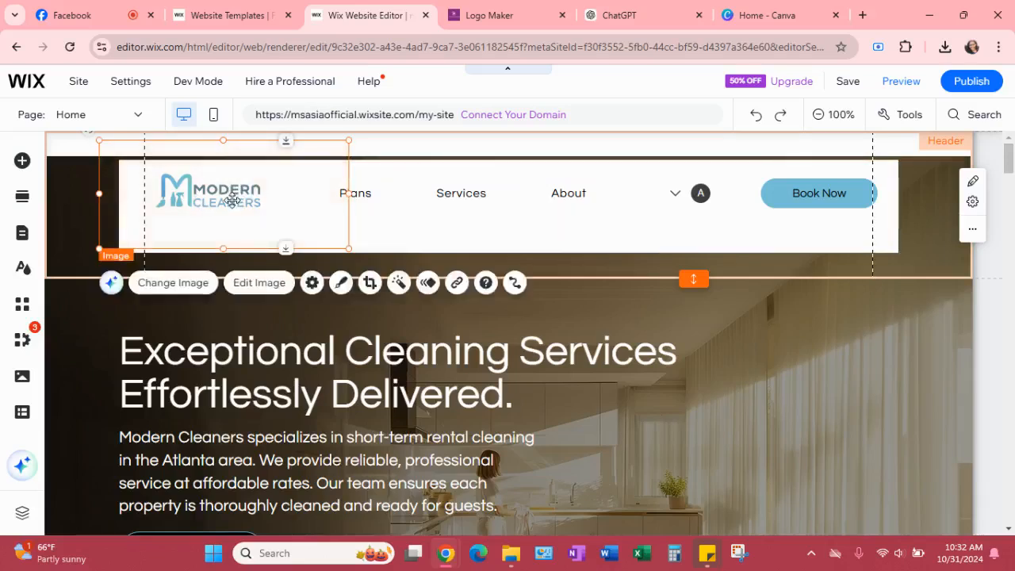
{"action": "left_click_drag", "start_coordinate": [232, 200], "coordinate": [231, 212]}
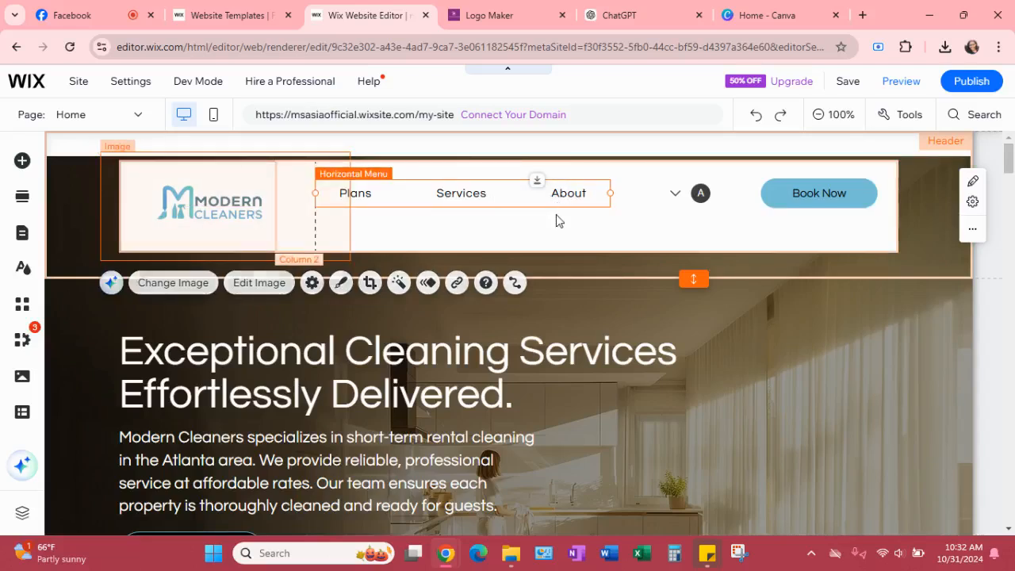
{"action": "left_click_drag", "start_coordinate": [551, 223], "coordinate": [512, 209]}
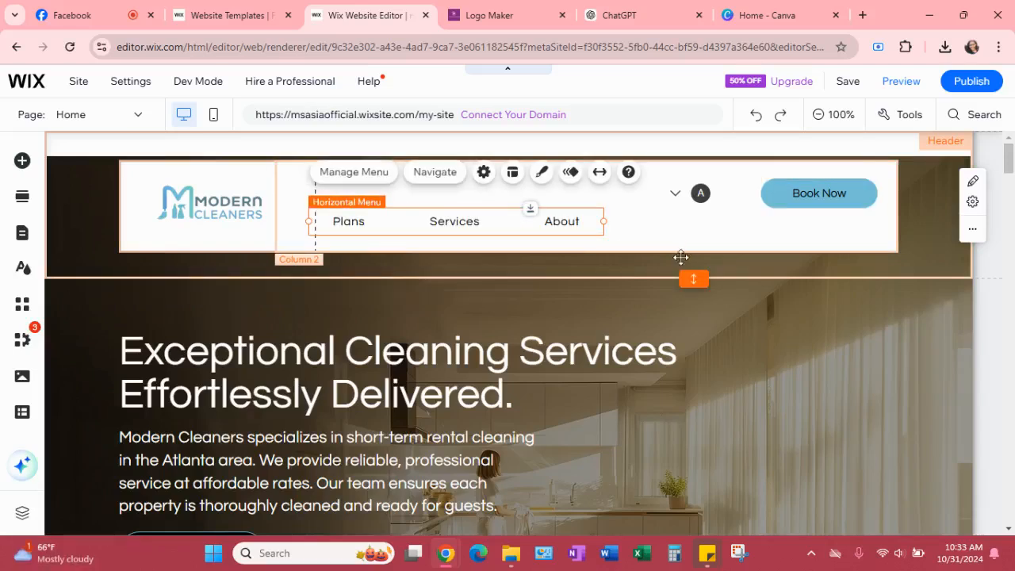
Undo the recent moves of the horizontal menu and the logo in the header
{"action": "left_click", "coordinate": [756, 117]}
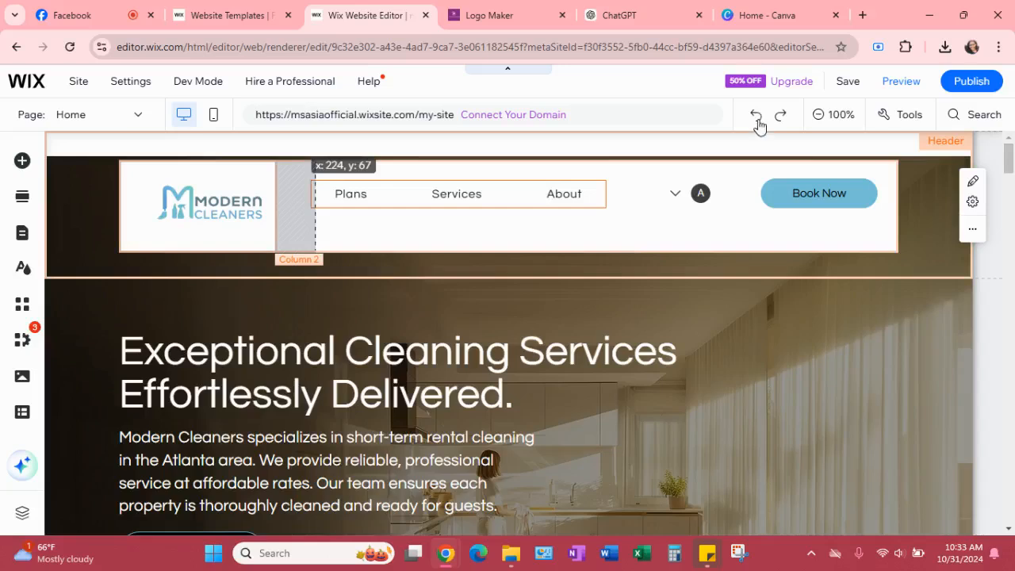
{"action": "left_click", "coordinate": [756, 117]}
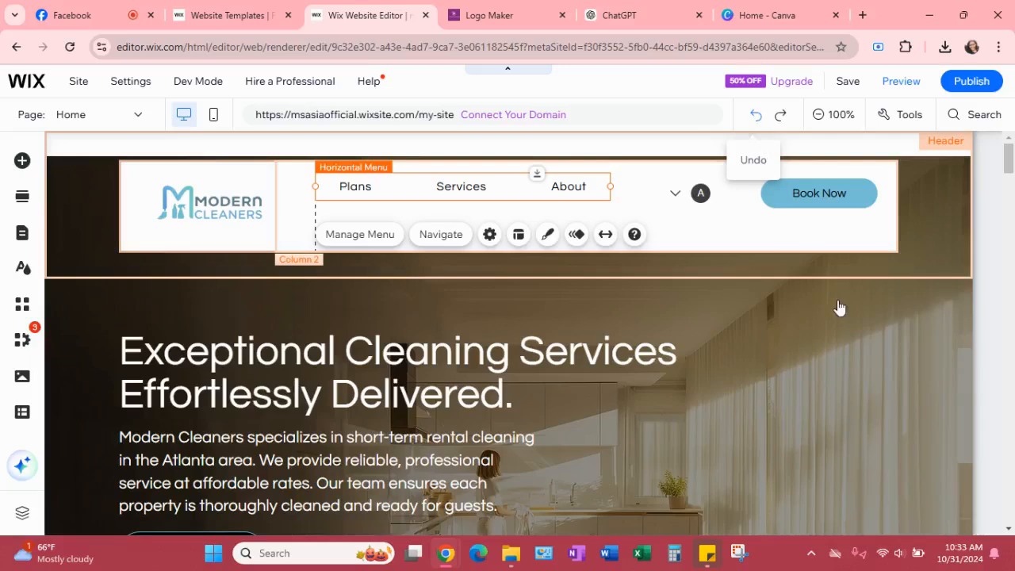
{"action": "left_click", "coordinate": [758, 119]}
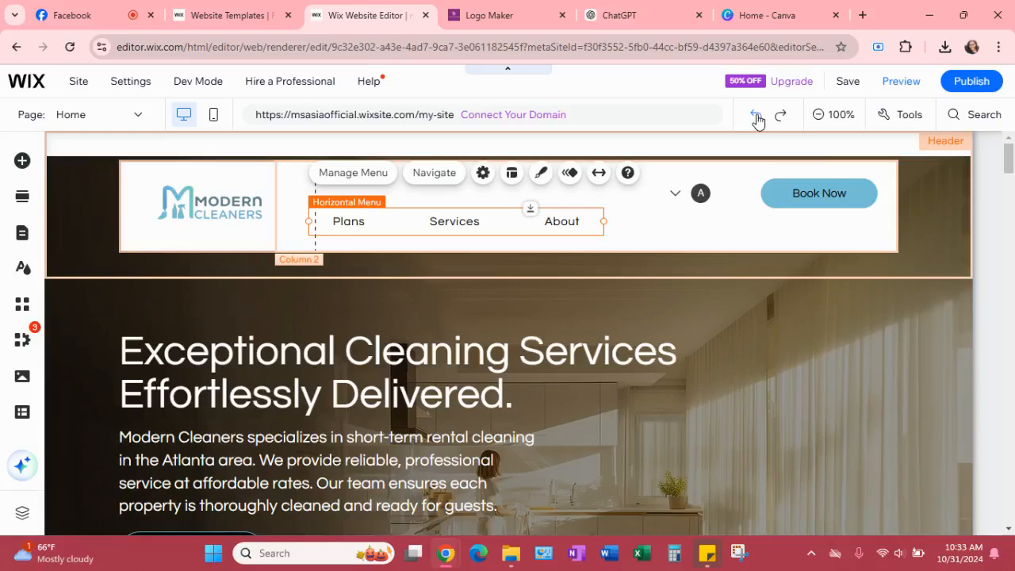
{"action": "left_click", "coordinate": [758, 119]}
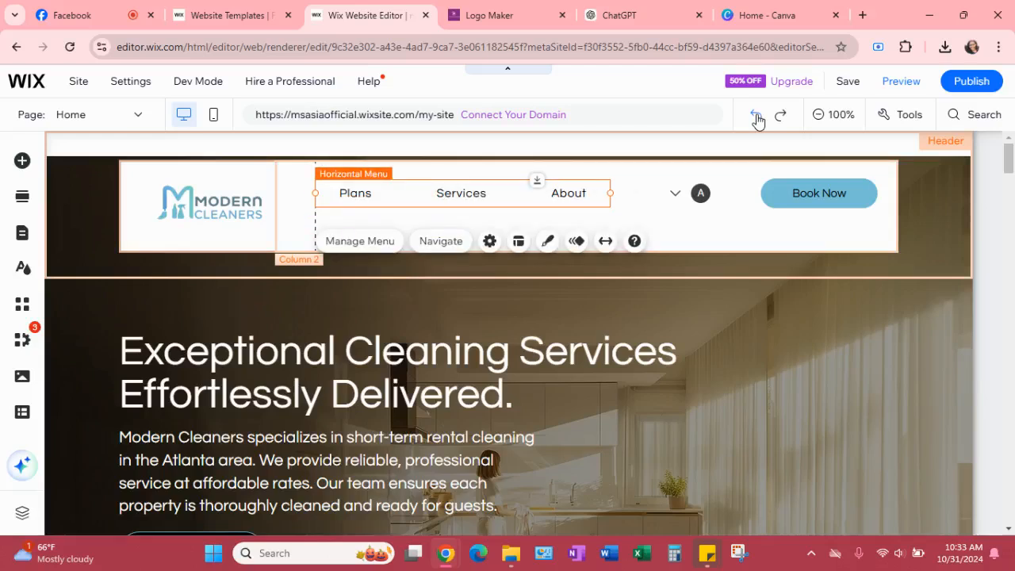
{"action": "left_click", "coordinate": [758, 119]}
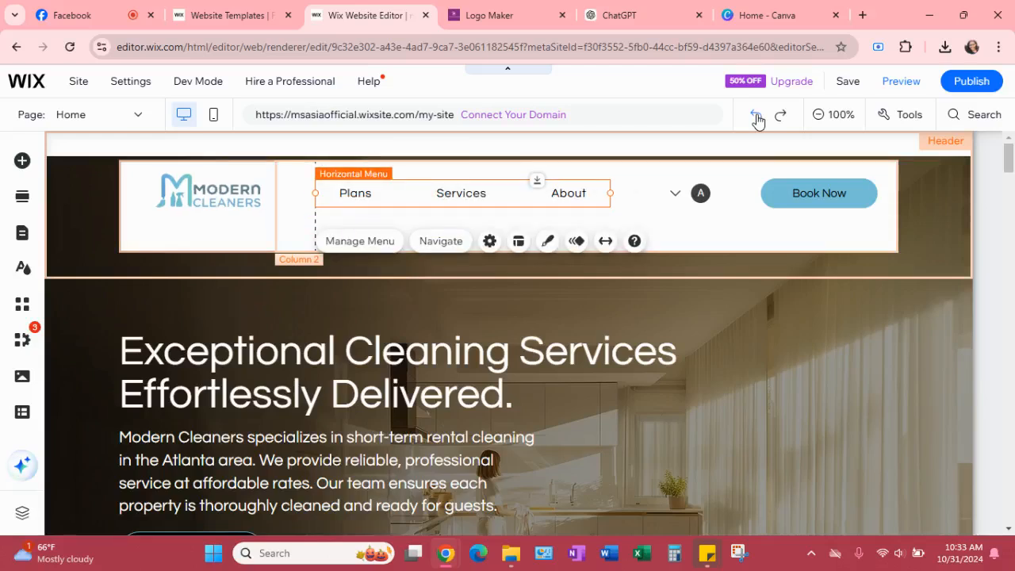
Reduce the height of the white header strip by shortening Column 2 beneath the menu
{"action": "left_click", "coordinate": [724, 240]}
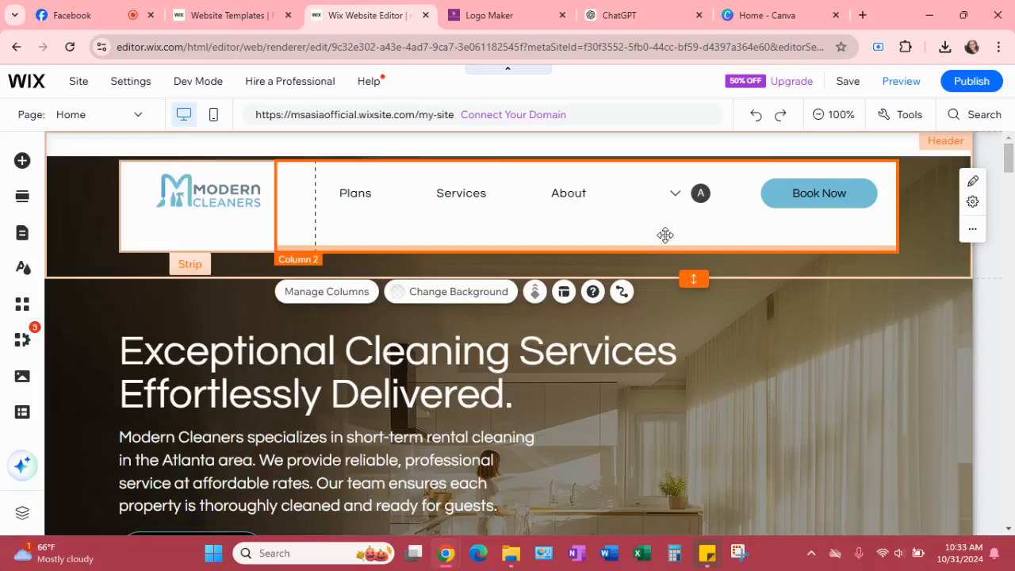
{"action": "mouse_move", "coordinate": [664, 230]}
{"action": "left_mouse_down"}
{"action": "mouse_move", "coordinate": [640, 235]}
{"action": "mouse_move", "coordinate": [656, 244]}
{"action": "left_mouse_up"}
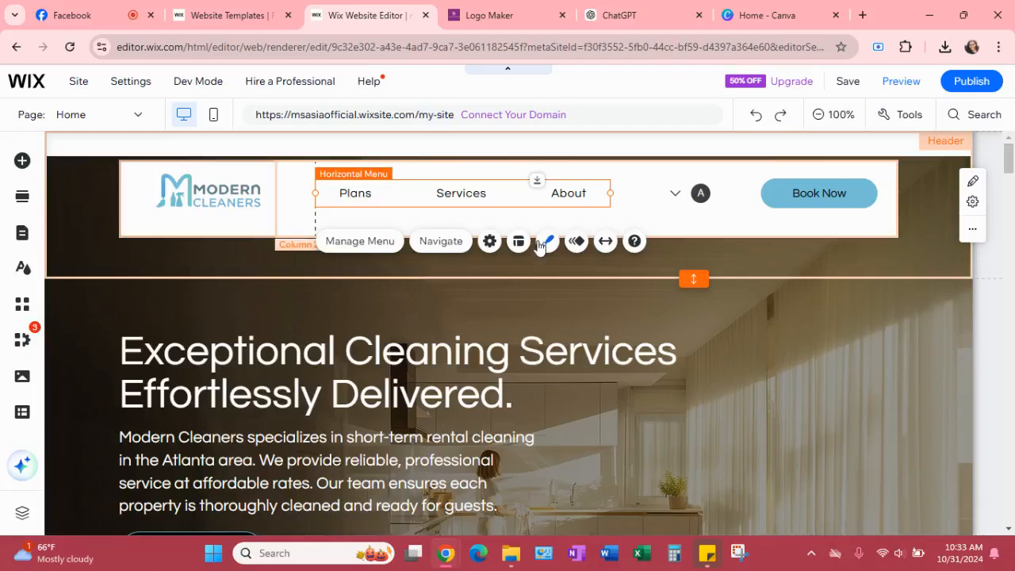
Check the horizontal menu's advanced settings without changing them, close them and open Site Pages and Menu
{"action": "left_click", "coordinate": [490, 242]}
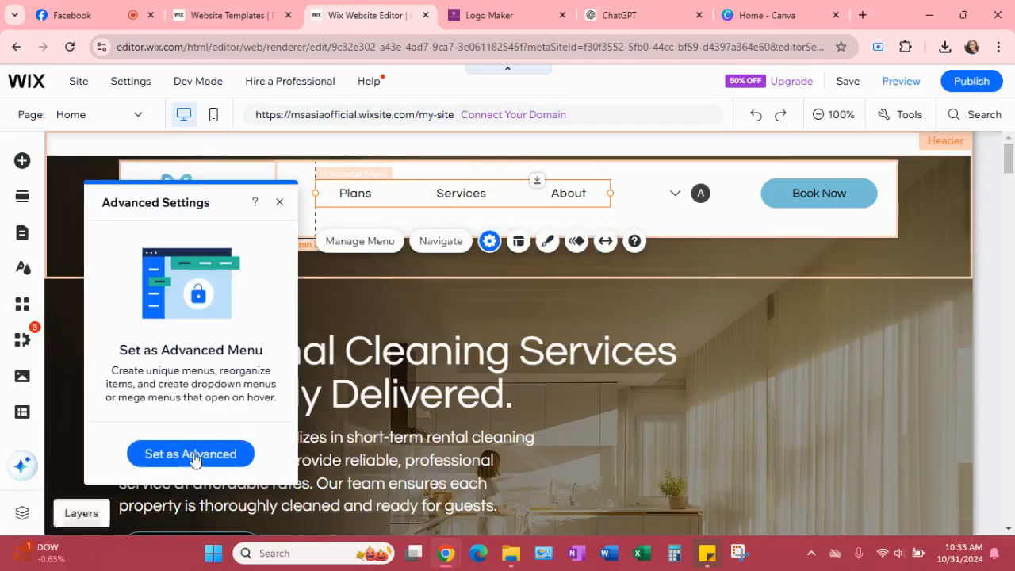
{"action": "left_click", "coordinate": [279, 204]}
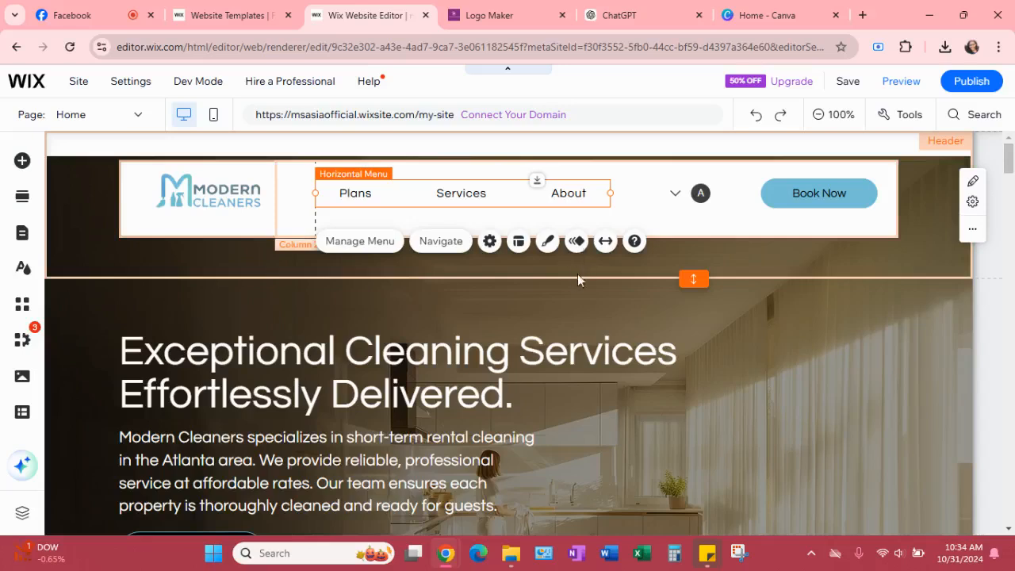
{"action": "double_click", "coordinate": [499, 194]}
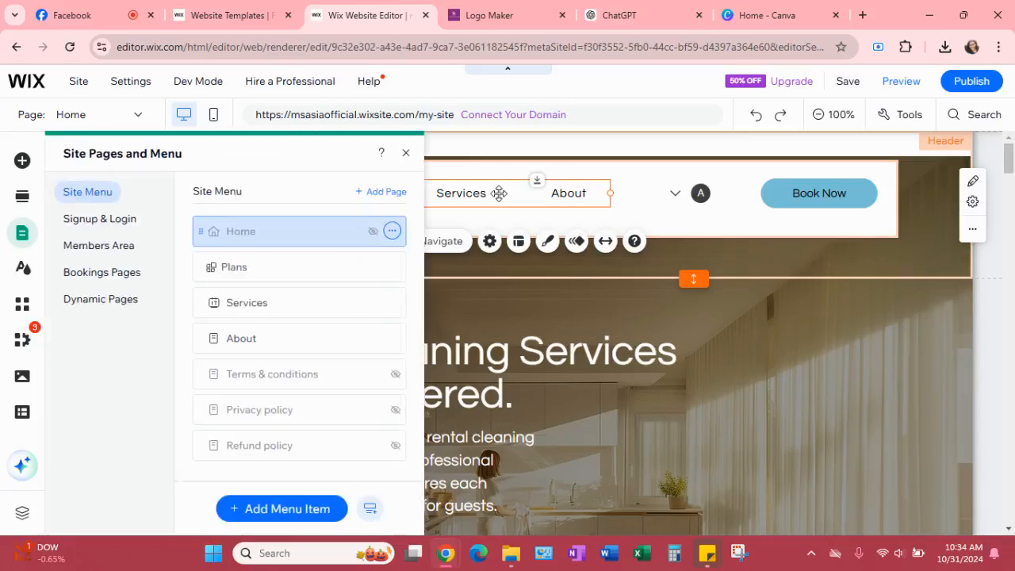
Close the Site Pages and Menu panel and look over the header and Intro section of the home page
{"action": "left_click", "coordinate": [405, 155]}
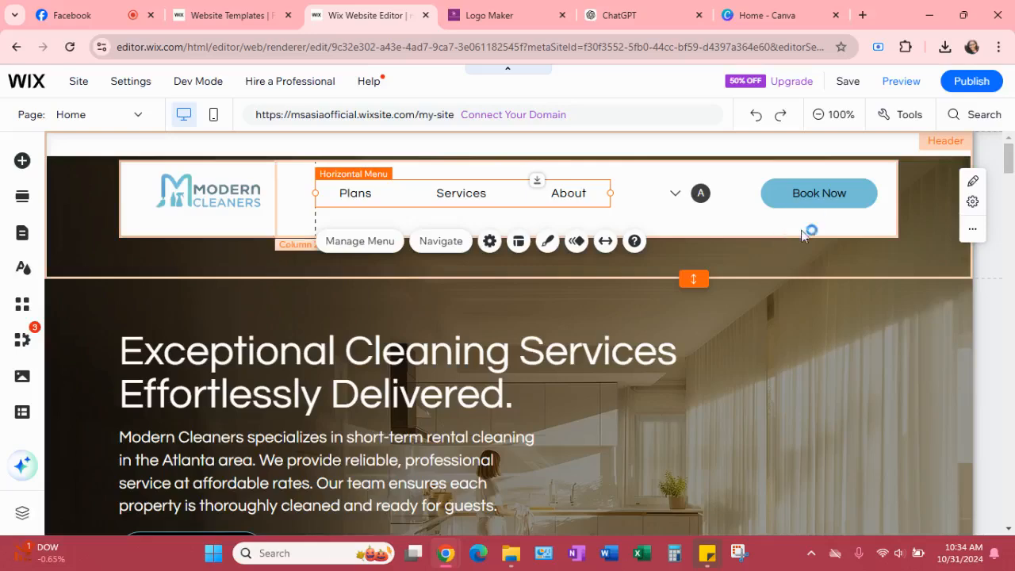
{"action": "scroll", "coordinate": [800, 236], "scroll_direction": "down", "scroll_amount": 1}
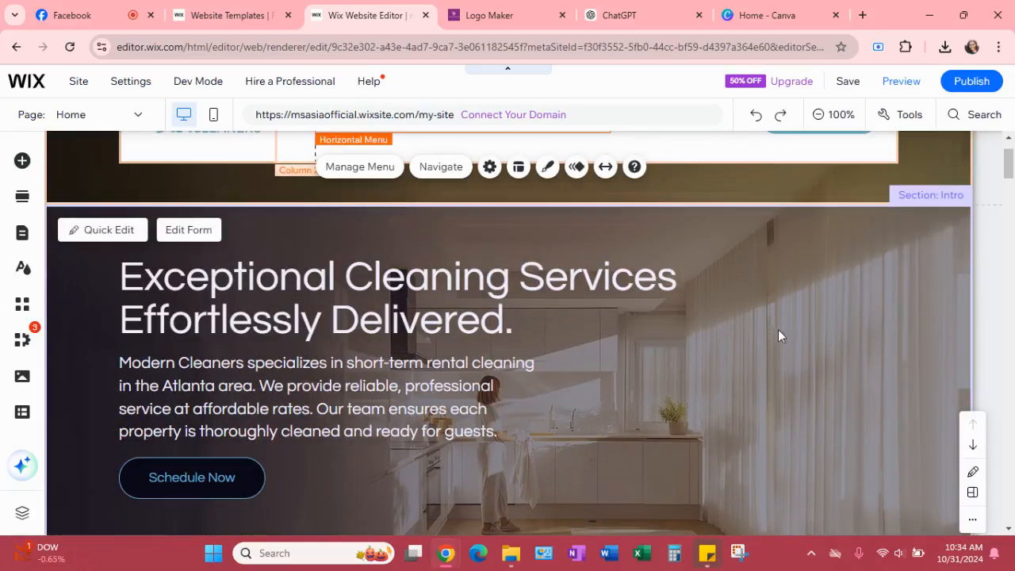
{"action": "scroll", "coordinate": [718, 333], "scroll_direction": "down", "scroll_amount": 2}
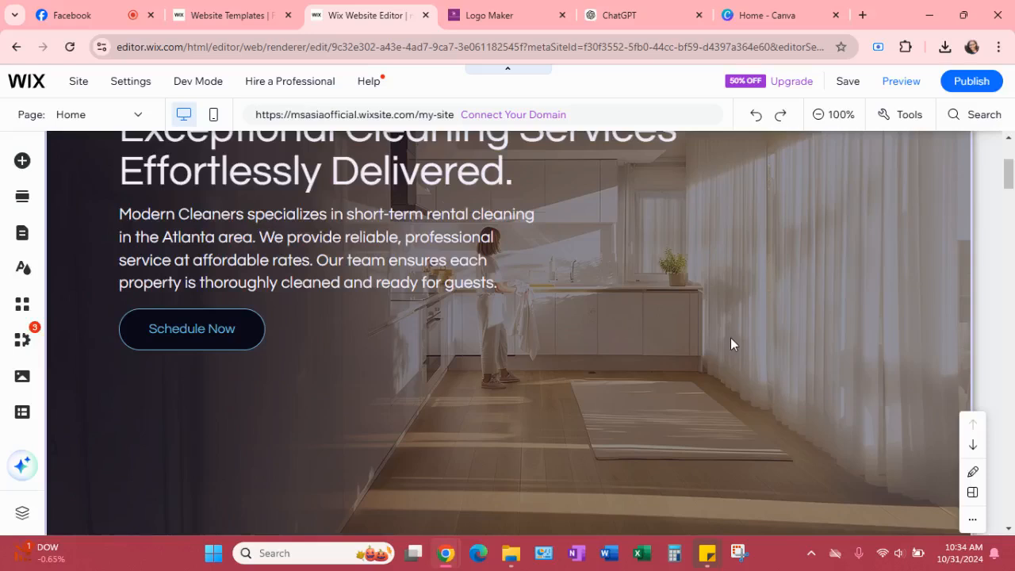
{"action": "scroll", "coordinate": [731, 338], "scroll_direction": "up", "scroll_amount": 3}
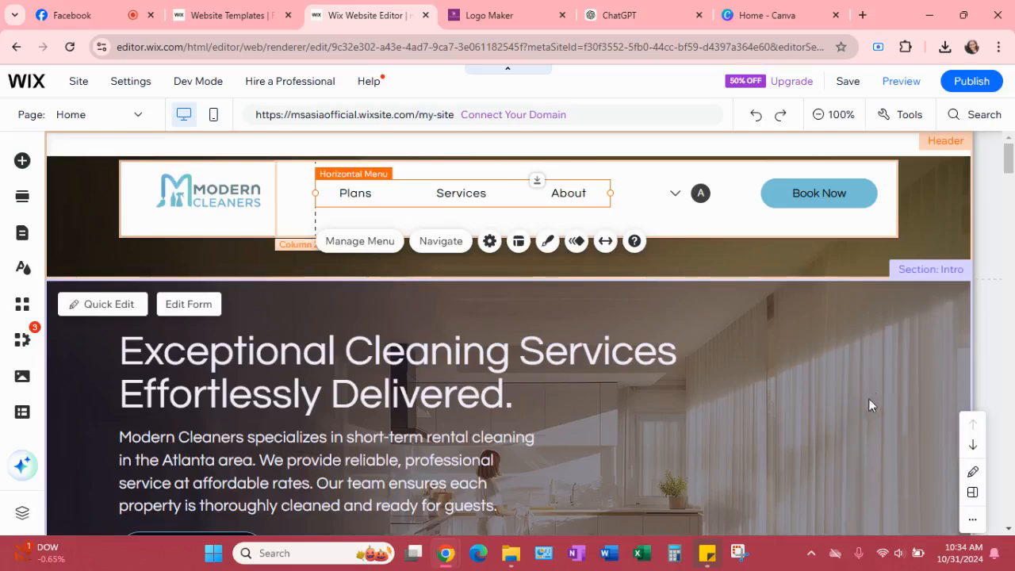
Switch to the Canva home page to source images for the cleaning website
{"action": "left_click", "coordinate": [486, 16]}
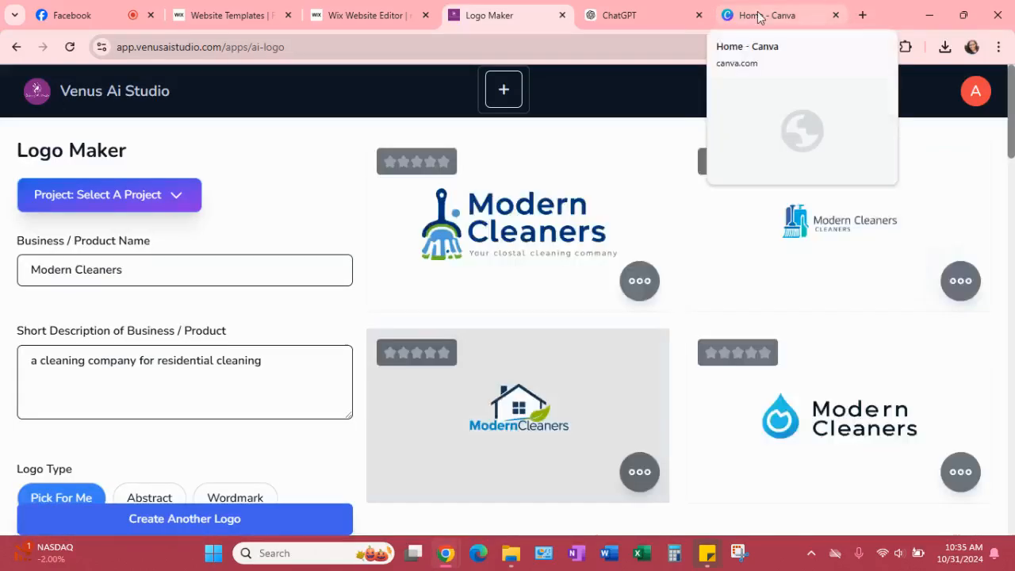
{"action": "left_click", "coordinate": [736, 24]}
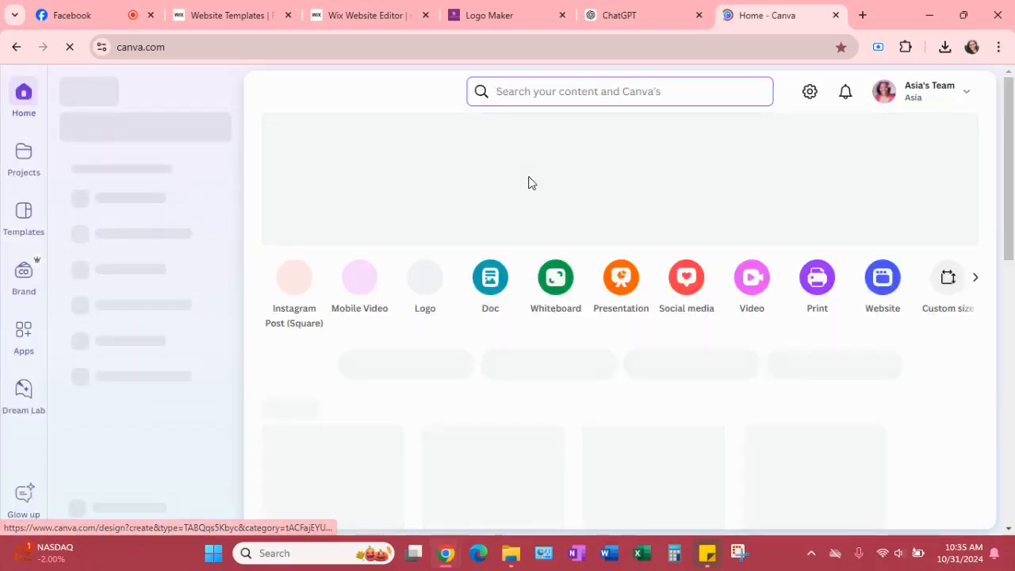
{"action": "type", "text": "we"}
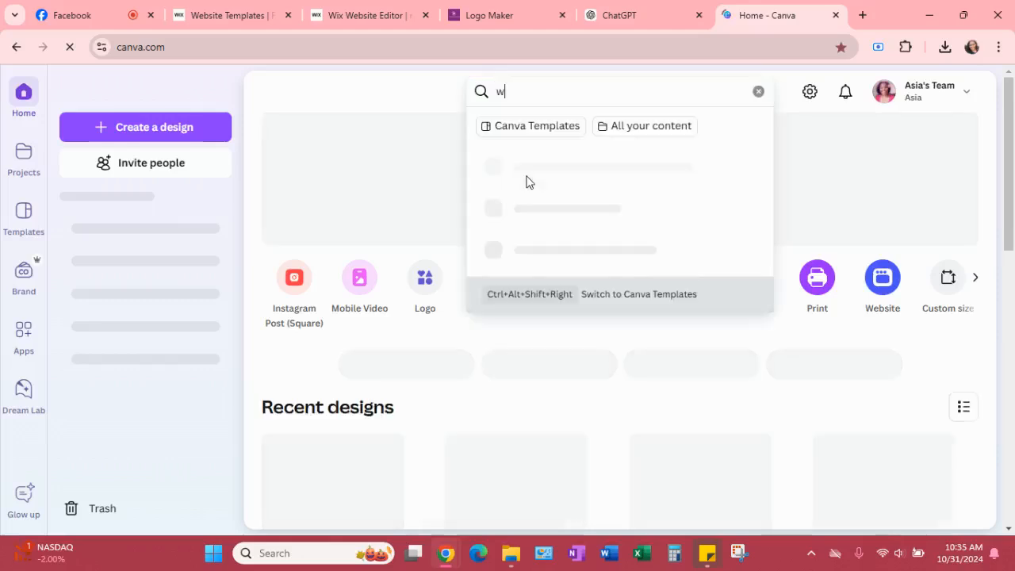
{"action": "left_click", "coordinate": [536, 127]}
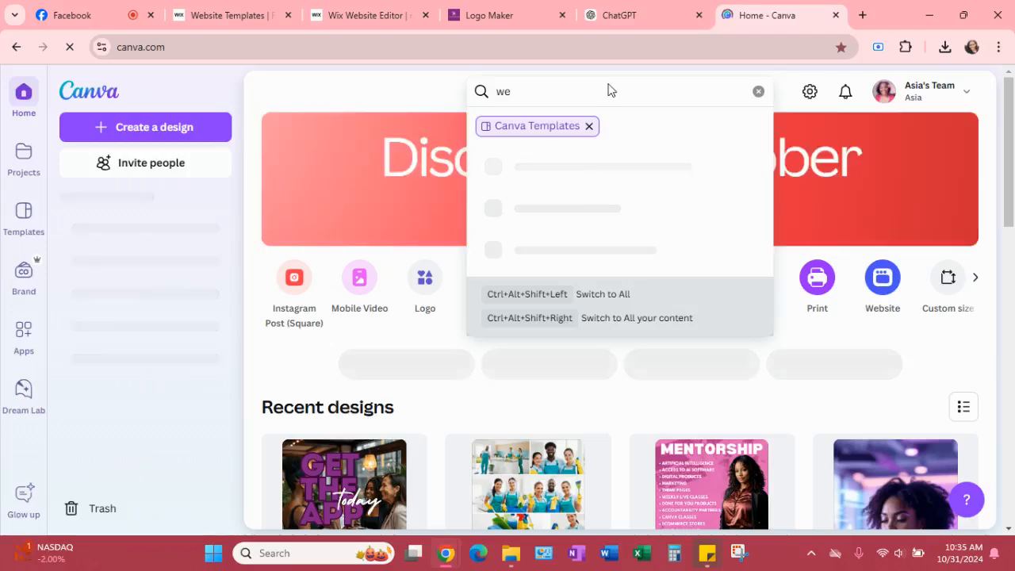
{"action": "type", "text": "we"}
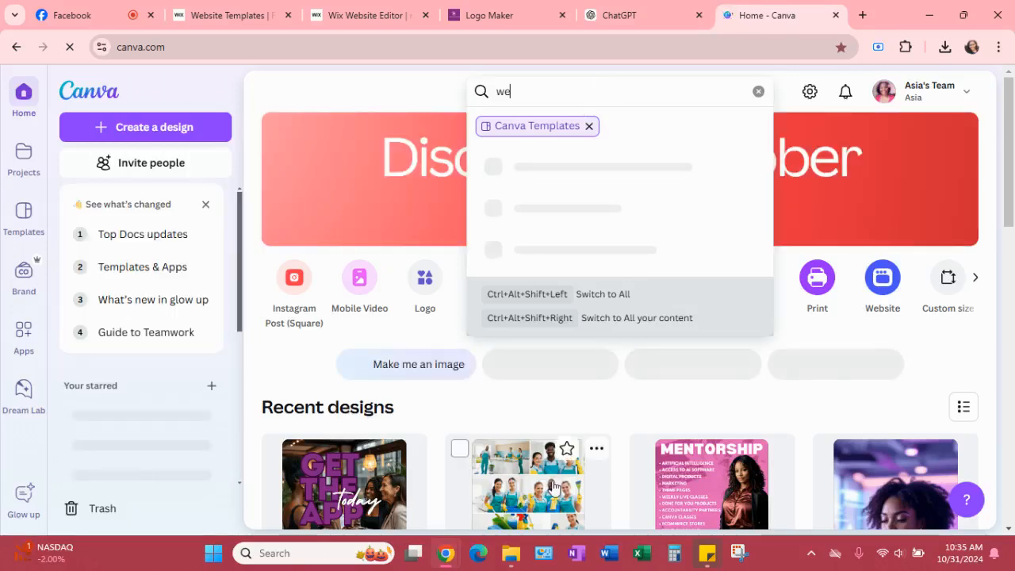
Open the recent cleaning-crew photo collage in the full editor and add a blank page ahead of the collage
{"action": "left_click", "coordinate": [553, 486]}
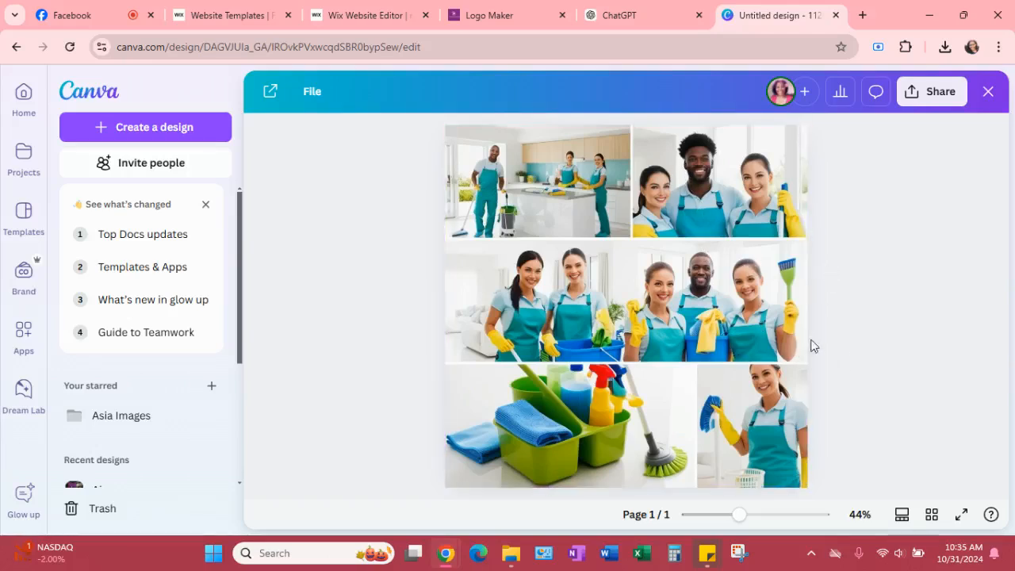
{"action": "left_click_drag", "start_coordinate": [739, 514], "coordinate": [757, 517]}
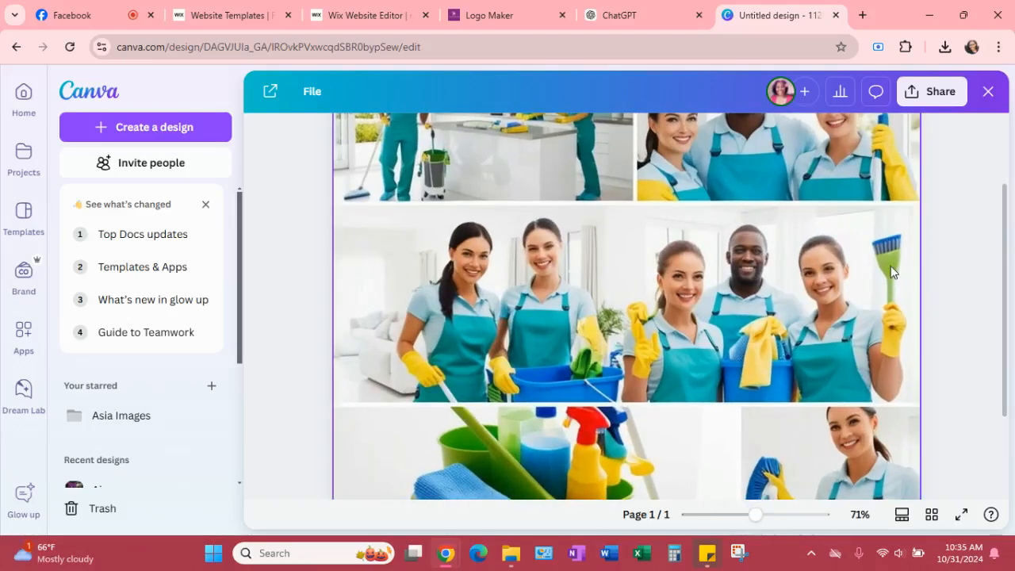
{"action": "scroll", "coordinate": [891, 274], "scroll_direction": "down", "scroll_amount": 2}
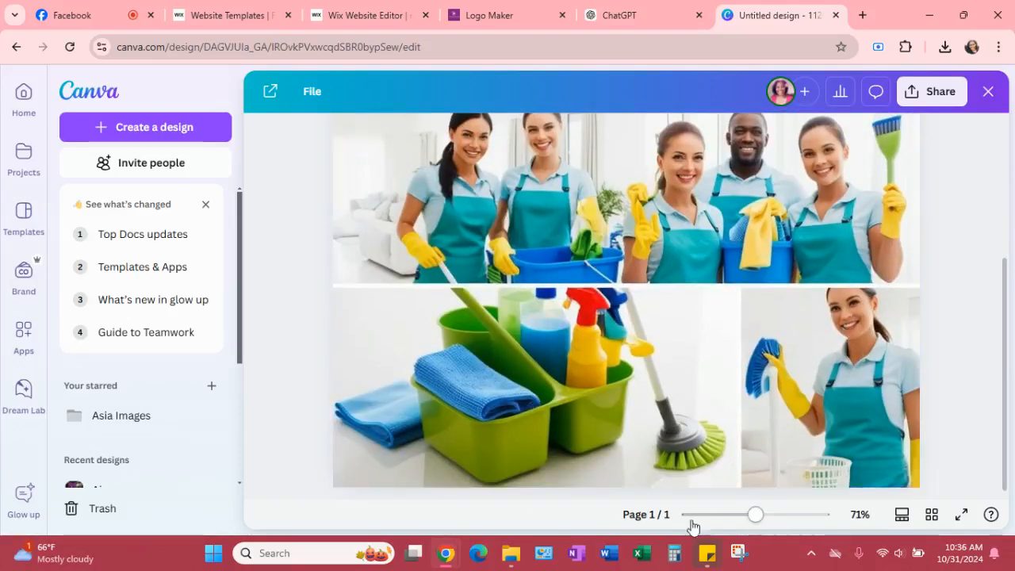
{"action": "left_click_drag", "start_coordinate": [755, 517], "coordinate": [737, 517]}
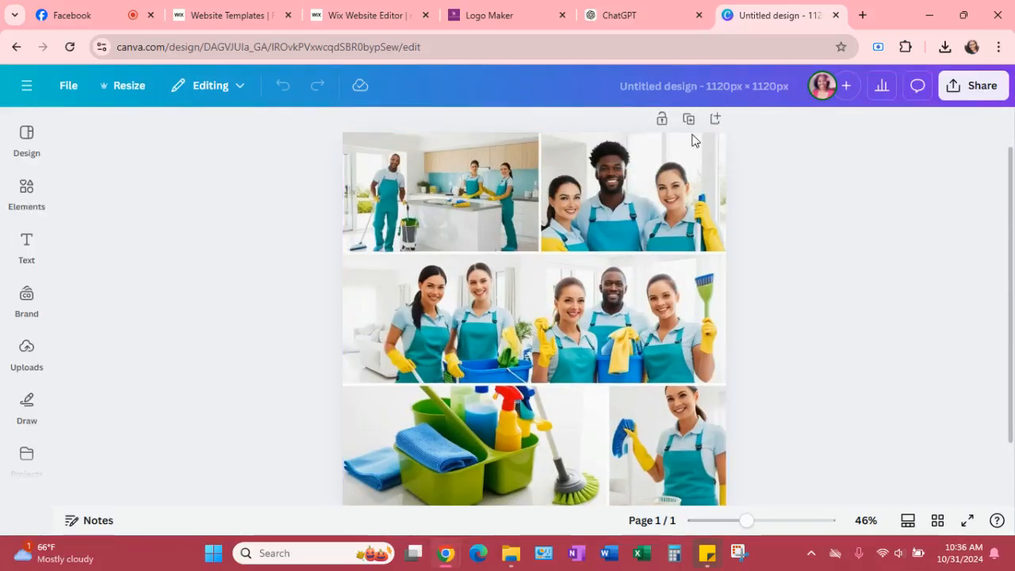
{"action": "scroll", "coordinate": [485, 274], "scroll_direction": "down", "scroll_amount": 2}
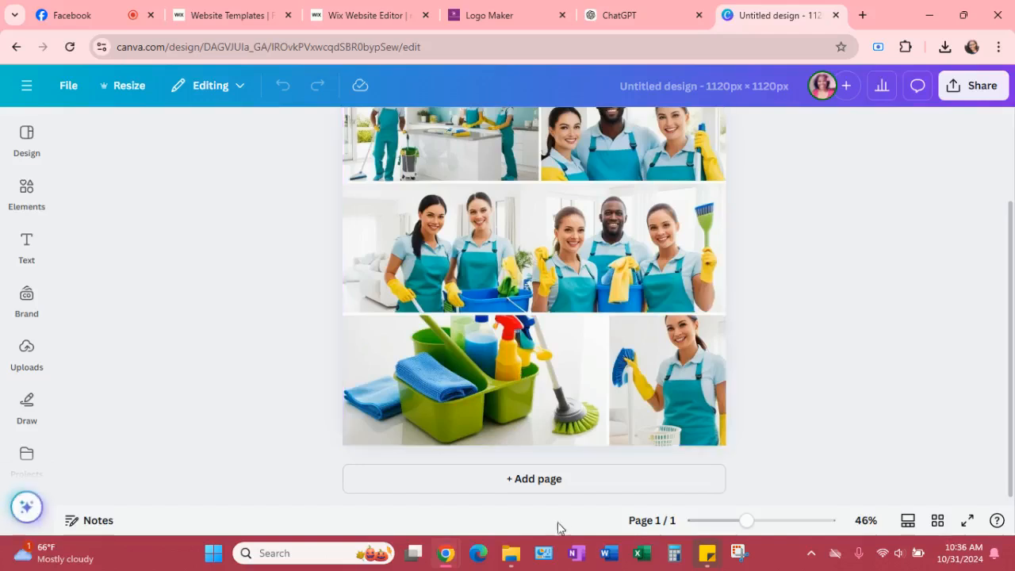
{"action": "scroll", "coordinate": [589, 399], "scroll_direction": "up", "scroll_amount": 3}
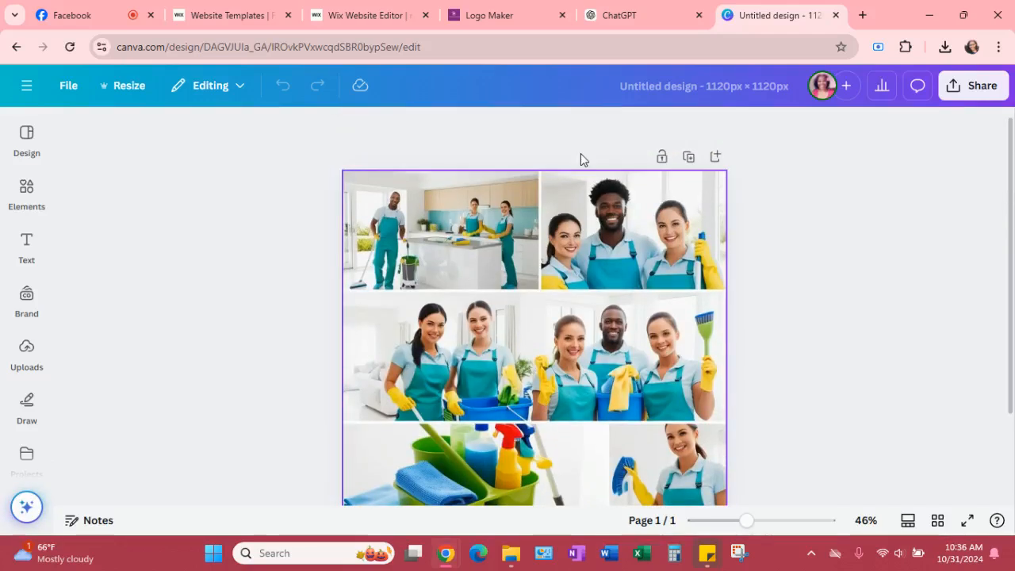
{"action": "left_click", "coordinate": [715, 164]}
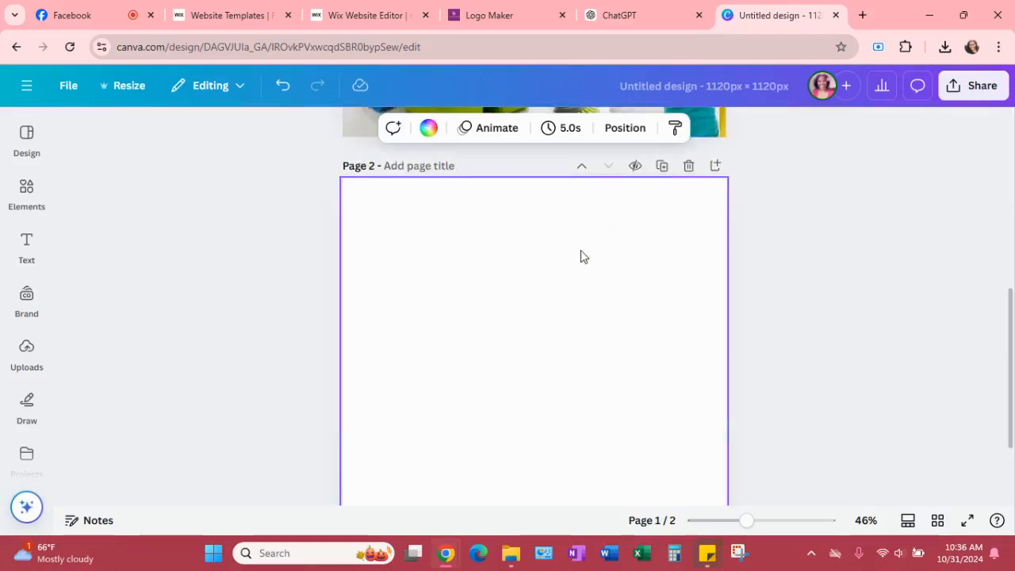
{"action": "left_click", "coordinate": [582, 165]}
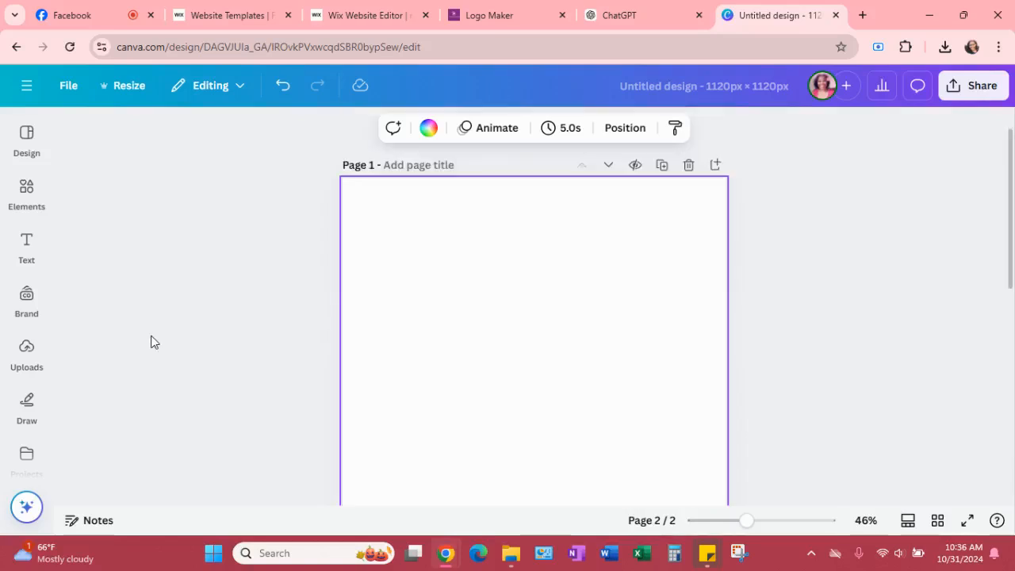
Search the elements for "cleaning service" photos and fill page 1 with the photo of the blue bucket of cleaning supplies
{"action": "left_click", "coordinate": [40, 213]}
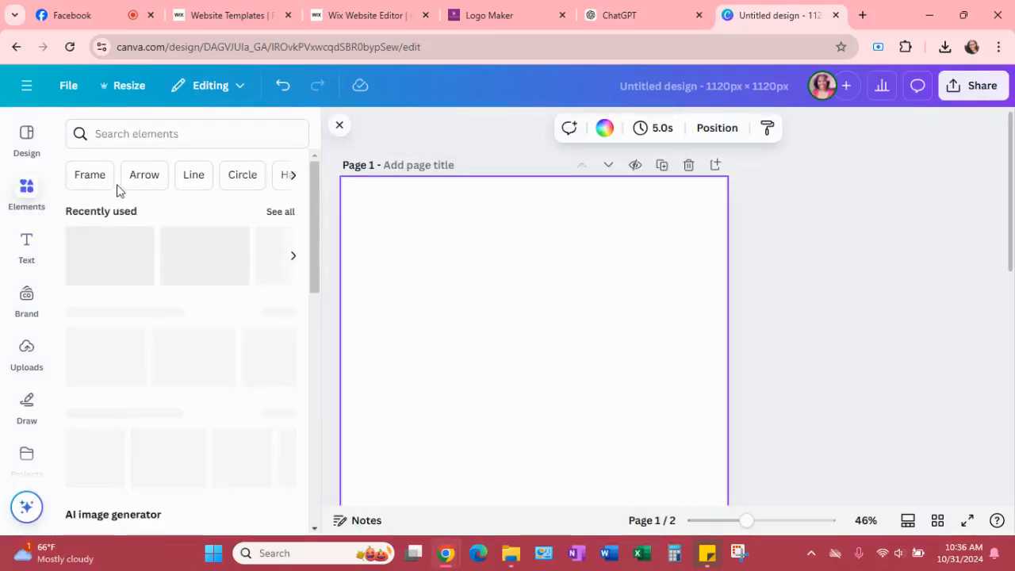
{"action": "left_click", "coordinate": [157, 135]}
{"action": "type", "text": "cleaning"}
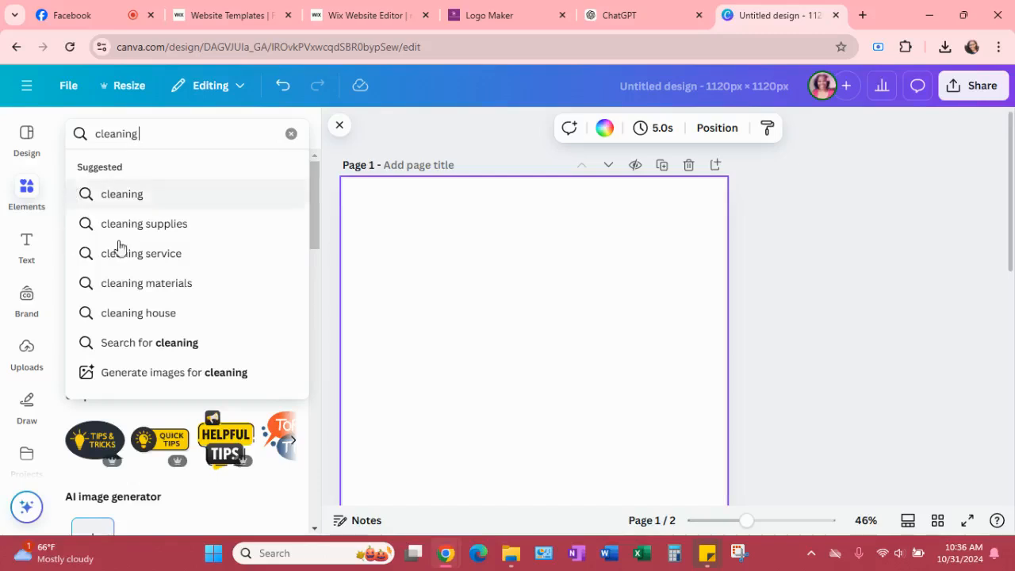
{"action": "left_click", "coordinate": [158, 253]}
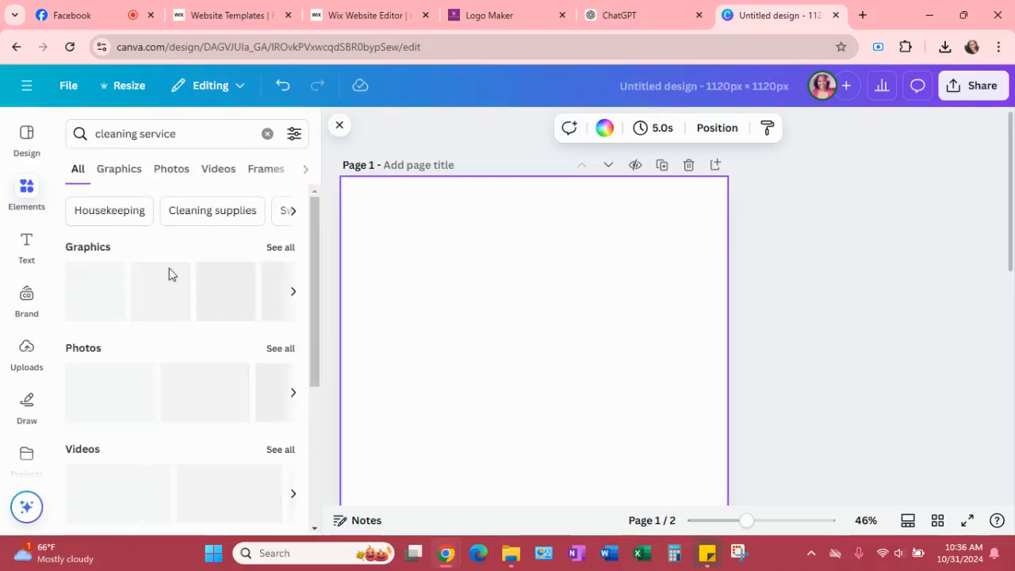
{"action": "left_click", "coordinate": [173, 170]}
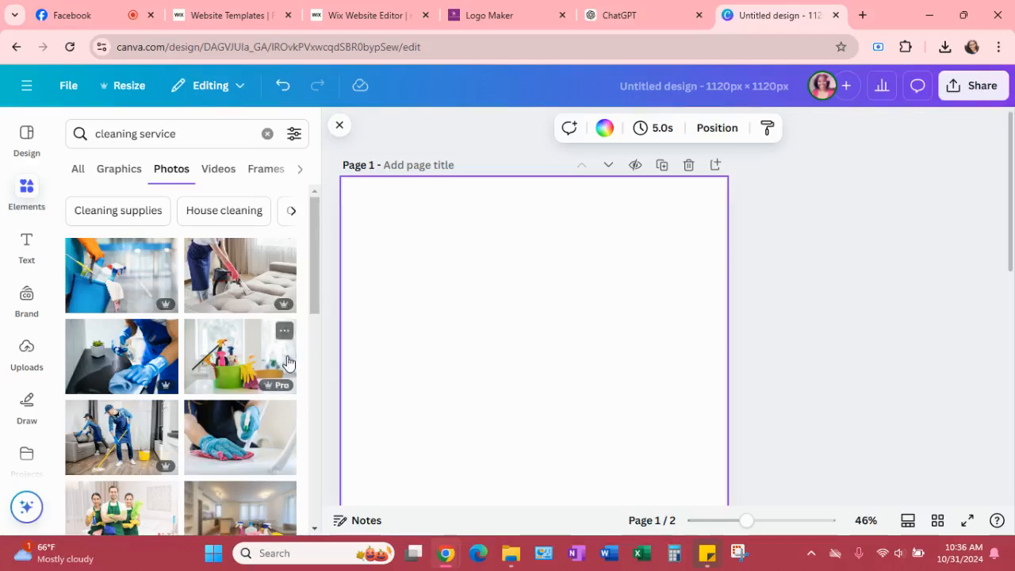
{"action": "left_click_drag", "start_coordinate": [108, 278], "coordinate": [348, 307]}
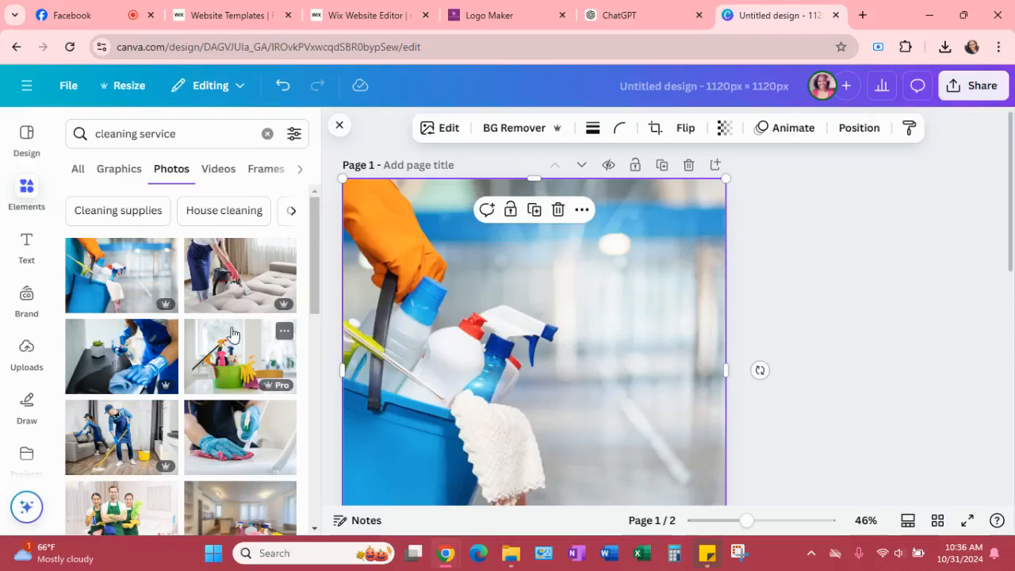
Add a second page and fill it with the photo of a blue brush surrounded by round cleaning icons
{"action": "scroll", "coordinate": [250, 317], "scroll_direction": "down", "scroll_amount": 2}
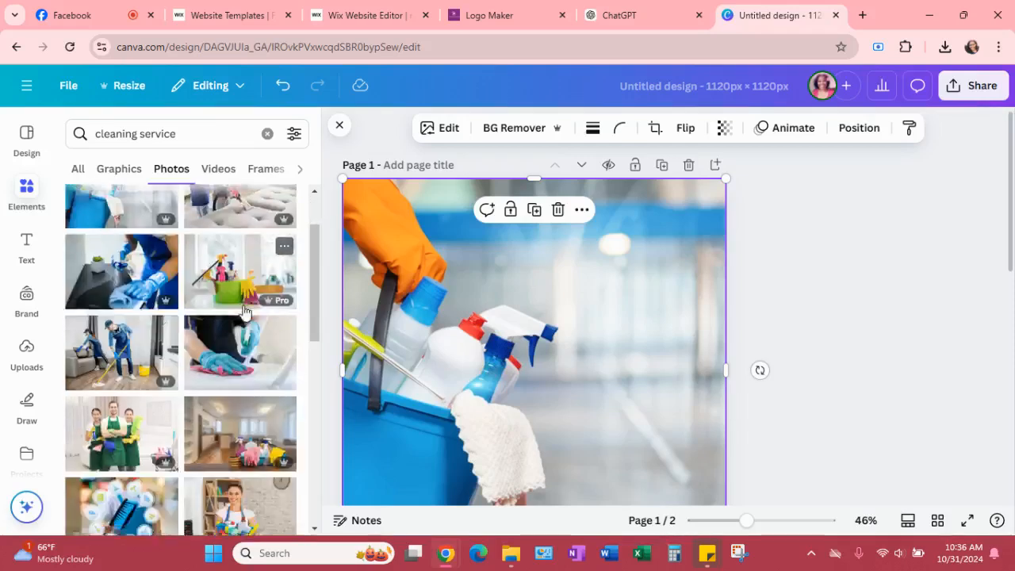
{"action": "scroll", "coordinate": [243, 317], "scroll_direction": "down", "scroll_amount": 1}
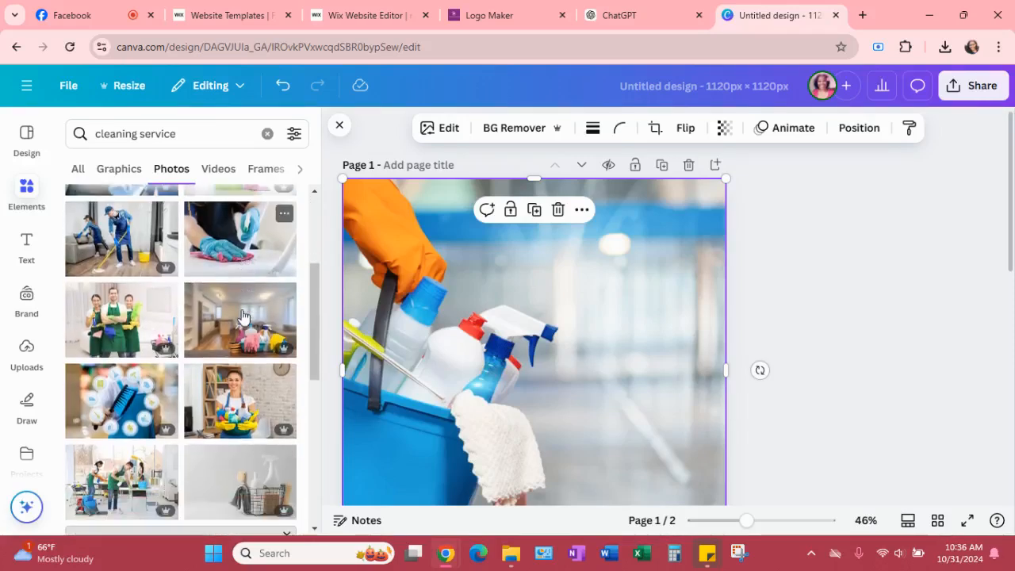
{"action": "scroll", "coordinate": [243, 317], "scroll_direction": "down", "scroll_amount": 1}
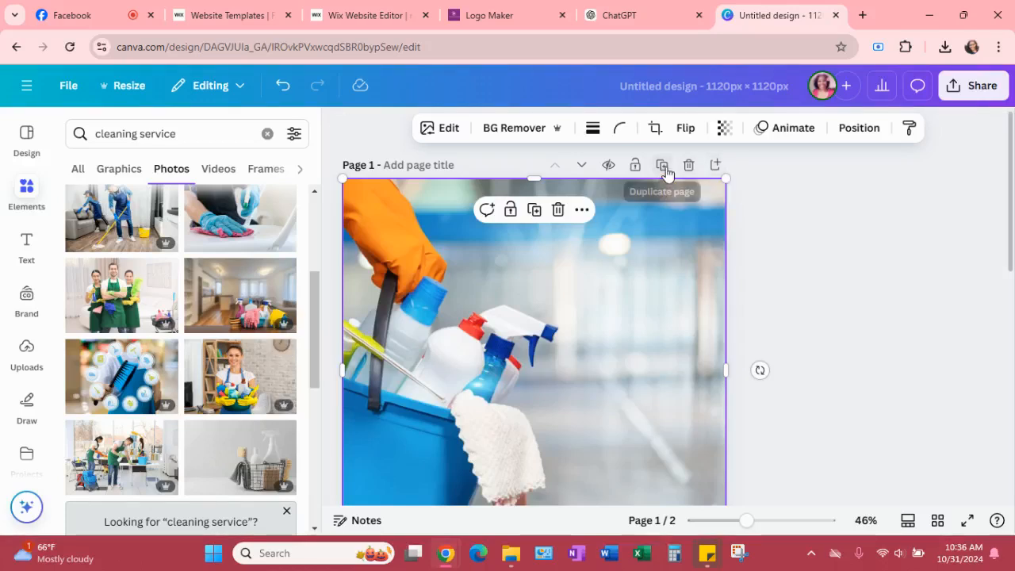
{"action": "left_click", "coordinate": [715, 164]}
{"action": "left_click_drag", "start_coordinate": [121, 376], "coordinate": [701, 354]}
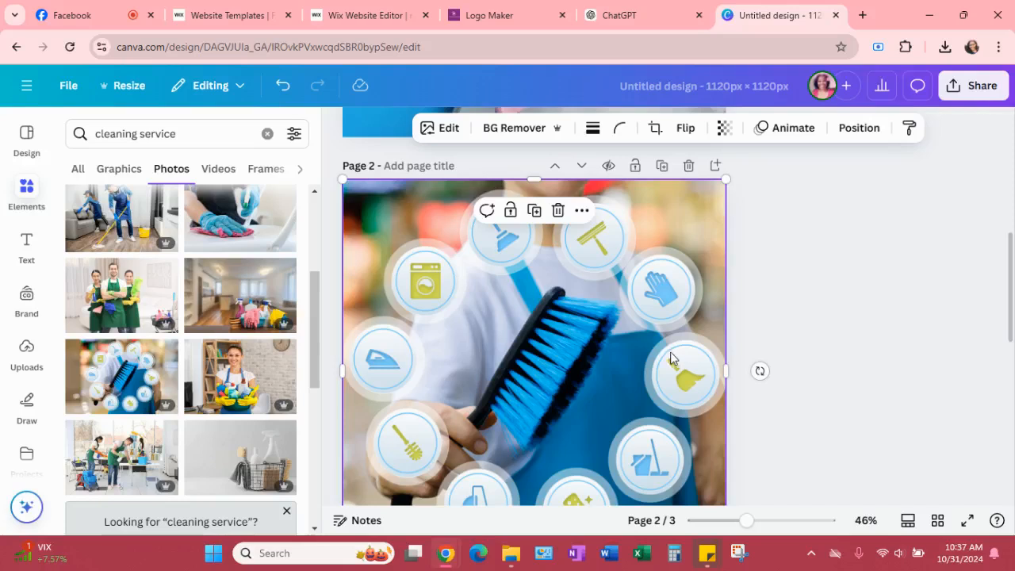
Add a third page and fill it with the photo of teal gloves and cleaning supplies on dark wood
{"action": "scroll", "coordinate": [684, 342], "scroll_direction": "down", "scroll_amount": 1}
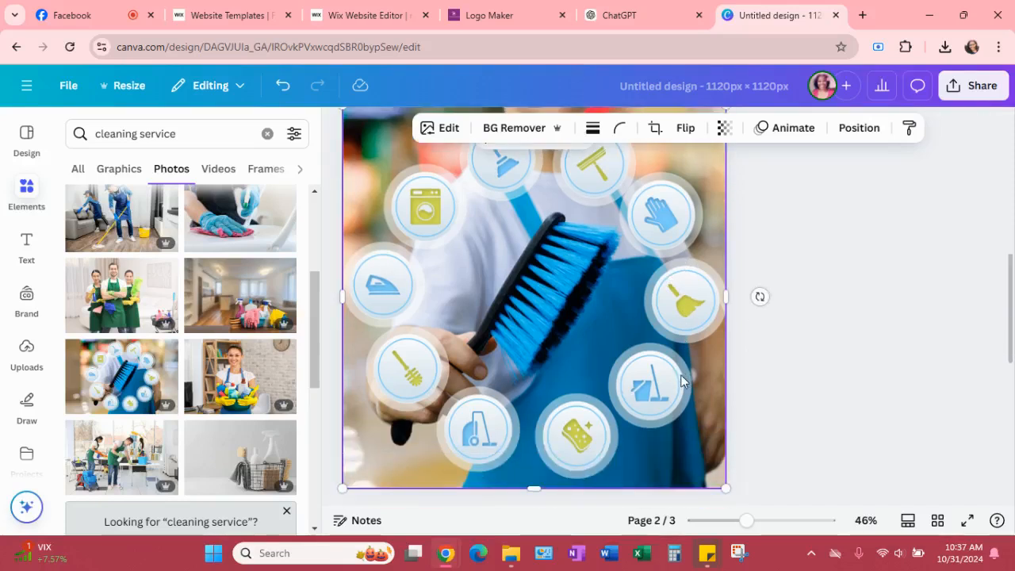
{"action": "scroll", "coordinate": [676, 379], "scroll_direction": "up", "scroll_amount": 1}
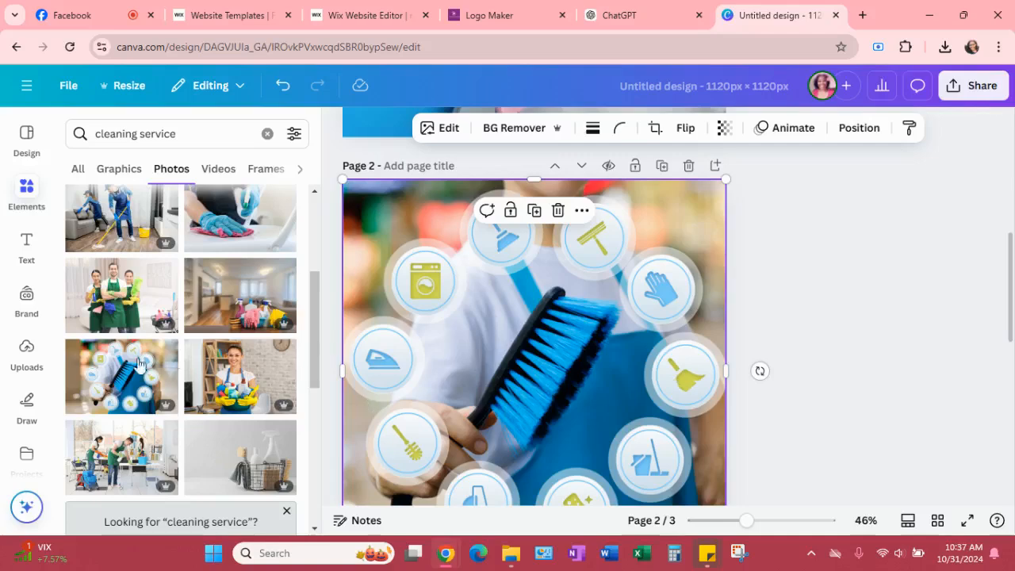
{"action": "scroll", "coordinate": [119, 361], "scroll_direction": "down", "scroll_amount": 1}
{"action": "scroll", "coordinate": [145, 360], "scroll_direction": "down", "scroll_amount": 6}
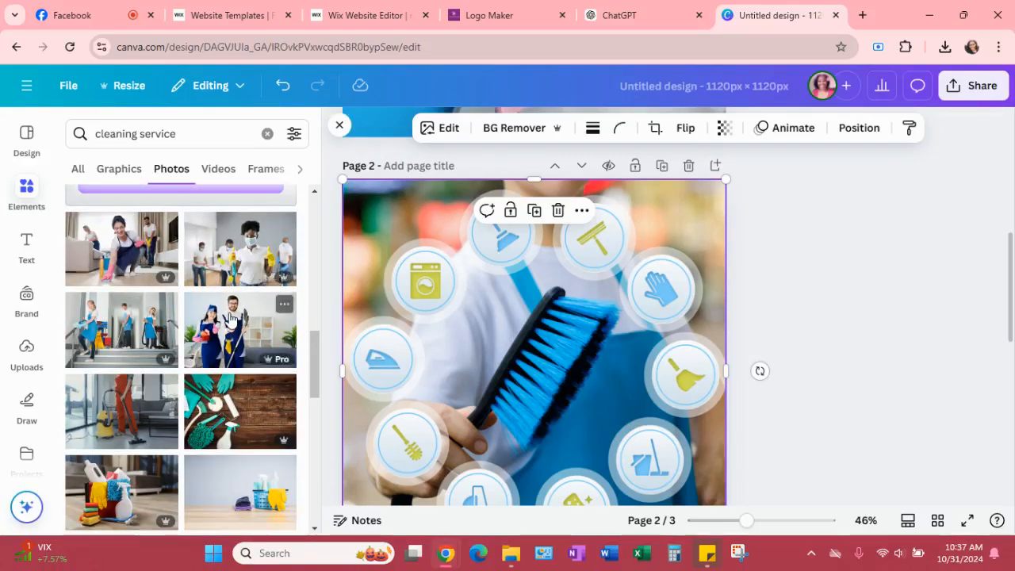
{"action": "scroll", "coordinate": [231, 320], "scroll_direction": "down", "scroll_amount": 1}
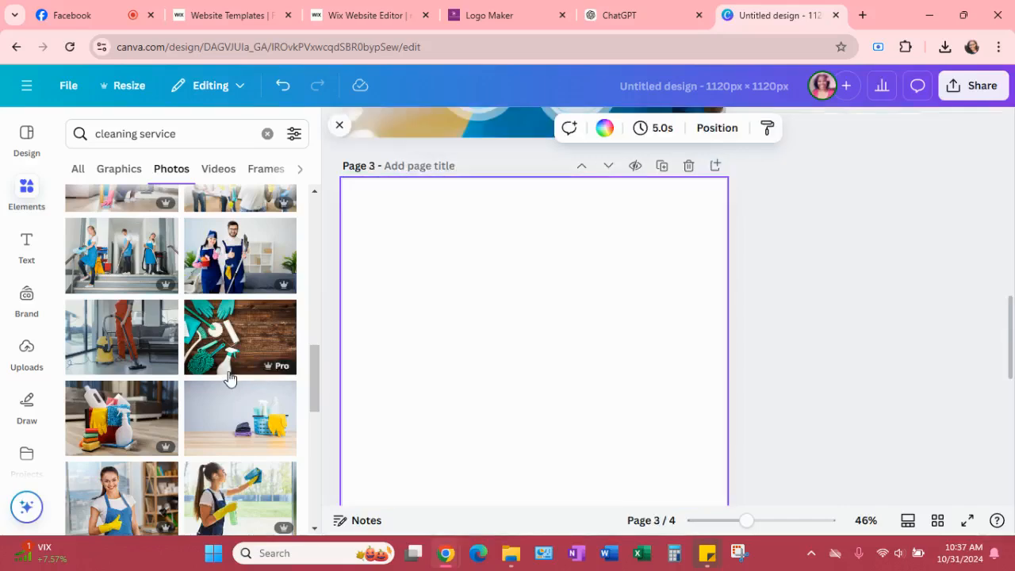
{"action": "left_click_drag", "start_coordinate": [219, 347], "coordinate": [374, 340]}
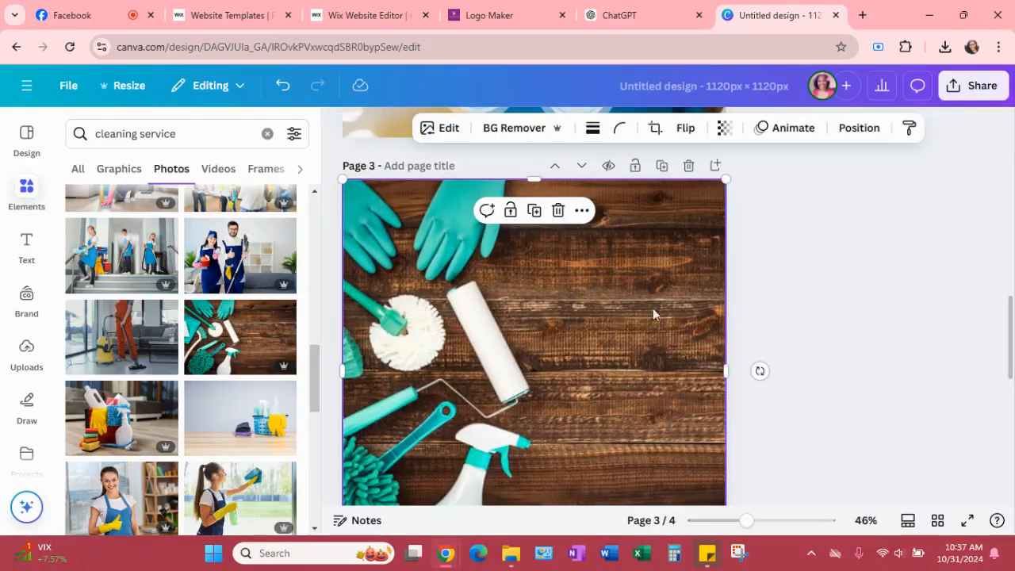
Download only page 3, the teal gloves and cleaning supplies photo, as a PNG
{"action": "scroll", "coordinate": [840, 303], "scroll_direction": "down", "scroll_amount": 2}
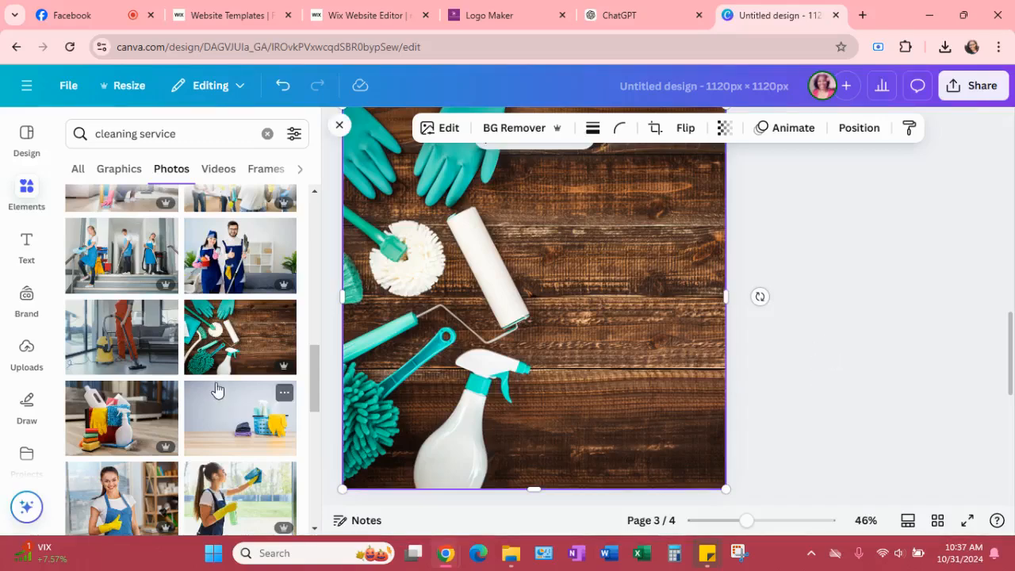
{"action": "scroll", "coordinate": [215, 389], "scroll_direction": "down", "scroll_amount": 2}
{"action": "scroll", "coordinate": [597, 371], "scroll_direction": "up", "scroll_amount": 2}
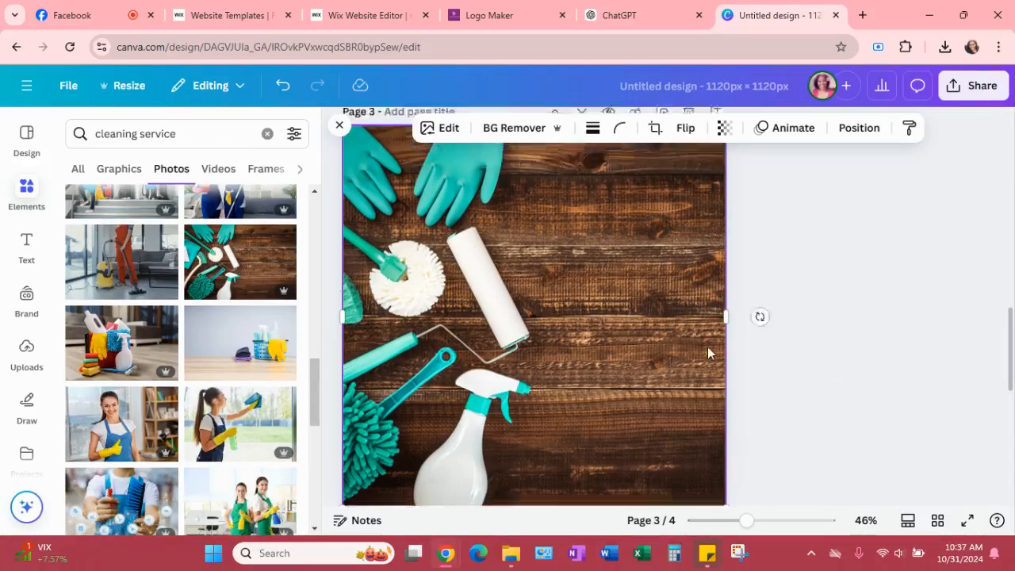
{"action": "left_click", "coordinate": [974, 85]}
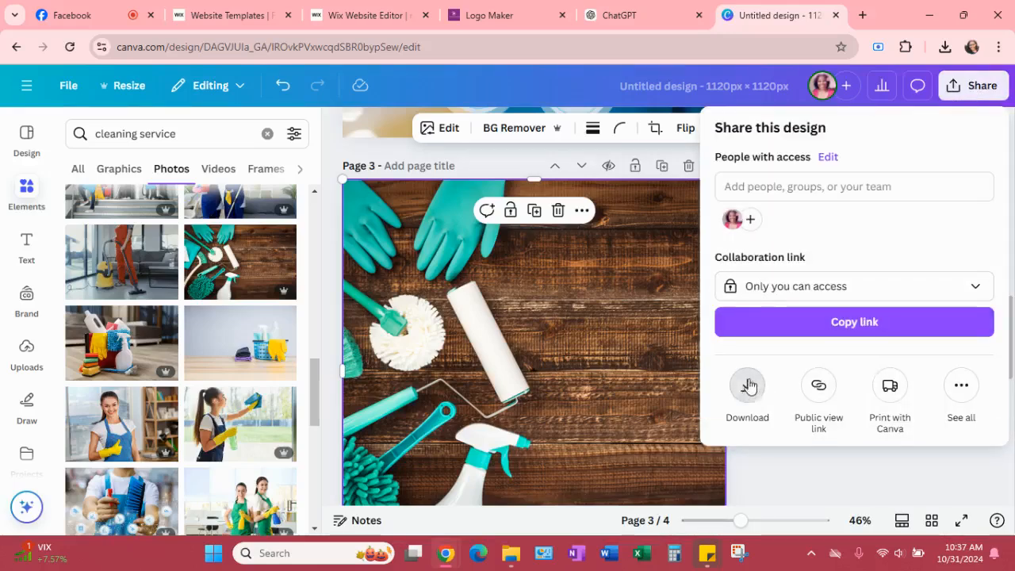
{"action": "left_click", "coordinate": [748, 388]}
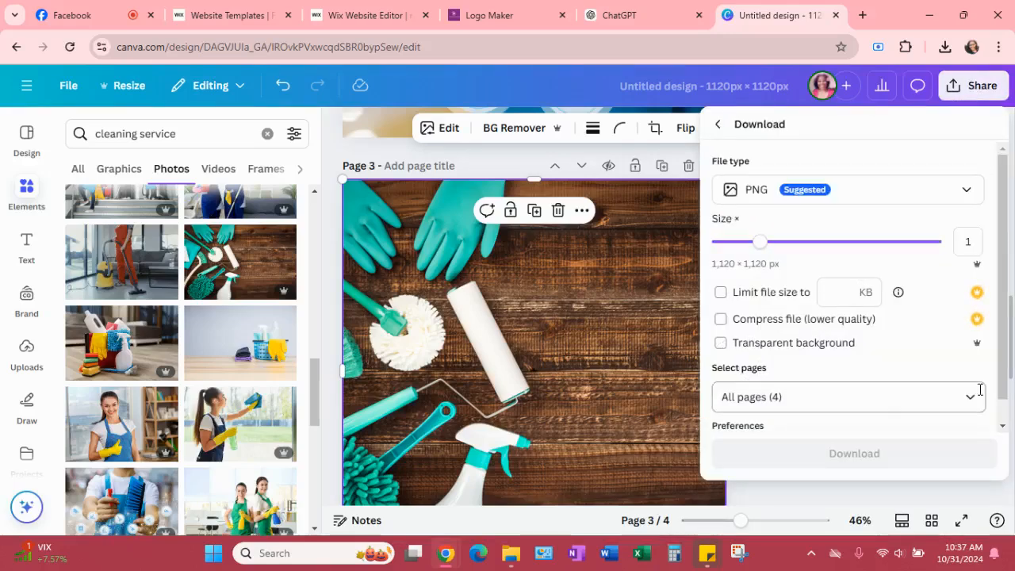
{"action": "scroll", "coordinate": [952, 349], "scroll_direction": "down", "scroll_amount": 2}
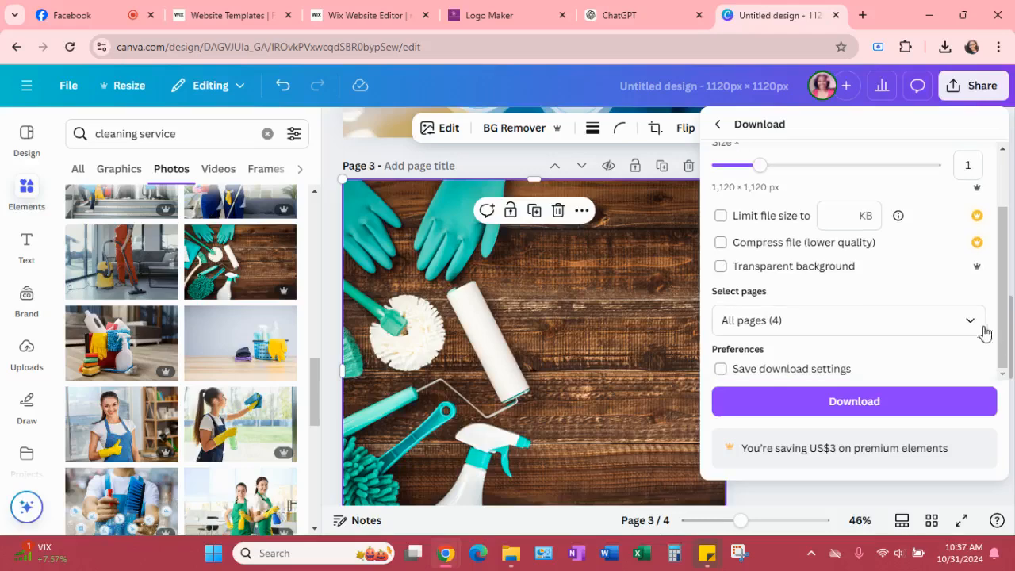
{"action": "left_click", "coordinate": [923, 322]}
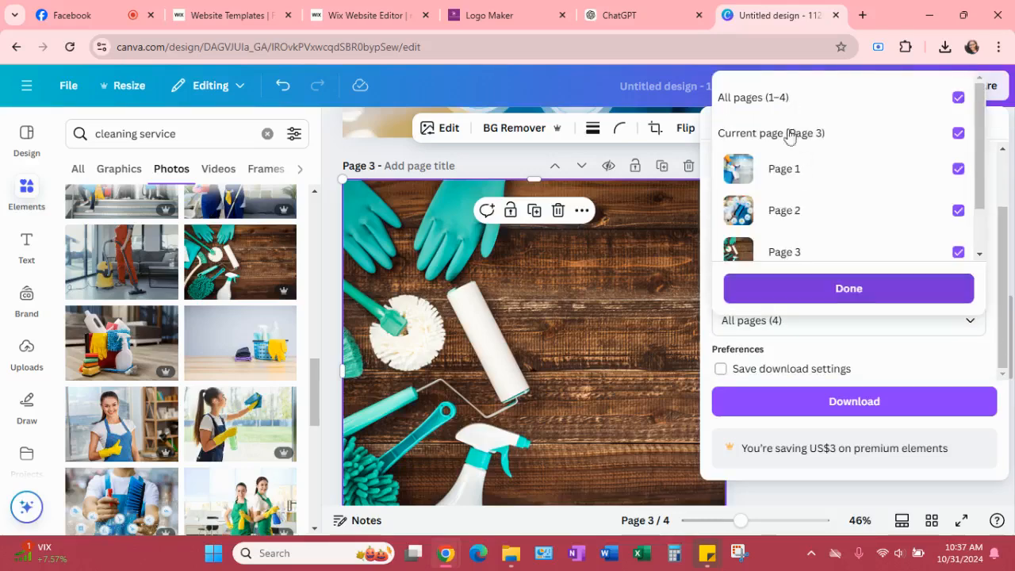
{"action": "left_click", "coordinate": [783, 97]}
{"action": "left_click", "coordinate": [782, 251]}
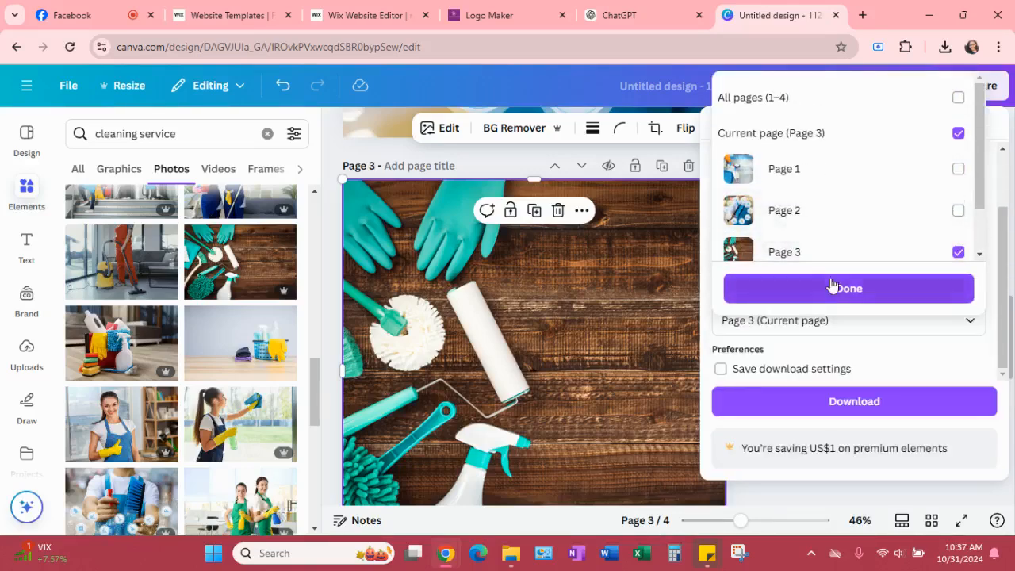
{"action": "left_click", "coordinate": [835, 290]}
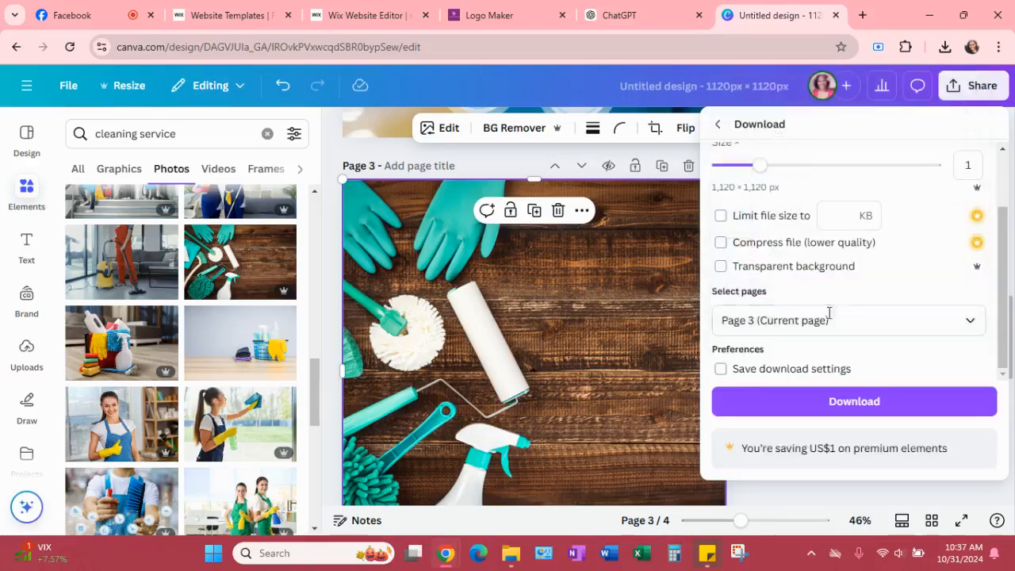
{"action": "left_click", "coordinate": [840, 401]}
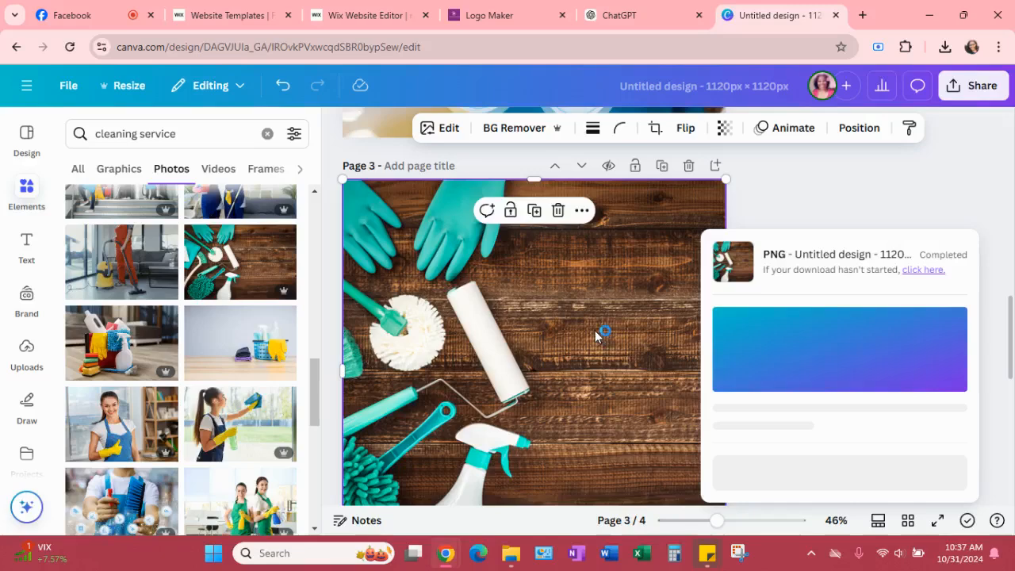
Switch to the Wix editor and open the background options for the strip in the home page's Intro section
{"action": "left_click", "coordinate": [353, 15]}
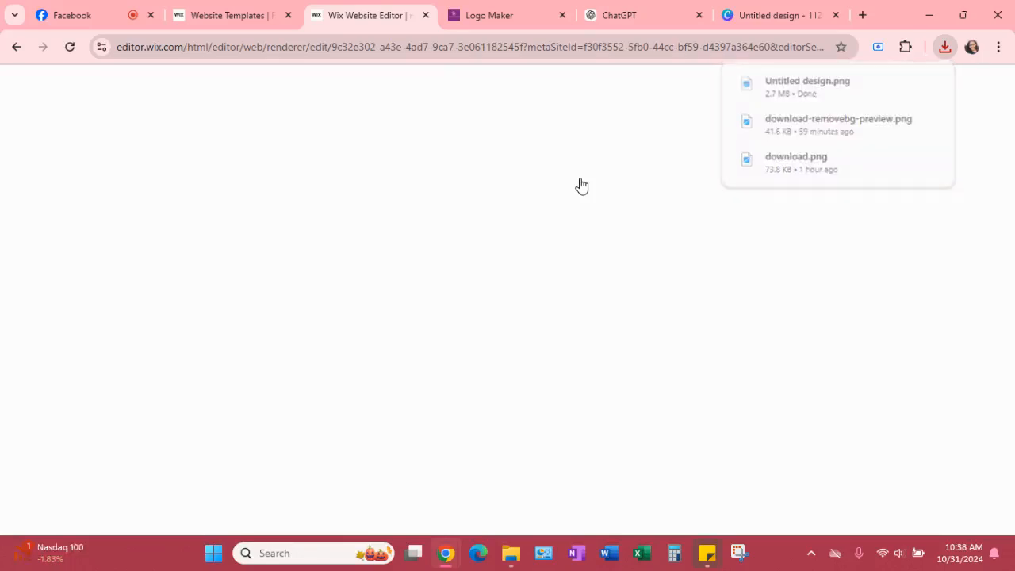
{"action": "left_click", "coordinate": [582, 185]}
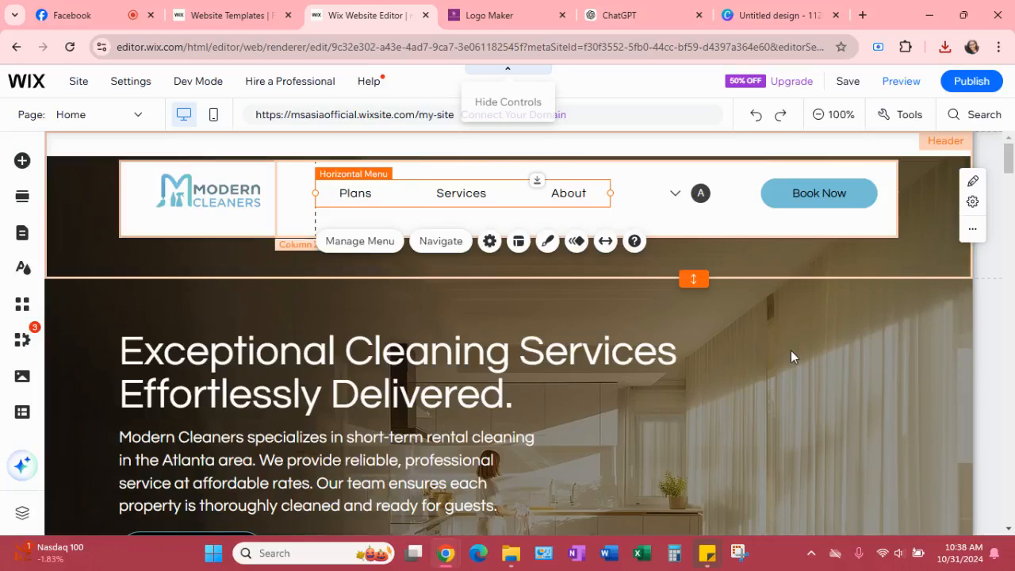
{"action": "left_click", "coordinate": [817, 314]}
{"action": "scroll", "coordinate": [817, 314], "scroll_direction": "down", "scroll_amount": 2}
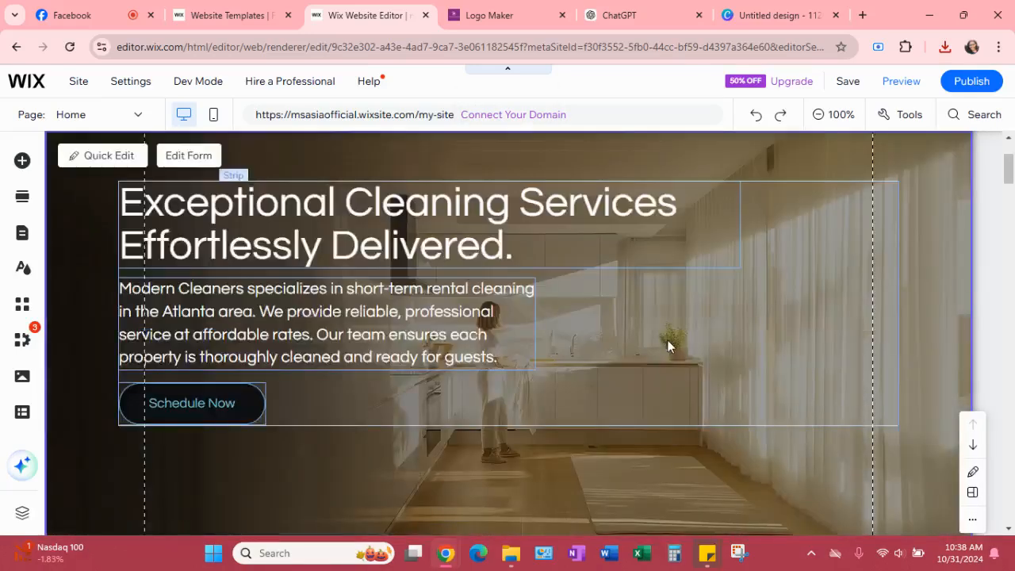
{"action": "scroll", "coordinate": [512, 309], "scroll_direction": "up", "scroll_amount": 1}
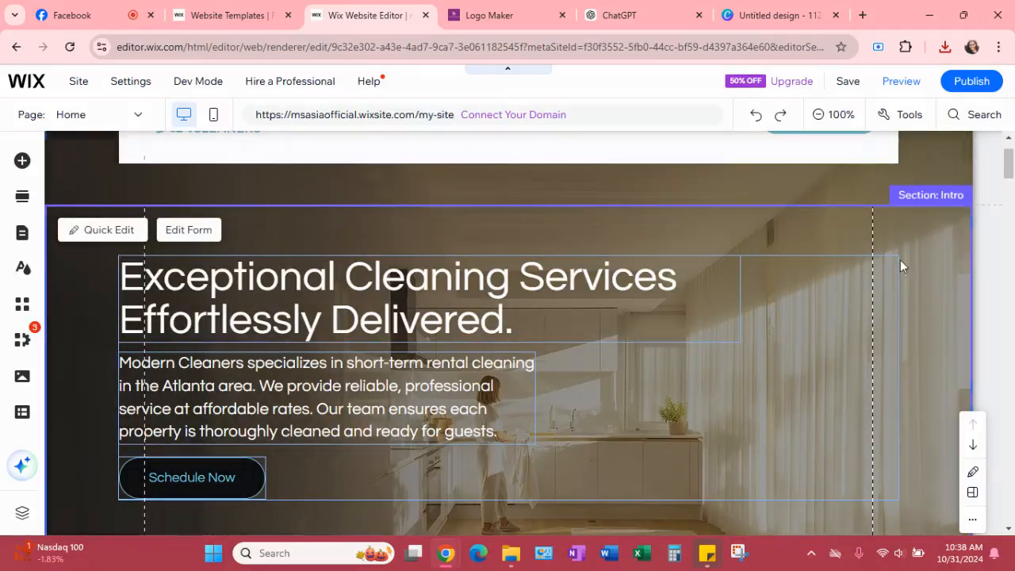
{"action": "left_click", "coordinate": [900, 267]}
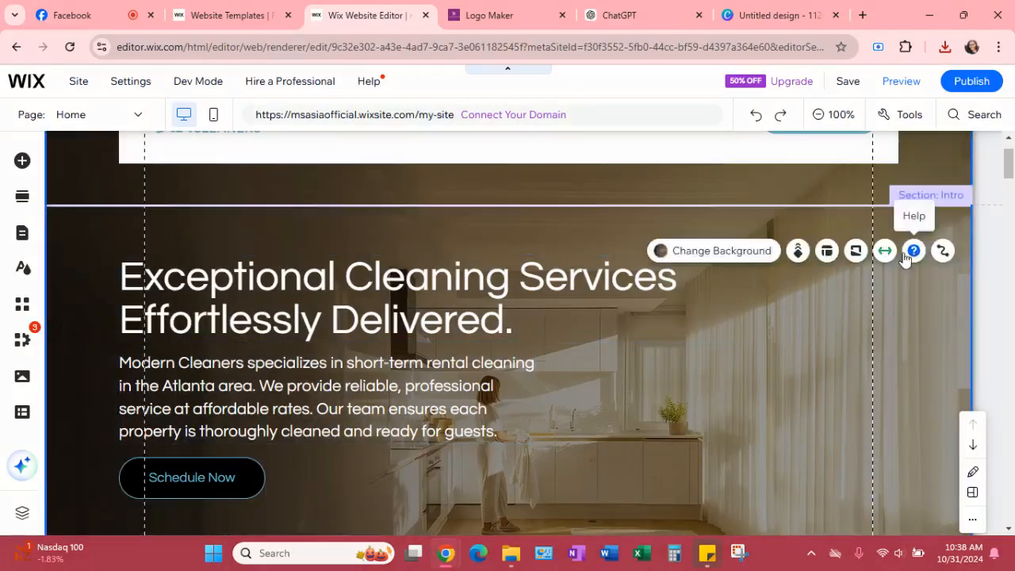
{"action": "left_click", "coordinate": [737, 253]}
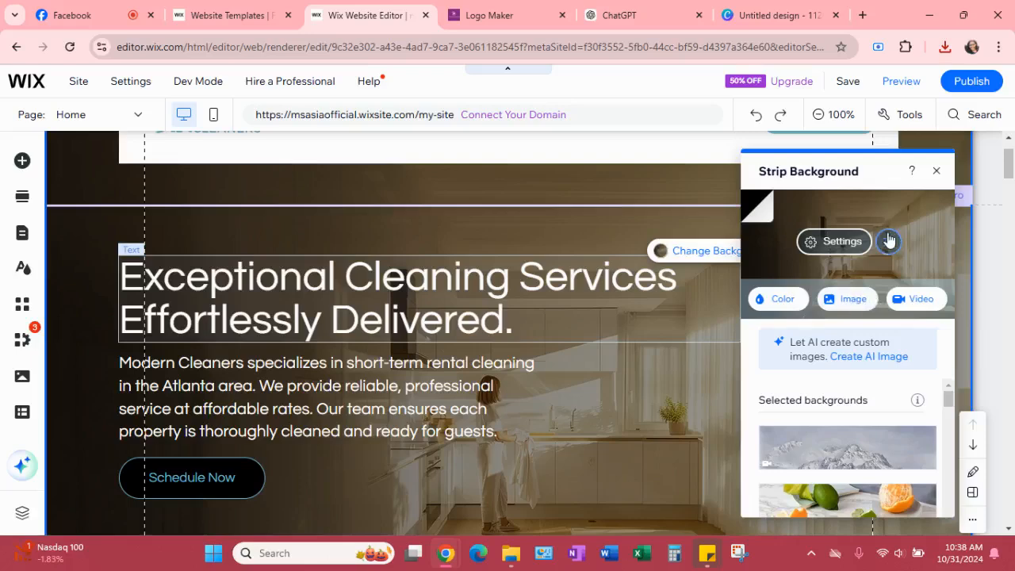
Upload Untitled design.png from the Downloads folder through the strip's background image chooser
{"action": "left_click", "coordinate": [855, 304]}
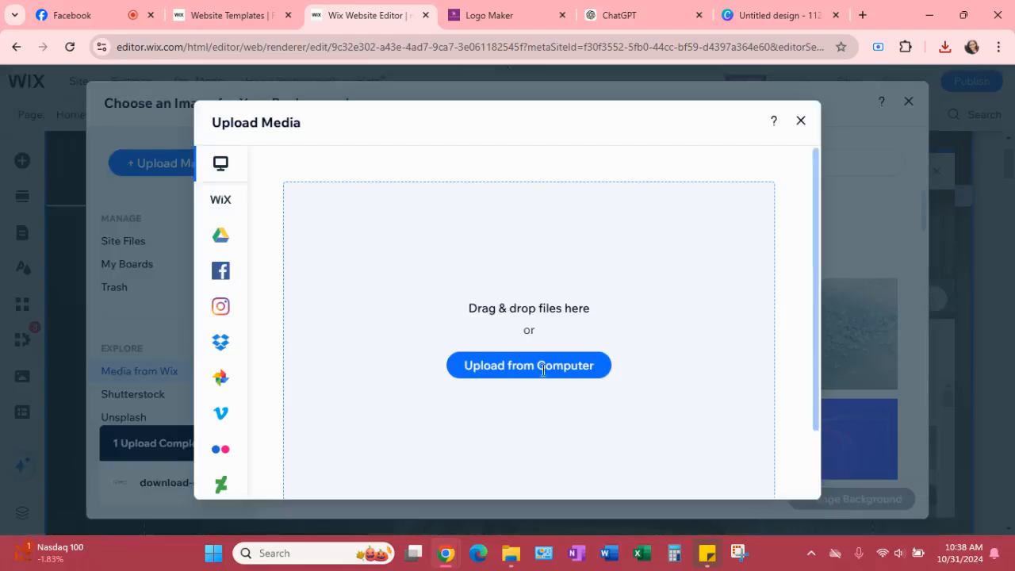
{"action": "left_click", "coordinate": [517, 384]}
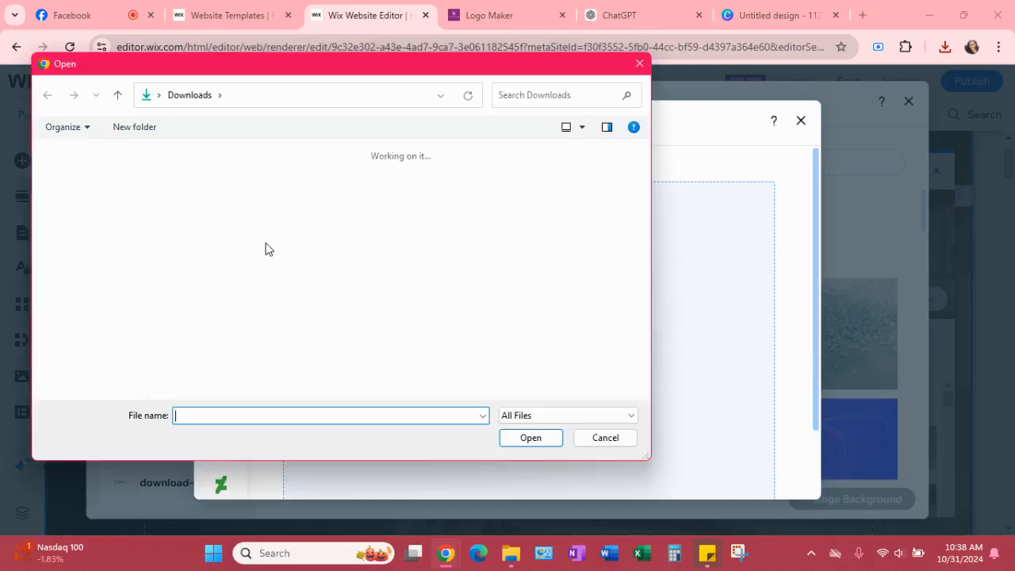
{"action": "double_click", "coordinate": [203, 213]}
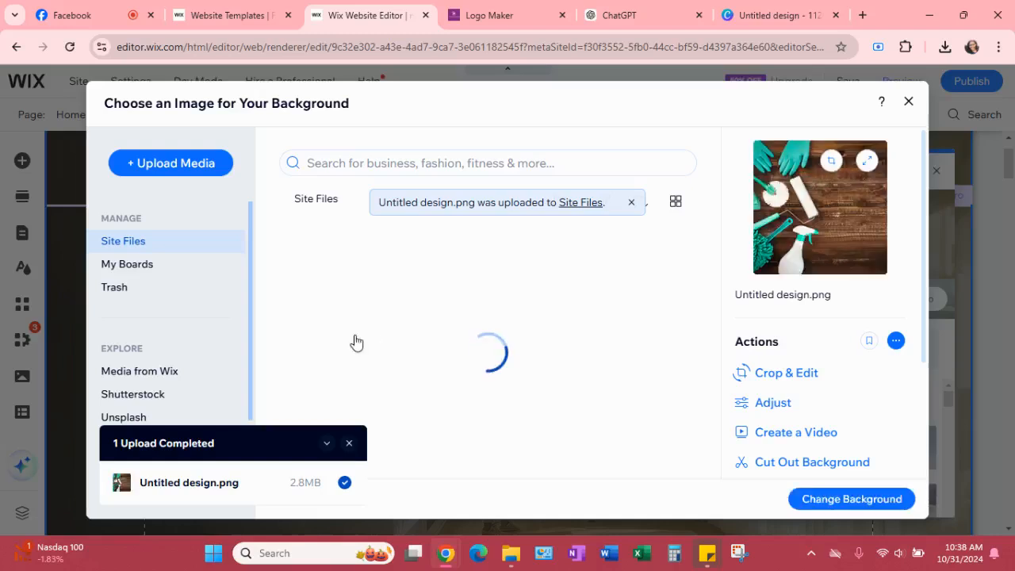
Look through My Boards, search Media from Wix for "cleaning business", and open the Shutterstock image collection
{"action": "left_click", "coordinate": [133, 268]}
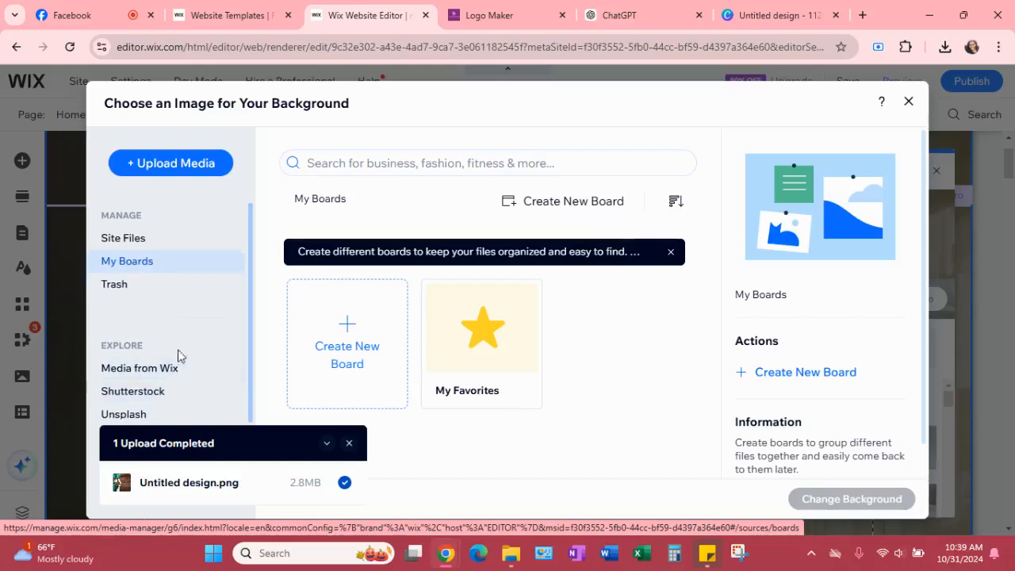
{"action": "scroll", "coordinate": [175, 380], "scroll_direction": "down", "scroll_amount": 1}
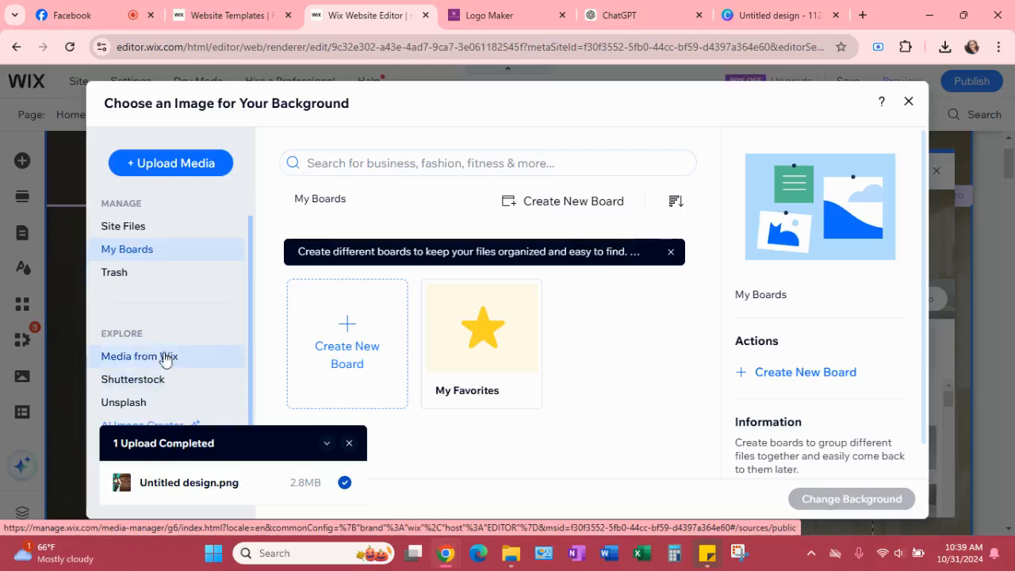
{"action": "left_click", "coordinate": [161, 357]}
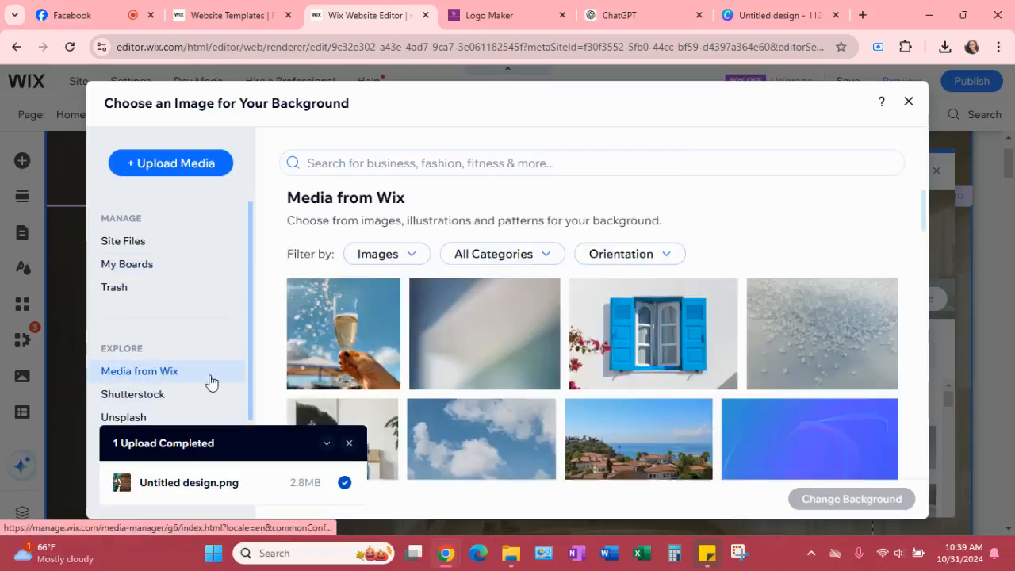
{"action": "left_click", "coordinate": [397, 158]}
{"action": "type", "text": "cleaning business"}
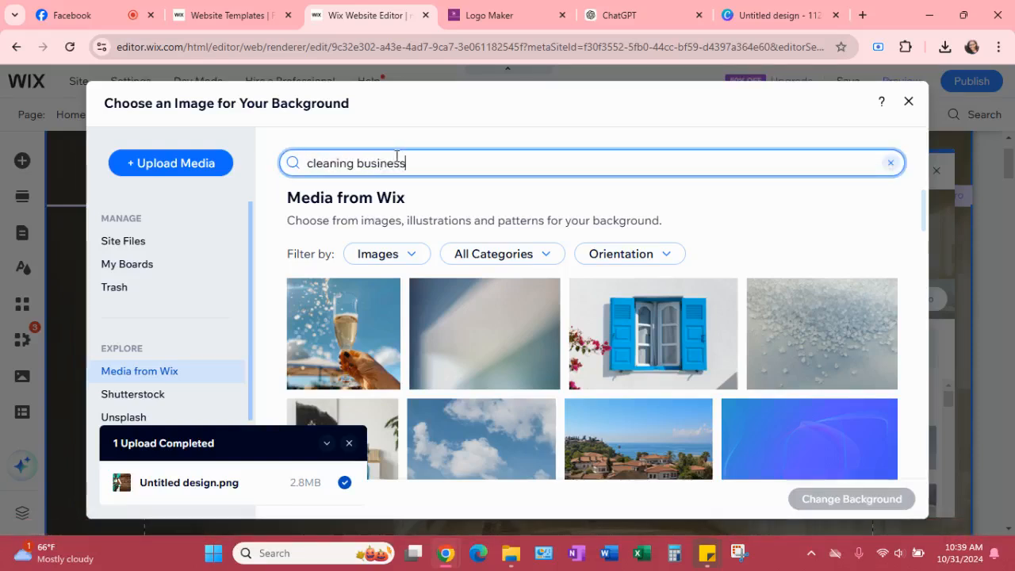
{"action": "key", "text": "Return"}
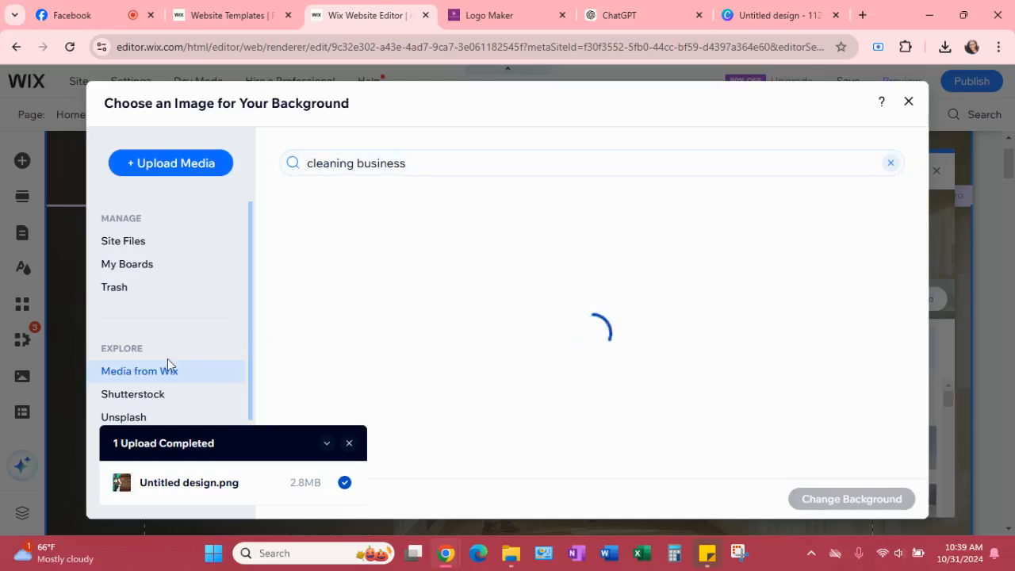
{"action": "left_click", "coordinate": [143, 402]}
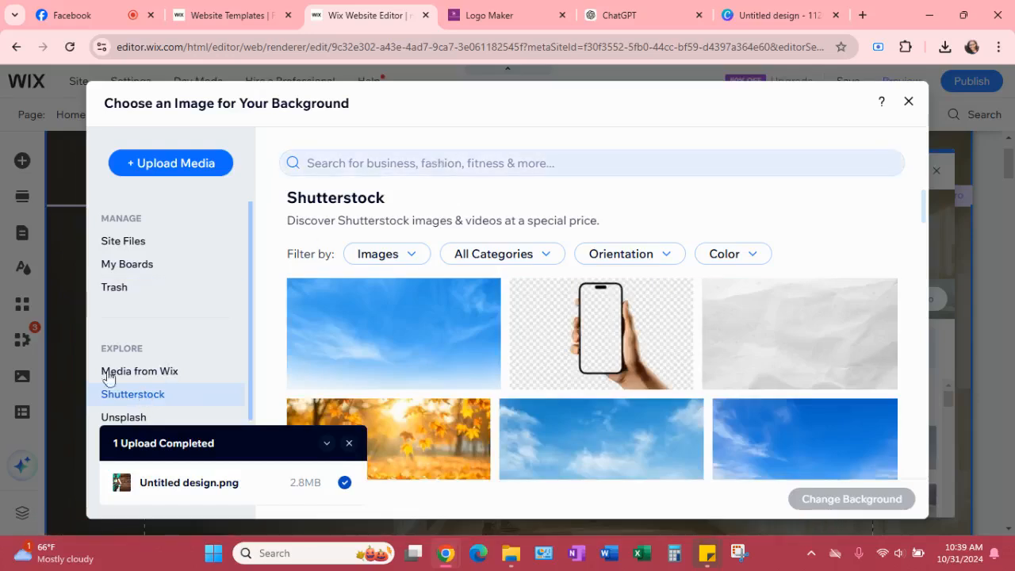
Return to Media from Wix, repeat the "cleaning business" search, and examine the images for a suitable Intro background
{"action": "left_click", "coordinate": [147, 372]}
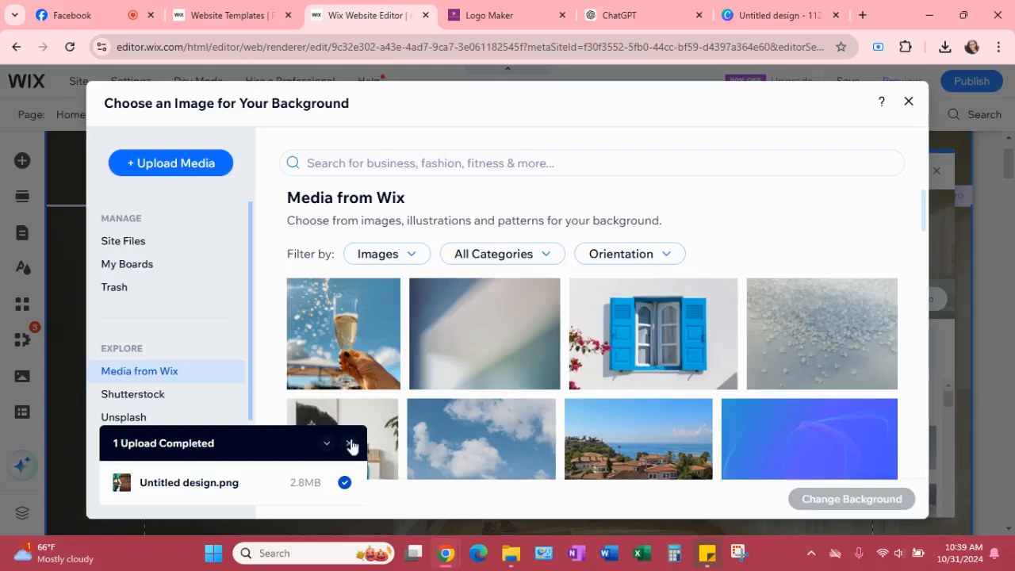
{"action": "left_click", "coordinate": [424, 162]}
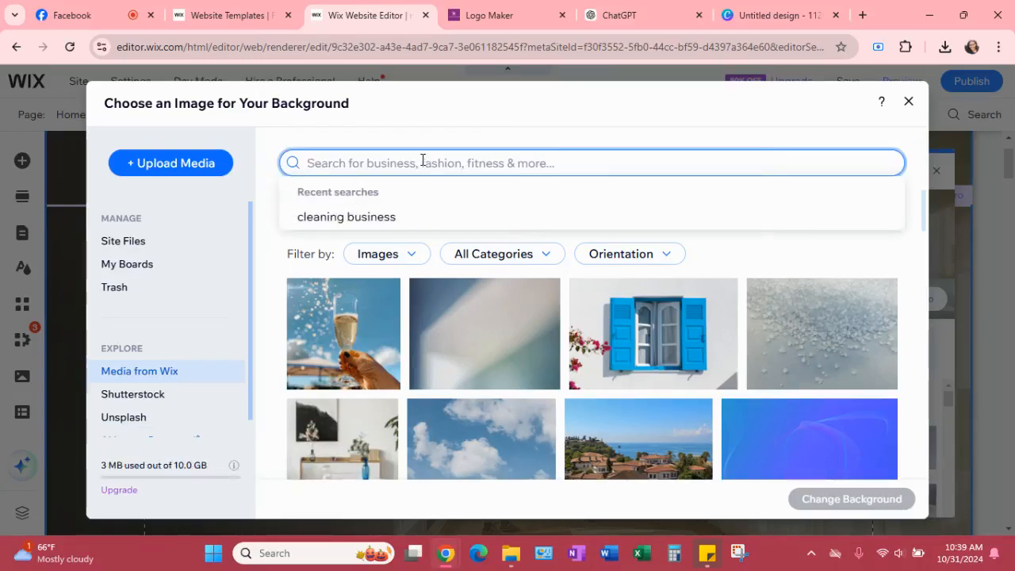
{"action": "type", "text": "clea"}
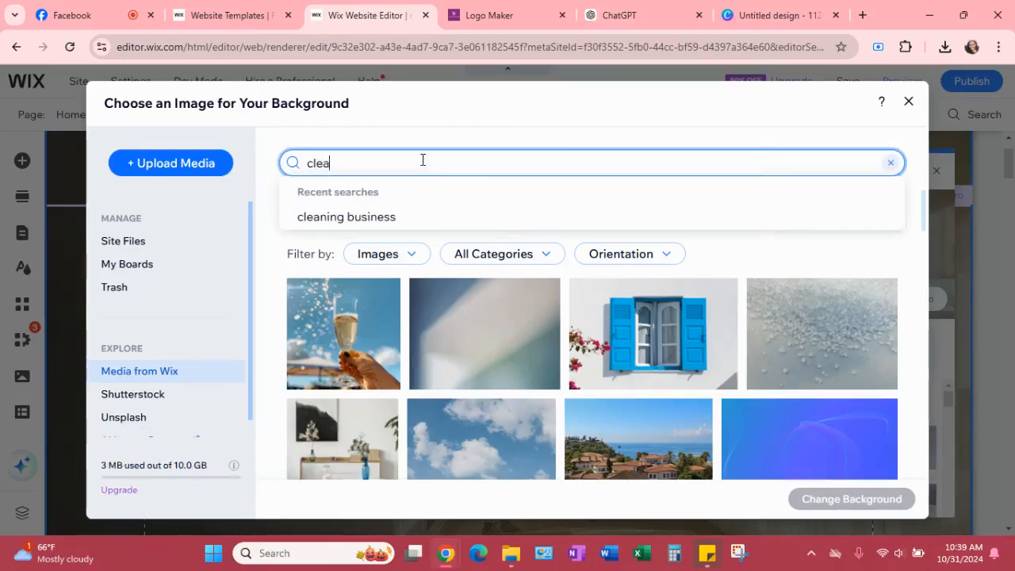
{"action": "left_click", "coordinate": [352, 216]}
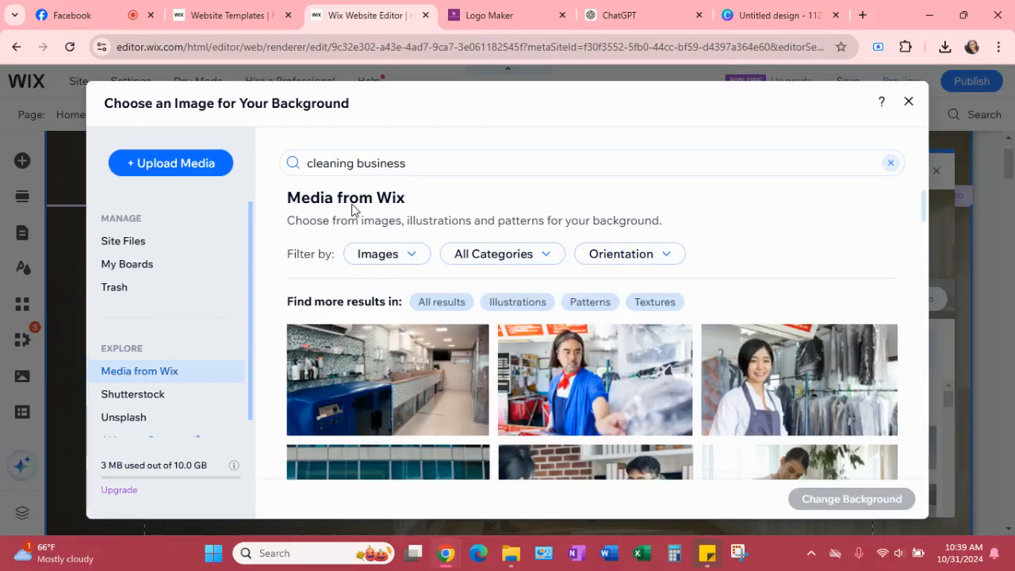
{"action": "scroll", "coordinate": [510, 339], "scroll_direction": "down", "scroll_amount": 2}
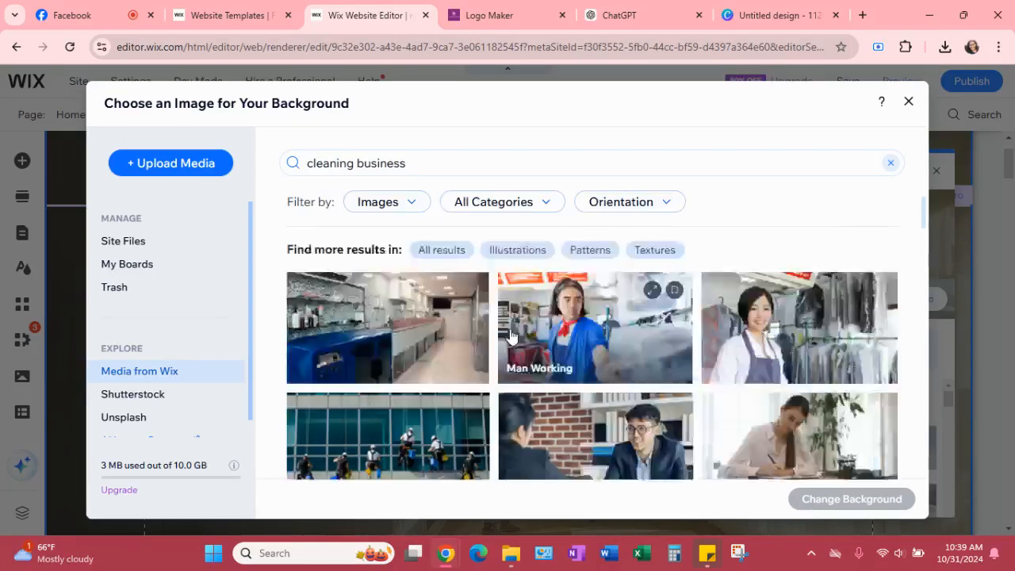
{"action": "scroll", "coordinate": [509, 340], "scroll_direction": "down", "scroll_amount": 1}
{"action": "scroll", "coordinate": [499, 345], "scroll_direction": "down", "scroll_amount": 3}
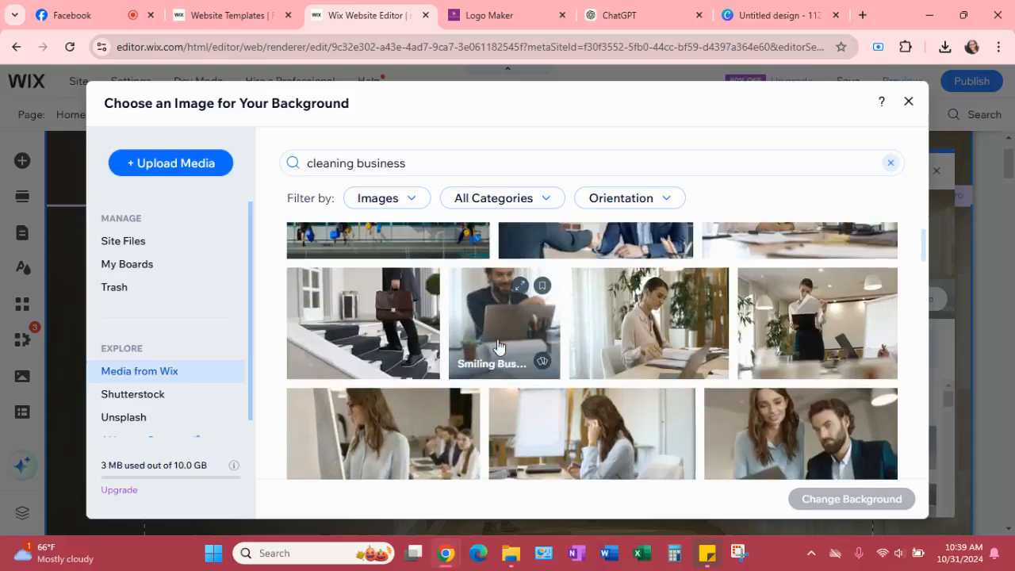
{"action": "scroll", "coordinate": [498, 346], "scroll_direction": "down", "scroll_amount": 7}
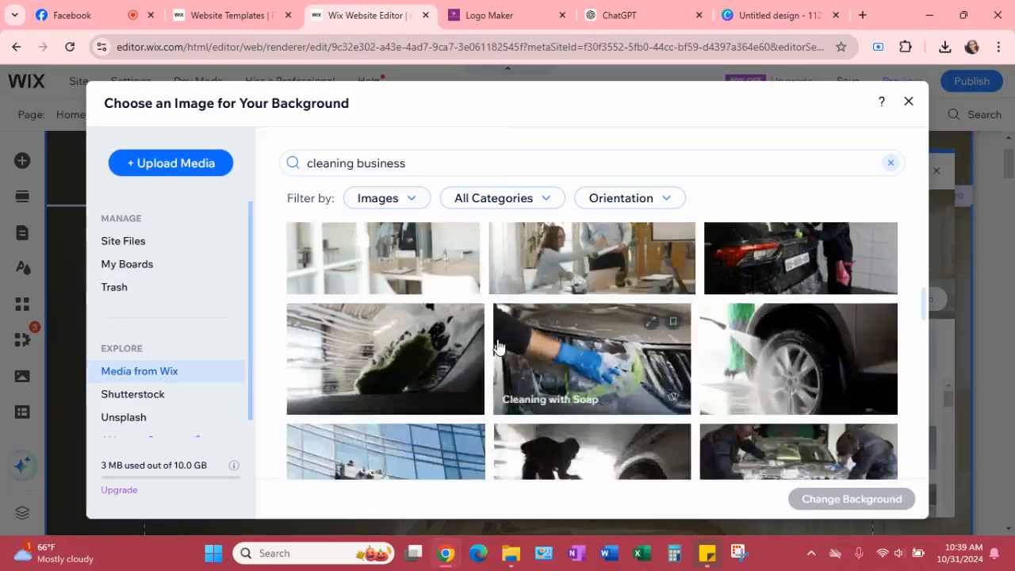
{"action": "scroll", "coordinate": [498, 346], "scroll_direction": "down", "scroll_amount": 3}
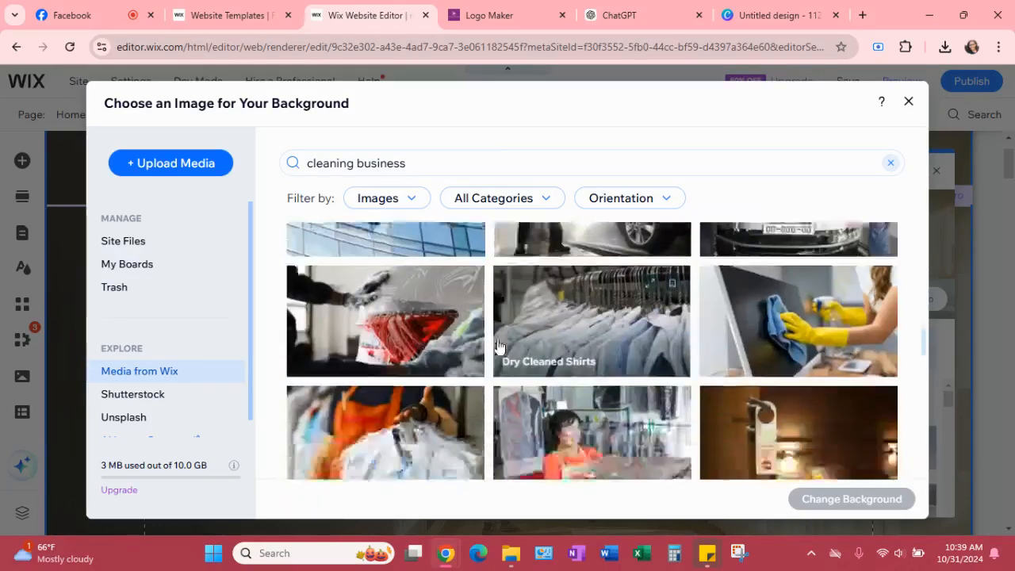
{"action": "scroll", "coordinate": [498, 346], "scroll_direction": "down", "scroll_amount": 6}
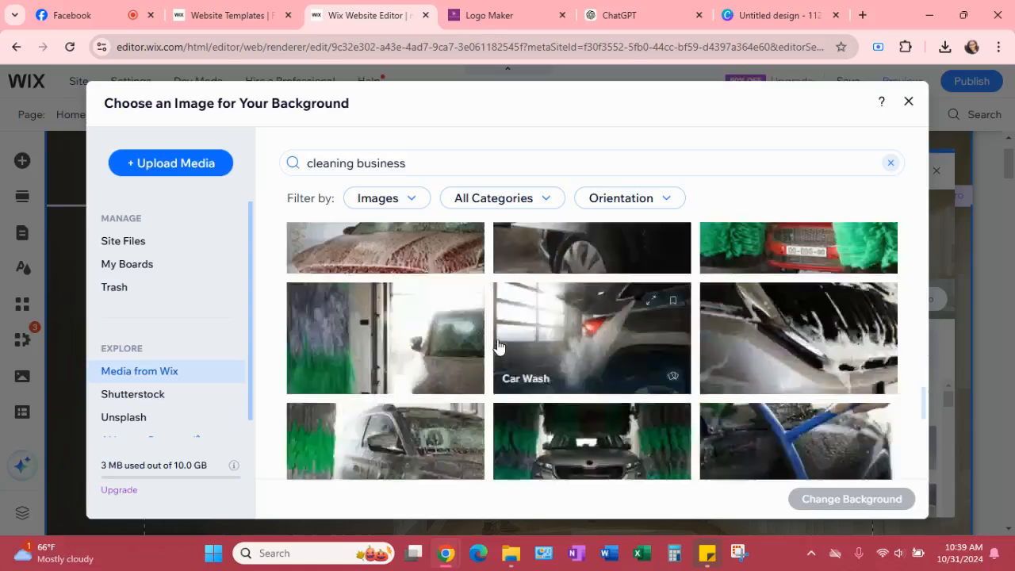
{"action": "scroll", "coordinate": [498, 346], "scroll_direction": "down", "scroll_amount": 5}
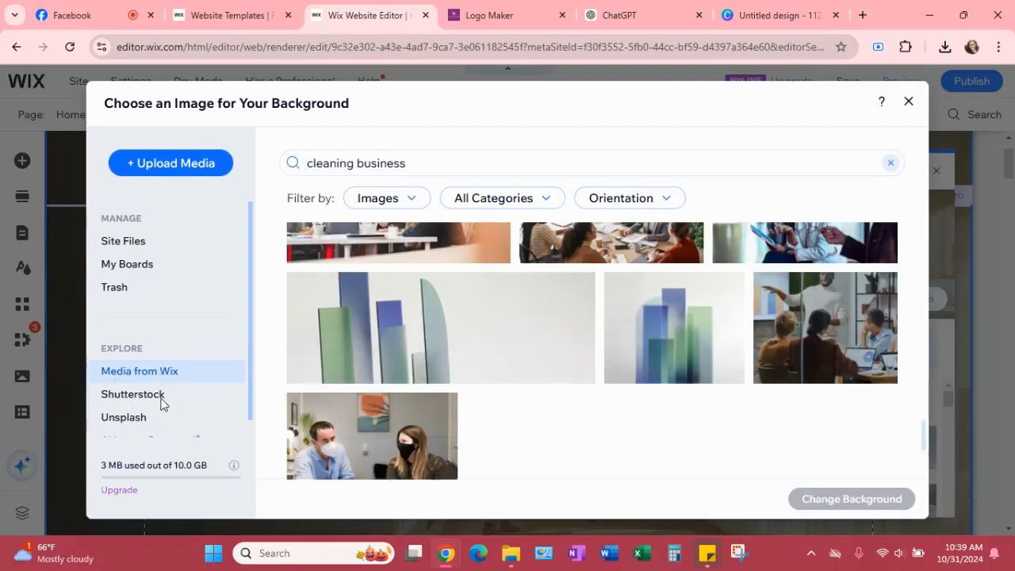
{"action": "scroll", "coordinate": [161, 397], "scroll_direction": "down", "scroll_amount": 1}
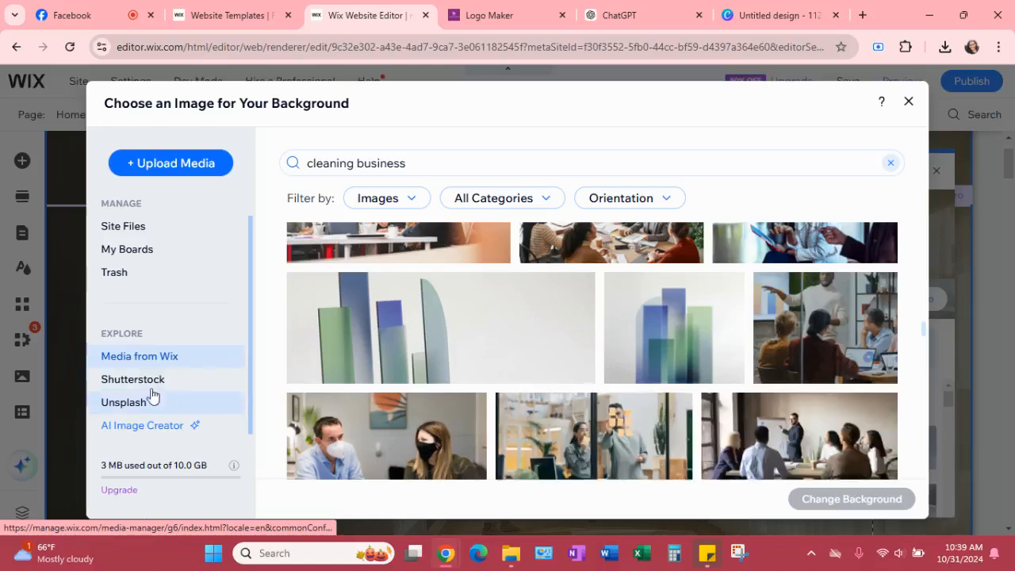
Search Shutterstock for "cleaning business" and examine the images for a suitable Intro background
{"action": "left_click", "coordinate": [158, 378]}
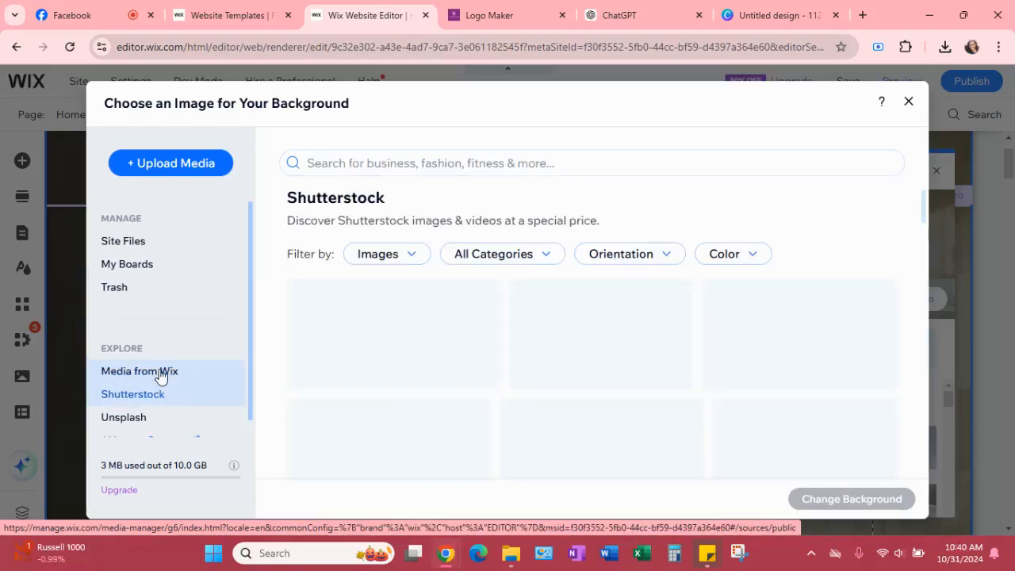
{"action": "left_click", "coordinate": [381, 164]}
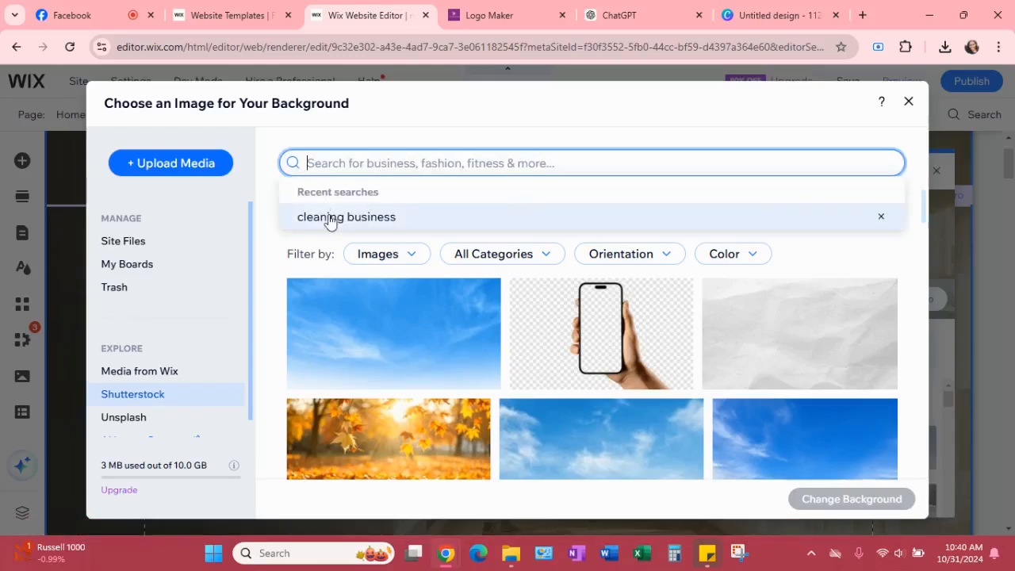
{"action": "left_click", "coordinate": [331, 219]}
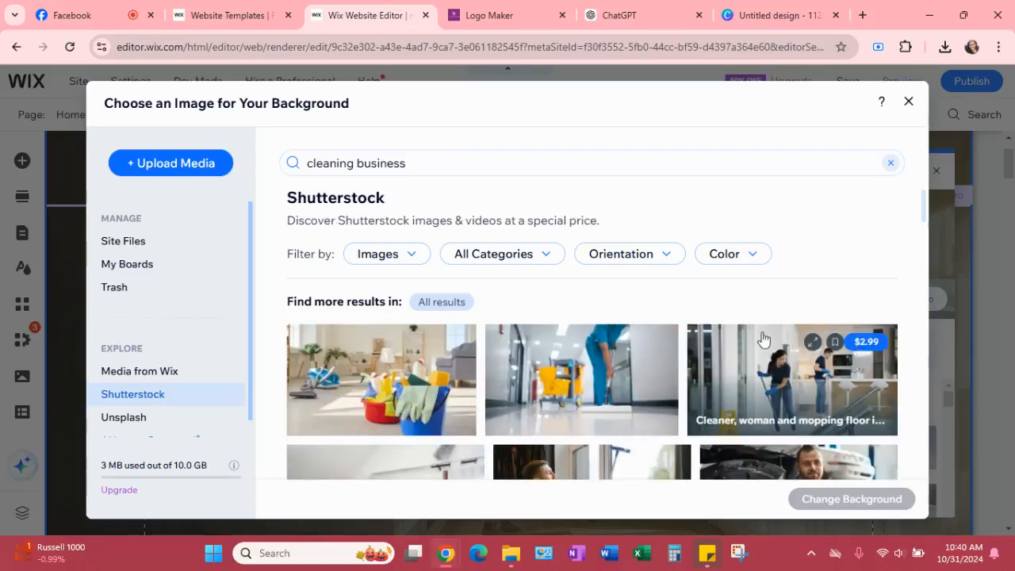
{"action": "scroll", "coordinate": [764, 338], "scroll_direction": "down", "scroll_amount": 2}
{"action": "scroll", "coordinate": [763, 338], "scroll_direction": "down", "scroll_amount": 1}
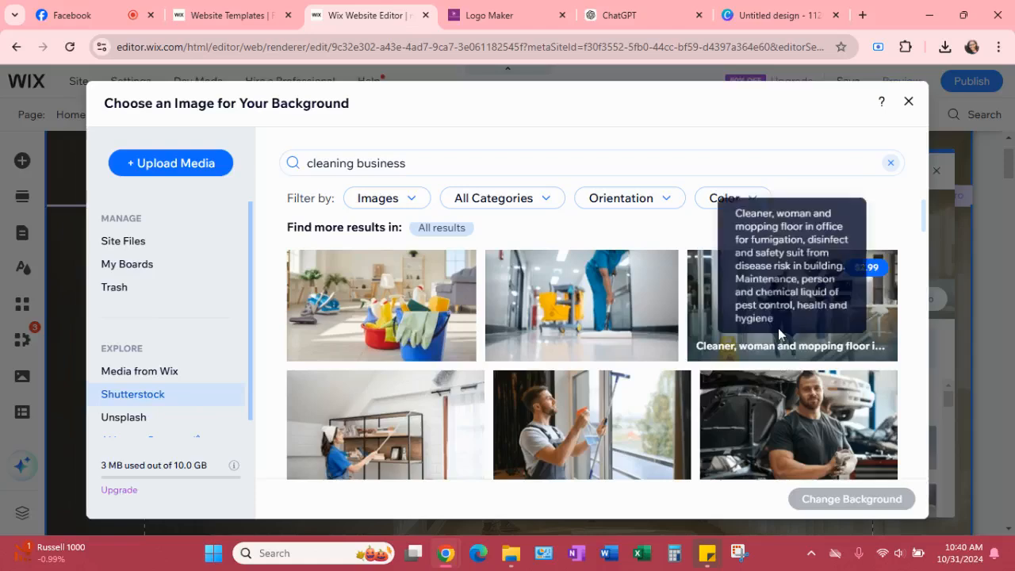
{"action": "scroll", "coordinate": [572, 427], "scroll_direction": "down", "scroll_amount": 2}
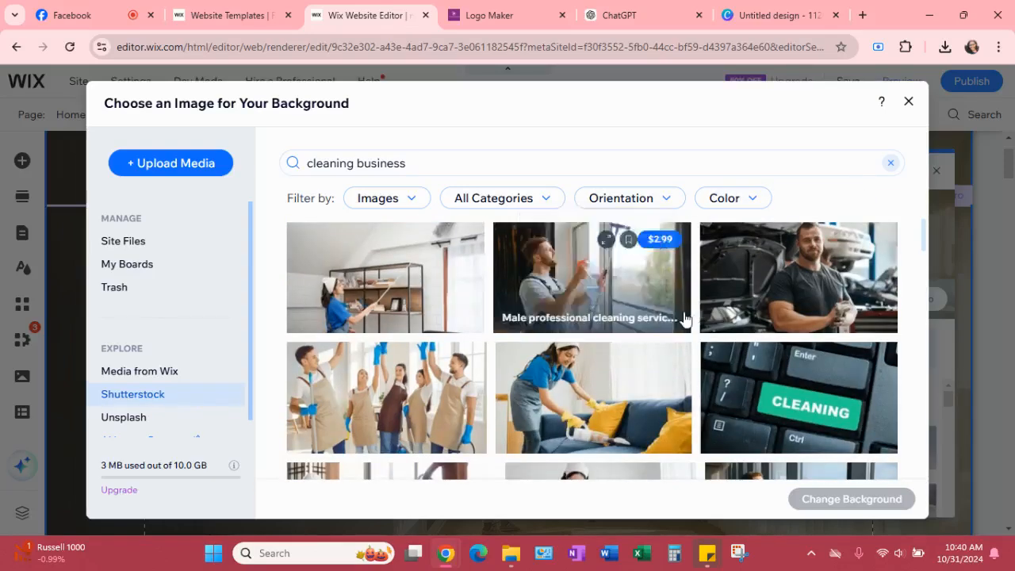
{"action": "scroll", "coordinate": [760, 311], "scroll_direction": "down", "scroll_amount": 1}
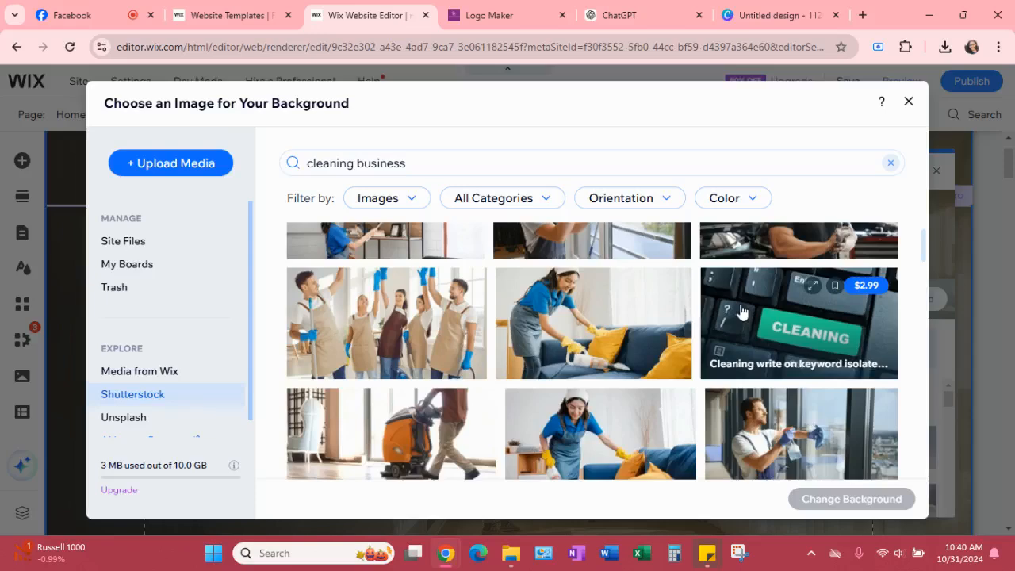
{"action": "scroll", "coordinate": [744, 310], "scroll_direction": "down", "scroll_amount": 1}
{"action": "scroll", "coordinate": [743, 310], "scroll_direction": "down", "scroll_amount": 1}
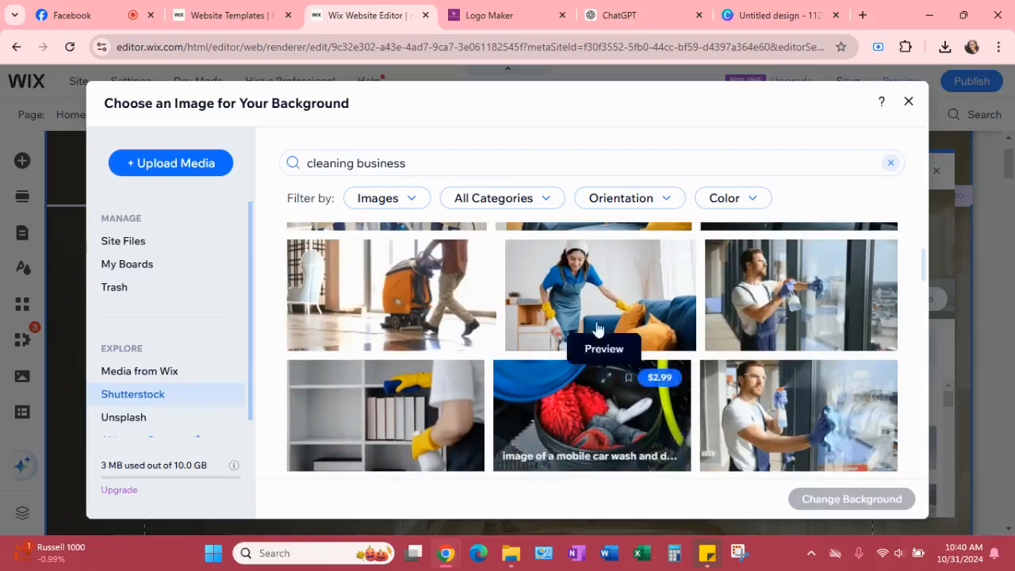
{"action": "scroll", "coordinate": [585, 321], "scroll_direction": "down", "scroll_amount": 2}
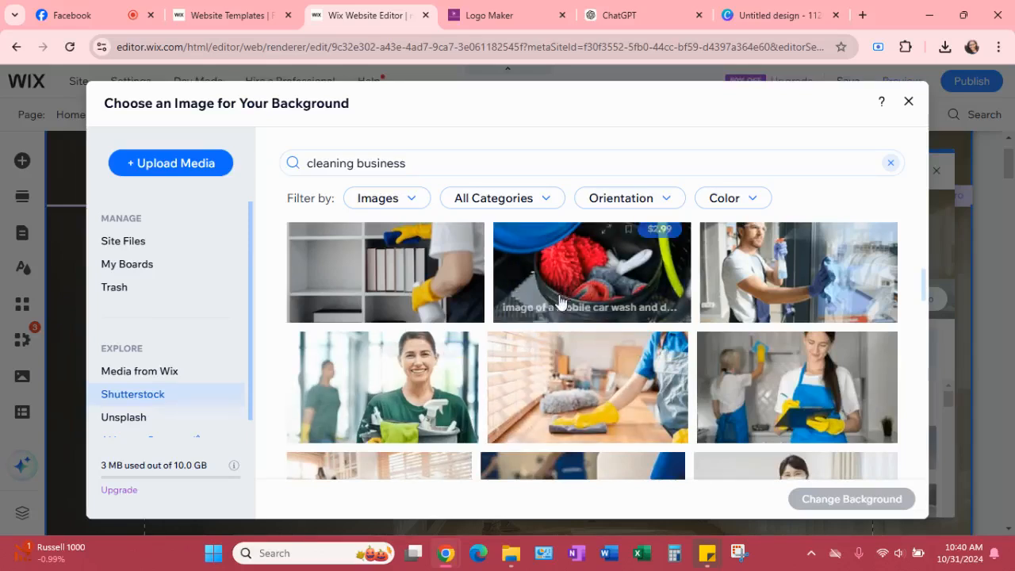
{"action": "scroll", "coordinate": [561, 338], "scroll_direction": "down", "scroll_amount": 2}
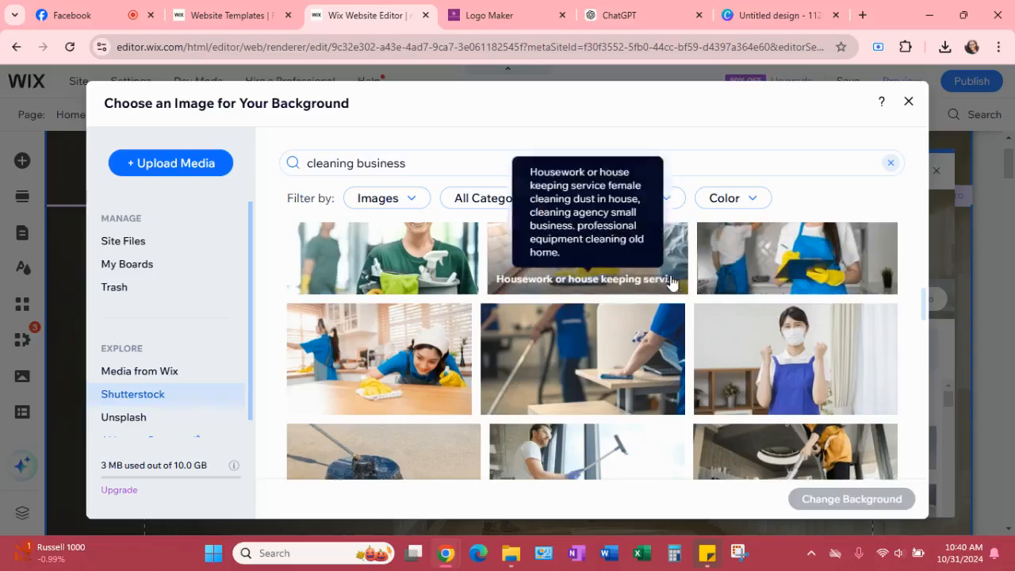
{"action": "scroll", "coordinate": [712, 269], "scroll_direction": "down", "scroll_amount": 2}
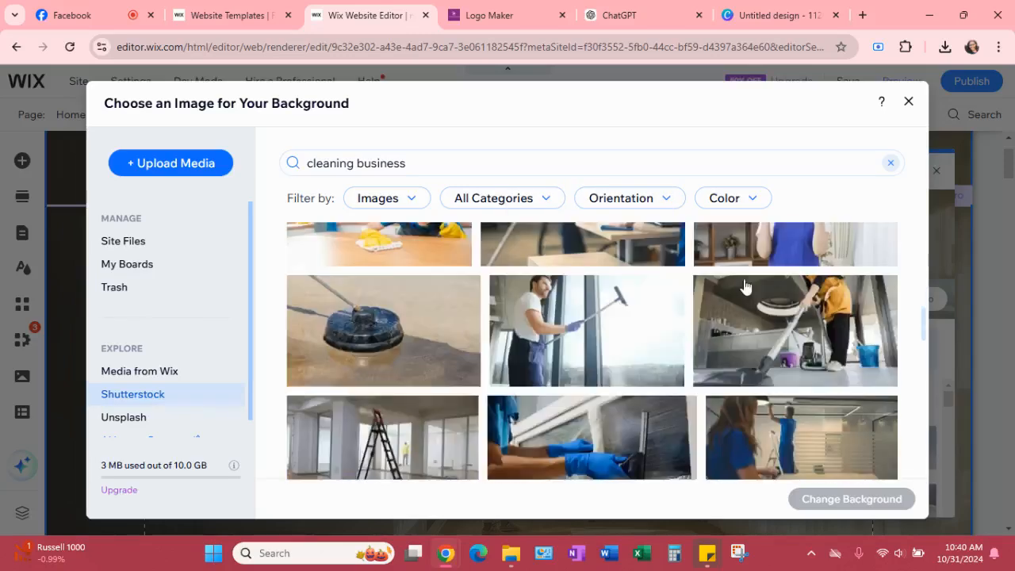
{"action": "scroll", "coordinate": [734, 295], "scroll_direction": "down", "scroll_amount": 2}
{"action": "scroll", "coordinate": [734, 295], "scroll_direction": "down", "scroll_amount": 2}
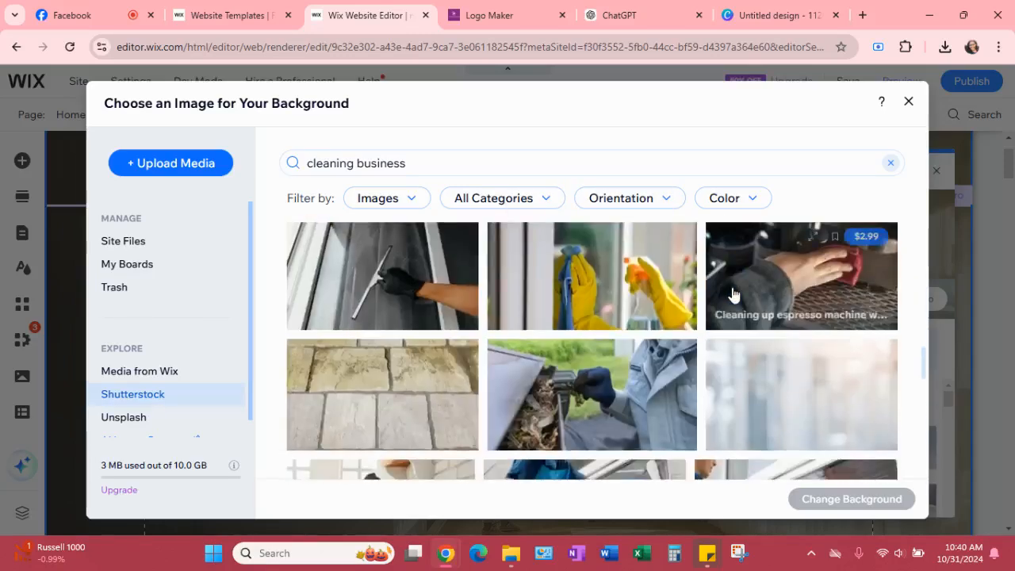
{"action": "scroll", "coordinate": [729, 292], "scroll_direction": "down", "scroll_amount": 2}
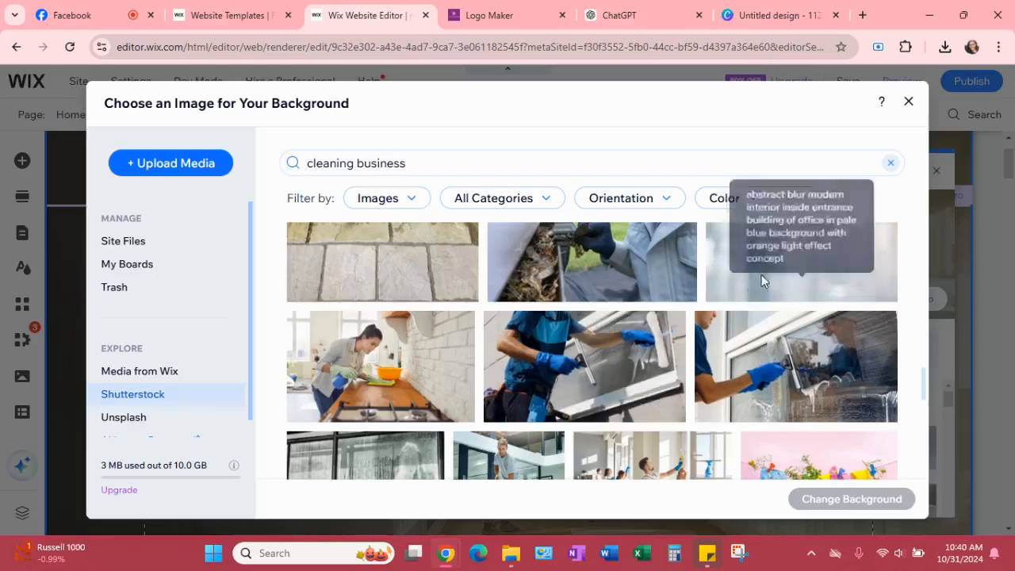
{"action": "scroll", "coordinate": [738, 324], "scroll_direction": "down", "scroll_amount": 2}
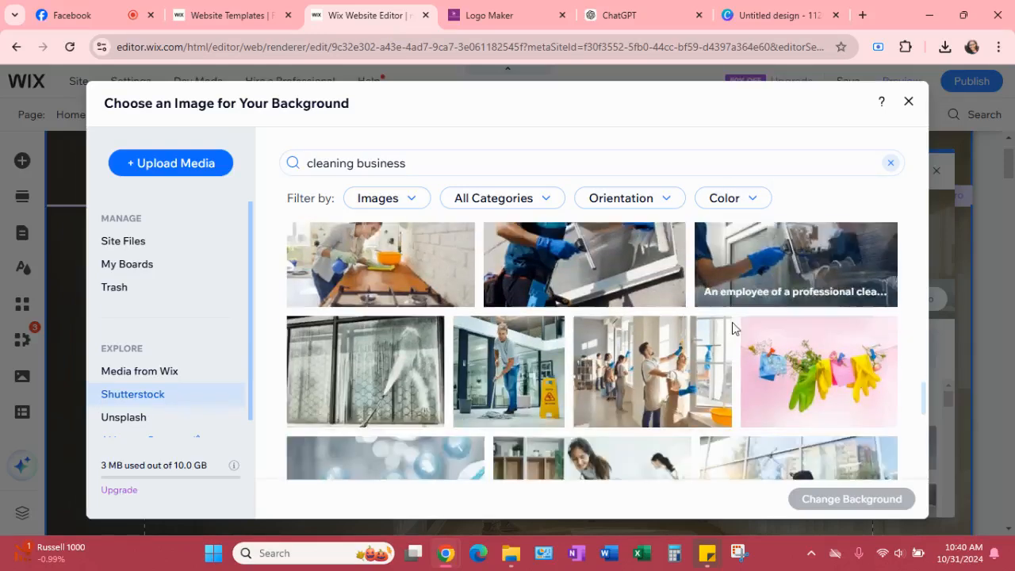
{"action": "scroll", "coordinate": [793, 372], "scroll_direction": "down", "scroll_amount": 2}
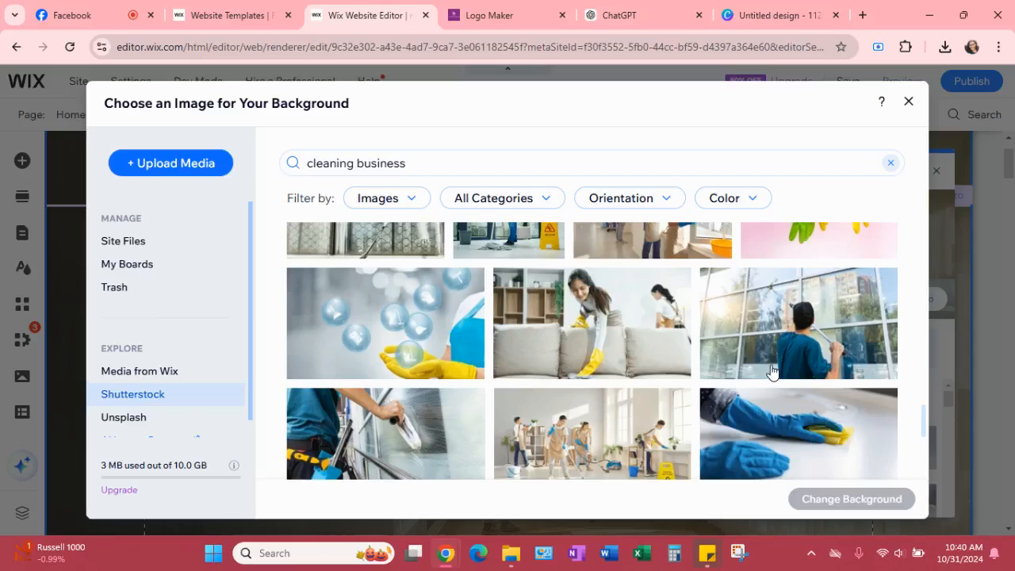
{"action": "scroll", "coordinate": [770, 371], "scroll_direction": "down", "scroll_amount": 2}
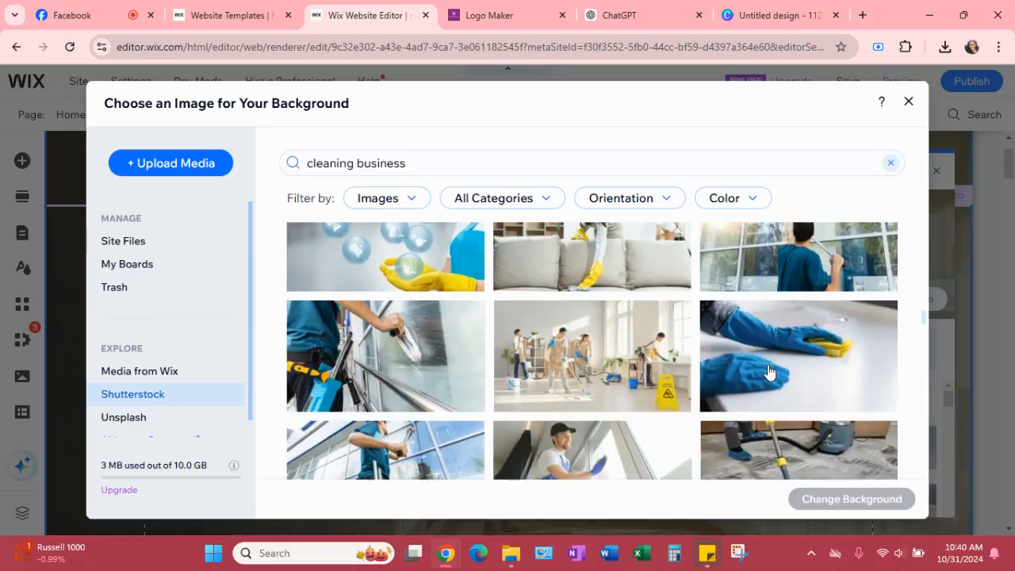
{"action": "scroll", "coordinate": [695, 394], "scroll_direction": "up", "scroll_amount": 1}
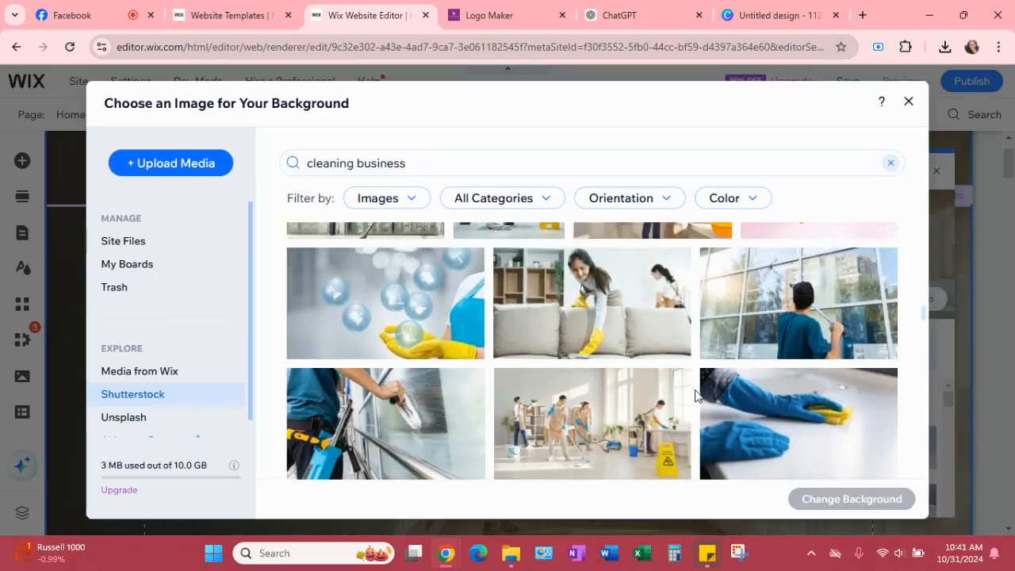
{"action": "scroll", "coordinate": [695, 394], "scroll_direction": "down", "scroll_amount": 10}
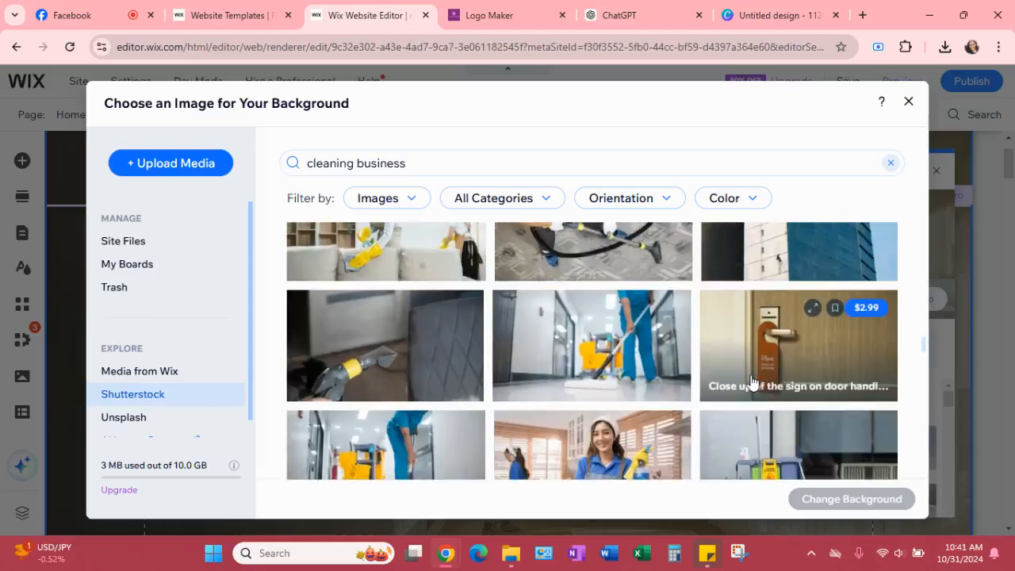
{"action": "scroll", "coordinate": [752, 384], "scroll_direction": "down", "scroll_amount": 1}
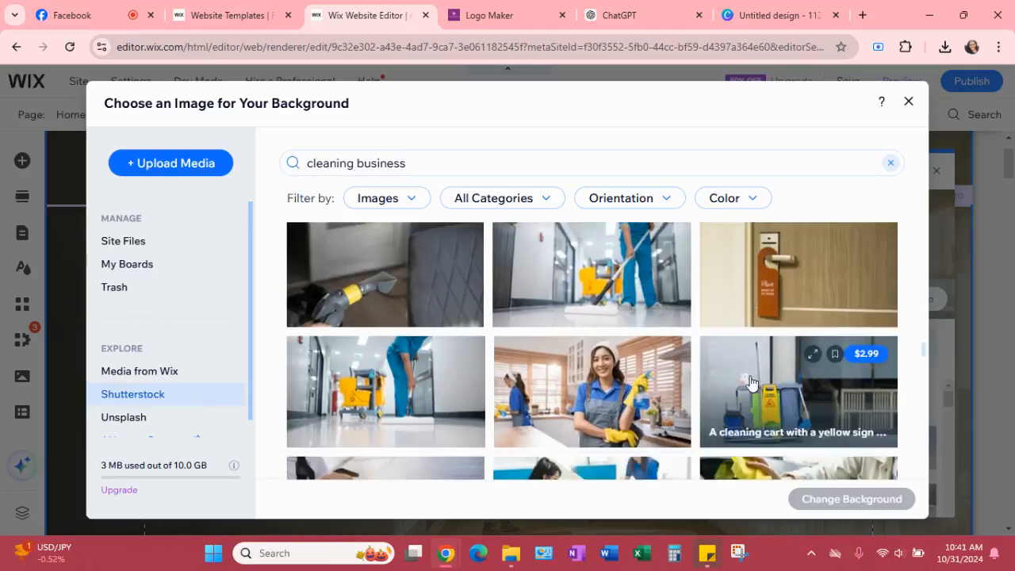
{"action": "scroll", "coordinate": [662, 394], "scroll_direction": "down", "scroll_amount": 5}
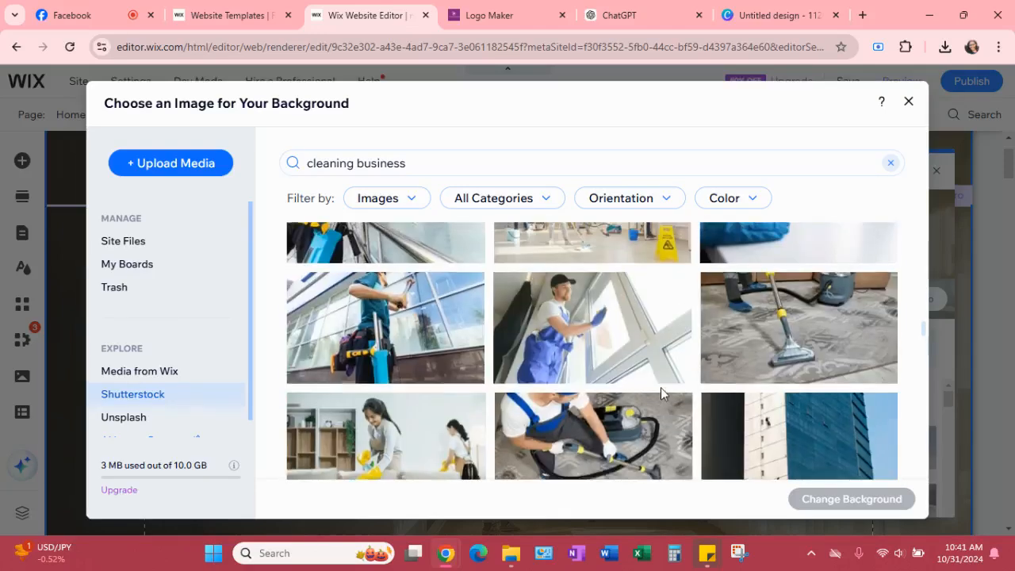
{"action": "scroll", "coordinate": [663, 394], "scroll_direction": "down", "scroll_amount": 2}
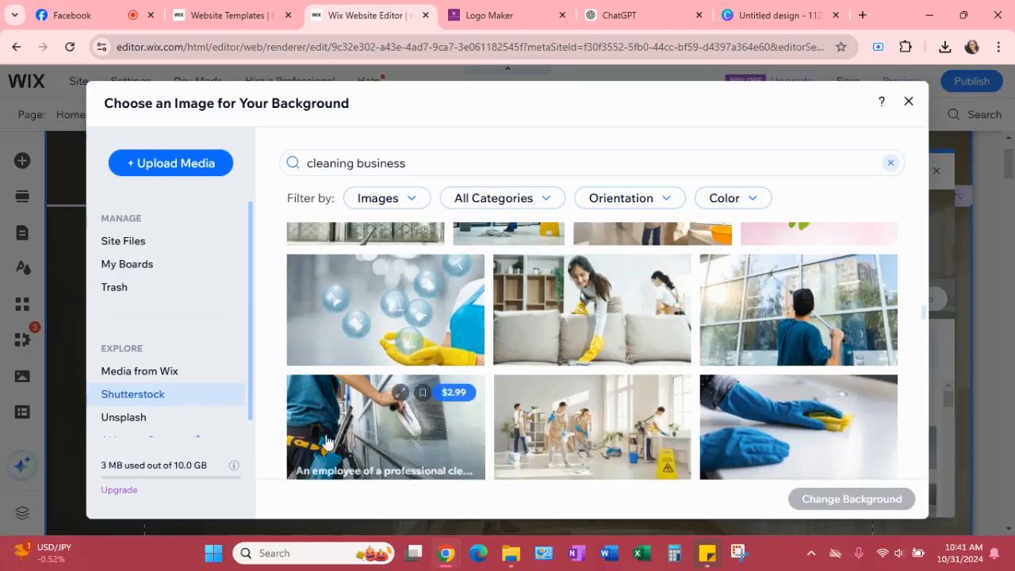
{"action": "scroll", "coordinate": [505, 383], "scroll_direction": "up", "scroll_amount": 3}
{"action": "scroll", "coordinate": [505, 384], "scroll_direction": "up", "scroll_amount": 5}
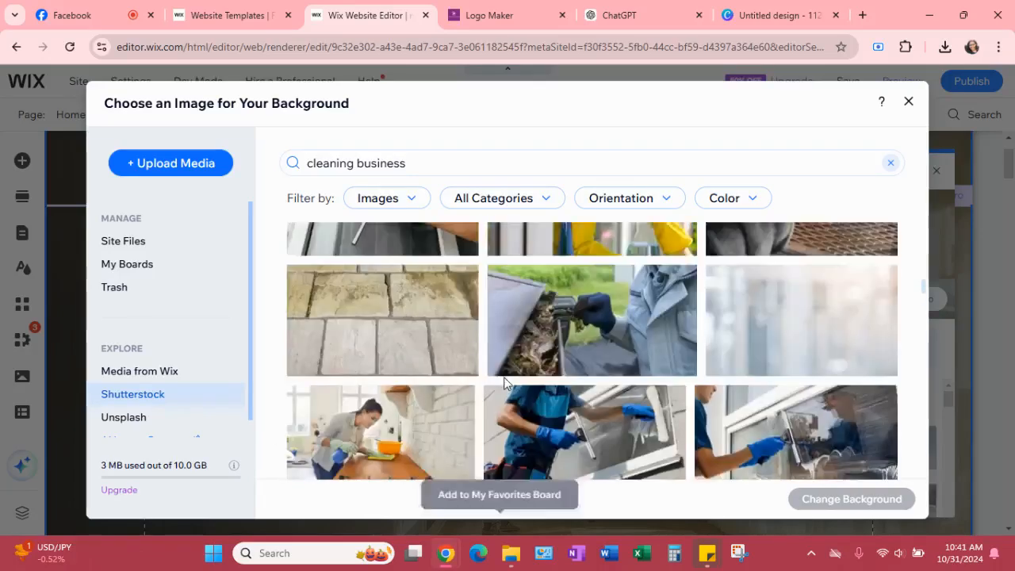
{"action": "scroll", "coordinate": [504, 384], "scroll_direction": "down", "scroll_amount": 2}
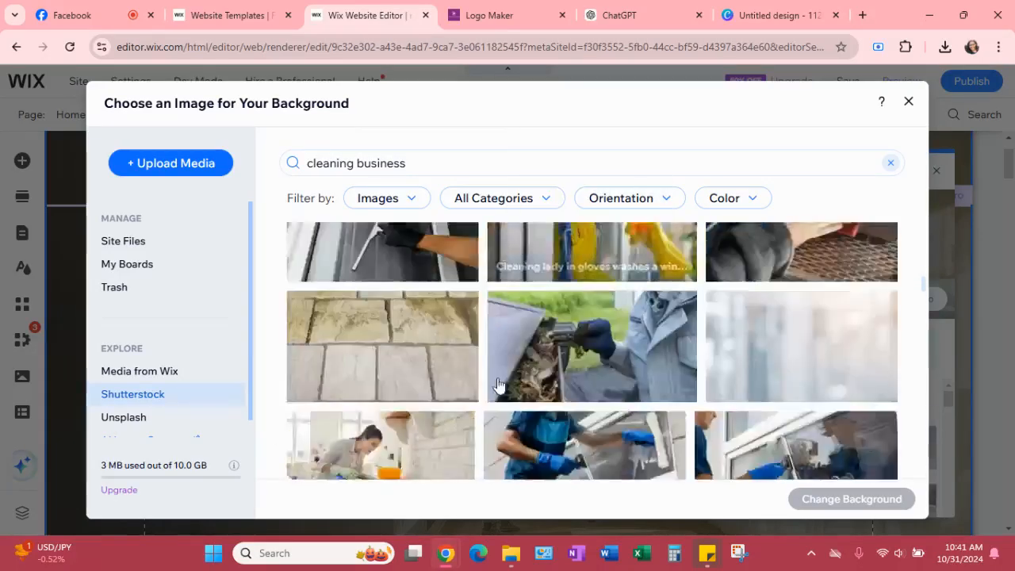
{"action": "scroll", "coordinate": [499, 385], "scroll_direction": "up", "scroll_amount": 3}
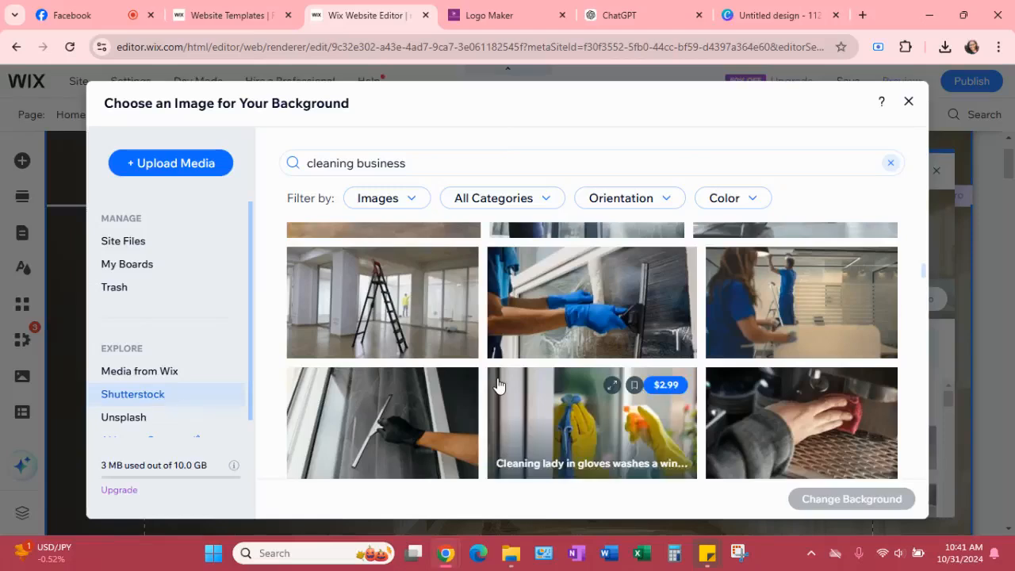
{"action": "scroll", "coordinate": [498, 386], "scroll_direction": "down", "scroll_amount": 3}
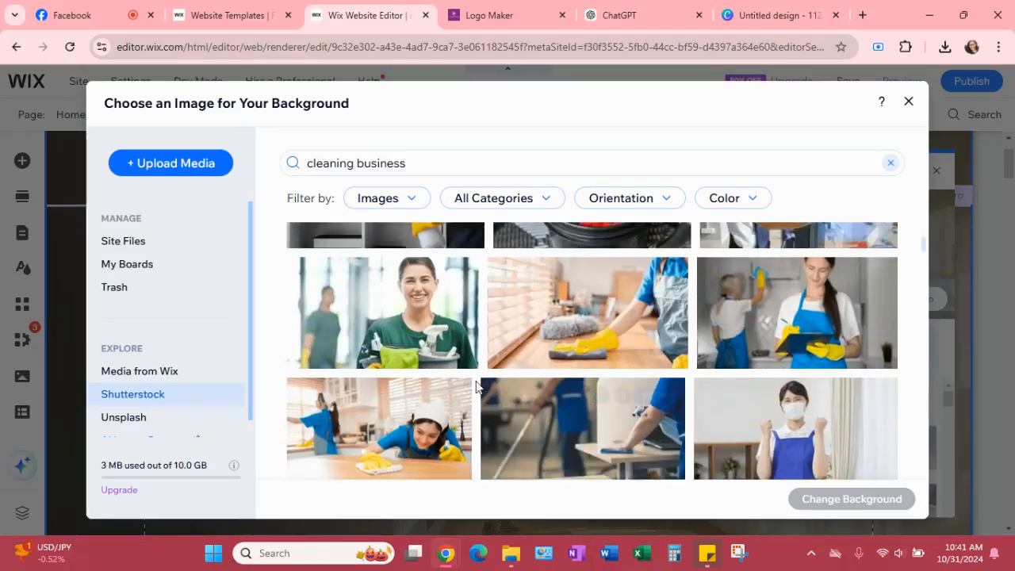
{"action": "scroll", "coordinate": [480, 387], "scroll_direction": "up", "scroll_amount": 1}
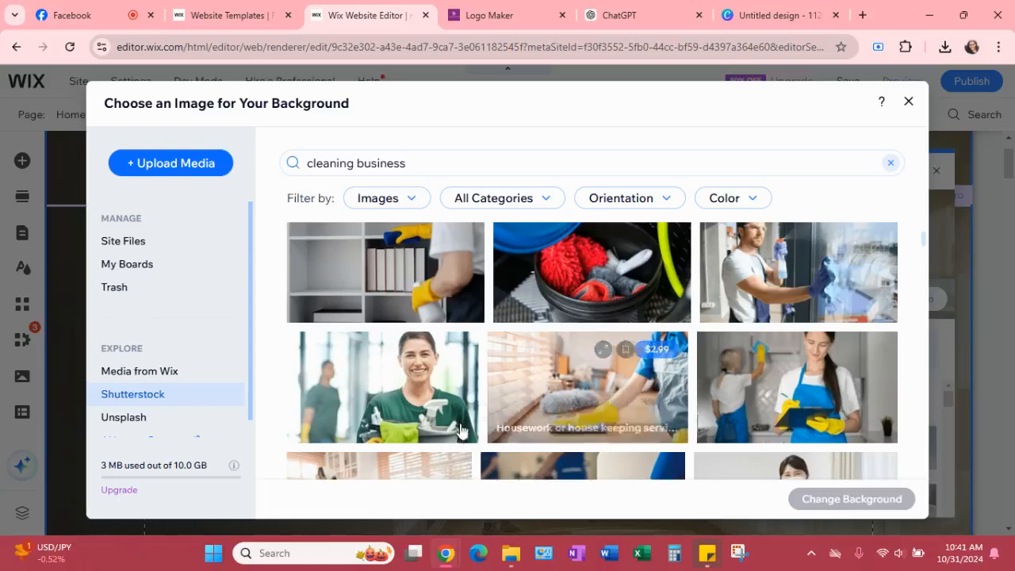
{"action": "scroll", "coordinate": [501, 367], "scroll_direction": "up", "scroll_amount": 1}
{"action": "scroll", "coordinate": [502, 369], "scroll_direction": "down", "scroll_amount": 2}
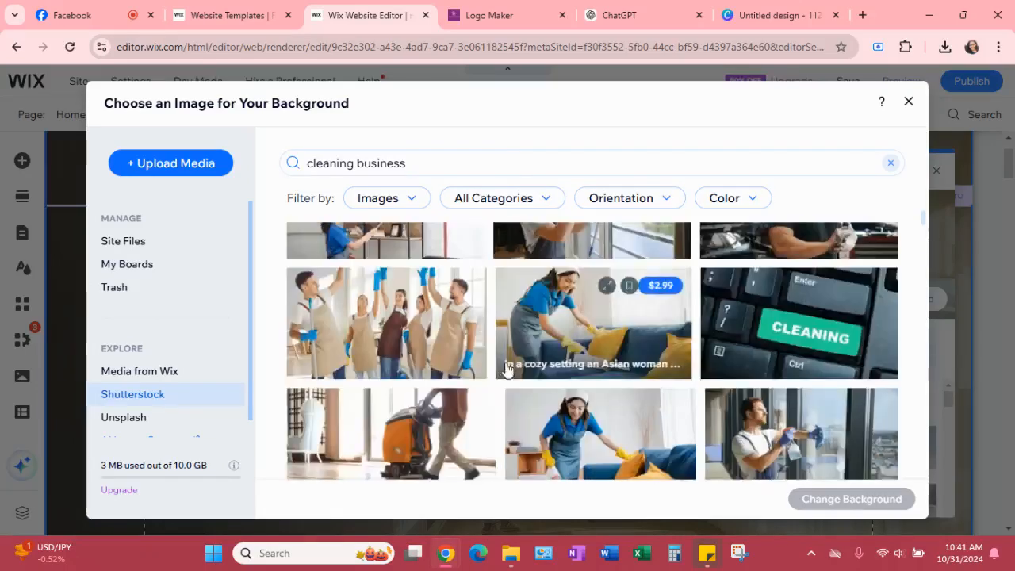
{"action": "scroll", "coordinate": [575, 359], "scroll_direction": "up", "scroll_amount": 2}
{"action": "scroll", "coordinate": [574, 358], "scroll_direction": "up", "scroll_amount": 2}
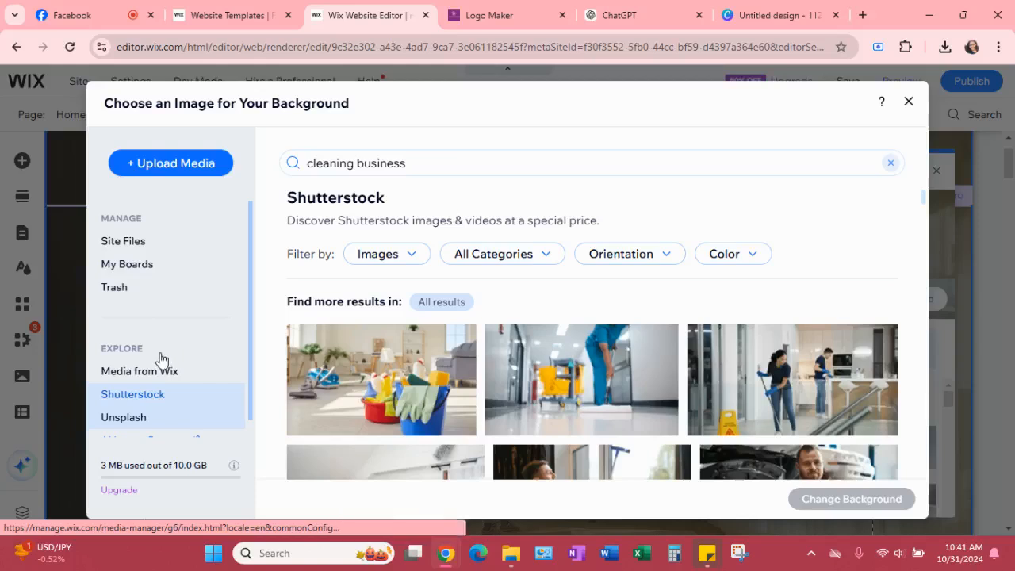
Search the free Unsplash photos for "cleaning business" and examine them for a fitting Intro background
{"action": "left_click", "coordinate": [419, 167]}
{"action": "left_click", "coordinate": [492, 214]}
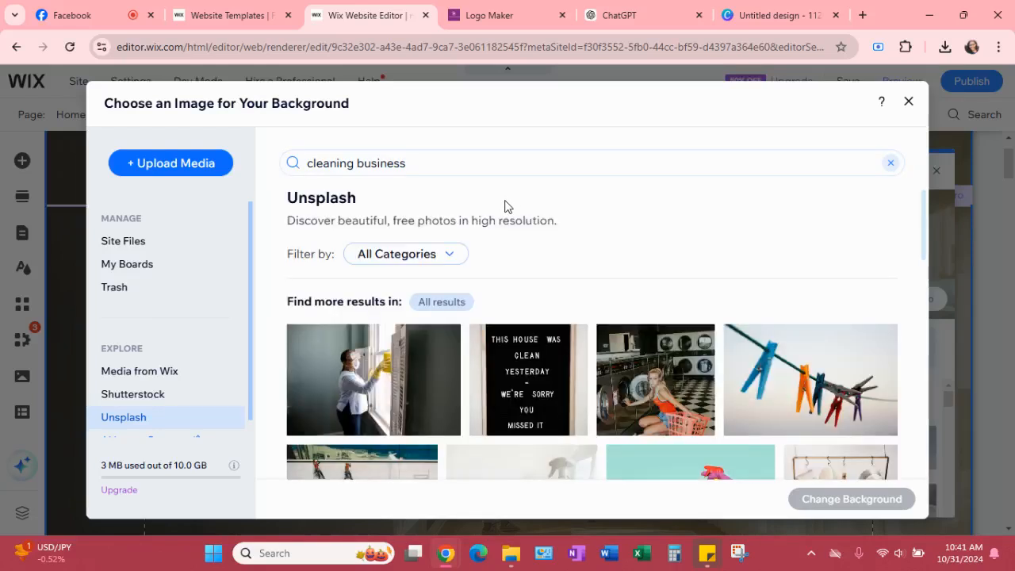
{"action": "scroll", "coordinate": [606, 317], "scroll_direction": "down", "scroll_amount": 2}
{"action": "scroll", "coordinate": [604, 314], "scroll_direction": "down", "scroll_amount": 3}
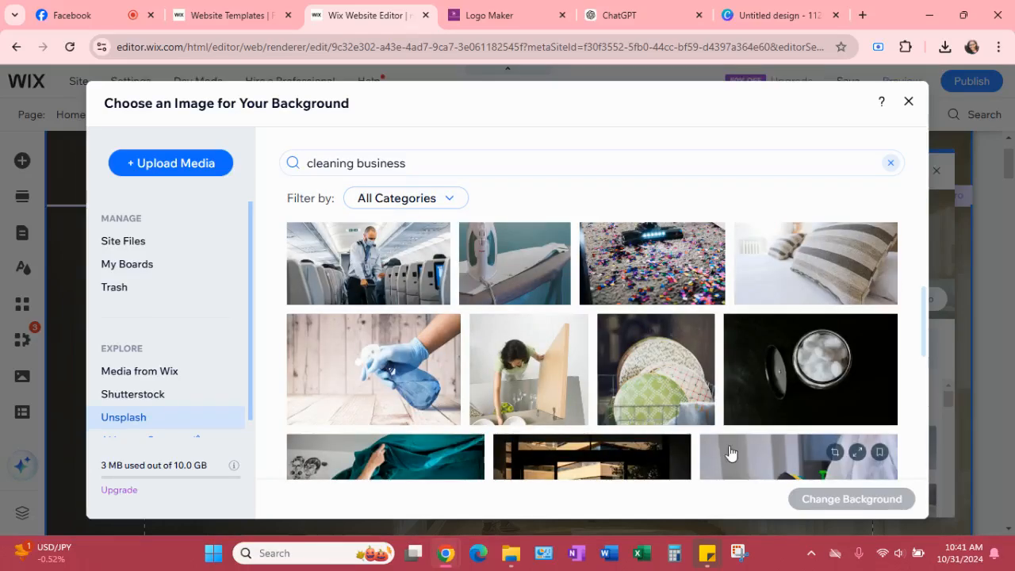
{"action": "scroll", "coordinate": [714, 409], "scroll_direction": "down", "scroll_amount": 2}
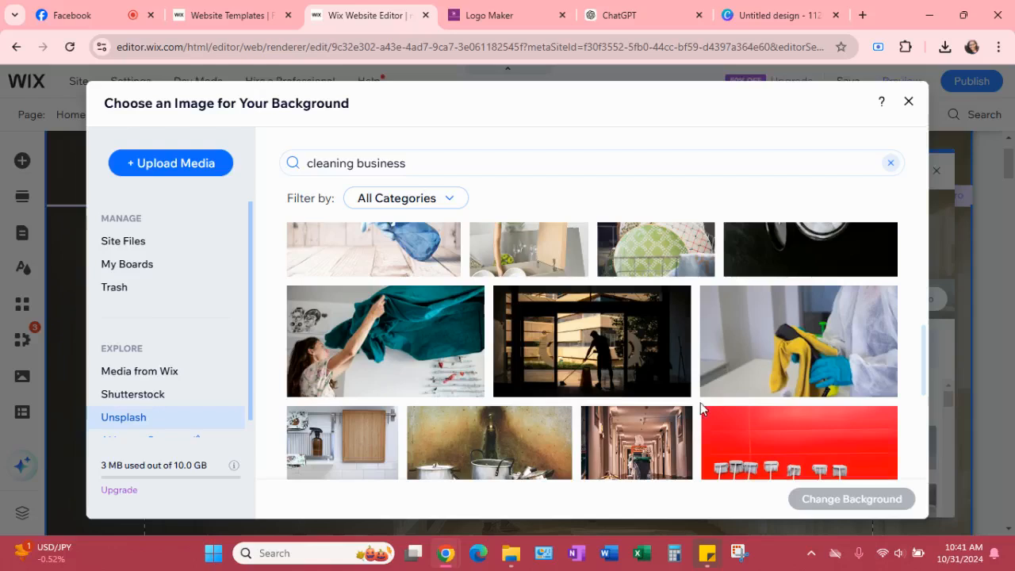
{"action": "scroll", "coordinate": [702, 408], "scroll_direction": "down", "scroll_amount": 2}
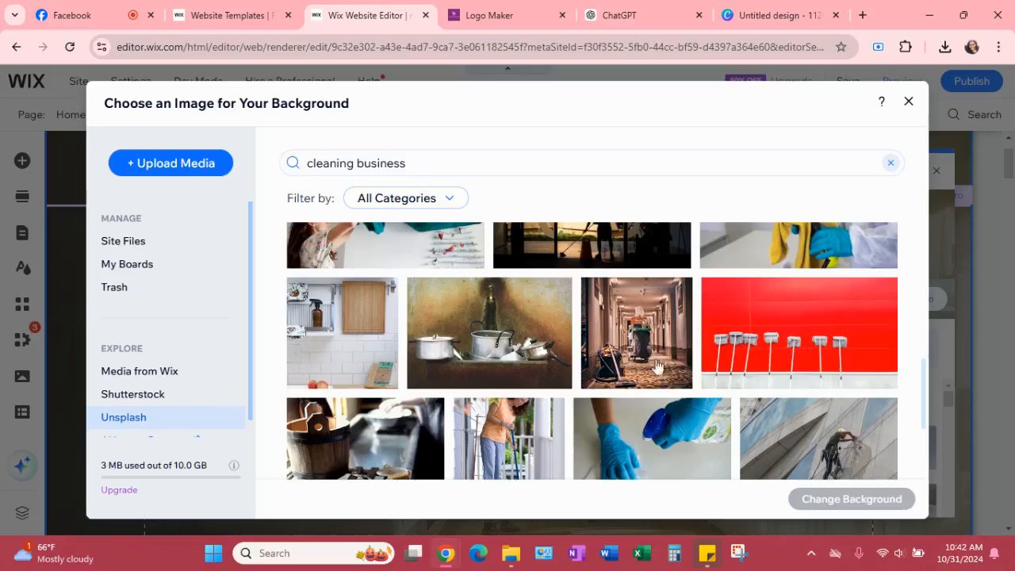
{"action": "scroll", "coordinate": [739, 310], "scroll_direction": "down", "scroll_amount": 2}
{"action": "scroll", "coordinate": [734, 315], "scroll_direction": "down", "scroll_amount": 3}
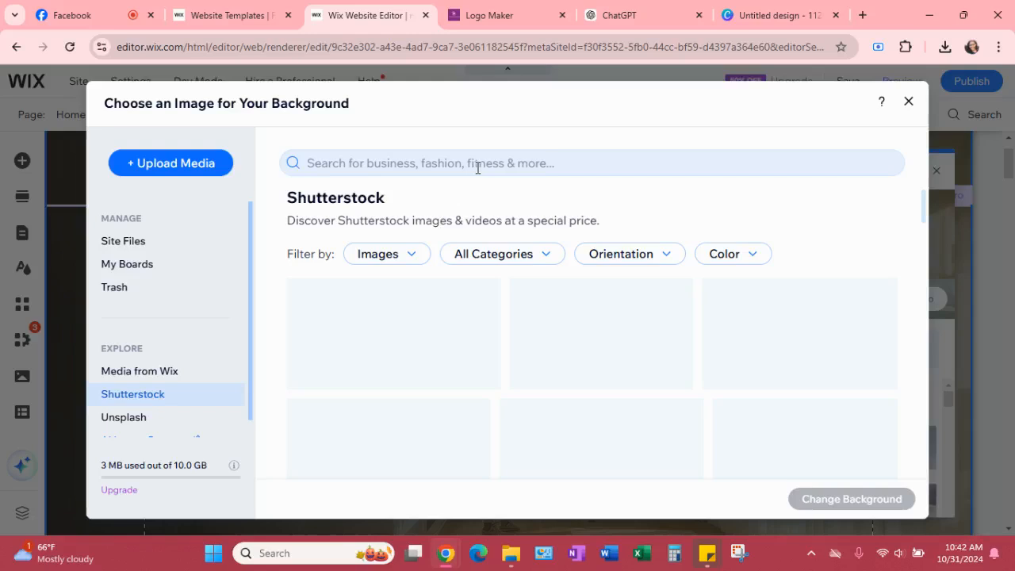
Repeat the "cleaning business" search in Shutterstock and browse further through the images for a fitting Intro background
{"action": "left_click", "coordinate": [478, 168]}
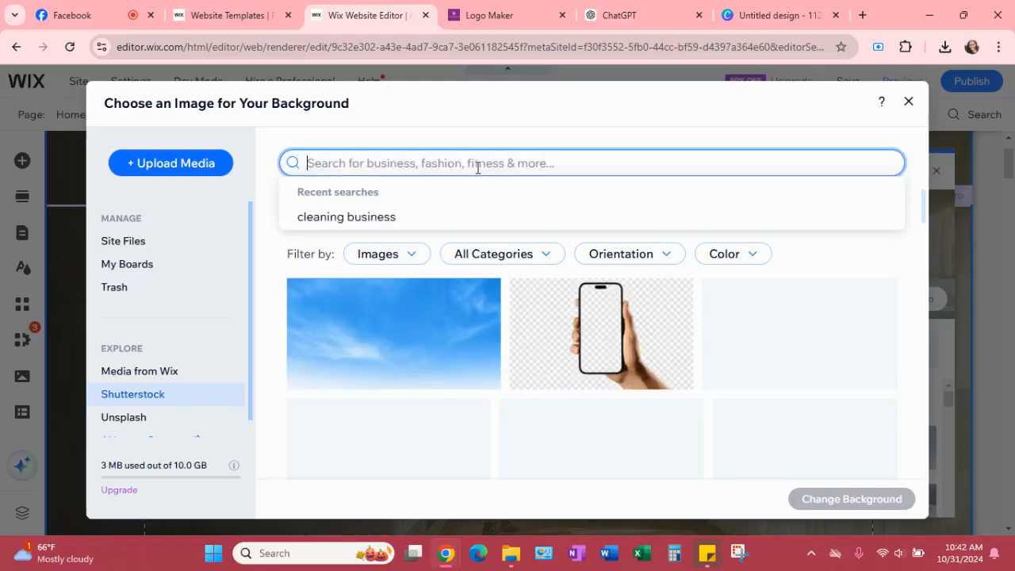
{"action": "left_click", "coordinate": [408, 219]}
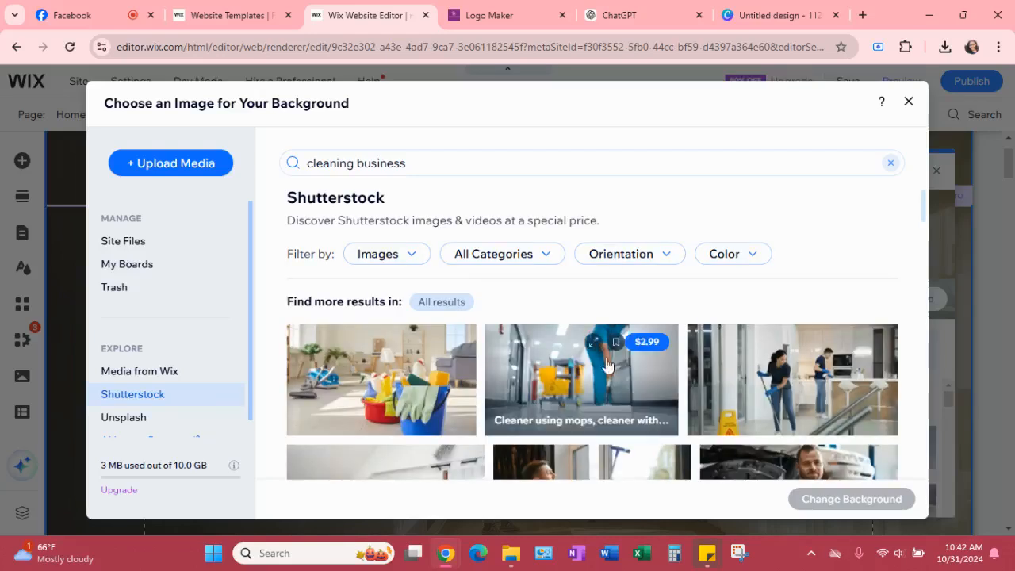
{"action": "scroll", "coordinate": [681, 307], "scroll_direction": "down", "scroll_amount": 1}
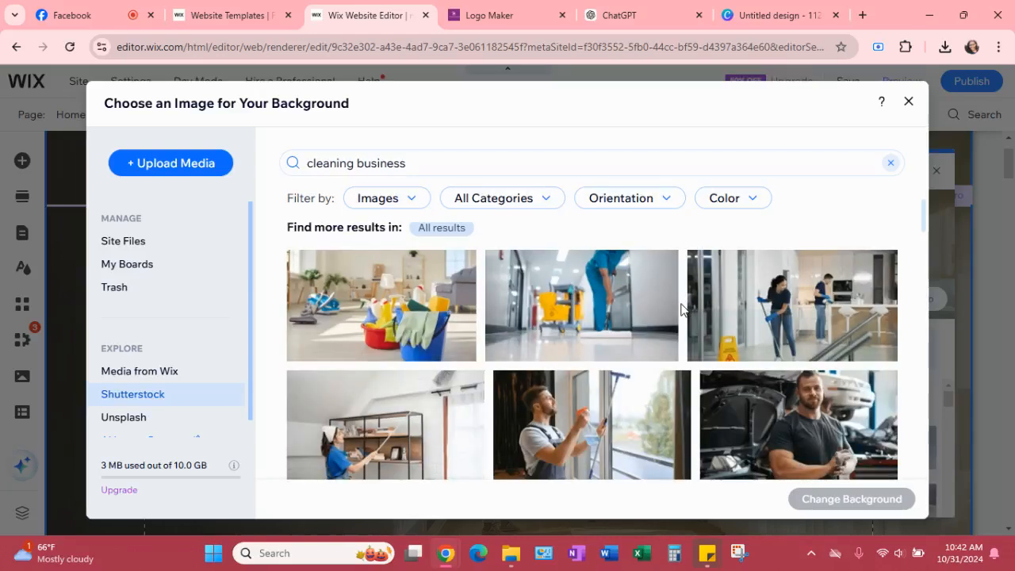
{"action": "scroll", "coordinate": [681, 309], "scroll_direction": "down", "scroll_amount": 1}
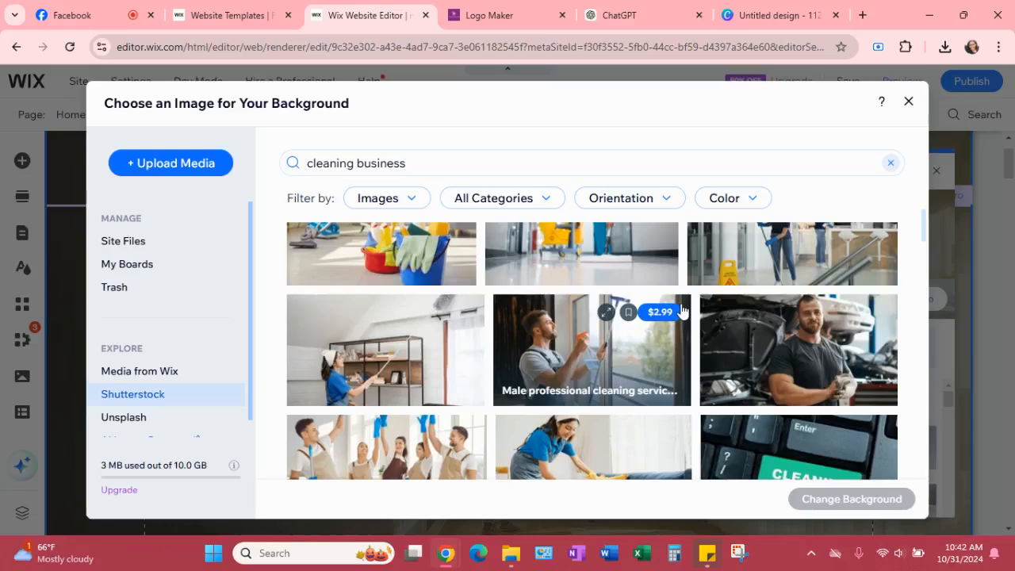
{"action": "scroll", "coordinate": [897, 341], "scroll_direction": "down", "scroll_amount": 2}
{"action": "scroll", "coordinate": [854, 337], "scroll_direction": "down", "scroll_amount": 2}
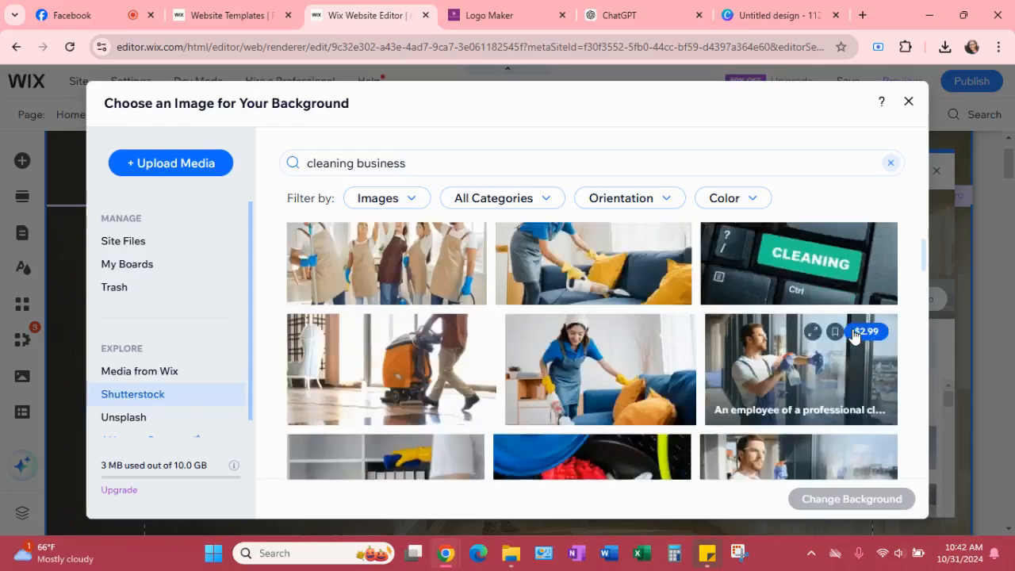
{"action": "scroll", "coordinate": [854, 337], "scroll_direction": "down", "scroll_amount": 1}
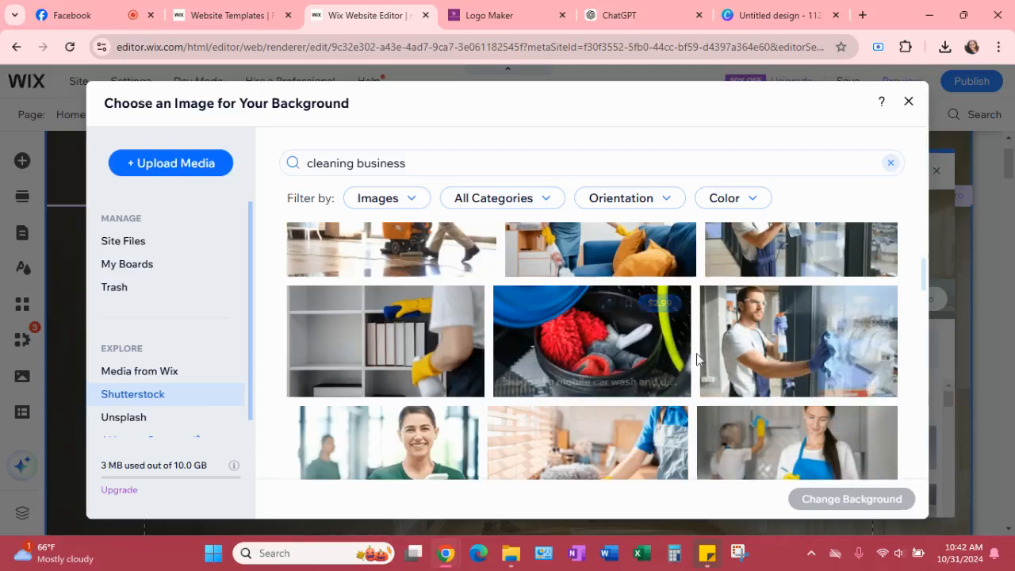
{"action": "scroll", "coordinate": [697, 358], "scroll_direction": "down", "scroll_amount": 1}
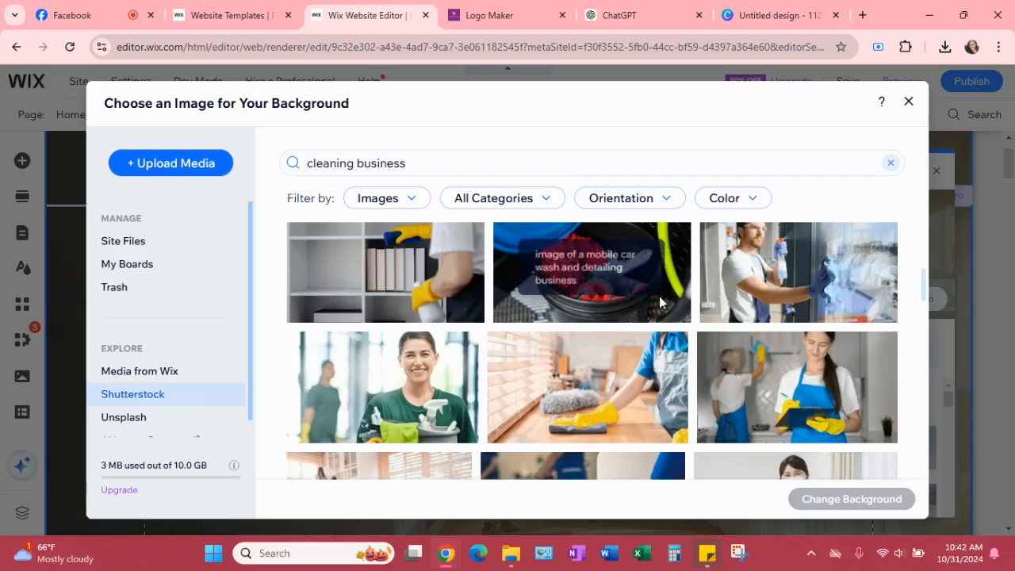
{"action": "scroll", "coordinate": [710, 318], "scroll_direction": "down", "scroll_amount": 2}
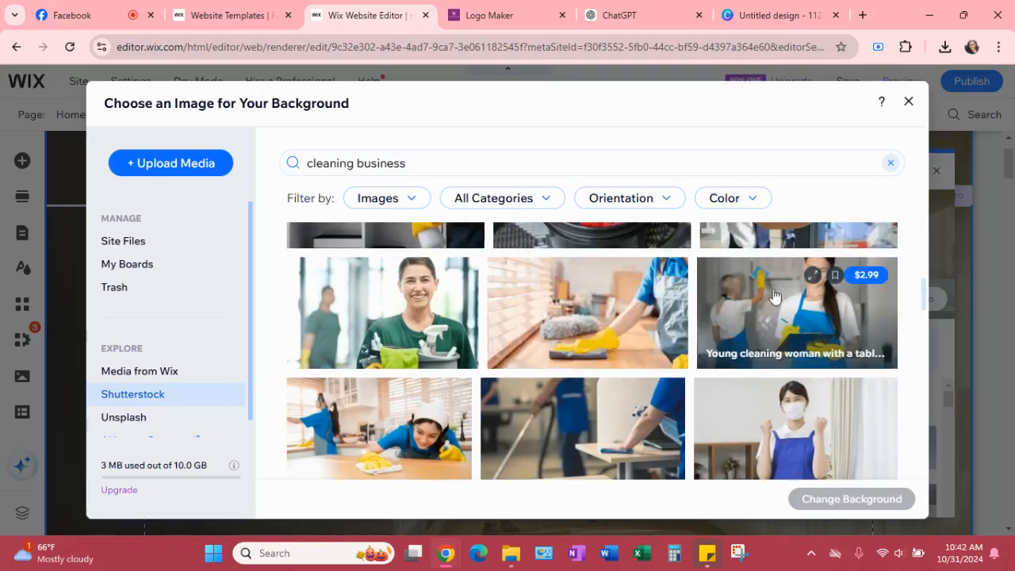
{"action": "scroll", "coordinate": [714, 341], "scroll_direction": "down", "scroll_amount": 3}
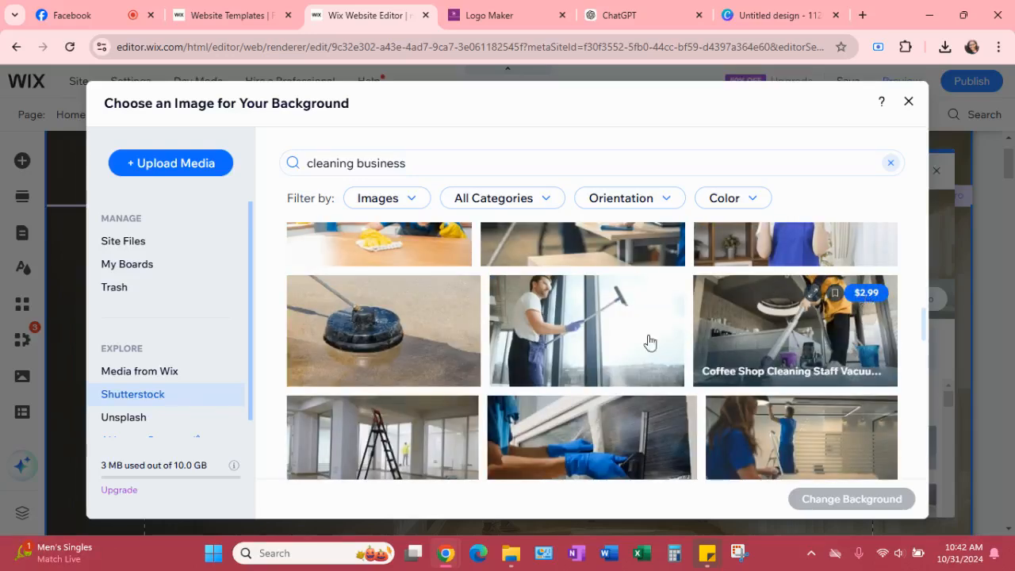
{"action": "scroll", "coordinate": [611, 317], "scroll_direction": "down", "scroll_amount": 1}
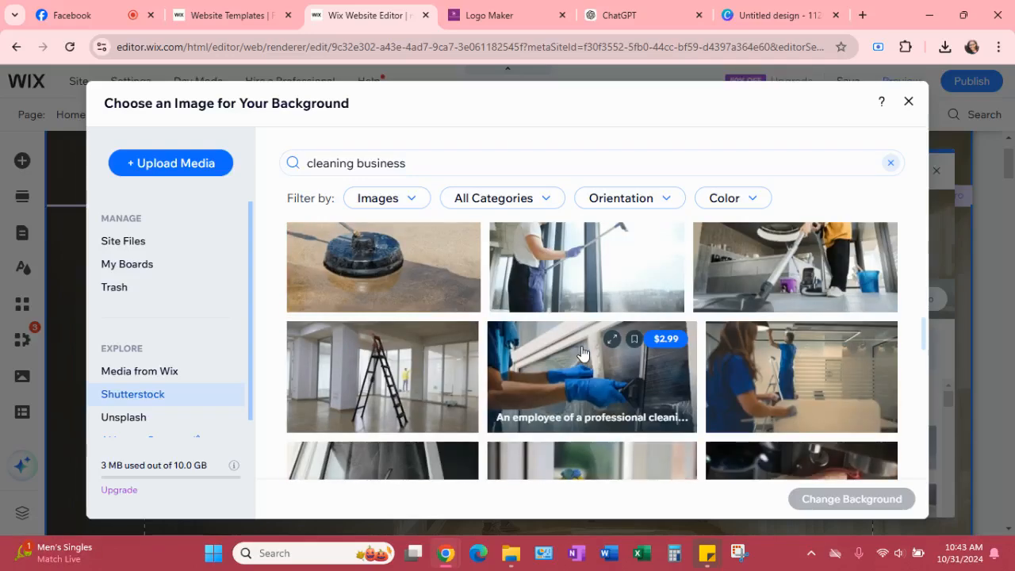
{"action": "scroll", "coordinate": [583, 353], "scroll_direction": "down", "scroll_amount": 2}
{"action": "scroll", "coordinate": [583, 353], "scroll_direction": "down", "scroll_amount": 4}
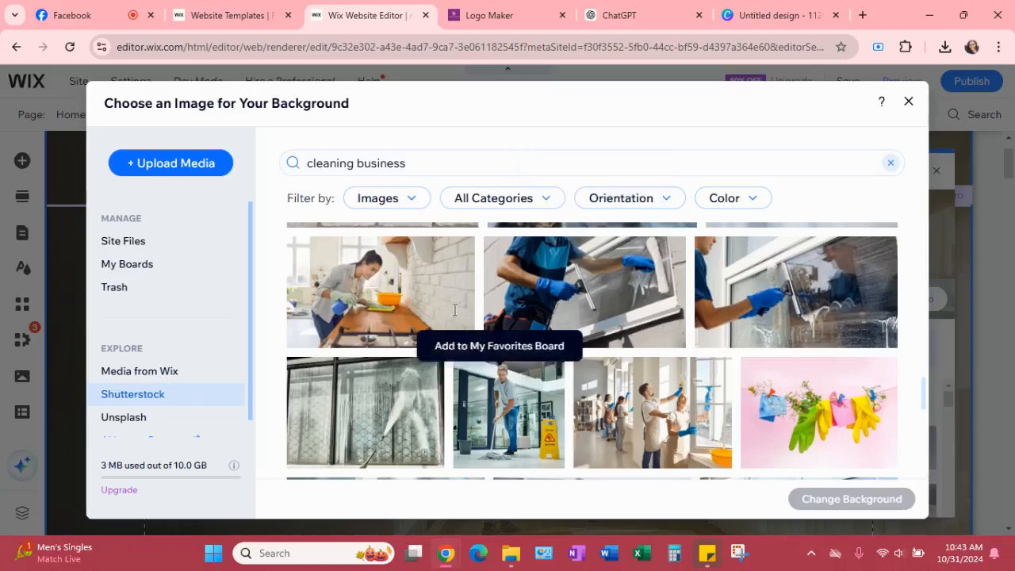
{"action": "scroll", "coordinate": [531, 290], "scroll_direction": "down", "scroll_amount": 2}
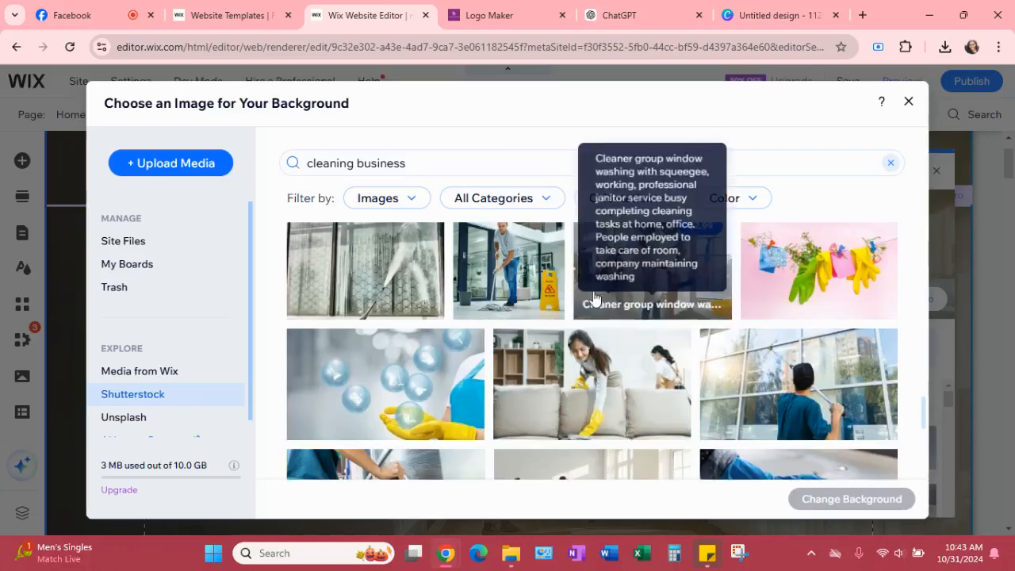
{"action": "scroll", "coordinate": [486, 357], "scroll_direction": "down", "scroll_amount": 1}
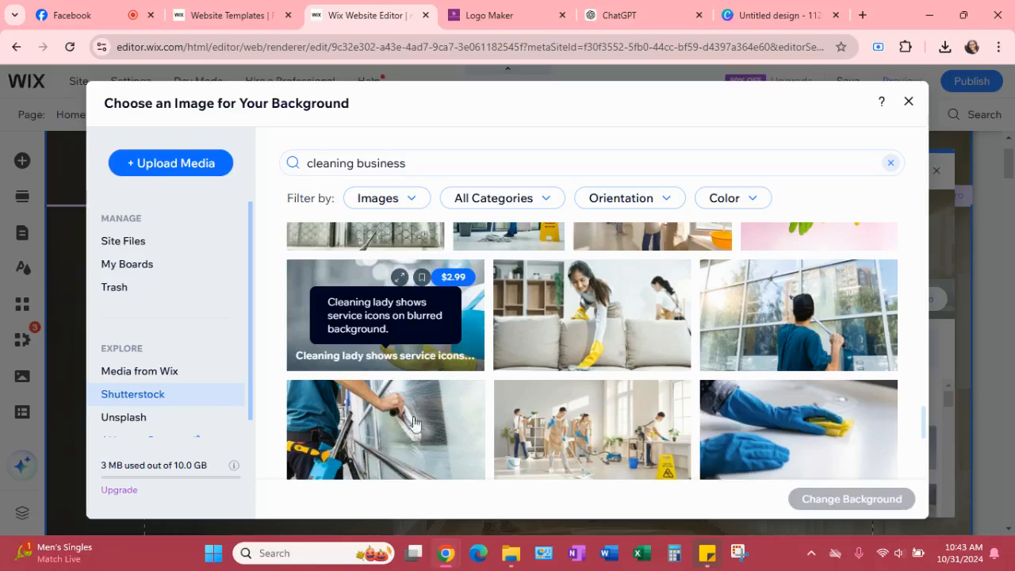
{"action": "scroll", "coordinate": [410, 413], "scroll_direction": "down", "scroll_amount": 2}
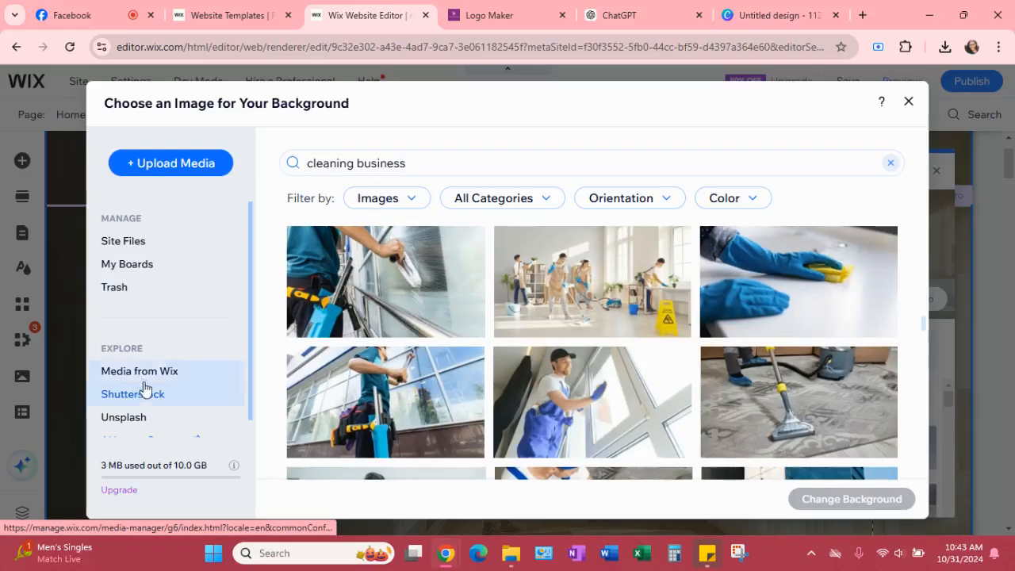
Search Media from Wix for "cleaning business" again and examine the images for a usable Intro background
{"action": "left_click", "coordinate": [128, 362]}
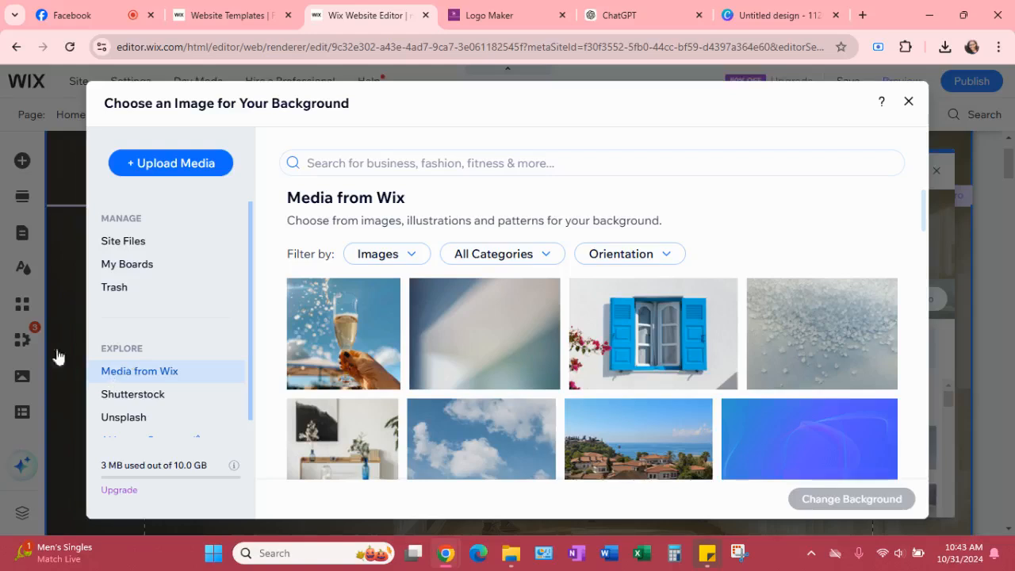
{"action": "left_click", "coordinate": [425, 164]}
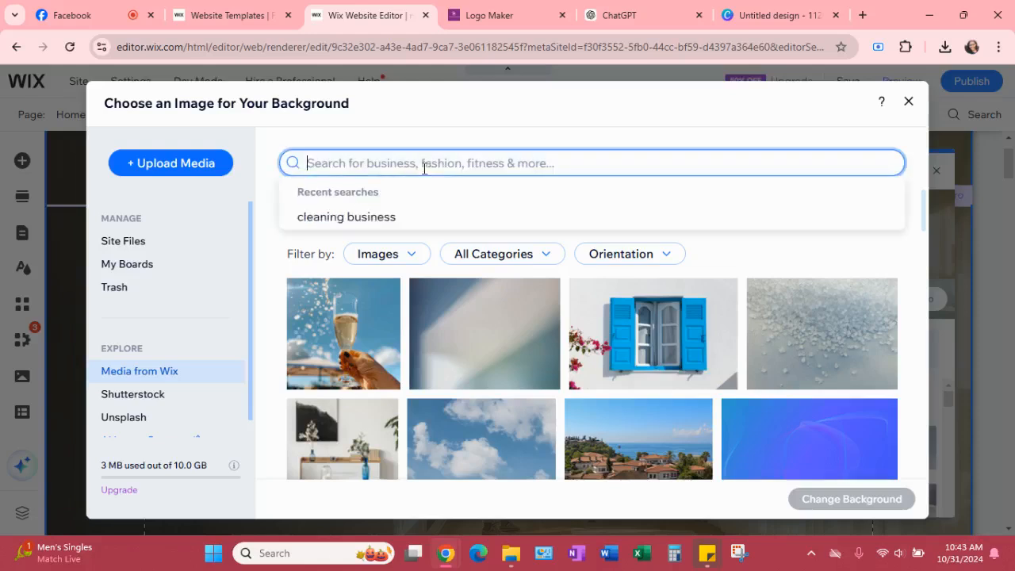
{"action": "left_click", "coordinate": [401, 220]}
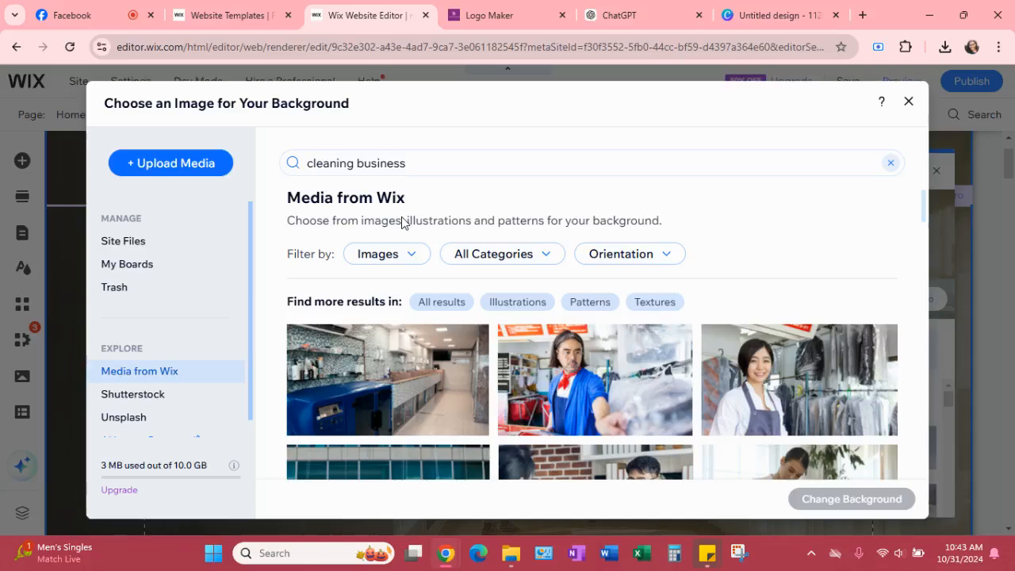
{"action": "scroll", "coordinate": [500, 337], "scroll_direction": "down", "scroll_amount": 4}
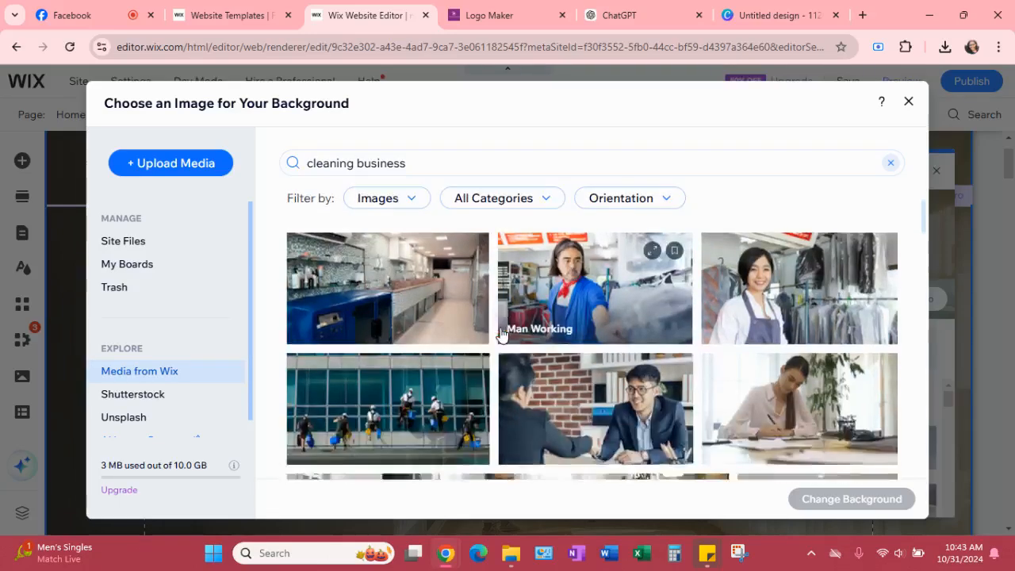
{"action": "scroll", "coordinate": [486, 338], "scroll_direction": "down", "scroll_amount": 3}
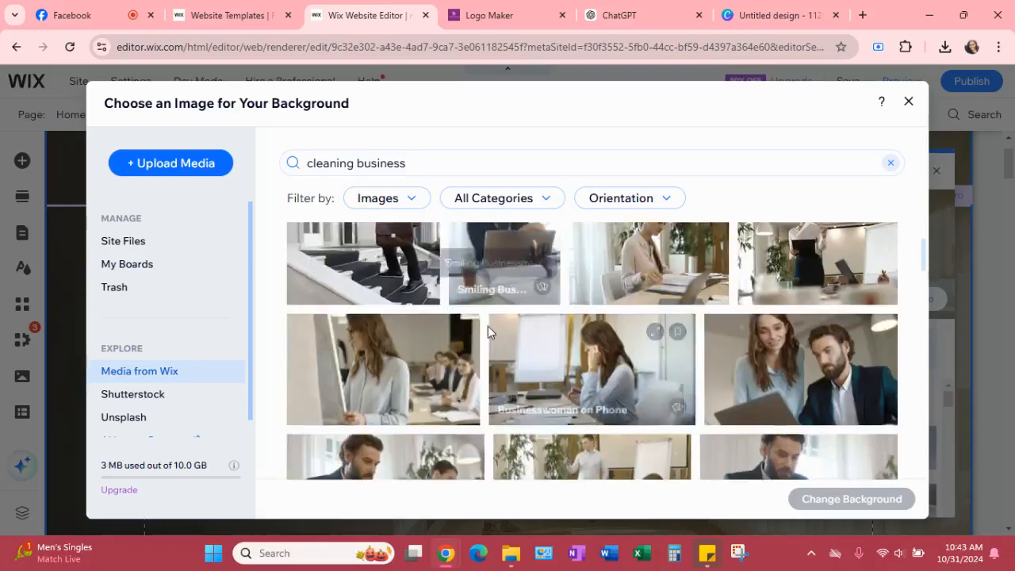
{"action": "scroll", "coordinate": [472, 364], "scroll_direction": "down", "scroll_amount": 3}
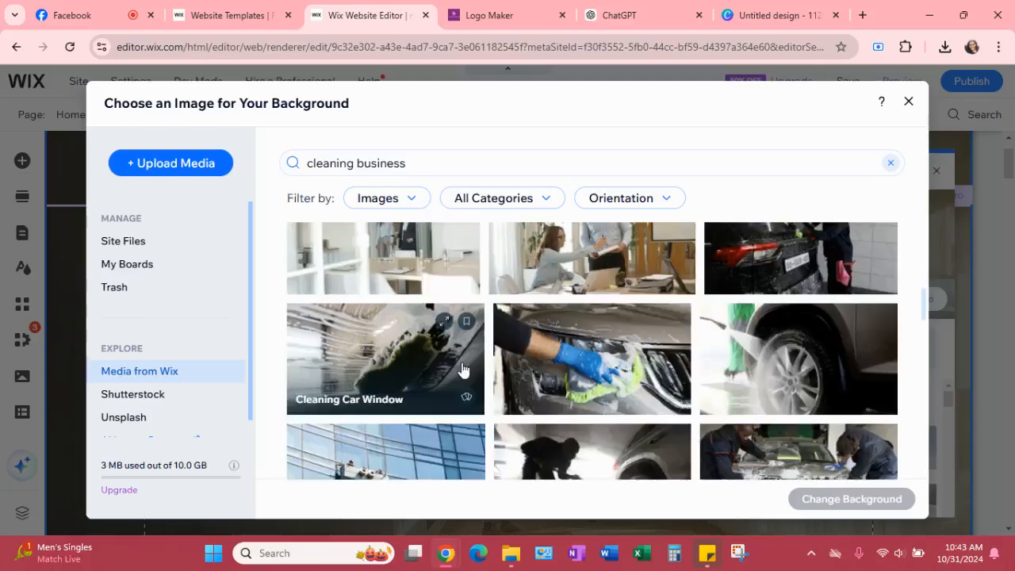
{"action": "scroll", "coordinate": [444, 370], "scroll_direction": "down", "scroll_amount": 2}
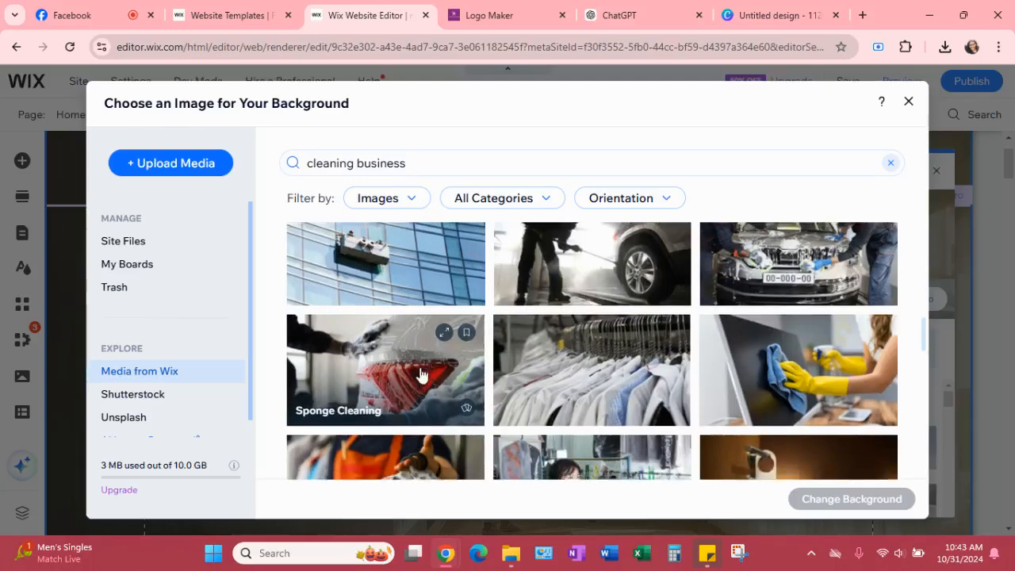
{"action": "scroll", "coordinate": [420, 374], "scroll_direction": "down", "scroll_amount": 3}
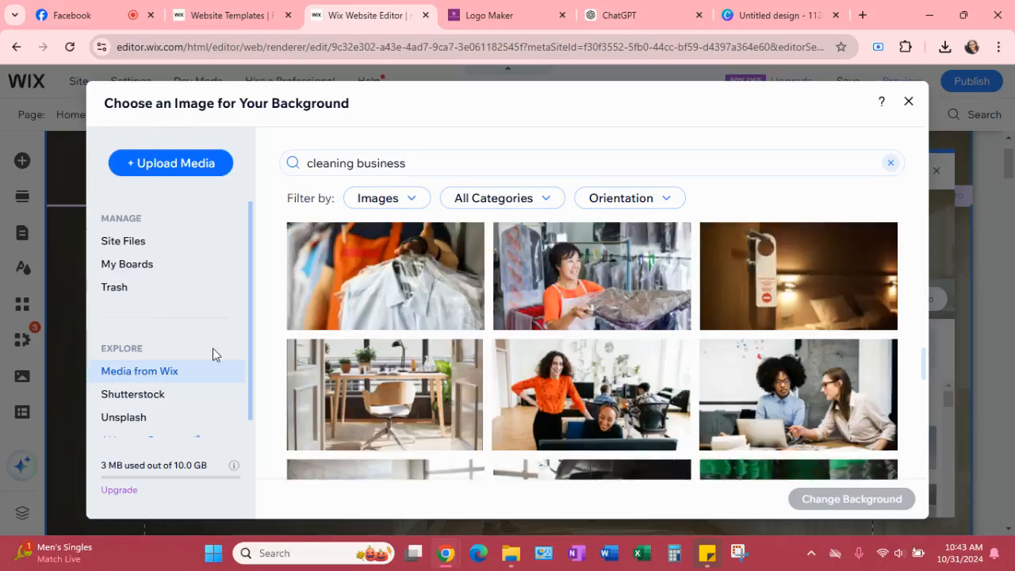
Set Untitled design.png from Site Files as the Intro strip's background image
{"action": "left_click", "coordinate": [136, 243]}
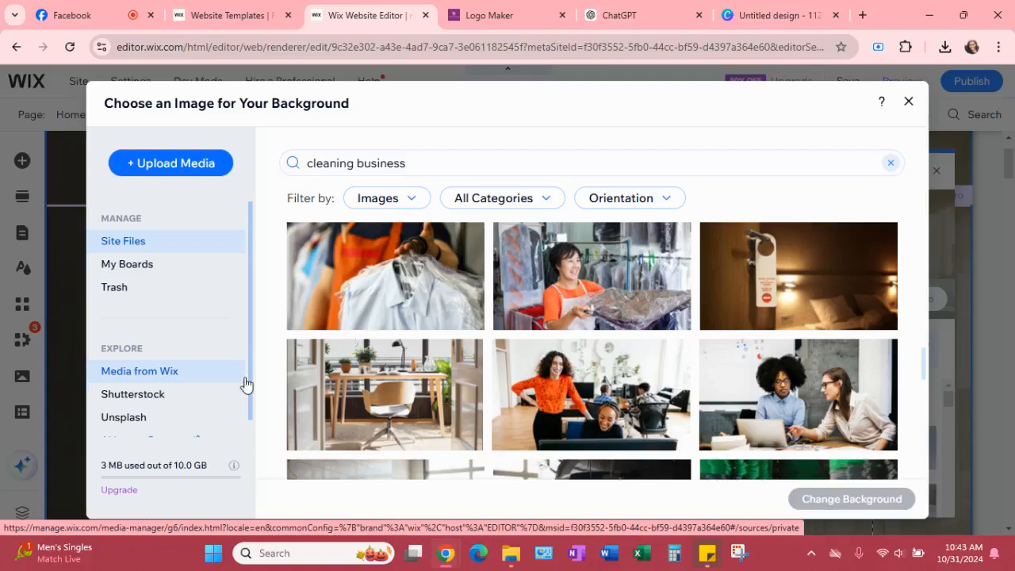
{"action": "left_click", "coordinate": [155, 395]}
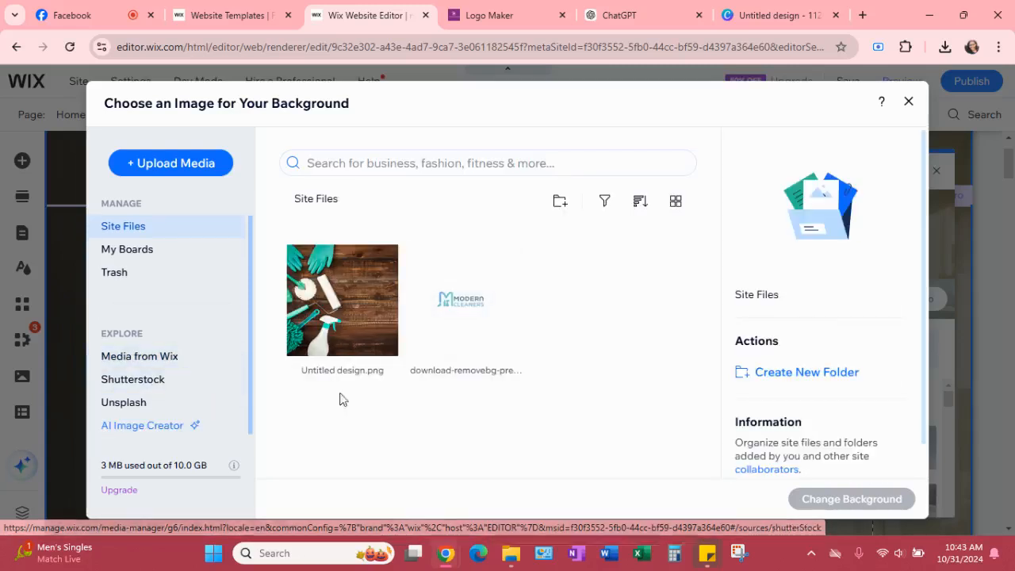
{"action": "left_click", "coordinate": [356, 323]}
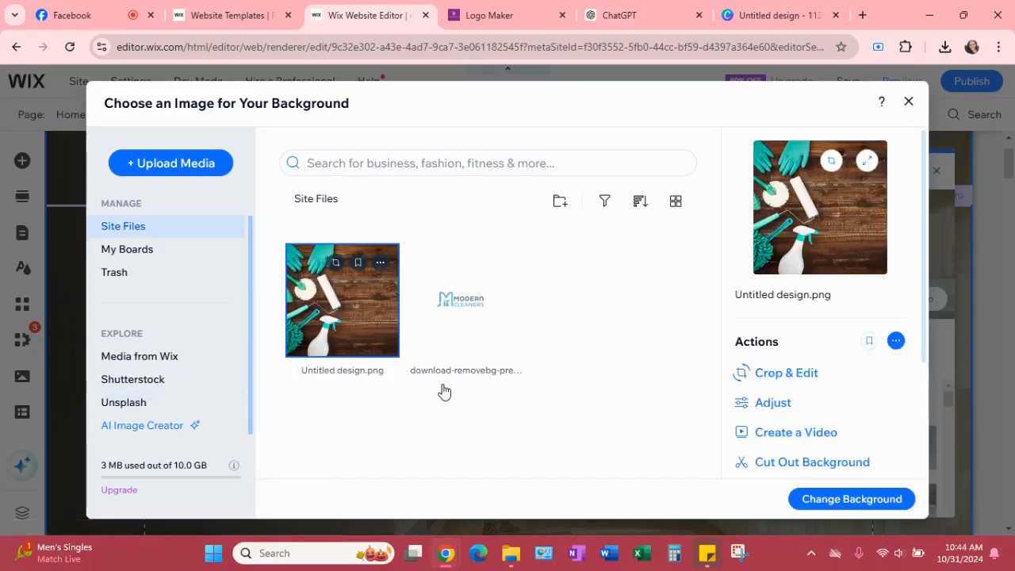
{"action": "left_click", "coordinate": [826, 504]}
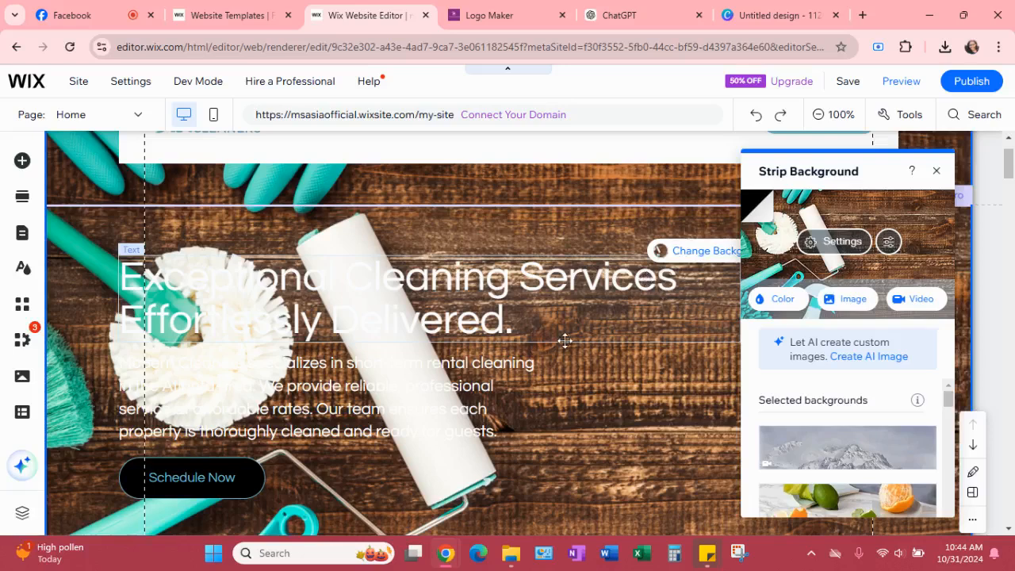
Compare the cleaning-tools image in the Canva design with how it looks behind the Intro text and header in Wix
{"action": "left_click", "coordinate": [782, 16]}
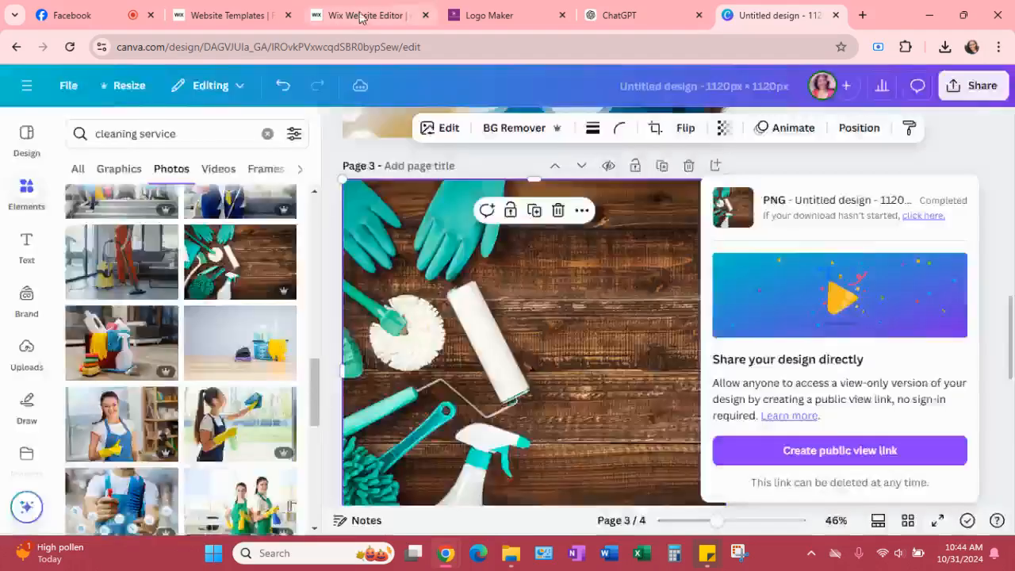
{"action": "left_click", "coordinate": [361, 16]}
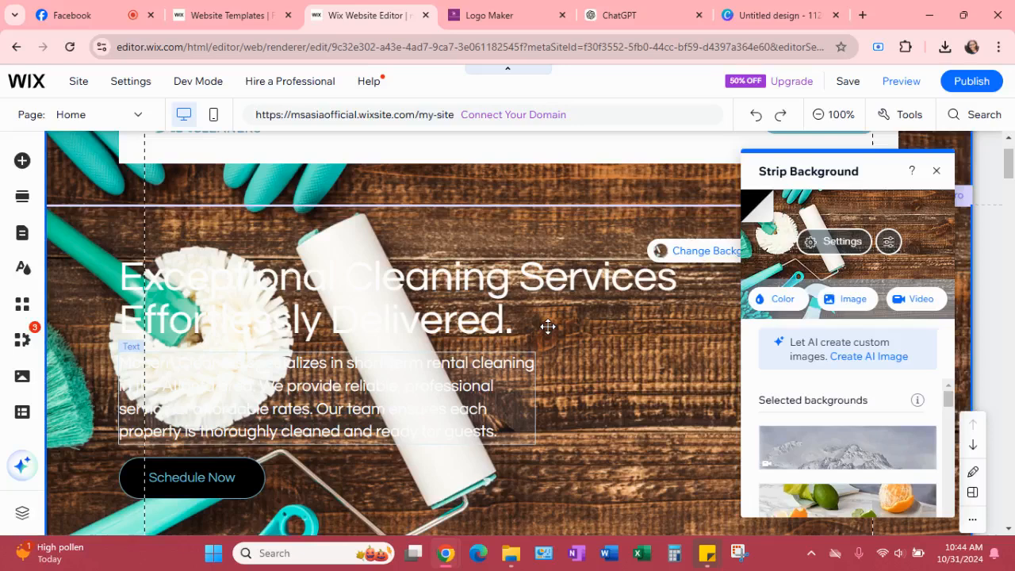
{"action": "scroll", "coordinate": [548, 326], "scroll_direction": "up", "scroll_amount": 1}
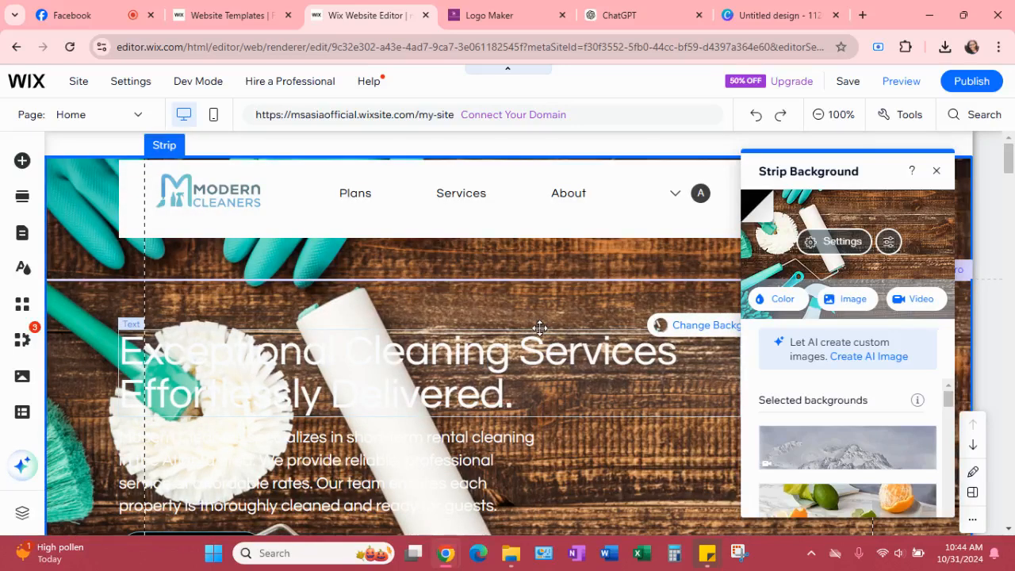
Switch to the Canva design and download only page 2, the blue brush image, as a PNG
{"action": "left_click", "coordinate": [765, 19]}
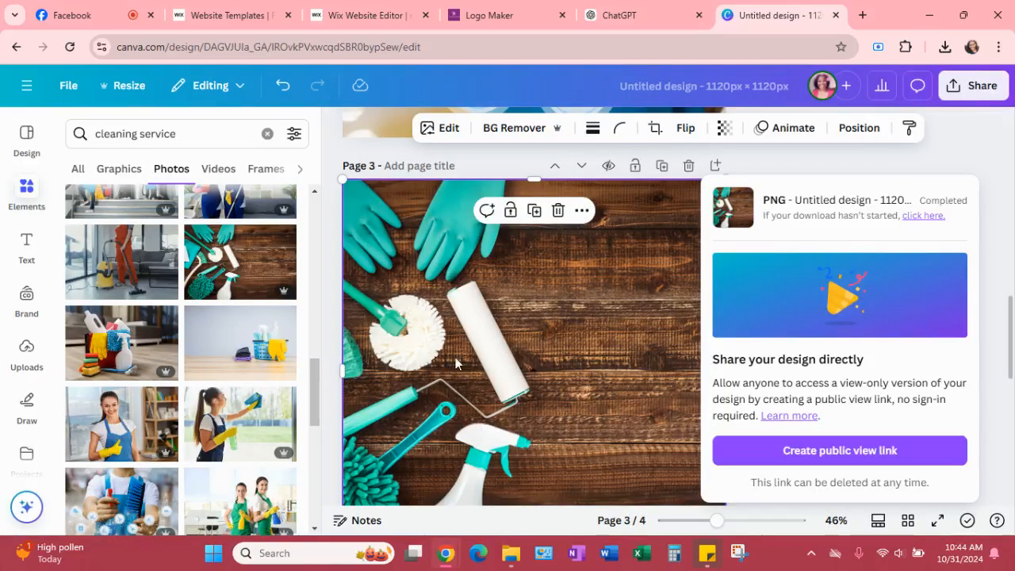
{"action": "scroll", "coordinate": [456, 361], "scroll_direction": "up", "scroll_amount": 5}
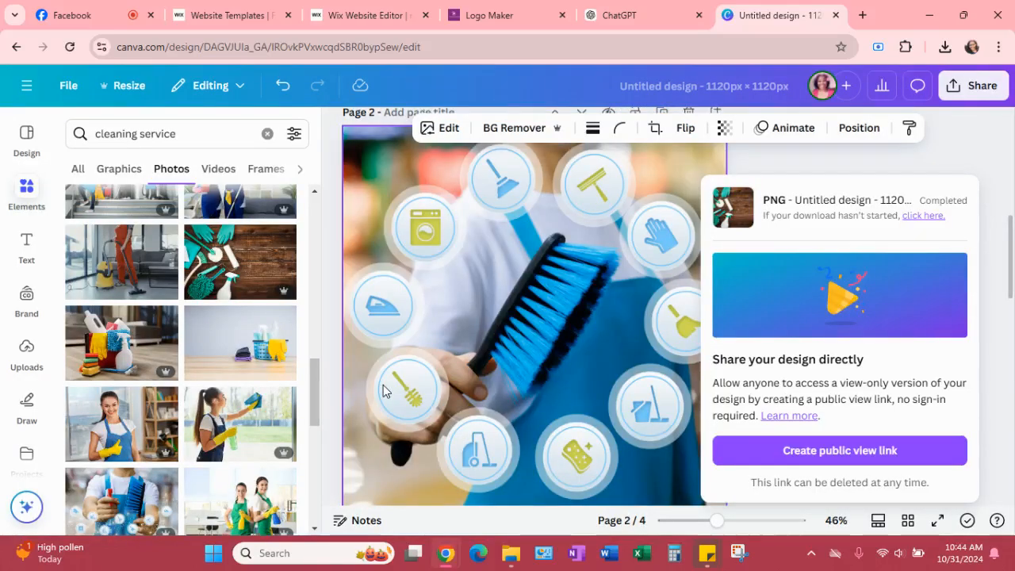
{"action": "scroll", "coordinate": [384, 386], "scroll_direction": "up", "scroll_amount": 5}
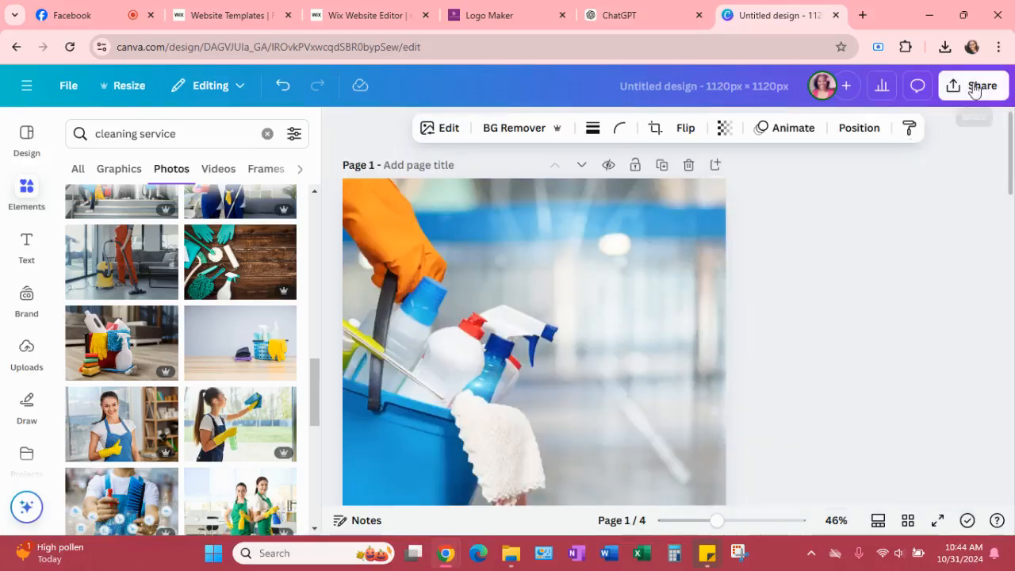
{"action": "left_click", "coordinate": [975, 87]}
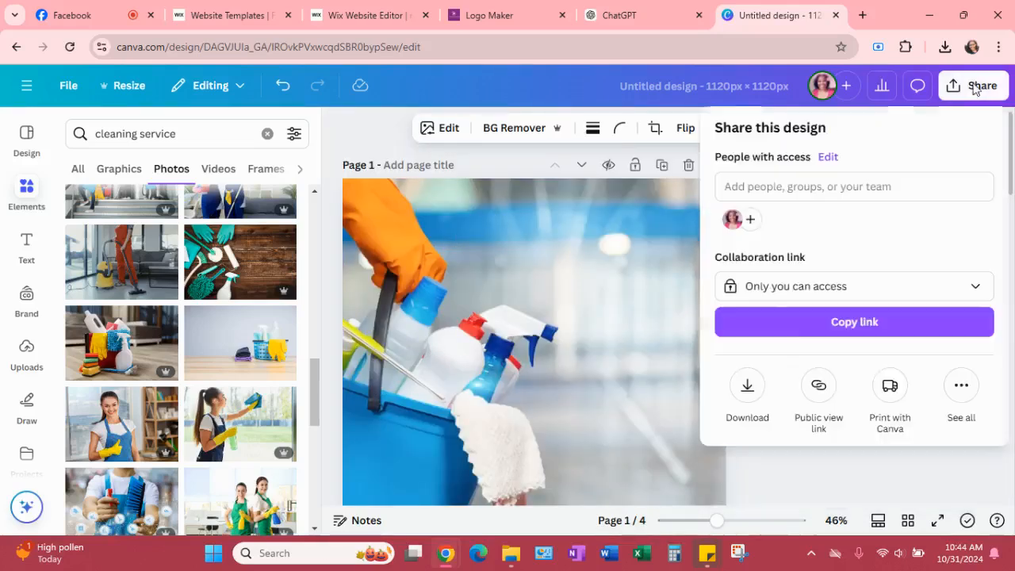
{"action": "left_click", "coordinate": [746, 394]}
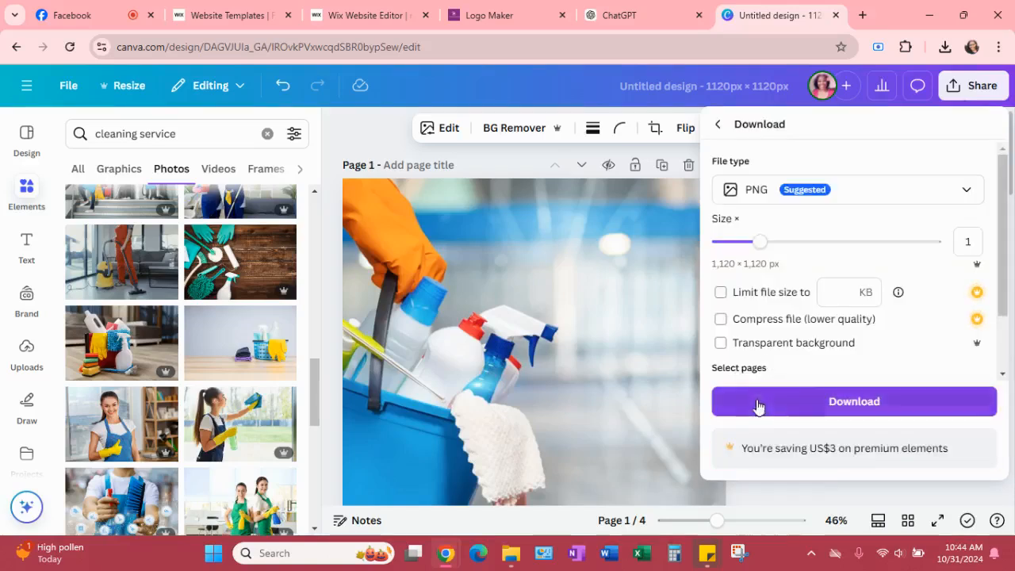
{"action": "scroll", "coordinate": [801, 342], "scroll_direction": "down", "scroll_amount": 2}
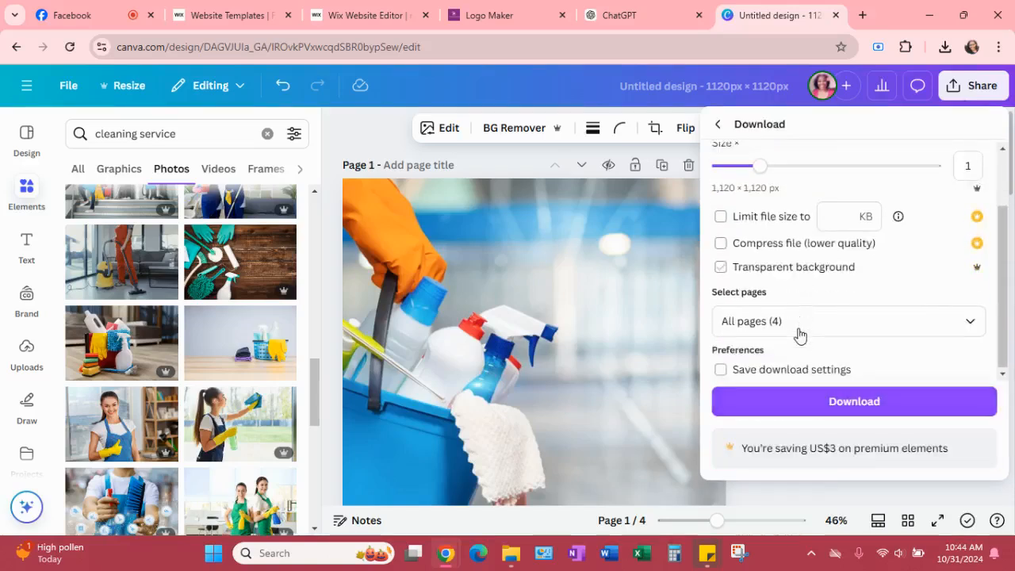
{"action": "left_click", "coordinate": [972, 322]}
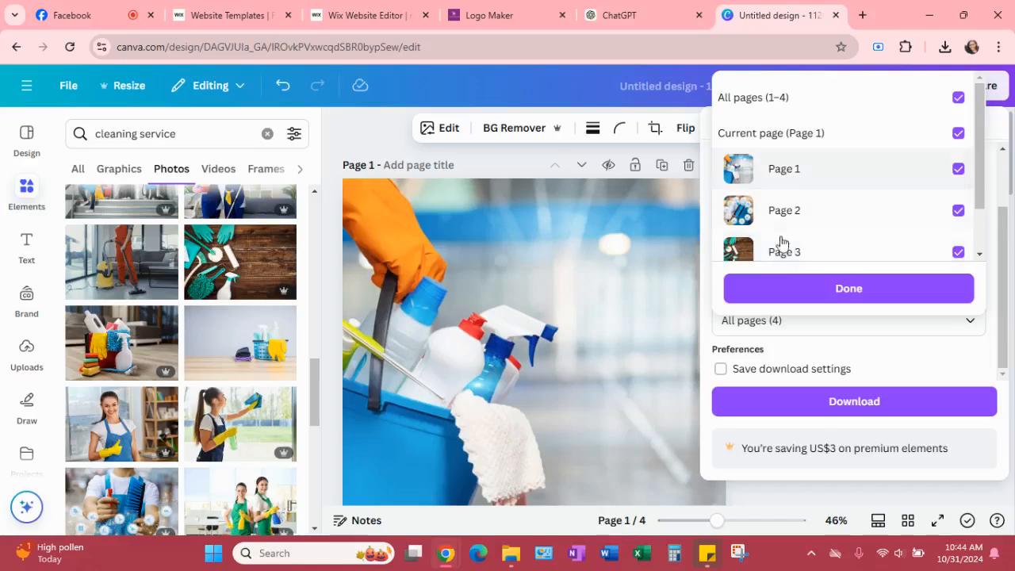
{"action": "left_click", "coordinate": [784, 99]}
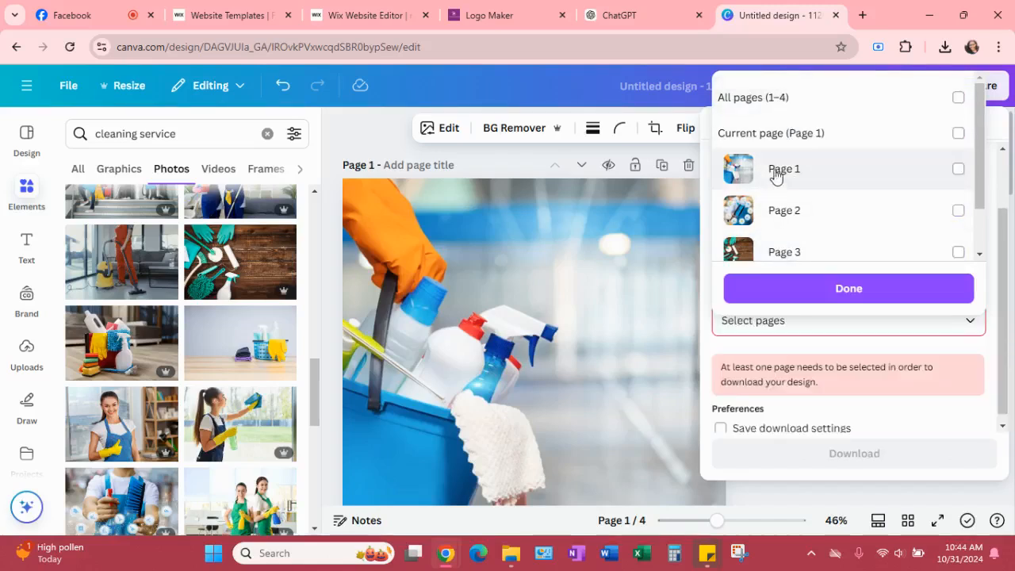
{"action": "left_click", "coordinate": [776, 169]}
{"action": "left_click", "coordinate": [773, 210]}
{"action": "left_click", "coordinate": [774, 210]}
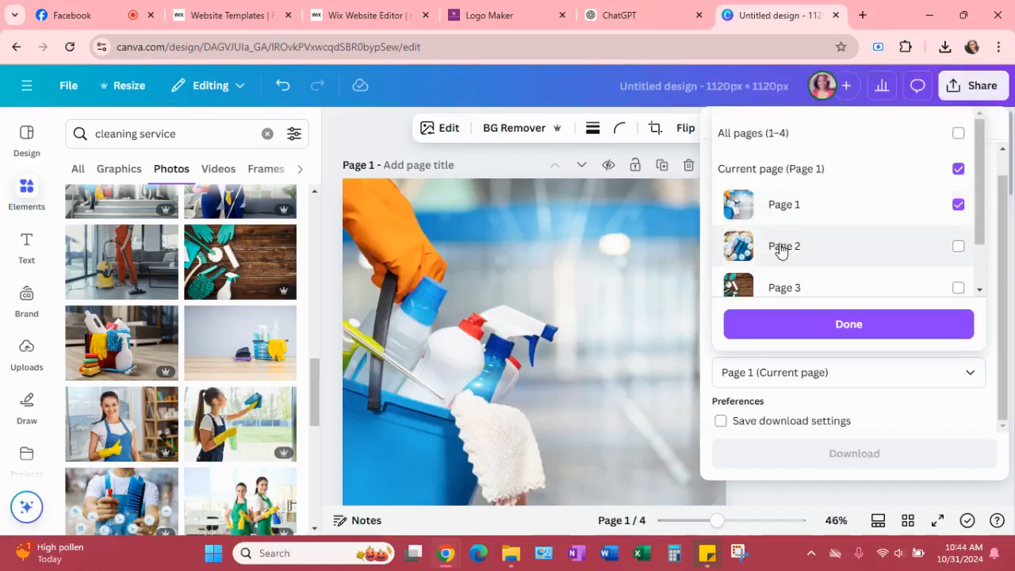
{"action": "left_click", "coordinate": [783, 246]}
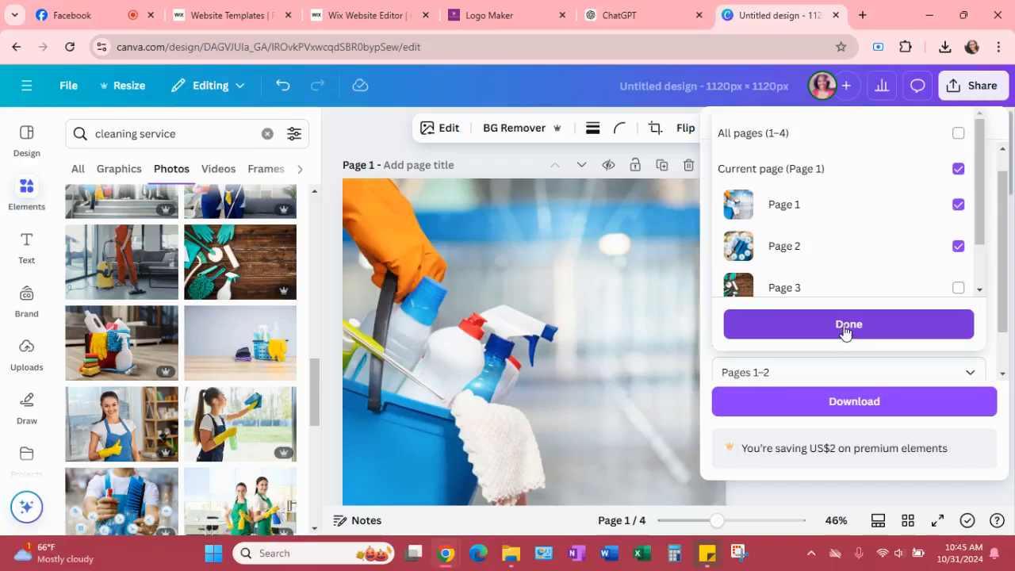
{"action": "left_click", "coordinate": [798, 202]}
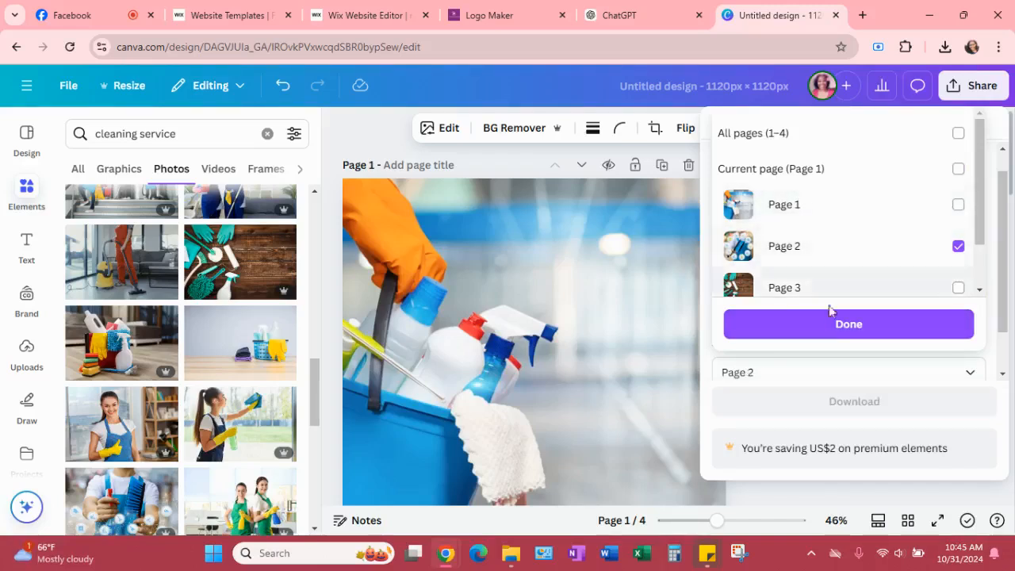
{"action": "left_click", "coordinate": [871, 380]}
{"action": "left_click", "coordinate": [854, 403]}
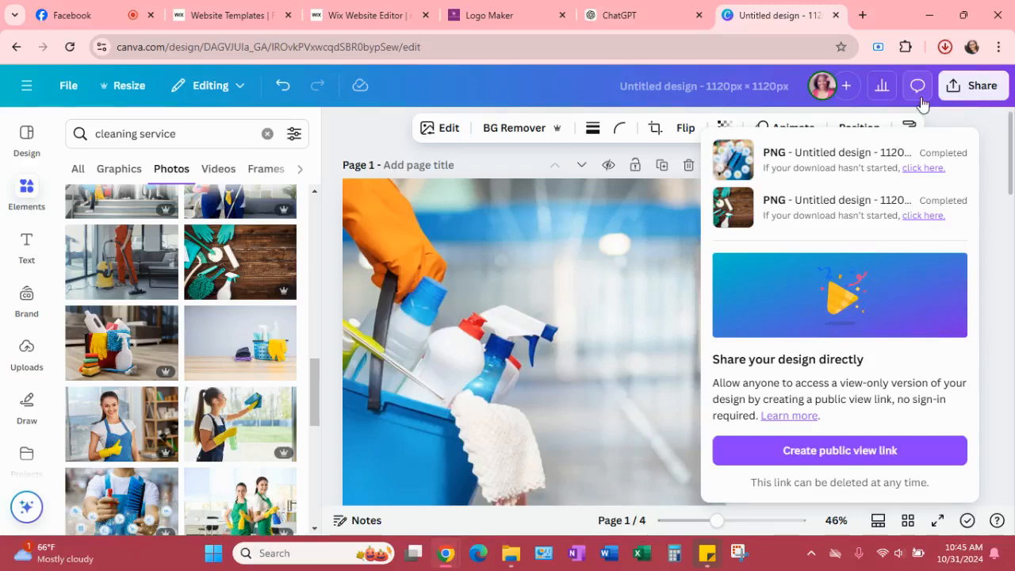
Download only page 1 of the design, the blue cleaning bucket image, as a PNG
{"action": "left_click", "coordinate": [984, 89]}
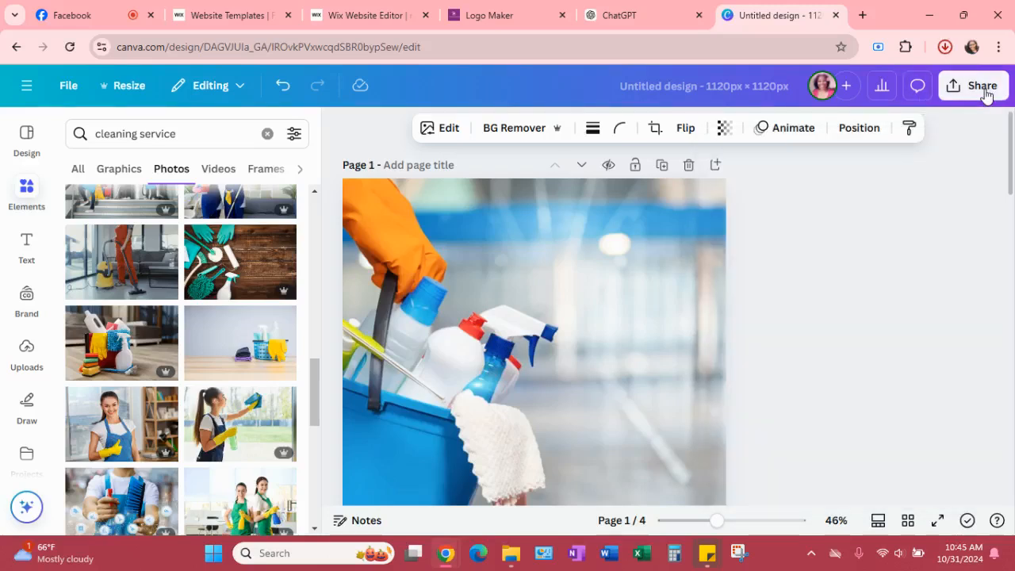
{"action": "left_click", "coordinate": [986, 91]}
{"action": "left_click", "coordinate": [750, 387]}
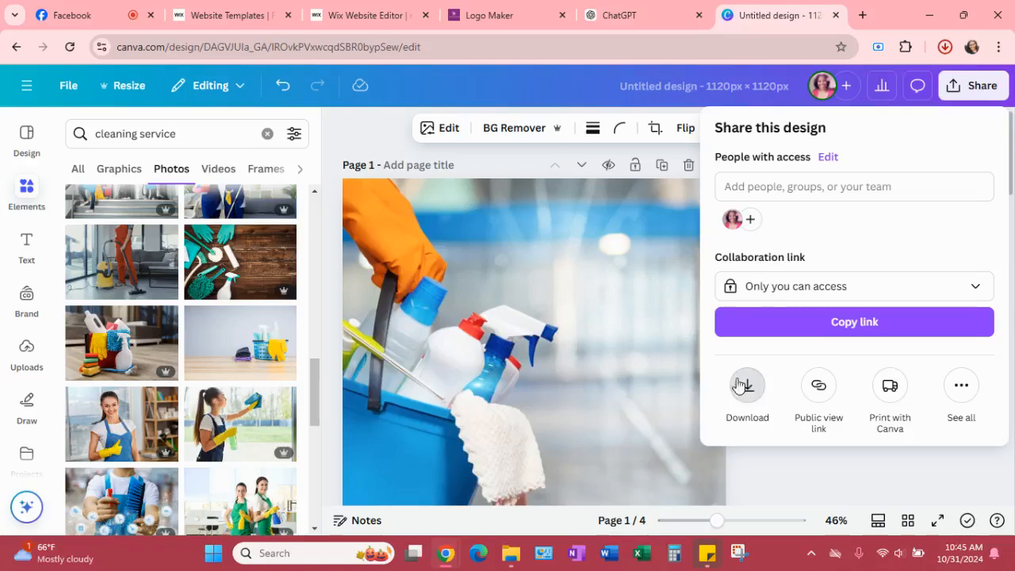
{"action": "scroll", "coordinate": [952, 325], "scroll_direction": "down", "scroll_amount": 2}
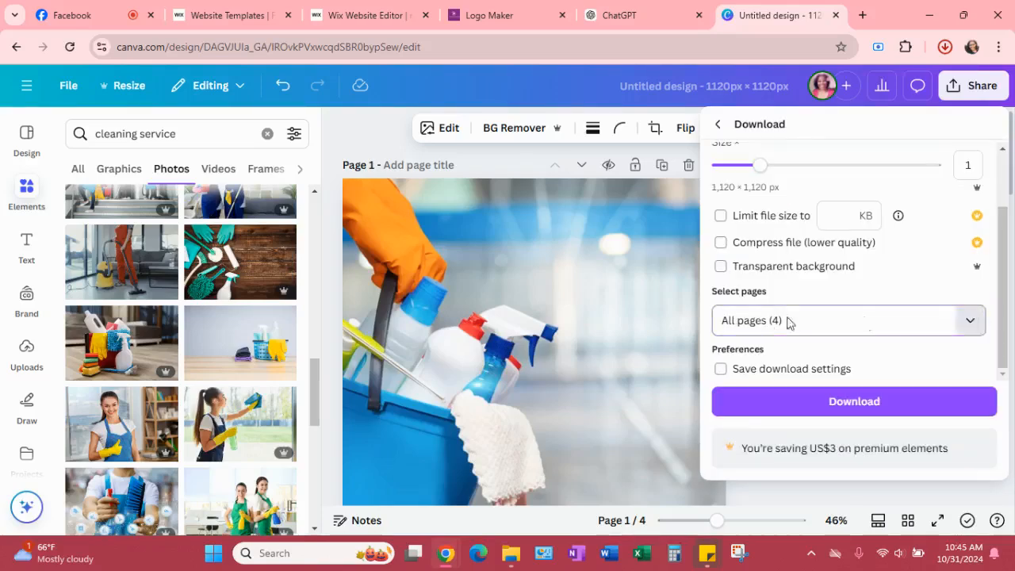
{"action": "left_click", "coordinate": [863, 320]}
{"action": "left_click", "coordinate": [768, 97]}
{"action": "left_click", "coordinate": [764, 132]}
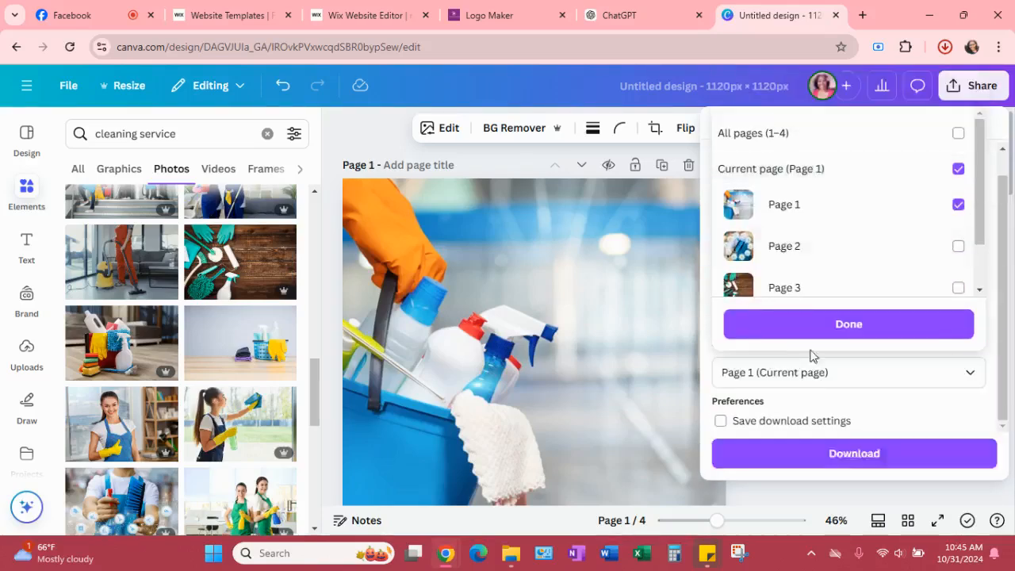
{"action": "left_click", "coordinate": [813, 293]}
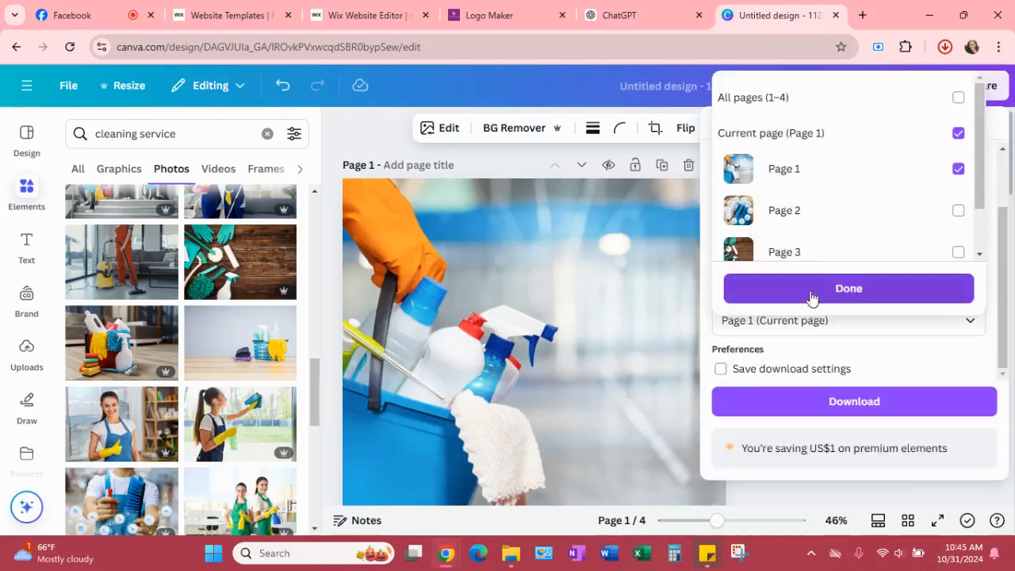
{"action": "left_click", "coordinate": [810, 406]}
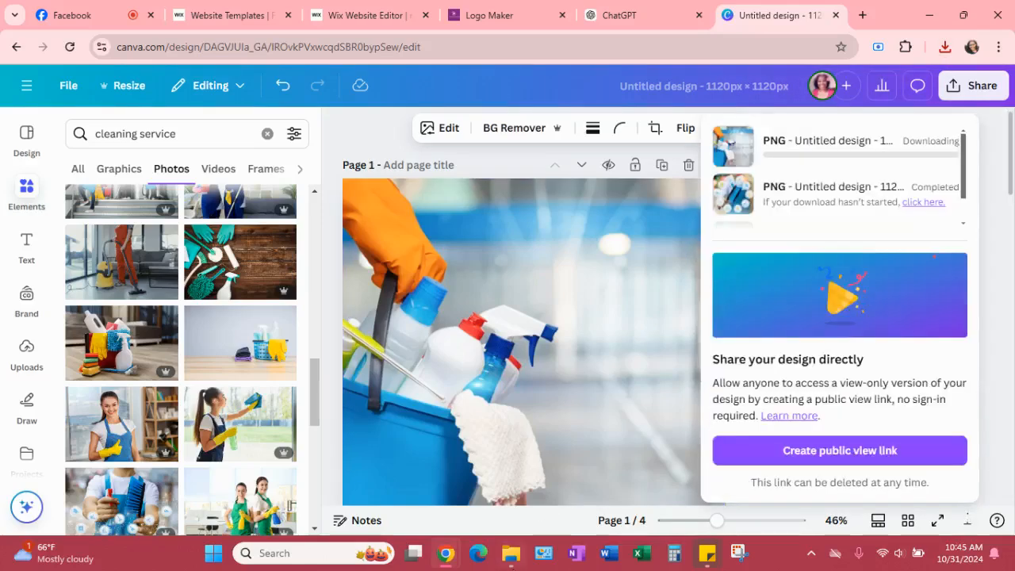
{"action": "mouse_move", "coordinate": [516, 553]}
{"action": "mouse_move", "coordinate": [516, 482]}
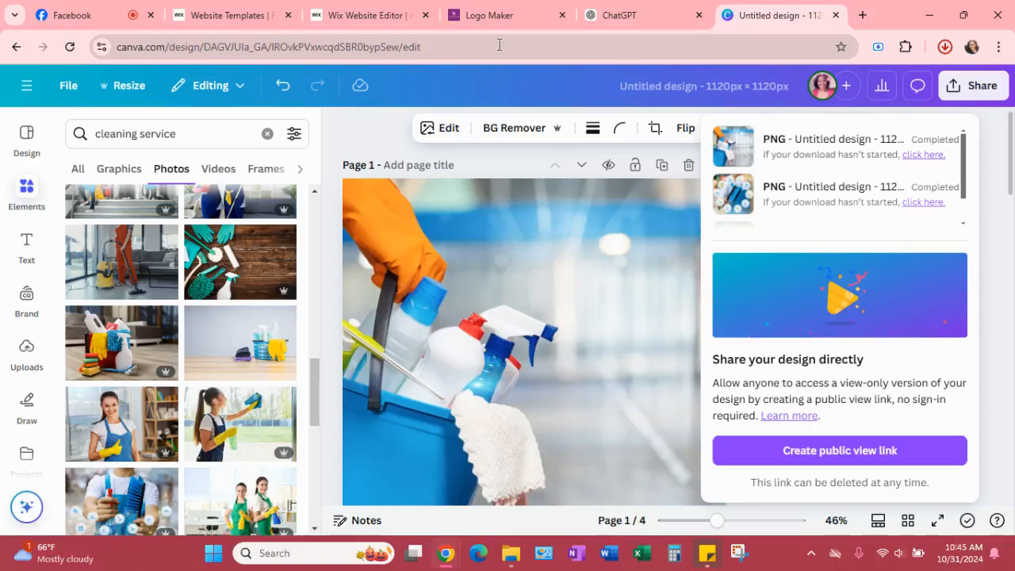
Switch to the Wix editor and upload Untitled design (1) and Untitled design (2) from Downloads as background image choices
{"action": "left_click", "coordinate": [348, 16]}
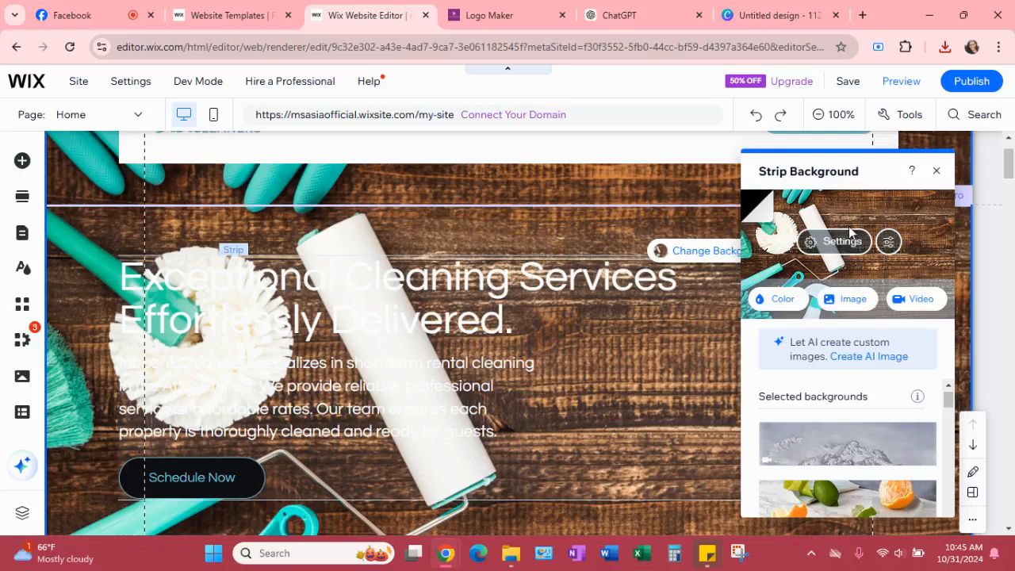
{"action": "scroll", "coordinate": [843, 293], "scroll_direction": "down", "scroll_amount": 1}
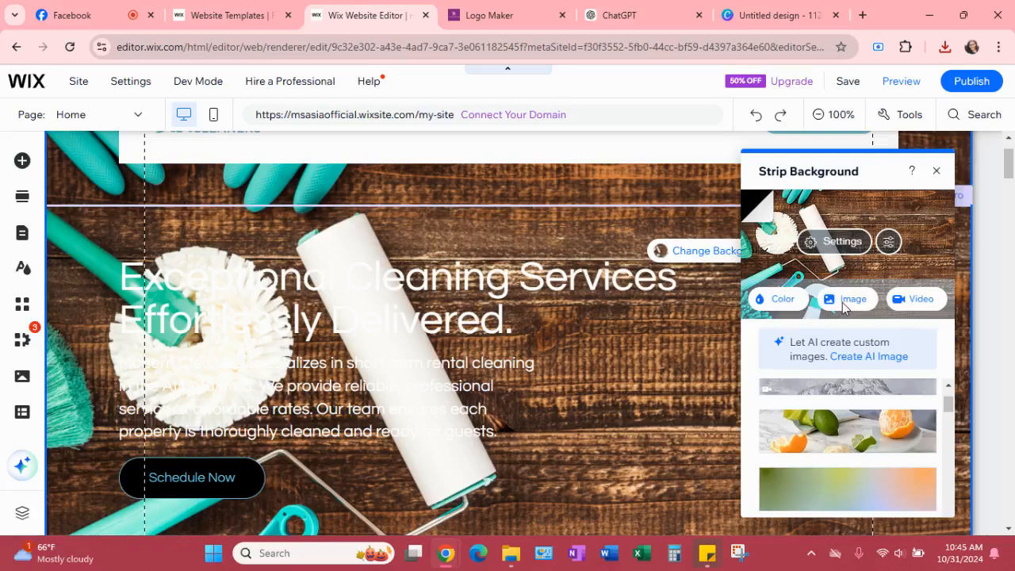
{"action": "left_click", "coordinate": [845, 305]}
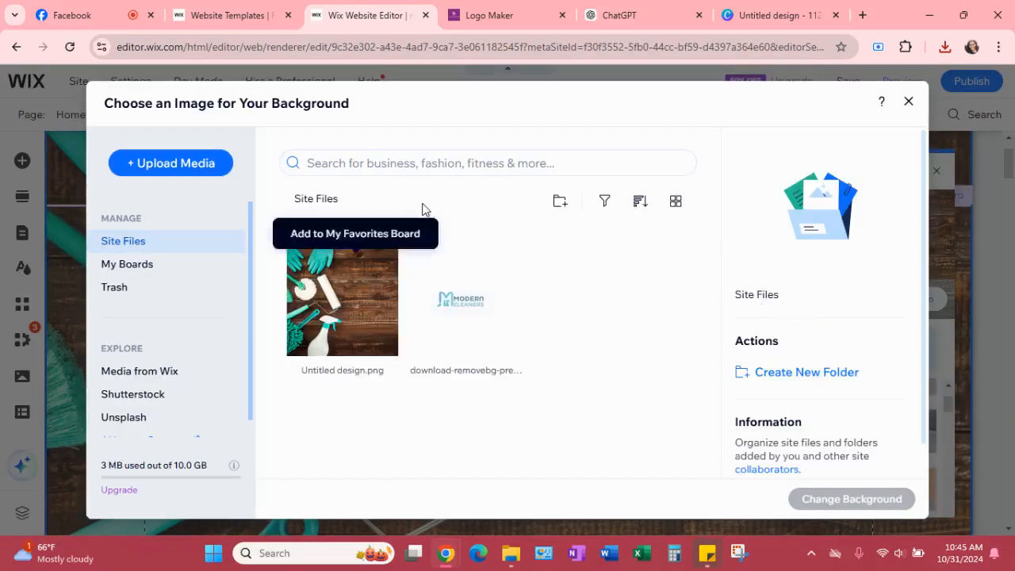
{"action": "left_click", "coordinate": [182, 163]}
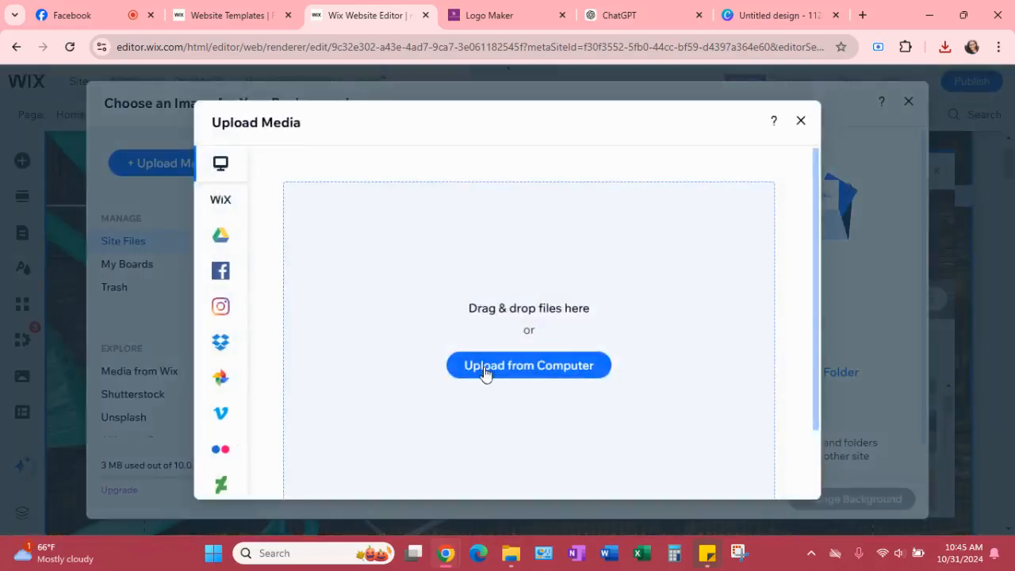
{"action": "left_click", "coordinate": [485, 369]}
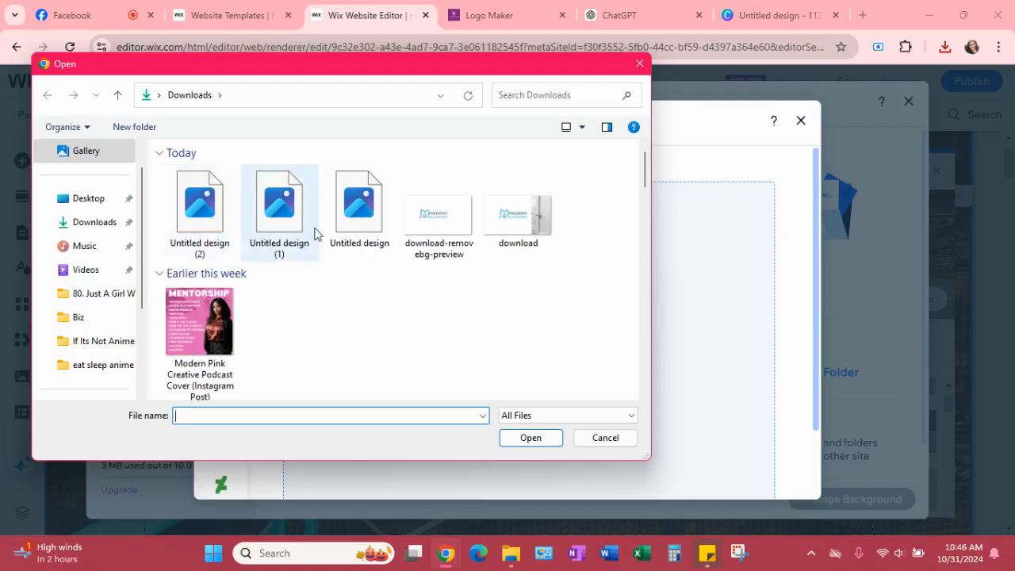
{"action": "left_click", "coordinate": [303, 230]}
{"action": "left_click", "coordinate": [184, 224], "text": "ctrl"}
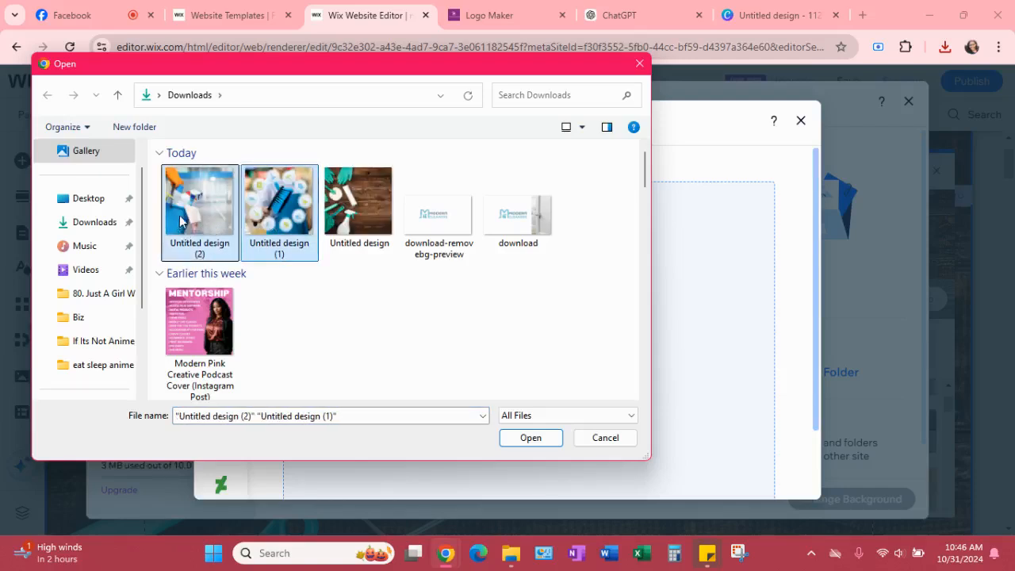
{"action": "left_click", "coordinate": [540, 437]}
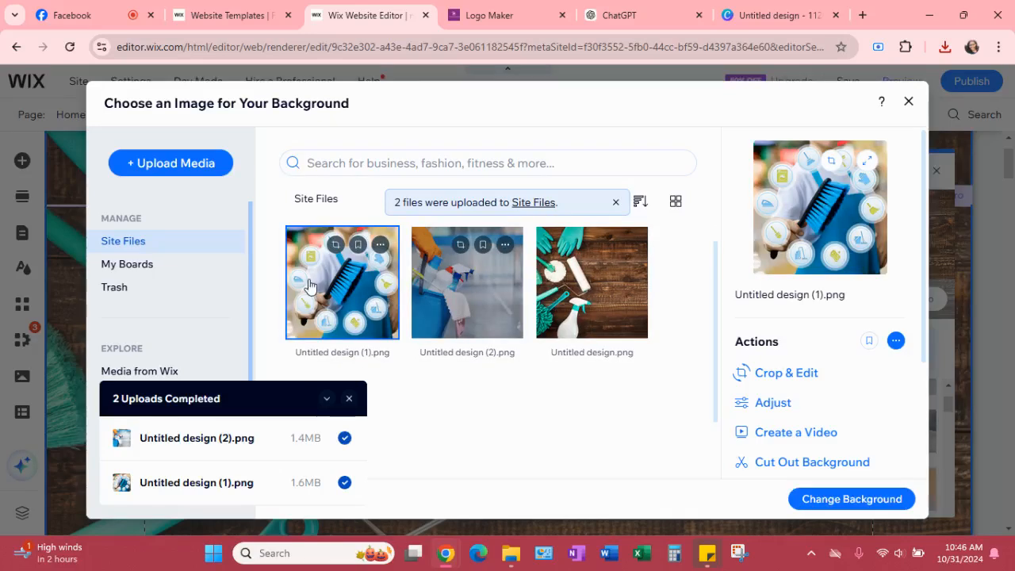
Try Untitled design (2).png and Untitled design (1).png in turn as the Intro strip's background image
{"action": "left_click", "coordinate": [484, 306]}
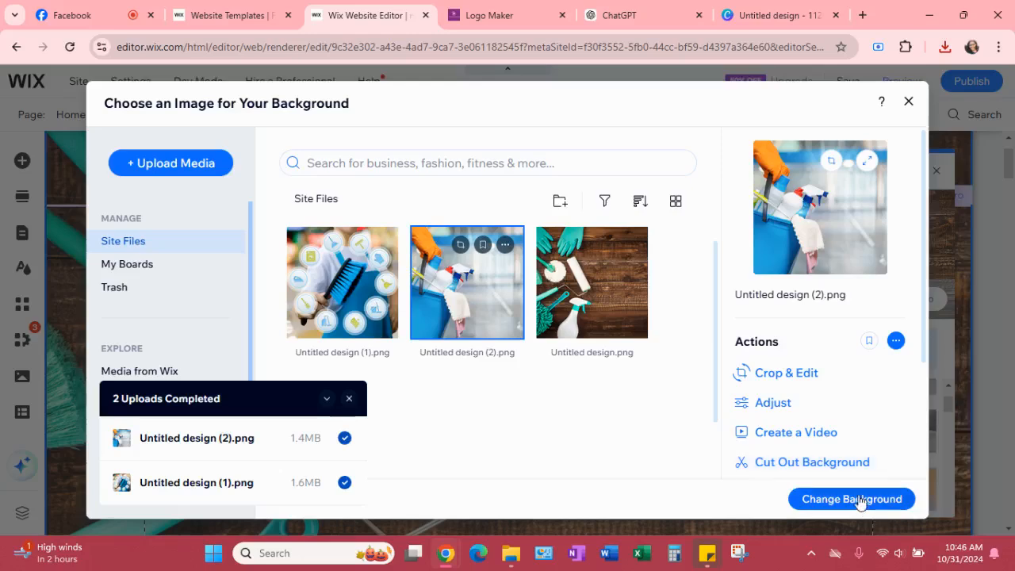
{"action": "left_click", "coordinate": [792, 497]}
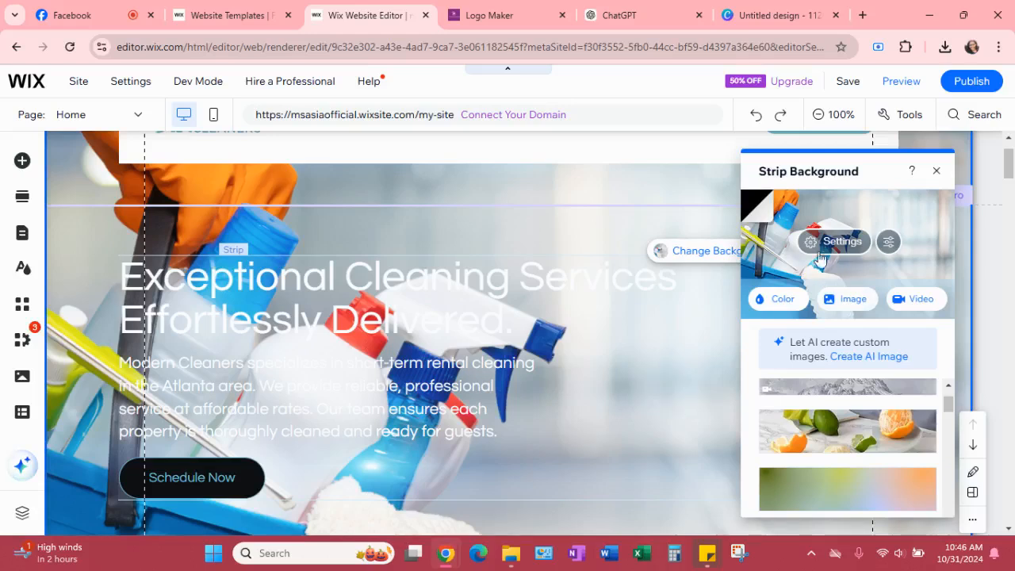
{"action": "left_click", "coordinate": [854, 305]}
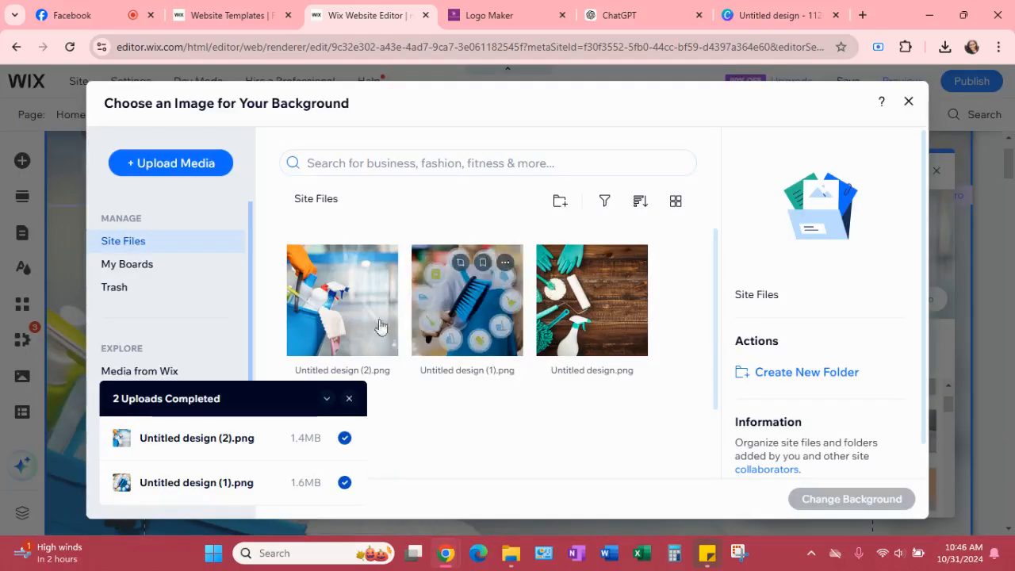
{"action": "left_click", "coordinate": [480, 327]}
{"action": "left_click", "coordinate": [883, 500]}
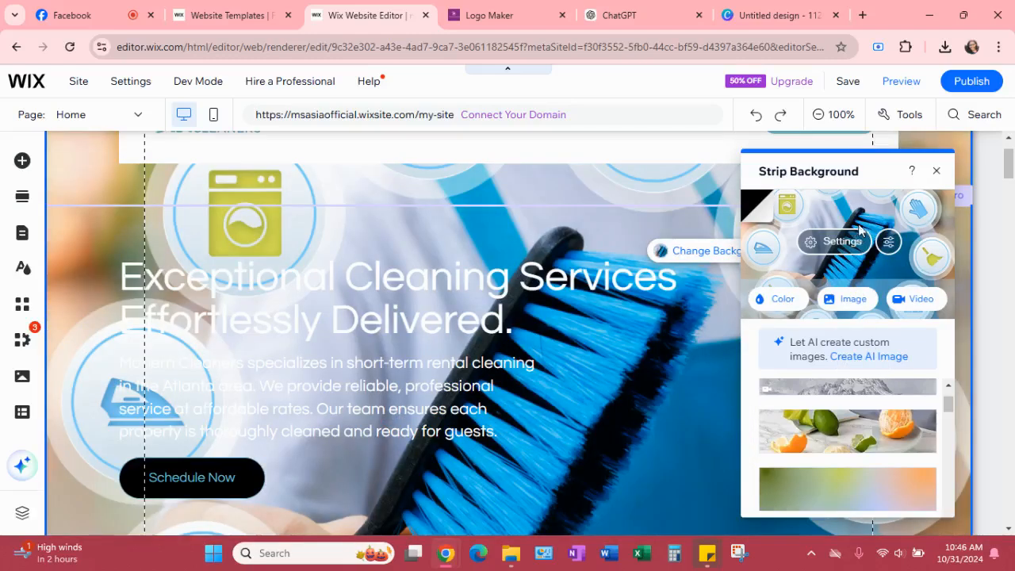
Set Untitled design (2).png, the cleaning bucket image, as the Intro strip's background and close the background settings
{"action": "left_click", "coordinate": [850, 300]}
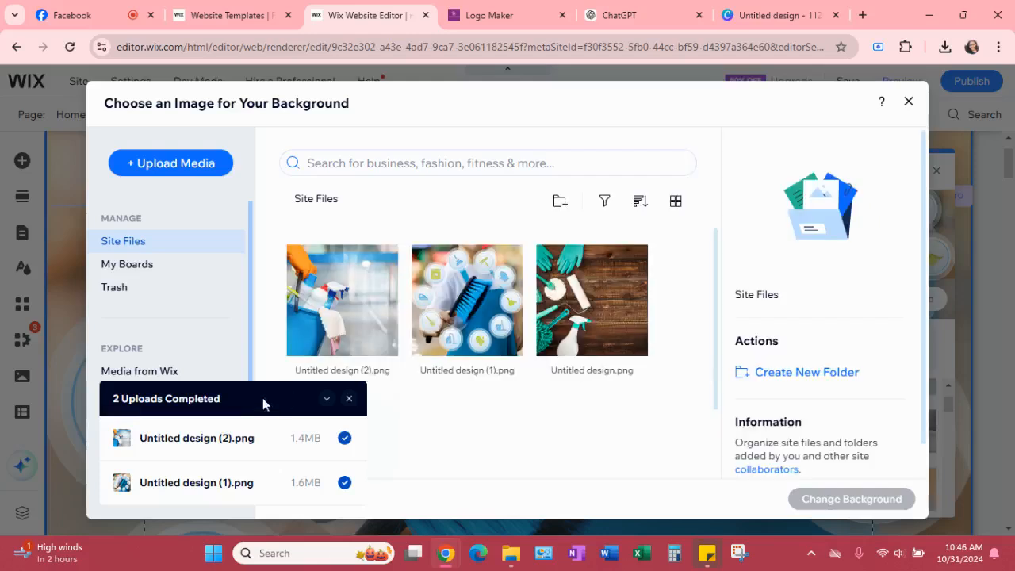
{"action": "left_click", "coordinate": [349, 317]}
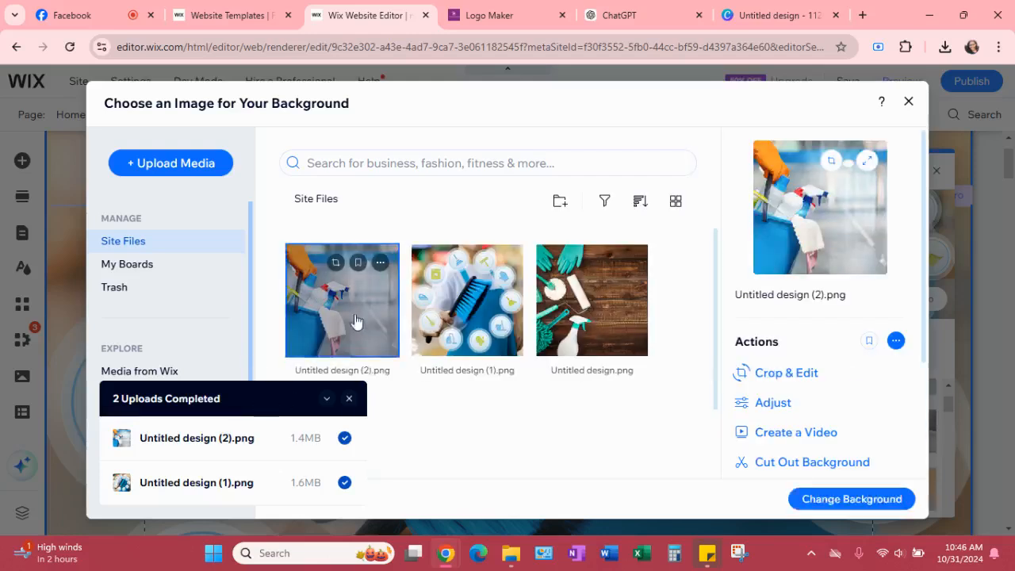
{"action": "left_click", "coordinate": [820, 498]}
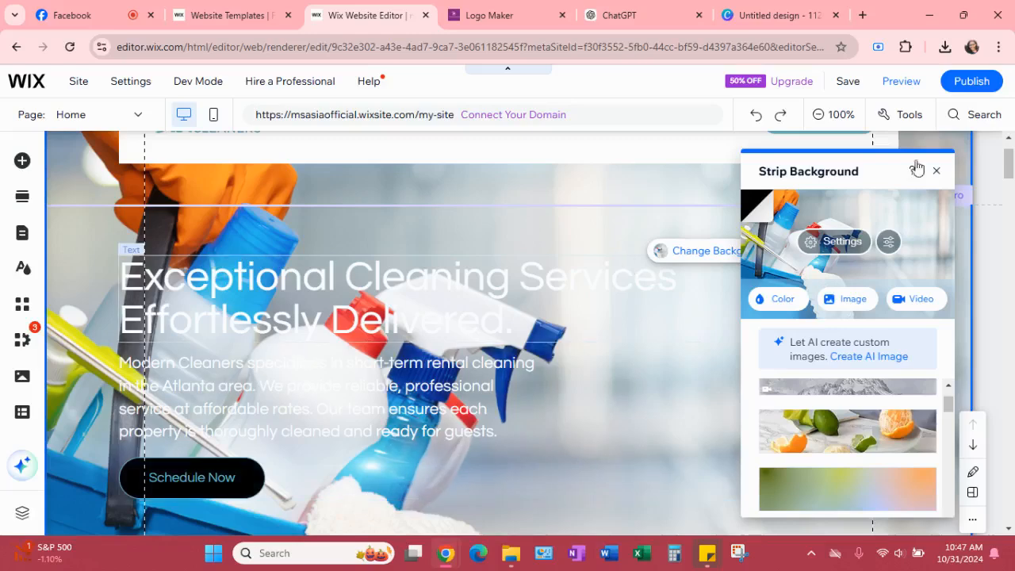
{"action": "left_click", "coordinate": [937, 172]}
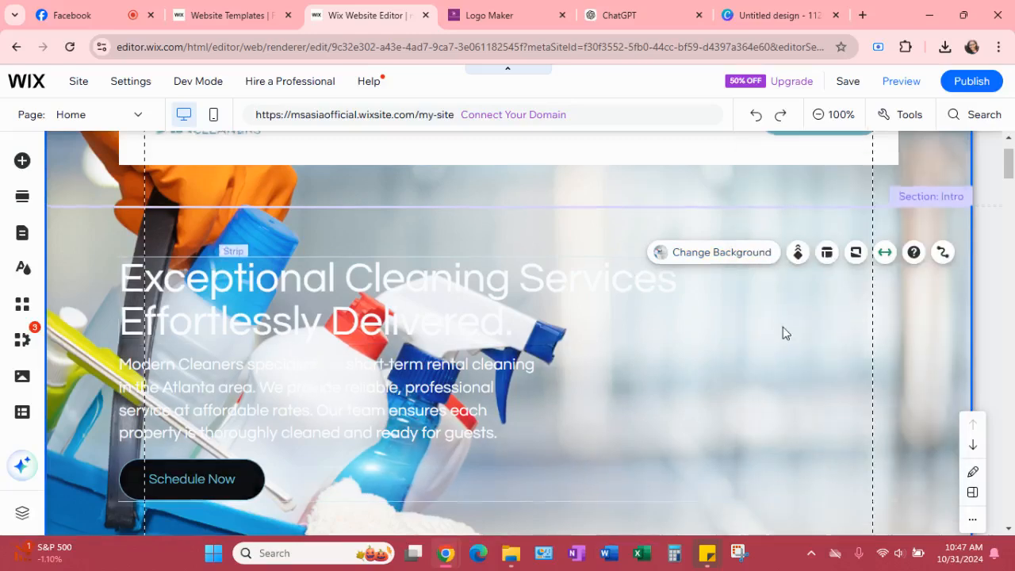
{"action": "scroll", "coordinate": [783, 327], "scroll_direction": "up", "scroll_amount": 1}
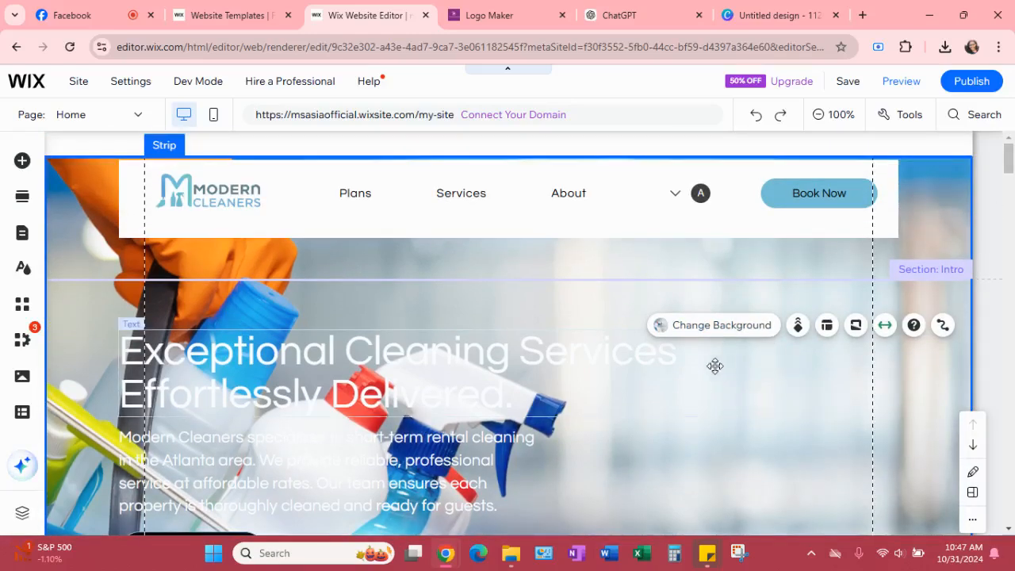
Set the Intro heading "Exceptional Cleaning Services Effortlessly Delivered." to black (#000000) and make it bold
{"action": "scroll", "coordinate": [573, 355], "scroll_direction": "down", "scroll_amount": 1}
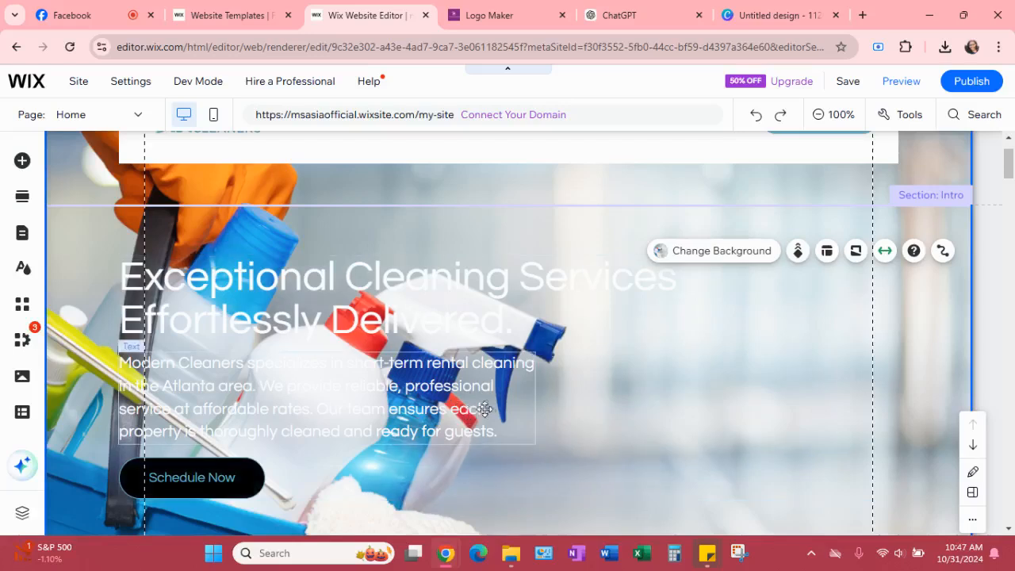
{"action": "left_click", "coordinate": [511, 302]}
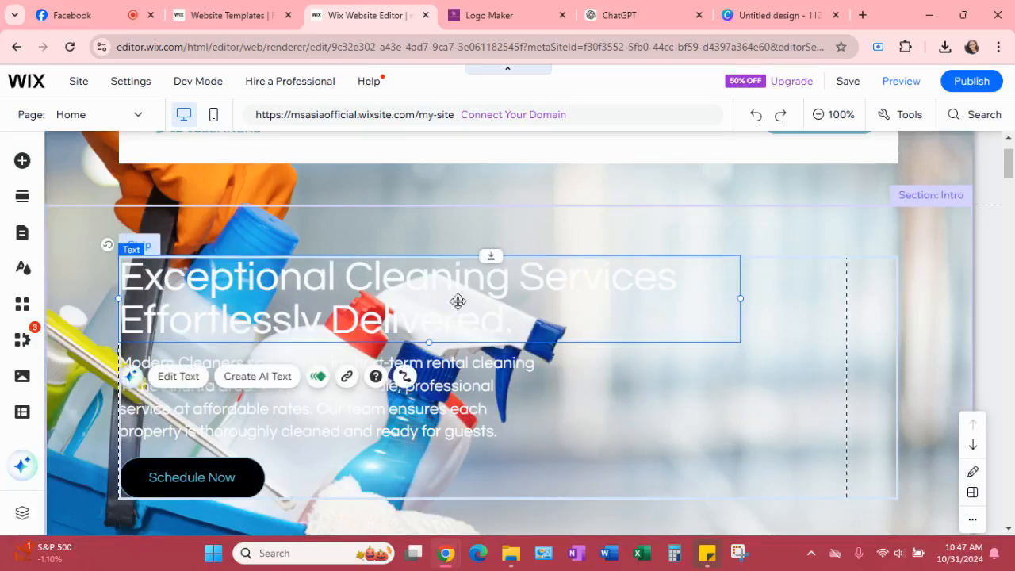
{"action": "left_click", "coordinate": [183, 380]}
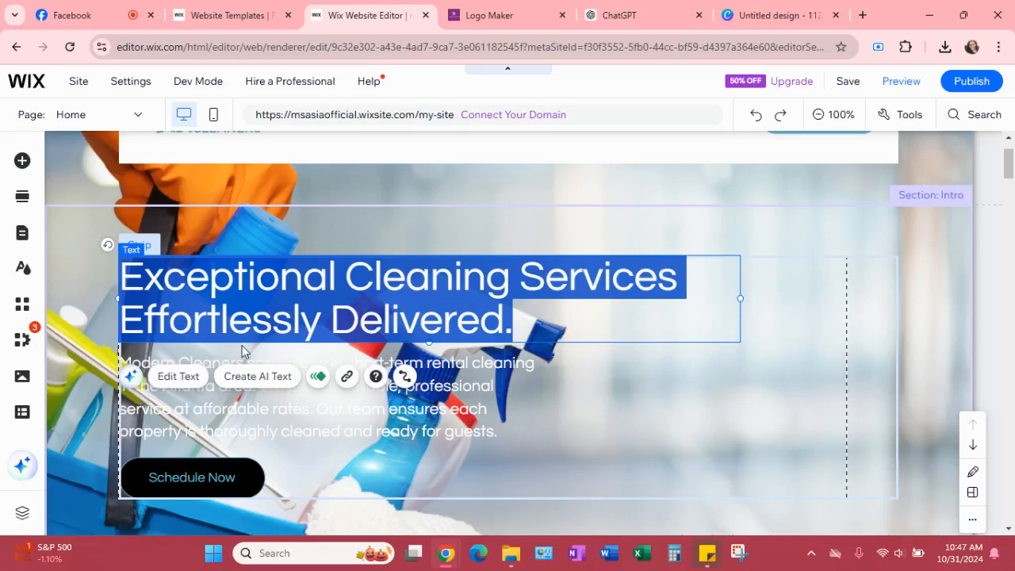
{"action": "left_click", "coordinate": [186, 384]}
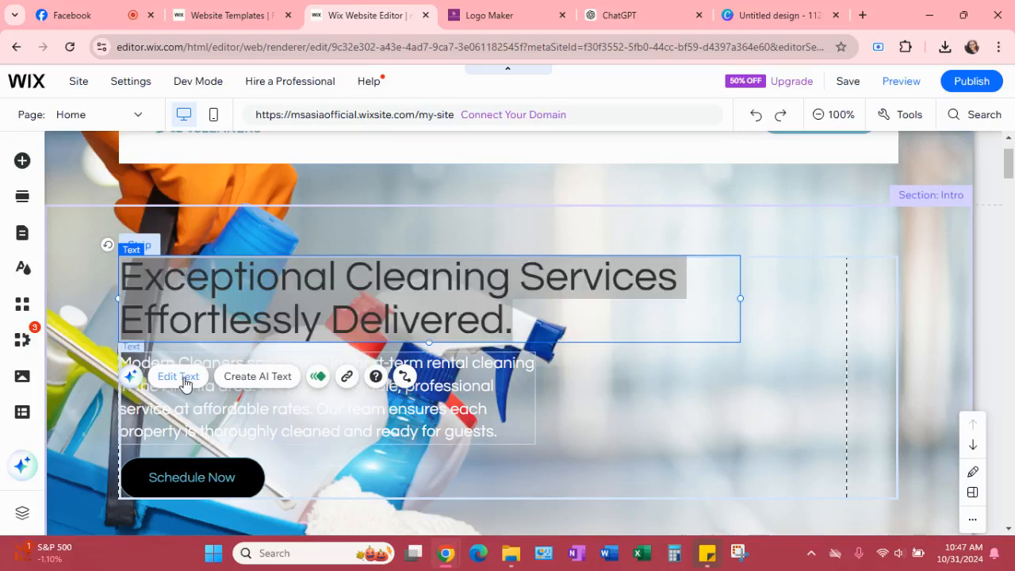
{"action": "left_click", "coordinate": [185, 384]}
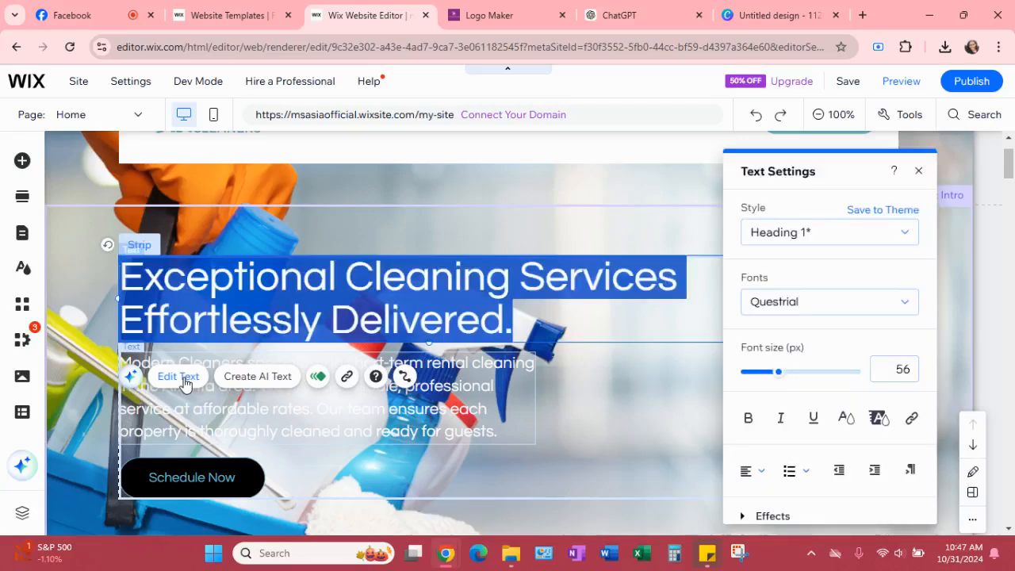
{"action": "left_click", "coordinate": [847, 429]}
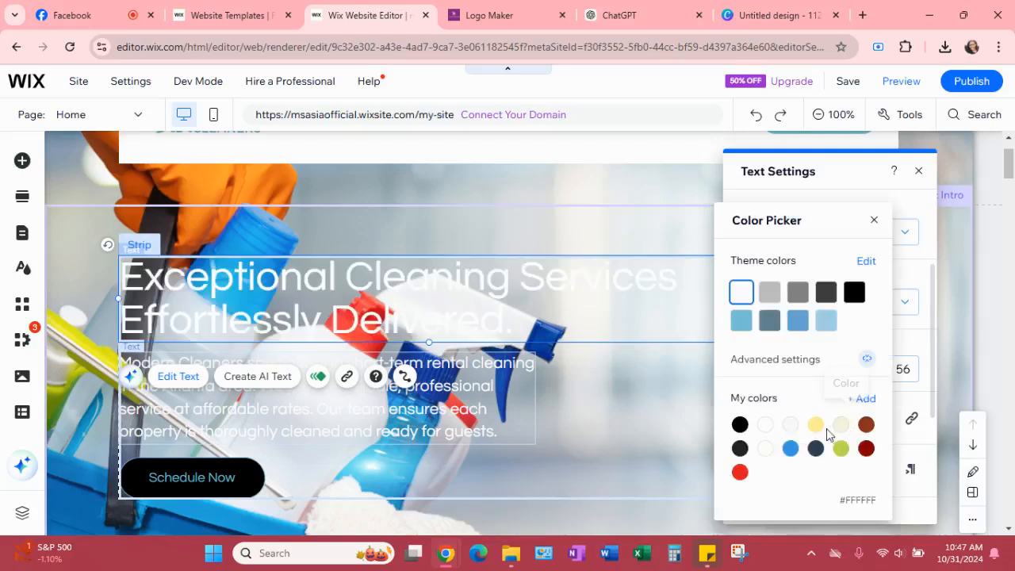
{"action": "left_click", "coordinate": [855, 294]}
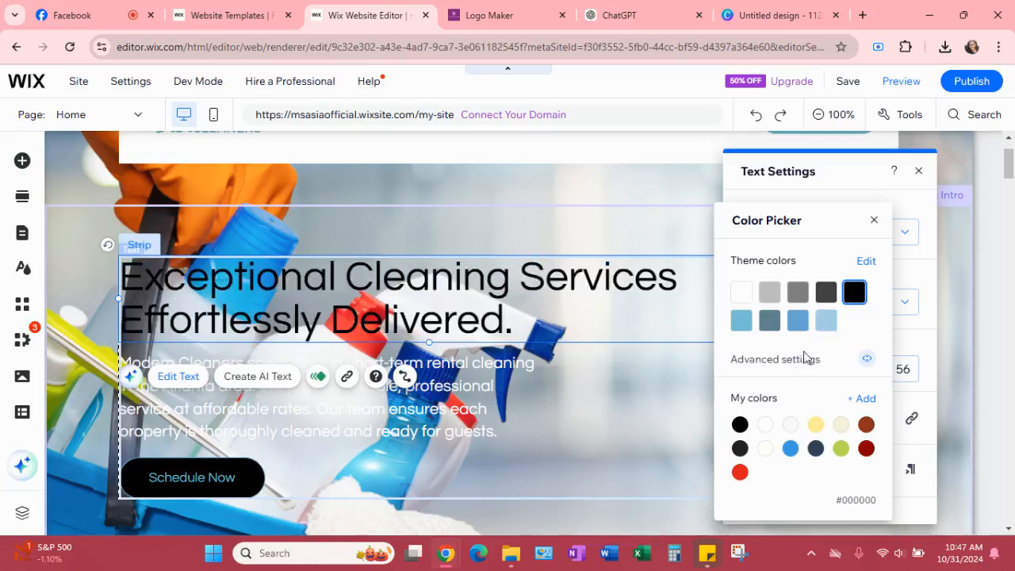
{"action": "left_click", "coordinate": [874, 219]}
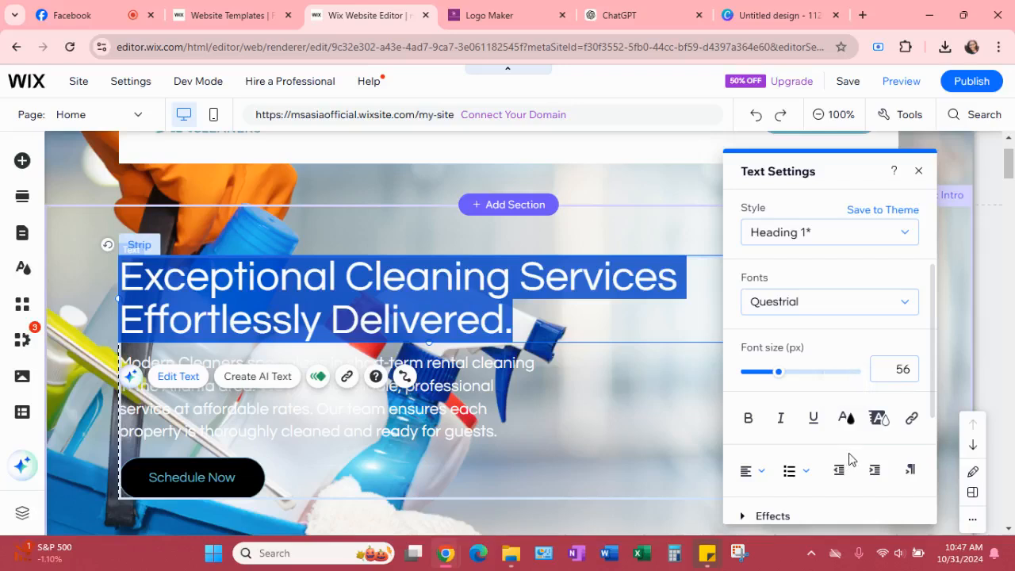
{"action": "left_click", "coordinate": [748, 420]}
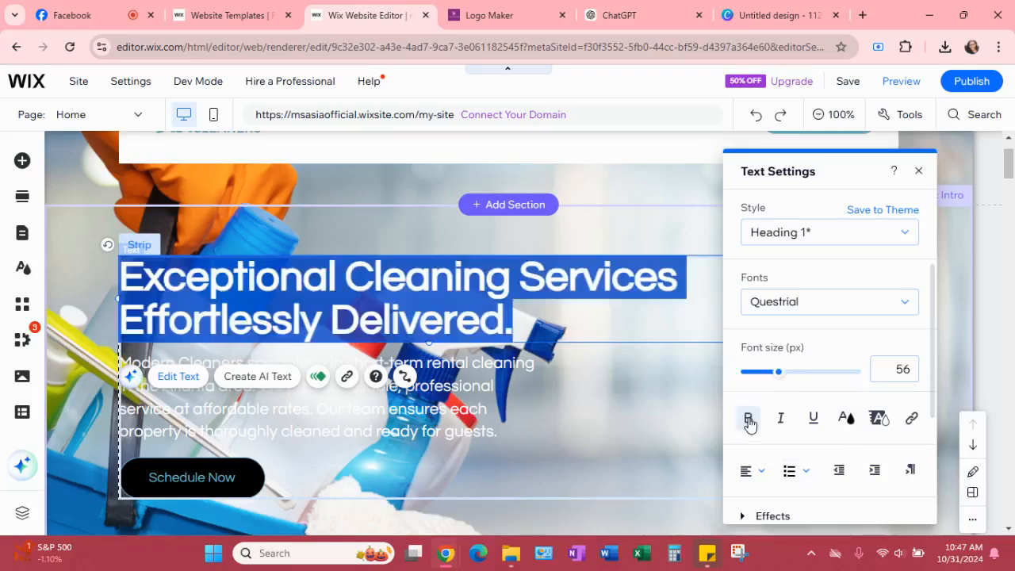
Set the Intro paragraph about short-term rental cleaning in the Atlanta area to black and close its text settings
{"action": "left_click", "coordinate": [500, 383]}
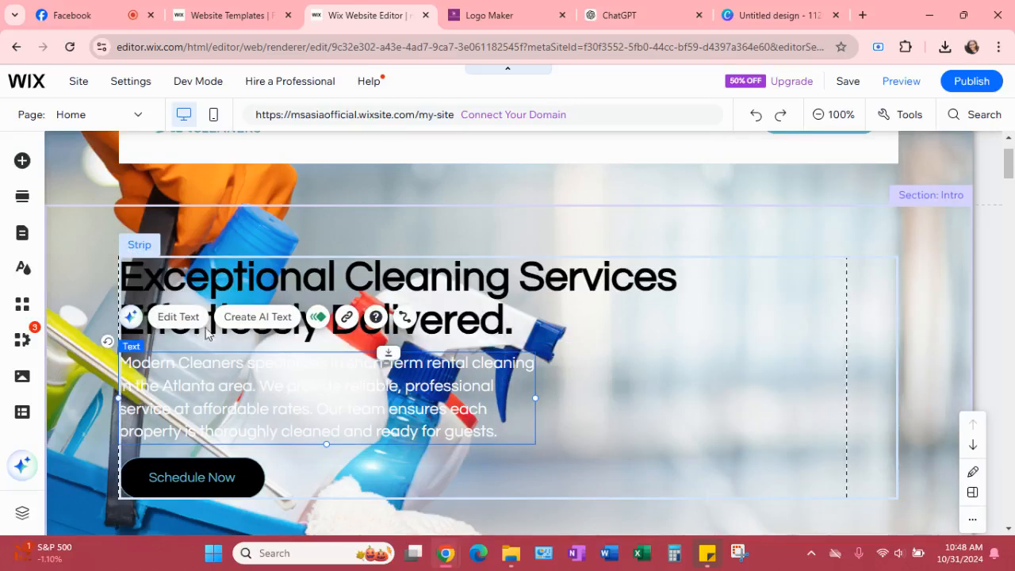
{"action": "left_click", "coordinate": [179, 317]}
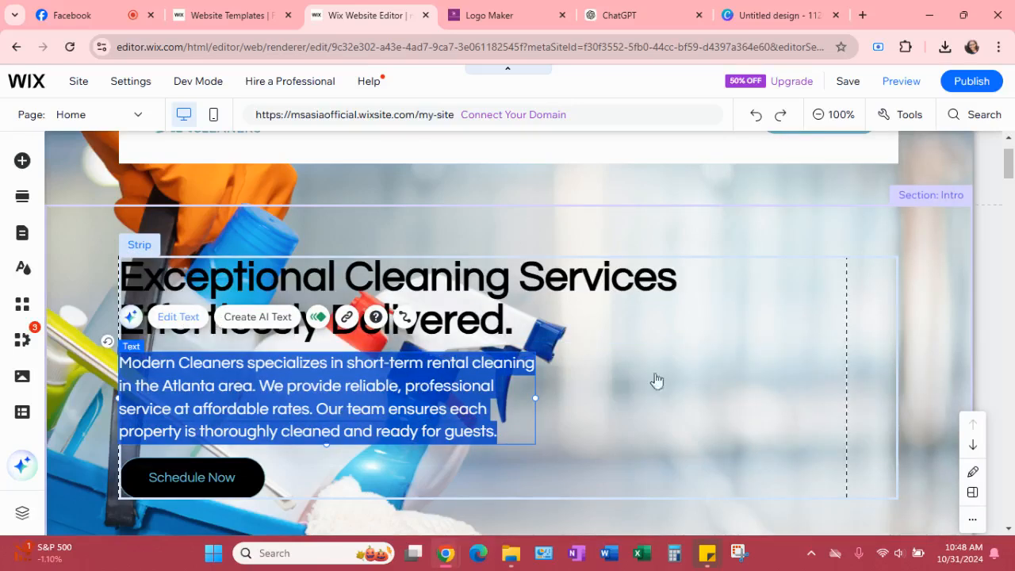
{"action": "left_click", "coordinate": [675, 418]}
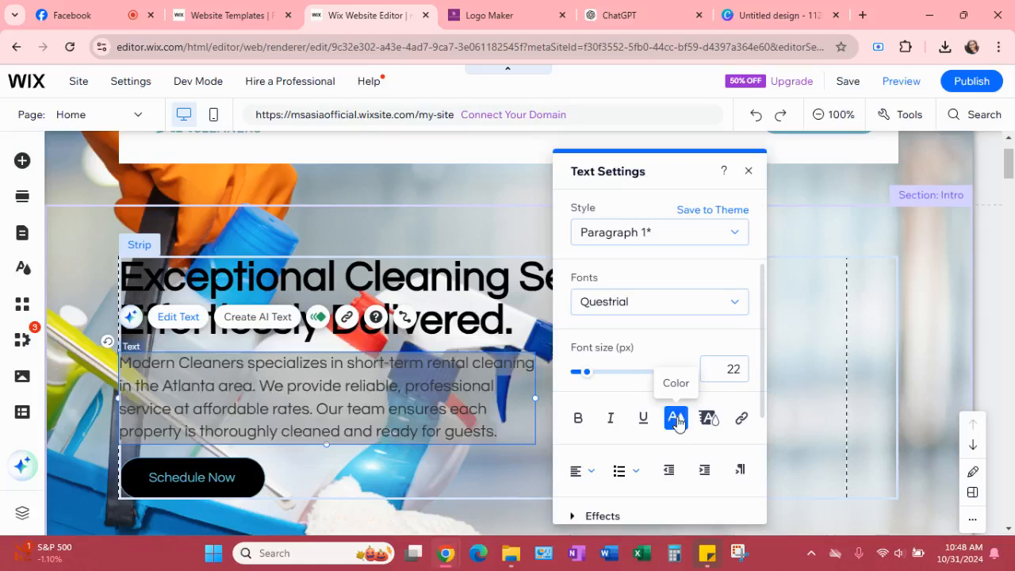
{"action": "left_click", "coordinate": [684, 292]}
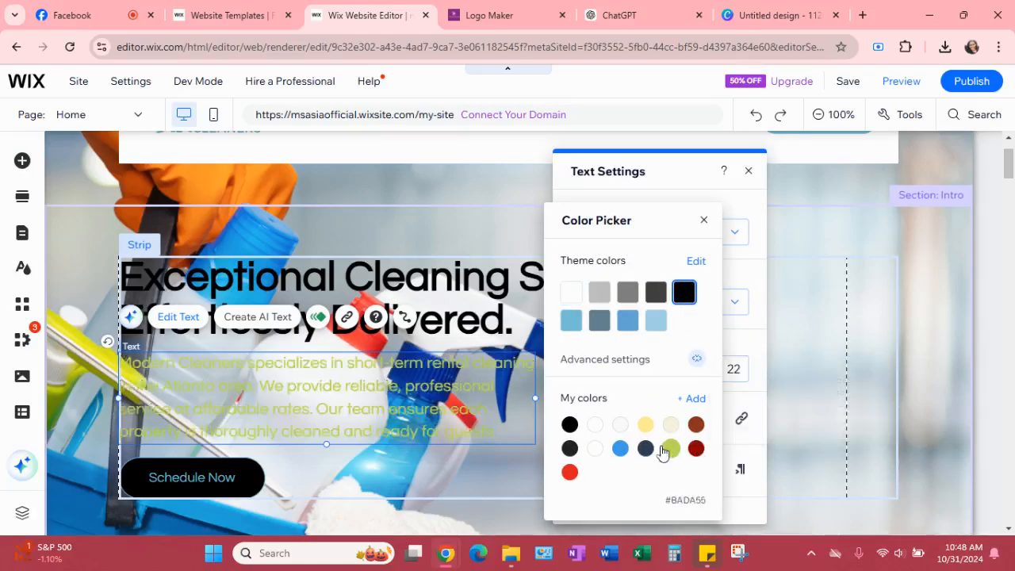
{"action": "left_click", "coordinate": [704, 222]}
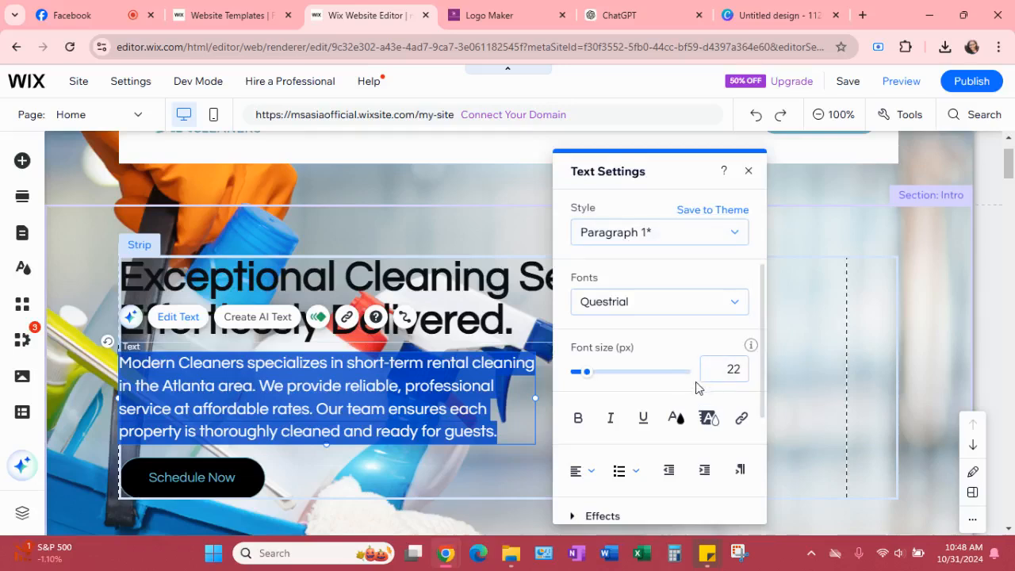
{"action": "scroll", "coordinate": [696, 386], "scroll_direction": "down", "scroll_amount": 3}
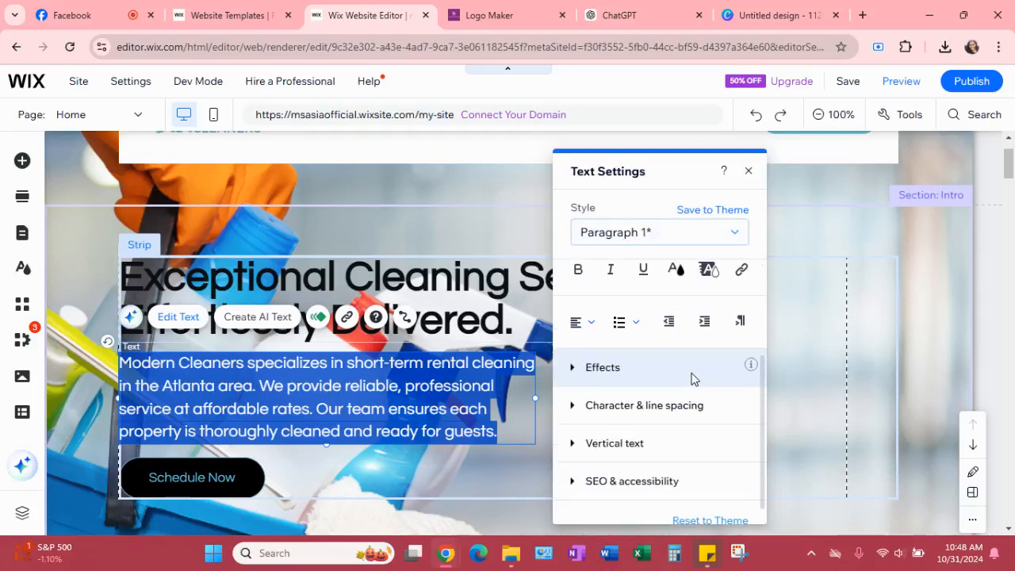
{"action": "left_click", "coordinate": [749, 173]}
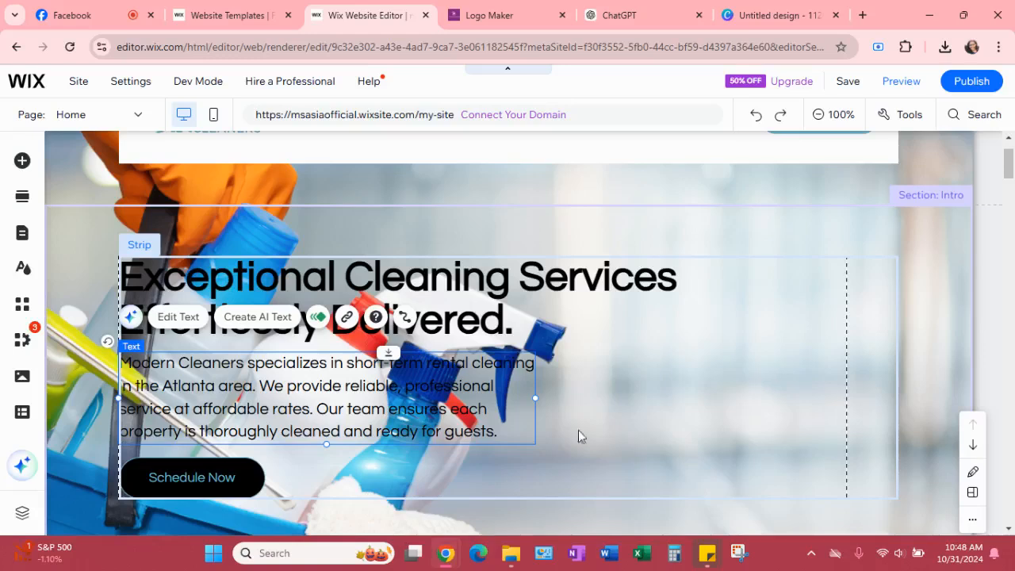
{"action": "scroll", "coordinate": [718, 410], "scroll_direction": "up", "scroll_amount": 1}
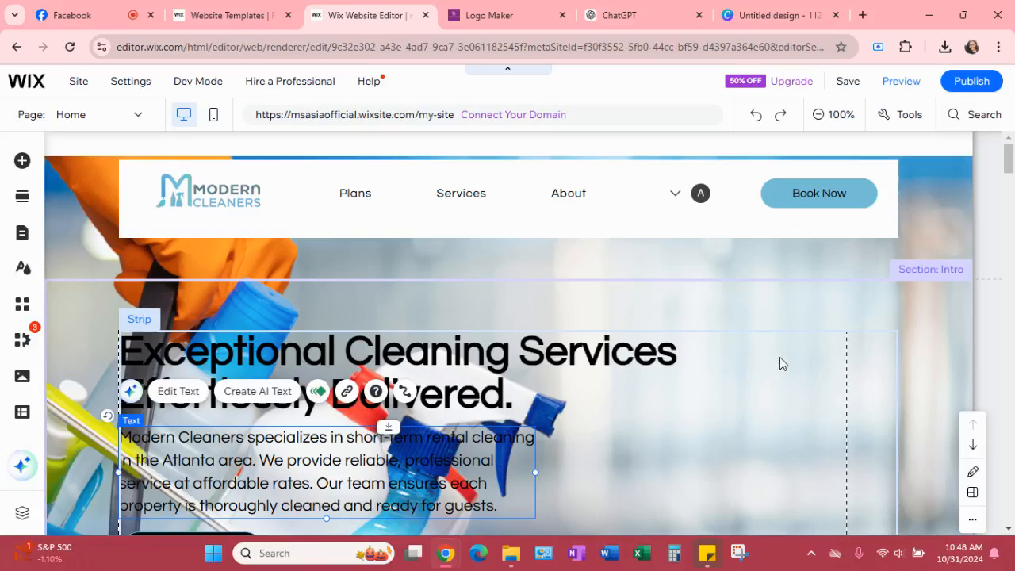
Switch to the Canva design and set the transparency of the cleaning supplies photo on page 1 to 60
{"action": "scroll", "coordinate": [768, 370], "scroll_direction": "down", "scroll_amount": 1}
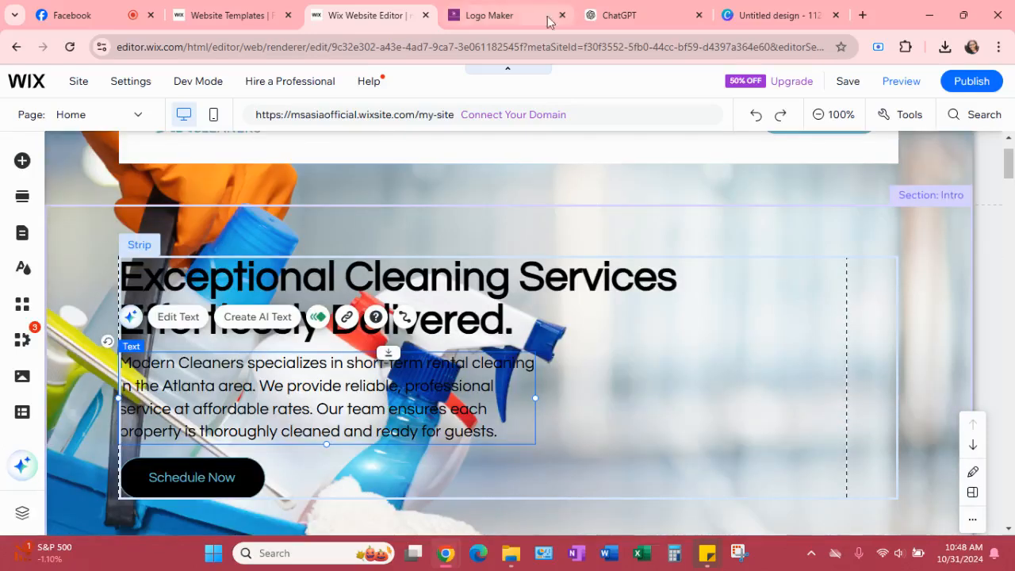
{"action": "left_click", "coordinate": [767, 20]}
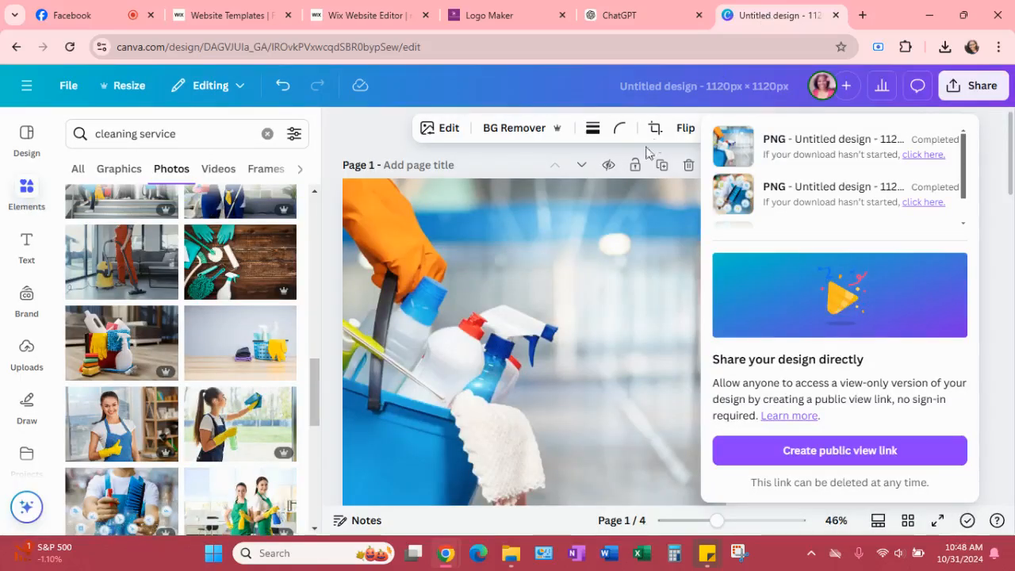
{"action": "left_click", "coordinate": [593, 242]}
{"action": "left_click", "coordinate": [685, 236]}
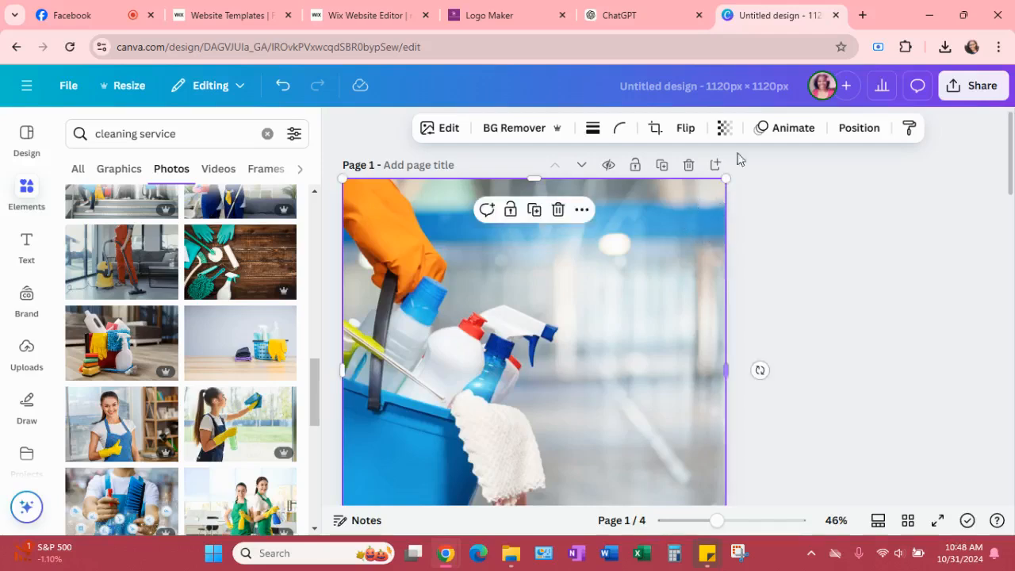
{"action": "left_click", "coordinate": [724, 129]}
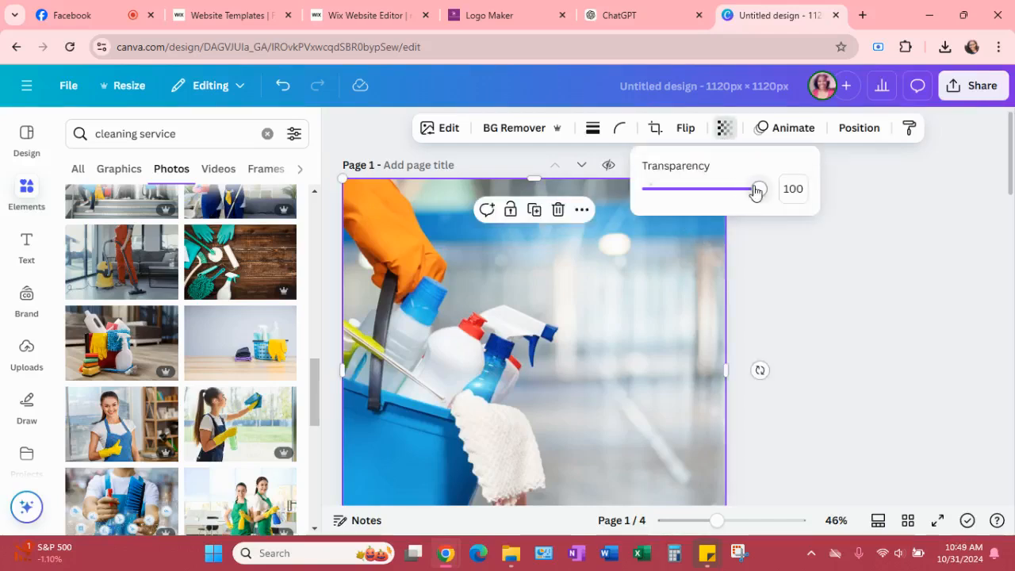
{"action": "left_click_drag", "start_coordinate": [757, 189], "coordinate": [728, 188]}
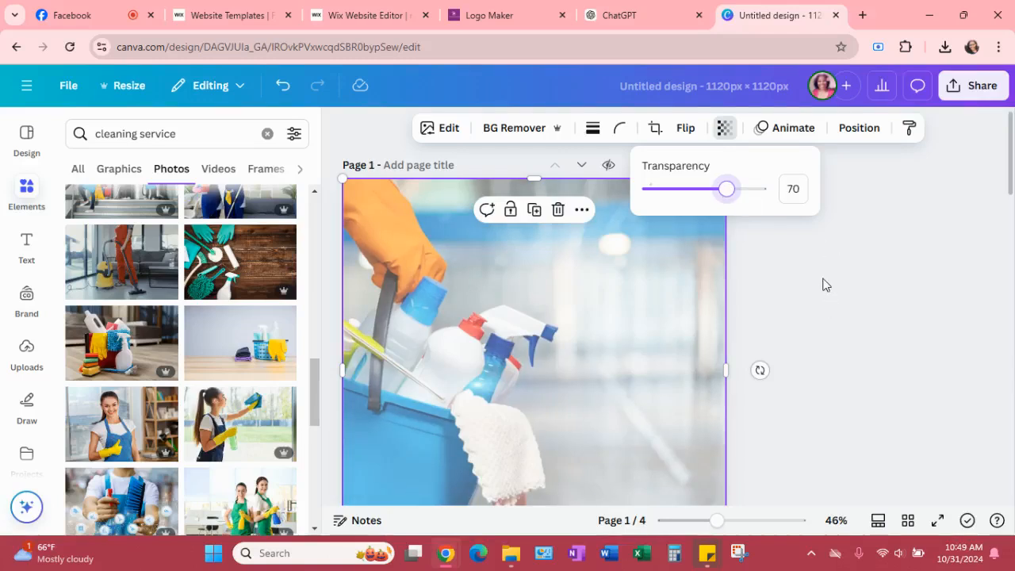
{"action": "left_click_drag", "start_coordinate": [726, 189], "coordinate": [716, 189]}
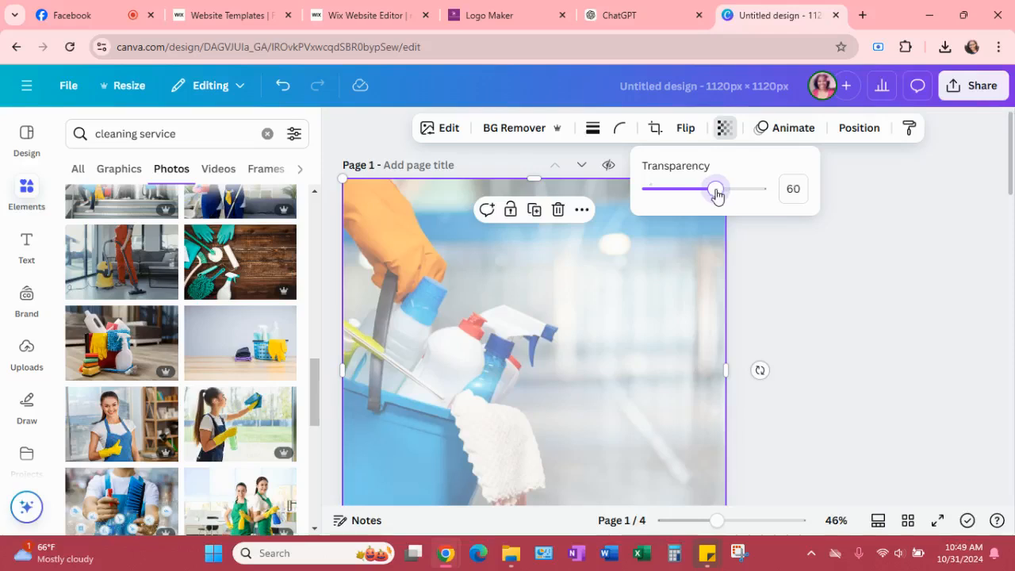
{"action": "left_click", "coordinate": [848, 298]}
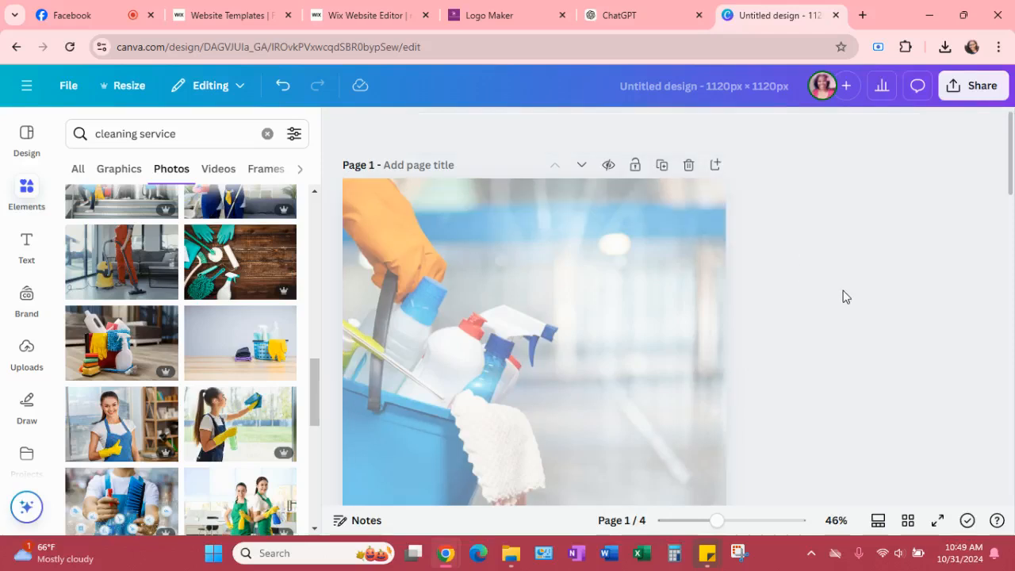
{"action": "scroll", "coordinate": [833, 294], "scroll_direction": "down", "scroll_amount": 3}
{"action": "scroll", "coordinate": [830, 288], "scroll_direction": "up", "scroll_amount": 3}
{"action": "left_click", "coordinate": [647, 272]}
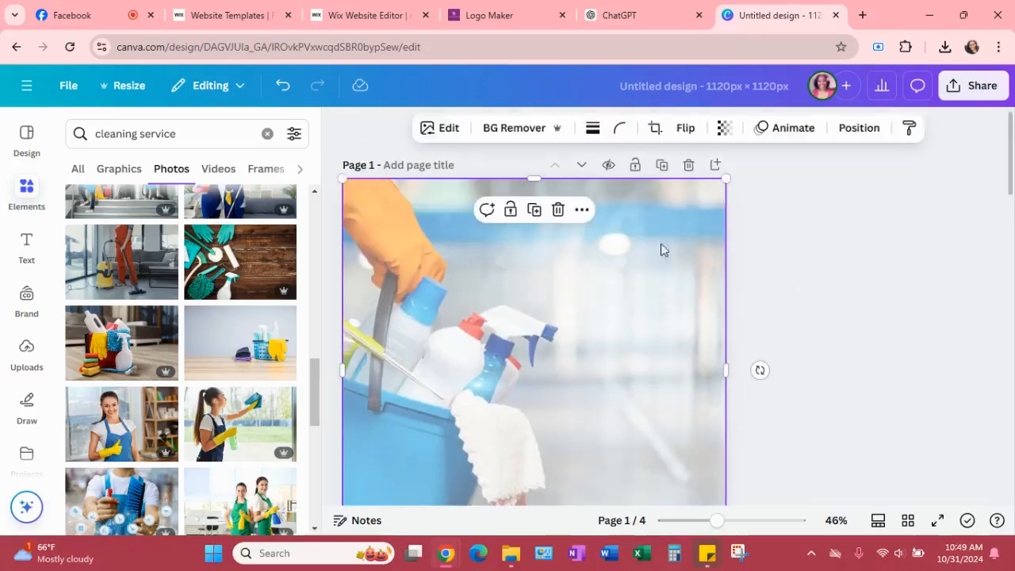
{"action": "left_click", "coordinate": [725, 127]}
{"action": "mouse_move", "coordinate": [714, 191]}
{"action": "left_mouse_down"}
{"action": "mouse_move", "coordinate": [732, 190]}
{"action": "mouse_move", "coordinate": [705, 192]}
{"action": "mouse_move", "coordinate": [716, 194]}
{"action": "left_mouse_up"}
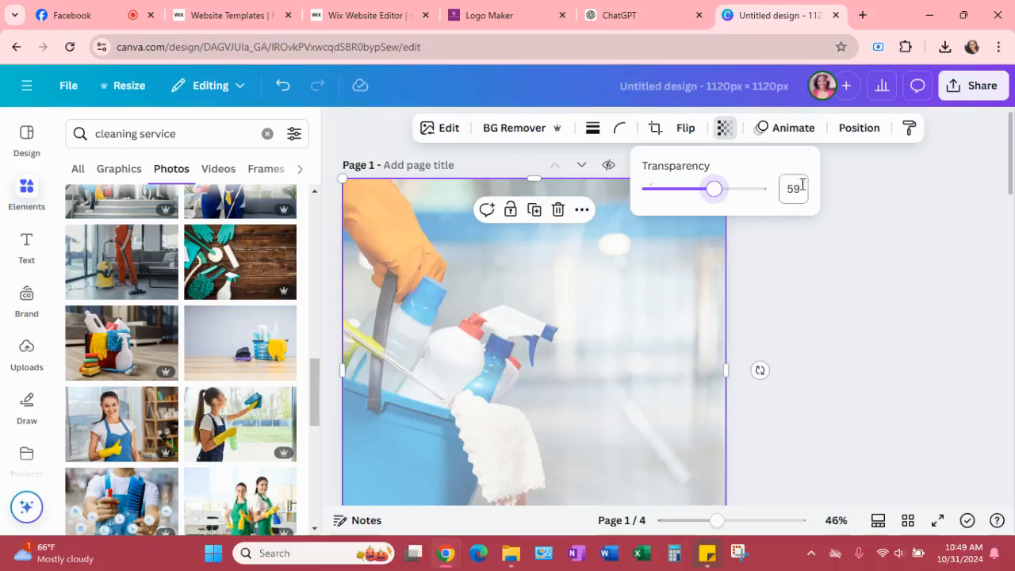
{"action": "left_click", "coordinate": [796, 188]}
{"action": "key", "text": "BackSpace"}
{"action": "type", "text": "60"}
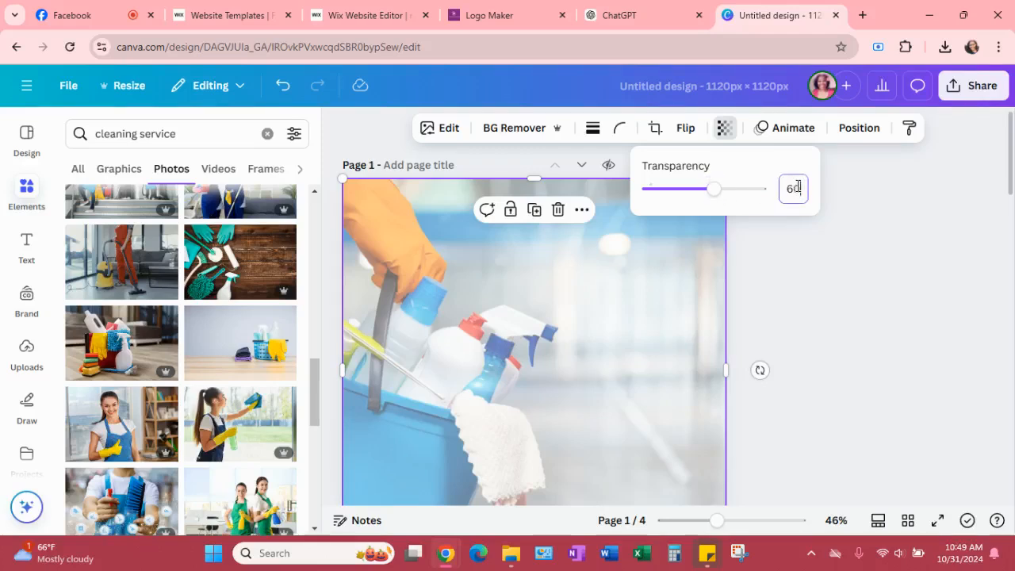
{"action": "left_click", "coordinate": [848, 245]}
Download only page 1 of the design as a PNG
{"action": "left_click", "coordinate": [976, 86]}
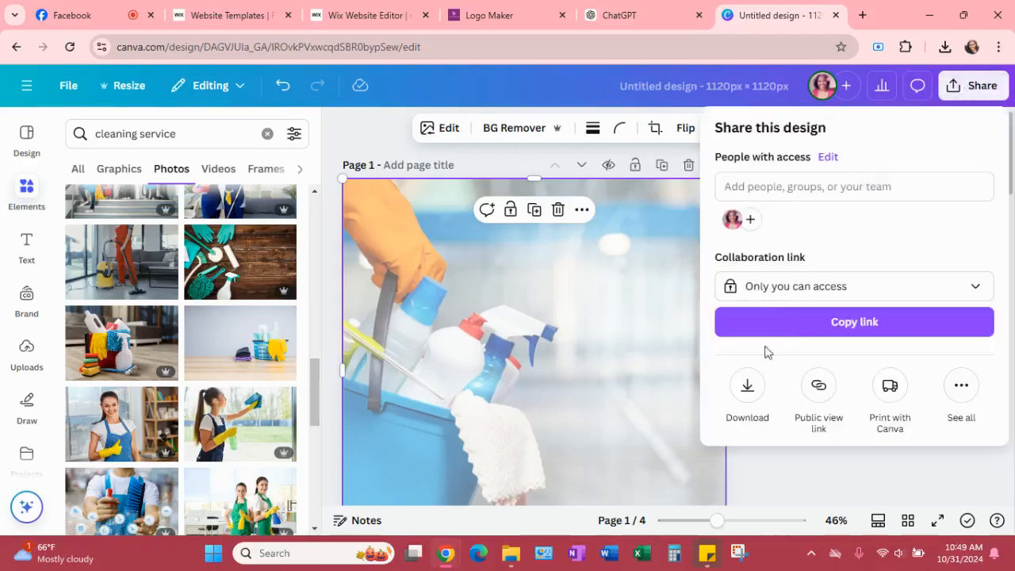
{"action": "left_click", "coordinate": [749, 389]}
{"action": "scroll", "coordinate": [791, 292], "scroll_direction": "down", "scroll_amount": 2}
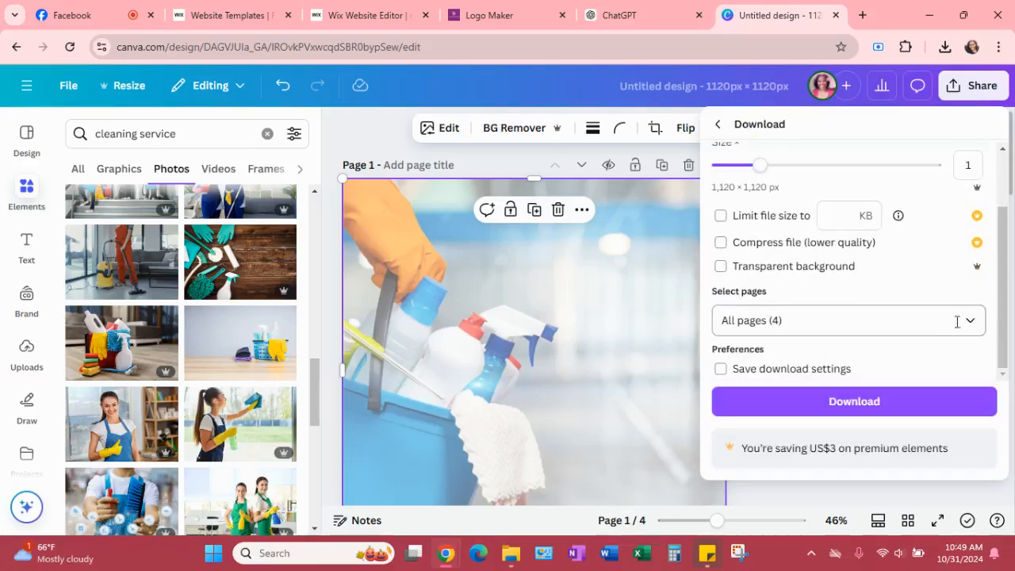
{"action": "left_click", "coordinate": [883, 320]}
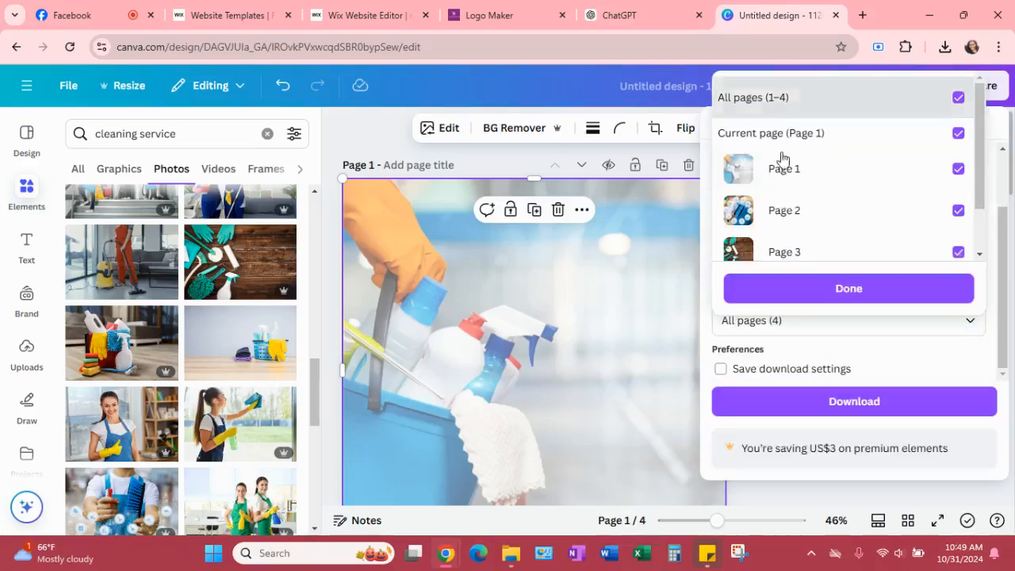
{"action": "left_click", "coordinate": [769, 98]}
{"action": "left_click", "coordinate": [789, 149]}
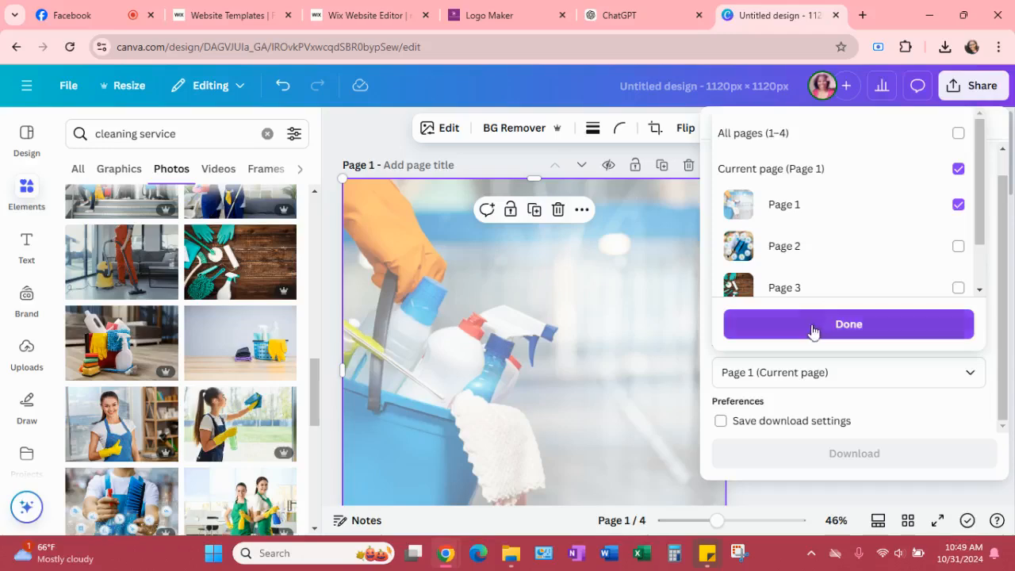
{"action": "left_click", "coordinate": [817, 325]}
{"action": "left_click", "coordinate": [818, 409]}
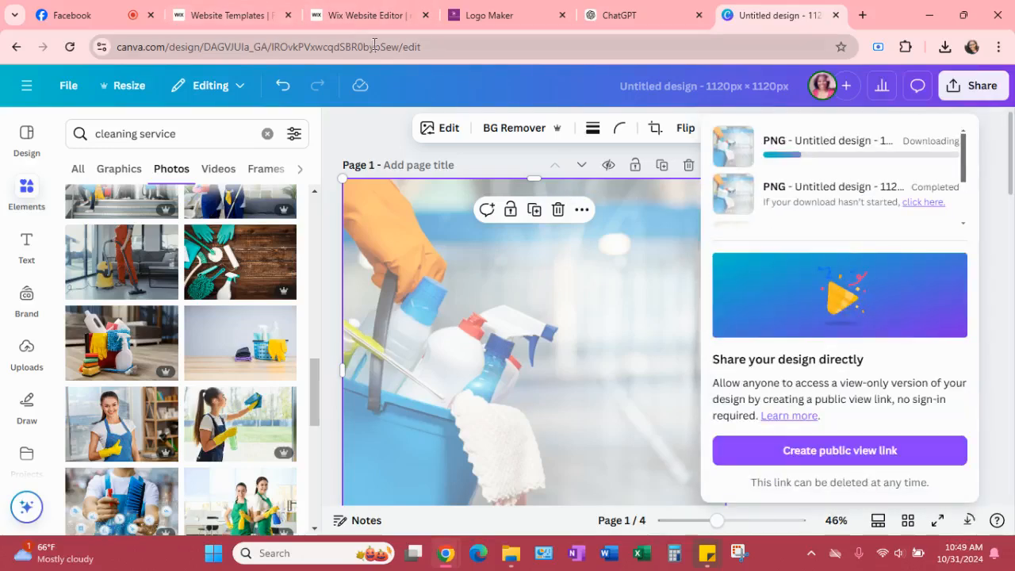
Switch to the Wix editor and upload Untitled design (3).png from the computer as a background image for the intro strip
{"action": "left_click", "coordinate": [348, 15]}
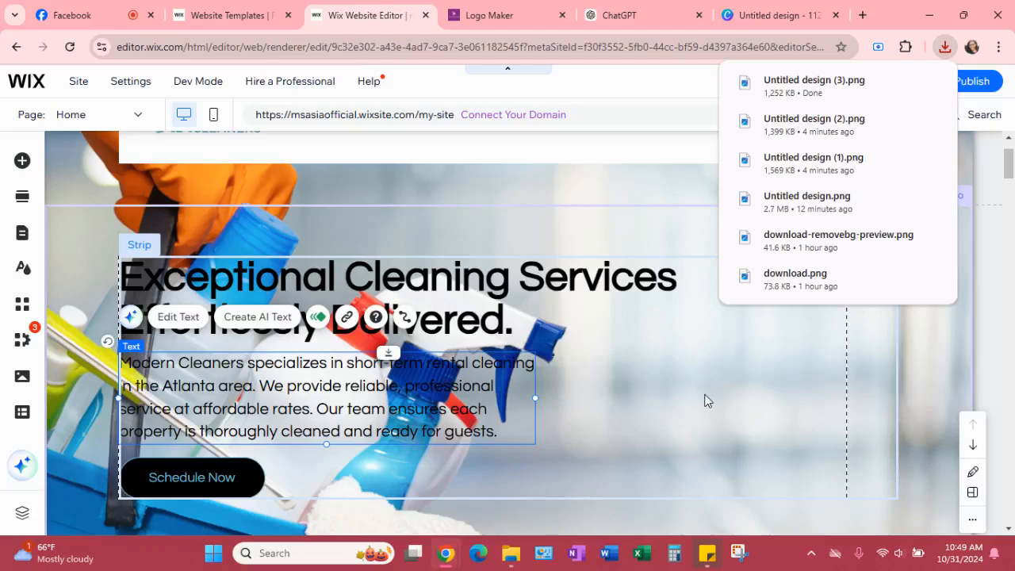
{"action": "left_click", "coordinate": [951, 367]}
{"action": "scroll", "coordinate": [951, 366], "scroll_direction": "up", "scroll_amount": 1}
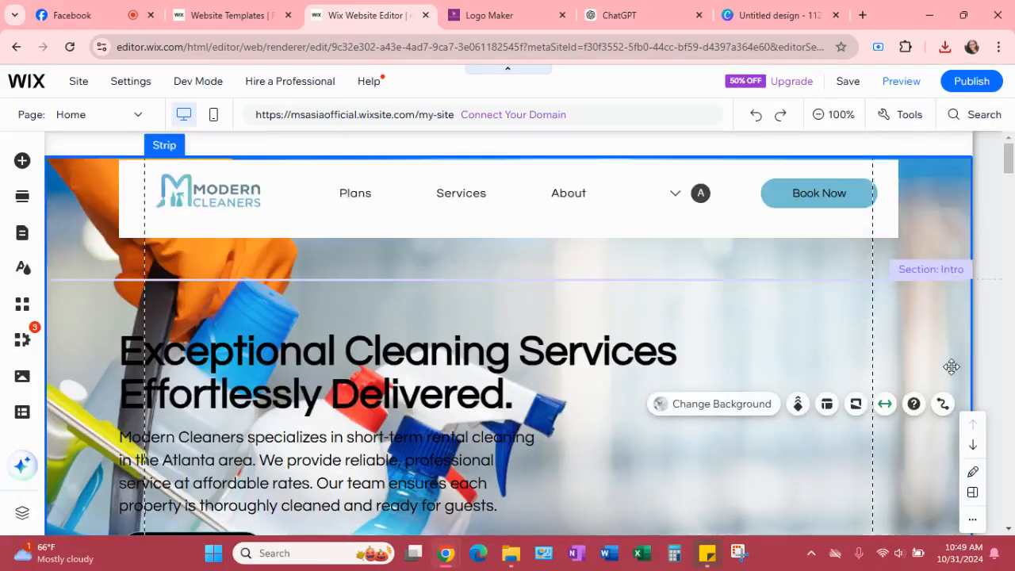
{"action": "double_click", "coordinate": [930, 333]}
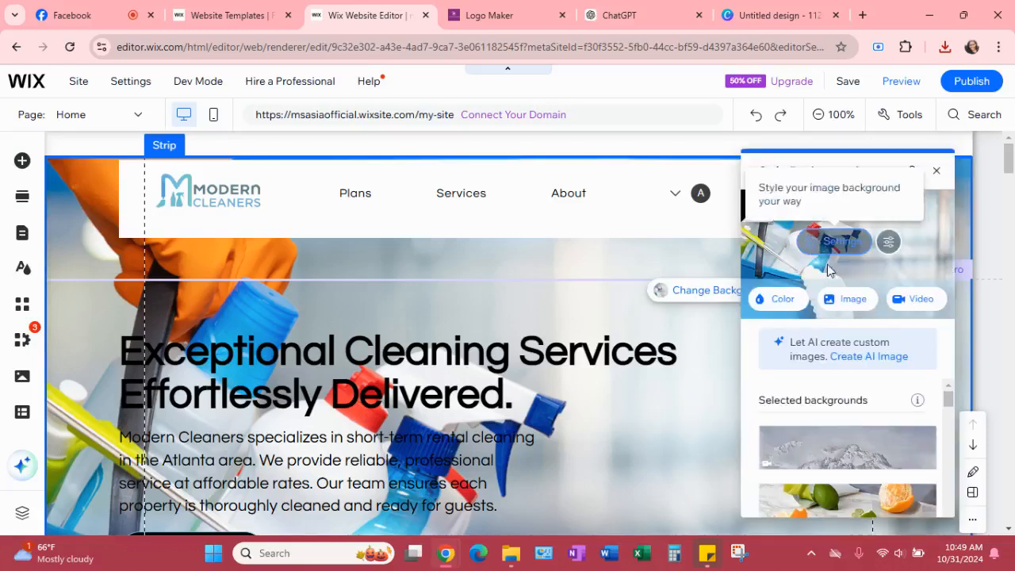
{"action": "left_click", "coordinate": [850, 306]}
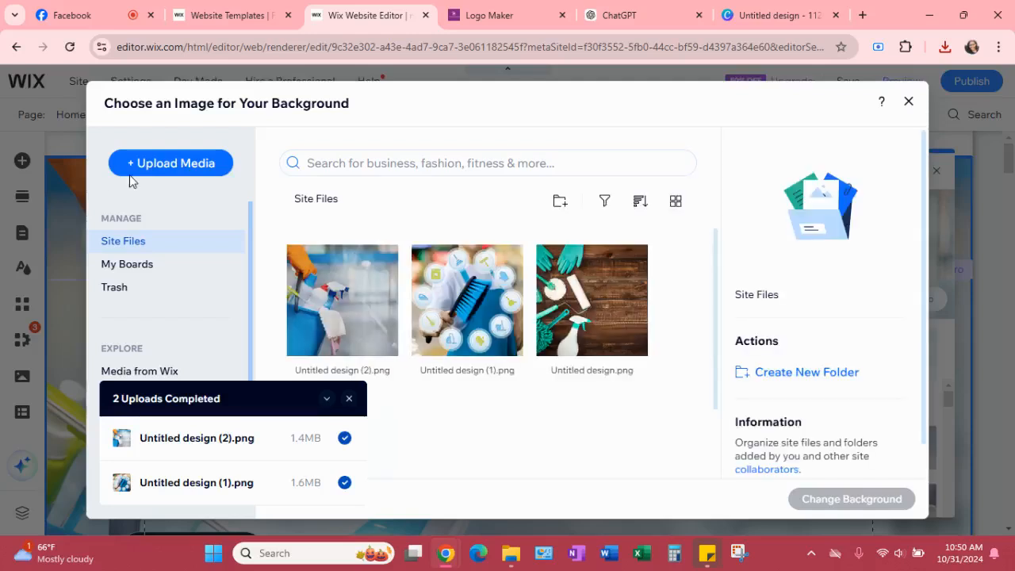
{"action": "left_click", "coordinate": [150, 171]}
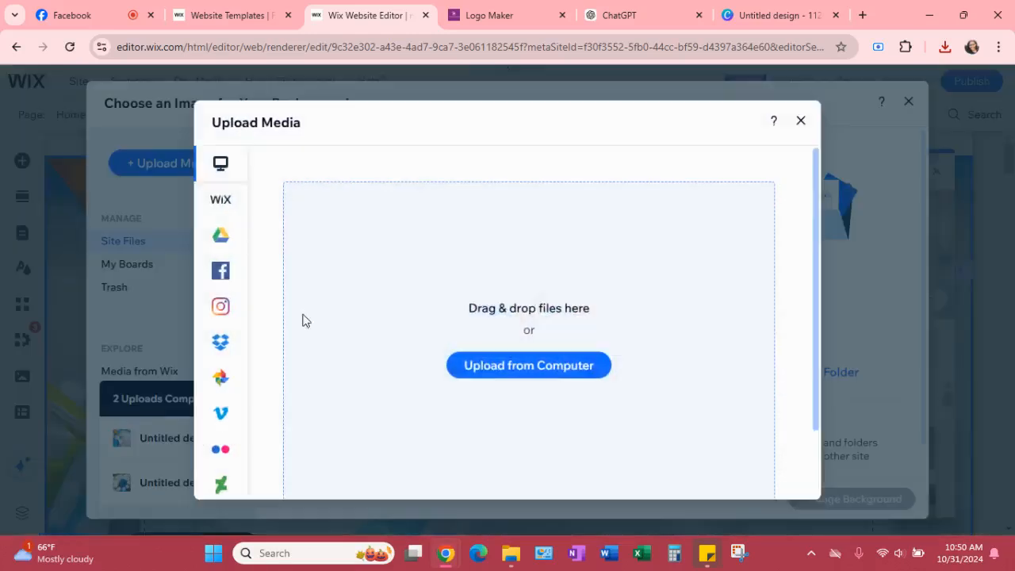
{"action": "left_click", "coordinate": [523, 363]}
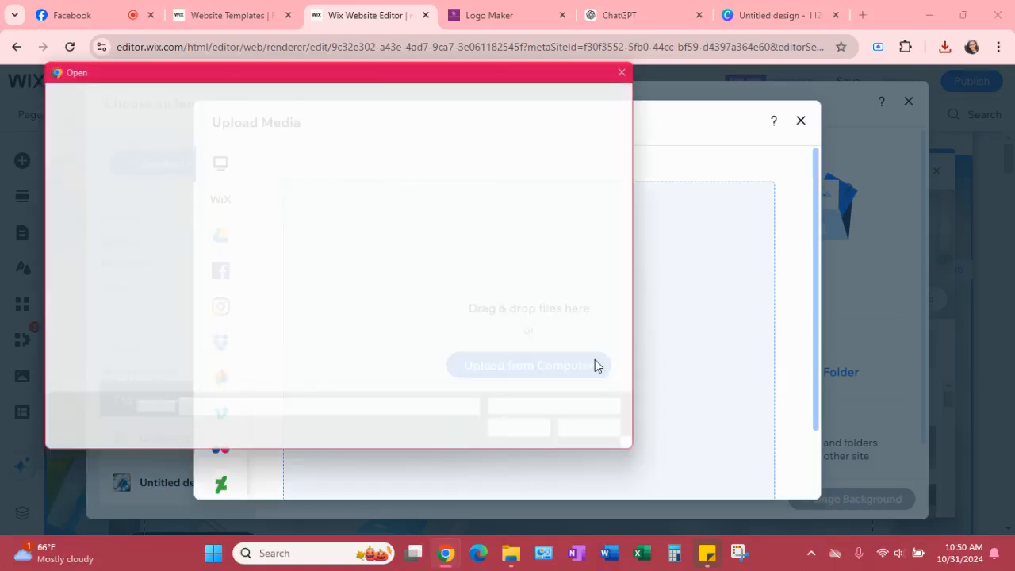
{"action": "double_click", "coordinate": [211, 206]}
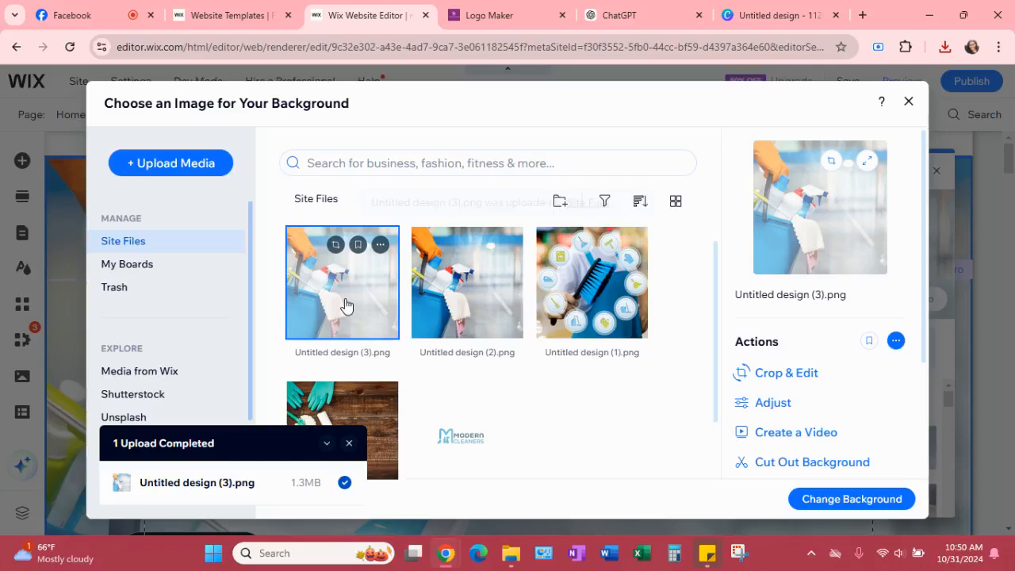
Apply Untitled design (3).png as the intro strip's background, close the background settings and check the strip behind the text
{"action": "left_click", "coordinate": [818, 497]}
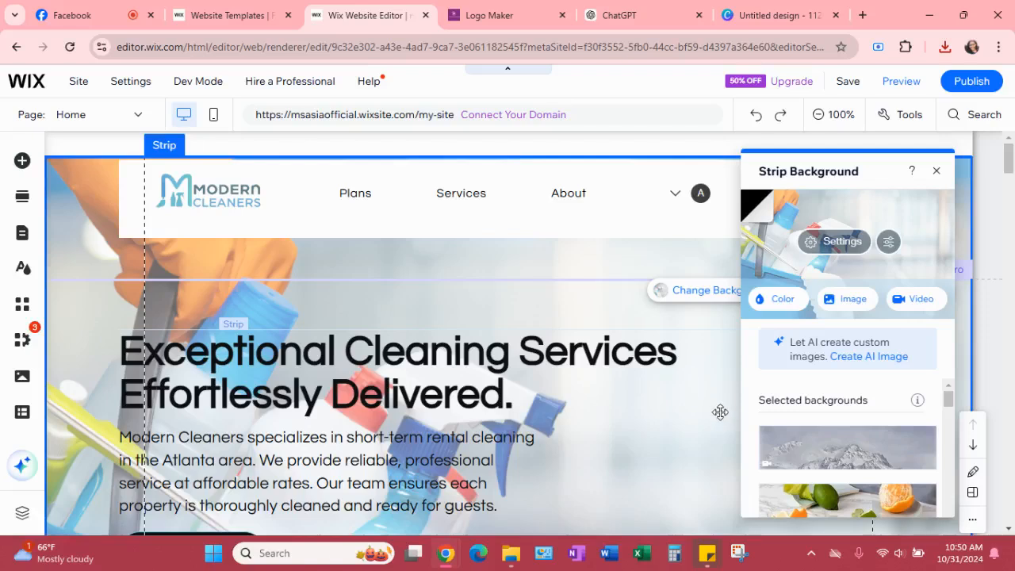
{"action": "scroll", "coordinate": [654, 390], "scroll_direction": "down", "scroll_amount": 2}
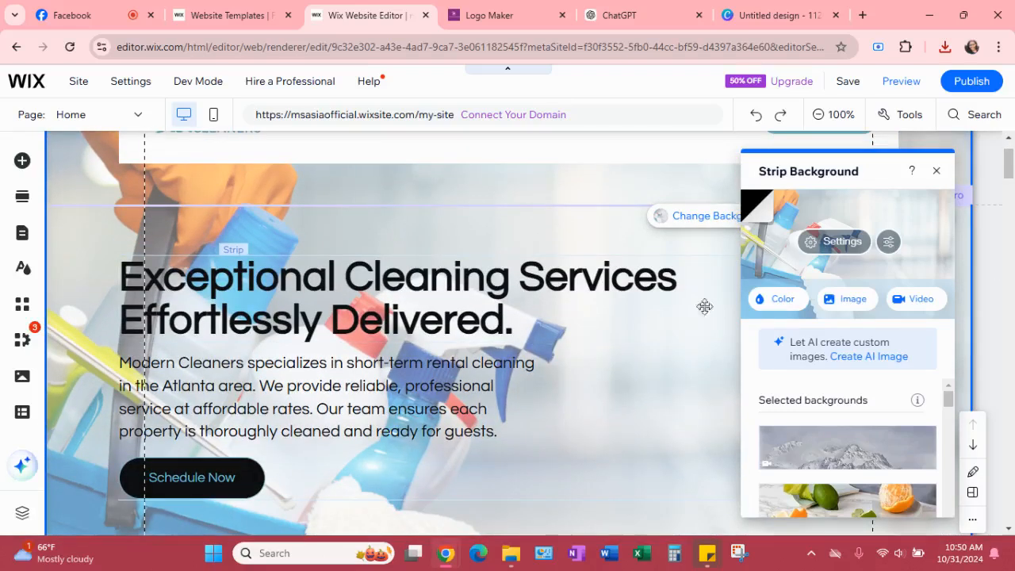
{"action": "left_click", "coordinate": [937, 172]}
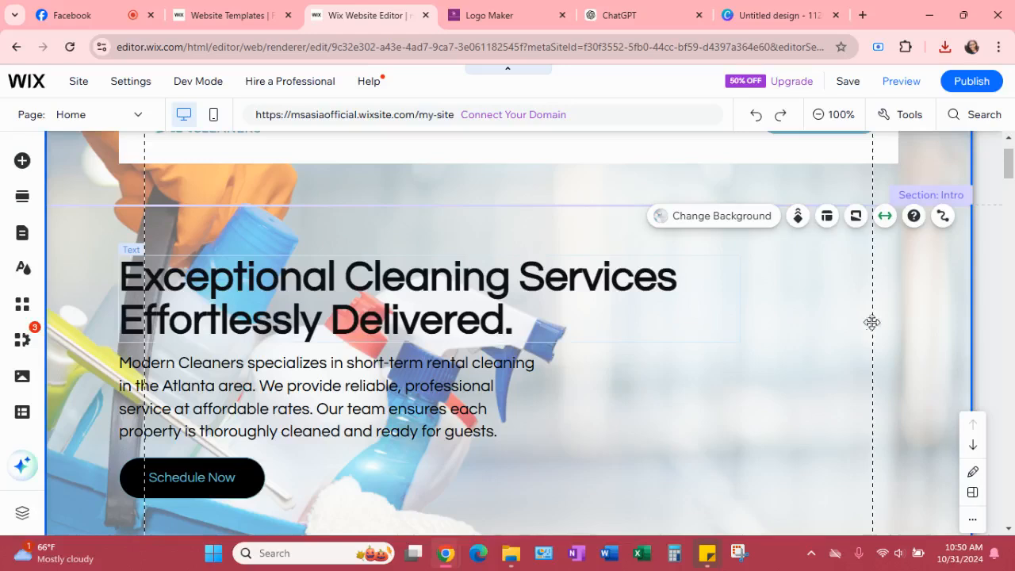
{"action": "scroll", "coordinate": [930, 335], "scroll_direction": "up", "scroll_amount": 2}
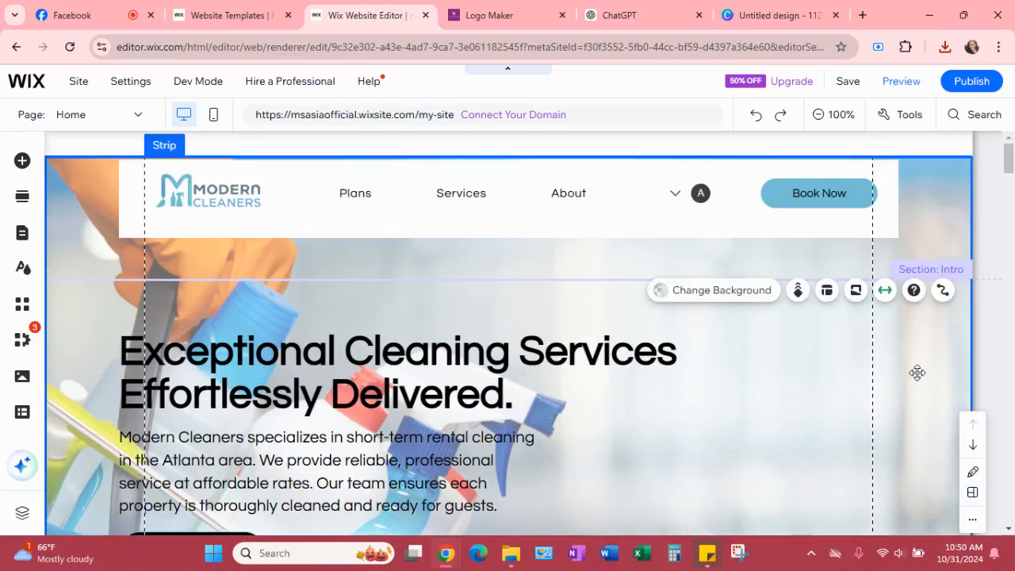
{"action": "scroll", "coordinate": [920, 348], "scroll_direction": "down", "scroll_amount": 1}
{"action": "scroll", "coordinate": [920, 348], "scroll_direction": "down", "scroll_amount": 6}
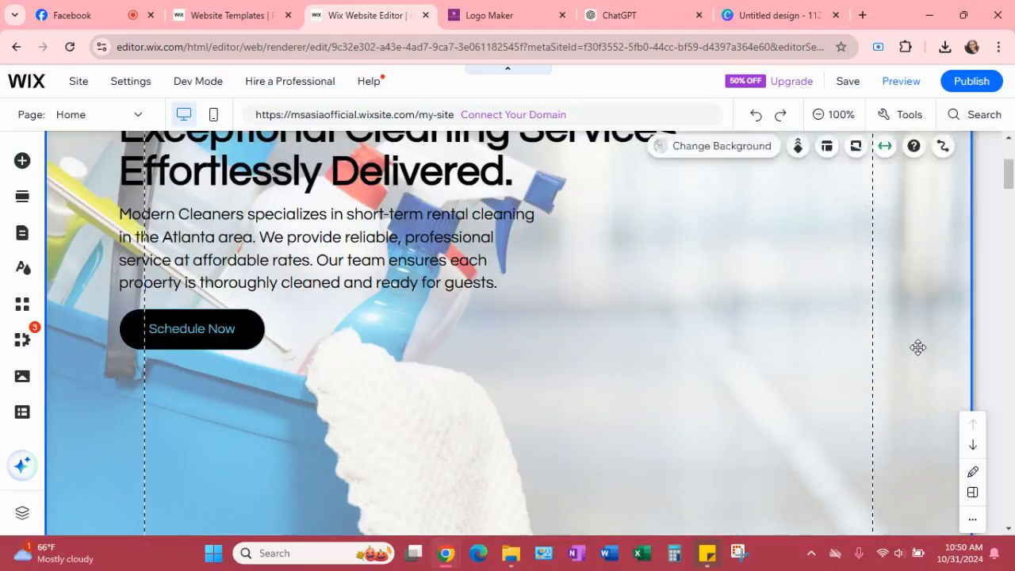
{"action": "scroll", "coordinate": [918, 346], "scroll_direction": "up", "scroll_amount": 6}
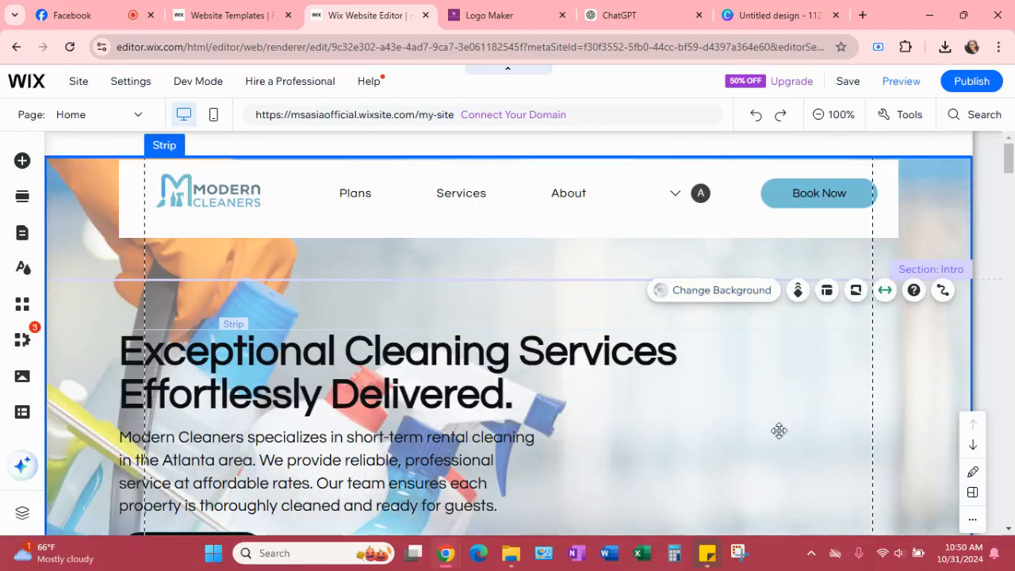
Change the text color of the heading "Exceptional Cleaning Services Effortlessly Delivered." to a custom dark blue, #0C3F8D
{"action": "left_click", "coordinate": [431, 354]}
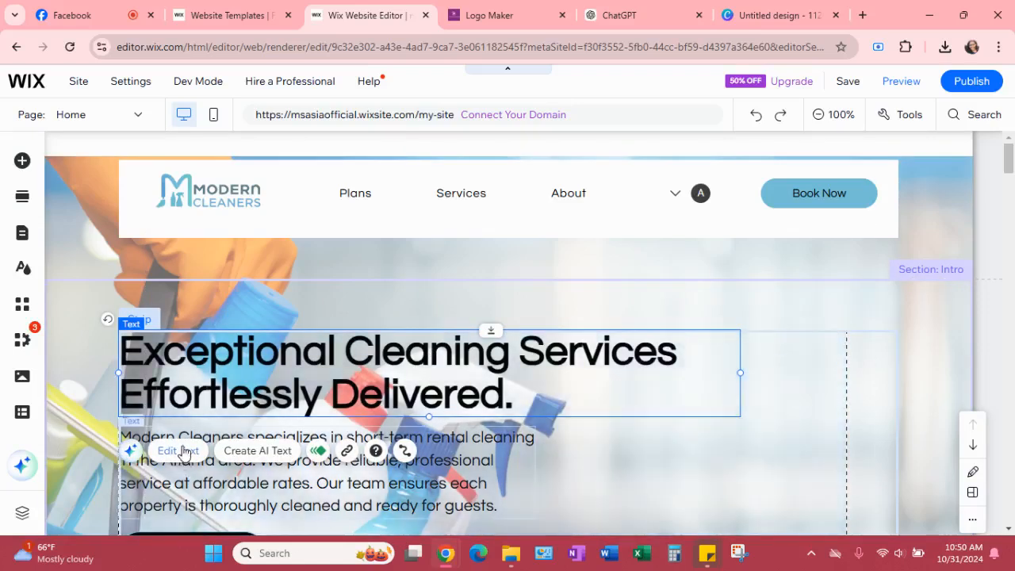
{"action": "left_click", "coordinate": [180, 451]}
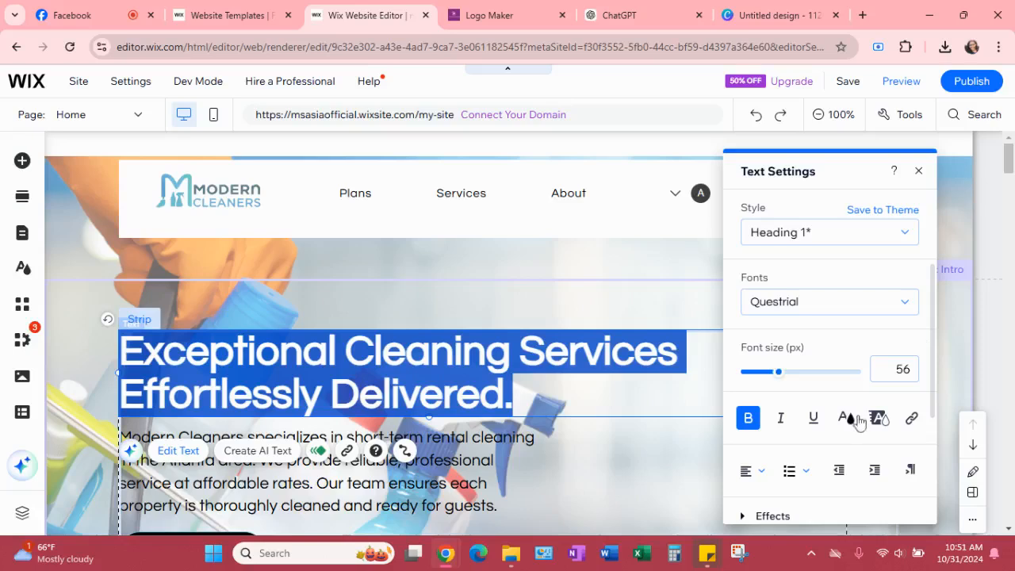
{"action": "left_click", "coordinate": [848, 421]}
{"action": "left_click", "coordinate": [849, 419]}
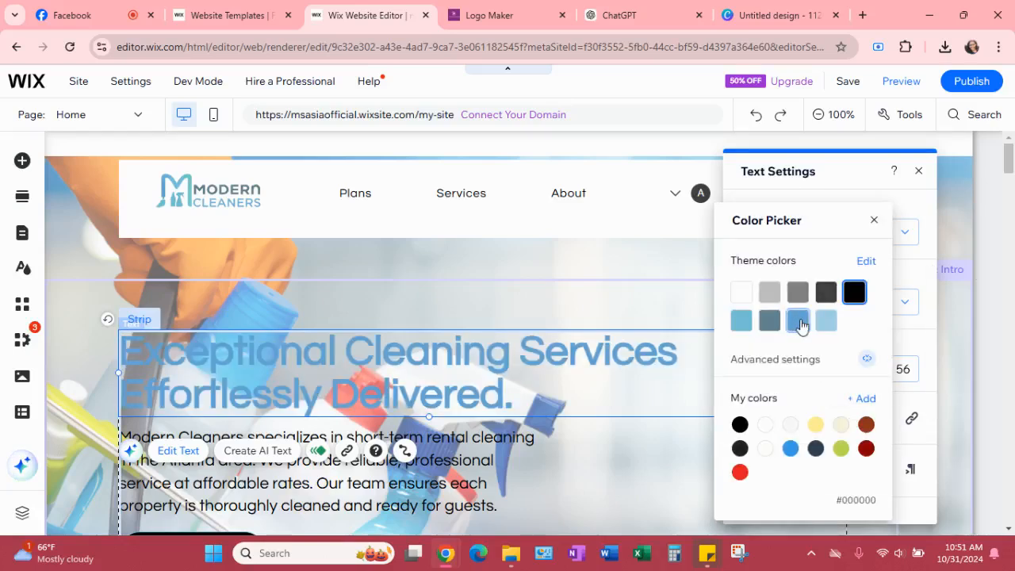
{"action": "left_click", "coordinate": [817, 449]}
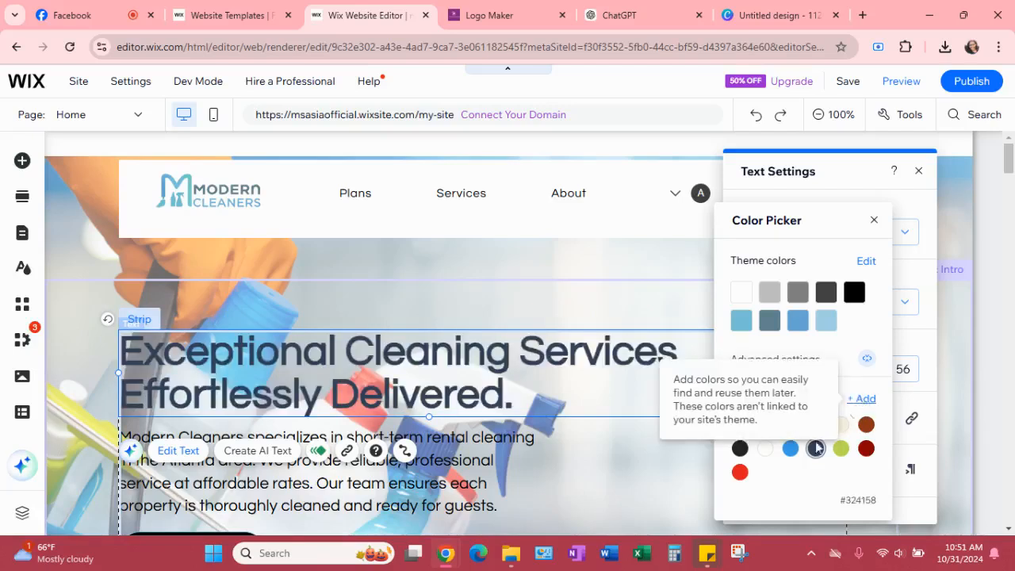
{"action": "left_click", "coordinate": [873, 401]}
{"action": "left_click_drag", "start_coordinate": [792, 298], "coordinate": [878, 280]}
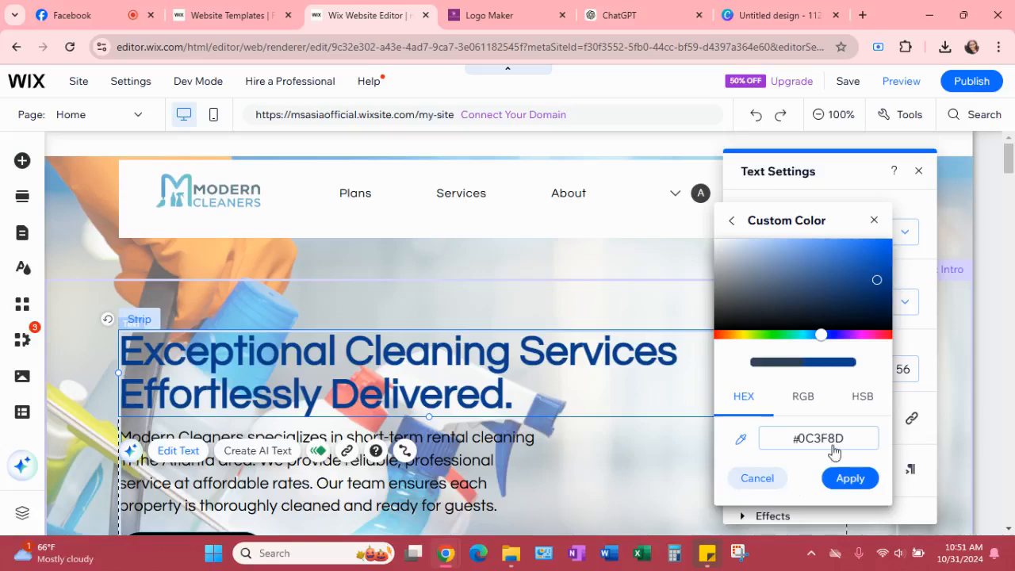
{"action": "left_click", "coordinate": [849, 480]}
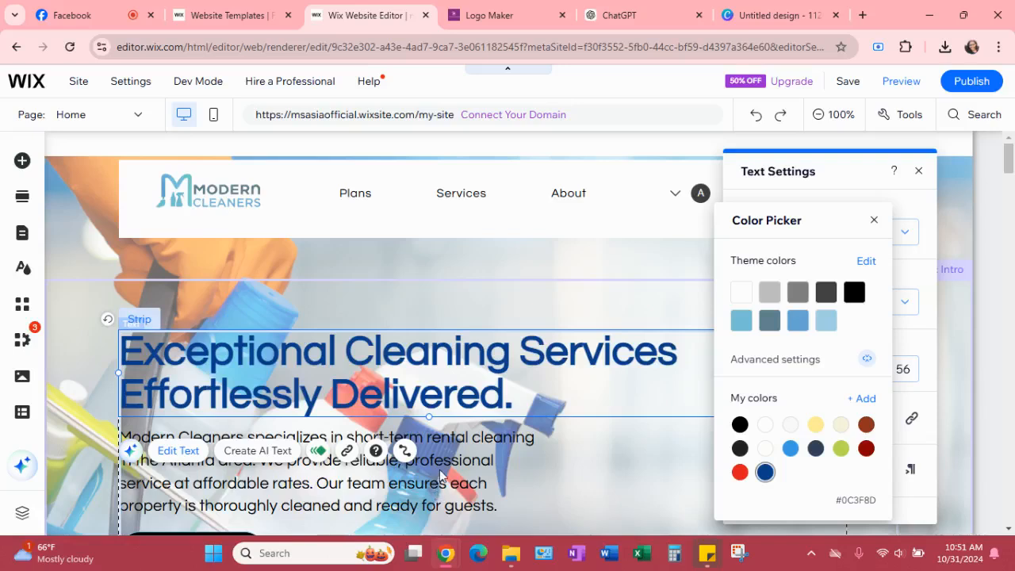
{"action": "left_click", "coordinate": [461, 406]}
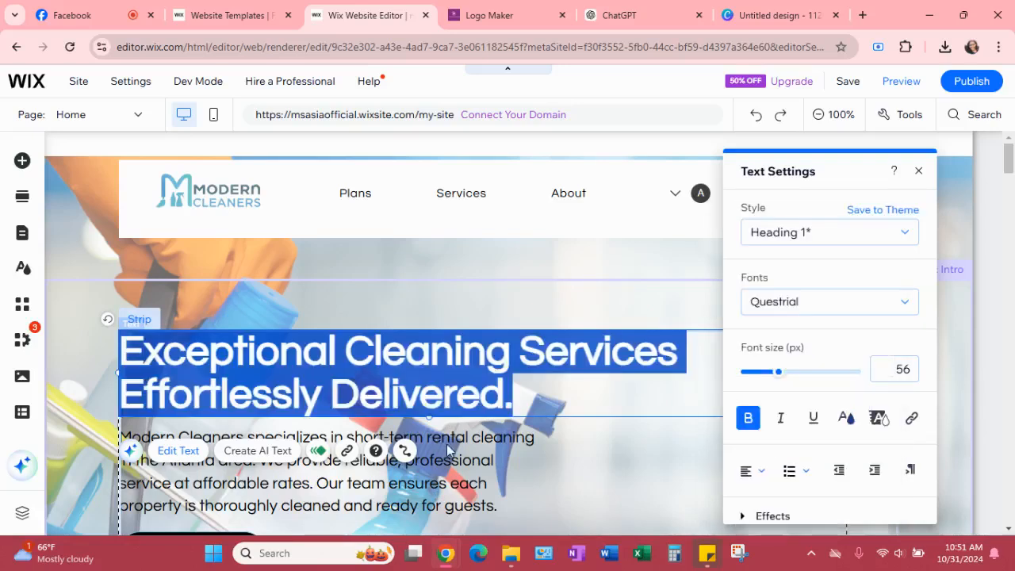
{"action": "left_click", "coordinate": [921, 172]}
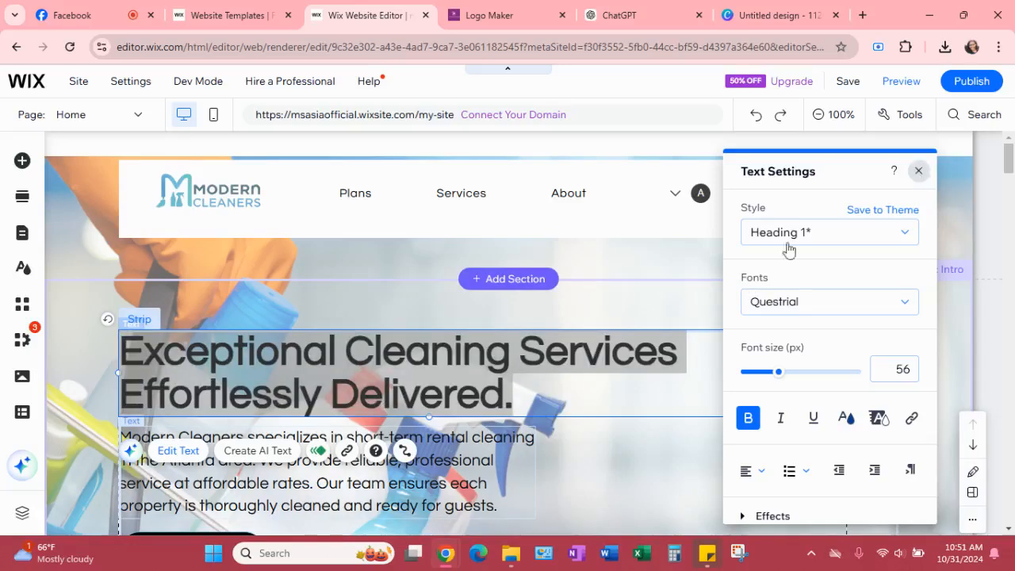
{"action": "key", "text": "Delete"}
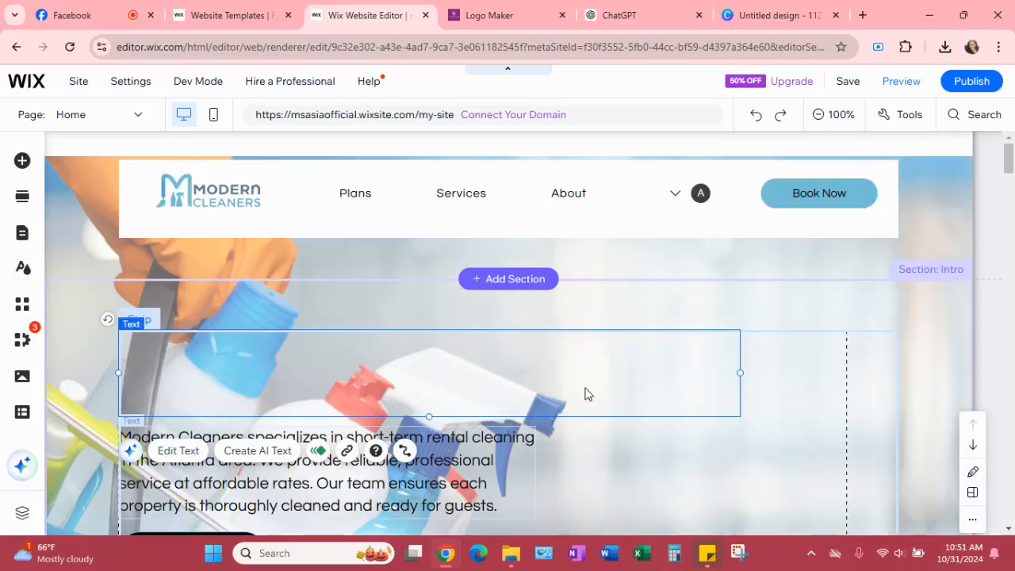
{"action": "key", "text": "ctrl+z"}
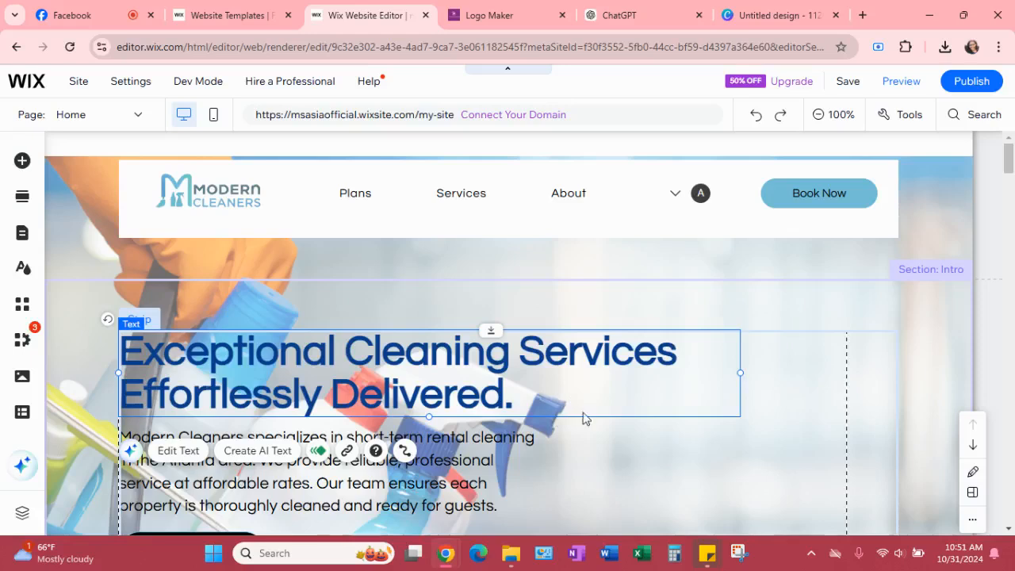
Make the intro paragraph below the heading bold and set its text color to the saved dark blue #0C3F8D
{"action": "left_click", "coordinate": [467, 481]}
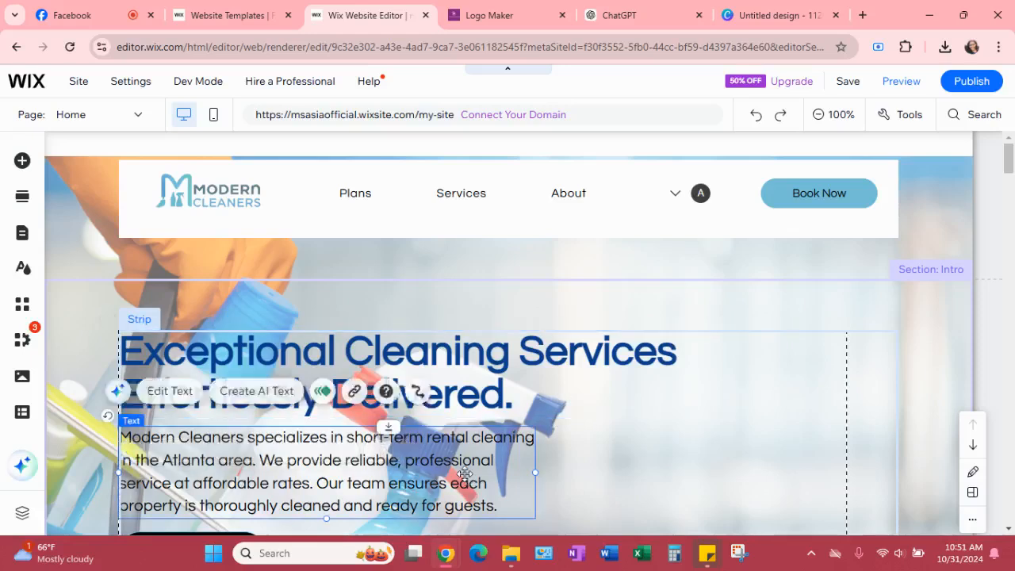
{"action": "left_click", "coordinate": [168, 394]}
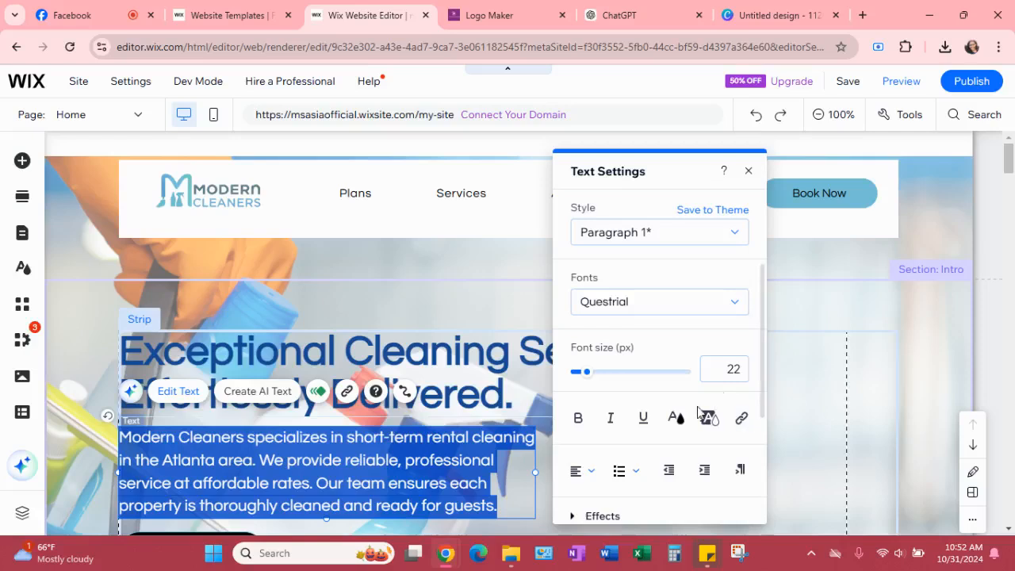
{"action": "left_click", "coordinate": [677, 421]}
{"action": "left_click", "coordinate": [595, 472]}
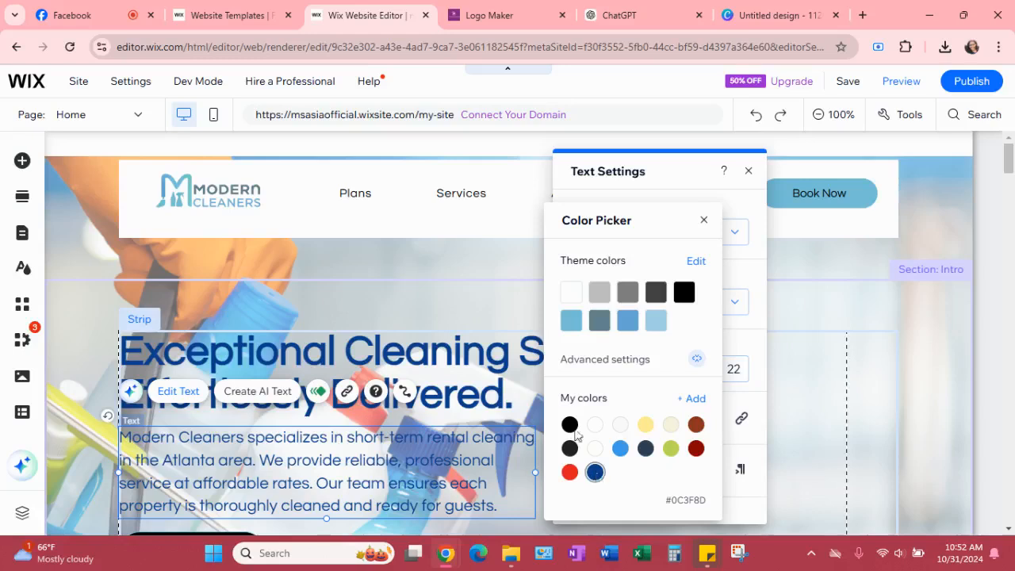
{"action": "left_click", "coordinate": [704, 220]}
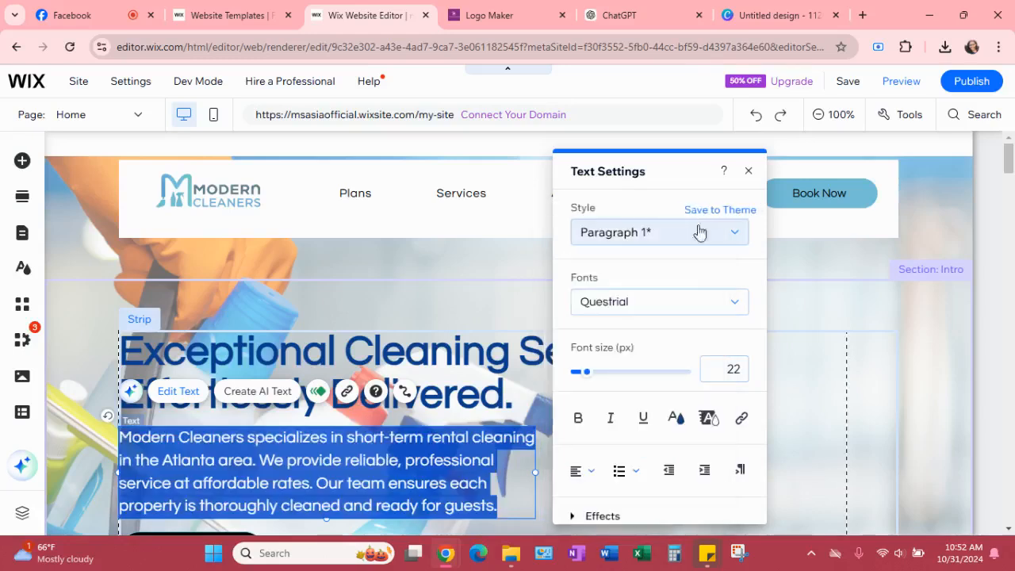
{"action": "left_click", "coordinate": [578, 419]}
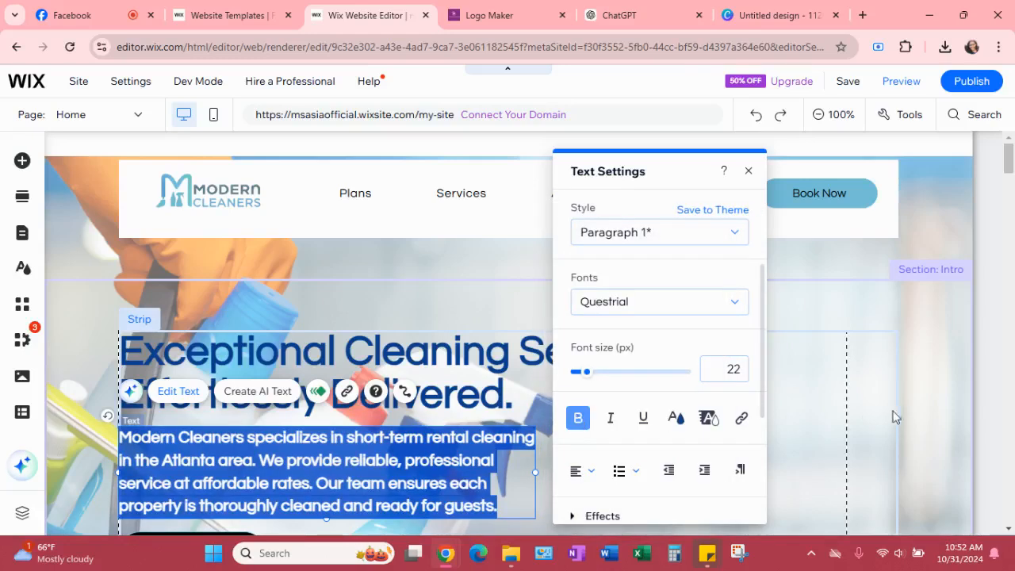
{"action": "left_click", "coordinate": [820, 414]}
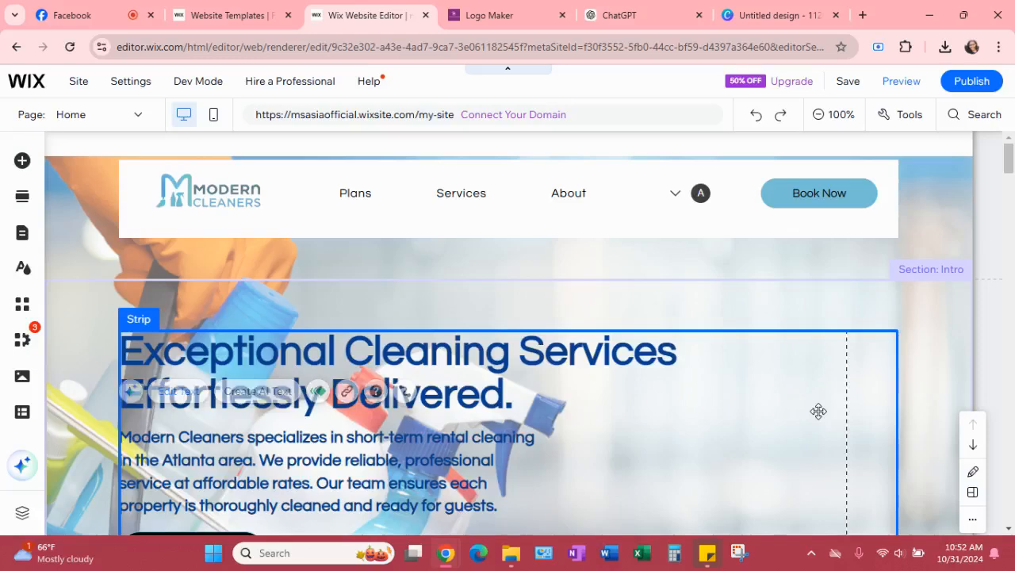
Remove the bold formatting from the heading "Exceptional Cleaning Services Effortlessly Delivered." and close its text settings
{"action": "scroll", "coordinate": [619, 367], "scroll_direction": "down", "scroll_amount": 1}
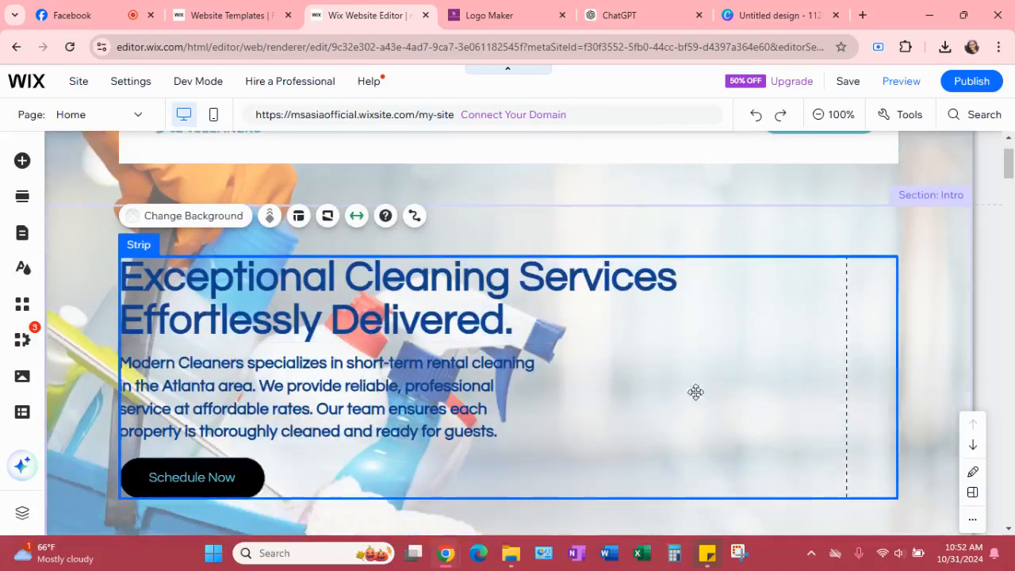
{"action": "left_click", "coordinate": [415, 304]}
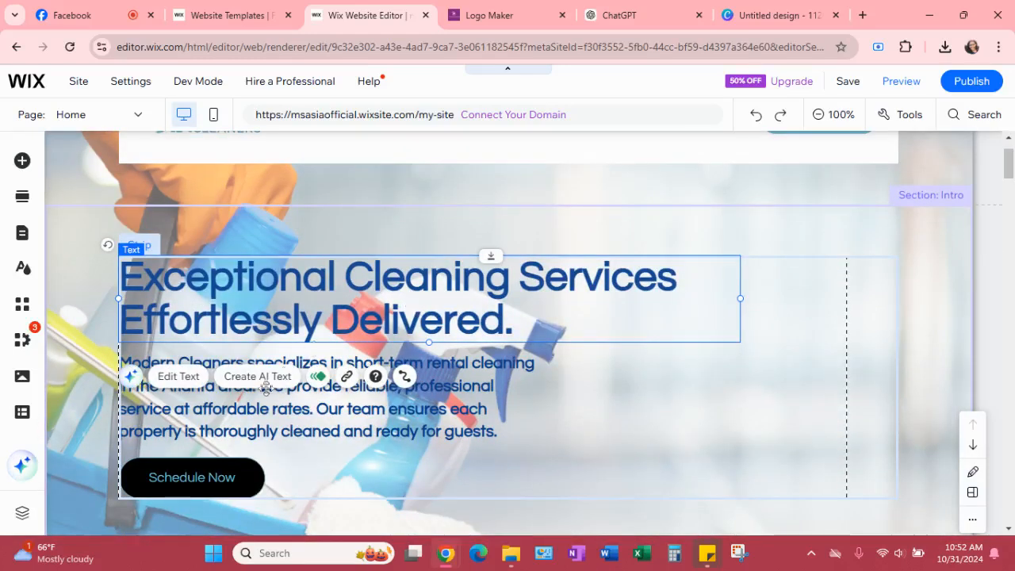
{"action": "left_click", "coordinate": [184, 376]}
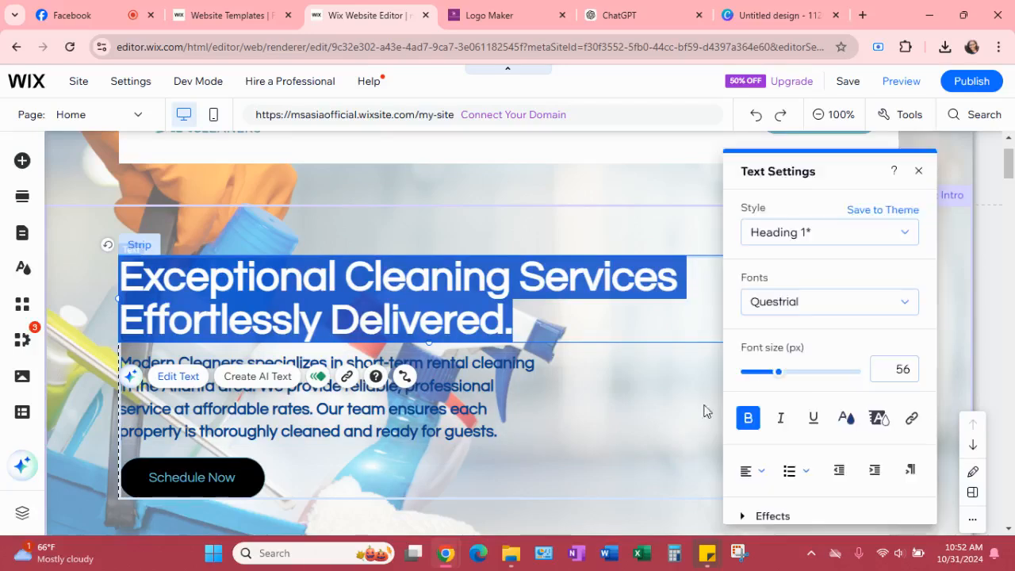
{"action": "left_click", "coordinate": [750, 420]}
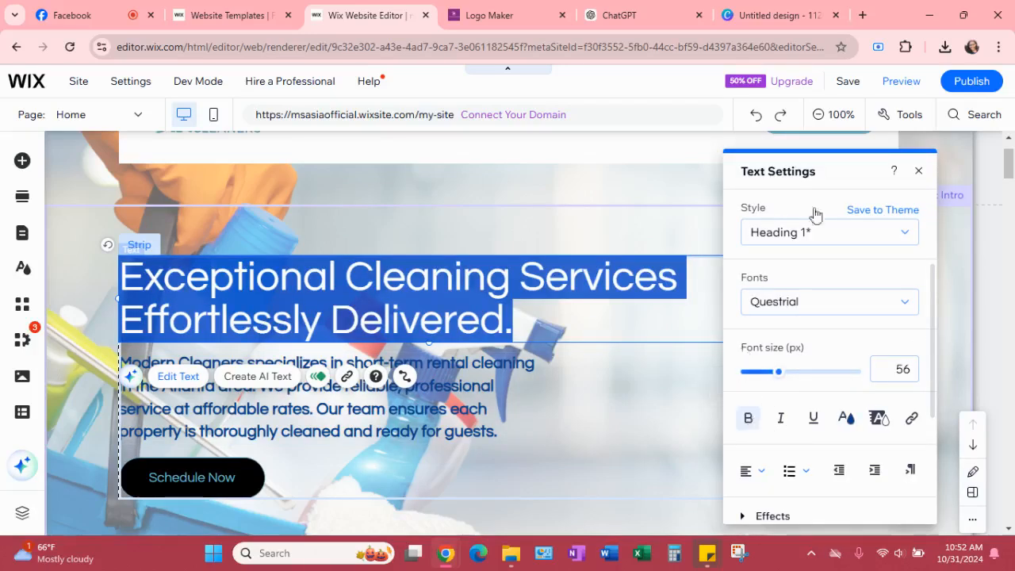
{"action": "left_click", "coordinate": [671, 390]}
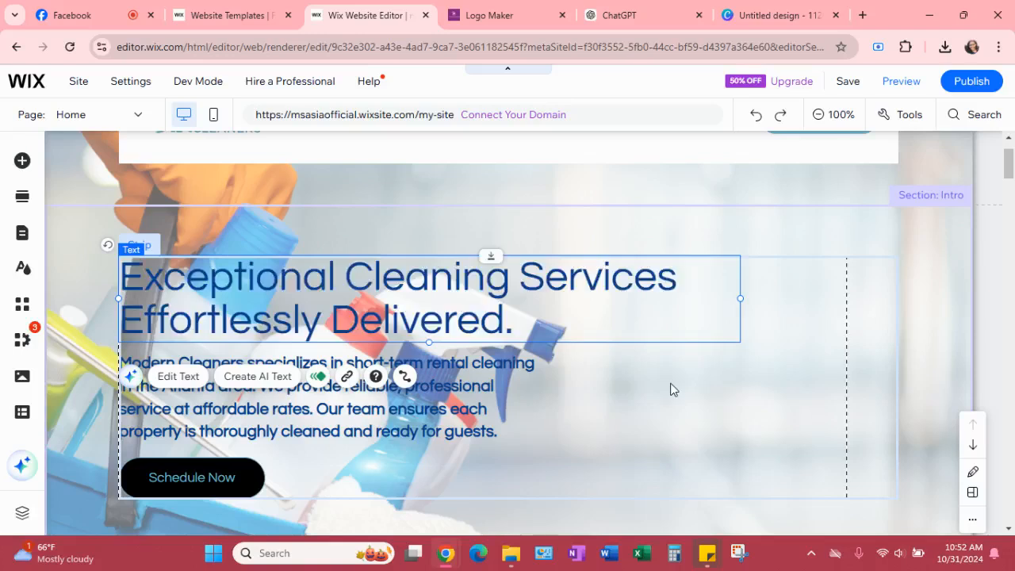
{"action": "left_click", "coordinate": [671, 384]}
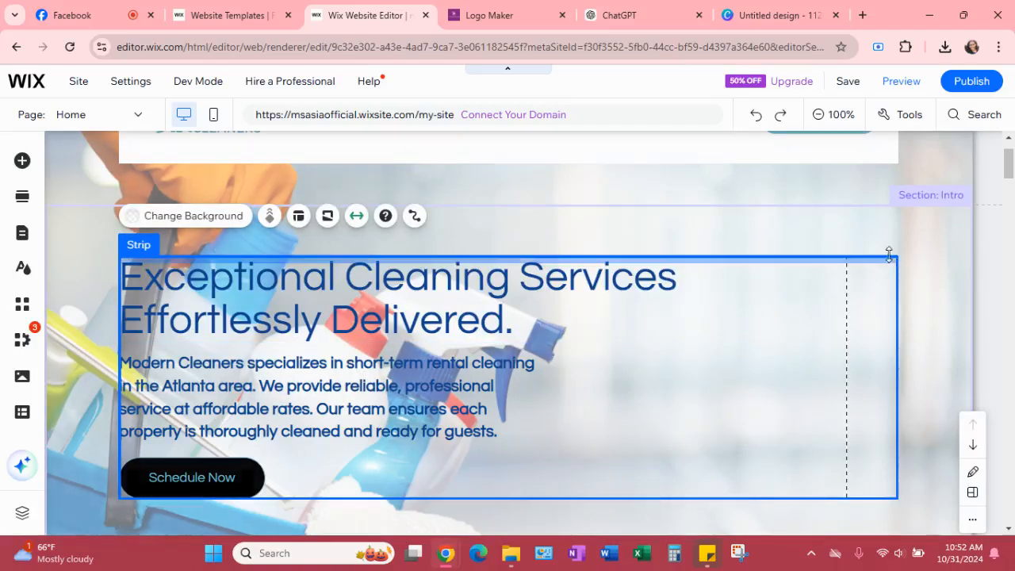
Open the background fill color choices in the custom design of the "Schedule Now" button
{"action": "scroll", "coordinate": [298, 402], "scroll_direction": "down", "scroll_amount": 1}
{"action": "scroll", "coordinate": [236, 437], "scroll_direction": "down", "scroll_amount": 2}
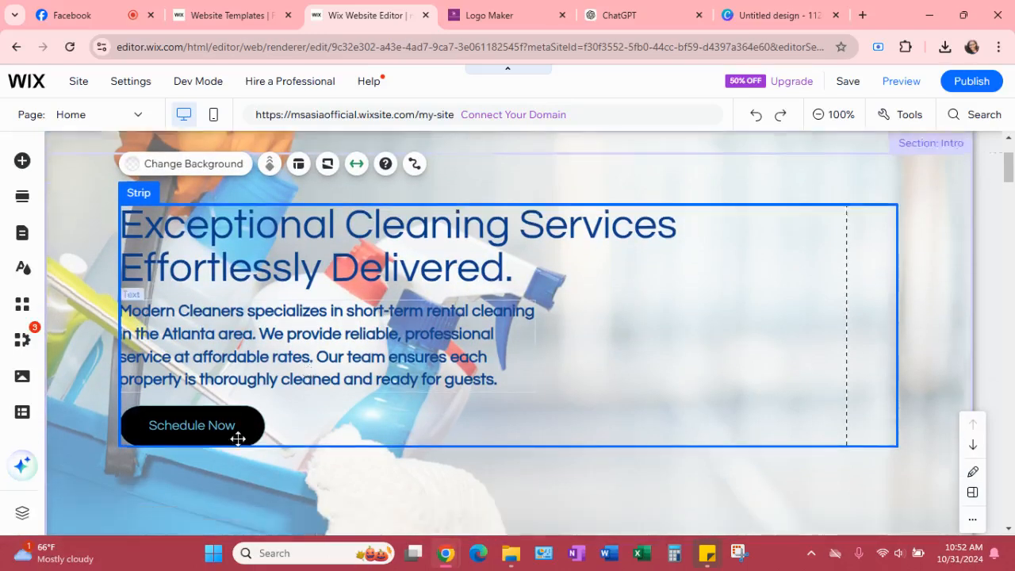
{"action": "left_click", "coordinate": [240, 402]}
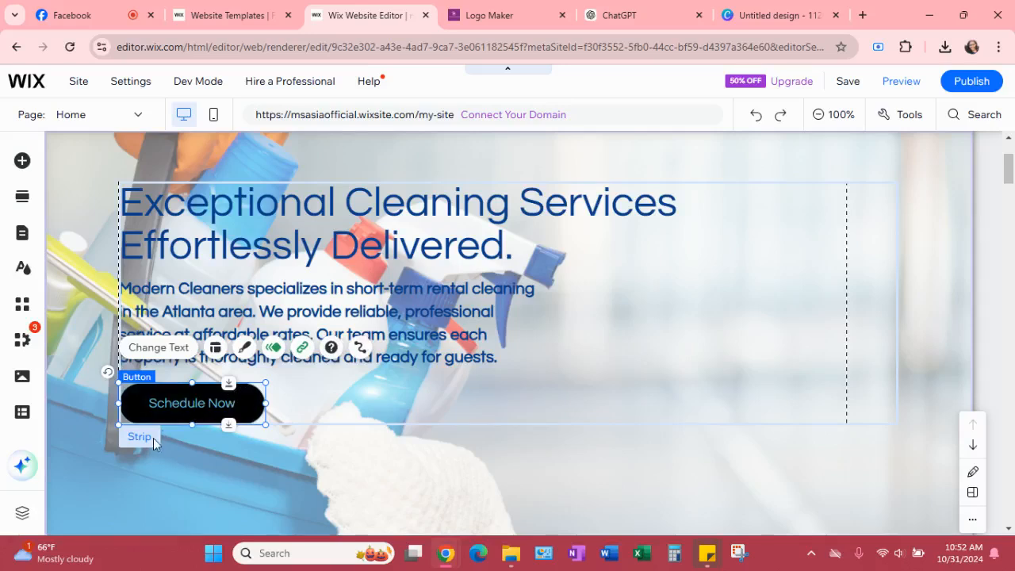
{"action": "double_click", "coordinate": [237, 403]}
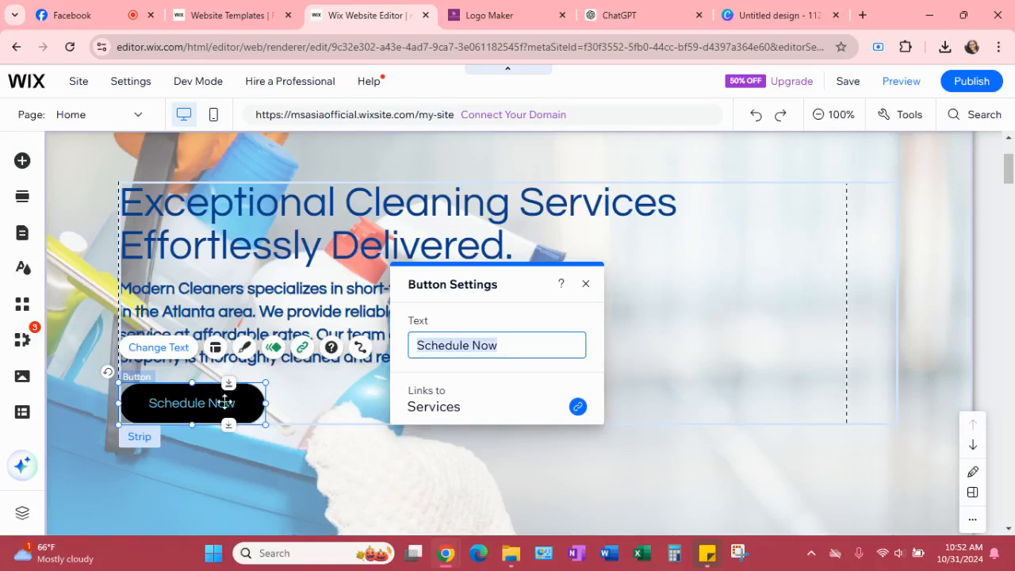
{"action": "left_click", "coordinate": [588, 285]}
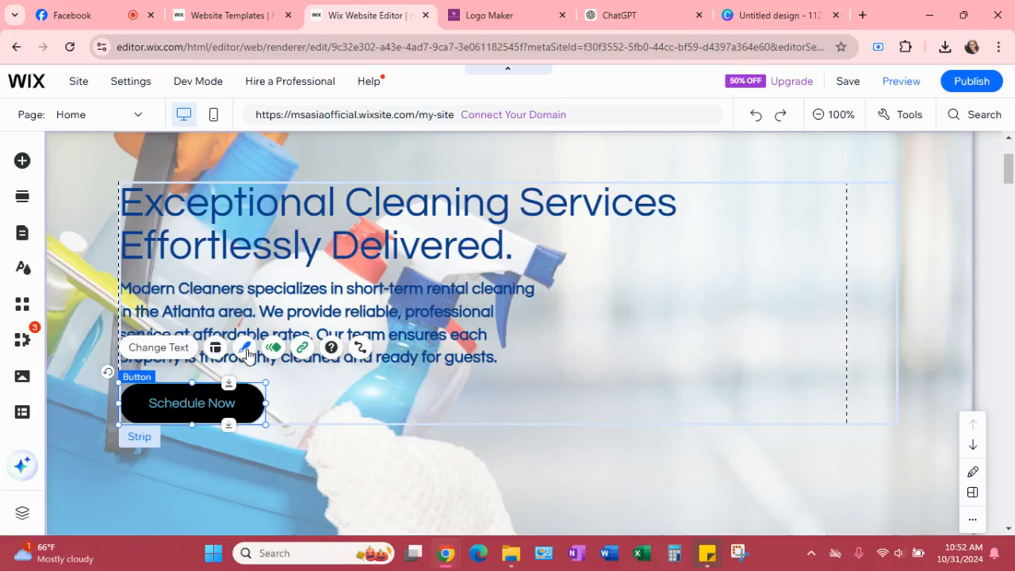
{"action": "left_click", "coordinate": [246, 349]}
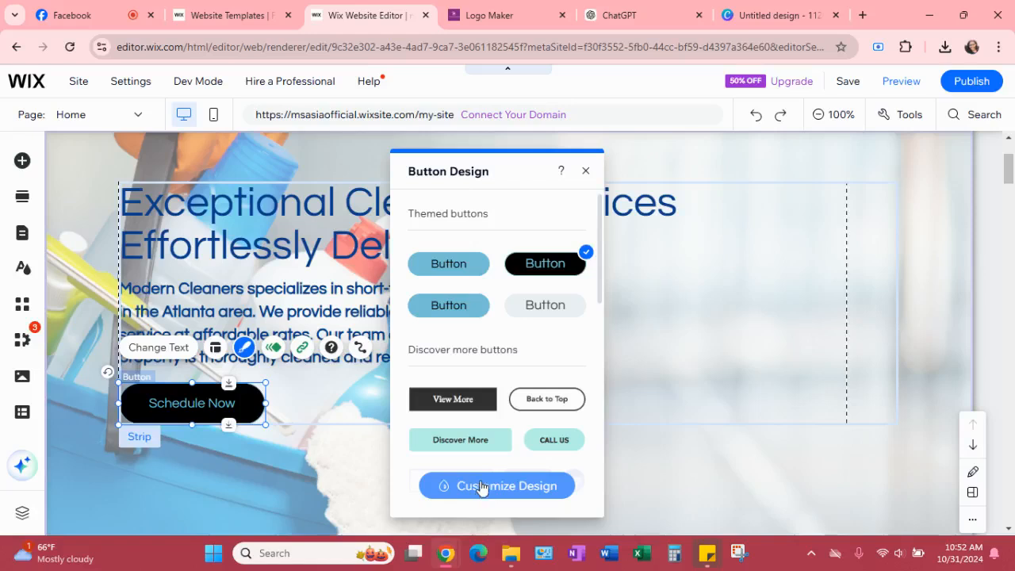
{"action": "left_click", "coordinate": [481, 486]}
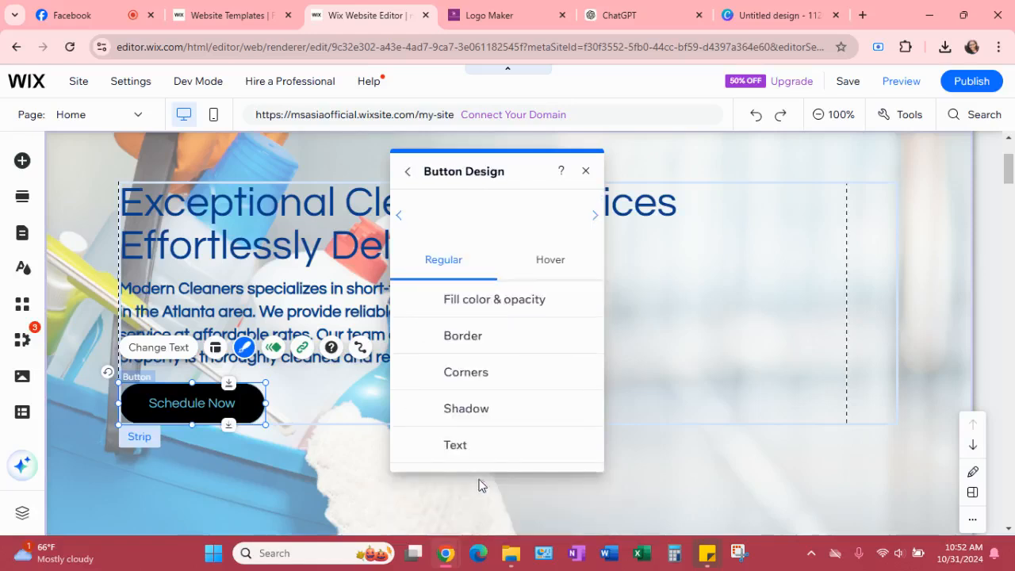
{"action": "left_click", "coordinate": [501, 307]}
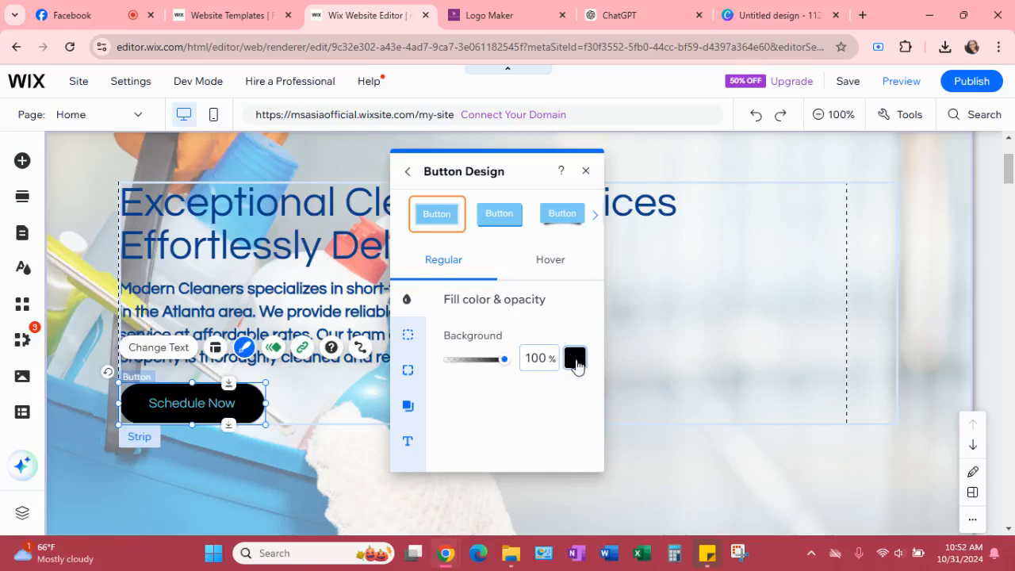
{"action": "left_click", "coordinate": [574, 359]}
Try white, several blue theme colors and the saved color #324158 as the "Schedule Now" button's fill
{"action": "left_click", "coordinate": [604, 306]}
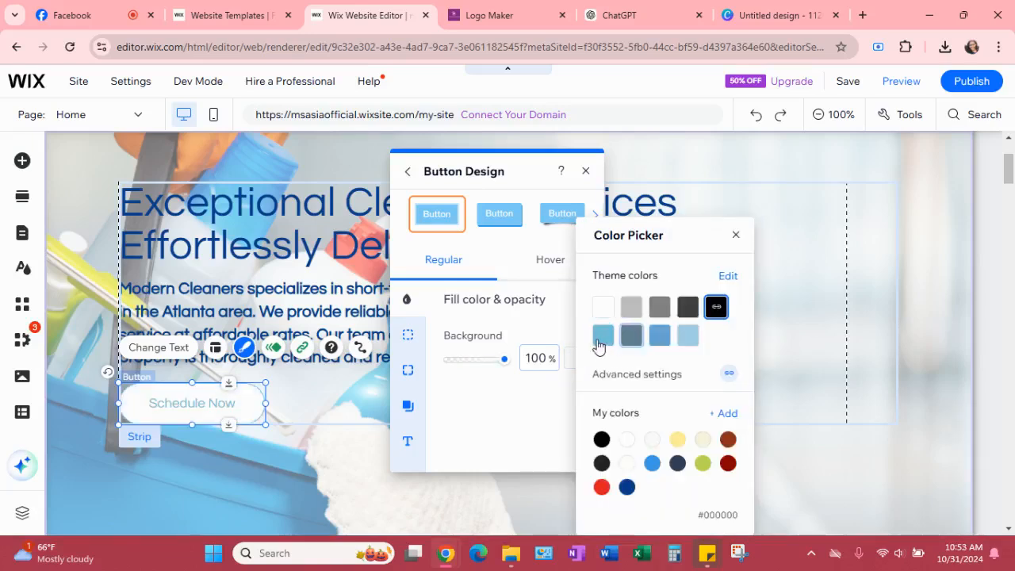
{"action": "left_click", "coordinate": [602, 337]}
{"action": "left_click", "coordinate": [661, 338]}
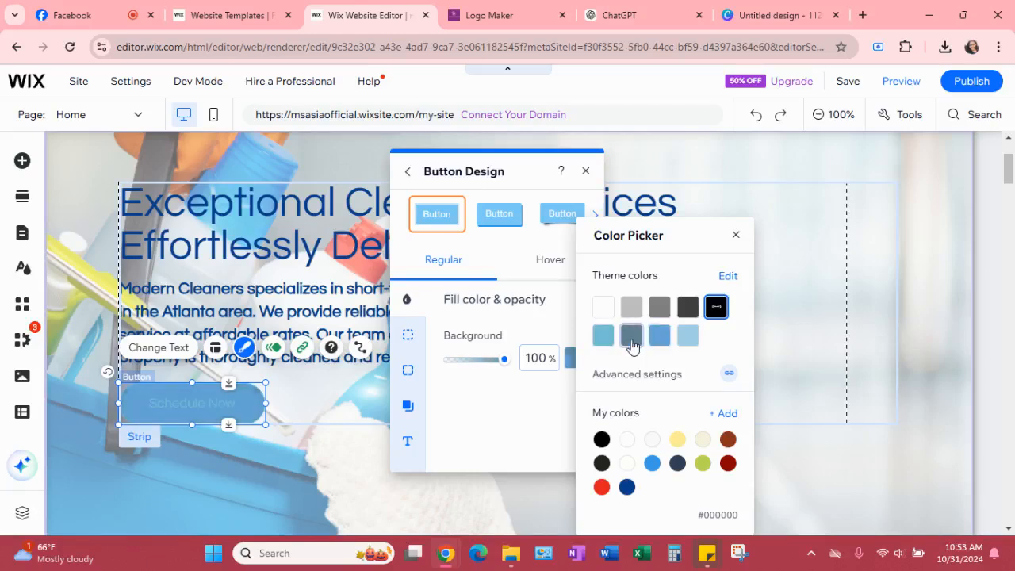
{"action": "left_click", "coordinate": [632, 338]}
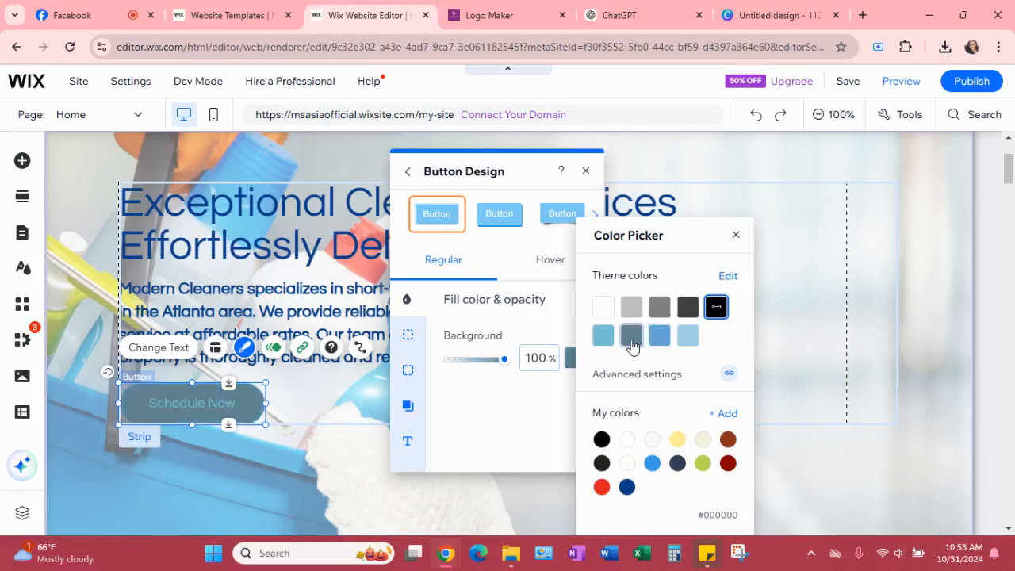
{"action": "left_click", "coordinate": [690, 337]}
{"action": "left_click", "coordinate": [679, 465]}
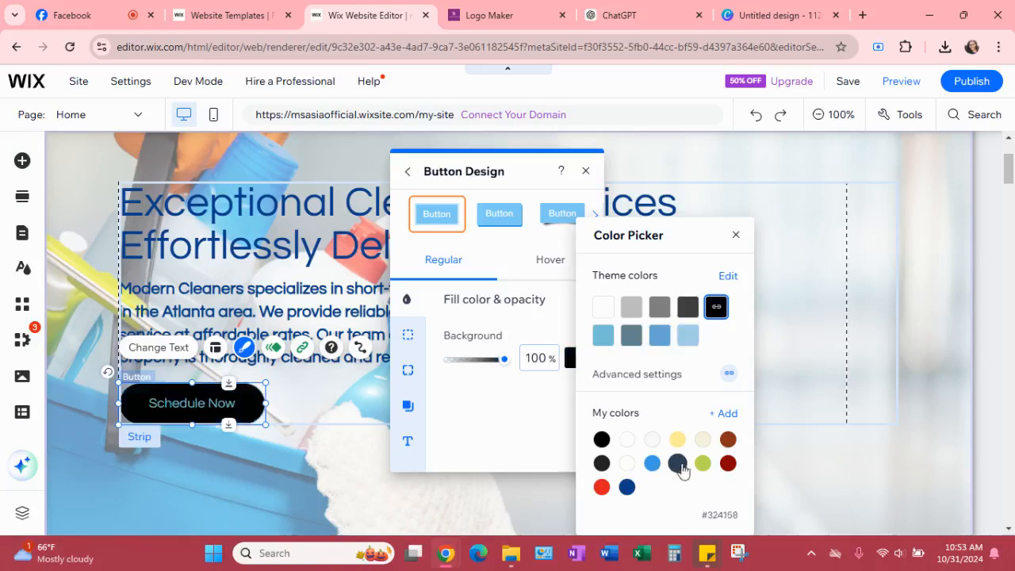
Set the "Schedule Now" button's fill to the saved dark blue #0C3F8D and close the button design settings
{"action": "left_click", "coordinate": [627, 488]}
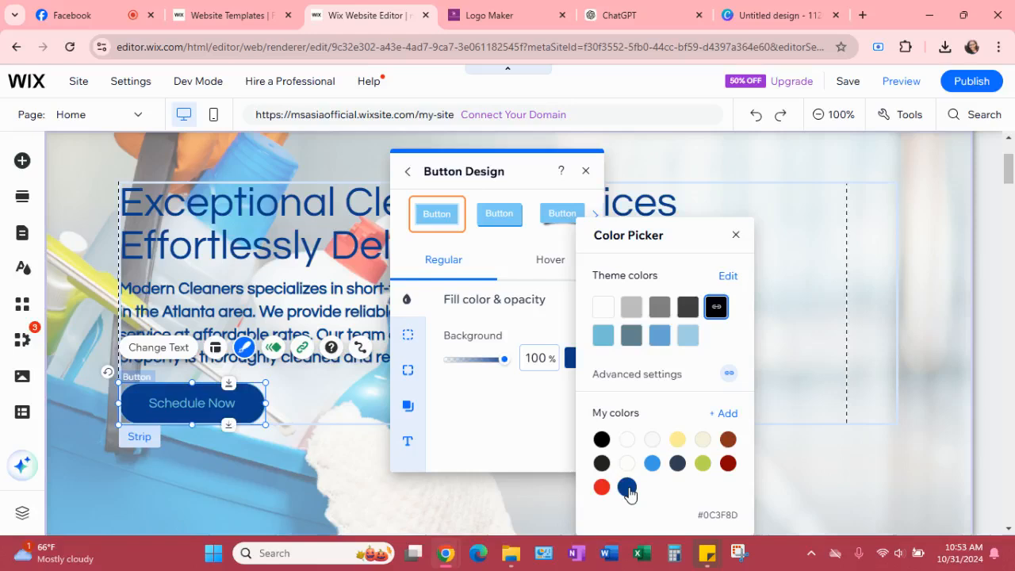
{"action": "left_click", "coordinate": [628, 488]}
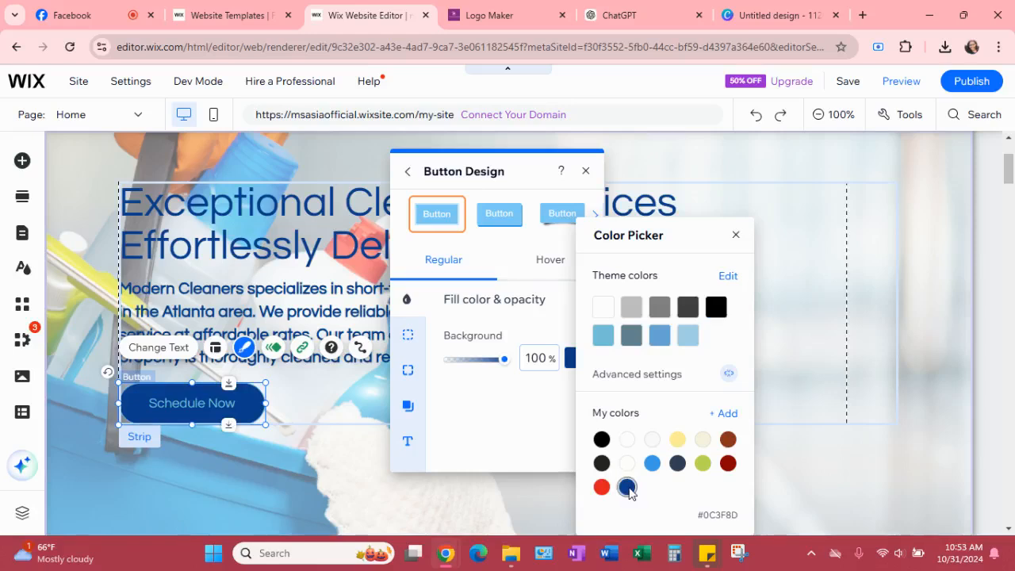
{"action": "left_click", "coordinate": [877, 280]}
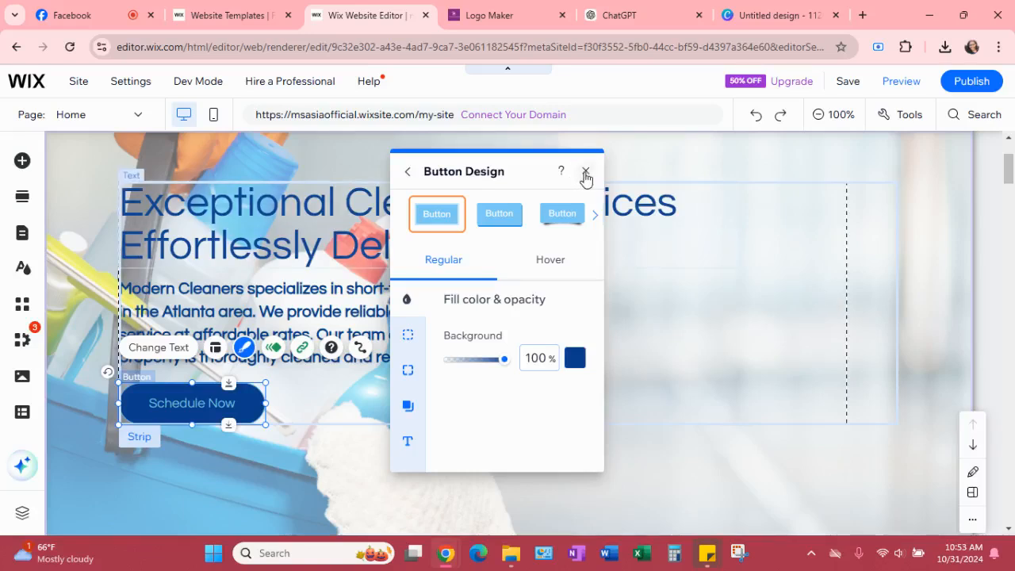
{"action": "left_click", "coordinate": [585, 175]}
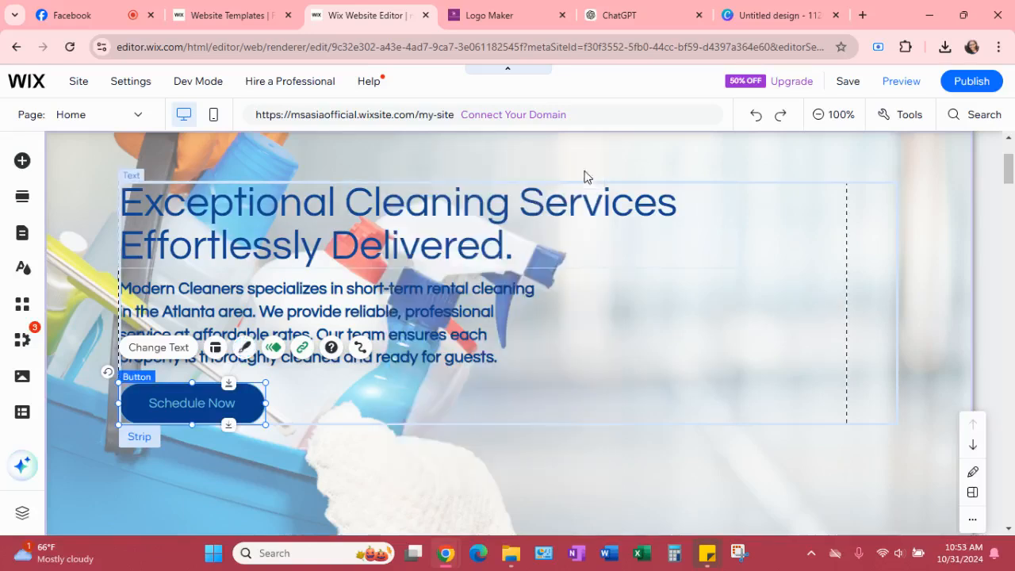
{"action": "scroll", "coordinate": [829, 325], "scroll_direction": "up", "scroll_amount": 1}
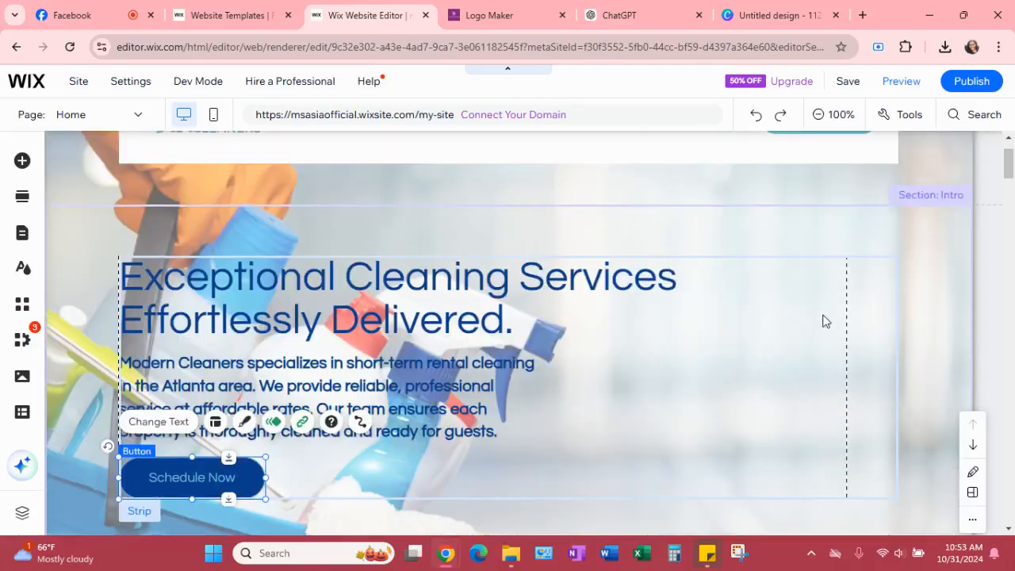
{"action": "scroll", "coordinate": [821, 320], "scroll_direction": "up", "scroll_amount": 1}
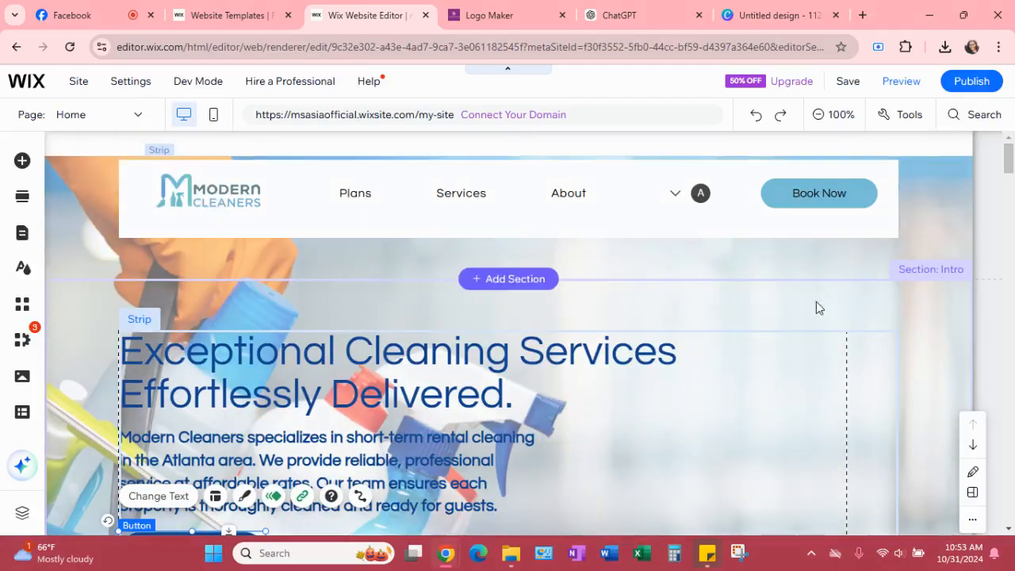
{"action": "scroll", "coordinate": [818, 305], "scroll_direction": "down", "scroll_amount": 1}
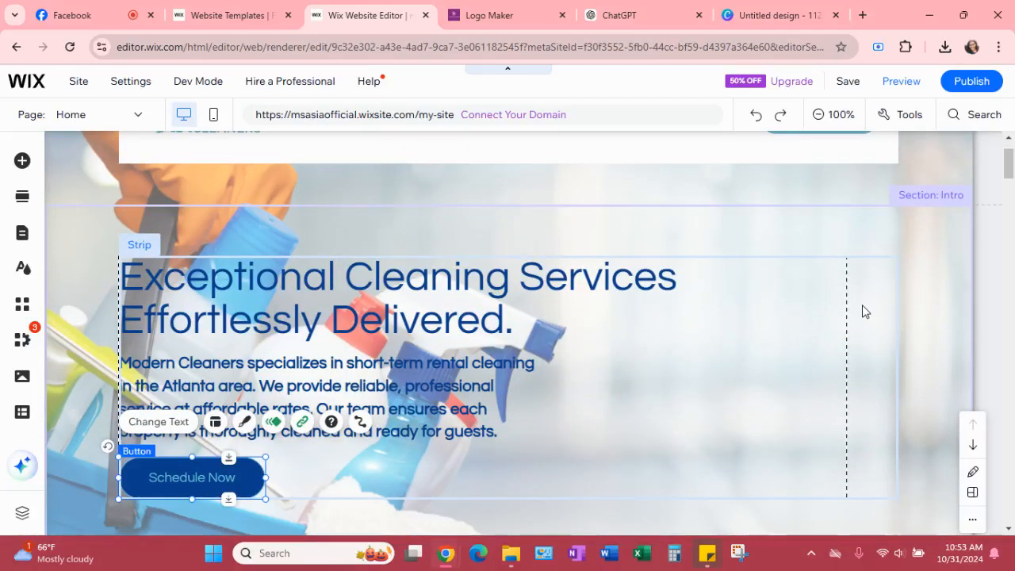
{"action": "scroll", "coordinate": [865, 312], "scroll_direction": "down", "scroll_amount": 1}
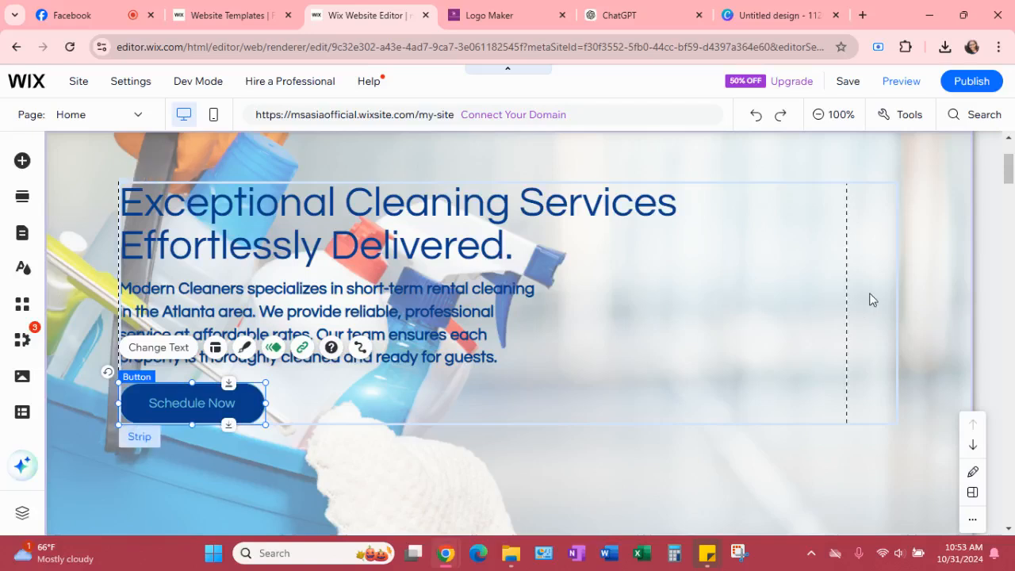
{"action": "scroll", "coordinate": [871, 299], "scroll_direction": "down", "scroll_amount": 1}
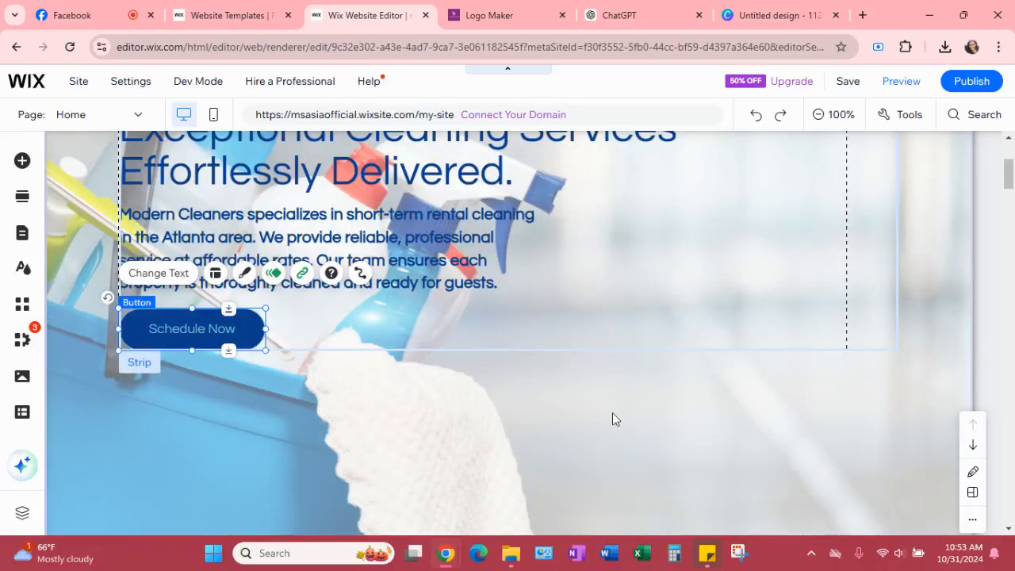
Review the link options of the "Schedule Now" button, cancel them and close the button settings
{"action": "double_click", "coordinate": [190, 332]}
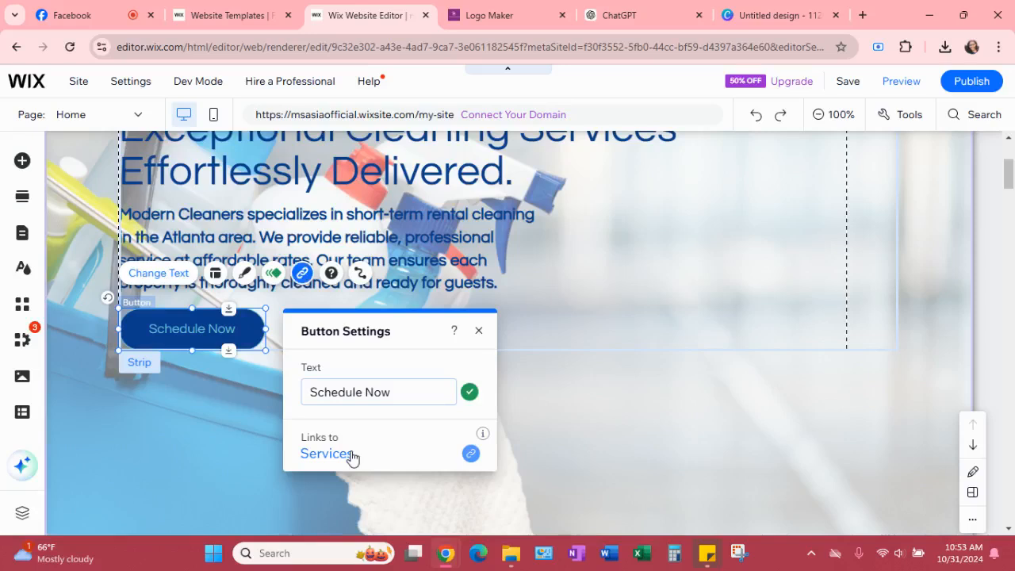
{"action": "left_click", "coordinate": [471, 455]}
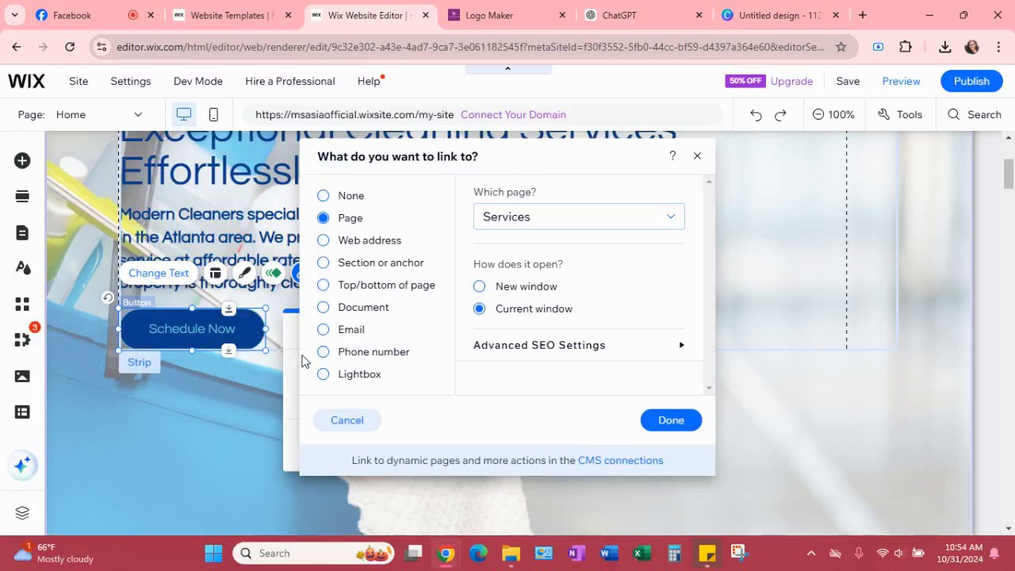
{"action": "left_click", "coordinate": [354, 421]}
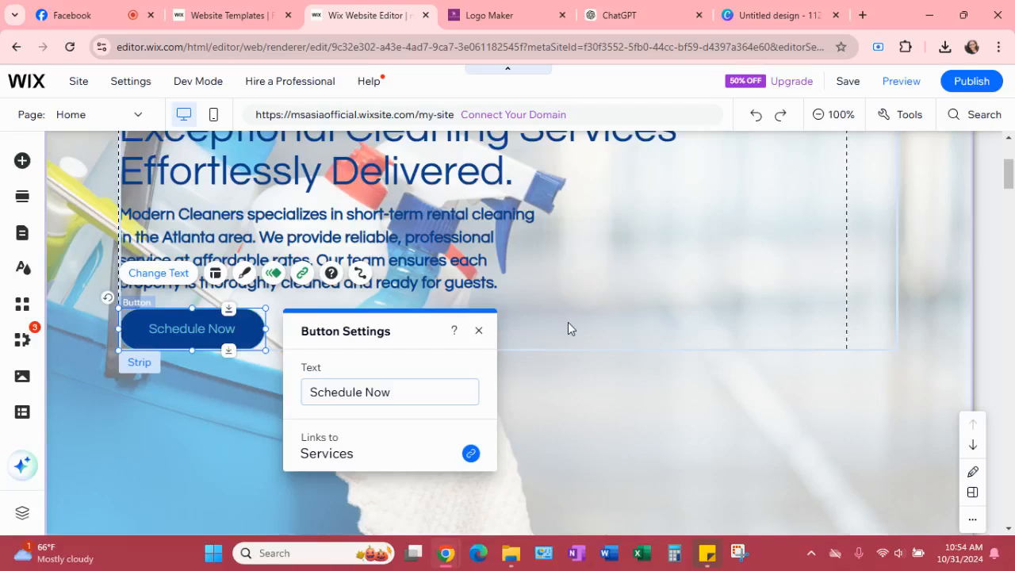
{"action": "left_click", "coordinate": [479, 331]}
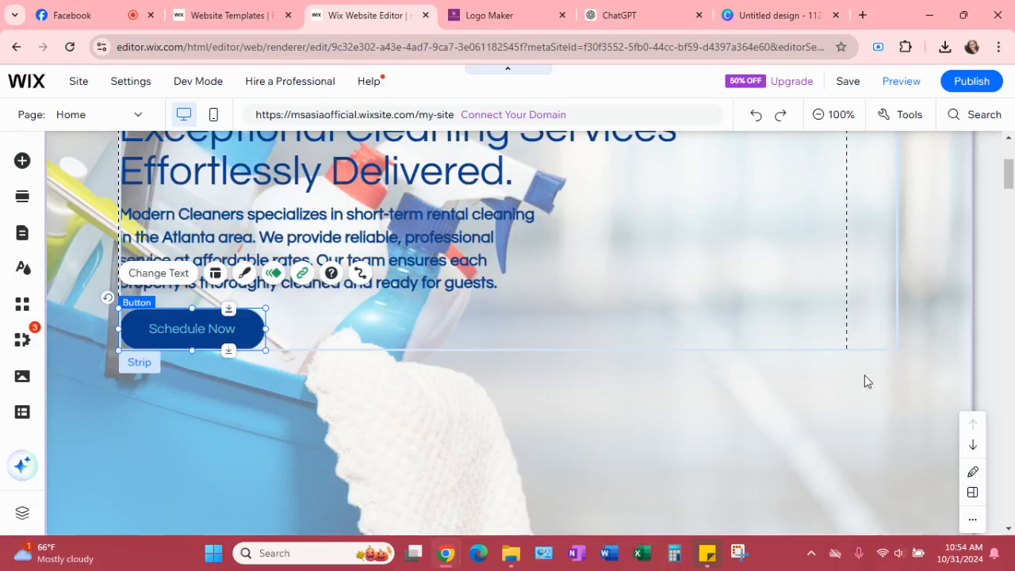
Save the site and dismiss the saved-site dialog without publishing
{"action": "left_click", "coordinate": [849, 83]}
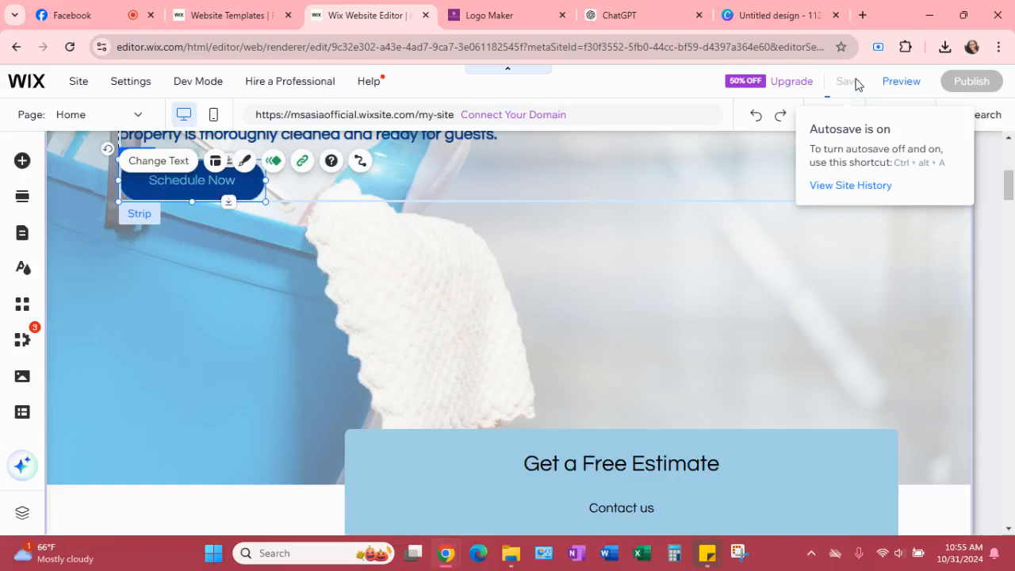
{"action": "left_click", "coordinate": [853, 82]}
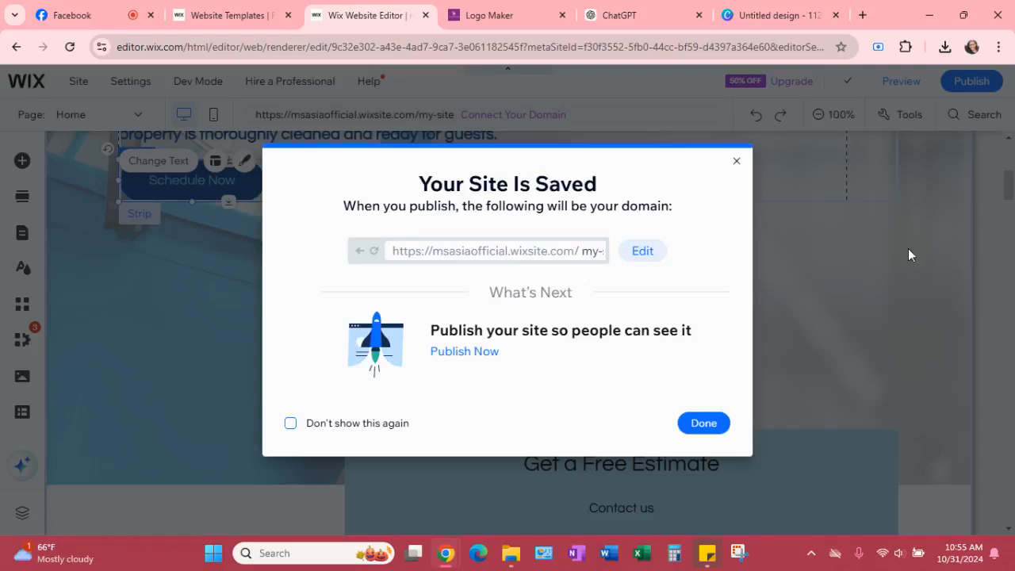
{"action": "left_click", "coordinate": [705, 423]}
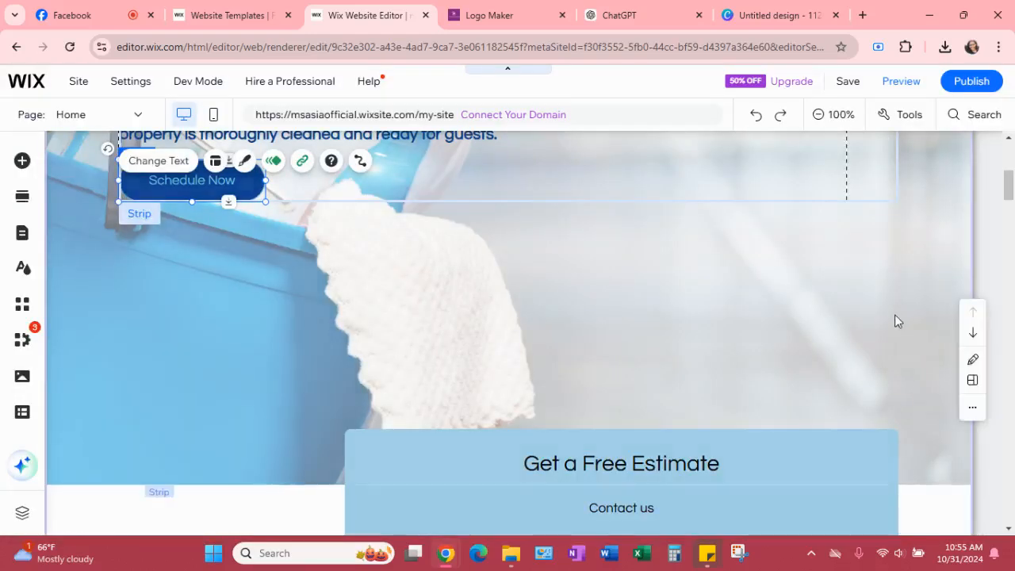
Open the "Get a Free Estimate" form below the intro section for editing its fields
{"action": "scroll", "coordinate": [897, 315], "scroll_direction": "down", "scroll_amount": 2}
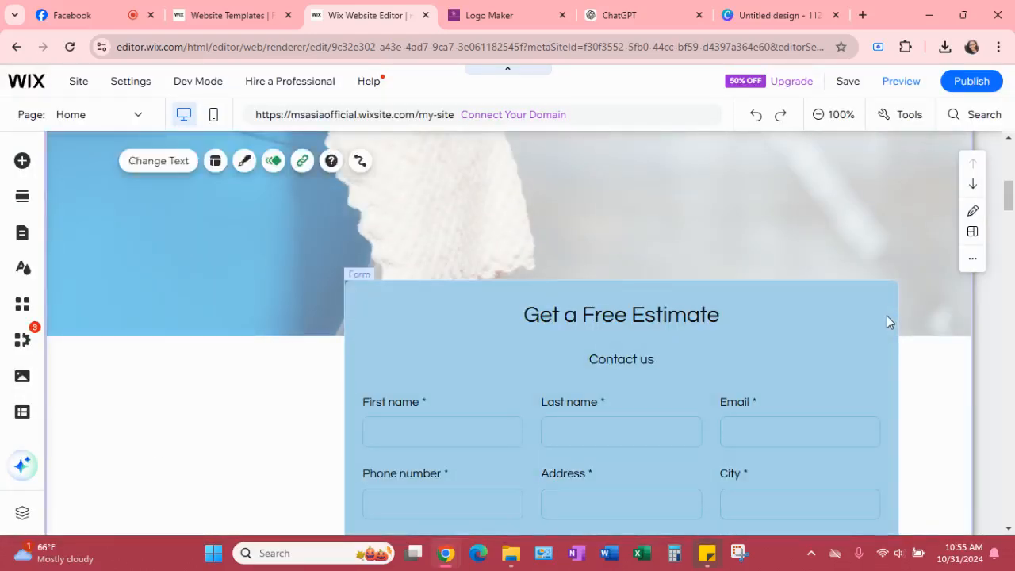
{"action": "scroll", "coordinate": [887, 316], "scroll_direction": "down", "scroll_amount": 2}
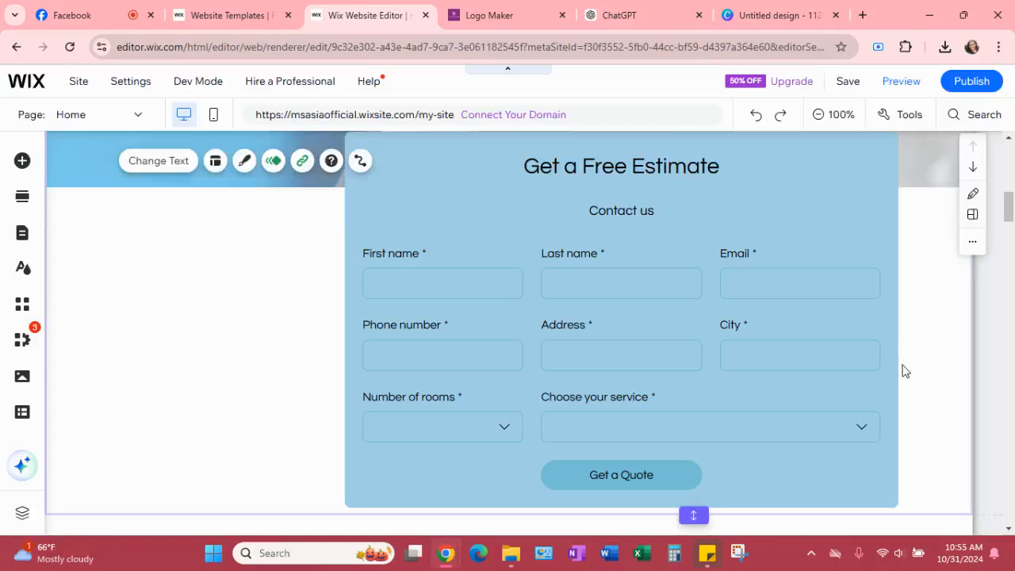
{"action": "scroll", "coordinate": [908, 370], "scroll_direction": "up", "scroll_amount": 2}
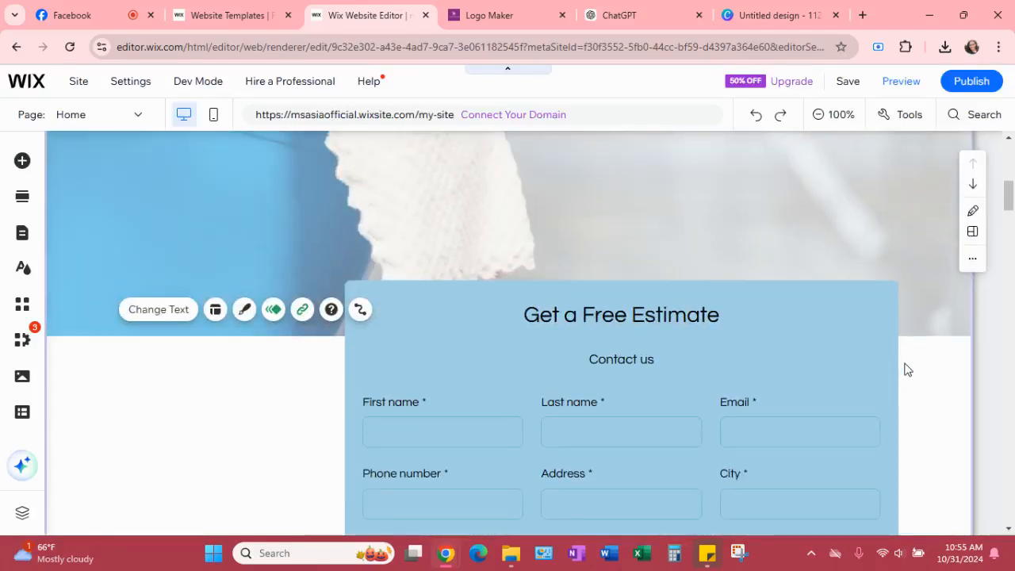
{"action": "scroll", "coordinate": [904, 368], "scroll_direction": "down", "scroll_amount": 2}
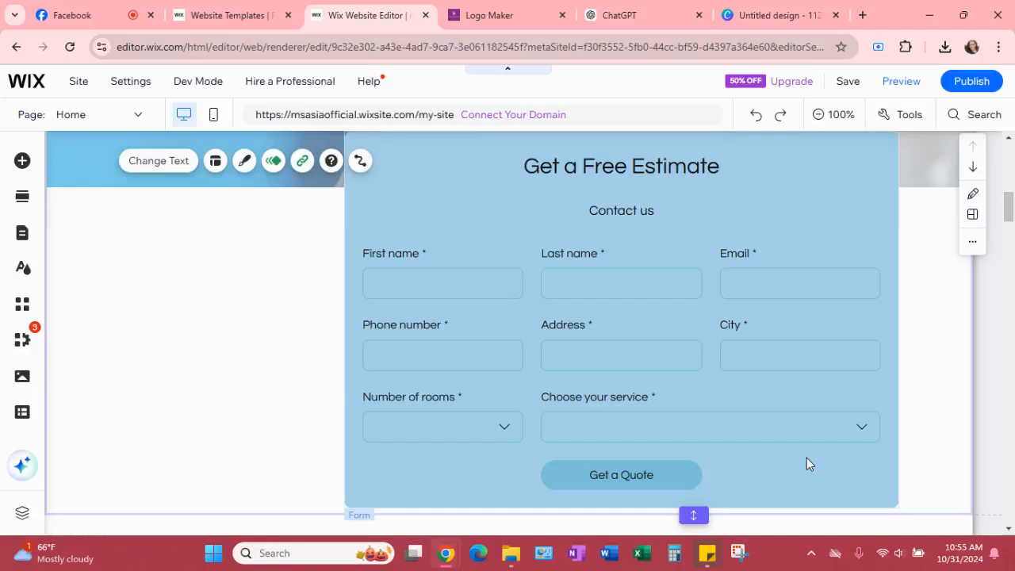
{"action": "left_click", "coordinate": [745, 444]}
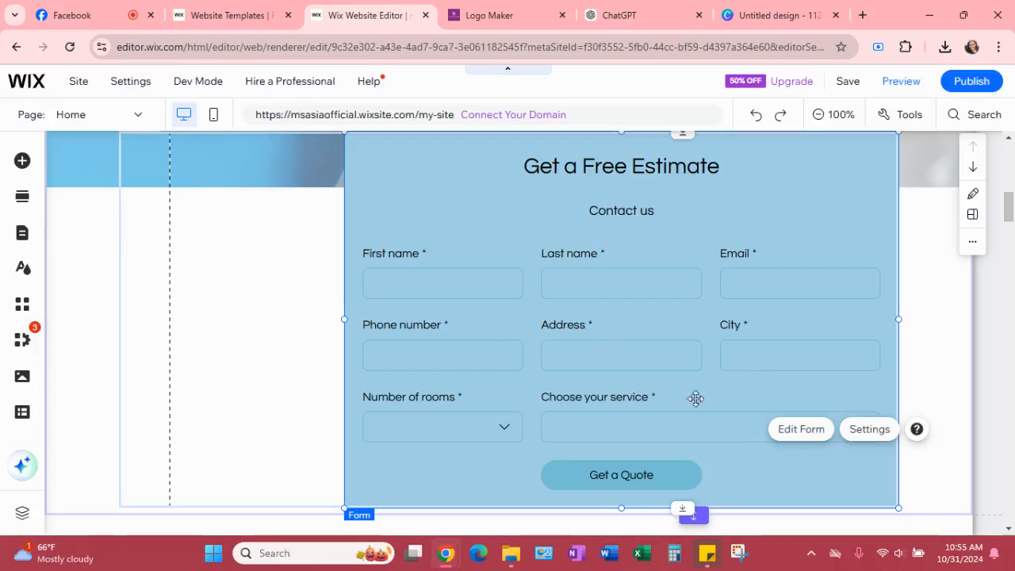
{"action": "left_click", "coordinate": [797, 427]}
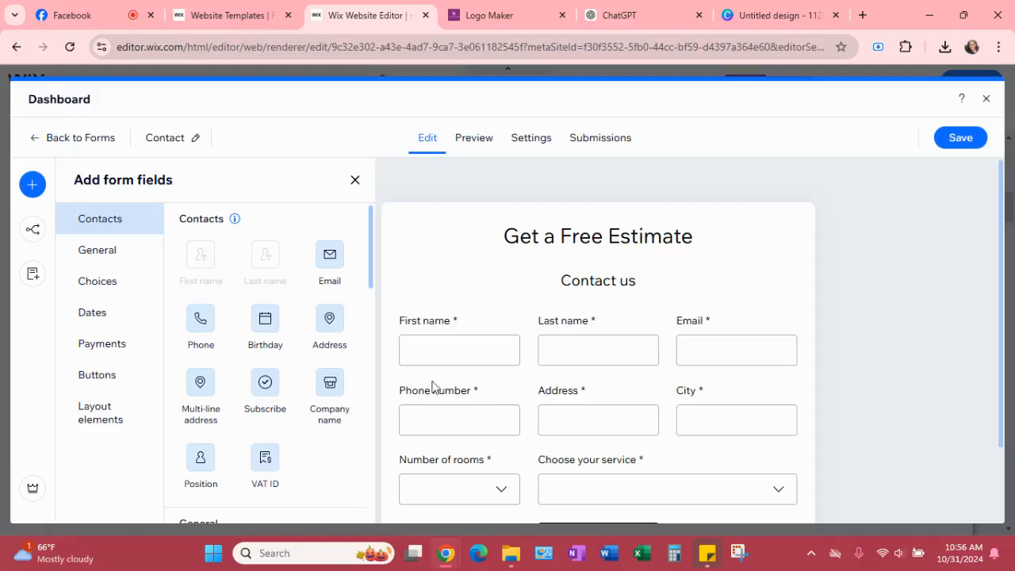
Turn the Required field option of the form's First name field off and back on
{"action": "left_click", "coordinate": [450, 347]}
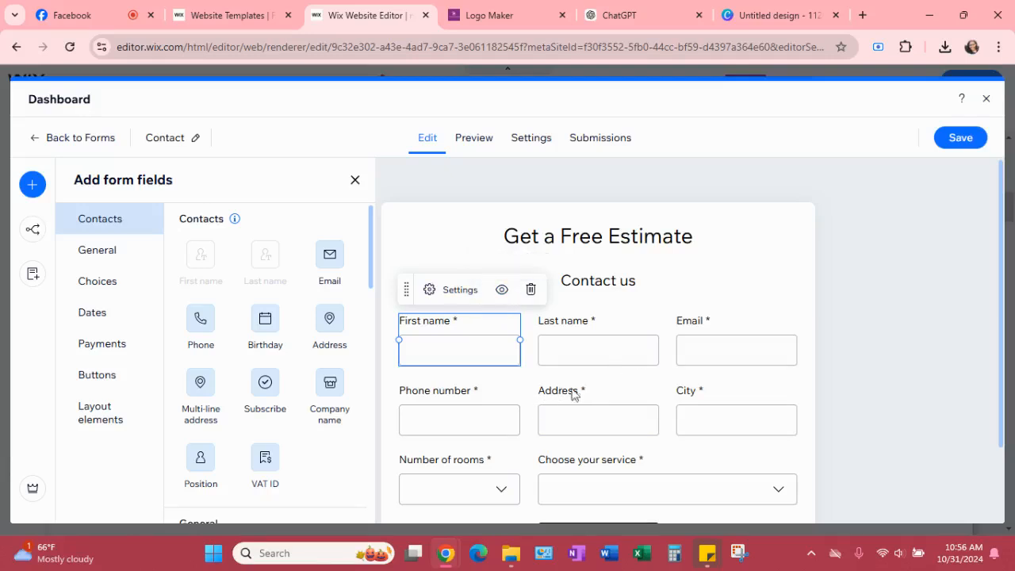
{"action": "left_click", "coordinate": [435, 298]}
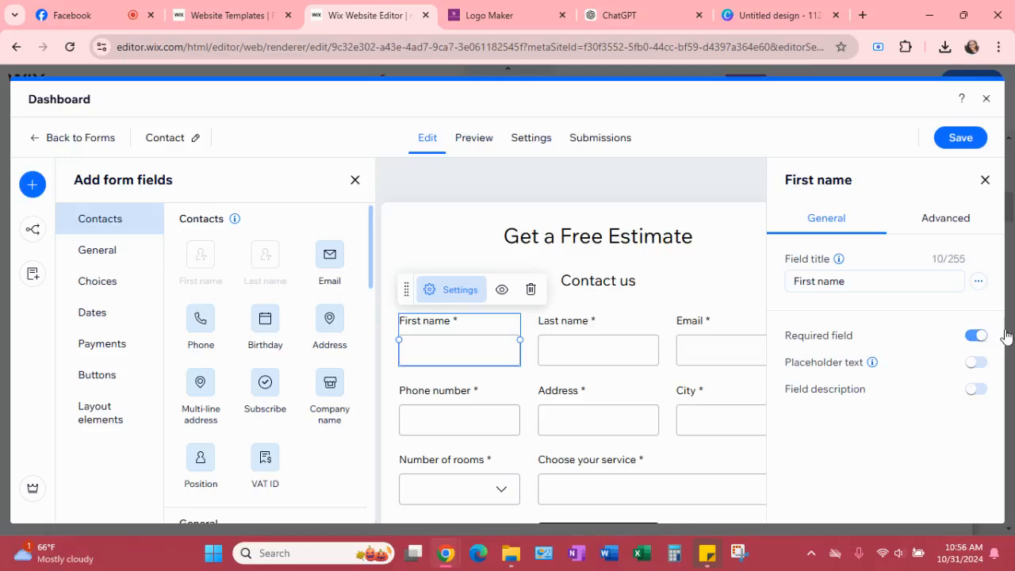
{"action": "left_click", "coordinate": [977, 336]}
{"action": "left_click", "coordinate": [979, 336]}
Hide the form's Address field, show it again, and close the form editor
{"action": "left_click", "coordinate": [576, 425]}
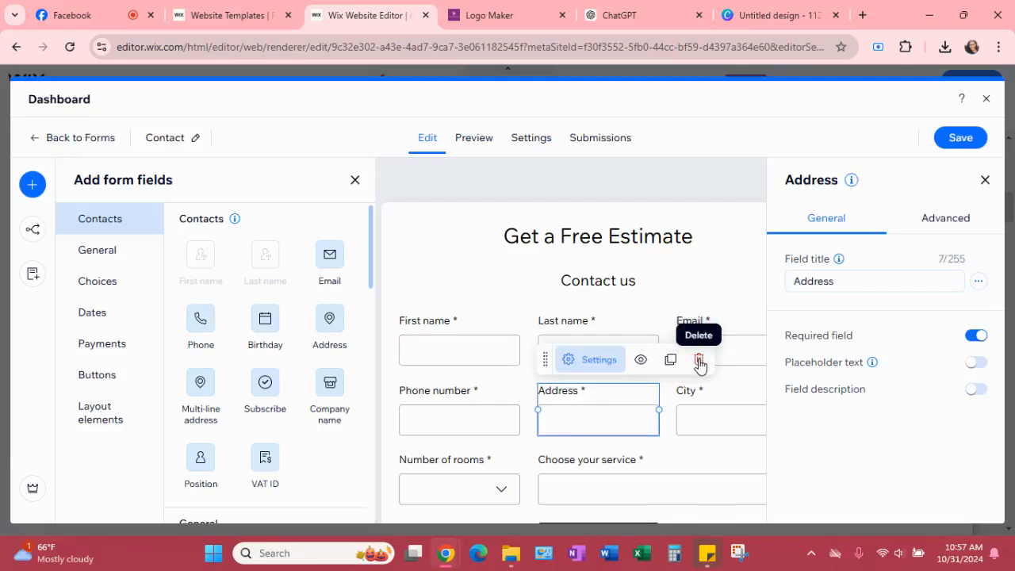
{"action": "left_click", "coordinate": [640, 361]}
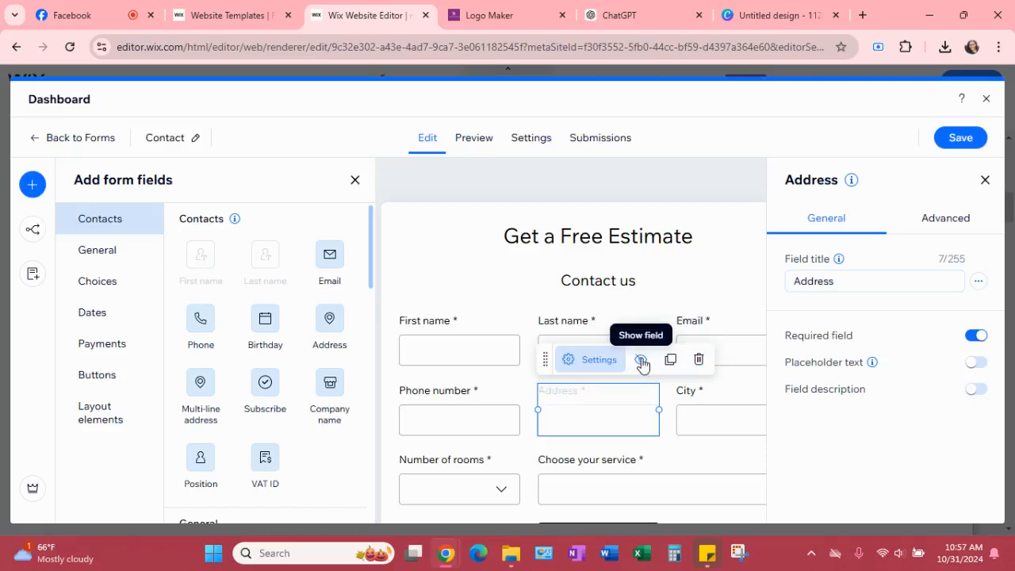
{"action": "left_click", "coordinate": [641, 362]}
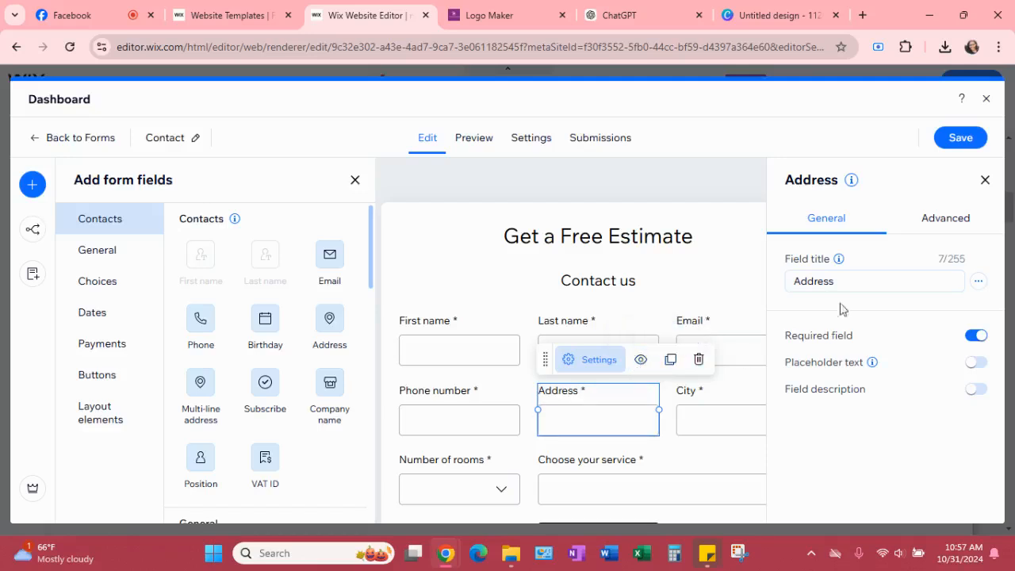
{"action": "left_click", "coordinate": [986, 100]}
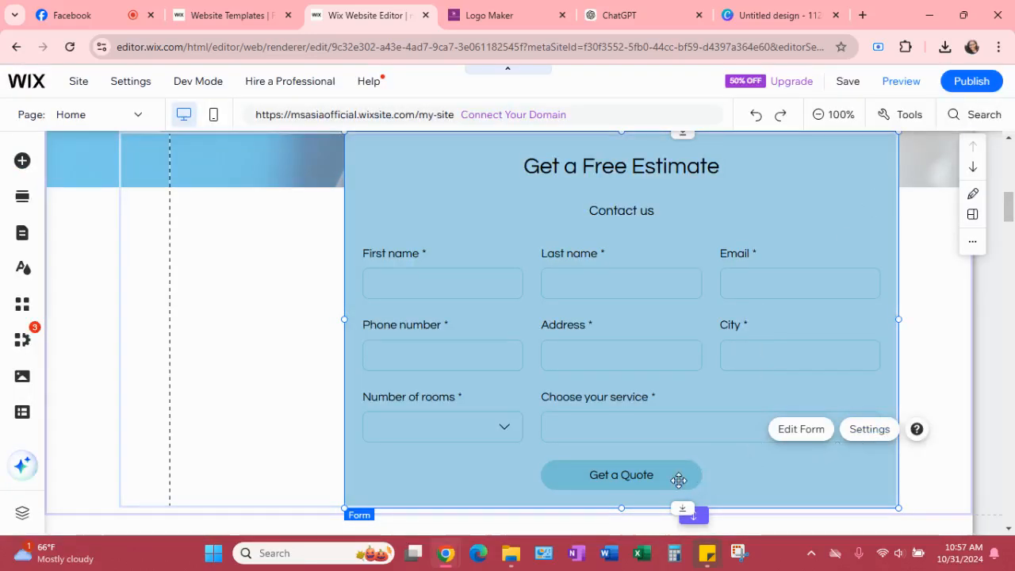
Set the fill color of the form's "Get a Quote" submit button to the theme blue #66A5D3 in the form design settings
{"action": "left_click", "coordinate": [679, 480]}
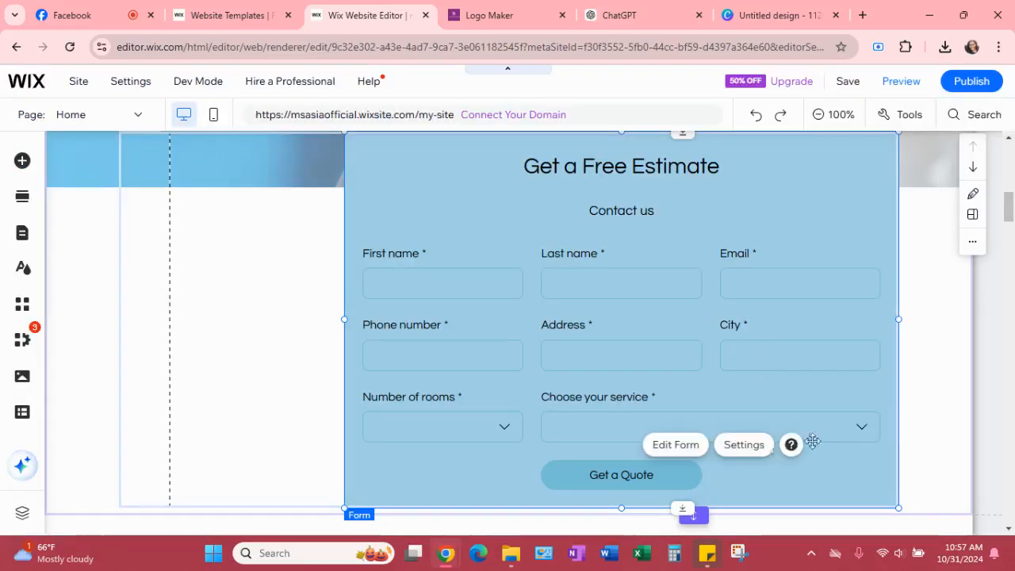
{"action": "left_click", "coordinate": [760, 442]}
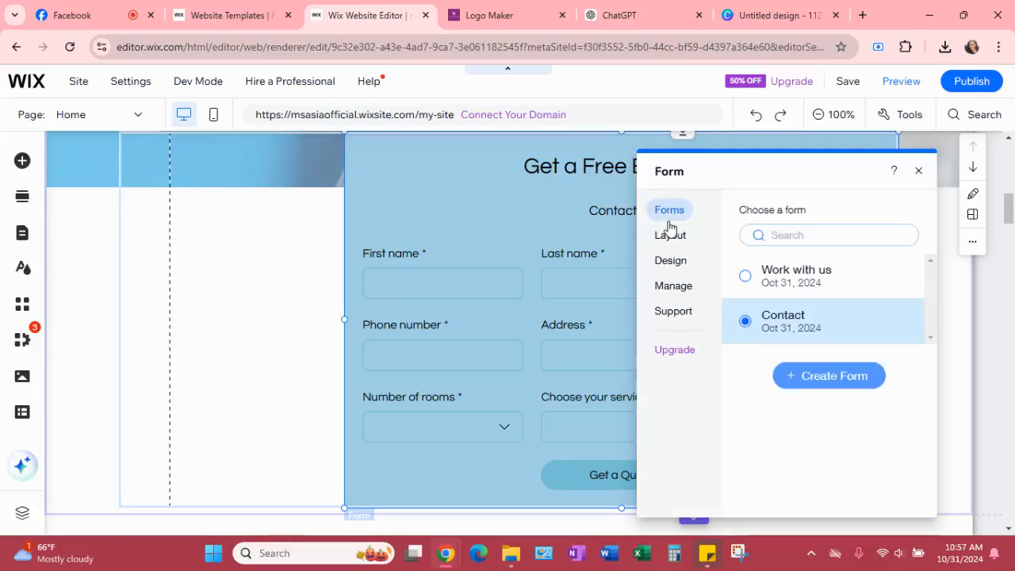
{"action": "left_click", "coordinate": [671, 260]}
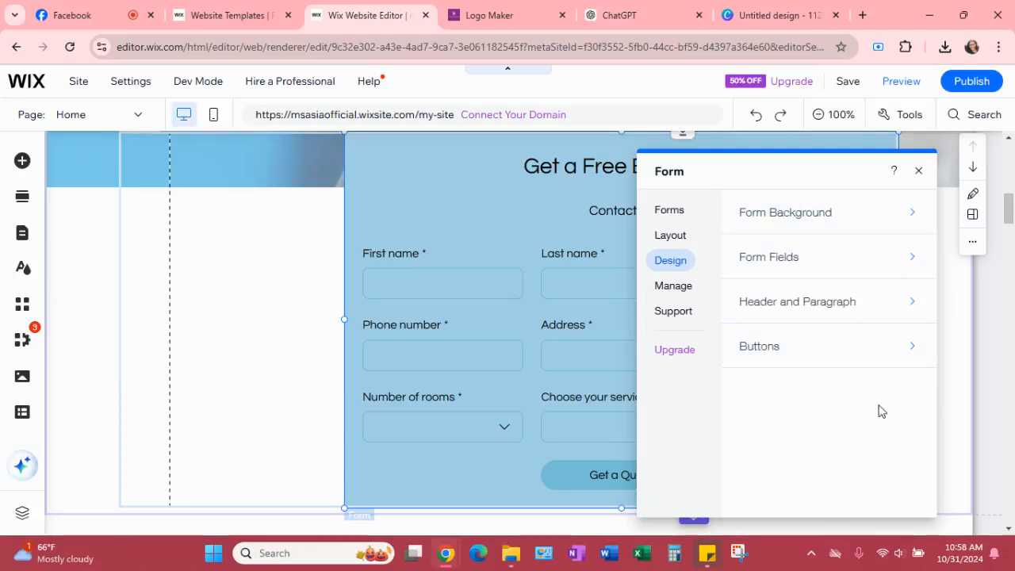
{"action": "left_click", "coordinate": [912, 357]}
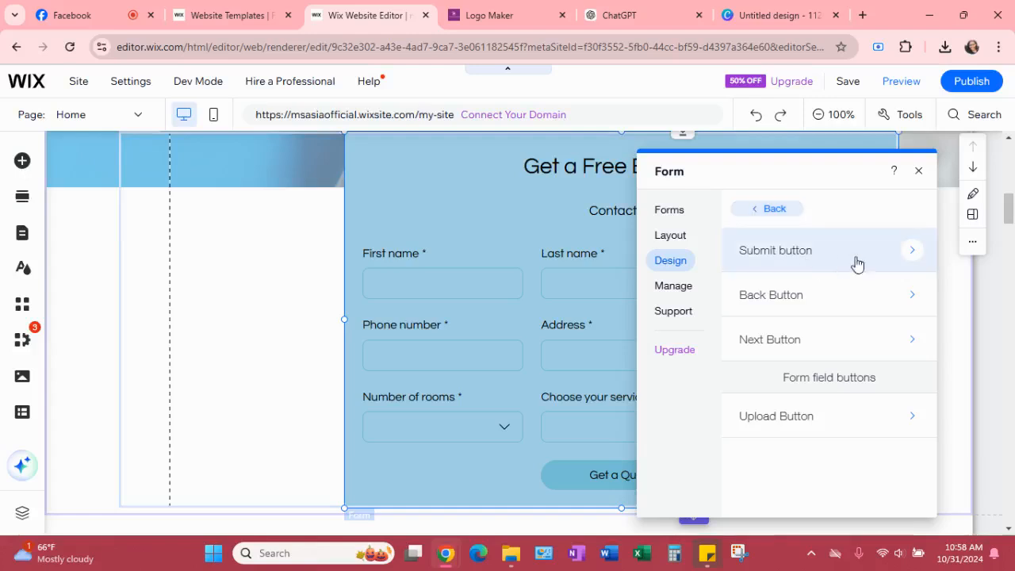
{"action": "left_click", "coordinate": [913, 254]}
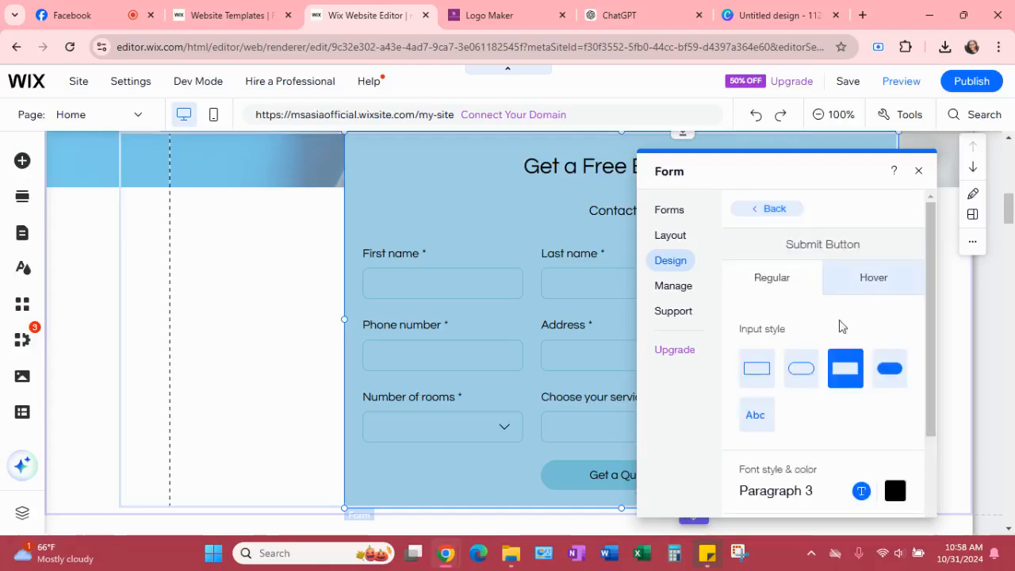
{"action": "scroll", "coordinate": [805, 400], "scroll_direction": "down", "scroll_amount": 5}
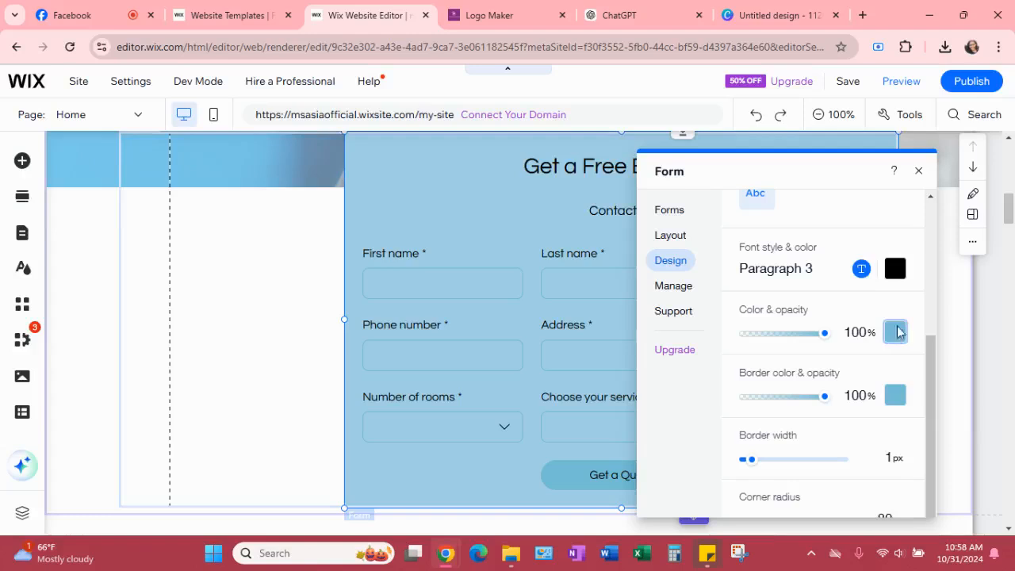
{"action": "left_click", "coordinate": [899, 332]}
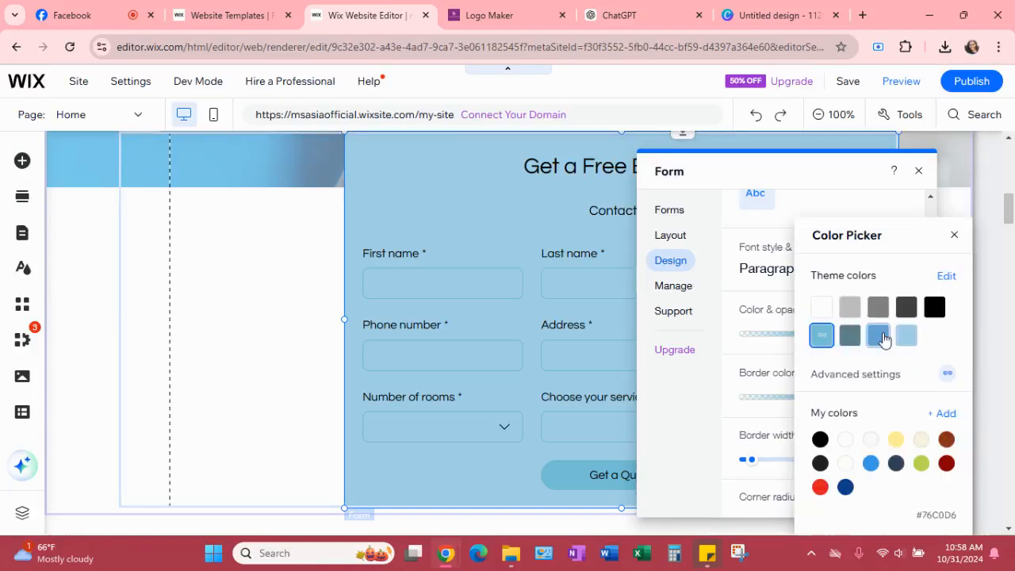
{"action": "left_click", "coordinate": [883, 337]}
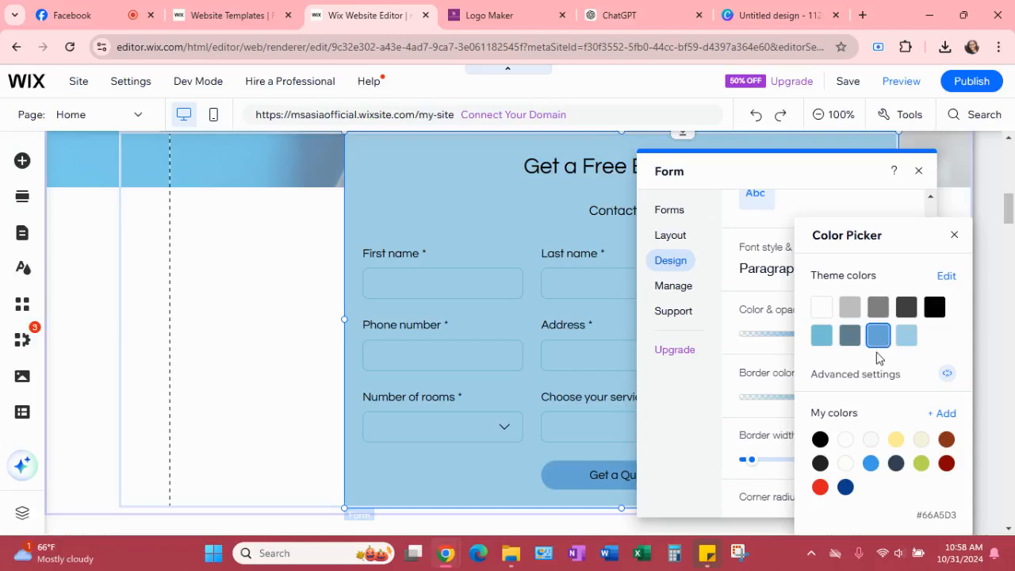
{"action": "left_click", "coordinate": [907, 311]}
{"action": "left_click", "coordinate": [876, 341]}
{"action": "left_click", "coordinate": [955, 237]}
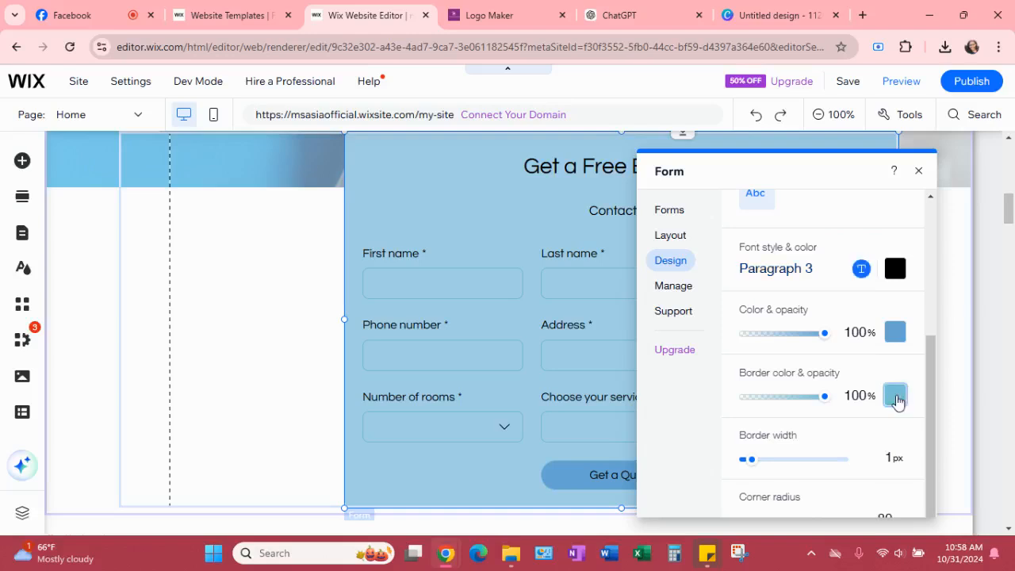
Set the submit button's border color to the theme blue #66A5D3 and close the form settings
{"action": "left_click", "coordinate": [893, 385]}
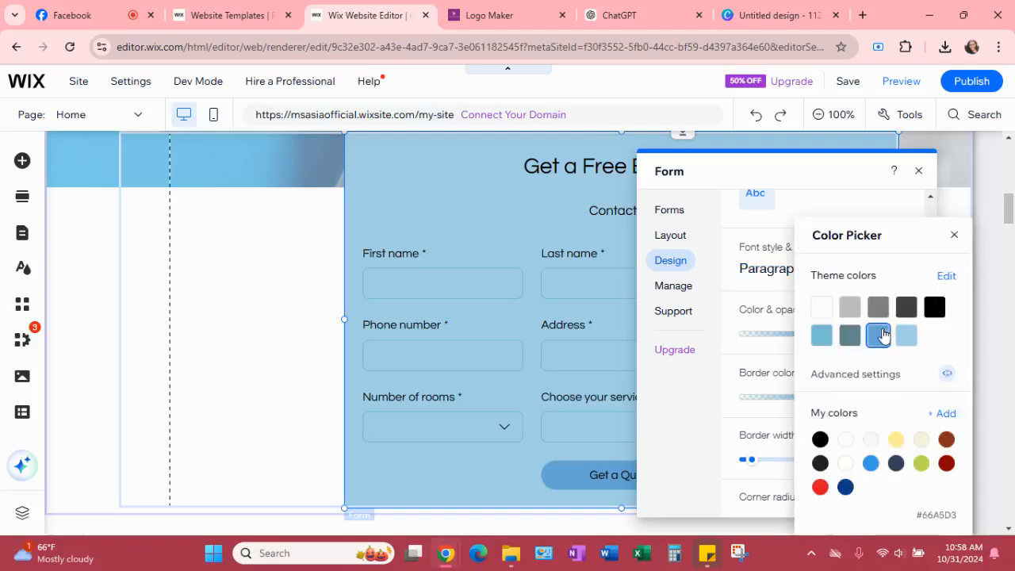
{"action": "left_click", "coordinate": [955, 236]}
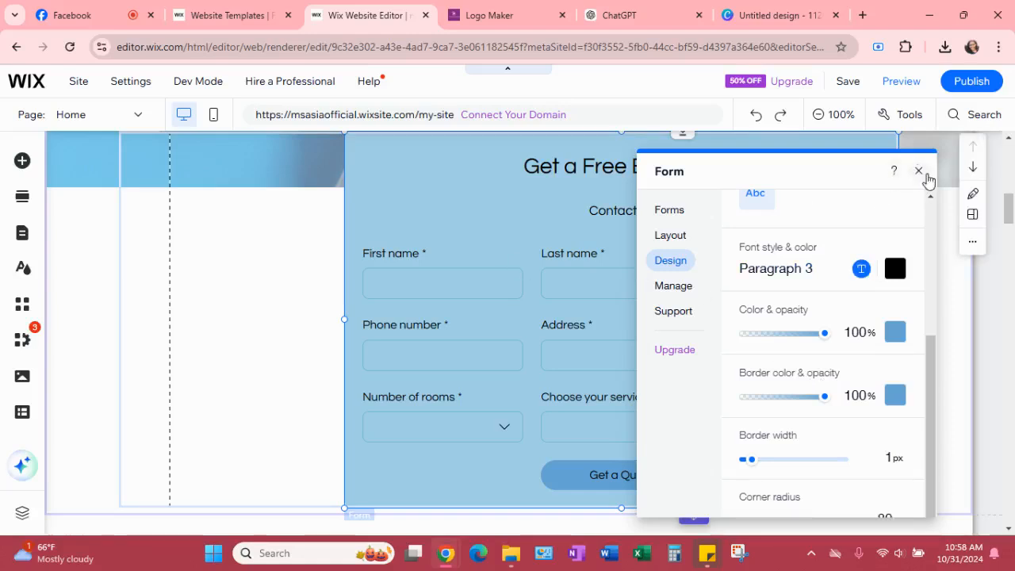
{"action": "left_click", "coordinate": [918, 172]}
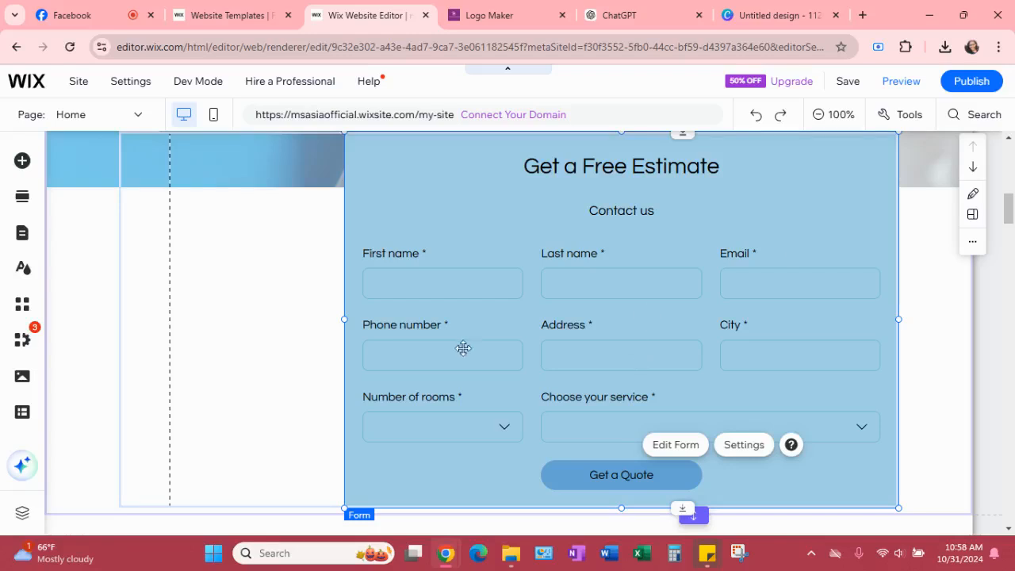
Look over the "Happy Clients Speak" testimonials section below the estimate form
{"action": "scroll", "coordinate": [367, 309], "scroll_direction": "down", "scroll_amount": 3}
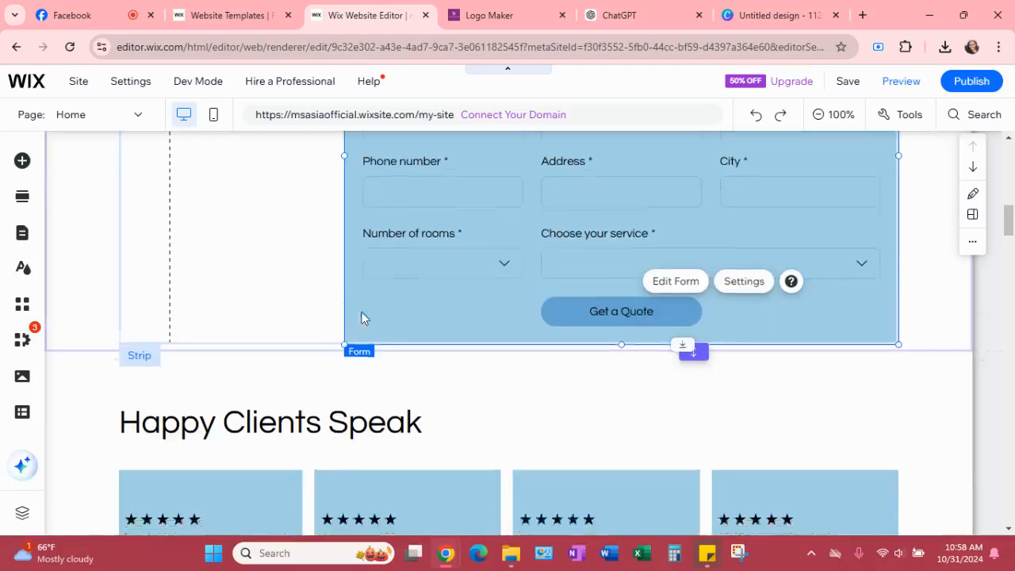
{"action": "scroll", "coordinate": [376, 329], "scroll_direction": "down", "scroll_amount": 1}
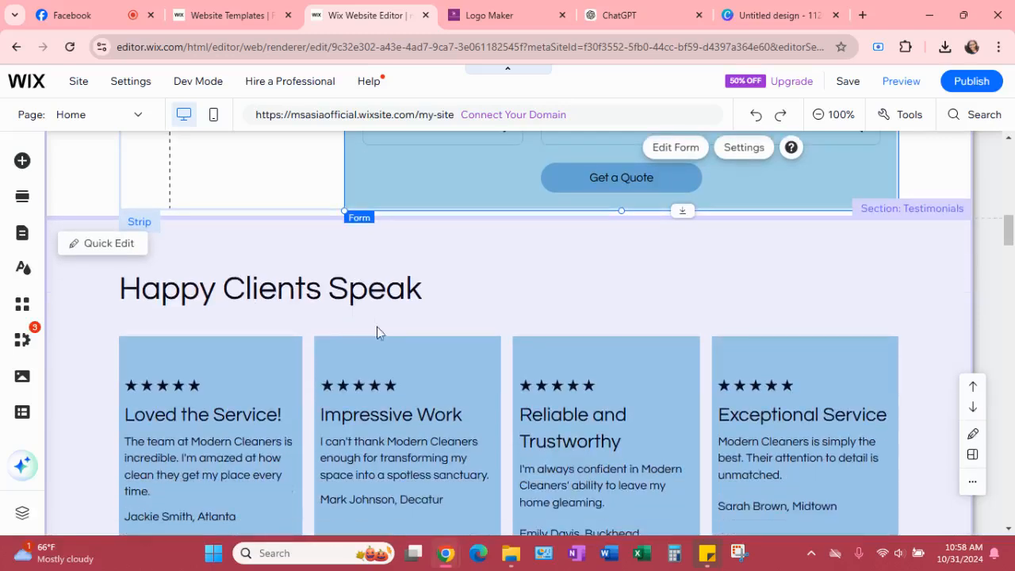
{"action": "scroll", "coordinate": [452, 301], "scroll_direction": "down", "scroll_amount": 2}
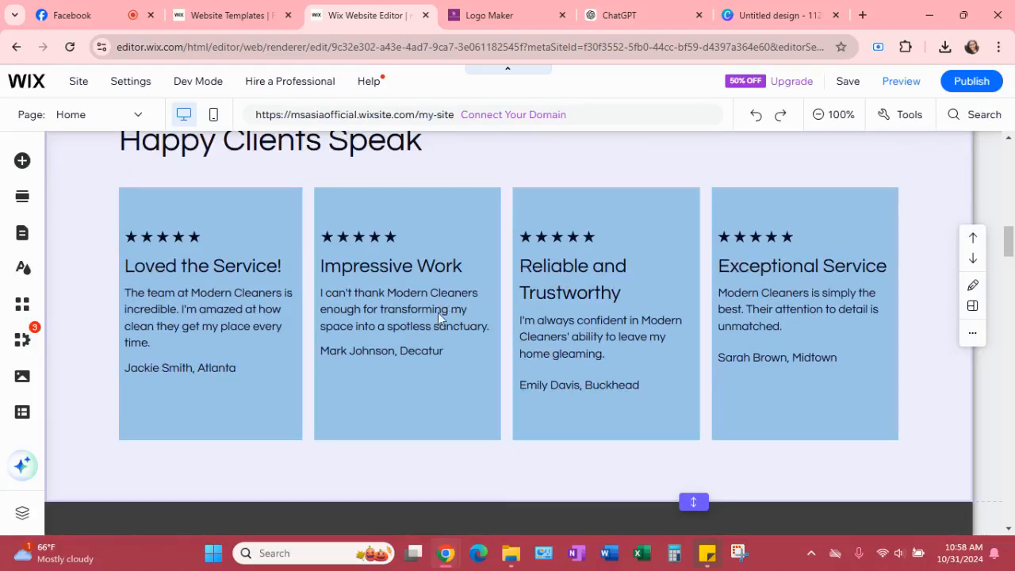
{"action": "scroll", "coordinate": [441, 317], "scroll_direction": "up", "scroll_amount": 1}
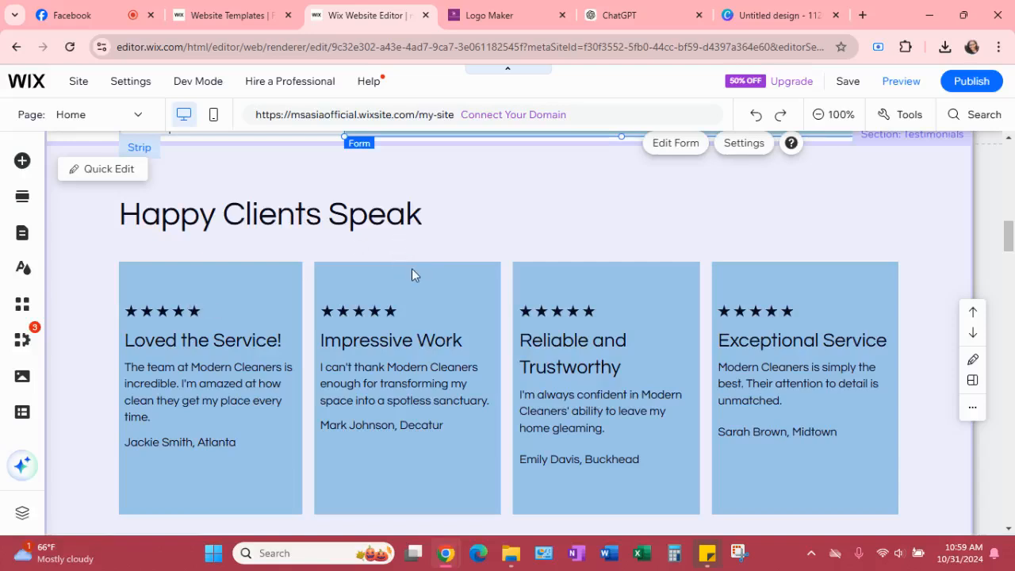
Review the four testimonial cards and the "Our Specialized Offerings" services gallery below them
{"action": "scroll", "coordinate": [412, 270], "scroll_direction": "down", "scroll_amount": 1}
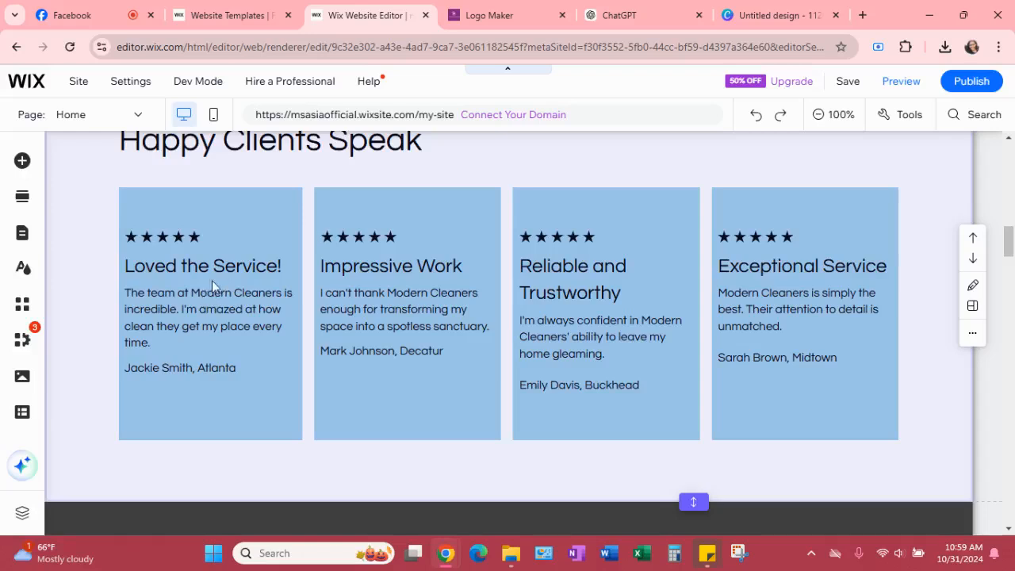
{"action": "left_click", "coordinate": [194, 248]}
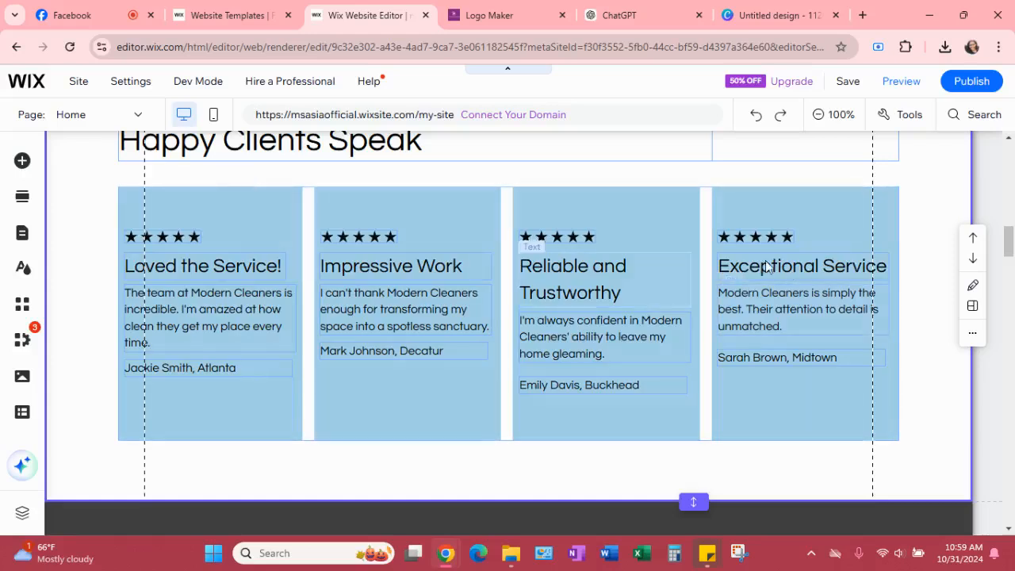
{"action": "scroll", "coordinate": [664, 298], "scroll_direction": "up", "scroll_amount": 3}
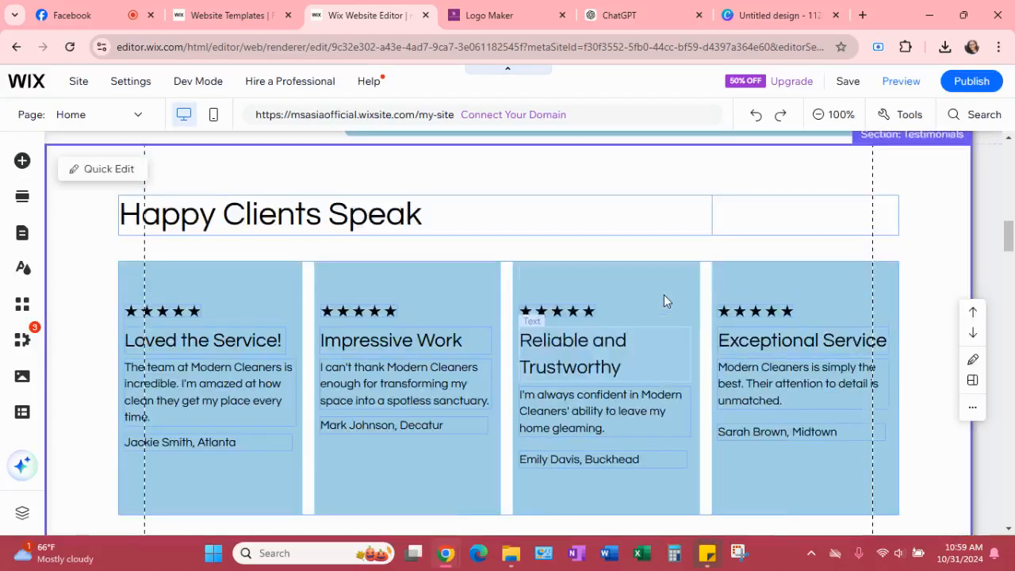
{"action": "scroll", "coordinate": [611, 371], "scroll_direction": "down", "scroll_amount": 3}
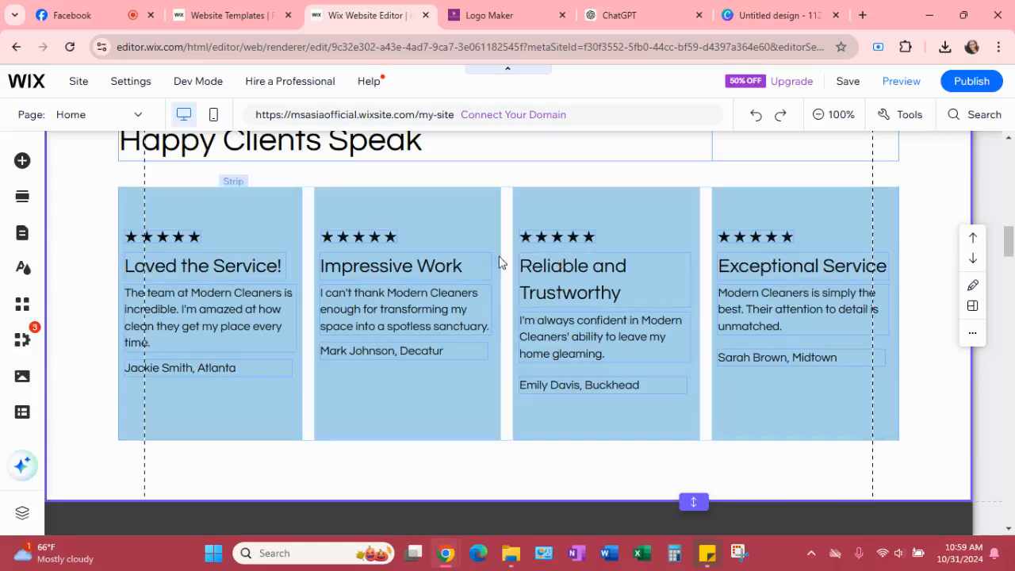
{"action": "scroll", "coordinate": [500, 262], "scroll_direction": "down", "scroll_amount": 2}
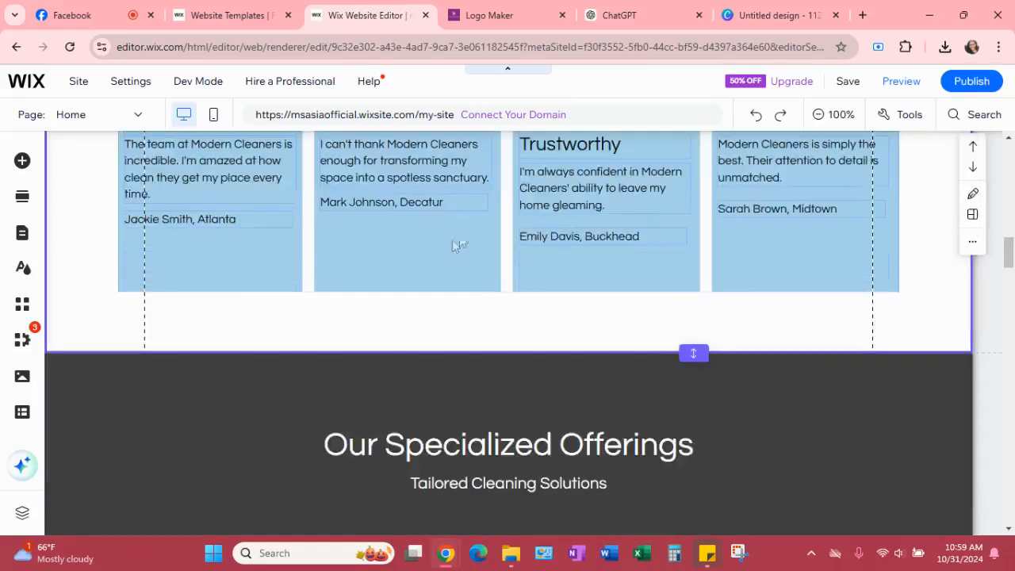
{"action": "scroll", "coordinate": [565, 230], "scroll_direction": "down", "scroll_amount": 2}
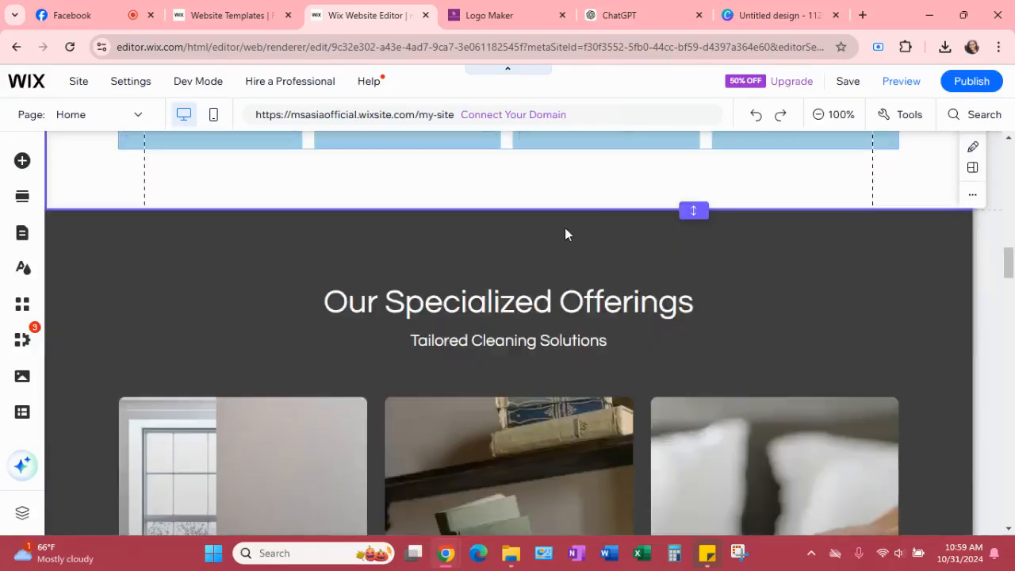
{"action": "scroll", "coordinate": [750, 254], "scroll_direction": "down", "scroll_amount": 1}
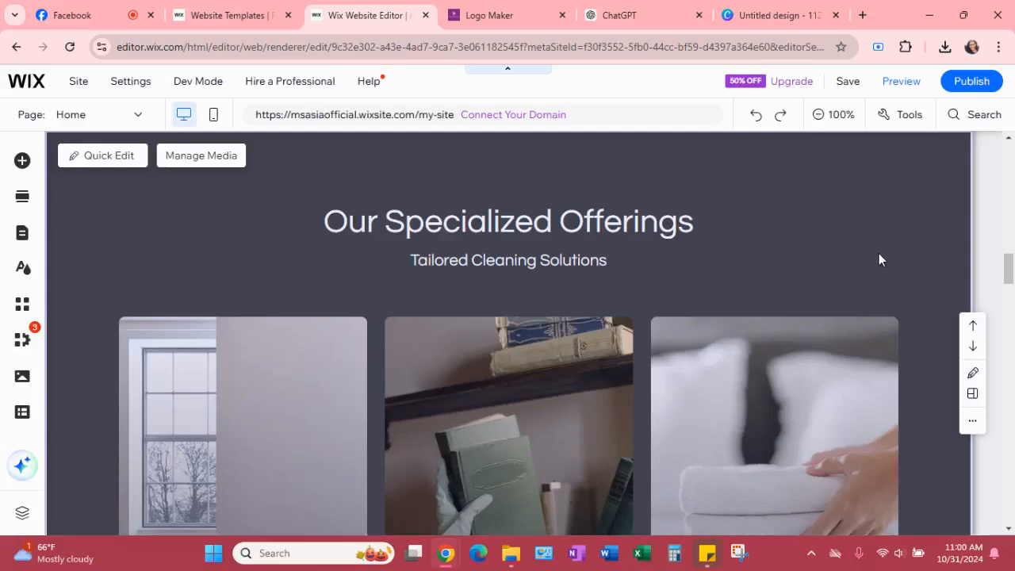
{"action": "scroll", "coordinate": [877, 256], "scroll_direction": "down", "scroll_amount": 1}
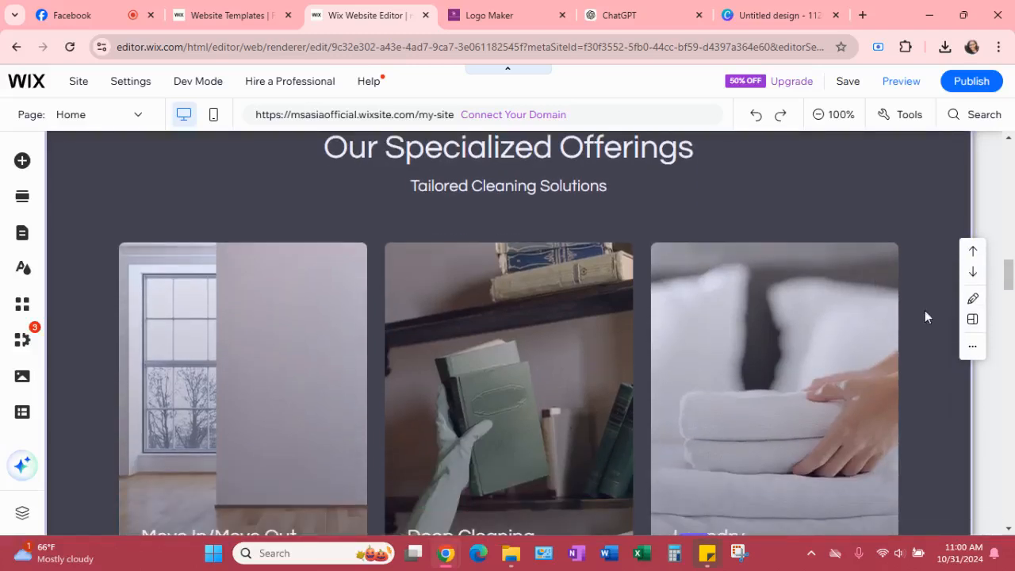
{"action": "scroll", "coordinate": [857, 317], "scroll_direction": "down", "scroll_amount": 1}
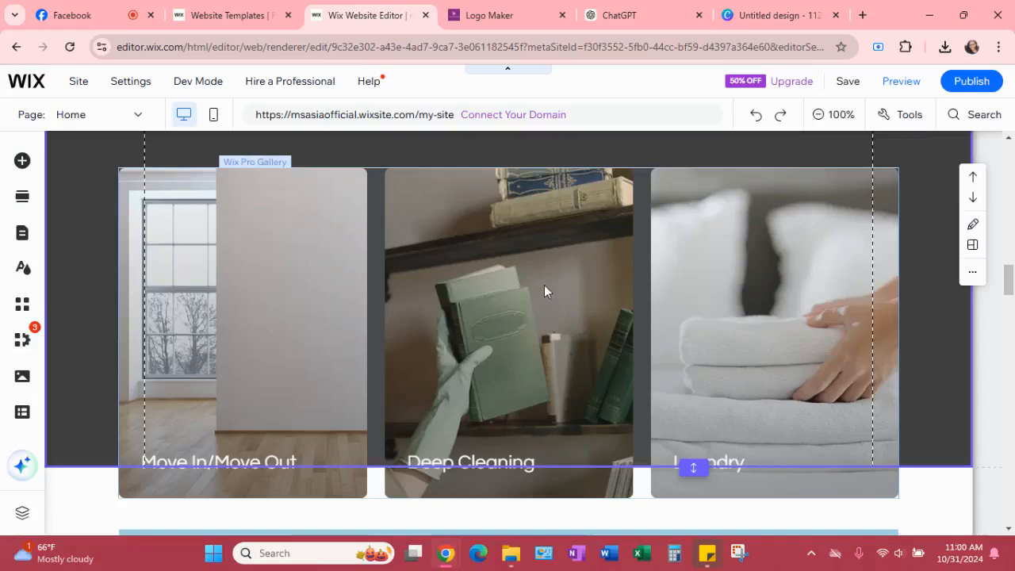
Open the services gallery's media organizer and add the site file "Untitled design (1).png" to it
{"action": "double_click", "coordinate": [560, 241]}
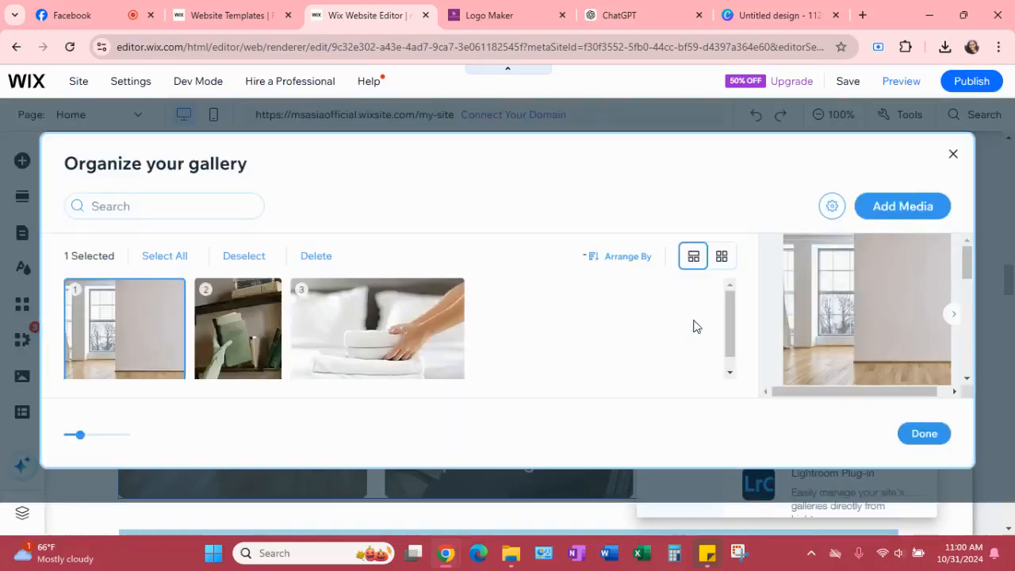
{"action": "scroll", "coordinate": [508, 317], "scroll_direction": "down", "scroll_amount": 1}
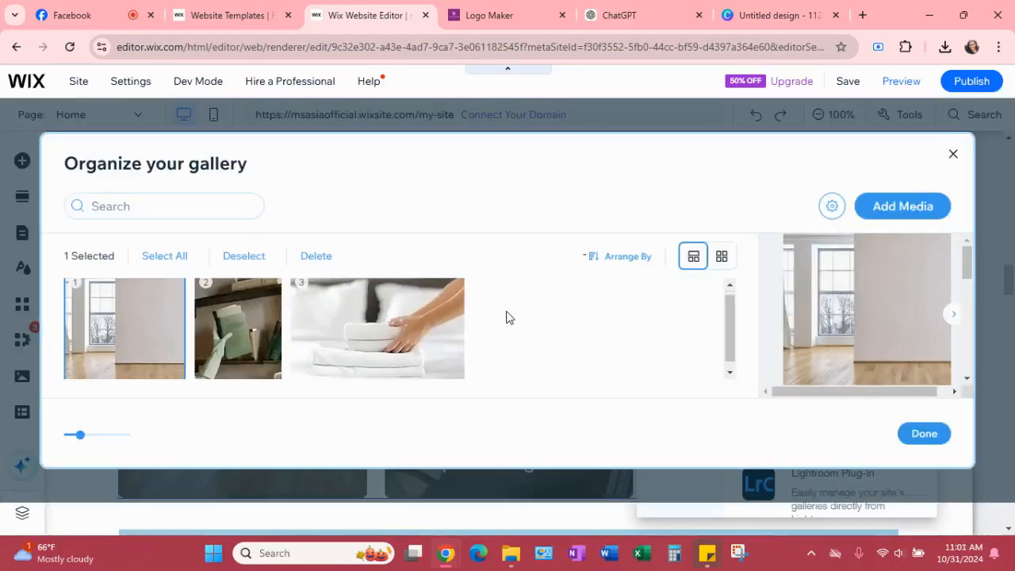
{"action": "scroll", "coordinate": [551, 334], "scroll_direction": "up", "scroll_amount": 1}
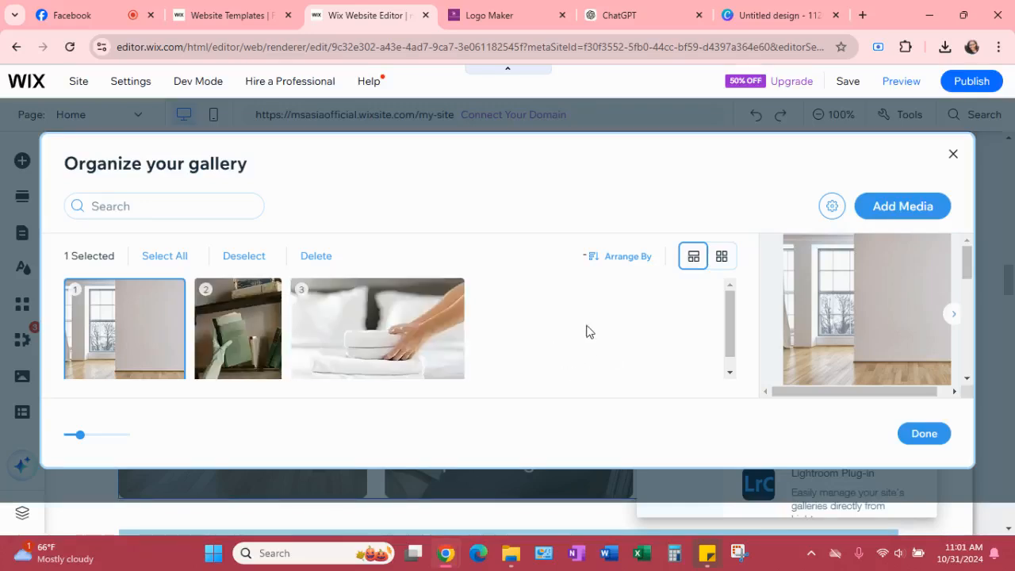
{"action": "left_click", "coordinate": [904, 211]}
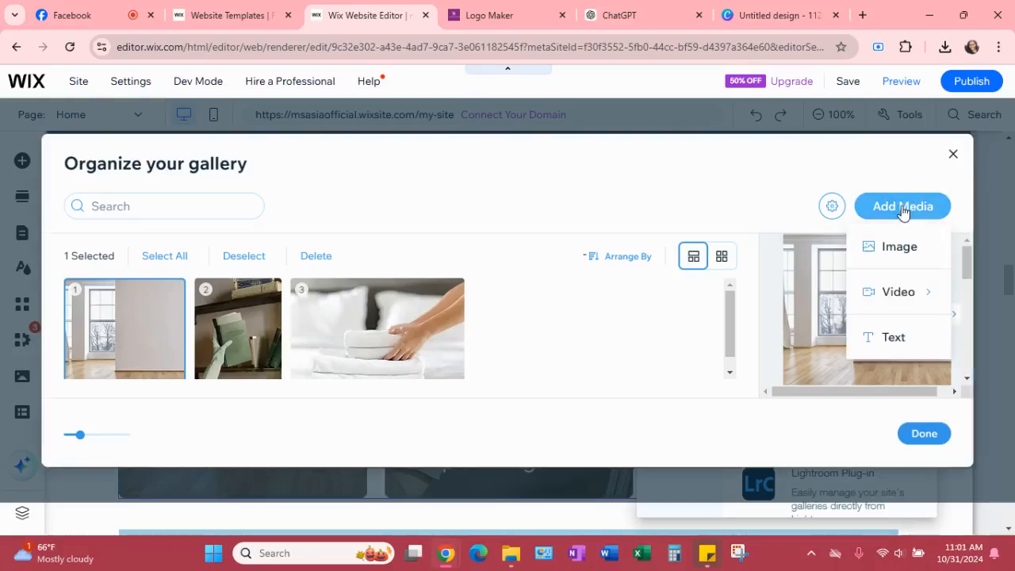
{"action": "left_click", "coordinate": [884, 261]}
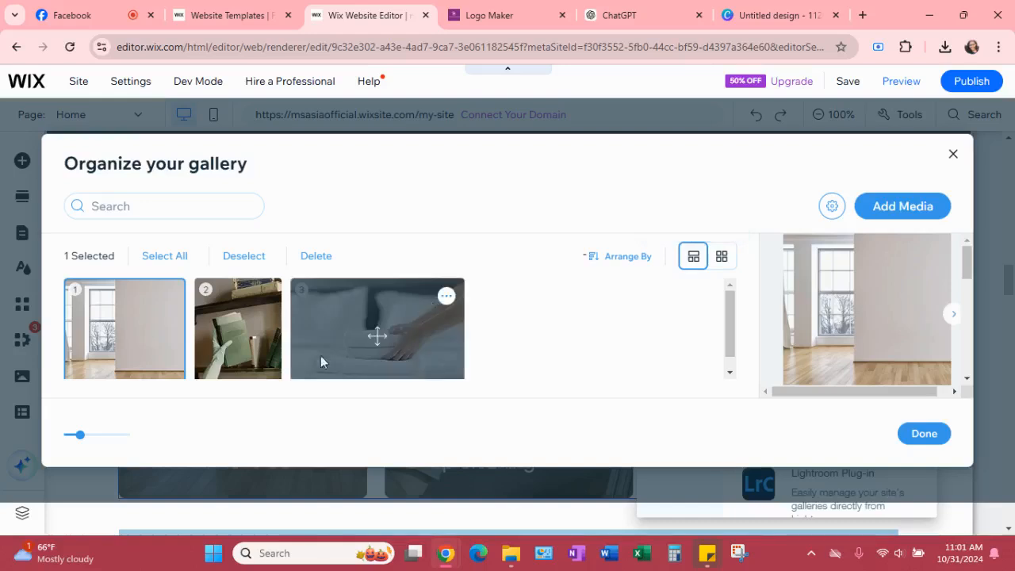
{"action": "scroll", "coordinate": [555, 316], "scroll_direction": "down", "scroll_amount": 1}
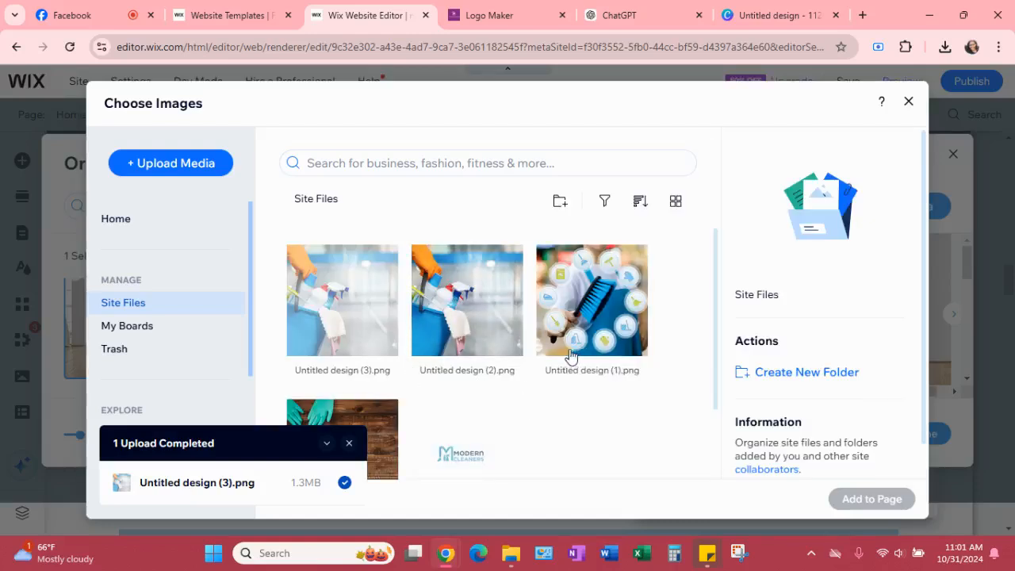
{"action": "left_click", "coordinate": [608, 310]}
{"action": "left_click", "coordinate": [868, 500]}
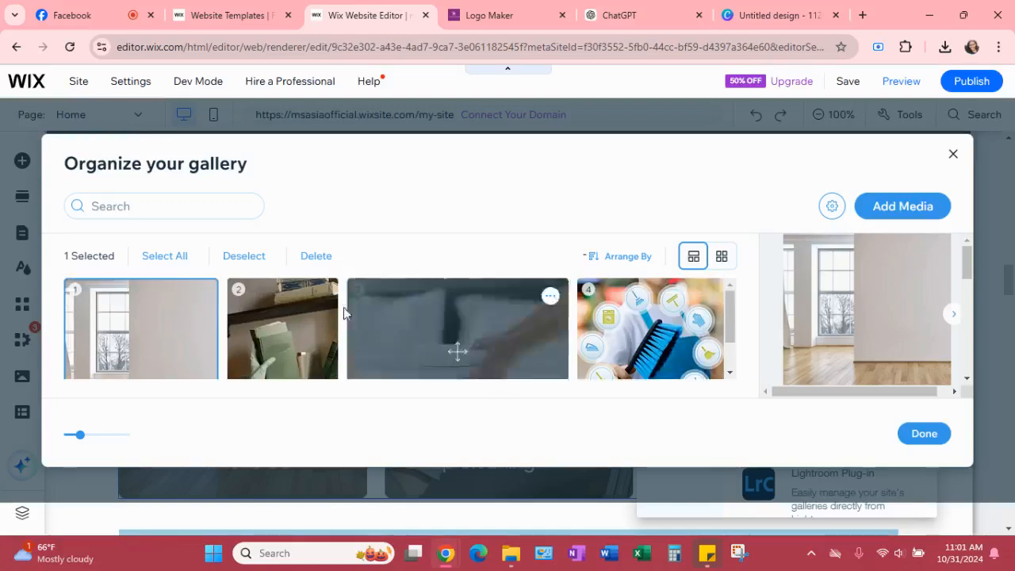
Move the cleaning brush image to second place, remove the bookshelf image, and save and close the gallery settings
{"action": "left_click_drag", "start_coordinate": [627, 329], "coordinate": [334, 309]}
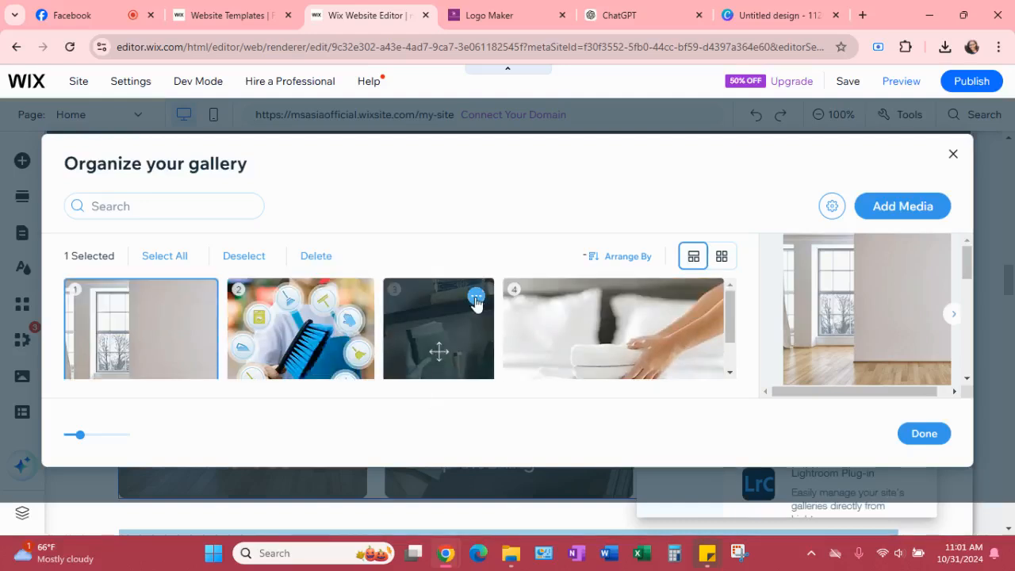
{"action": "left_click", "coordinate": [476, 298]}
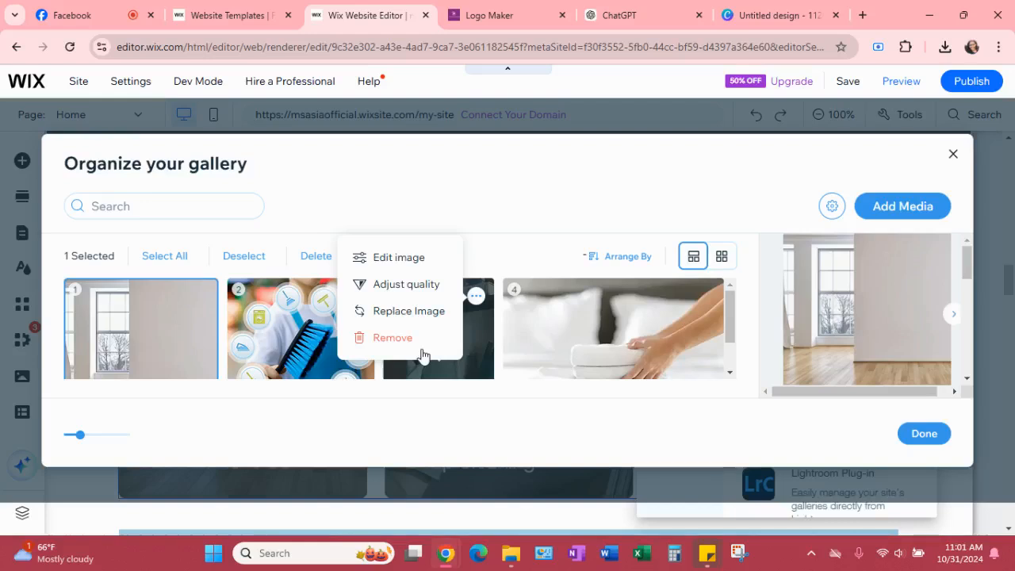
{"action": "left_click", "coordinate": [405, 339]}
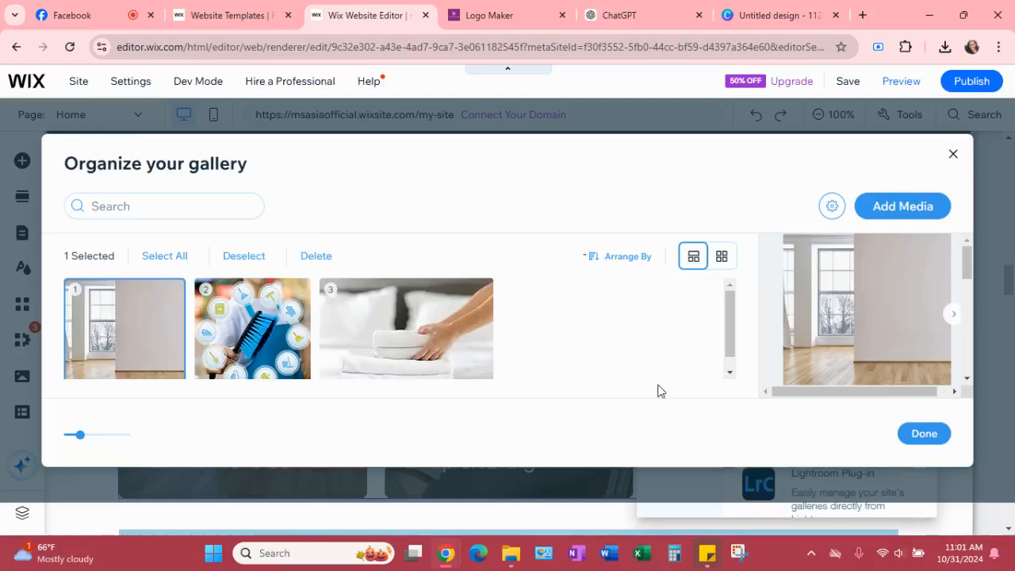
{"action": "left_click", "coordinate": [925, 436]}
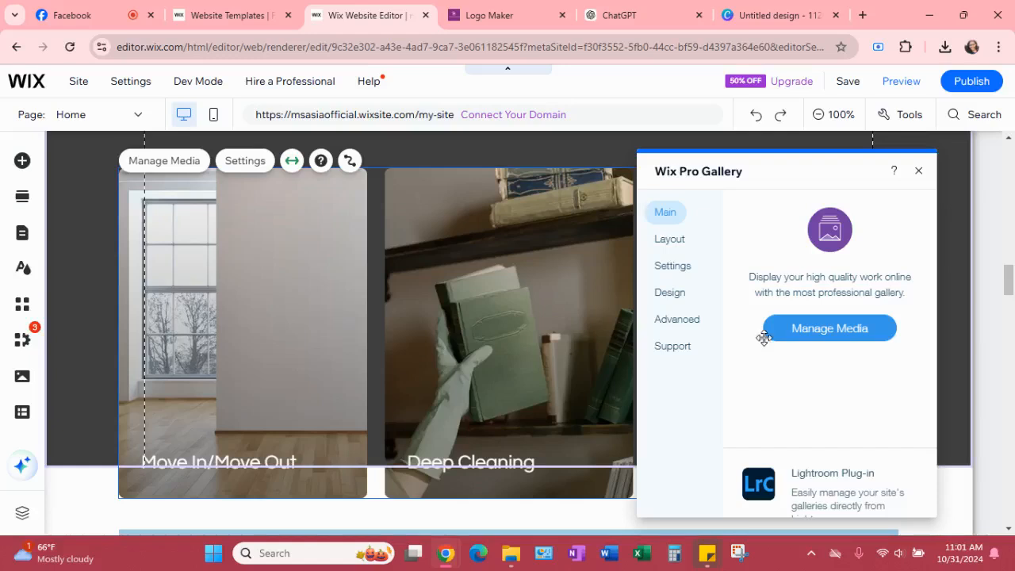
{"action": "mouse_move", "coordinate": [965, 238]}
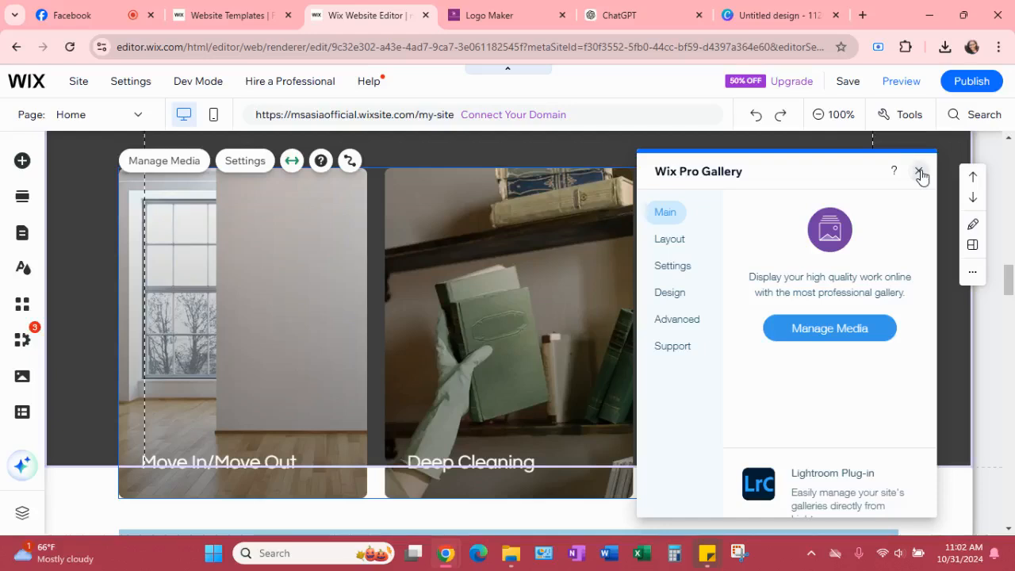
{"action": "left_click", "coordinate": [920, 172]}
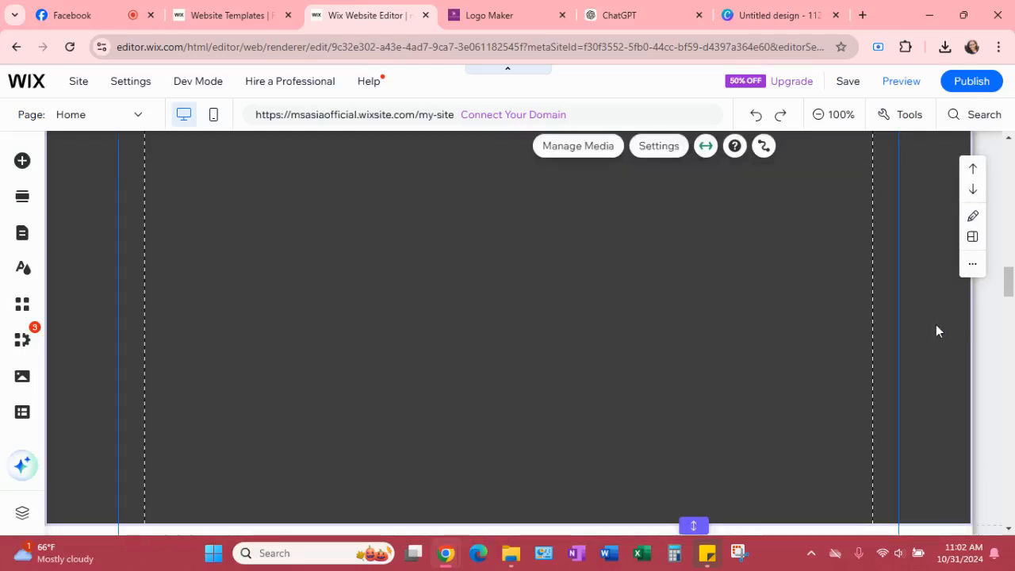
Look over the updated services gallery and the "In the Spotlight" logo strip below it
{"action": "scroll", "coordinate": [943, 331], "scroll_direction": "up", "scroll_amount": 1}
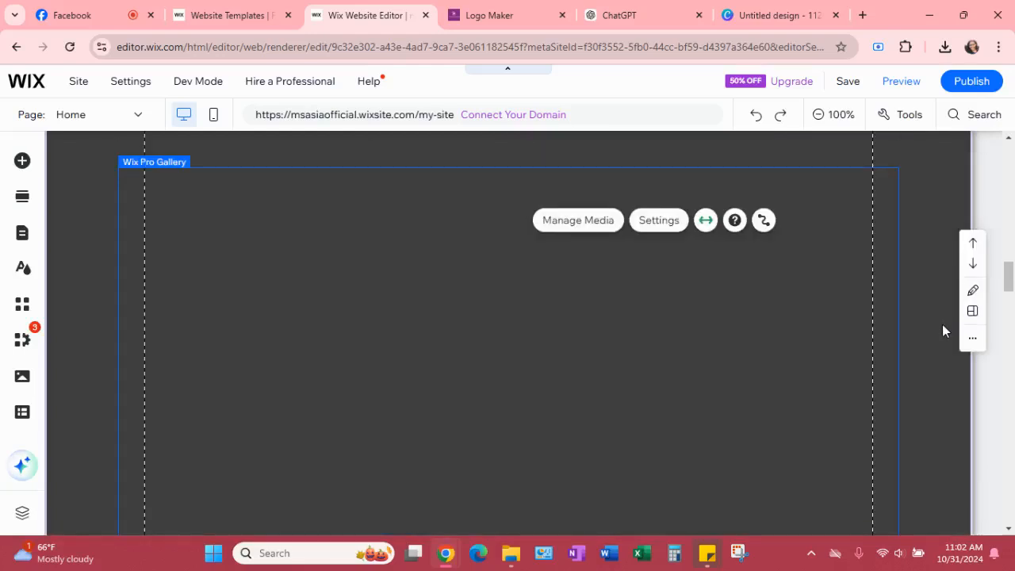
{"action": "scroll", "coordinate": [943, 332], "scroll_direction": "up", "scroll_amount": 3}
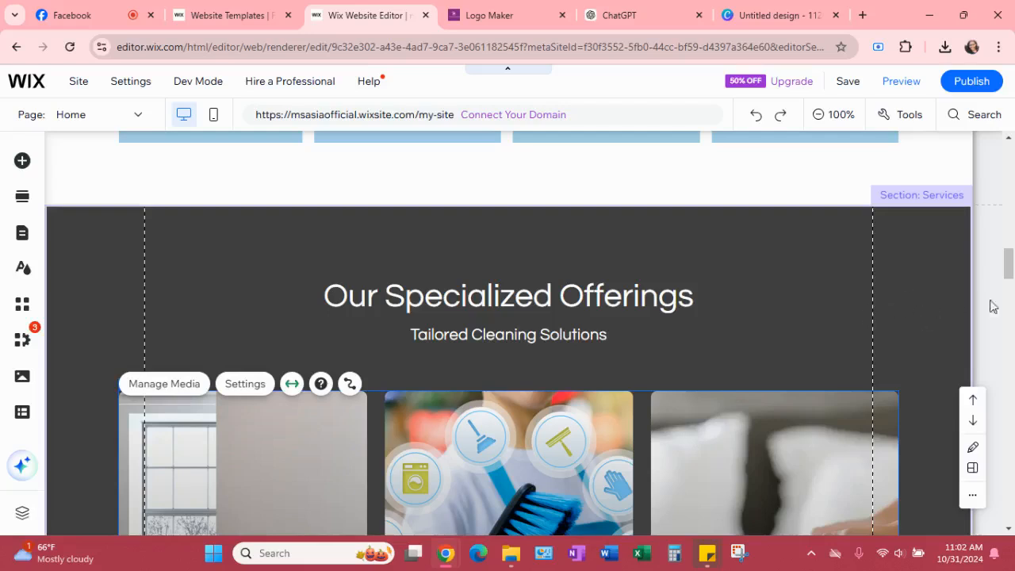
{"action": "scroll", "coordinate": [944, 278], "scroll_direction": "down", "scroll_amount": 6}
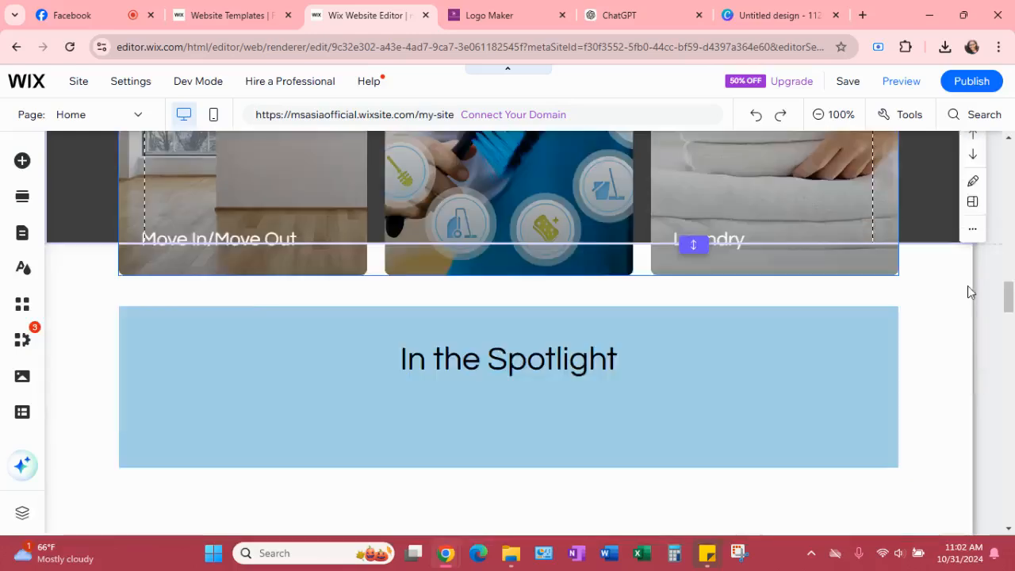
{"action": "scroll", "coordinate": [959, 290], "scroll_direction": "up", "scroll_amount": 2}
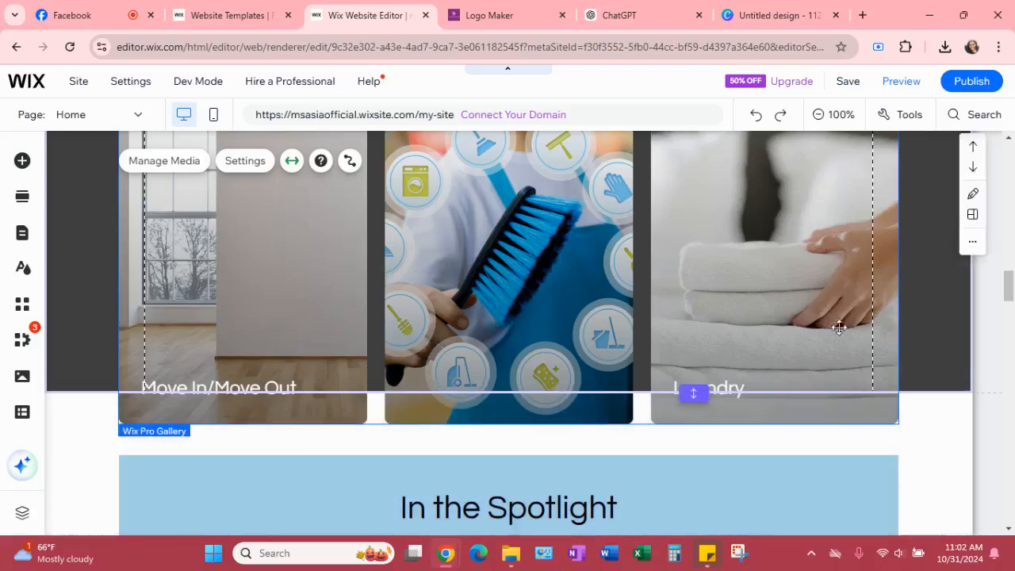
{"action": "scroll", "coordinate": [920, 304], "scroll_direction": "up", "scroll_amount": 2}
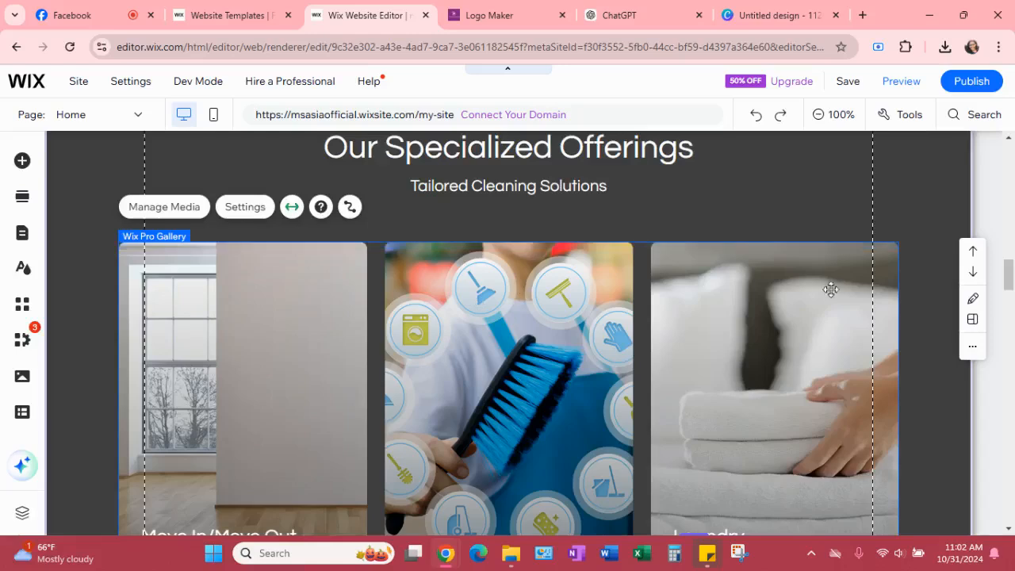
{"action": "scroll", "coordinate": [857, 277], "scroll_direction": "down", "scroll_amount": 3}
{"action": "scroll", "coordinate": [903, 273], "scroll_direction": "down", "scroll_amount": 1}
{"action": "left_click", "coordinate": [903, 274]}
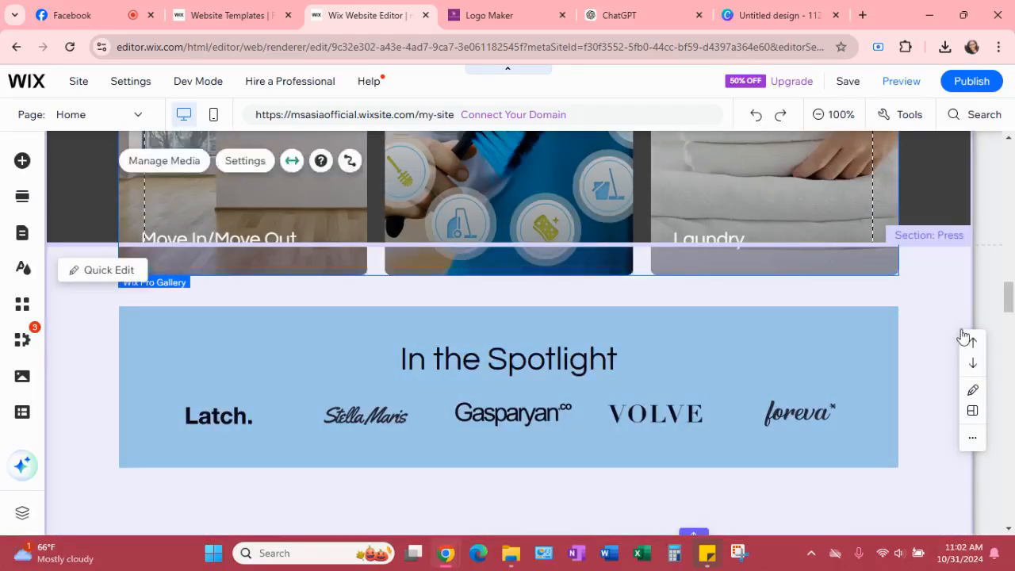
{"action": "scroll", "coordinate": [939, 334], "scroll_direction": "down", "scroll_amount": 2}
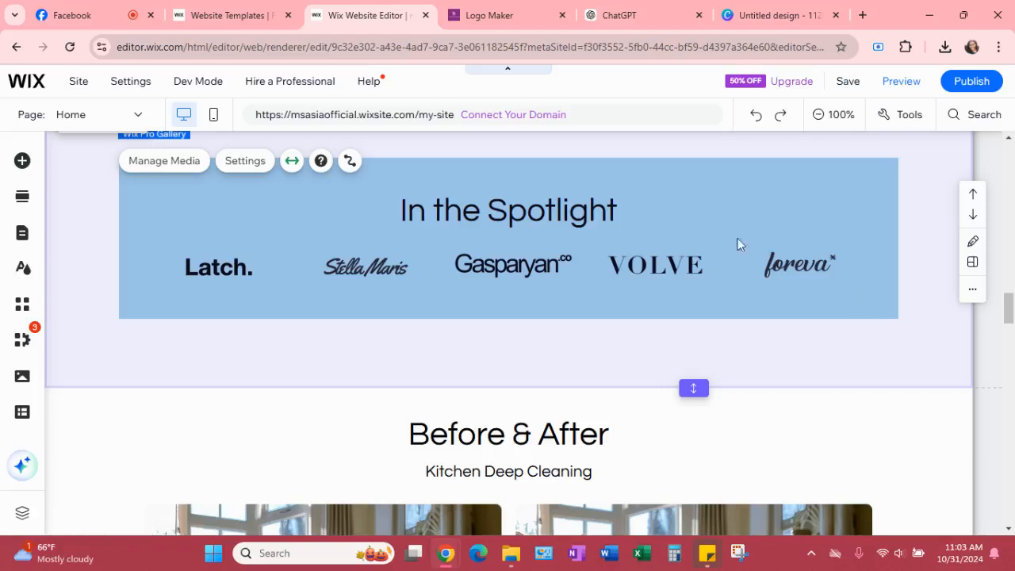
{"action": "left_click", "coordinate": [973, 242]}
{"action": "left_click", "coordinate": [849, 267]}
{"action": "scroll", "coordinate": [872, 263], "scroll_direction": "down", "scroll_amount": 1}
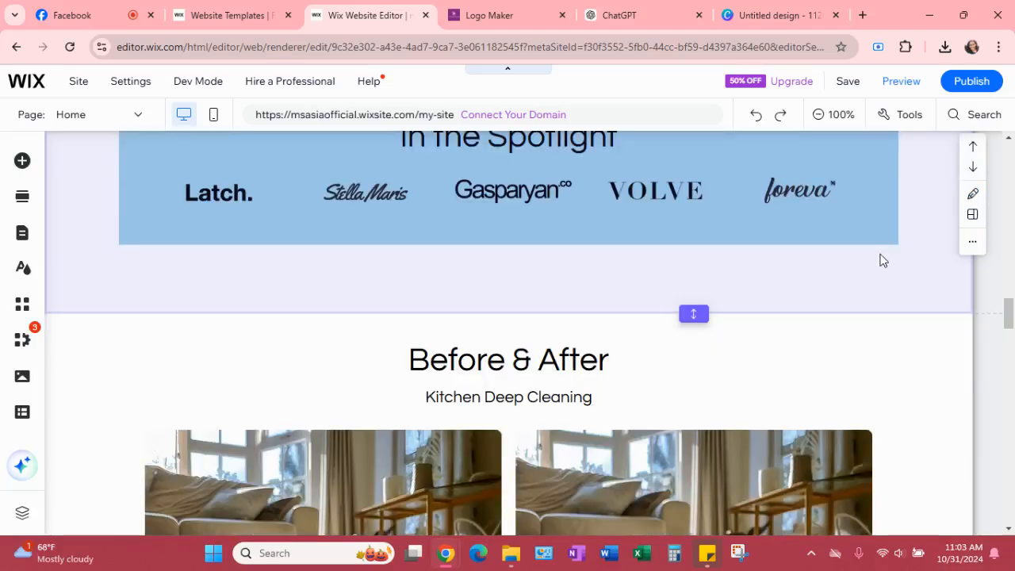
Change the caption of the first Before & After slide to "Livingroom Deep Cleaning" and close the text settings
{"action": "scroll", "coordinate": [882, 261], "scroll_direction": "down", "scroll_amount": 1}
{"action": "scroll", "coordinate": [883, 261], "scroll_direction": "down", "scroll_amount": 2}
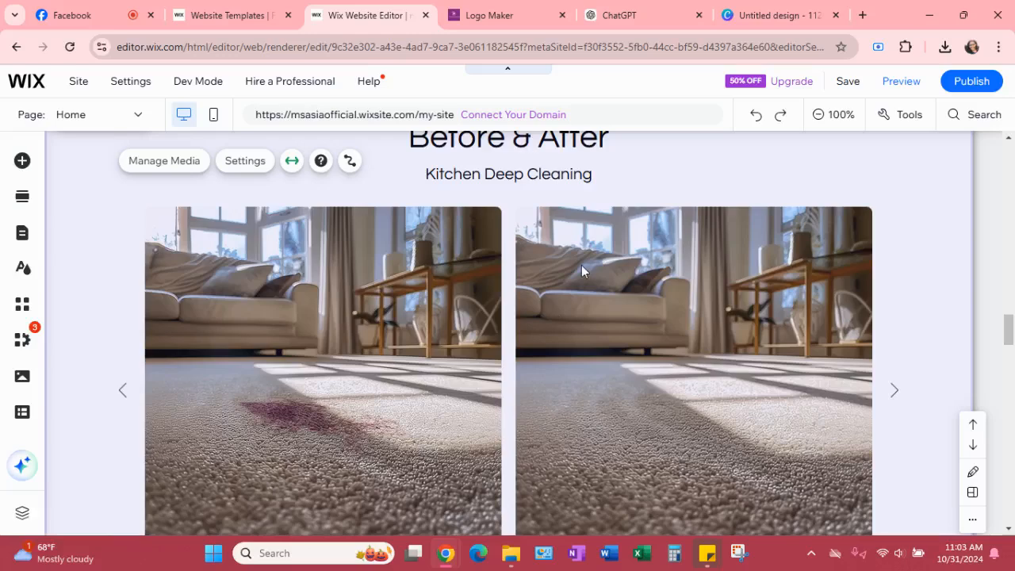
{"action": "left_click", "coordinate": [437, 176]}
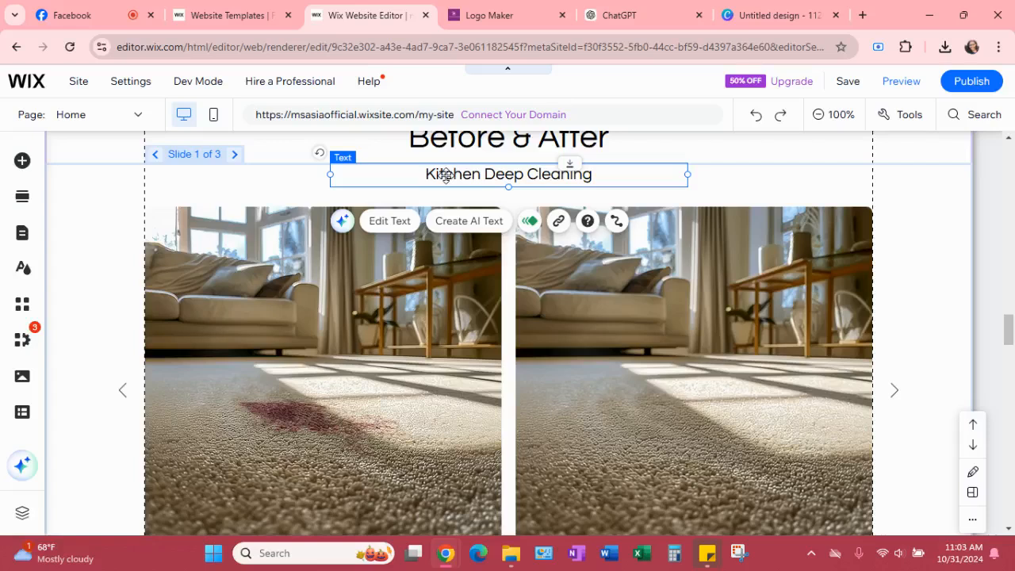
{"action": "double_click", "coordinate": [446, 176]}
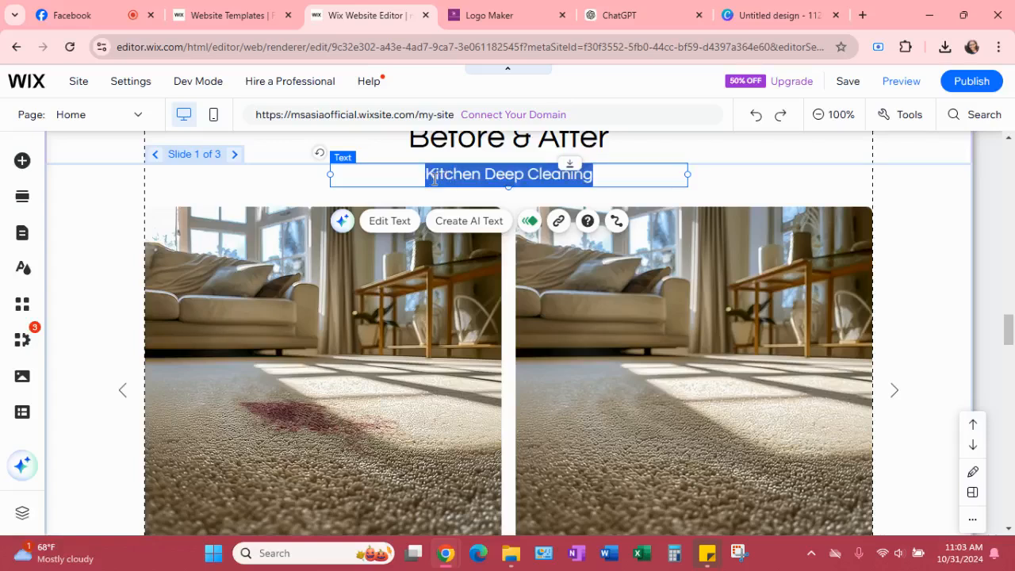
{"action": "left_click", "coordinate": [428, 175]}
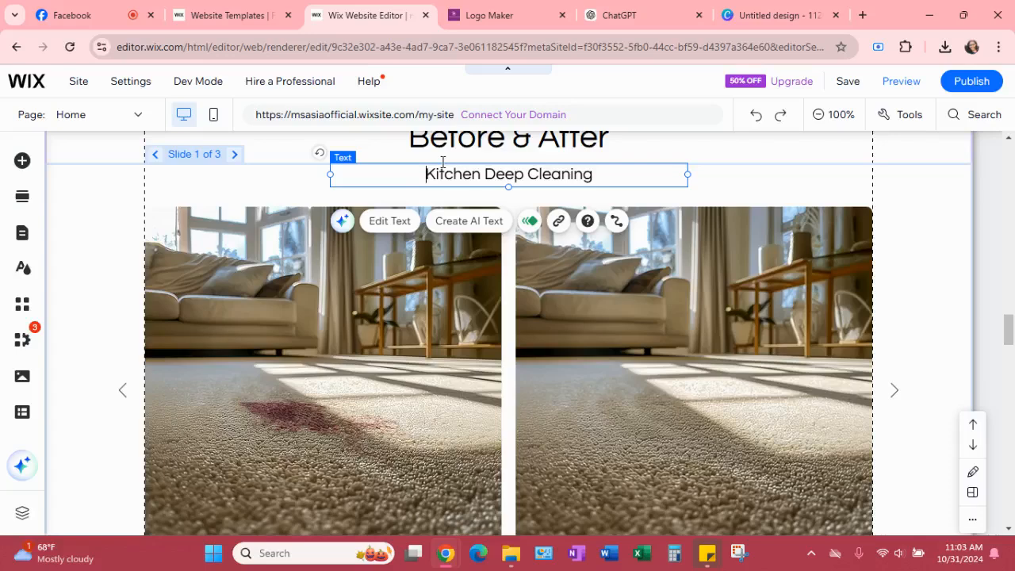
{"action": "type", "text": "Liv"}
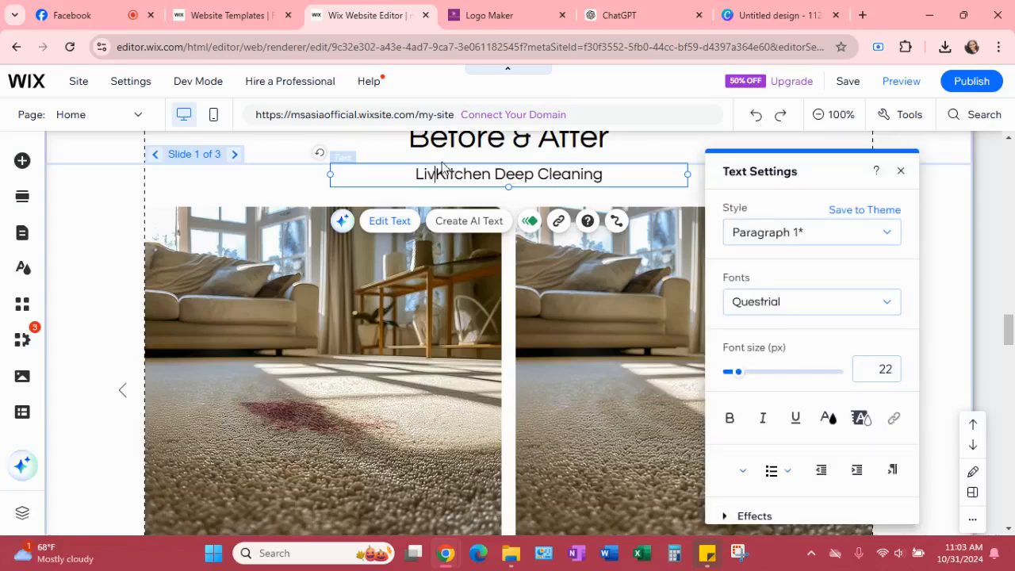
{"action": "type", "text": "ingroom"}
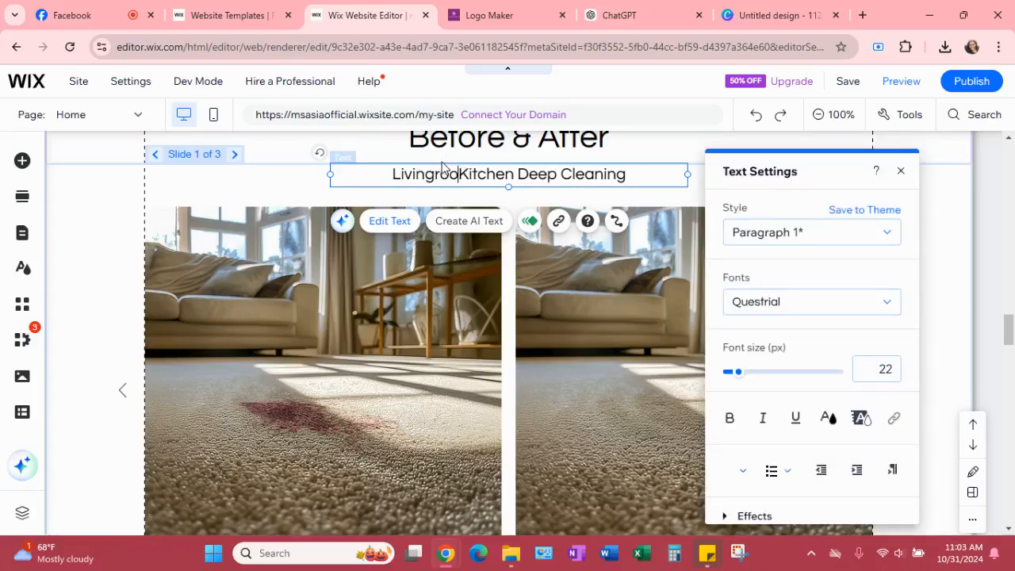
{"action": "key", "text": "Delete"}
{"action": "key", "text": "Delete"}
{"action": "key", "text": "Delete"}
{"action": "key", "text": "Delete"}
{"action": "key", "text": "Delete"}
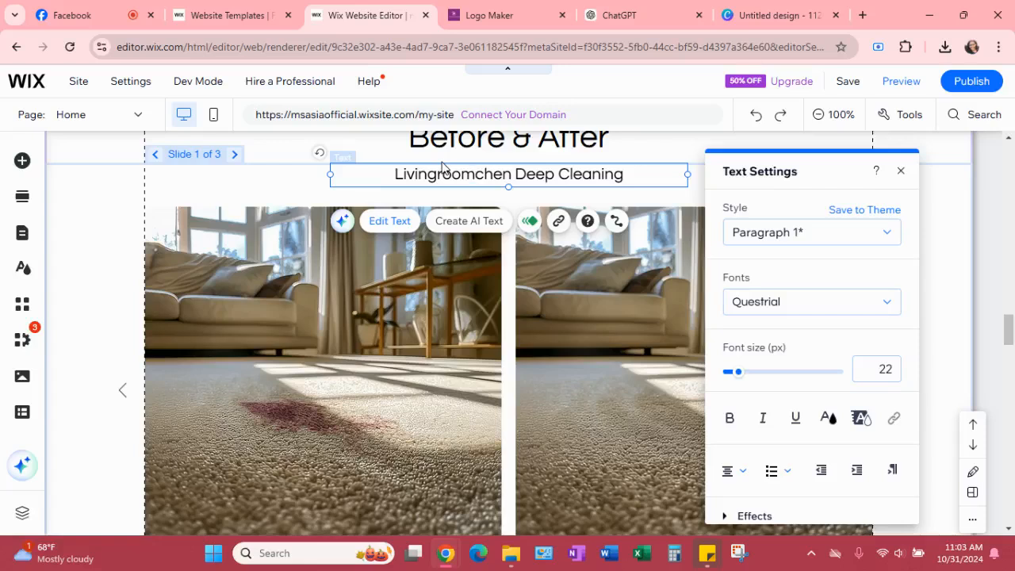
{"action": "key", "text": "Delete"}
{"action": "key", "text": "Delete"}
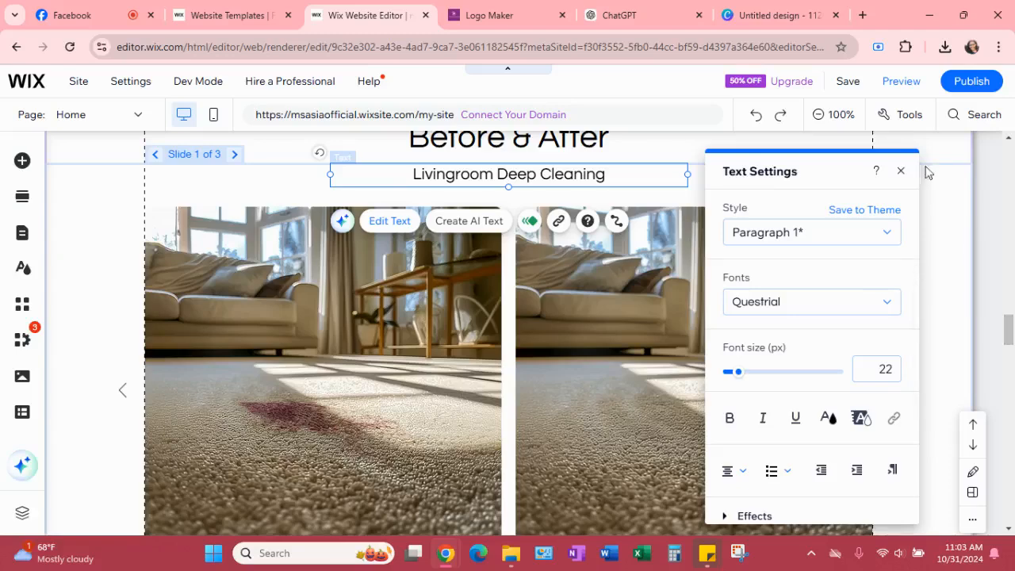
{"action": "left_click", "coordinate": [901, 172]}
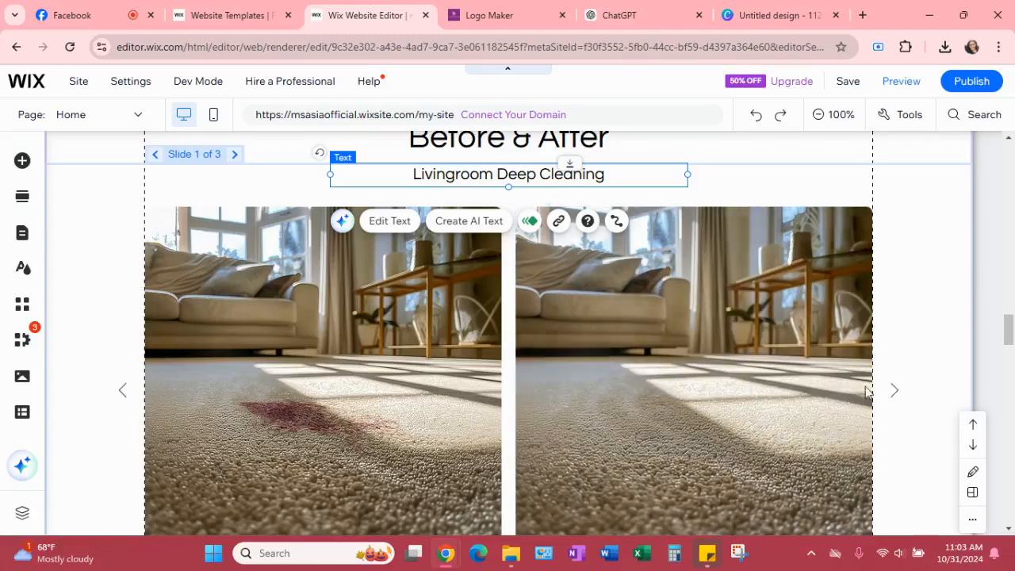
Look over the first Before & After slide, including its heading, caption, paired carpet images and image labels
{"action": "scroll", "coordinate": [853, 379], "scroll_direction": "down", "scroll_amount": 1}
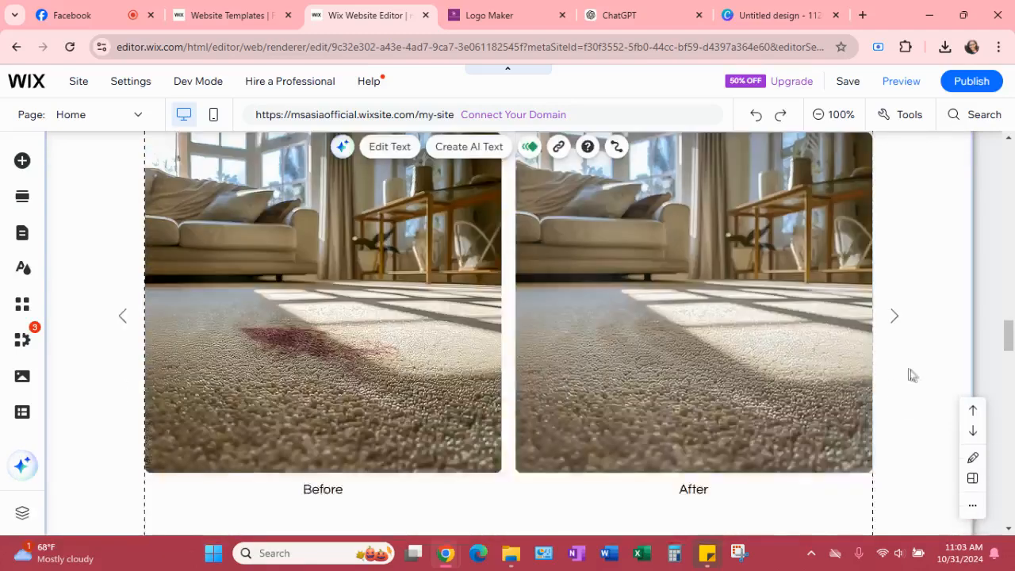
{"action": "scroll", "coordinate": [889, 370], "scroll_direction": "down", "scroll_amount": 1}
{"action": "scroll", "coordinate": [850, 359], "scroll_direction": "up", "scroll_amount": 3}
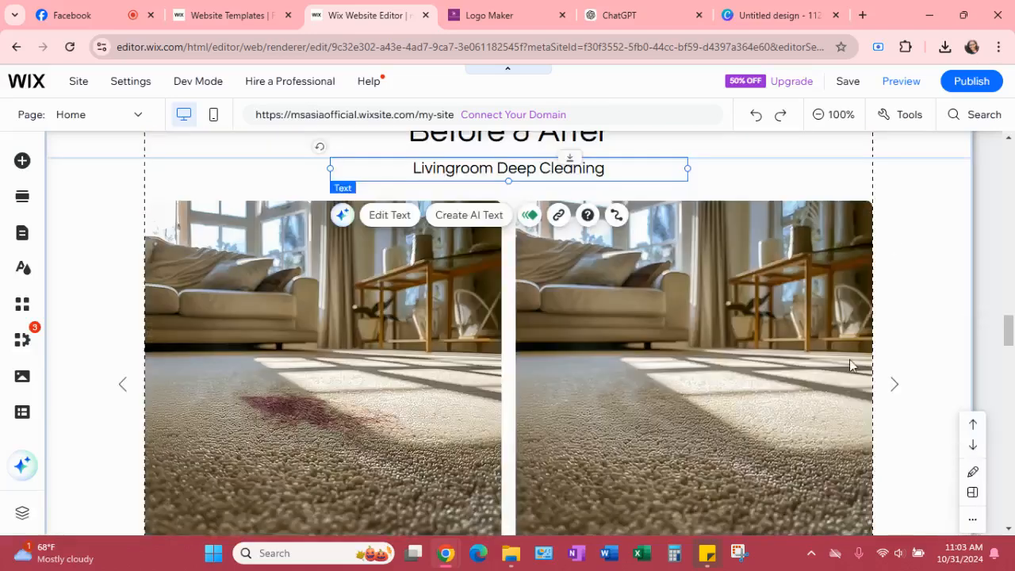
{"action": "scroll", "coordinate": [912, 412], "scroll_direction": "down", "scroll_amount": 2}
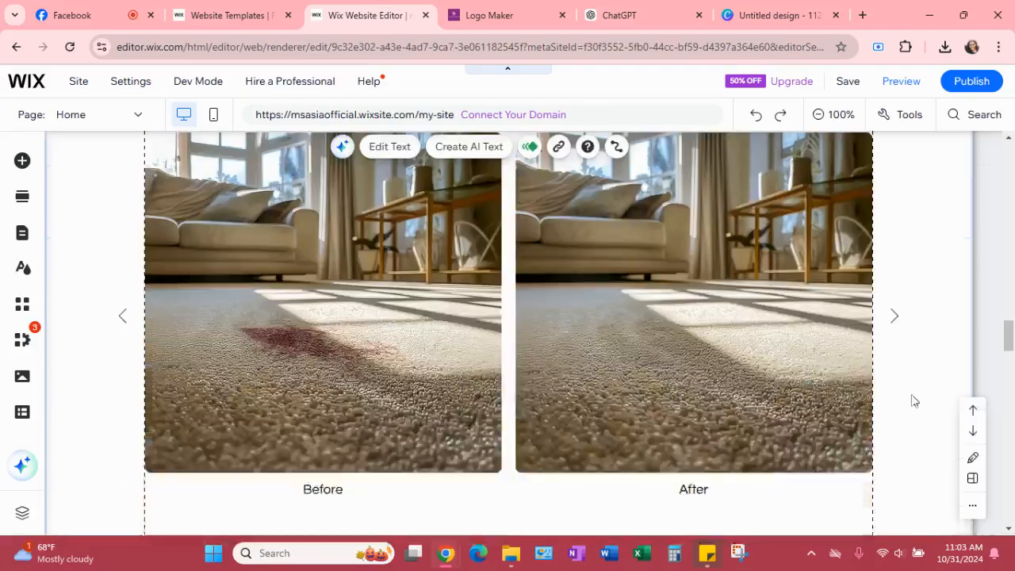
{"action": "left_click", "coordinate": [930, 312]}
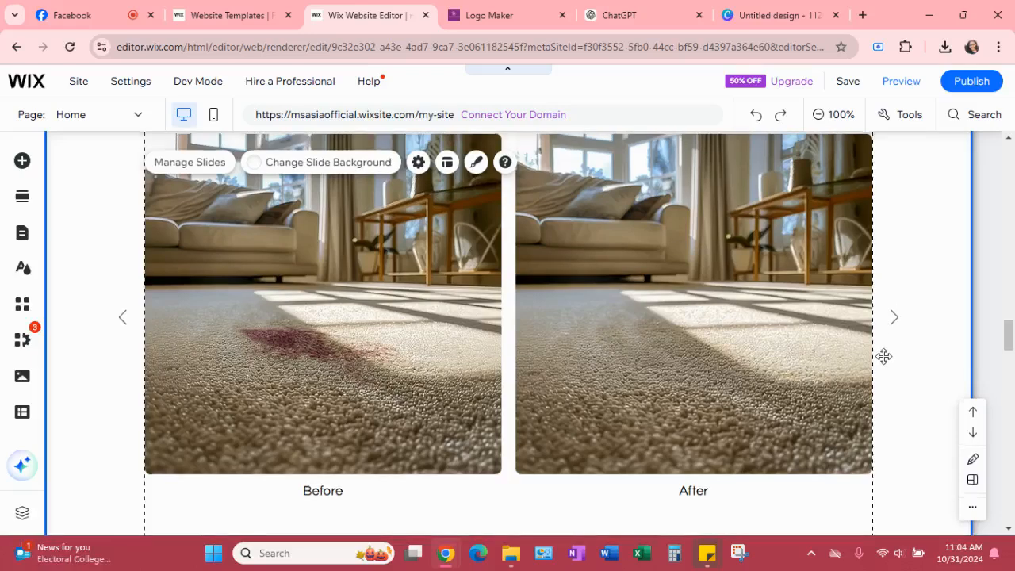
{"action": "scroll", "coordinate": [884, 356], "scroll_direction": "up", "scroll_amount": 2}
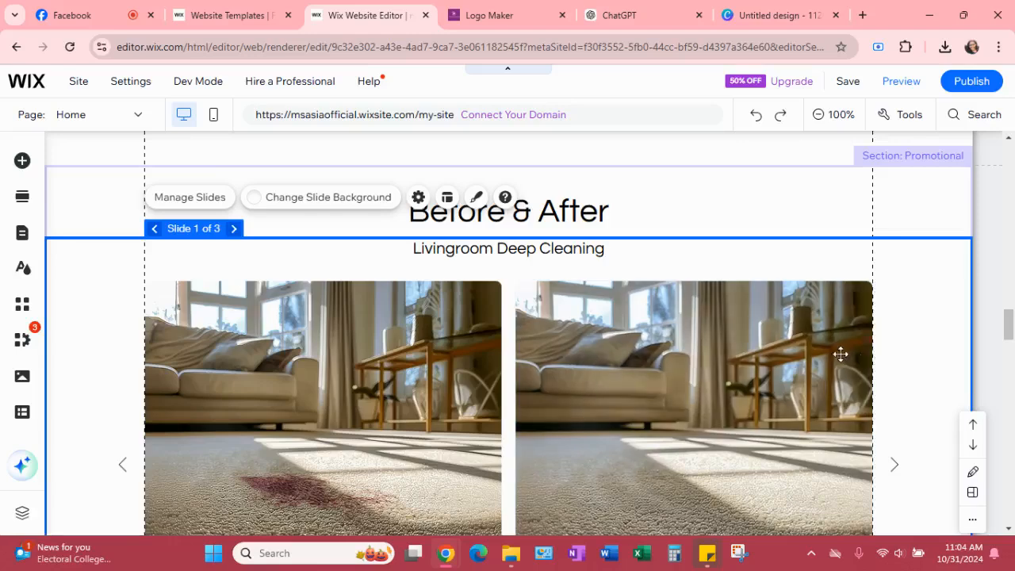
{"action": "scroll", "coordinate": [878, 351], "scroll_direction": "down", "scroll_amount": 1}
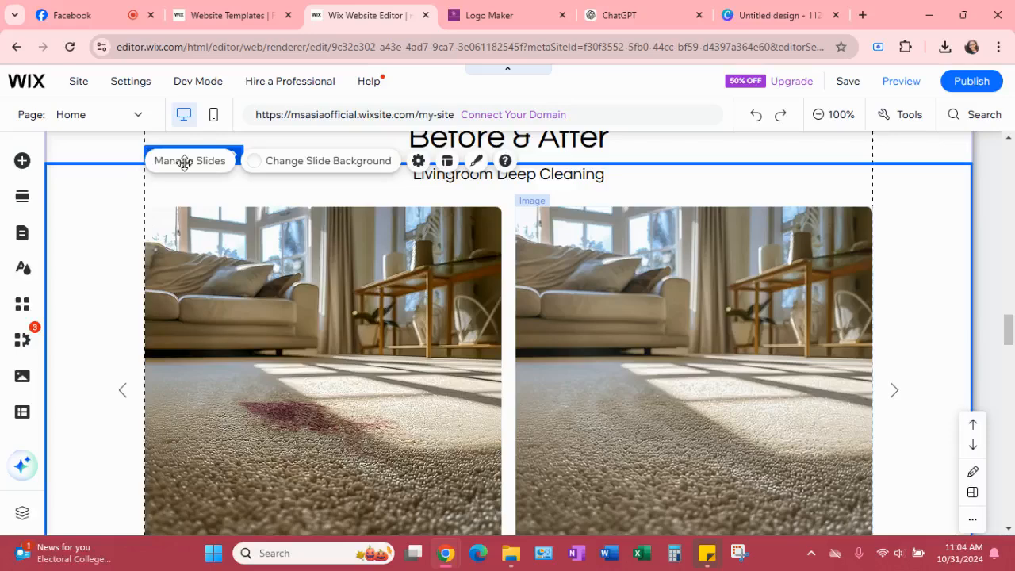
{"action": "scroll", "coordinate": [190, 167], "scroll_direction": "up", "scroll_amount": 1}
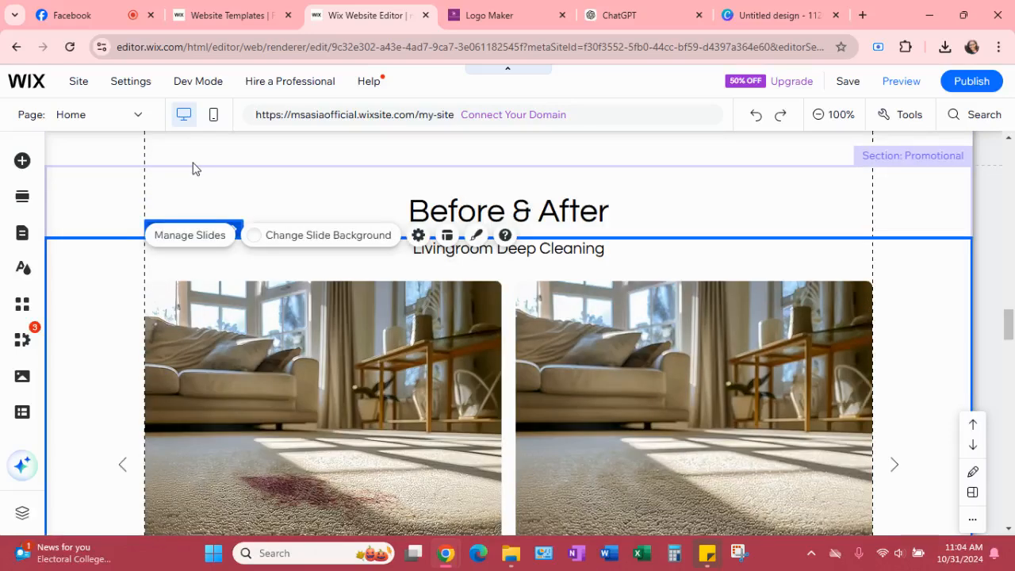
{"action": "left_click", "coordinate": [194, 163]}
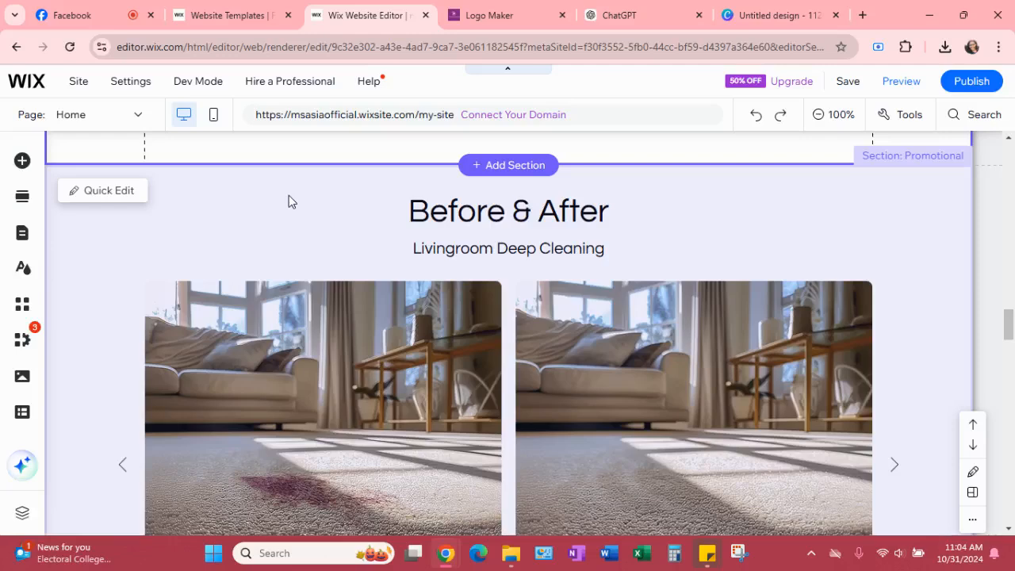
Save the site and dismiss the save dialog without publishing
{"action": "scroll", "coordinate": [633, 342], "scroll_direction": "down", "scroll_amount": 2}
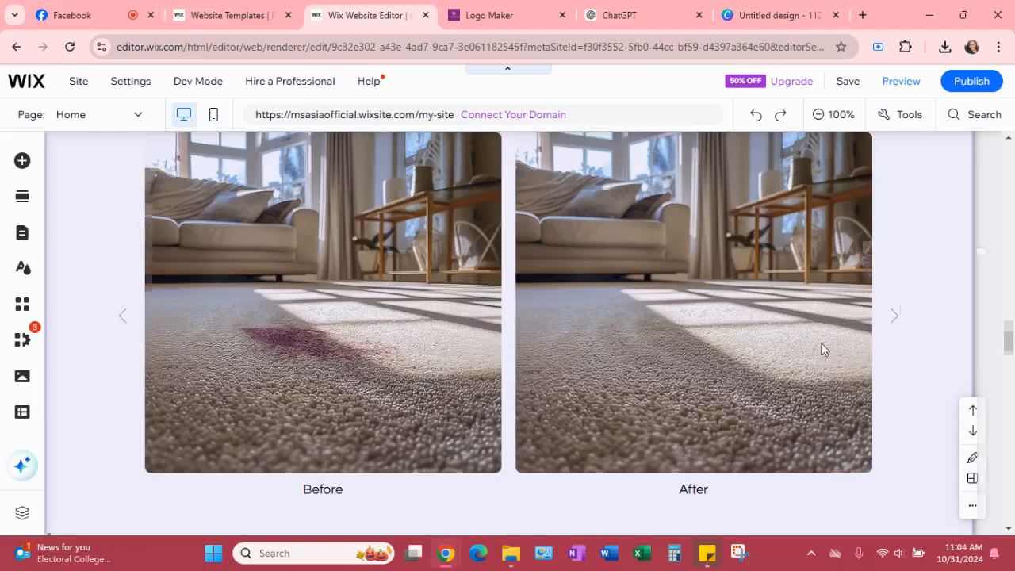
{"action": "scroll", "coordinate": [823, 349], "scroll_direction": "down", "scroll_amount": 2}
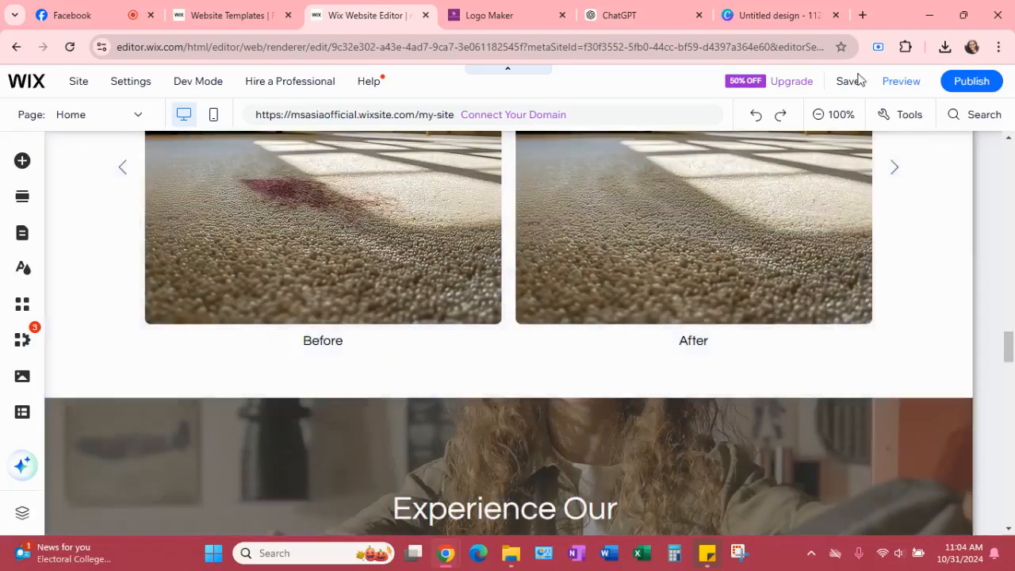
{"action": "left_click", "coordinate": [849, 80]}
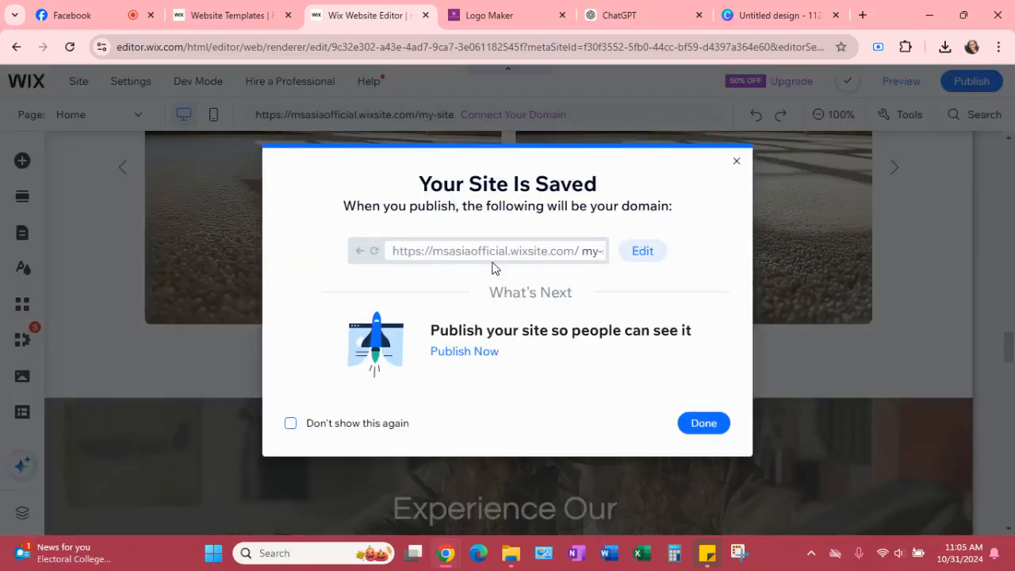
{"action": "left_click", "coordinate": [707, 424]}
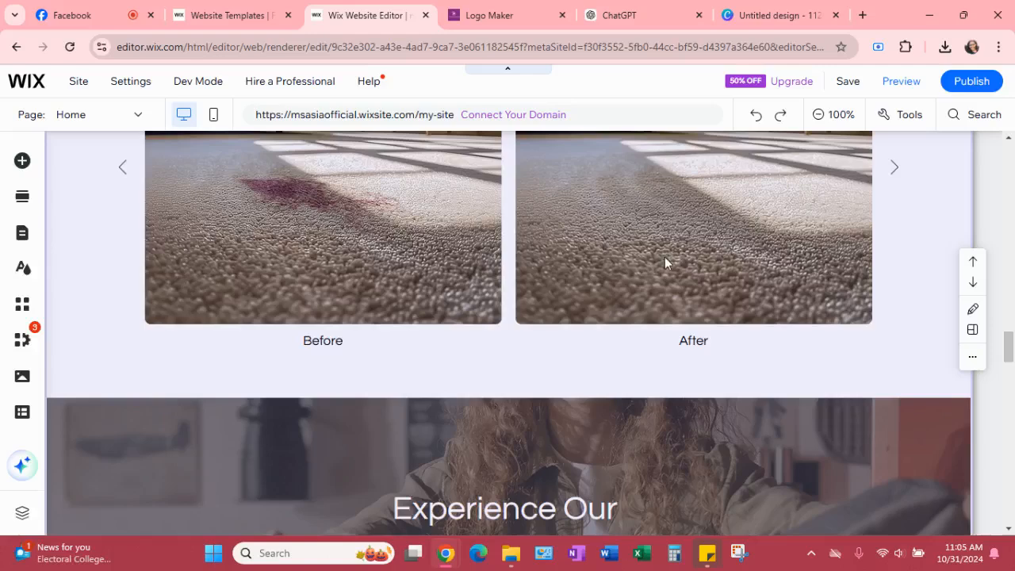
Examine the "Experience Our Process" strip below Before & After, check the open Canva design, and return to the Wix editor
{"action": "scroll", "coordinate": [939, 294], "scroll_direction": "down", "scroll_amount": 2}
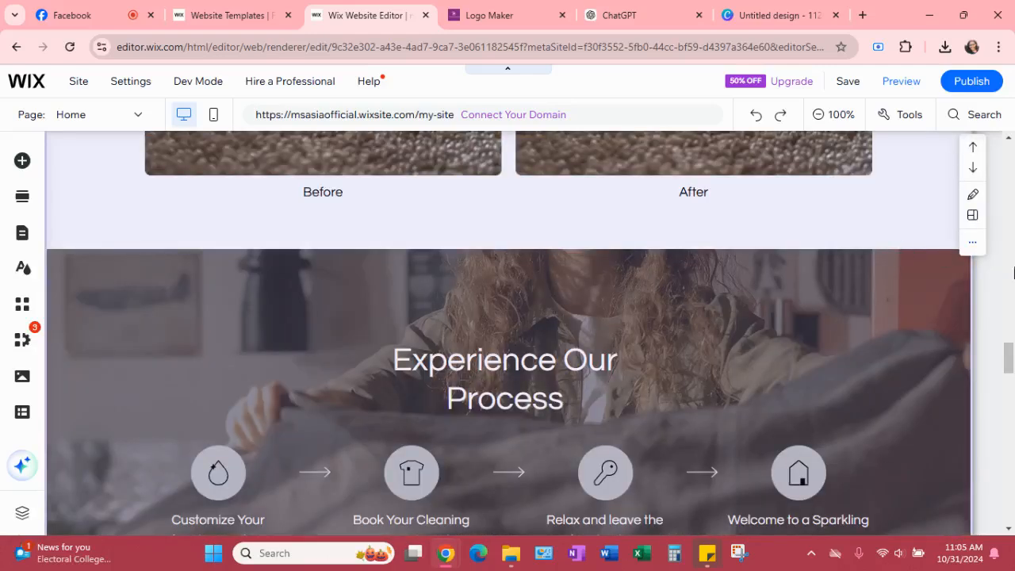
{"action": "scroll", "coordinate": [1005, 333], "scroll_direction": "down", "scroll_amount": 1}
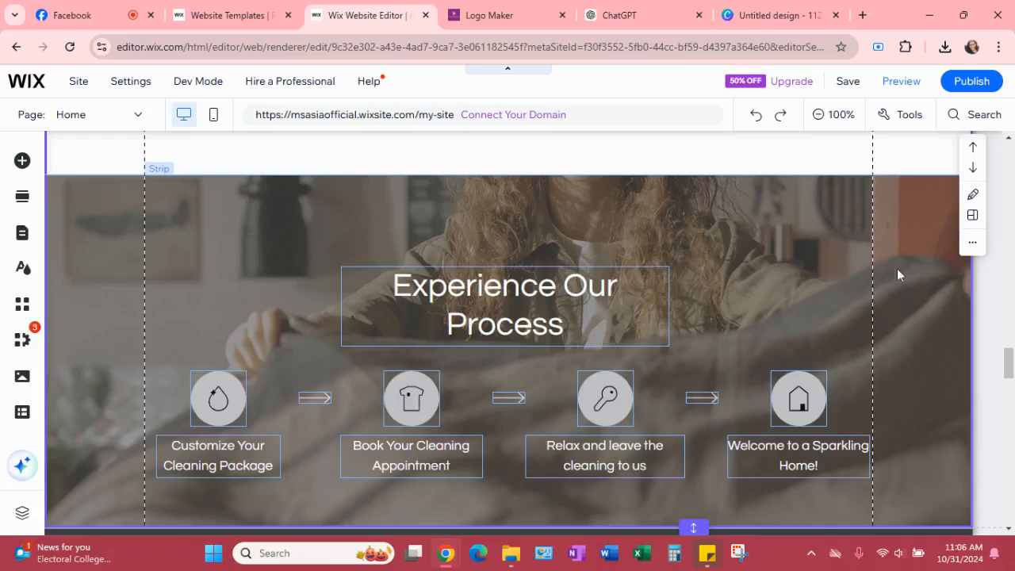
{"action": "left_click", "coordinate": [766, 18]}
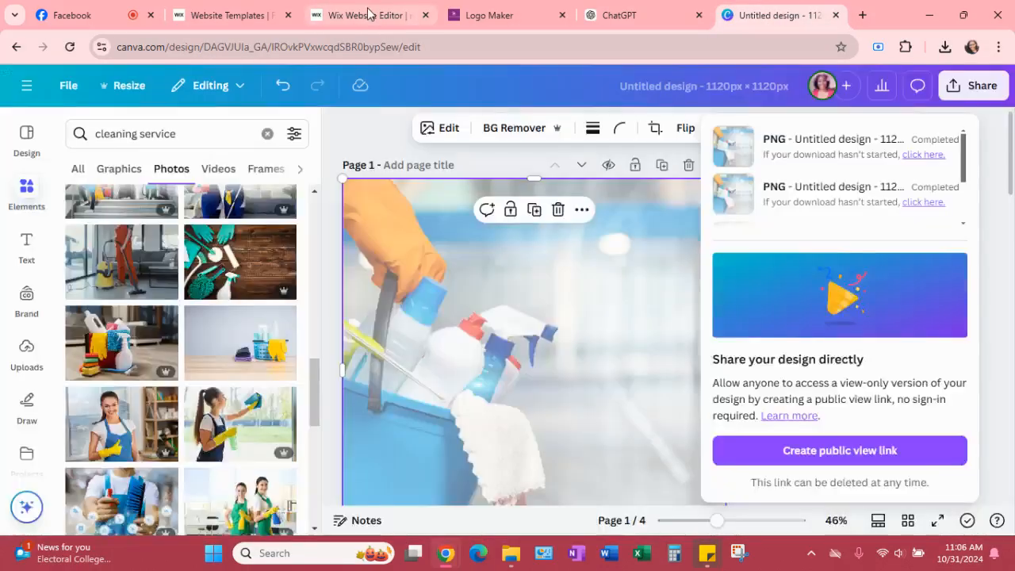
{"action": "left_click", "coordinate": [367, 13]}
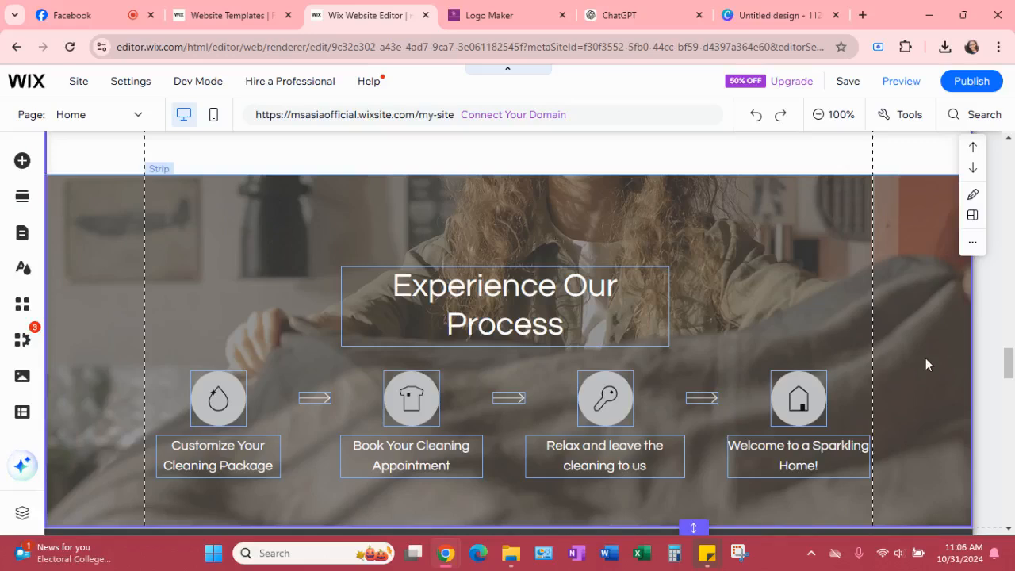
Switch to Venus Ai Studio, open the Hyperrealistic AI Images app and choose the 5:4 aspect ratio
{"action": "left_click", "coordinate": [485, 18]}
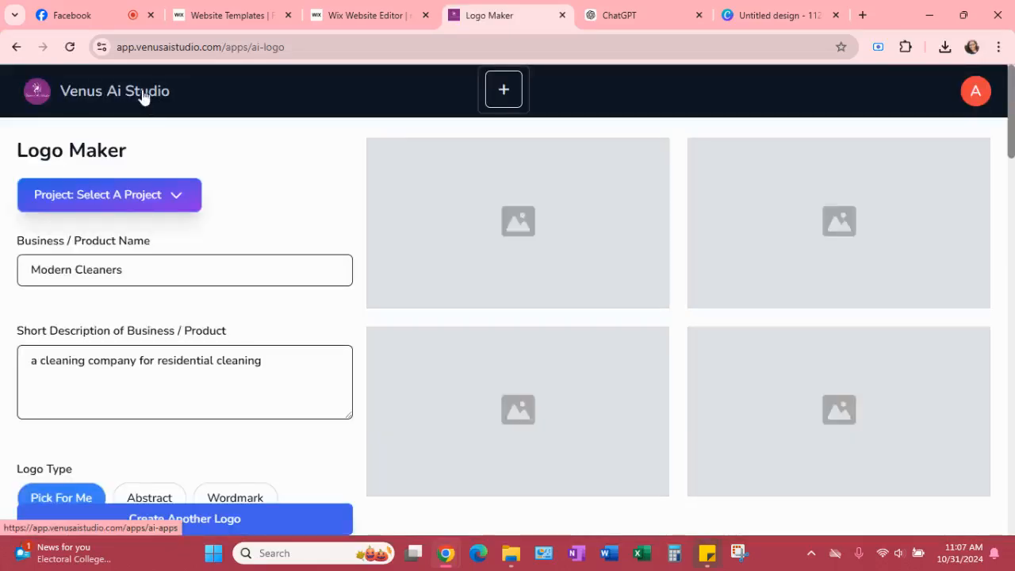
{"action": "left_click", "coordinate": [142, 95]}
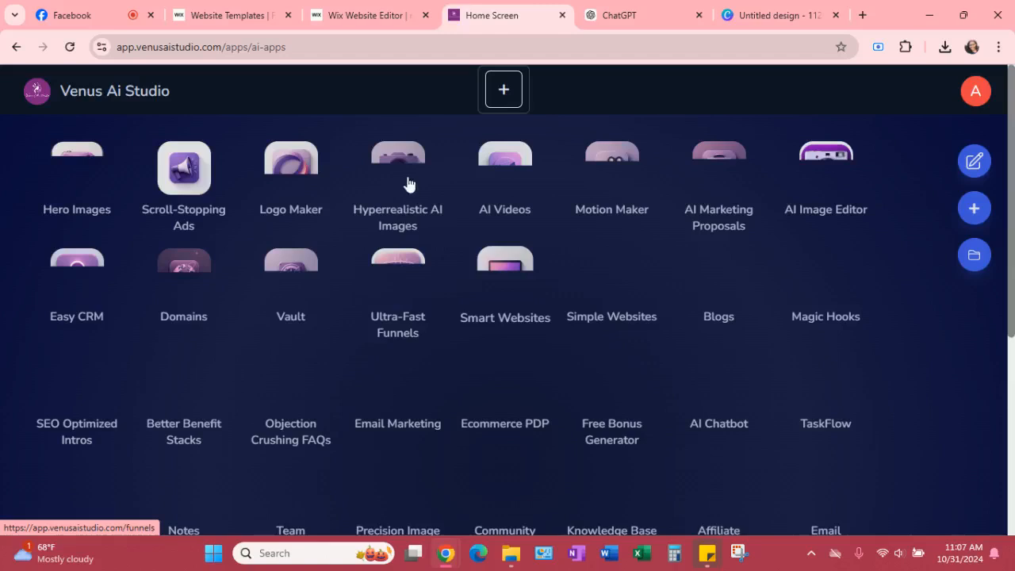
{"action": "left_click", "coordinate": [399, 171]}
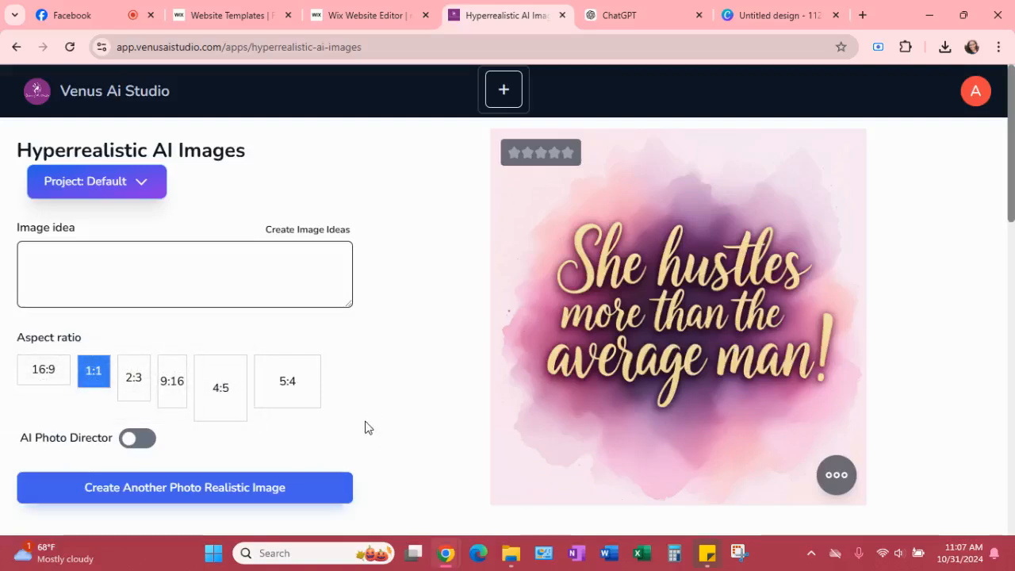
{"action": "left_click", "coordinate": [289, 394]}
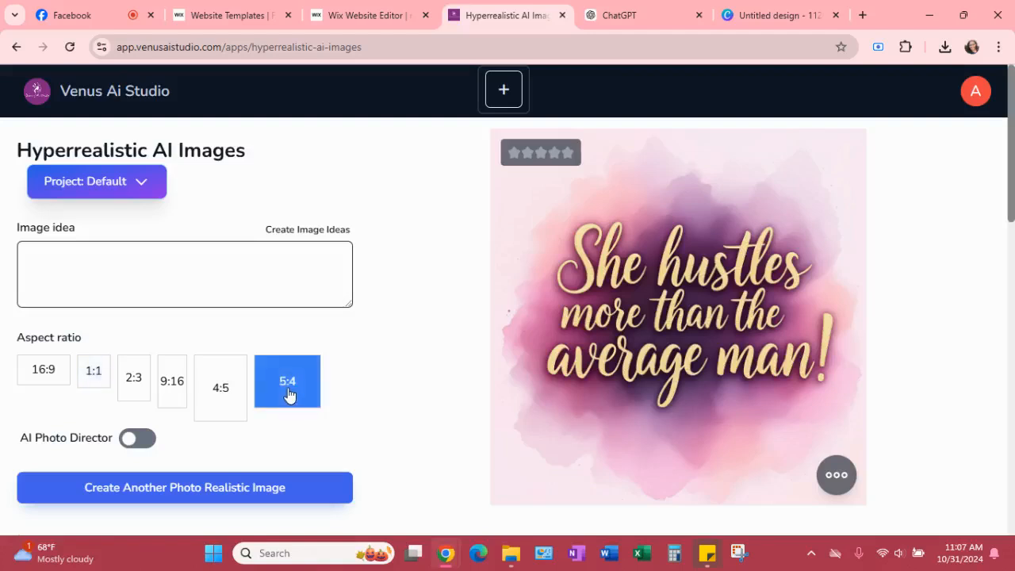
Return to the Wix editor and check the proportions of the "Experience Our Process" strip's background image
{"action": "left_click", "coordinate": [387, 14]}
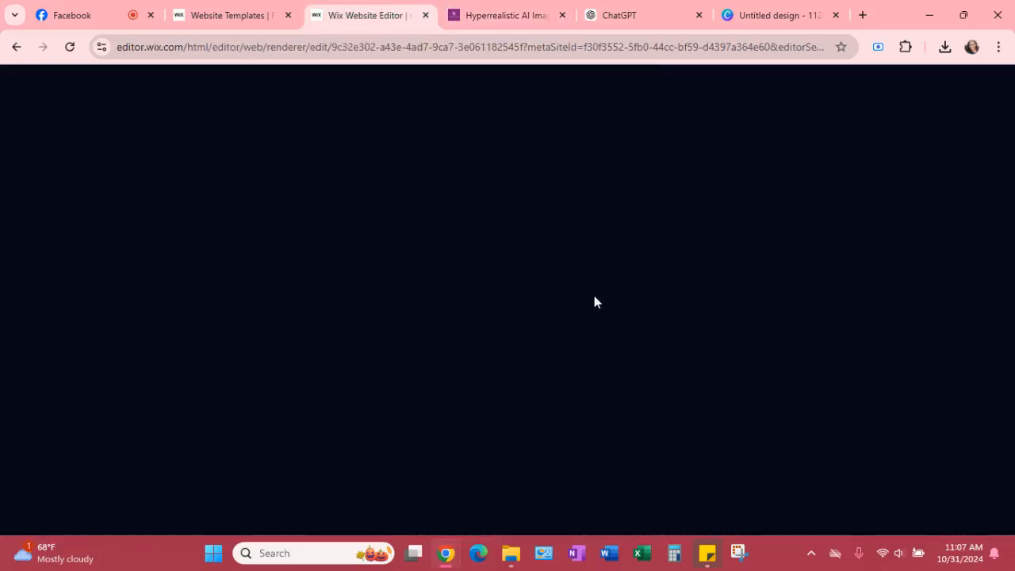
{"action": "scroll", "coordinate": [603, 281], "scroll_direction": "down", "scroll_amount": 3}
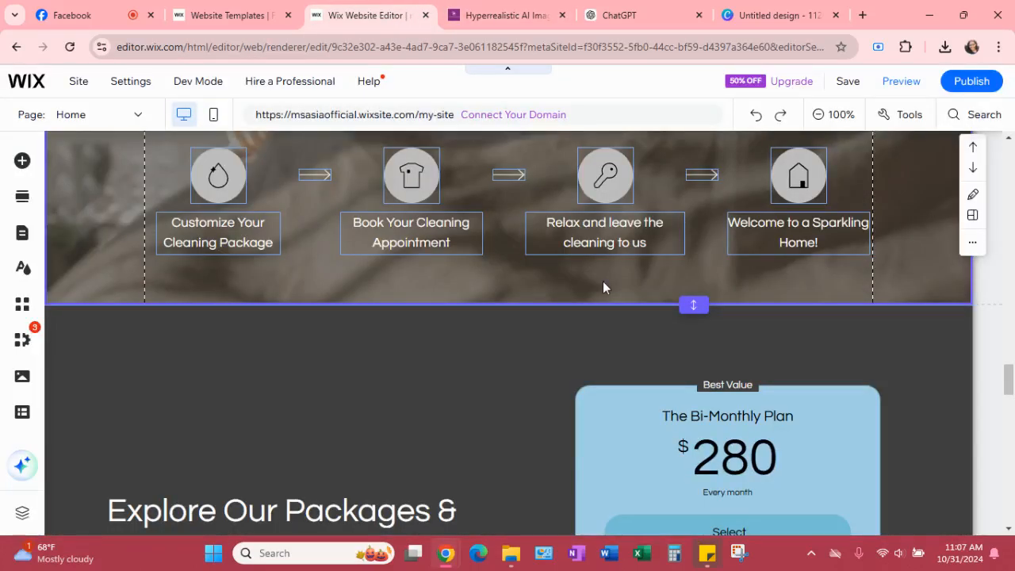
{"action": "scroll", "coordinate": [603, 281], "scroll_direction": "up", "scroll_amount": 2}
{"action": "scroll", "coordinate": [603, 288], "scroll_direction": "up", "scroll_amount": 1}
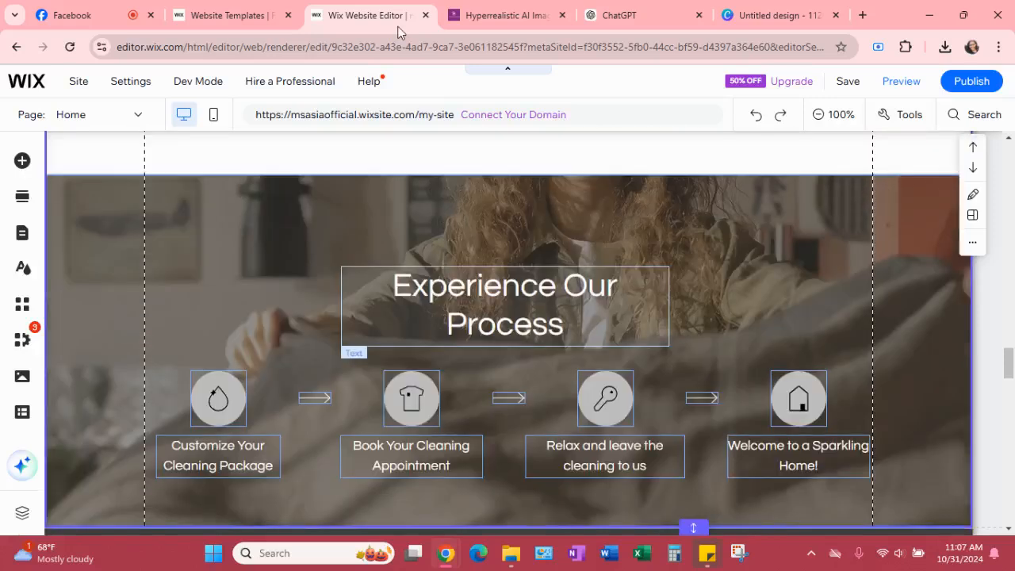
In Venus Ai Studio, generate a 16:9 image from the idea "a residential cleaning company" with AI Photo Director enabled
{"action": "left_click", "coordinate": [492, 15]}
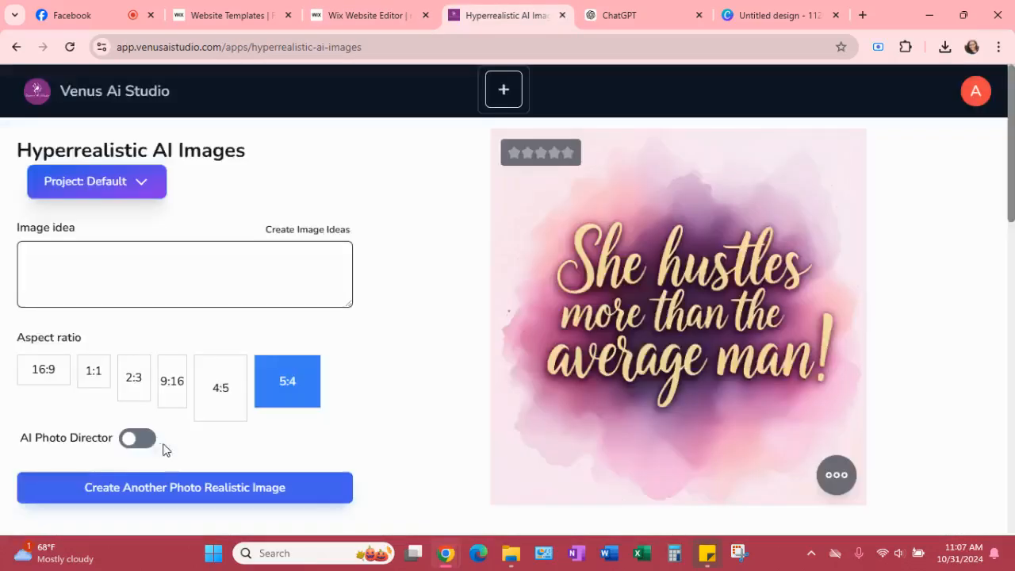
{"action": "left_click", "coordinate": [54, 373]}
{"action": "left_click", "coordinate": [119, 283]}
{"action": "type", "text": "a cle"}
{"action": "type", "text": "aning"}
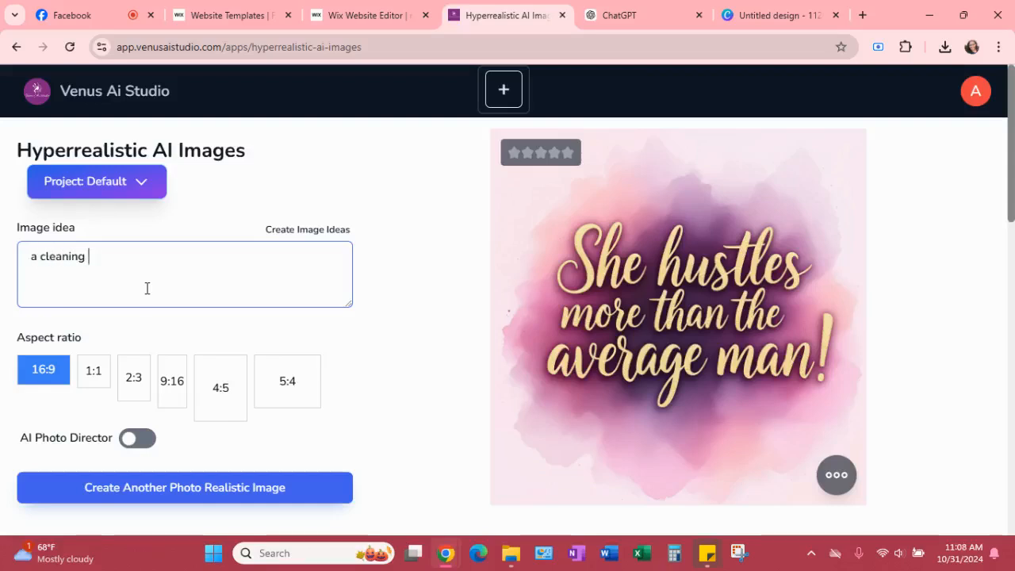
{"action": "type", "text": "  residenti"}
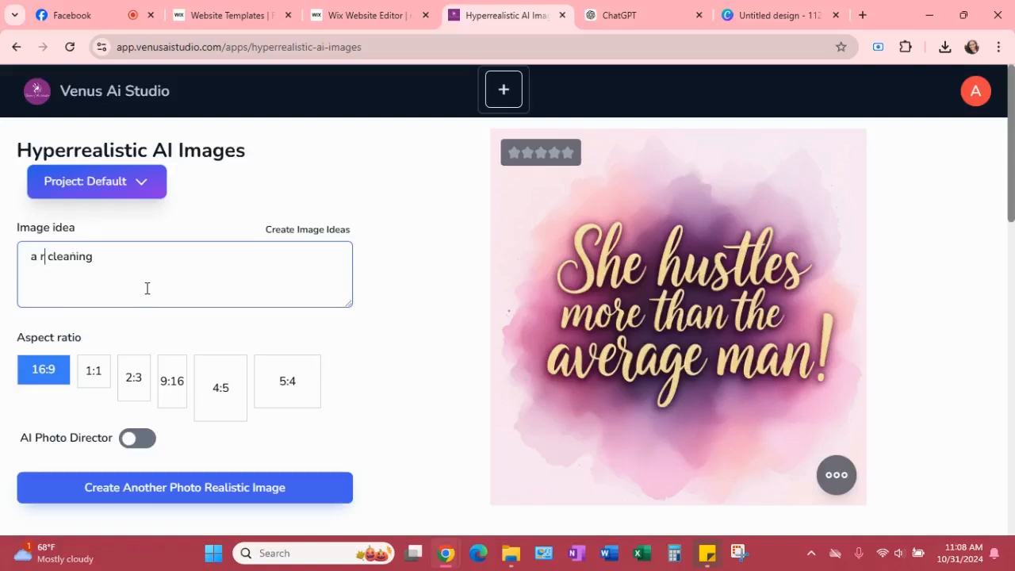
{"action": "type", "text": "al"}
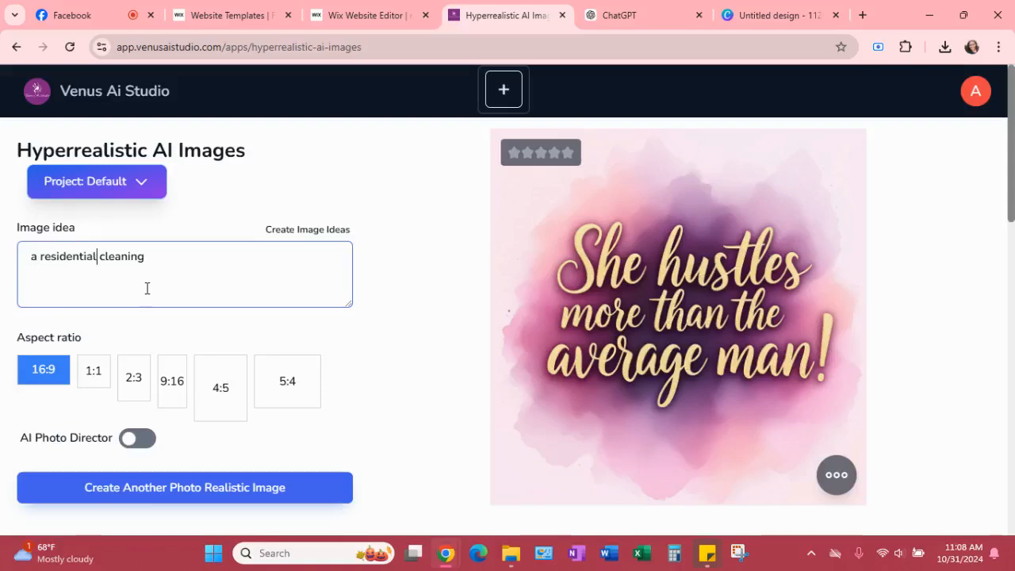
{"action": "left_click", "coordinate": [147, 288]}
{"action": "type", "text": "company"}
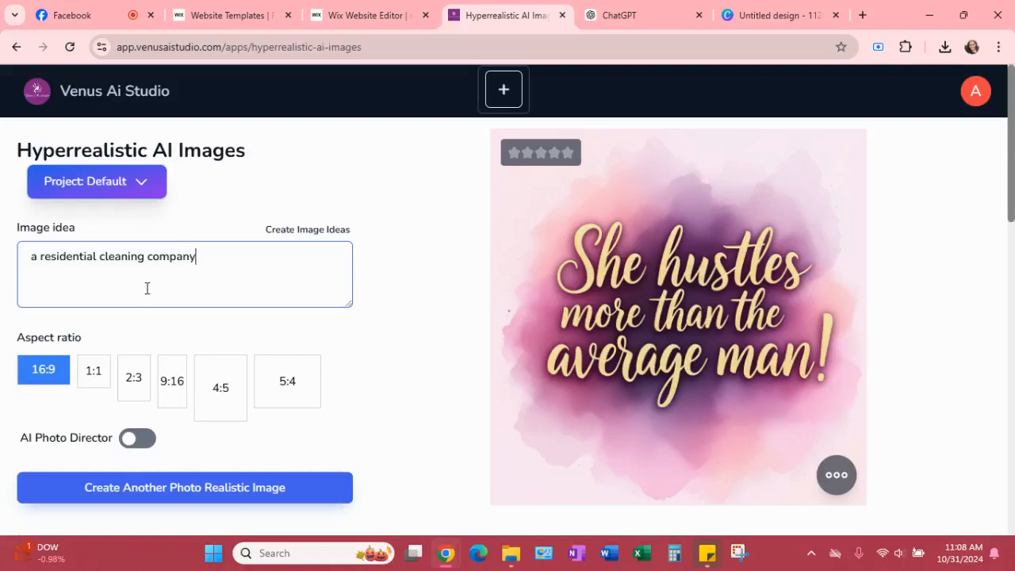
{"action": "left_click", "coordinate": [140, 443]}
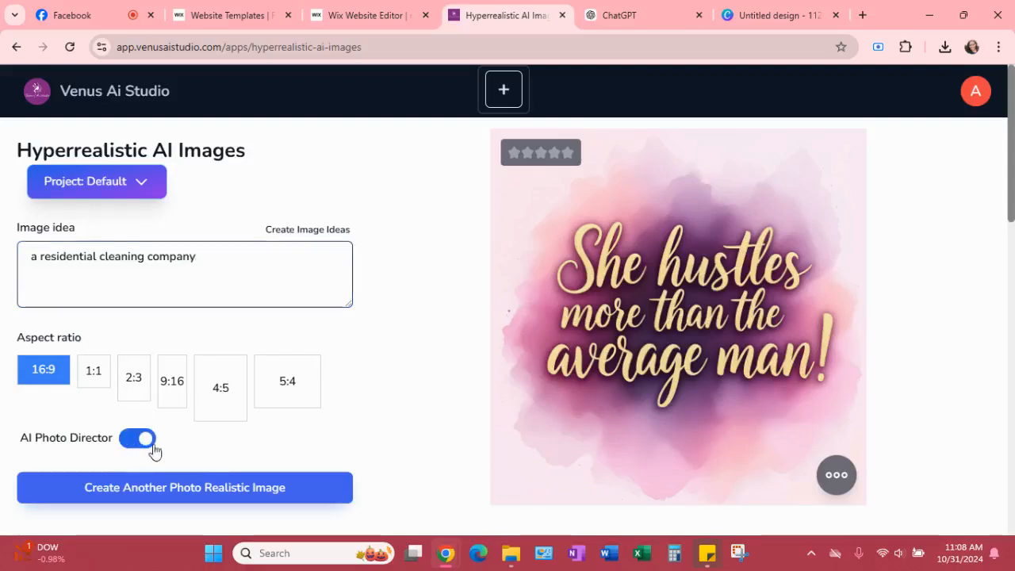
{"action": "left_click", "coordinate": [213, 489]}
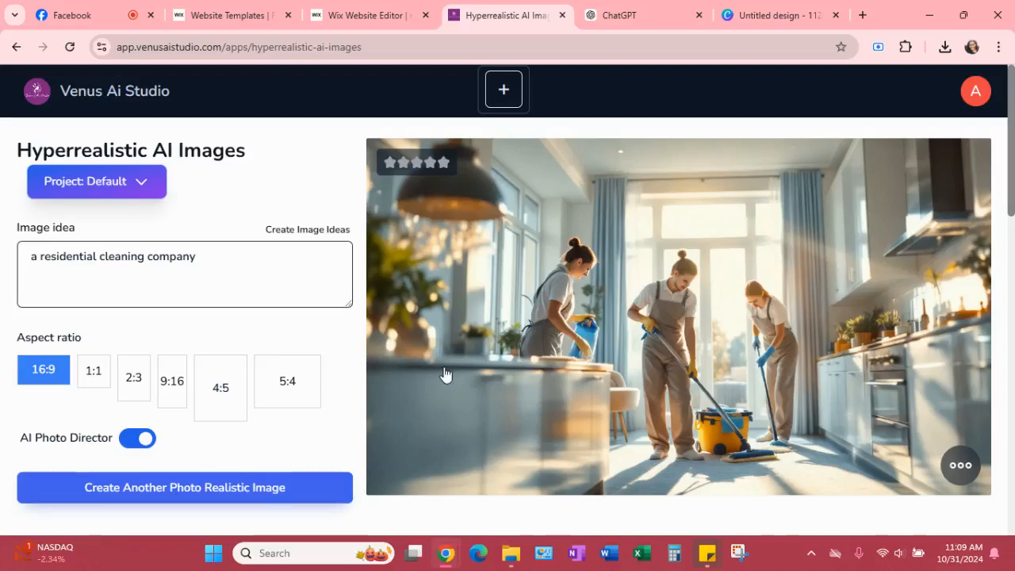
Refine the image idea to "a modern residential cleaning company in Atlanta, GA", generate another image and show its action options
{"action": "scroll", "coordinate": [445, 374], "scroll_direction": "down", "scroll_amount": 1}
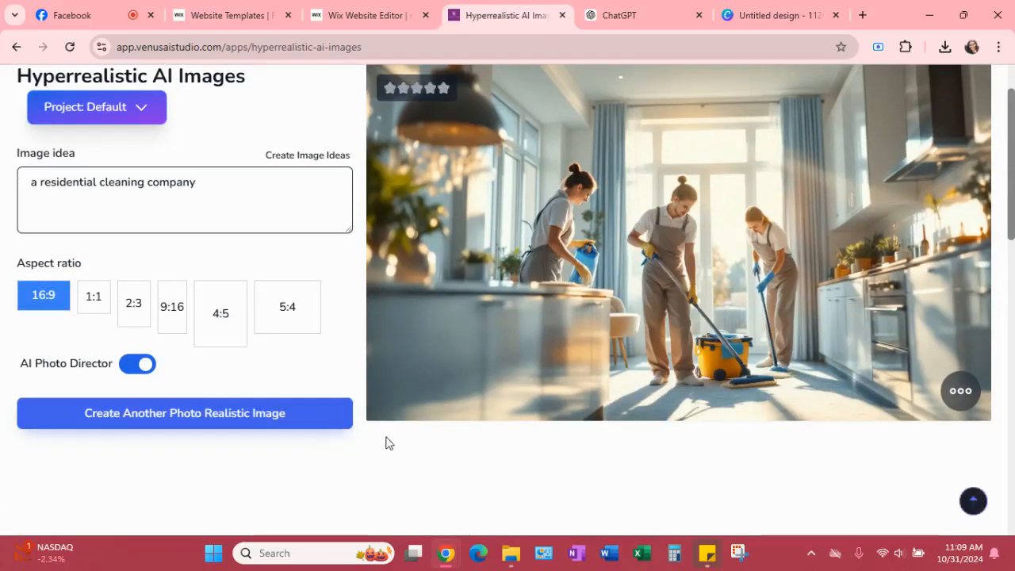
{"action": "scroll", "coordinate": [384, 446], "scroll_direction": "up", "scroll_amount": 1}
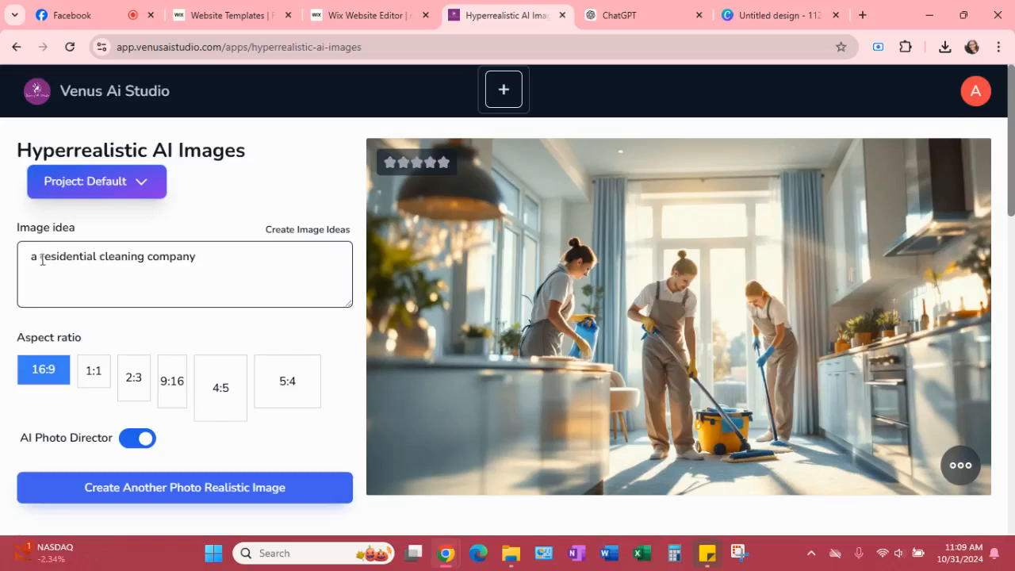
{"action": "type", "text": "modern"}
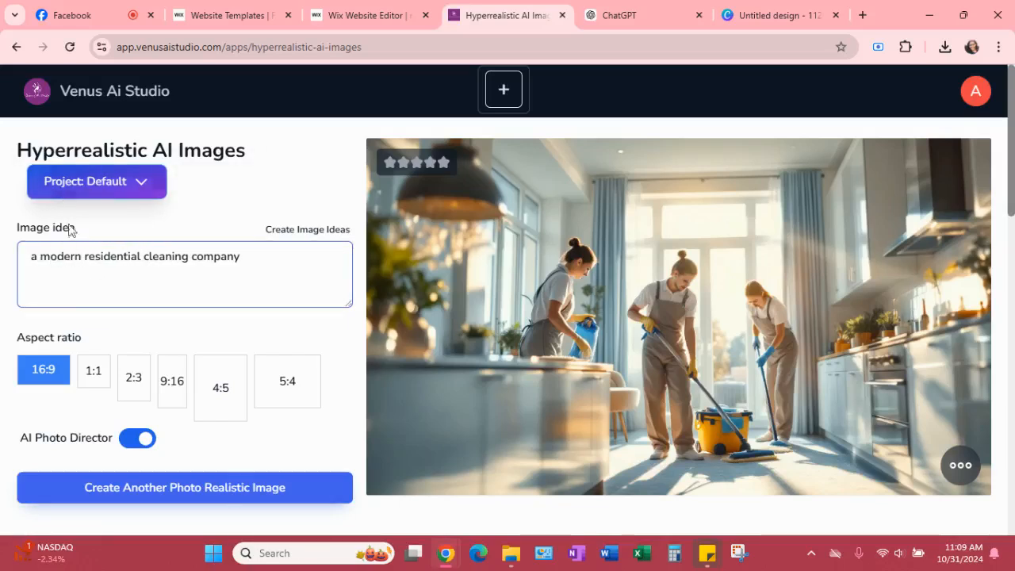
{"action": "left_click", "coordinate": [279, 247]}
{"action": "type", "text": "in Atlanta, "}
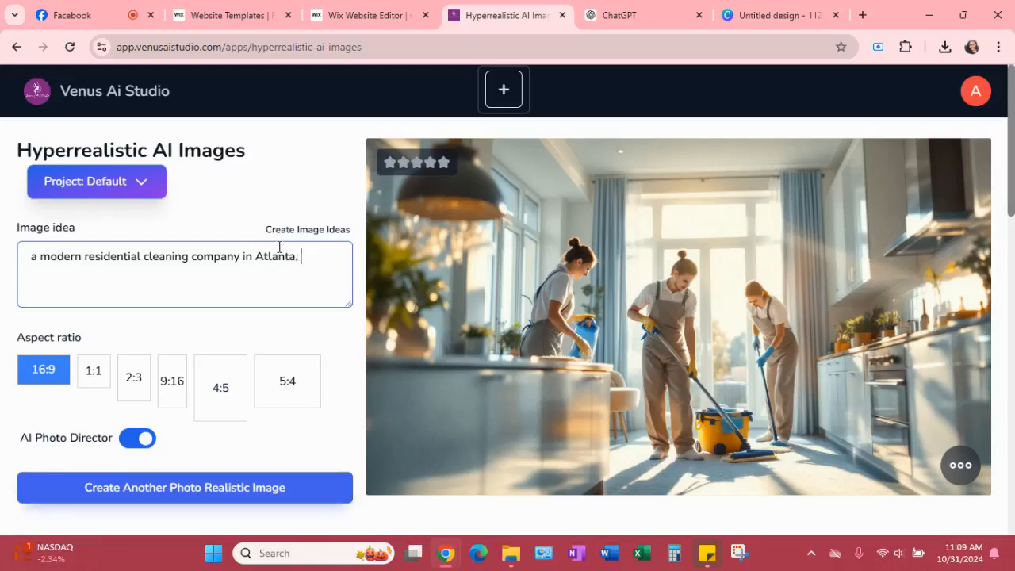
{"action": "type", "text": "GA"}
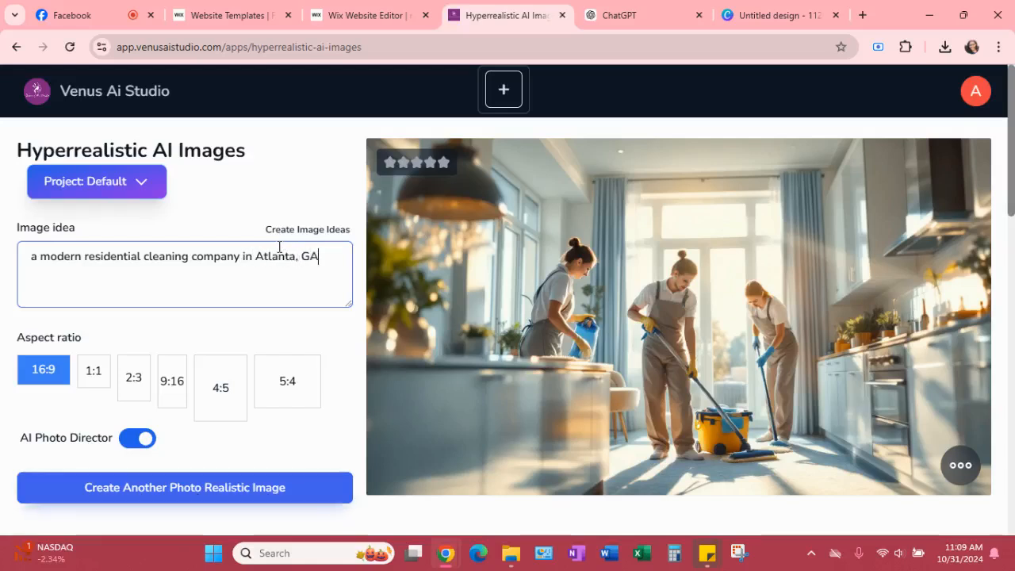
{"action": "left_click", "coordinate": [266, 488]}
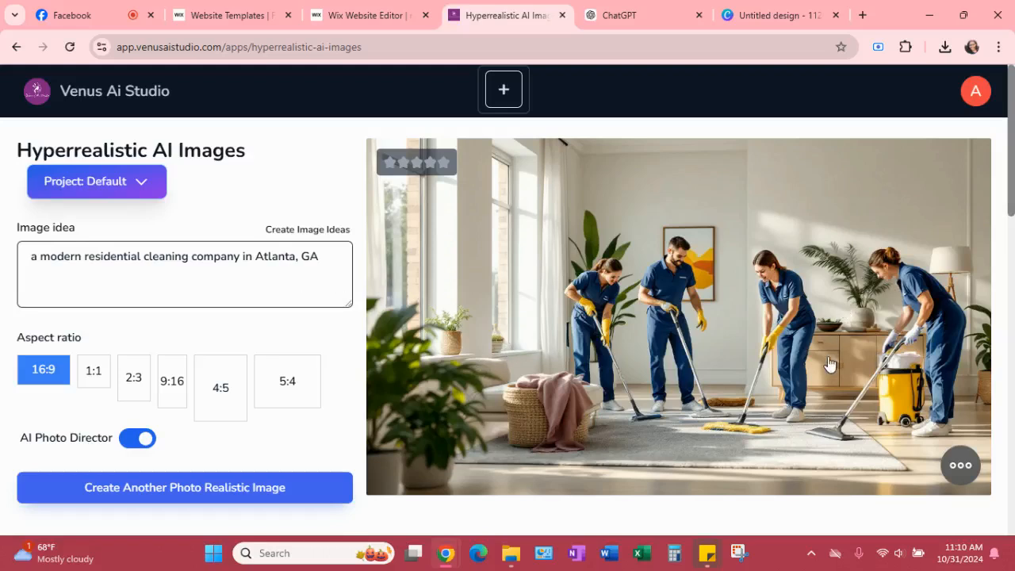
{"action": "left_click", "coordinate": [963, 457]}
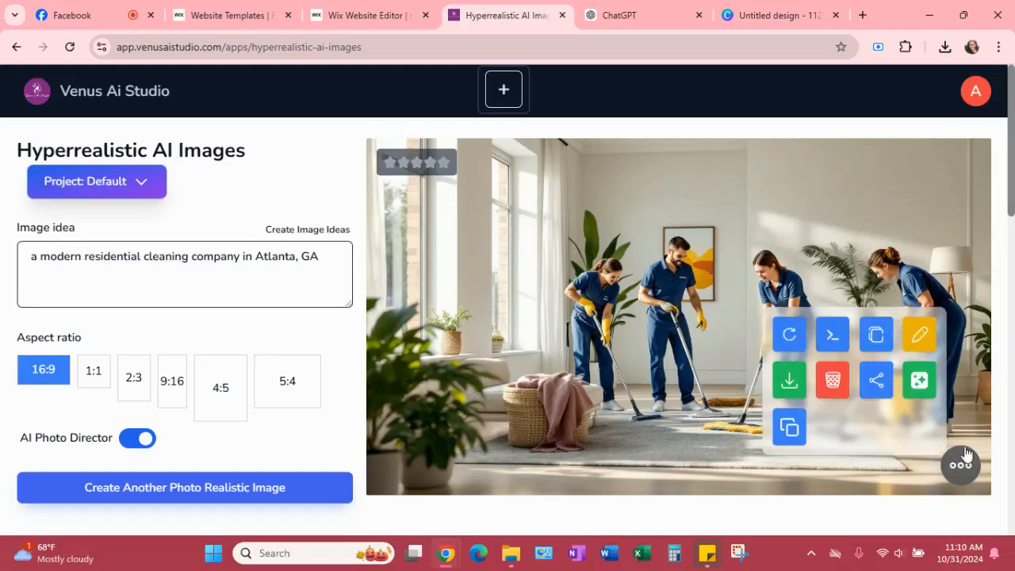
Return to the Wix editor and change the house icon's grey circle in the process strip to theme blue #66A5D3
{"action": "left_click", "coordinate": [346, 15]}
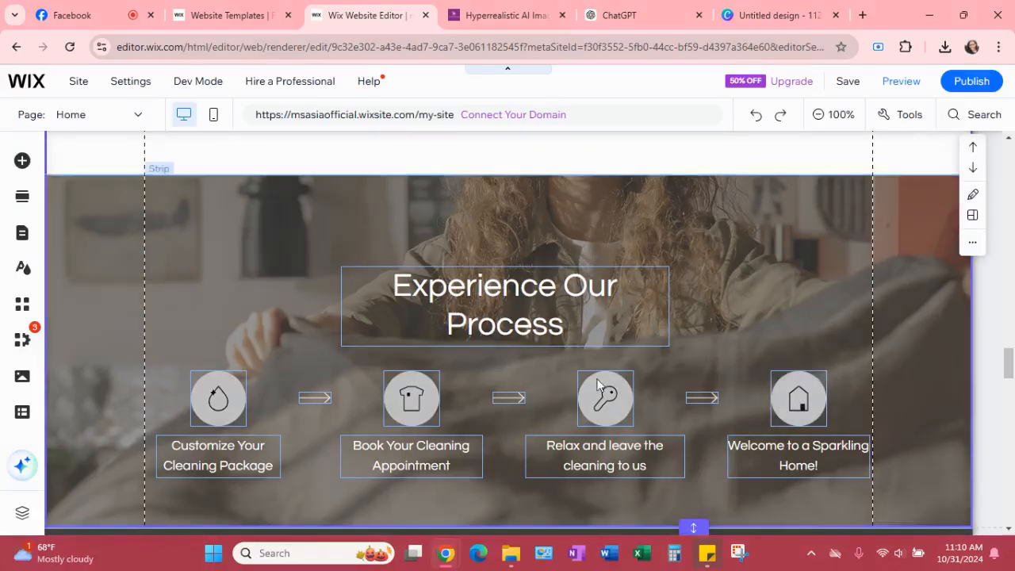
{"action": "scroll", "coordinate": [682, 337], "scroll_direction": "down", "scroll_amount": 1}
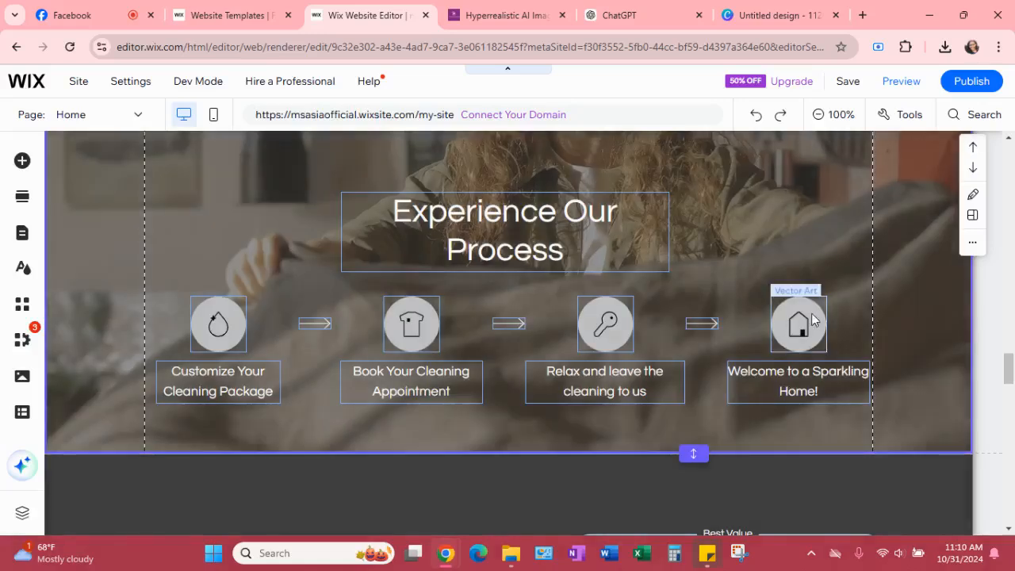
{"action": "scroll", "coordinate": [802, 317], "scroll_direction": "down", "scroll_amount": 1}
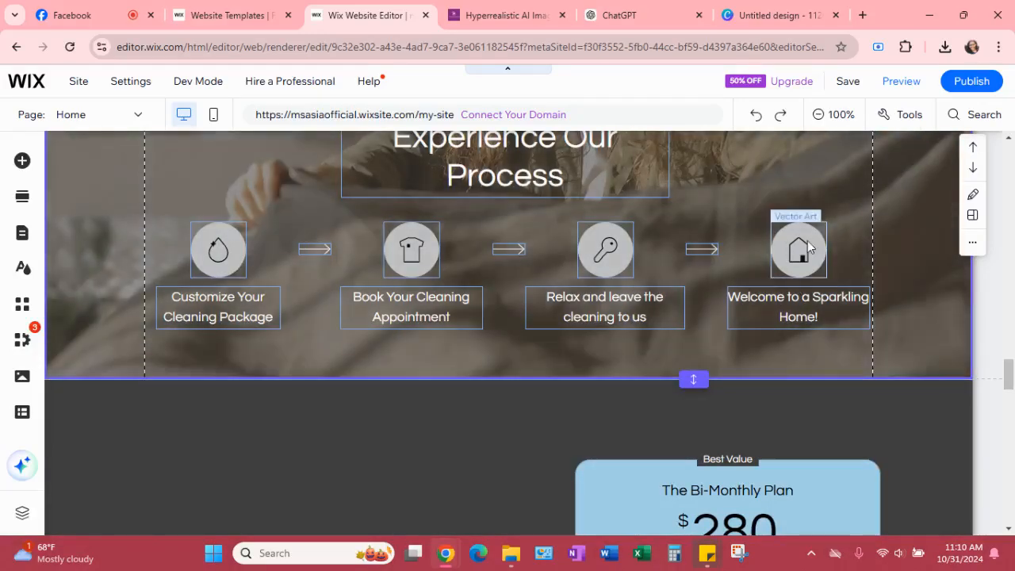
{"action": "left_click", "coordinate": [807, 240]}
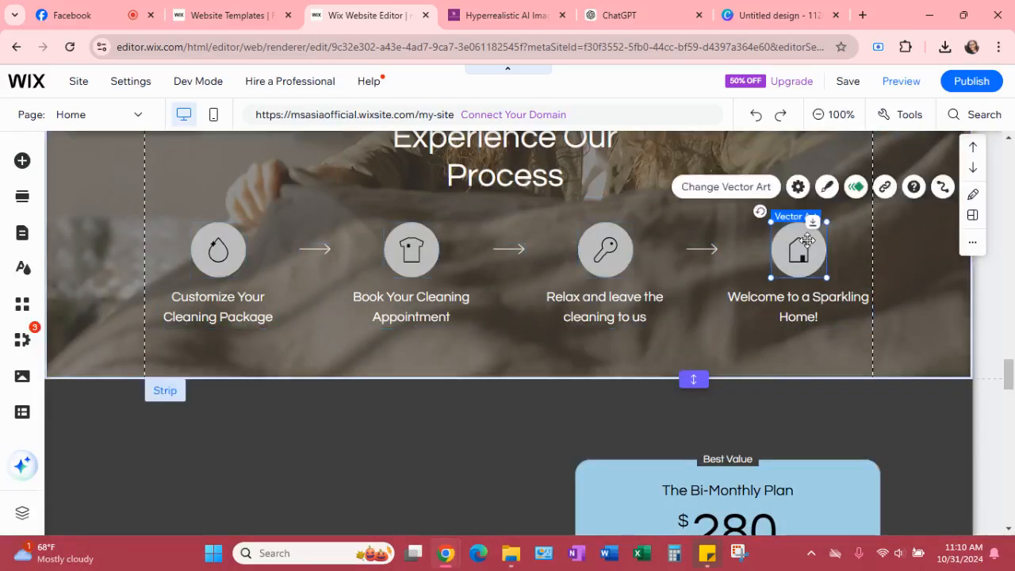
{"action": "left_click", "coordinate": [832, 188]}
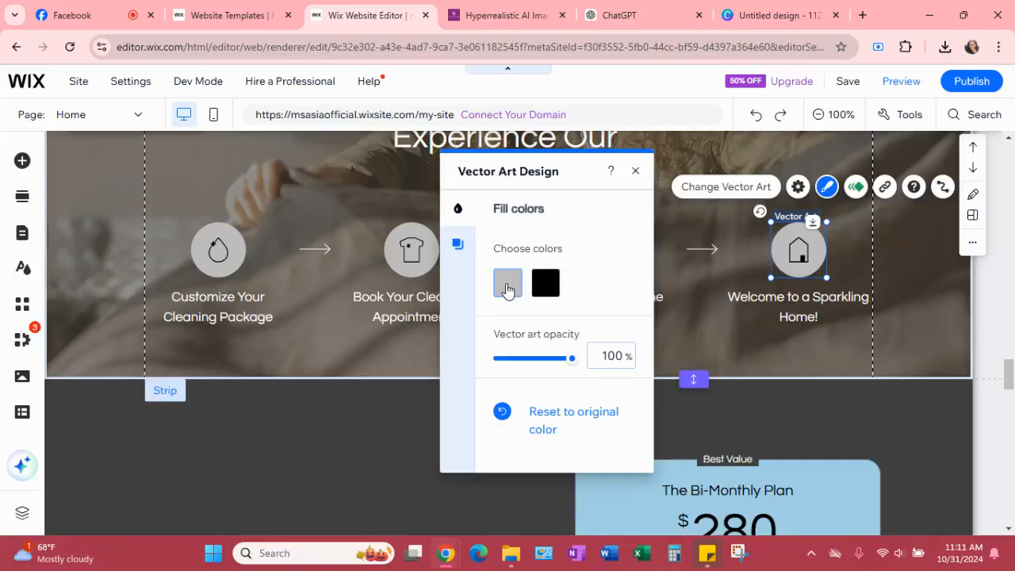
{"action": "left_click", "coordinate": [509, 286]}
{"action": "left_click", "coordinate": [516, 324]}
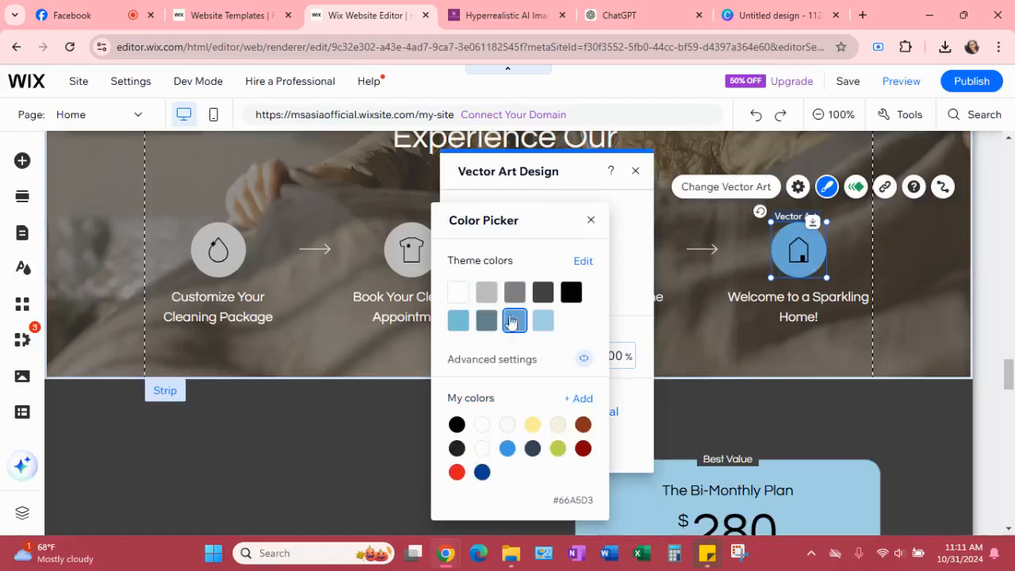
{"action": "left_click", "coordinate": [591, 219]}
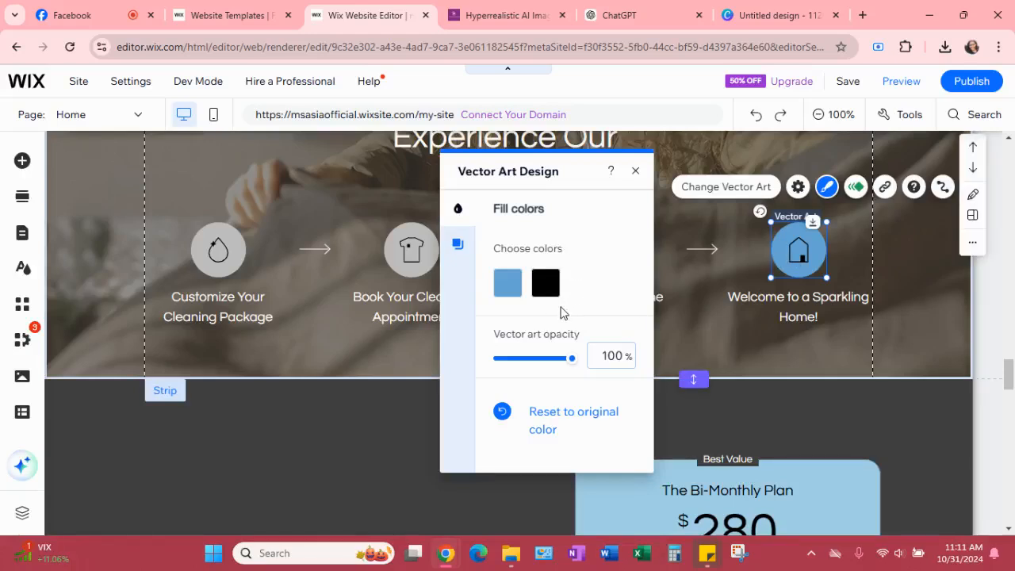
{"action": "left_click", "coordinate": [636, 170]}
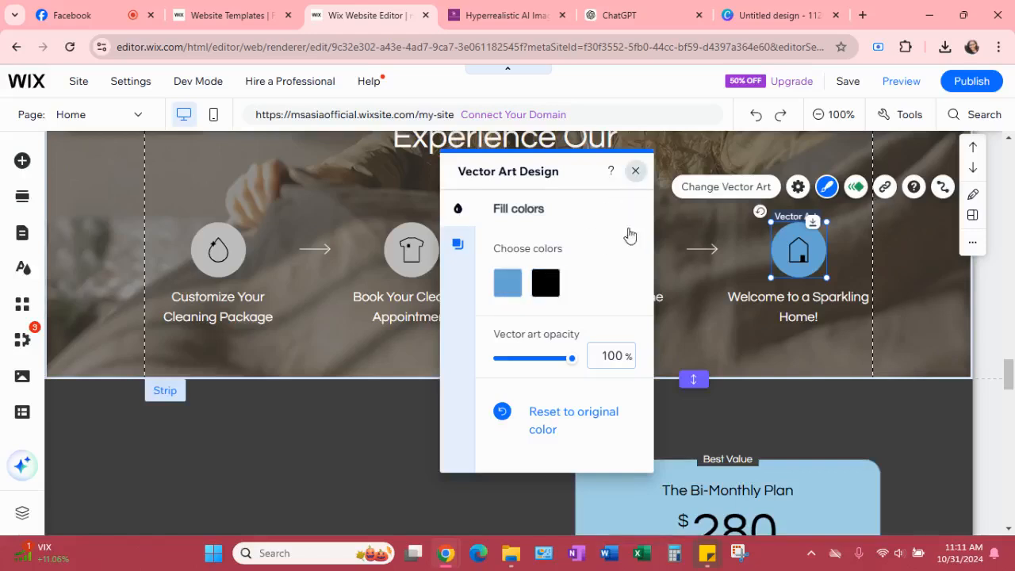
Examine the process strip's icons and arrows and the "Explore Our Packages & Exclusive Offers" pricing section below it
{"action": "left_click", "coordinate": [696, 251]}
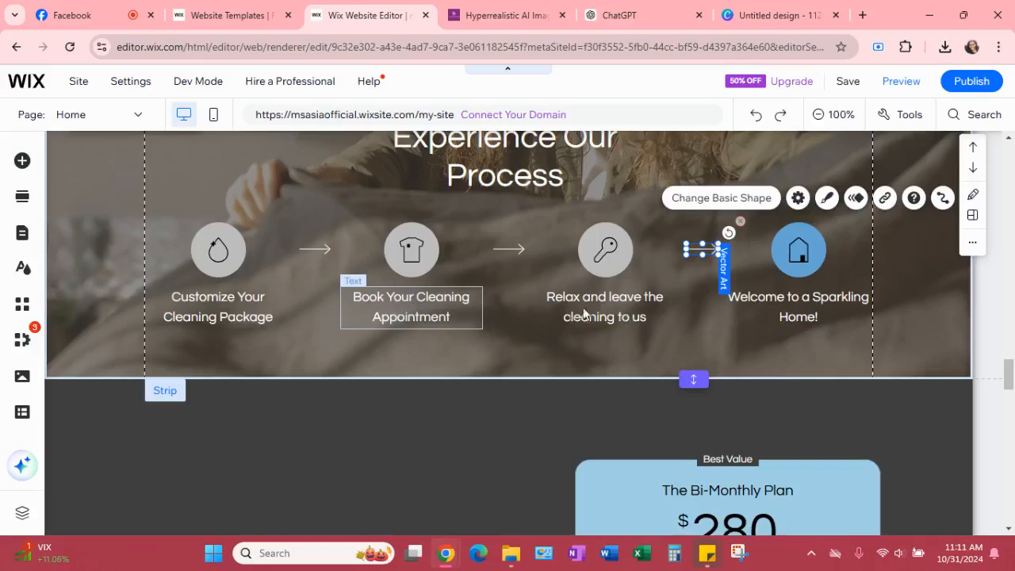
{"action": "scroll", "coordinate": [277, 211], "scroll_direction": "up", "scroll_amount": 1}
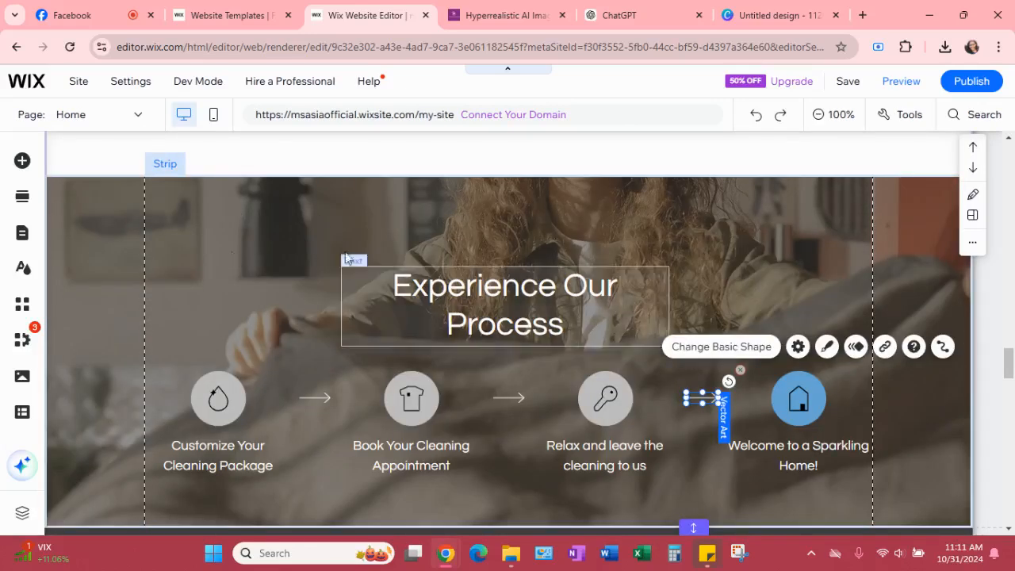
{"action": "scroll", "coordinate": [358, 250], "scroll_direction": "down", "scroll_amount": 2}
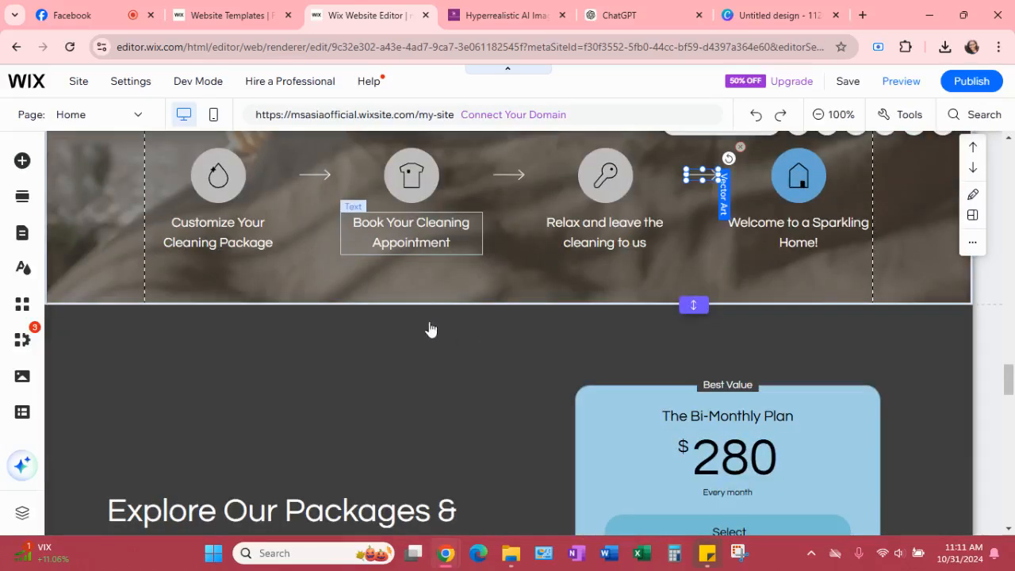
{"action": "scroll", "coordinate": [443, 304], "scroll_direction": "down", "scroll_amount": 2}
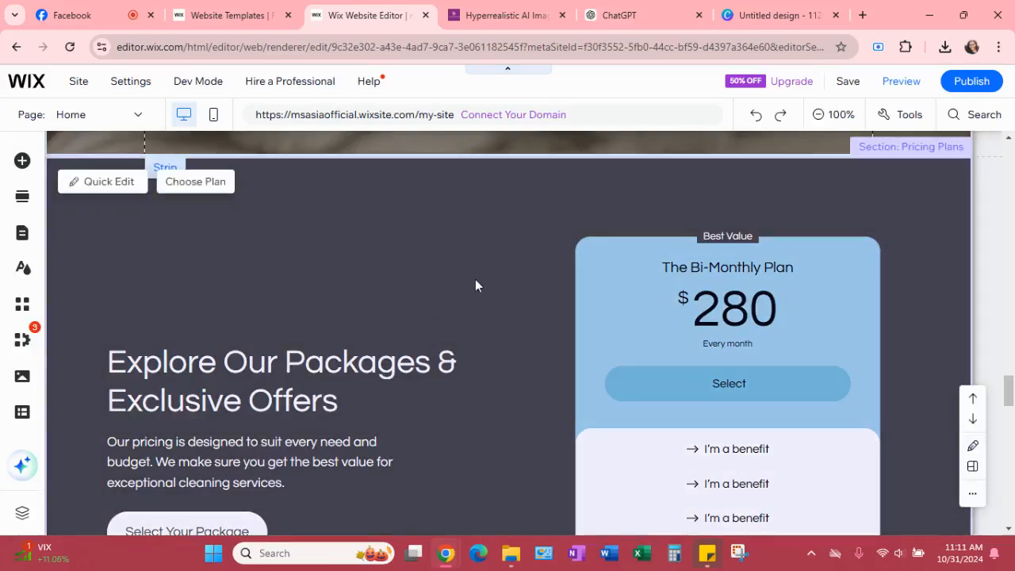
{"action": "scroll", "coordinate": [474, 281], "scroll_direction": "down", "scroll_amount": 1}
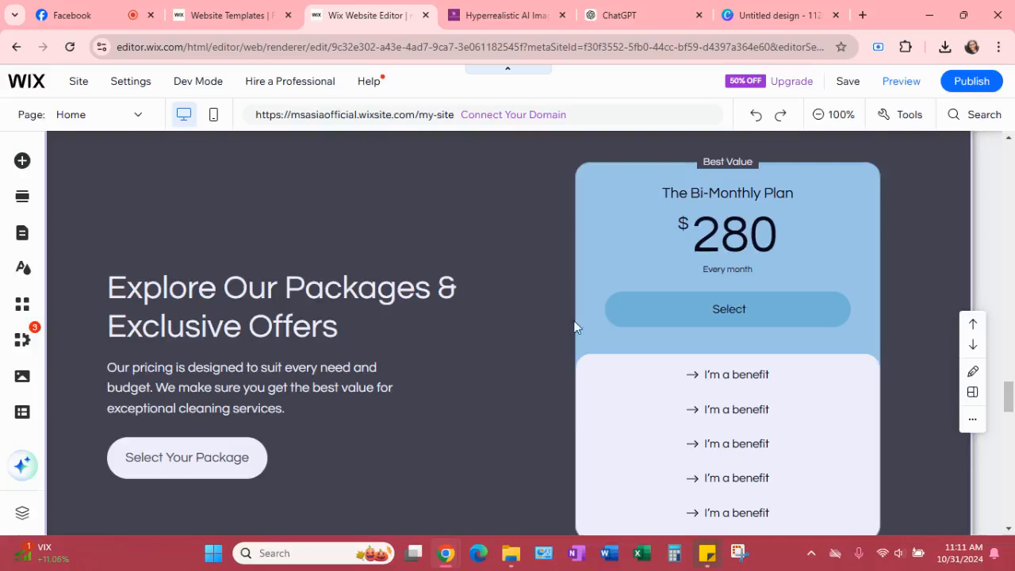
{"action": "scroll", "coordinate": [879, 343], "scroll_direction": "down", "scroll_amount": 2}
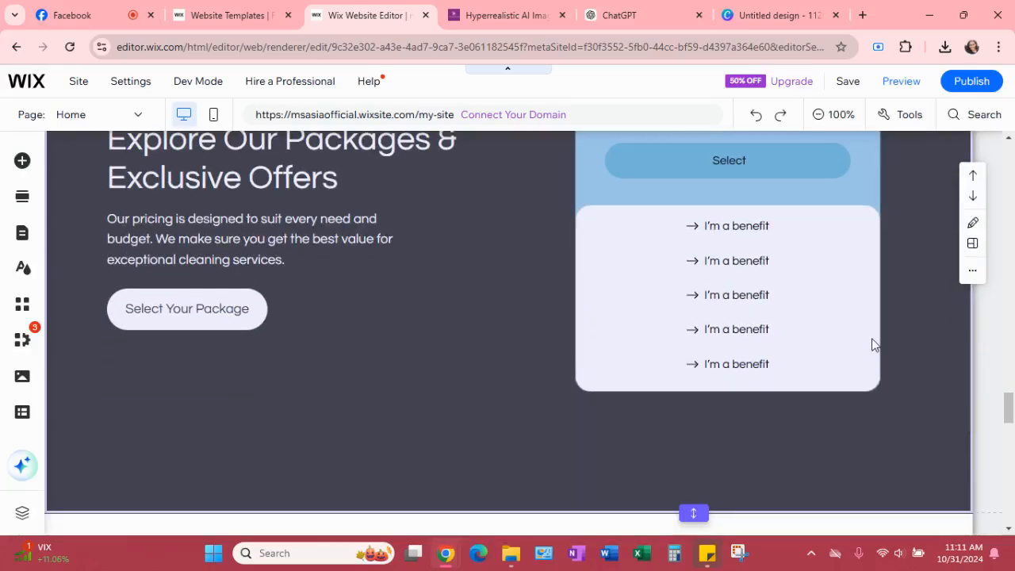
{"action": "scroll", "coordinate": [880, 338], "scroll_direction": "up", "scroll_amount": 2}
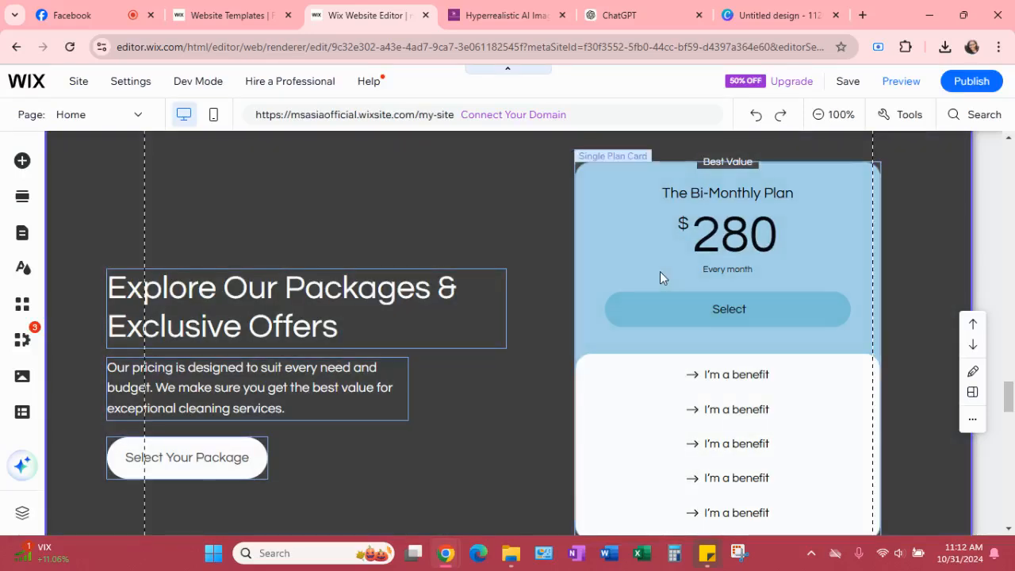
Try to choose a plan for the Bi-Monthly Plan card in the pricing section, and dismiss the plan settings
{"action": "left_click", "coordinate": [660, 271]}
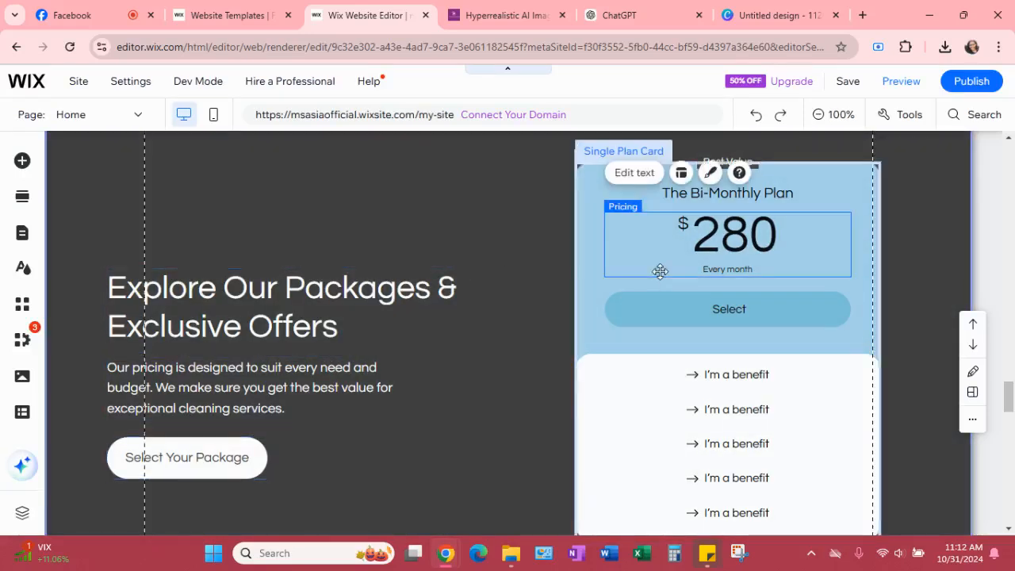
{"action": "left_click", "coordinate": [598, 305]}
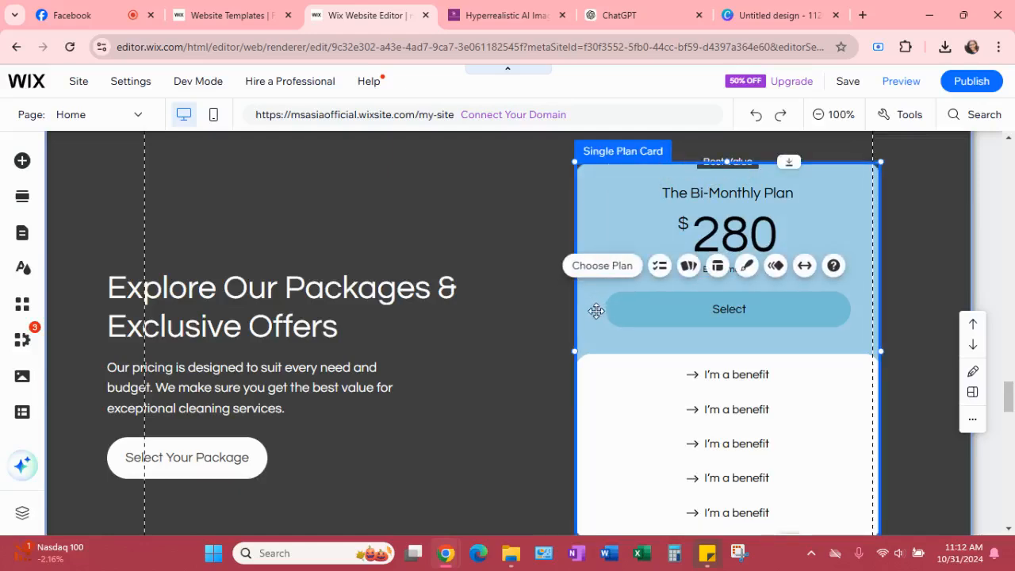
{"action": "left_click", "coordinate": [614, 266]}
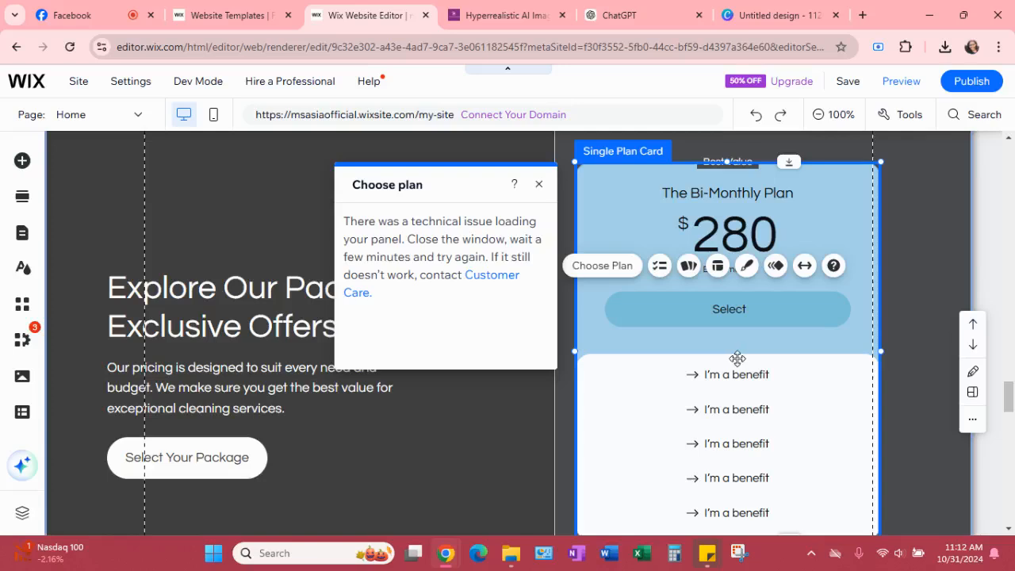
{"action": "left_click", "coordinate": [753, 334]}
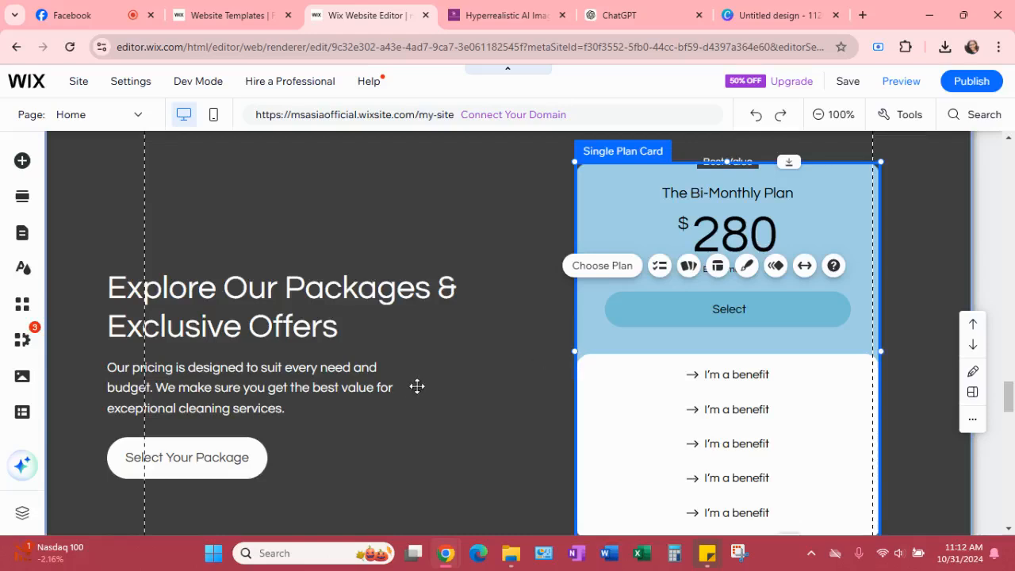
{"action": "scroll", "coordinate": [428, 337], "scroll_direction": "down", "scroll_amount": 1}
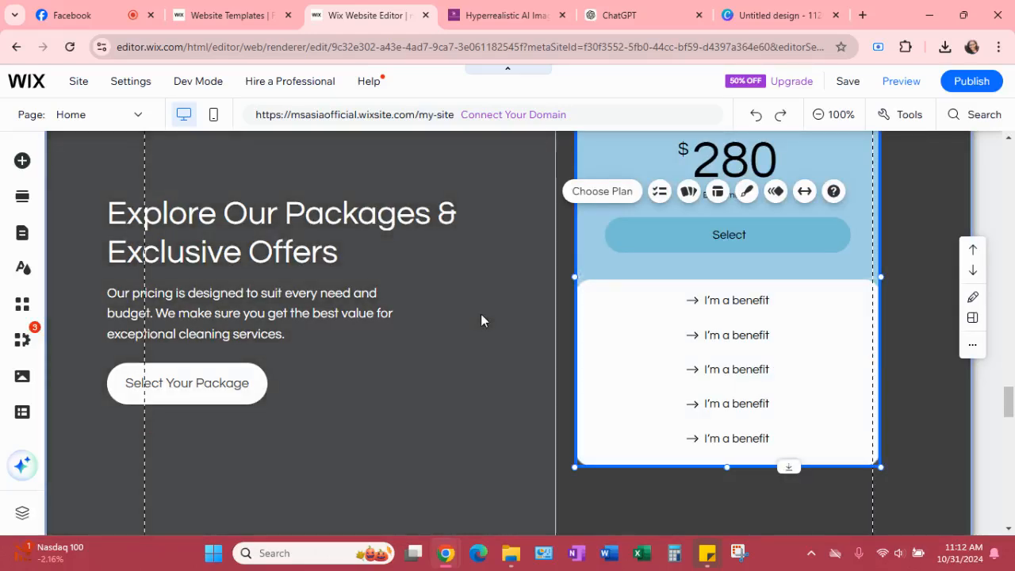
{"action": "scroll", "coordinate": [482, 319], "scroll_direction": "down", "scroll_amount": 1}
{"action": "scroll", "coordinate": [481, 320], "scroll_direction": "down", "scroll_amount": 1}
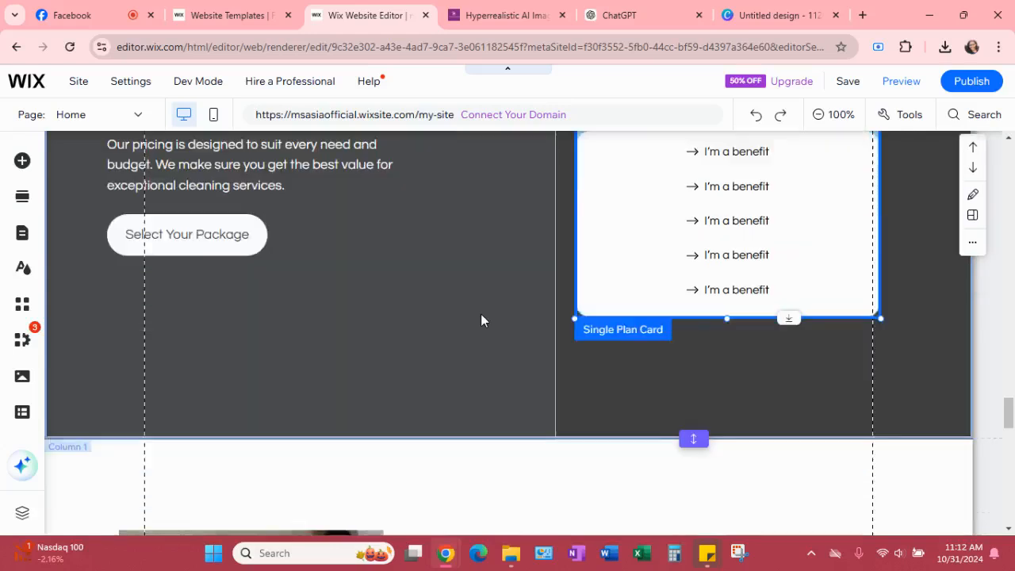
Examine the "Why Modern Cleaners" benefits section, the decorative shelf image and the footer of the home page
{"action": "scroll", "coordinate": [481, 320], "scroll_direction": "down", "scroll_amount": 2}
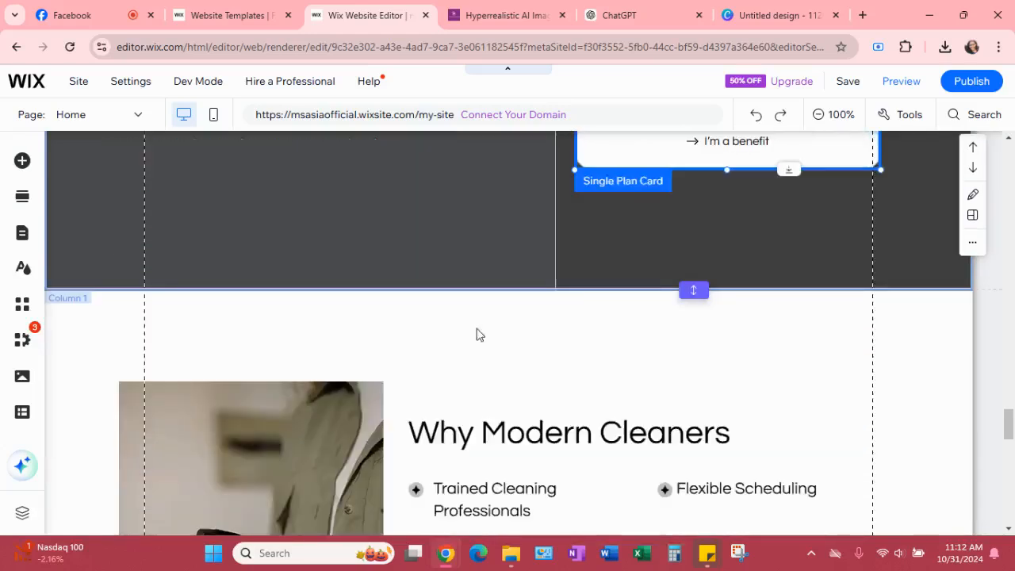
{"action": "scroll", "coordinate": [593, 341], "scroll_direction": "down", "scroll_amount": 1}
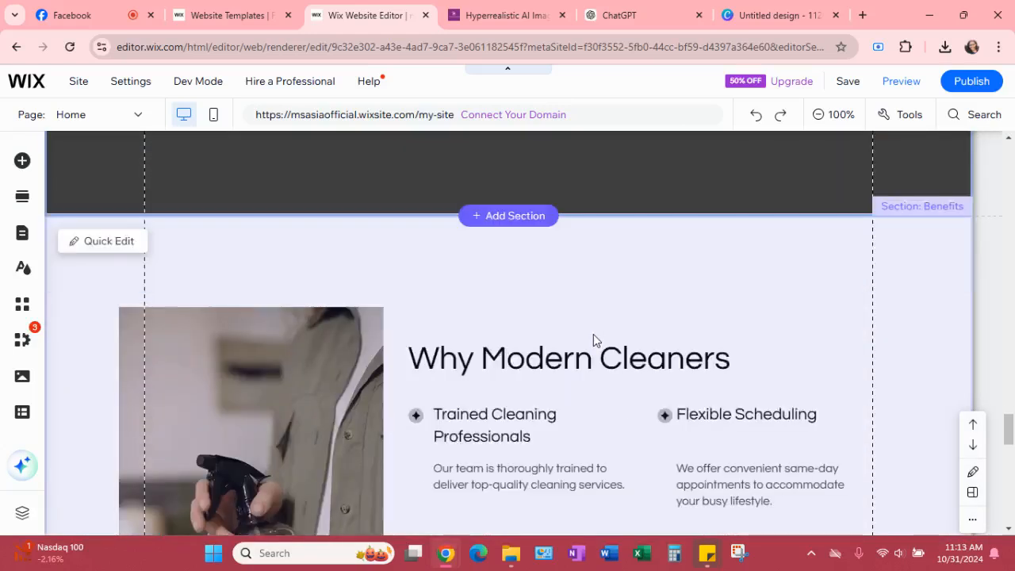
{"action": "scroll", "coordinate": [594, 342], "scroll_direction": "down", "scroll_amount": 2}
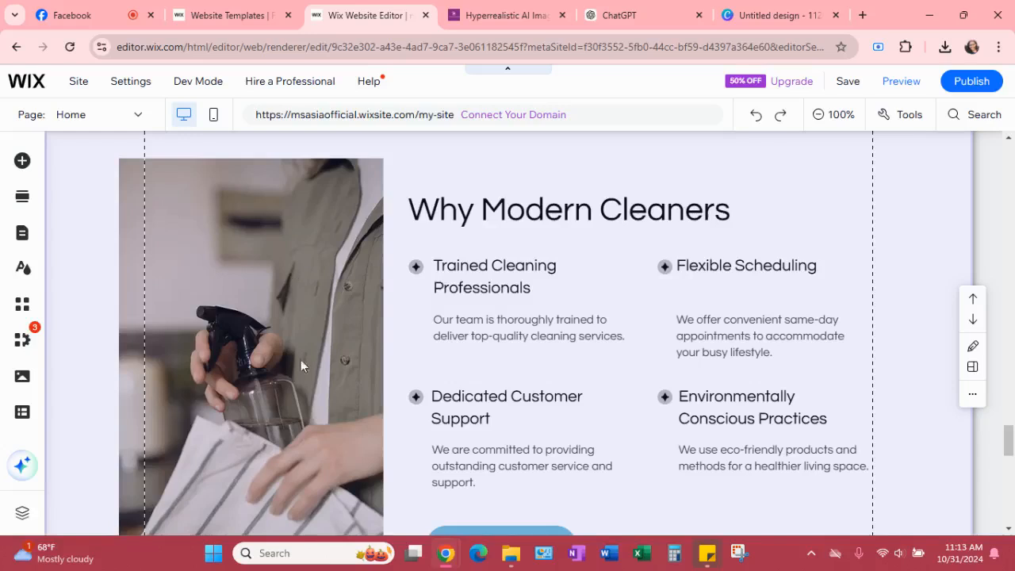
{"action": "scroll", "coordinate": [254, 353], "scroll_direction": "down", "scroll_amount": 1}
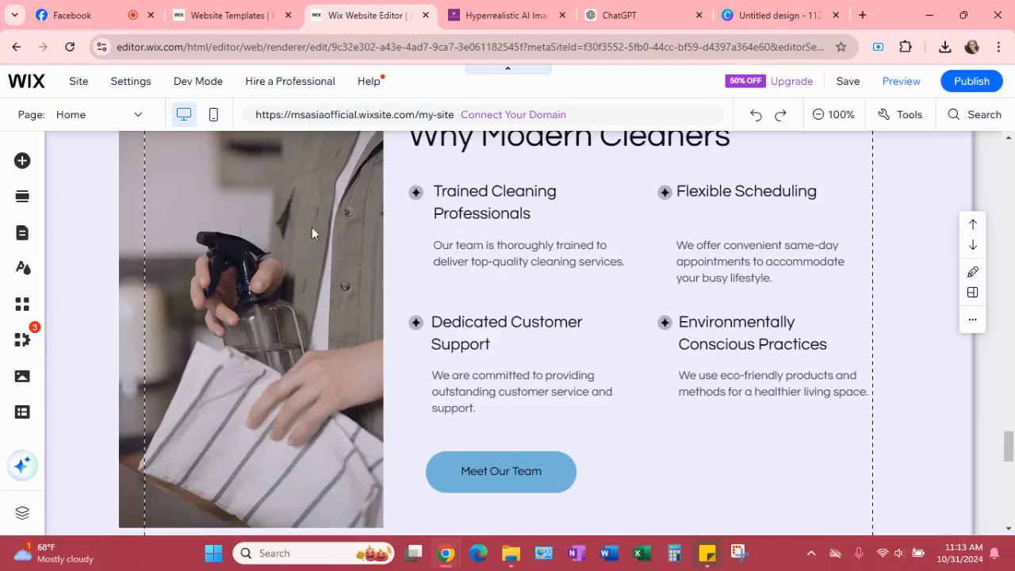
{"action": "scroll", "coordinate": [687, 341], "scroll_direction": "down", "scroll_amount": 2}
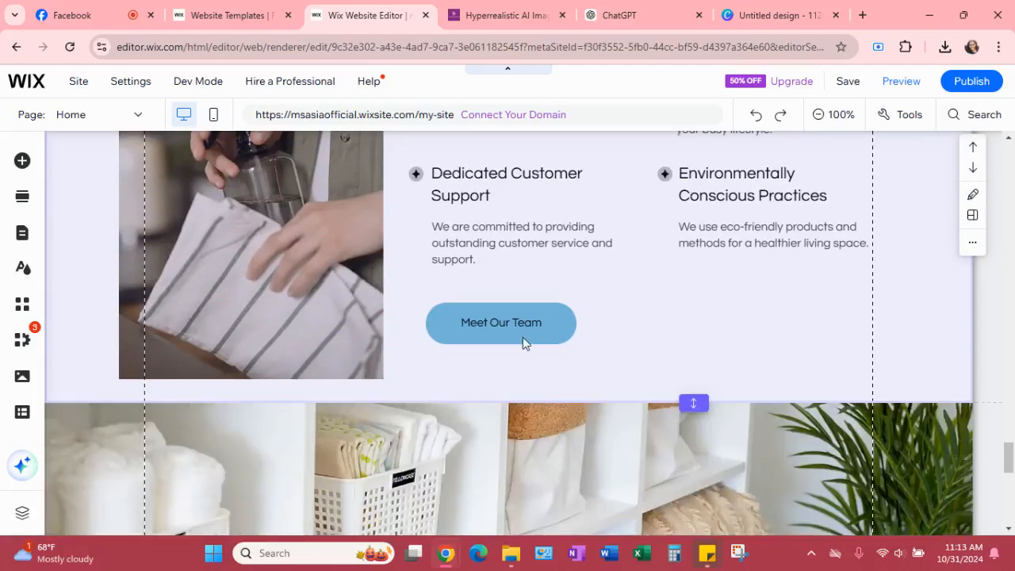
{"action": "scroll", "coordinate": [709, 308], "scroll_direction": "down", "scroll_amount": 2}
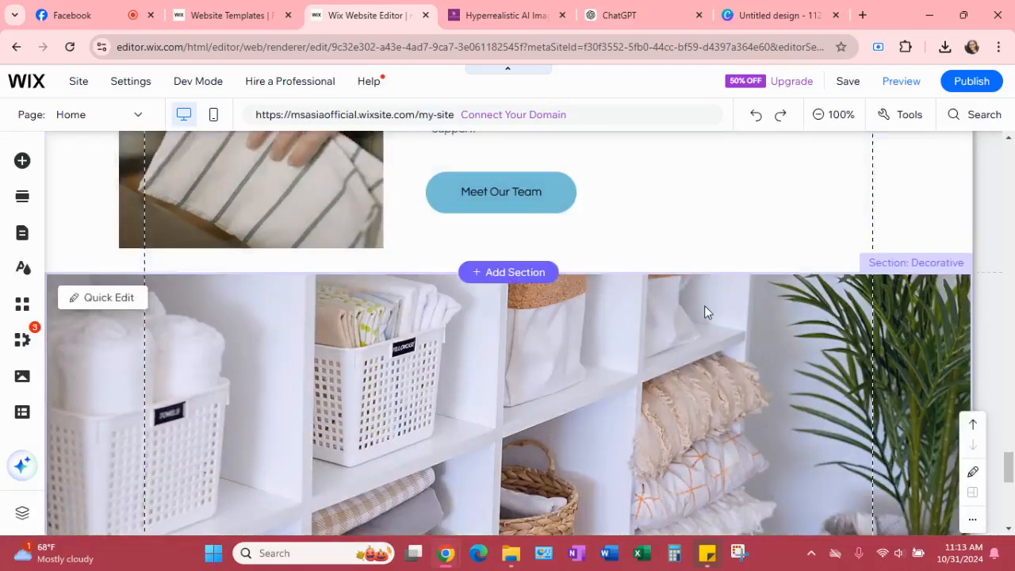
{"action": "scroll", "coordinate": [699, 311], "scroll_direction": "down", "scroll_amount": 2}
{"action": "scroll", "coordinate": [698, 309], "scroll_direction": "down", "scroll_amount": 1}
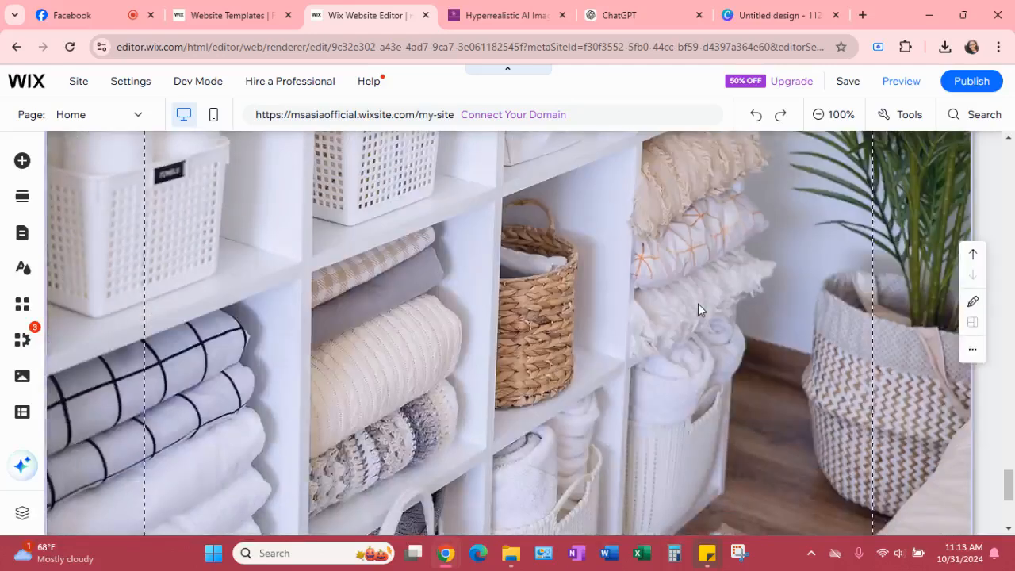
{"action": "scroll", "coordinate": [698, 304], "scroll_direction": "down", "scroll_amount": 2}
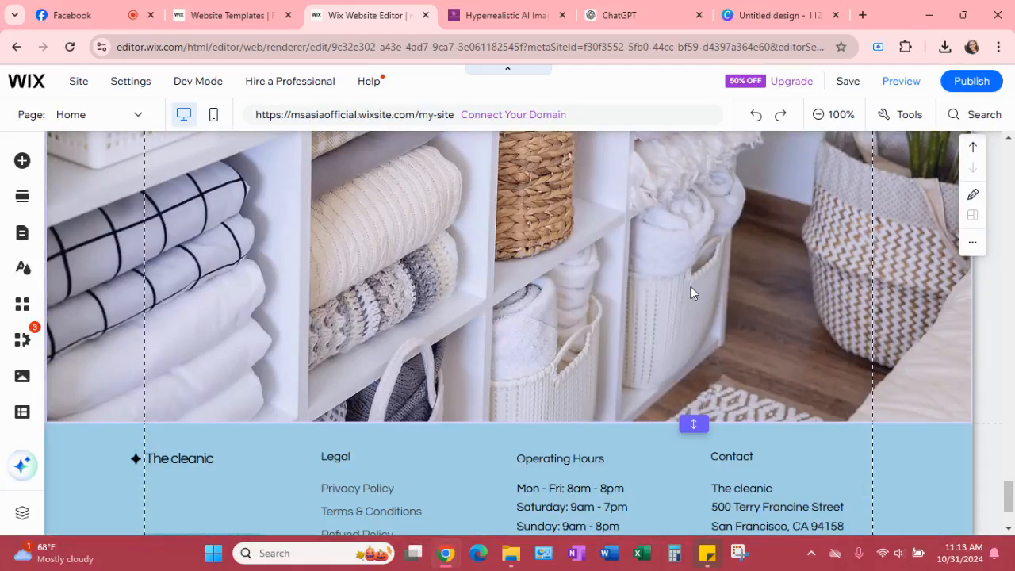
{"action": "scroll", "coordinate": [686, 300], "scroll_direction": "down", "scroll_amount": 2}
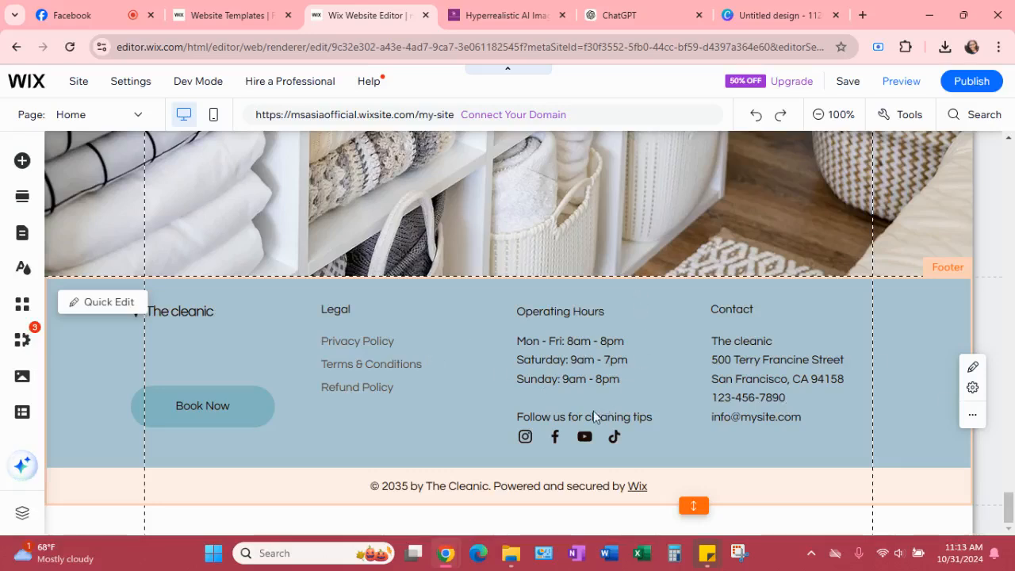
Open the footer's contact details text for editing and dismiss its text settings
{"action": "left_click", "coordinate": [735, 350]}
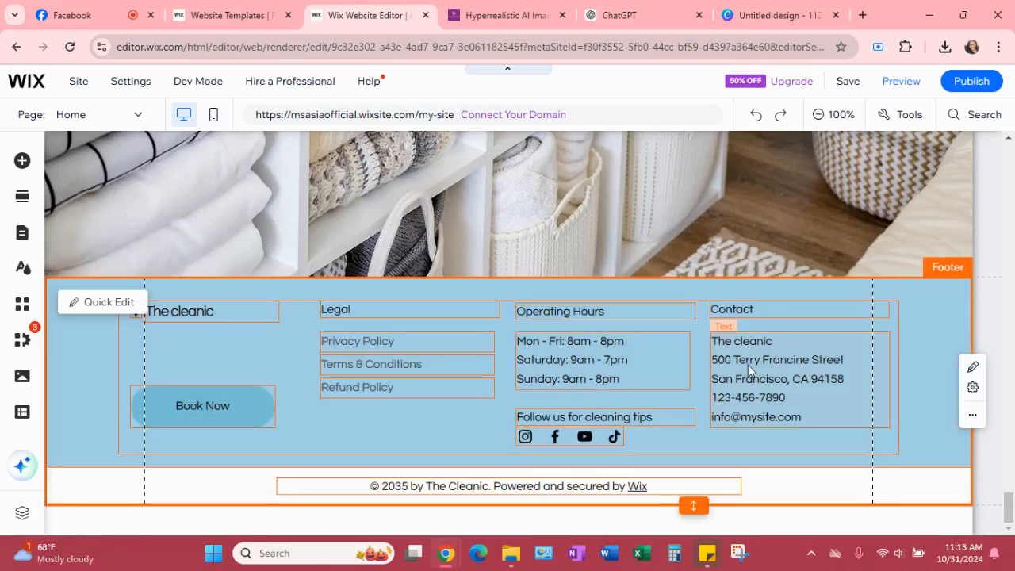
{"action": "left_click", "coordinate": [754, 365]}
{"action": "left_click", "coordinate": [769, 361]}
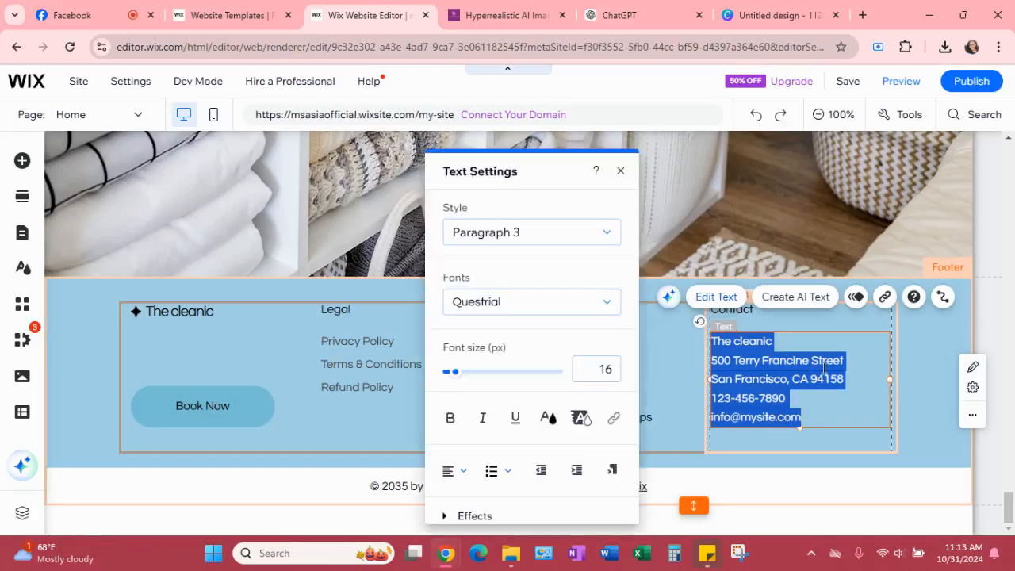
{"action": "left_click", "coordinate": [622, 171]}
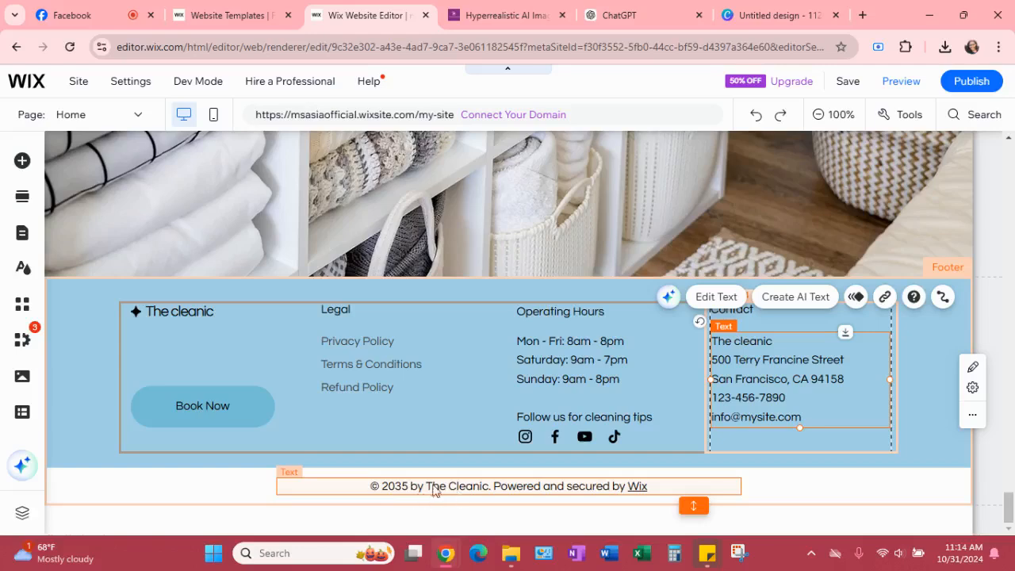
Return to the start of the home page, look over the list of site pages and switch to the Plans page
{"action": "scroll", "coordinate": [875, 485], "scroll_direction": "up", "scroll_amount": 3}
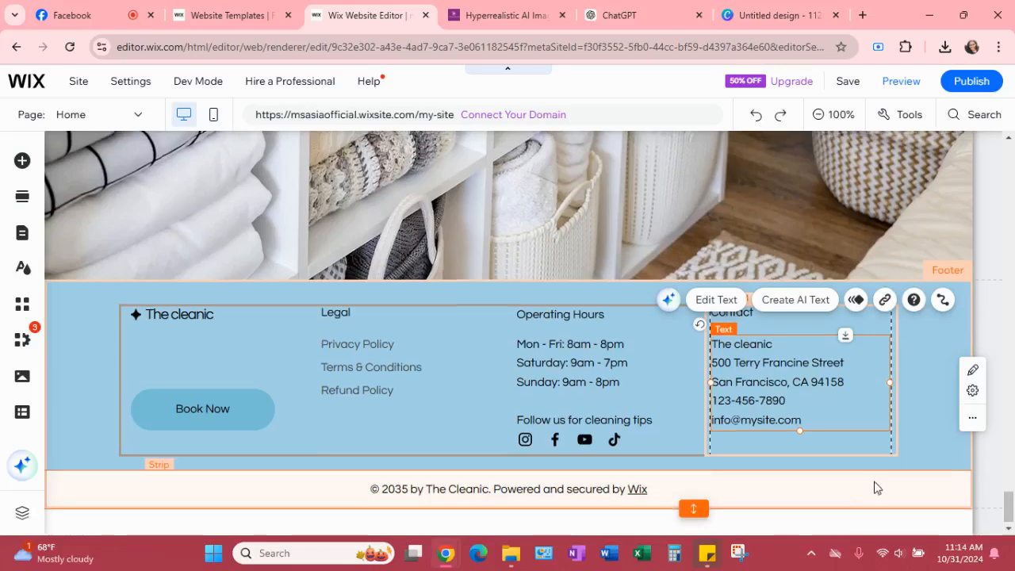
{"action": "scroll", "coordinate": [880, 449], "scroll_direction": "up", "scroll_amount": 10}
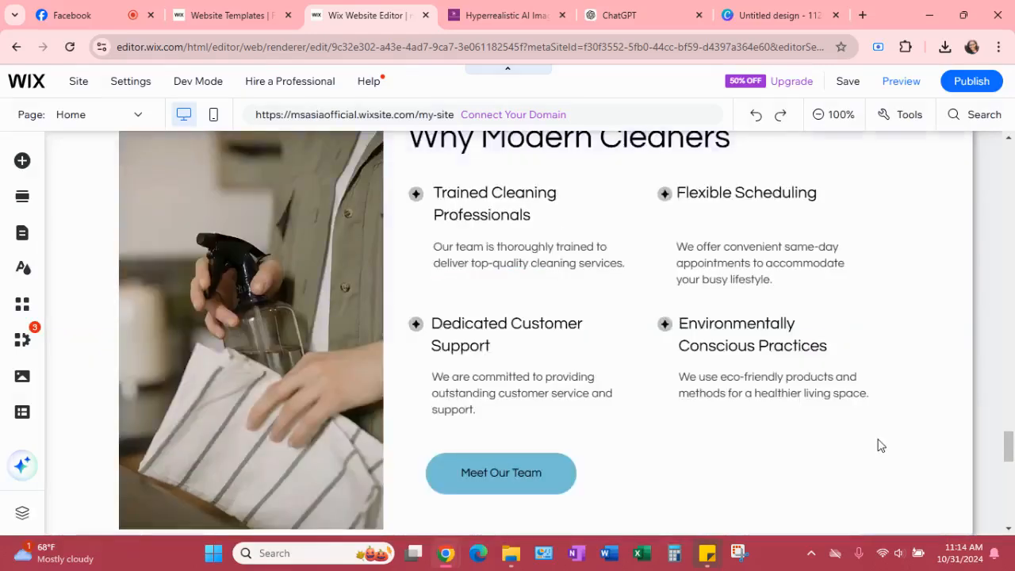
{"action": "scroll", "coordinate": [873, 442], "scroll_direction": "up", "scroll_amount": 5}
{"action": "scroll", "coordinate": [873, 442], "scroll_direction": "up", "scroll_amount": 5}
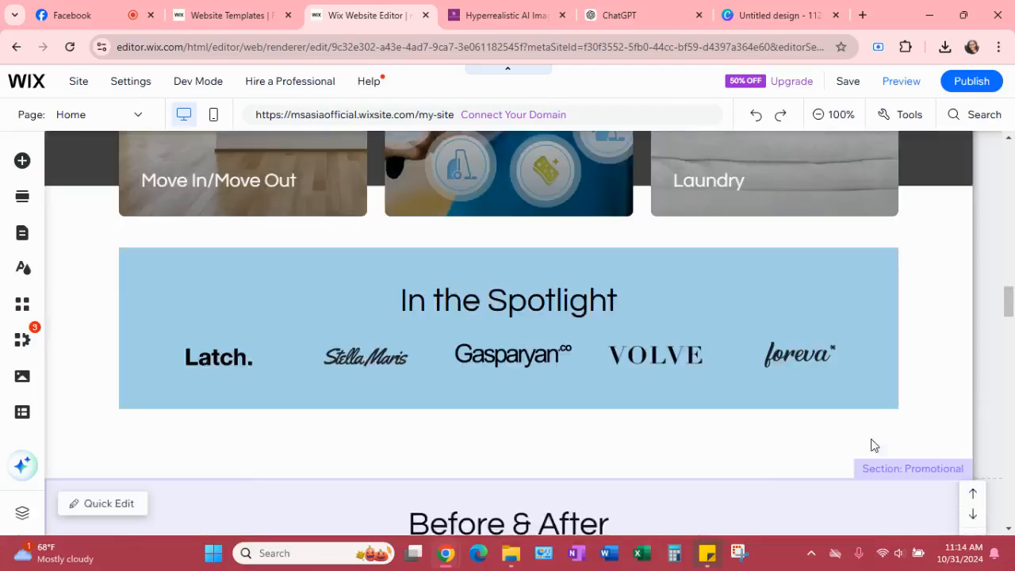
{"action": "scroll", "coordinate": [853, 448], "scroll_direction": "up", "scroll_amount": 5}
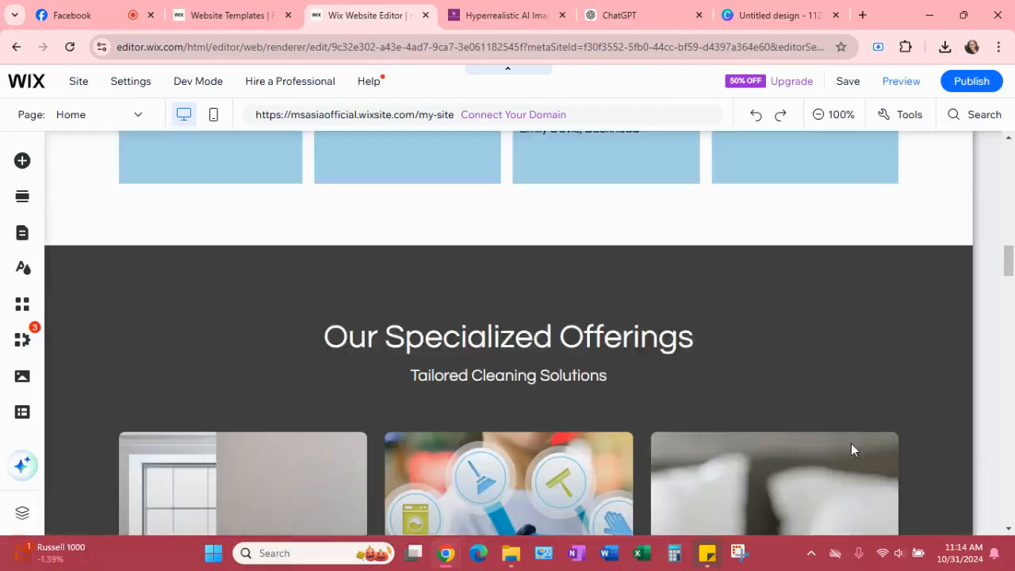
{"action": "scroll", "coordinate": [825, 452], "scroll_direction": "up", "scroll_amount": 10}
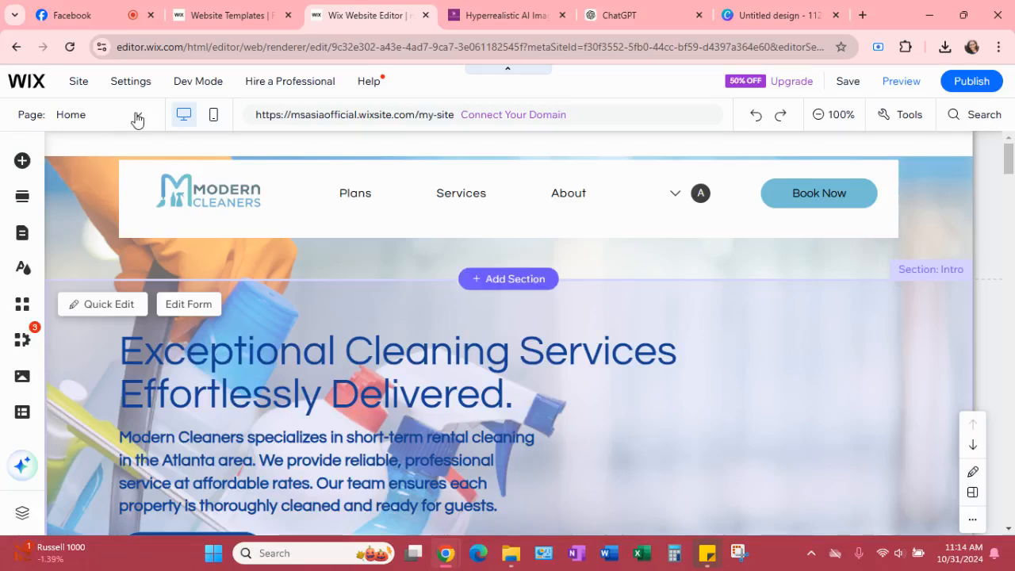
{"action": "left_click", "coordinate": [138, 116]}
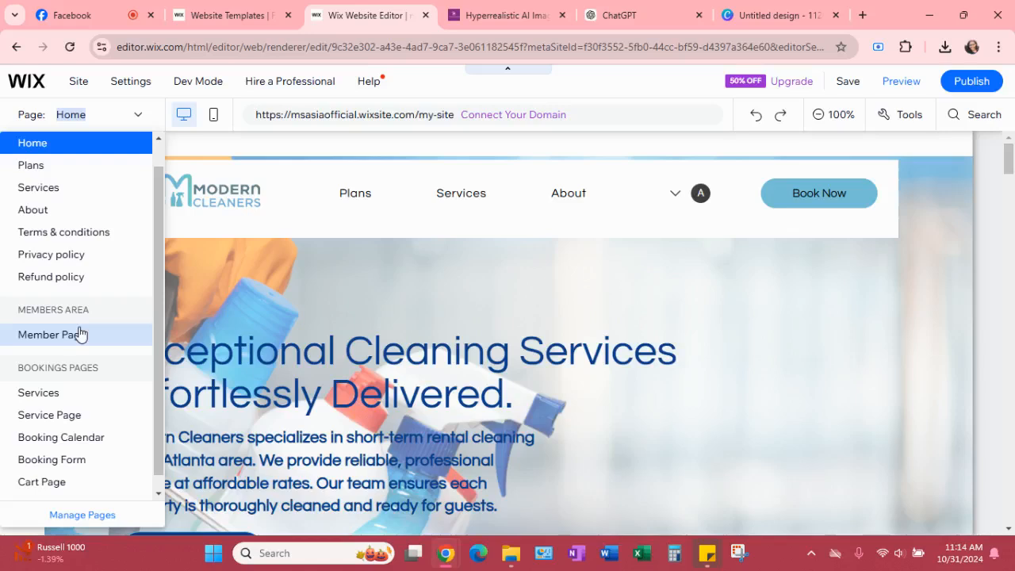
{"action": "scroll", "coordinate": [79, 334], "scroll_direction": "down", "scroll_amount": 1}
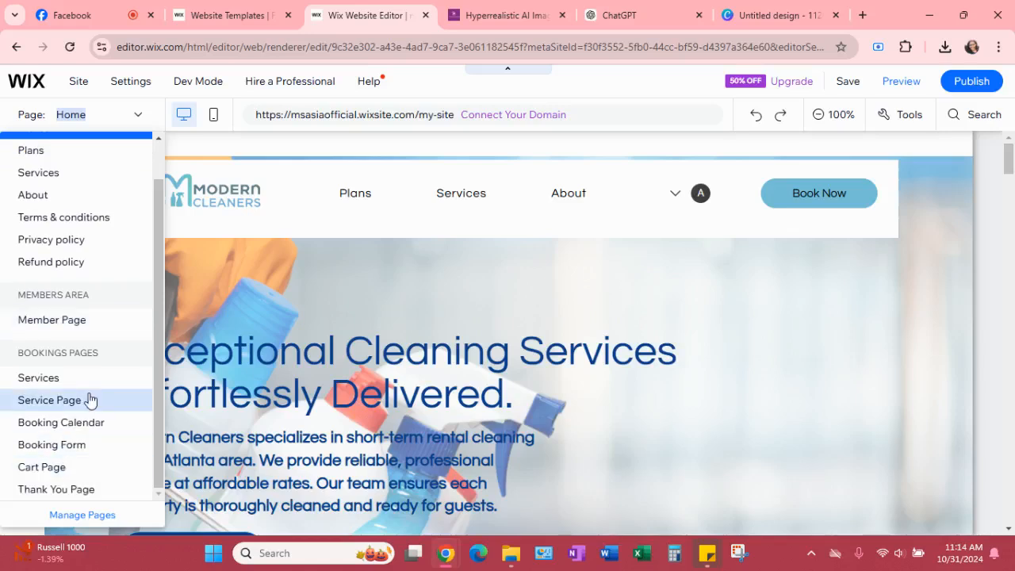
{"action": "scroll", "coordinate": [89, 400], "scroll_direction": "up", "scroll_amount": 3}
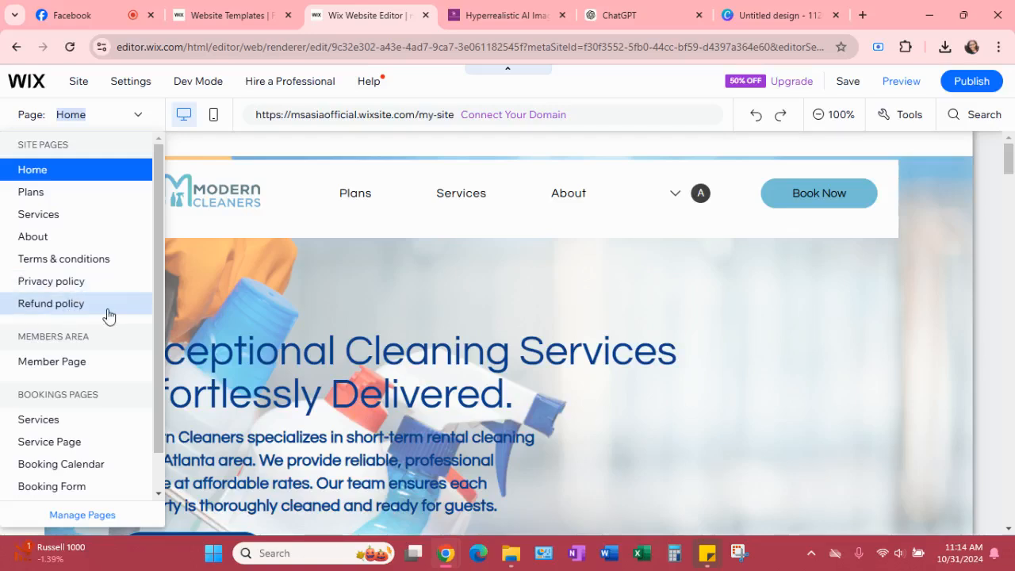
{"action": "left_click", "coordinate": [30, 193]}
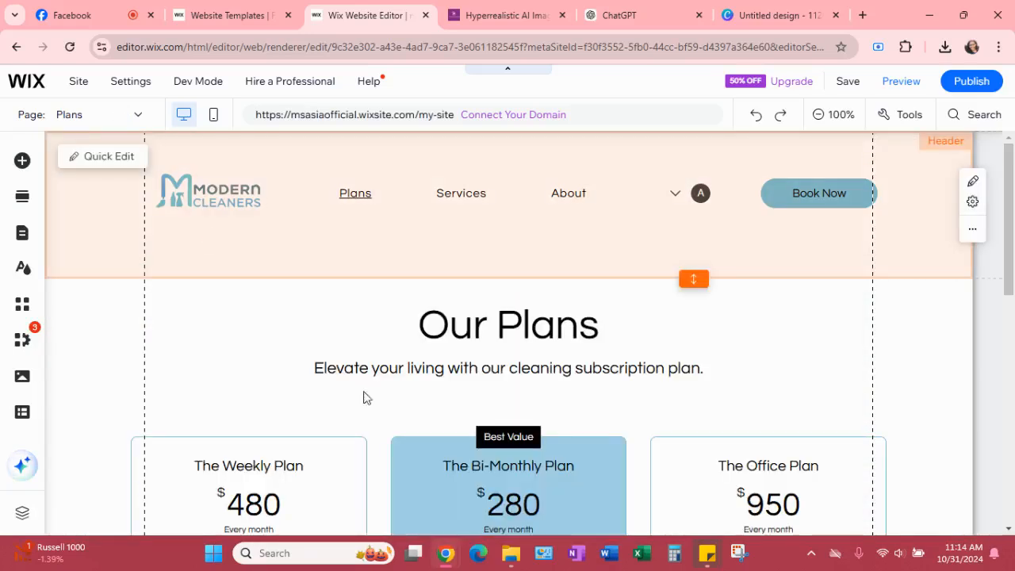
Examine the Weekly, Bi-Monthly and Office plan cards and their benefit lists on the Plans page
{"action": "scroll", "coordinate": [714, 325], "scroll_direction": "down", "scroll_amount": 2}
{"action": "scroll", "coordinate": [860, 302], "scroll_direction": "down", "scroll_amount": 2}
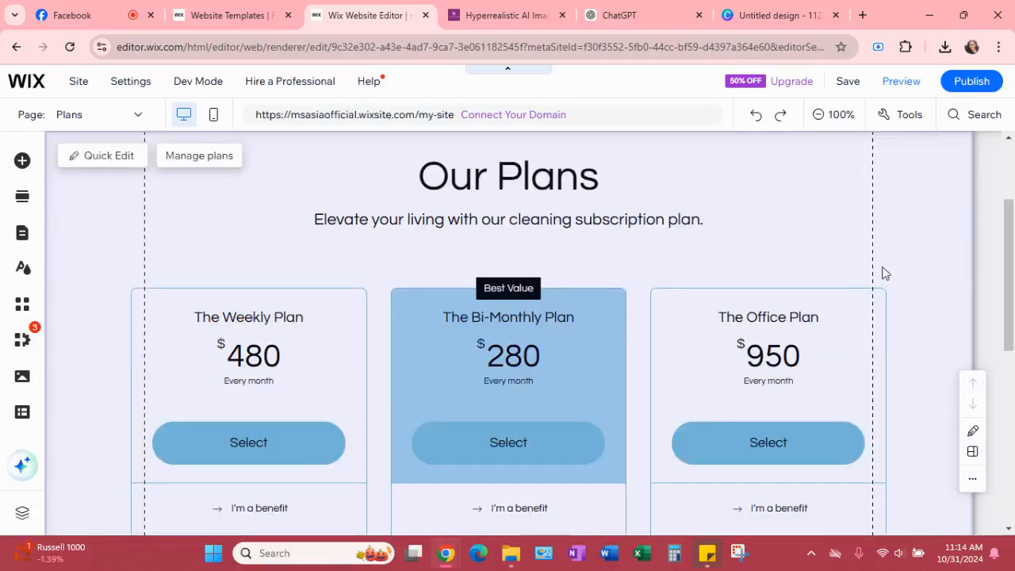
{"action": "scroll", "coordinate": [875, 263], "scroll_direction": "down", "scroll_amount": 2}
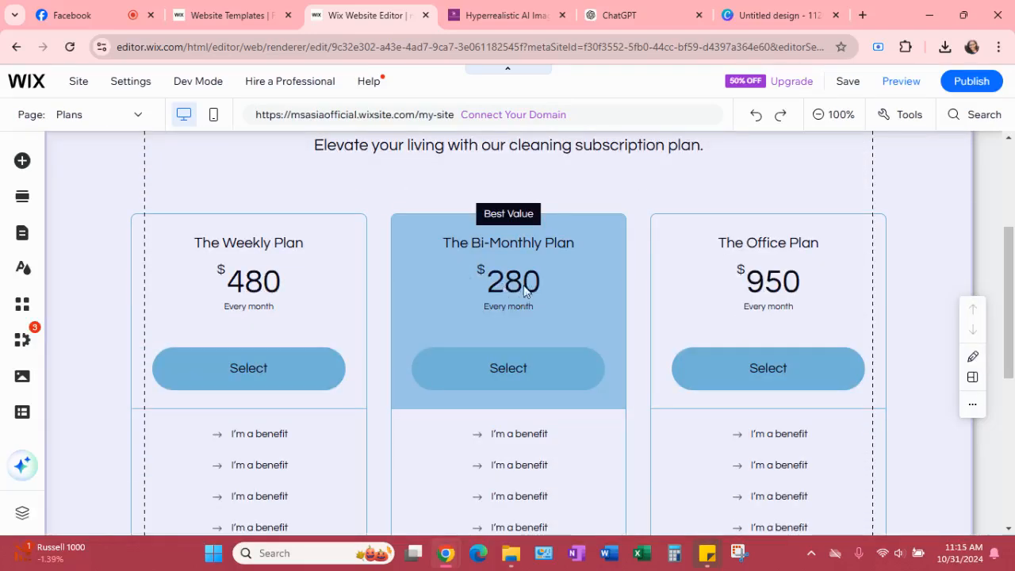
{"action": "scroll", "coordinate": [690, 291], "scroll_direction": "down", "scroll_amount": 4}
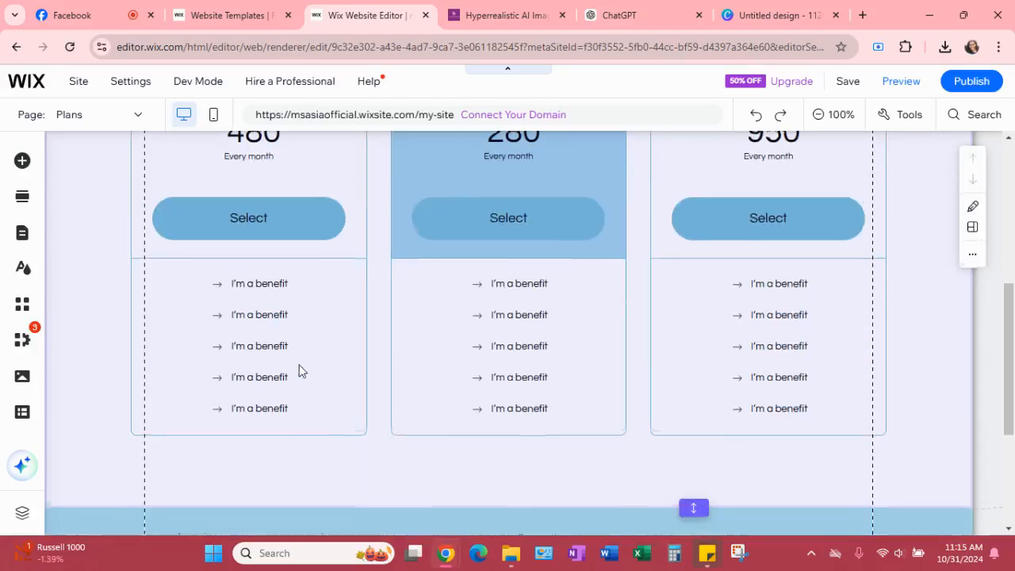
{"action": "scroll", "coordinate": [299, 365], "scroll_direction": "down", "scroll_amount": 6}
{"action": "scroll", "coordinate": [299, 365], "scroll_direction": "up", "scroll_amount": 12}
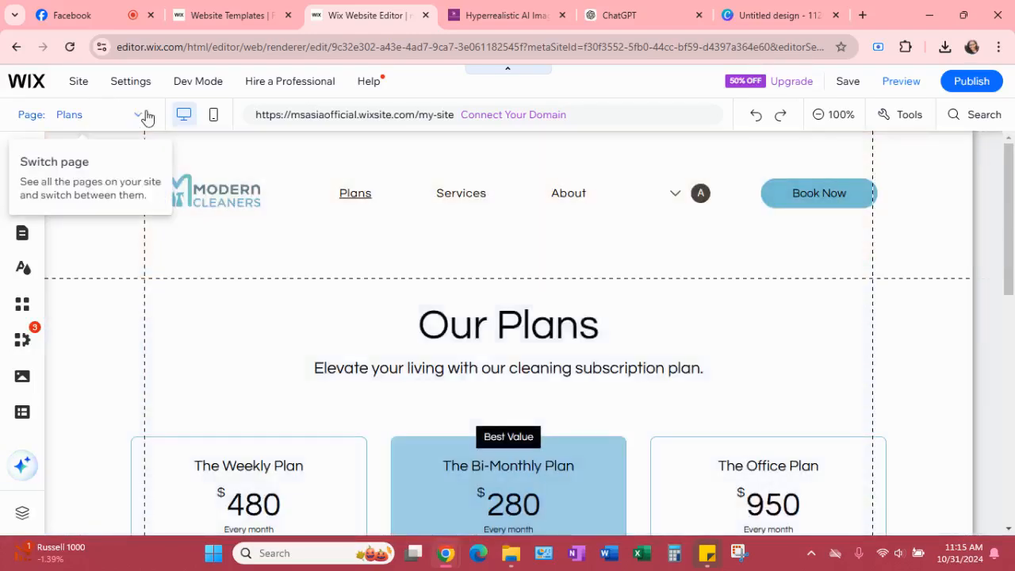
Switch to the Services page and examine its service listings, from Deep Cleaning to Office Cleaning
{"action": "left_click", "coordinate": [146, 116]}
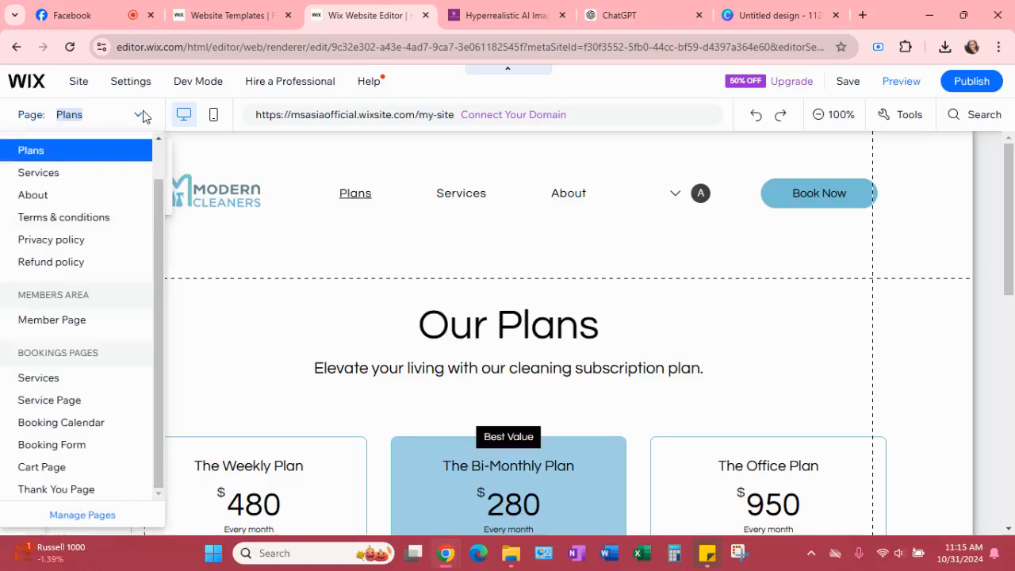
{"action": "scroll", "coordinate": [130, 192], "scroll_direction": "up", "scroll_amount": 1}
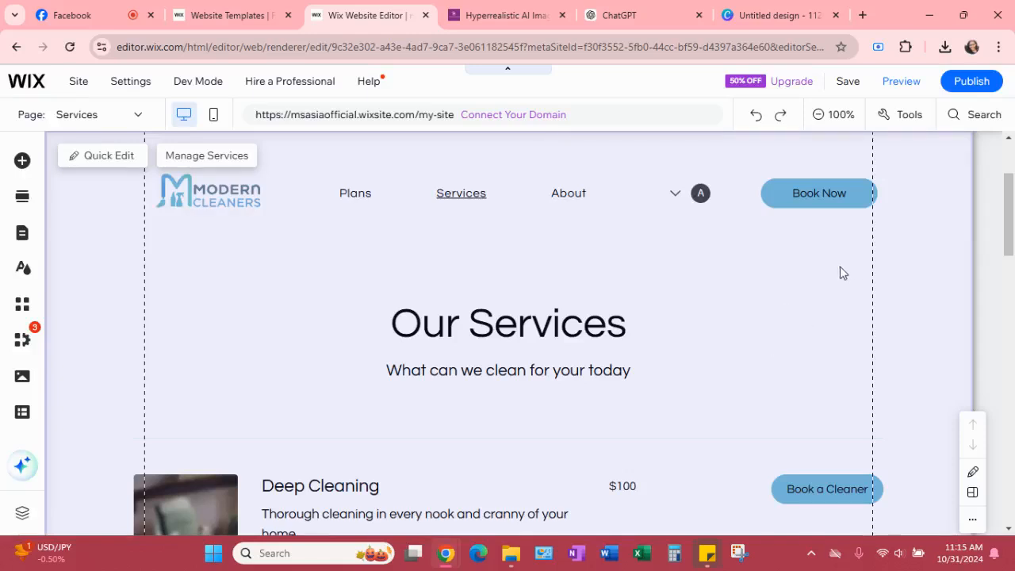
{"action": "scroll", "coordinate": [840, 266], "scroll_direction": "down", "scroll_amount": 5}
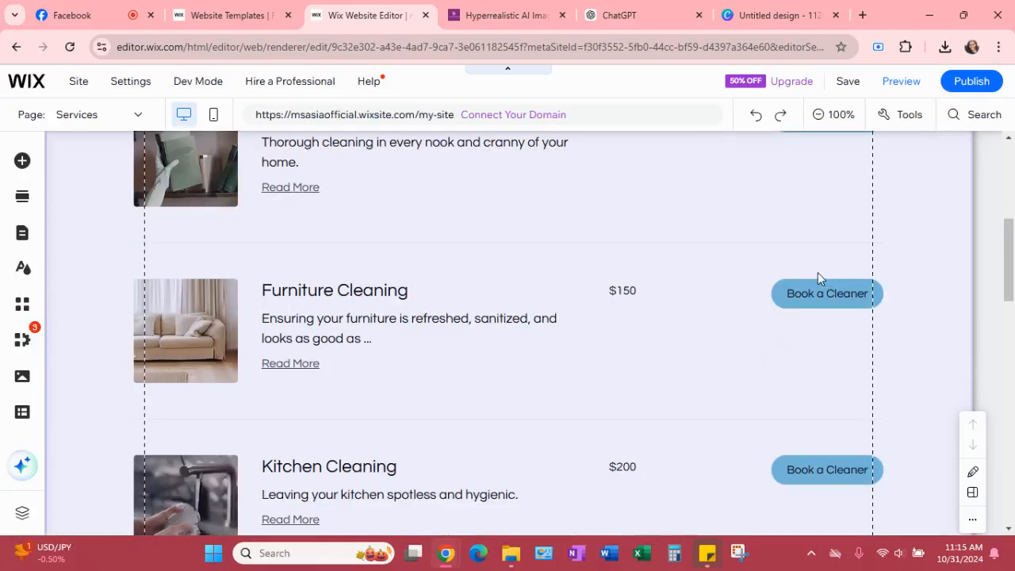
{"action": "scroll", "coordinate": [816, 271], "scroll_direction": "down", "scroll_amount": 1}
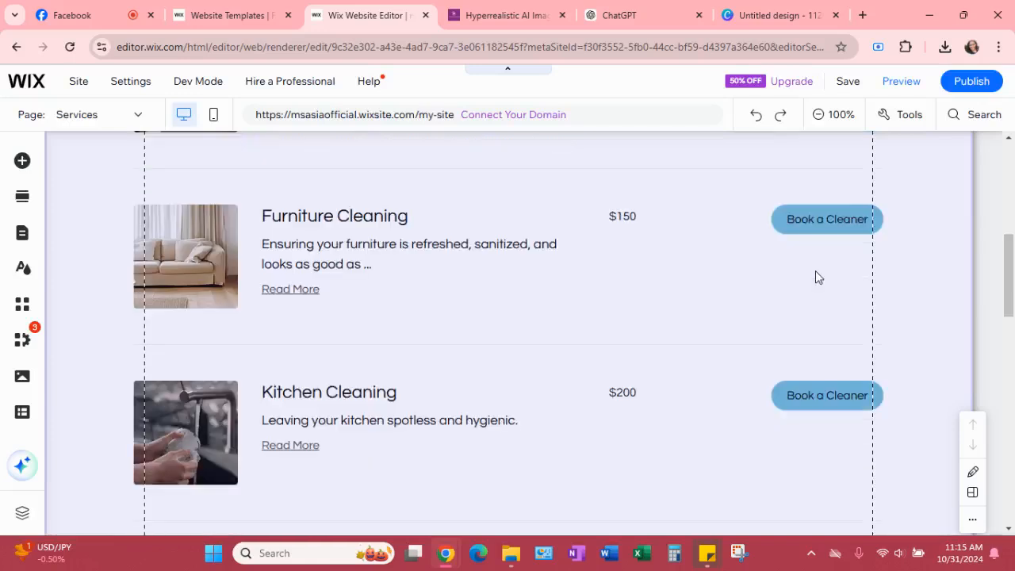
{"action": "scroll", "coordinate": [815, 270], "scroll_direction": "down", "scroll_amount": 1}
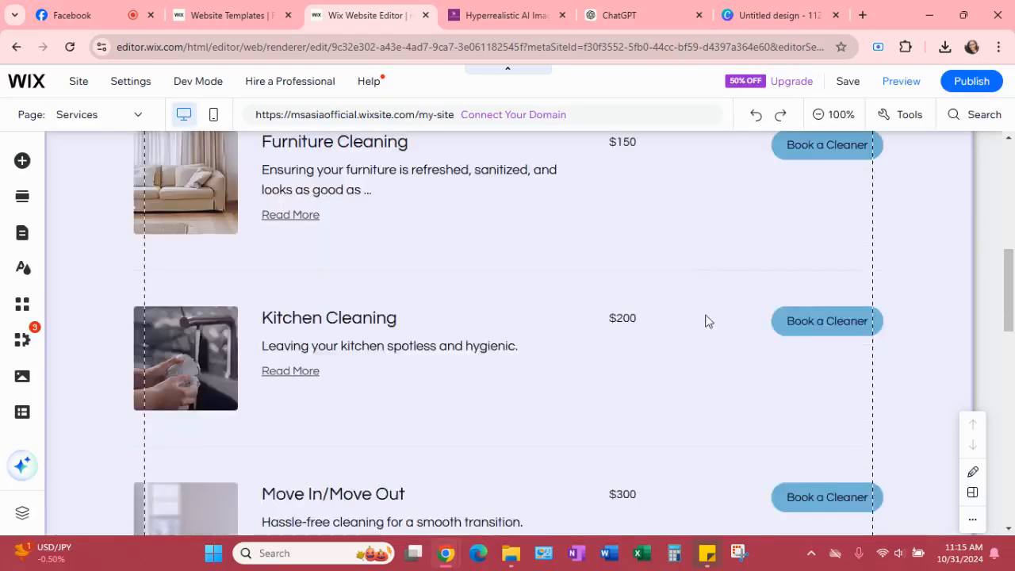
{"action": "scroll", "coordinate": [670, 305], "scroll_direction": "down", "scroll_amount": 3}
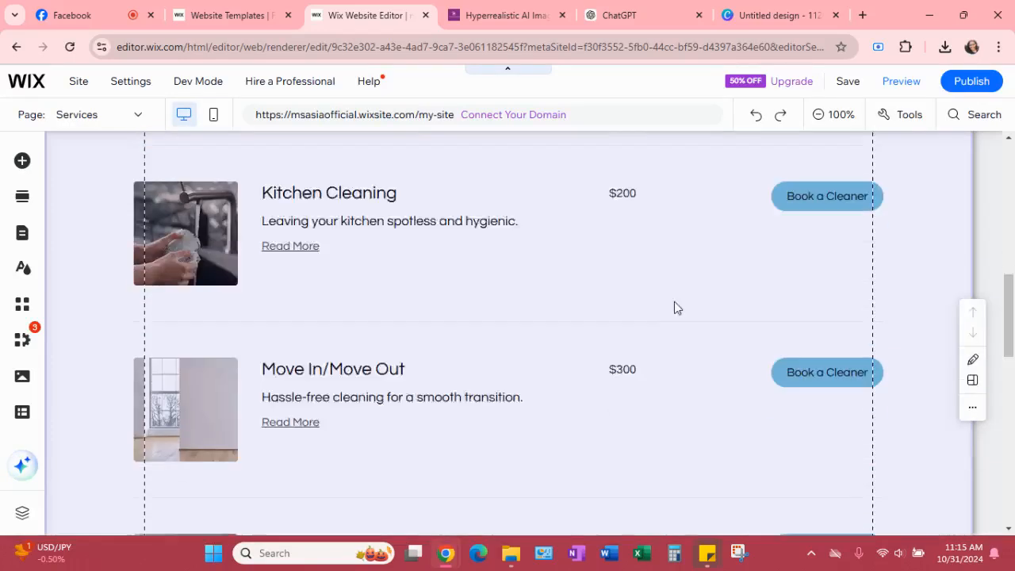
{"action": "scroll", "coordinate": [639, 313], "scroll_direction": "down", "scroll_amount": 7}
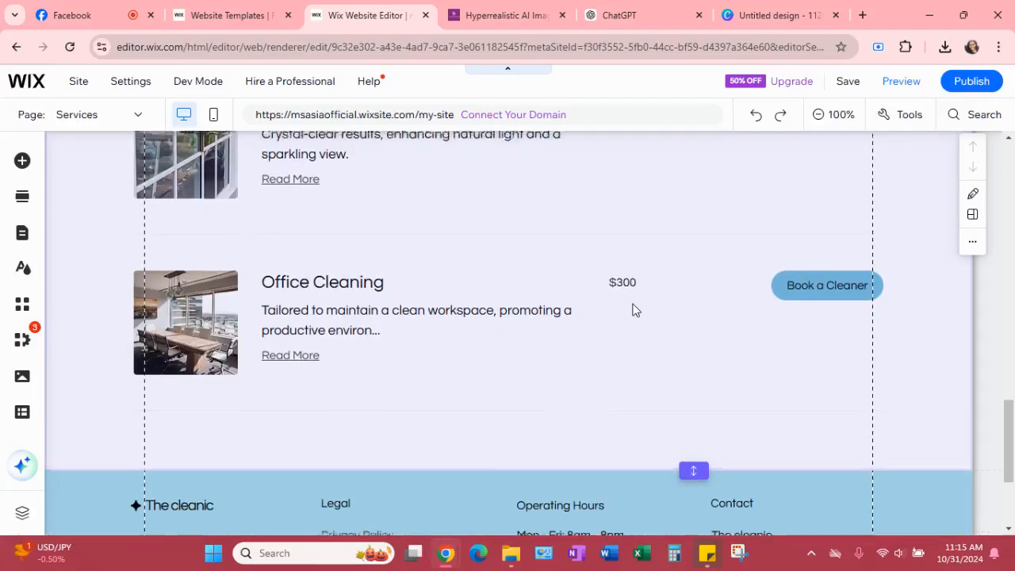
{"action": "scroll", "coordinate": [632, 309], "scroll_direction": "up", "scroll_amount": 10}
{"action": "scroll", "coordinate": [630, 310], "scroll_direction": "up", "scroll_amount": 2}
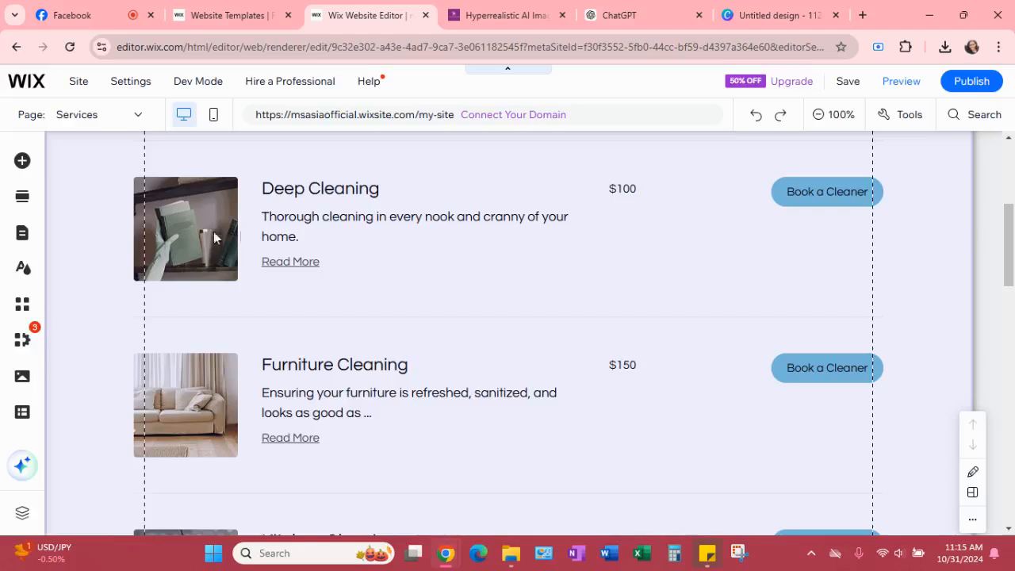
{"action": "scroll", "coordinate": [525, 246], "scroll_direction": "up", "scroll_amount": 3}
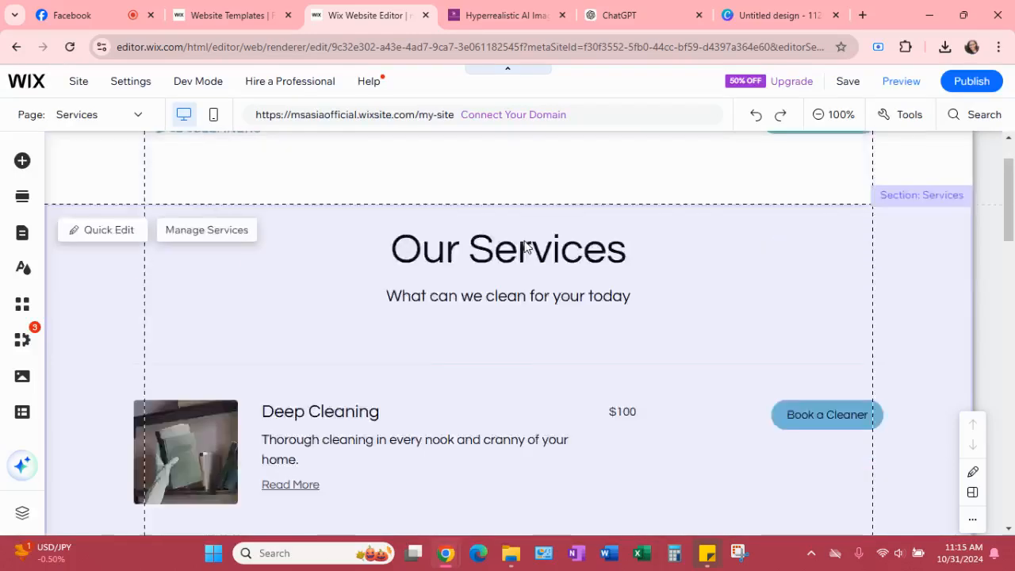
{"action": "scroll", "coordinate": [525, 246], "scroll_direction": "up", "scroll_amount": 1}
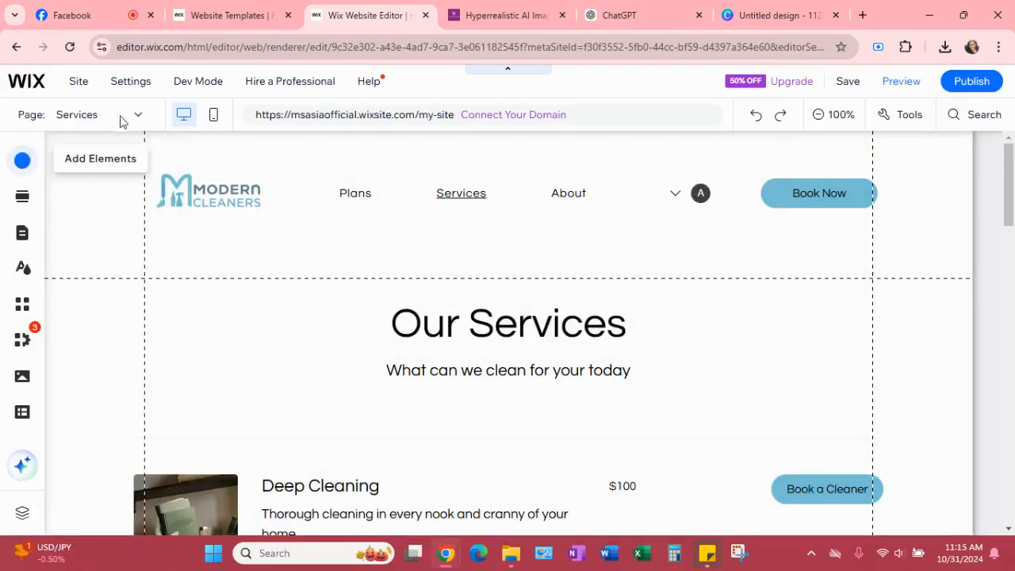
Switch to the About page and examine its introduction, Meet Our Team cards and Frequently asked questions section
{"action": "left_click", "coordinate": [135, 119]}
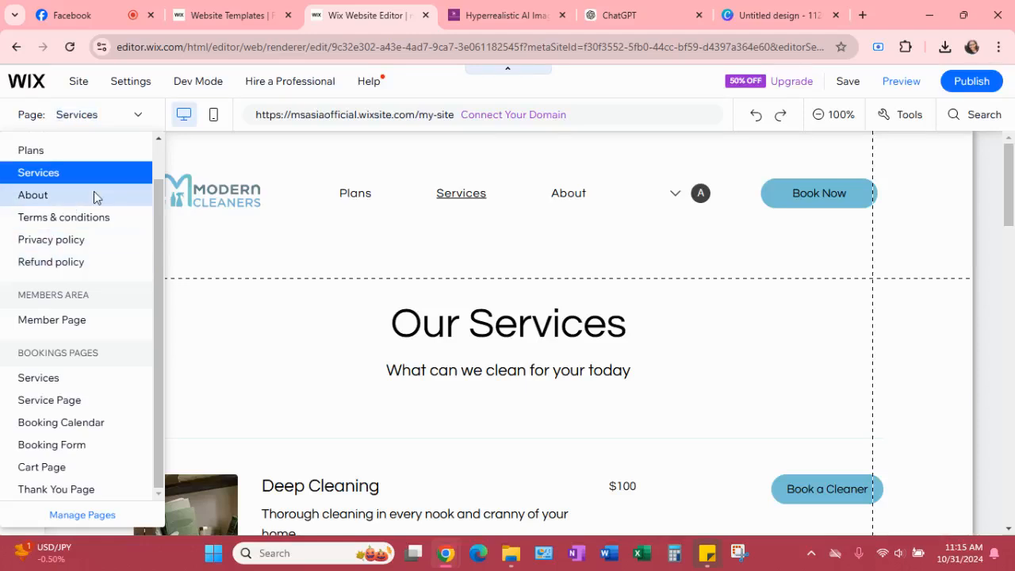
{"action": "left_click", "coordinate": [94, 197]}
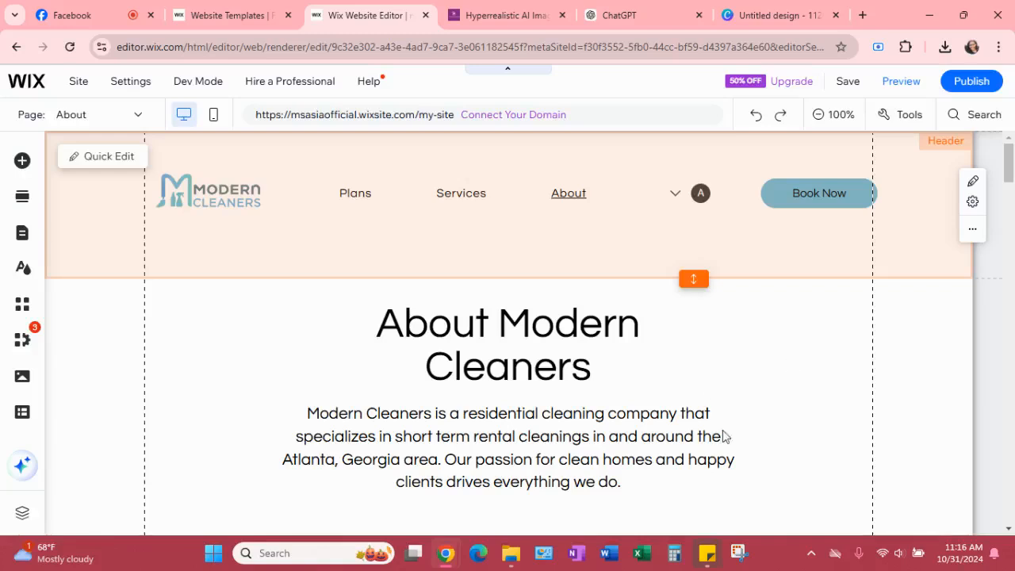
{"action": "left_click", "coordinate": [846, 360]}
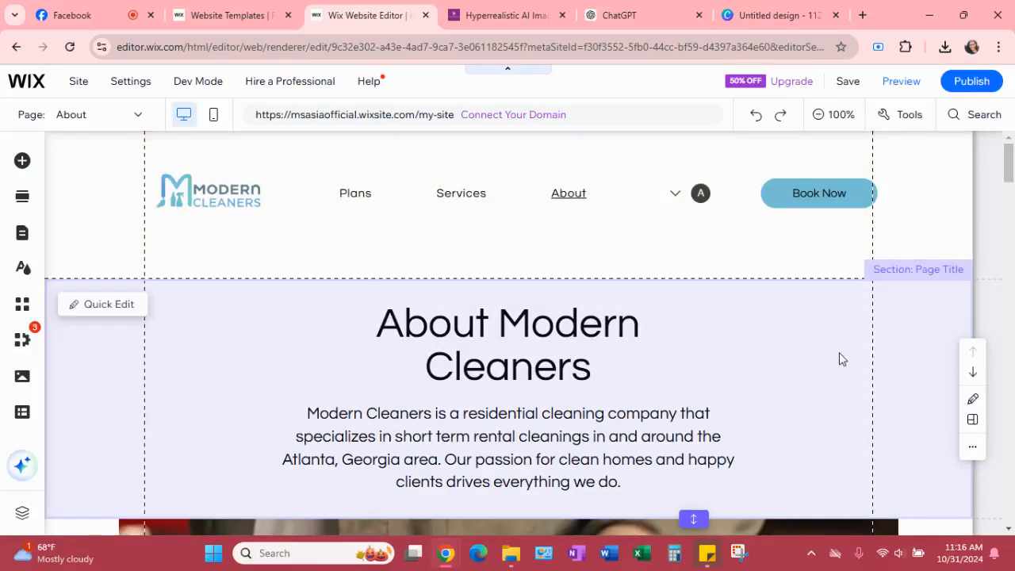
{"action": "scroll", "coordinate": [841, 357], "scroll_direction": "down", "scroll_amount": 2}
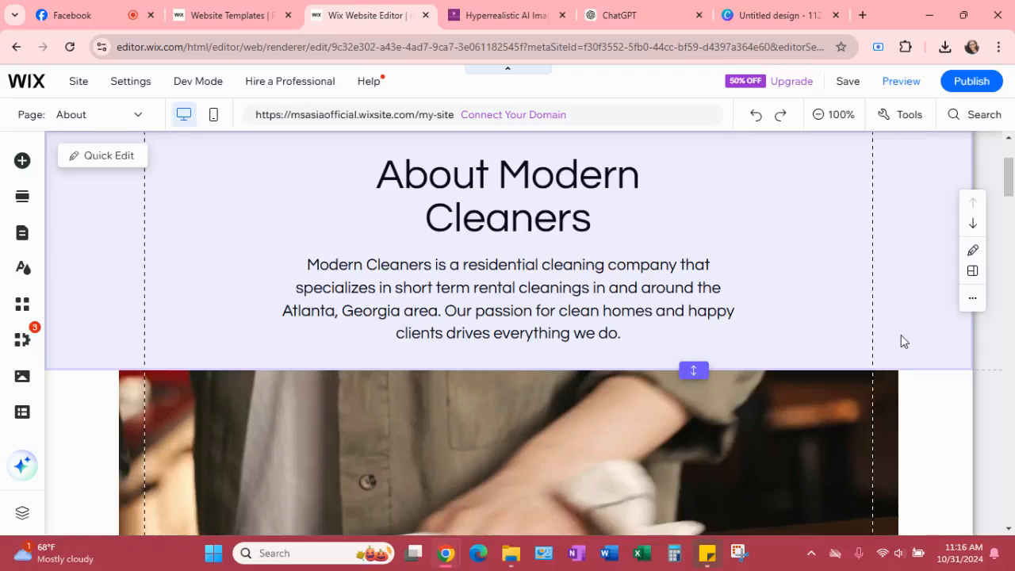
{"action": "scroll", "coordinate": [901, 342], "scroll_direction": "down", "scroll_amount": 4}
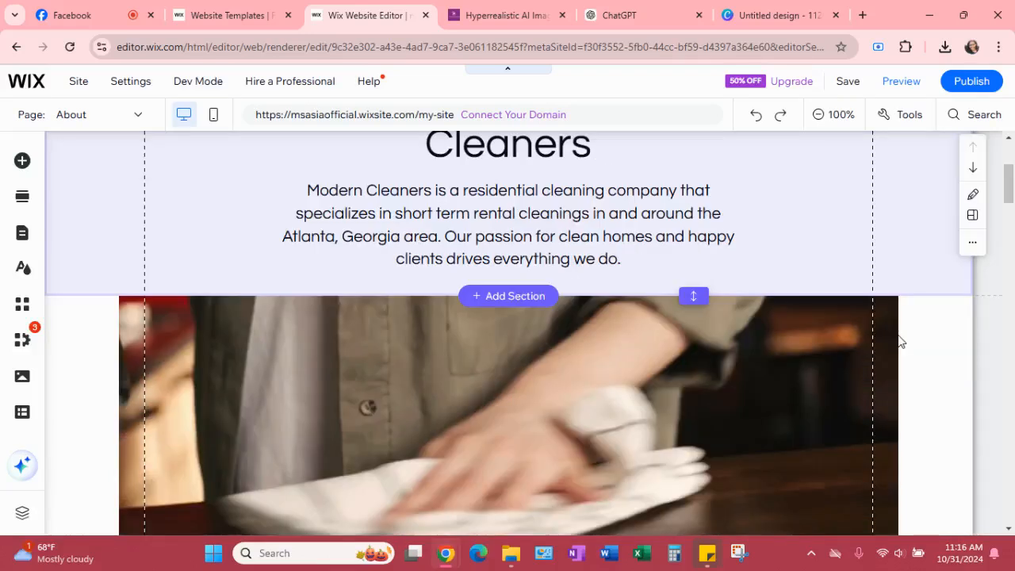
{"action": "scroll", "coordinate": [901, 341], "scroll_direction": "down", "scroll_amount": 5}
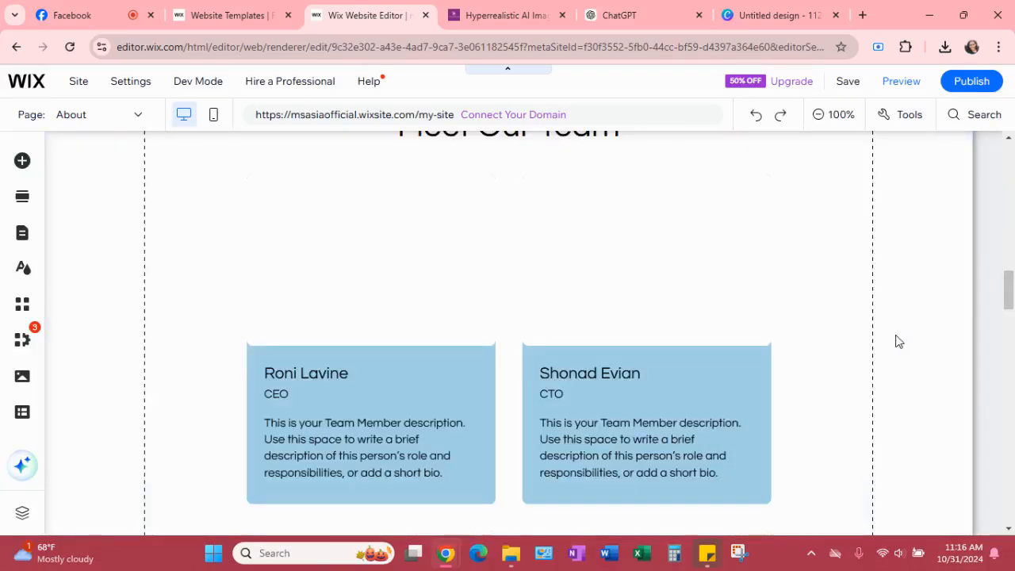
{"action": "scroll", "coordinate": [899, 341], "scroll_direction": "down", "scroll_amount": 7}
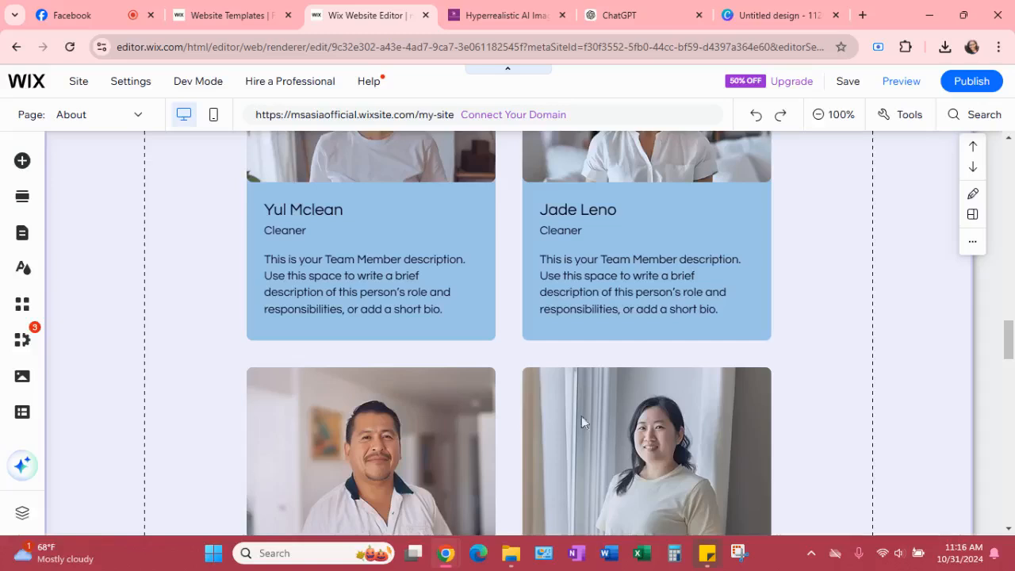
{"action": "scroll", "coordinate": [731, 364], "scroll_direction": "down", "scroll_amount": 12}
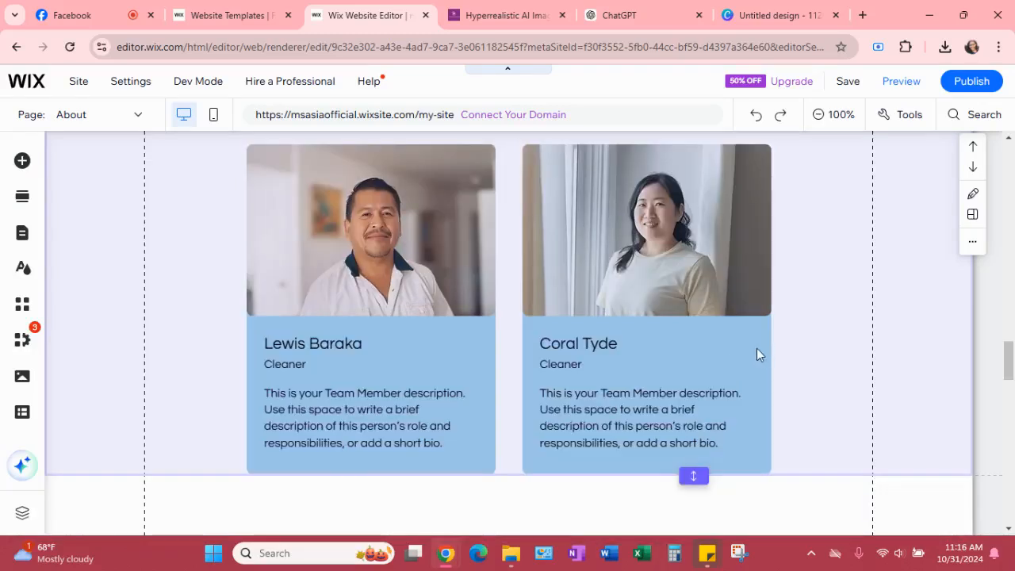
{"action": "scroll", "coordinate": [745, 350], "scroll_direction": "up", "scroll_amount": 4}
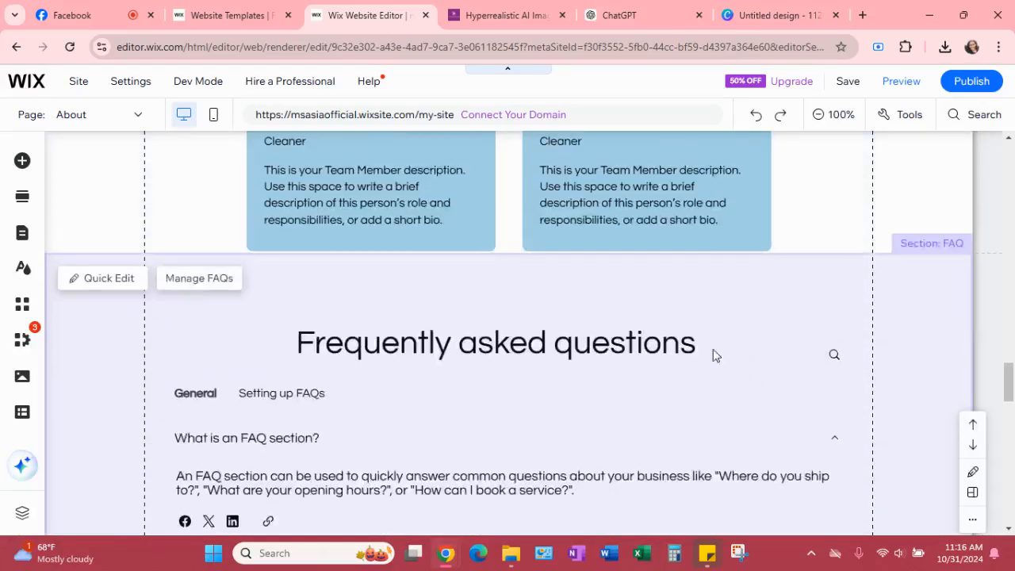
{"action": "scroll", "coordinate": [431, 419], "scroll_direction": "up", "scroll_amount": 8}
{"action": "scroll", "coordinate": [431, 419], "scroll_direction": "up", "scroll_amount": 15}
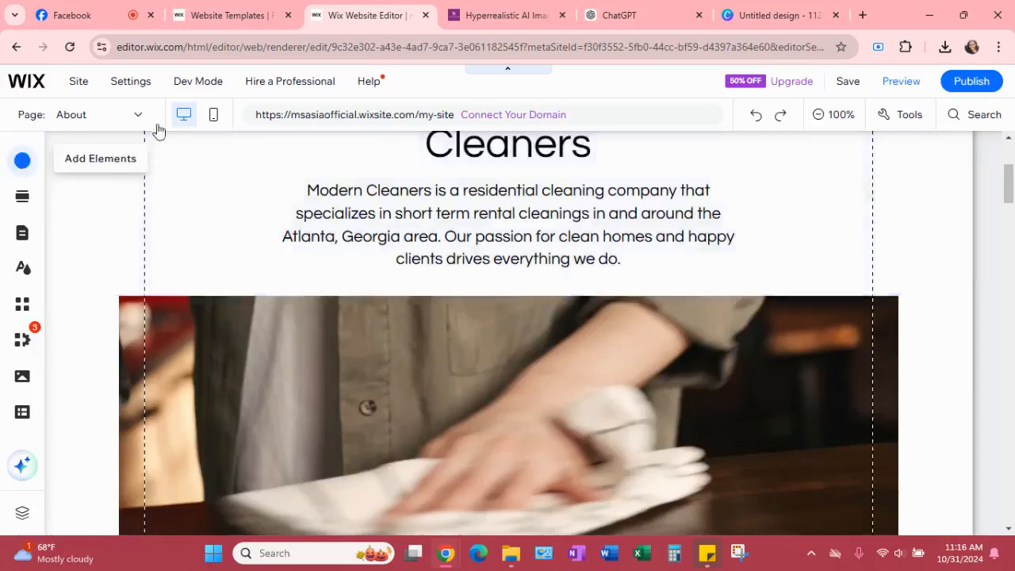
{"action": "scroll", "coordinate": [154, 150], "scroll_direction": "up", "scroll_amount": 3}
Switch to the Privacy policy page and read its legal disclaimer, basics and what-to-include sections
{"action": "left_click", "coordinate": [138, 117]}
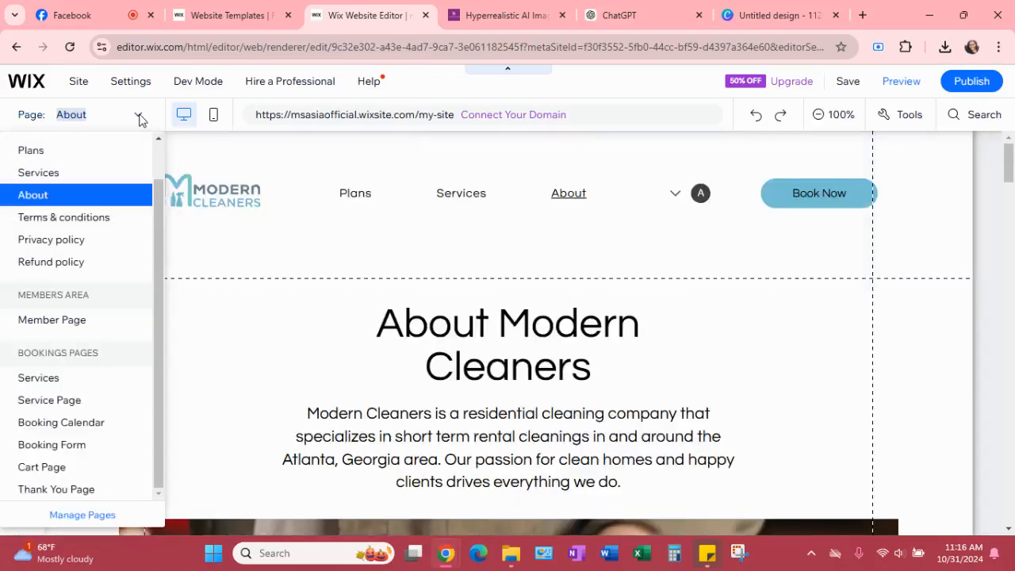
{"action": "left_click", "coordinate": [70, 240]}
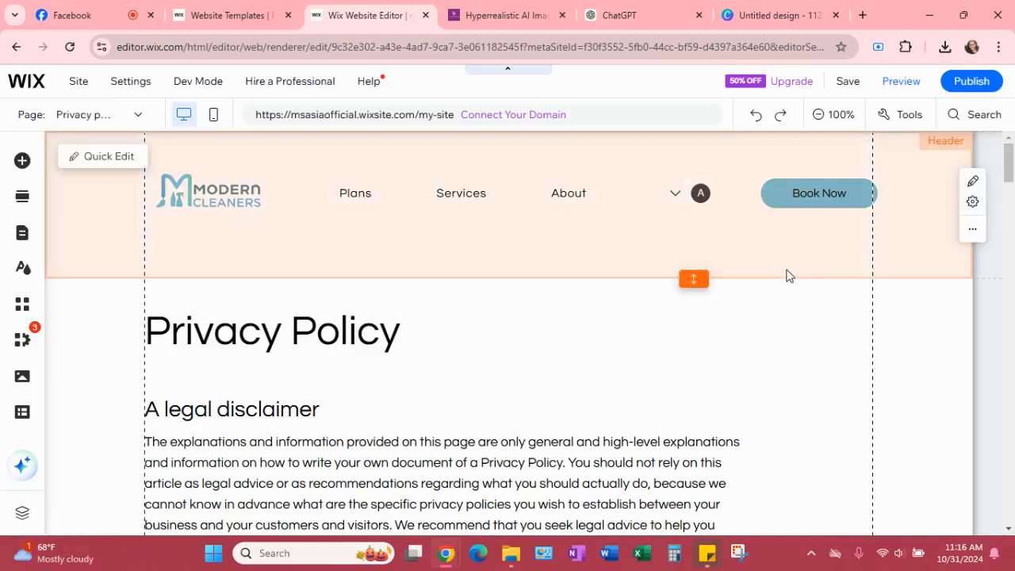
{"action": "scroll", "coordinate": [762, 357], "scroll_direction": "down", "scroll_amount": 3}
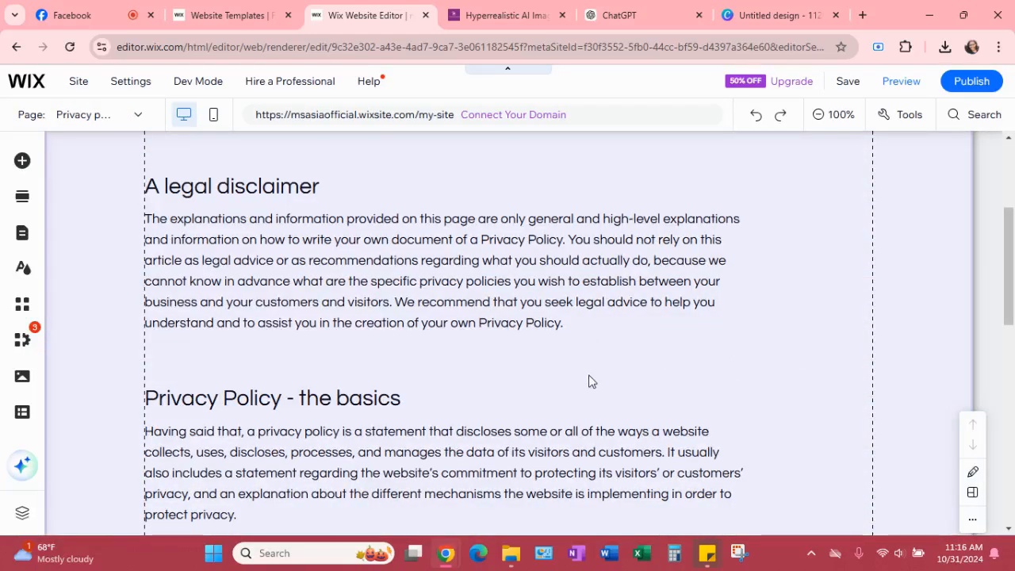
{"action": "scroll", "coordinate": [555, 337], "scroll_direction": "down", "scroll_amount": 1}
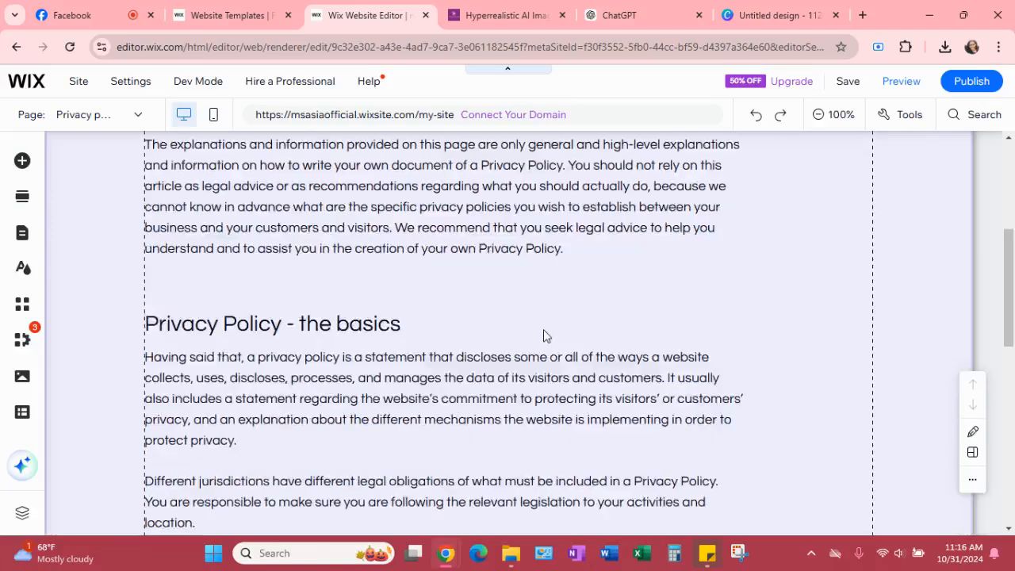
{"action": "scroll", "coordinate": [544, 332], "scroll_direction": "down", "scroll_amount": 2}
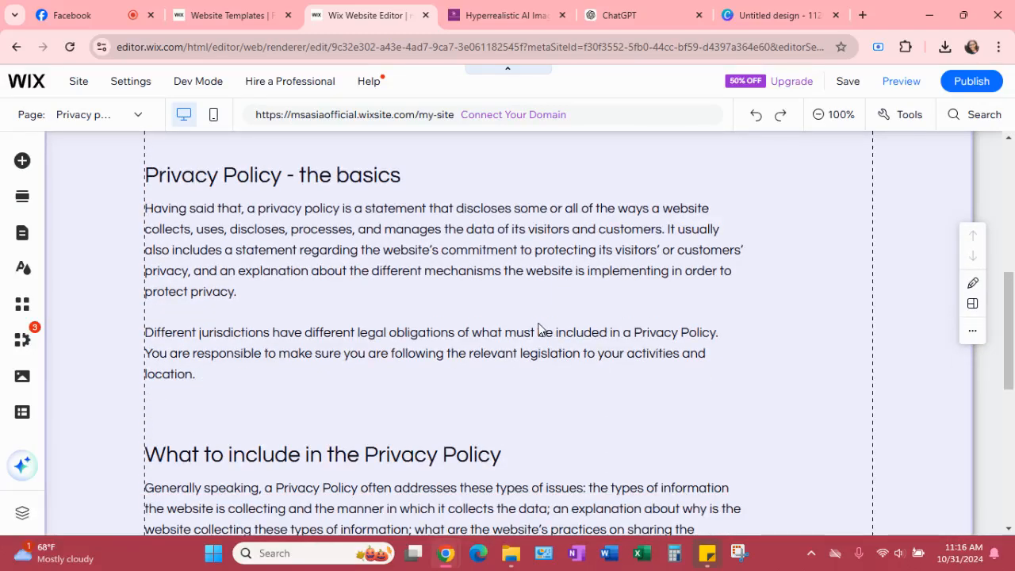
{"action": "scroll", "coordinate": [539, 329], "scroll_direction": "down", "scroll_amount": 2}
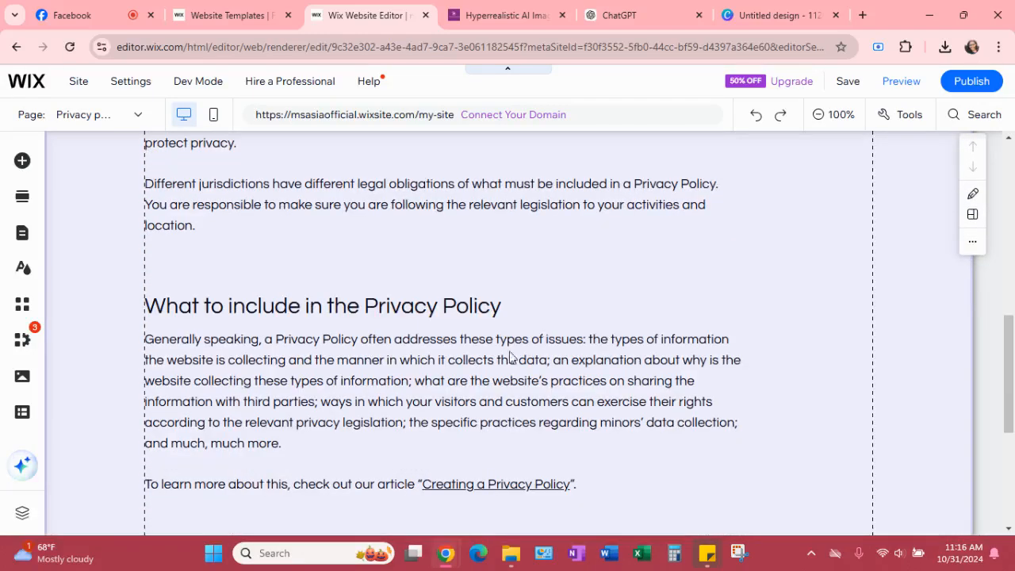
{"action": "scroll", "coordinate": [525, 338], "scroll_direction": "down", "scroll_amount": 2}
{"action": "scroll", "coordinate": [520, 335], "scroll_direction": "up", "scroll_amount": 8}
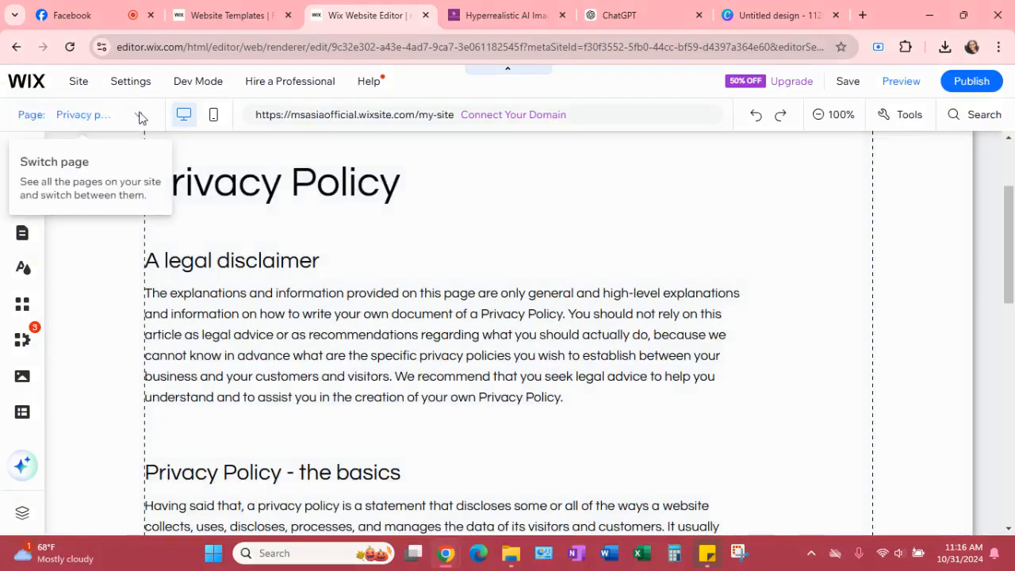
Switch to the Terms & conditions page and read its text from the Legal Disclaimer down to the footer
{"action": "left_click", "coordinate": [139, 116]}
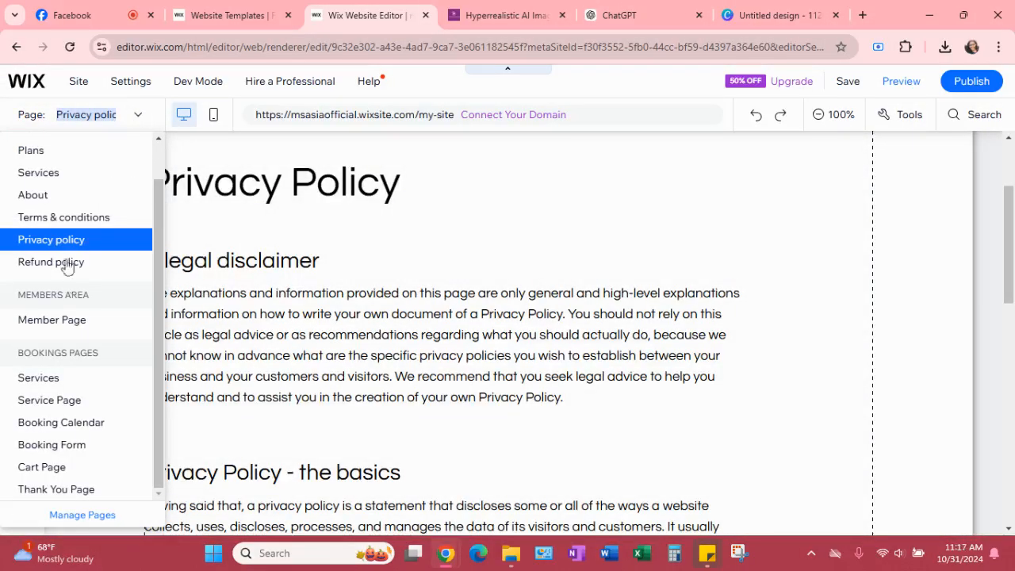
{"action": "left_click", "coordinate": [69, 218]}
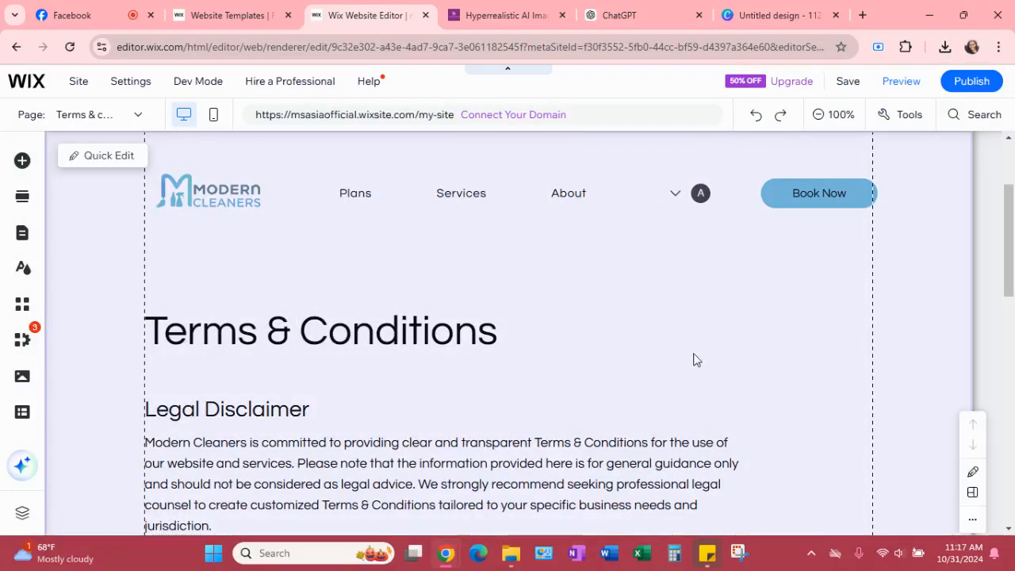
{"action": "scroll", "coordinate": [695, 358], "scroll_direction": "down", "scroll_amount": 5}
{"action": "scroll", "coordinate": [691, 359], "scroll_direction": "down", "scroll_amount": 2}
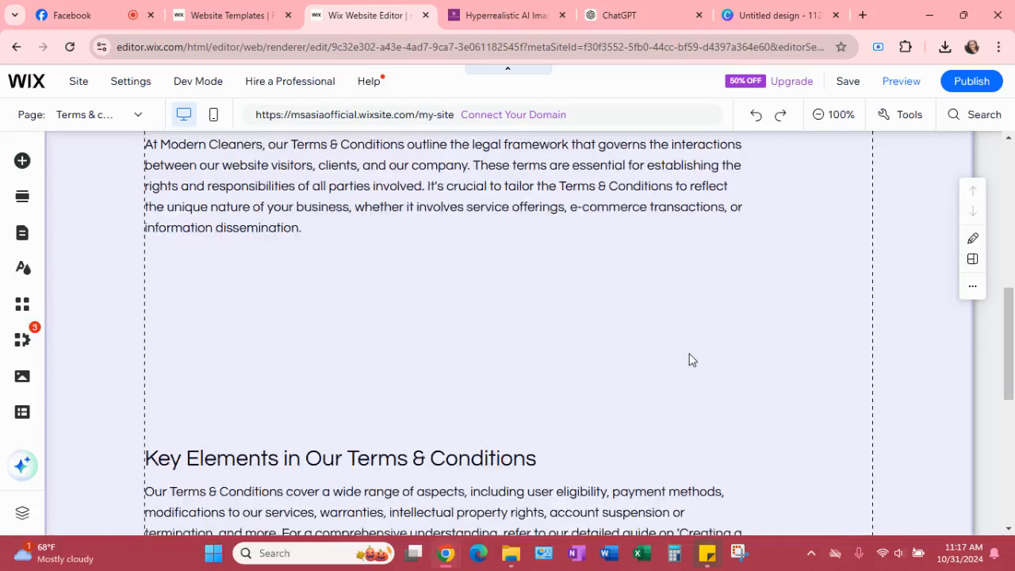
{"action": "scroll", "coordinate": [678, 373], "scroll_direction": "down", "scroll_amount": 3}
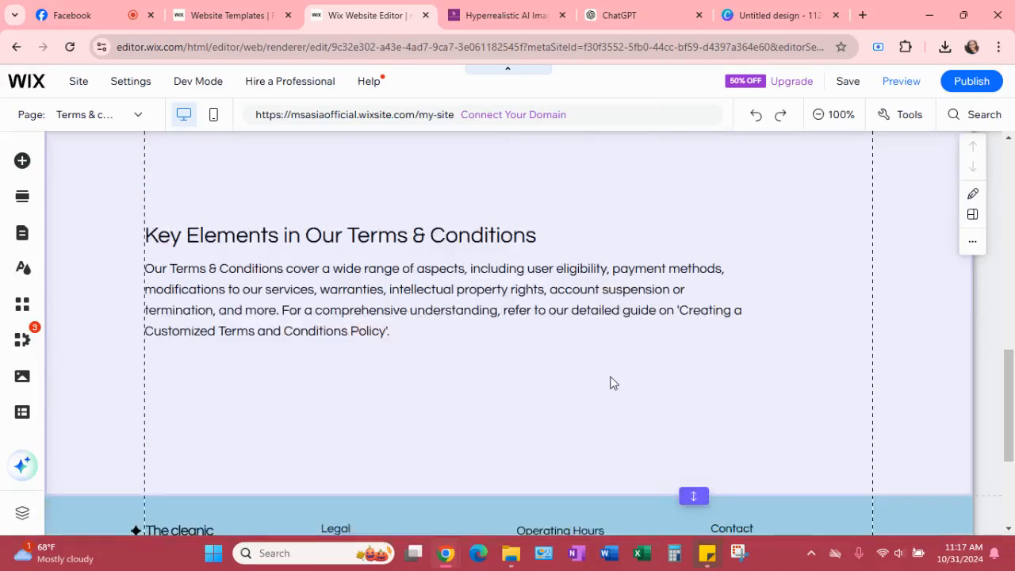
{"action": "scroll", "coordinate": [610, 383], "scroll_direction": "down", "scroll_amount": 2}
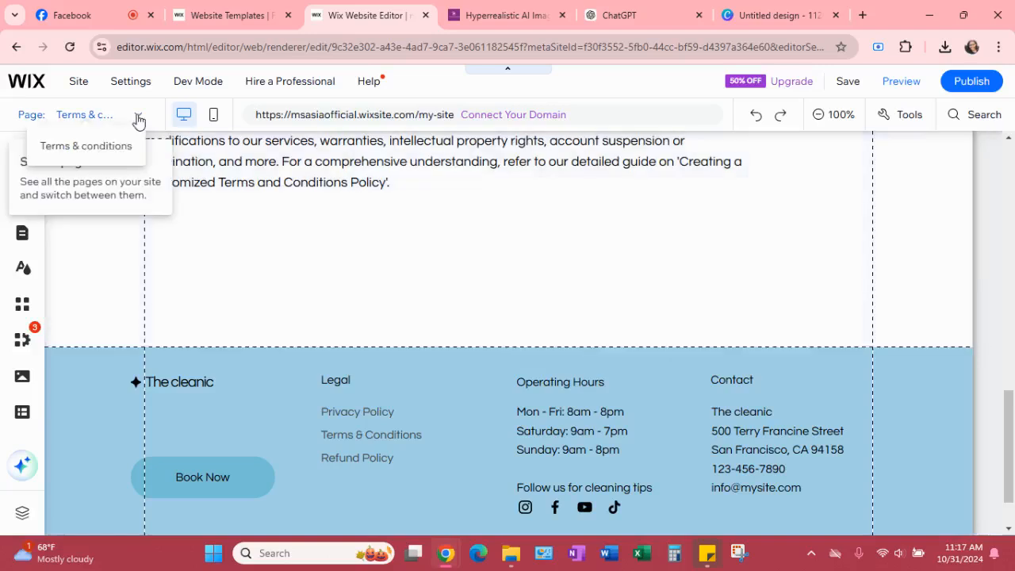
Switch to the Refund policy page and read its legal disclaimer, basics and what-to-include sections
{"action": "left_click", "coordinate": [139, 119]}
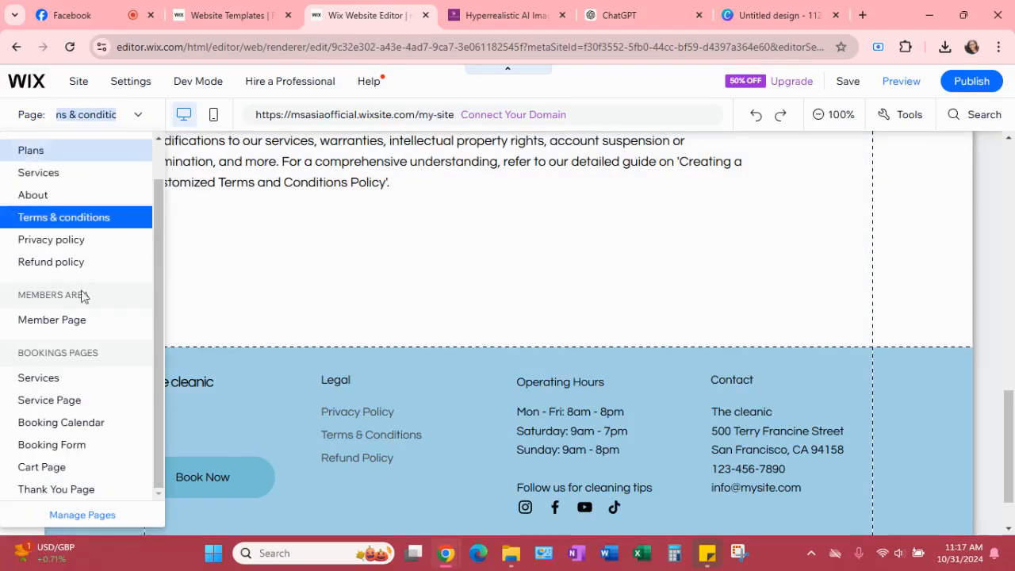
{"action": "left_click", "coordinate": [86, 239]}
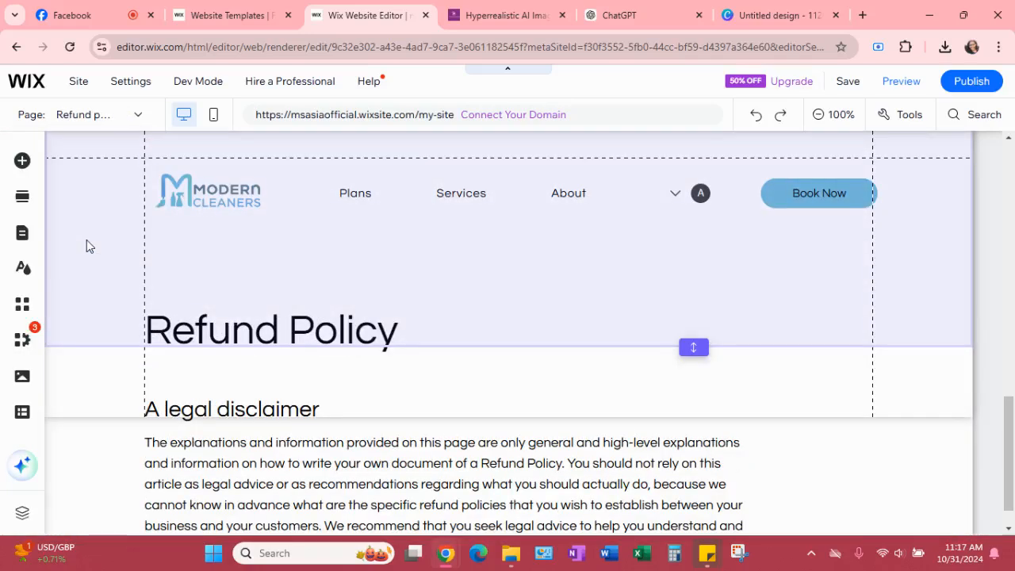
{"action": "scroll", "coordinate": [119, 262], "scroll_direction": "down", "scroll_amount": 15}
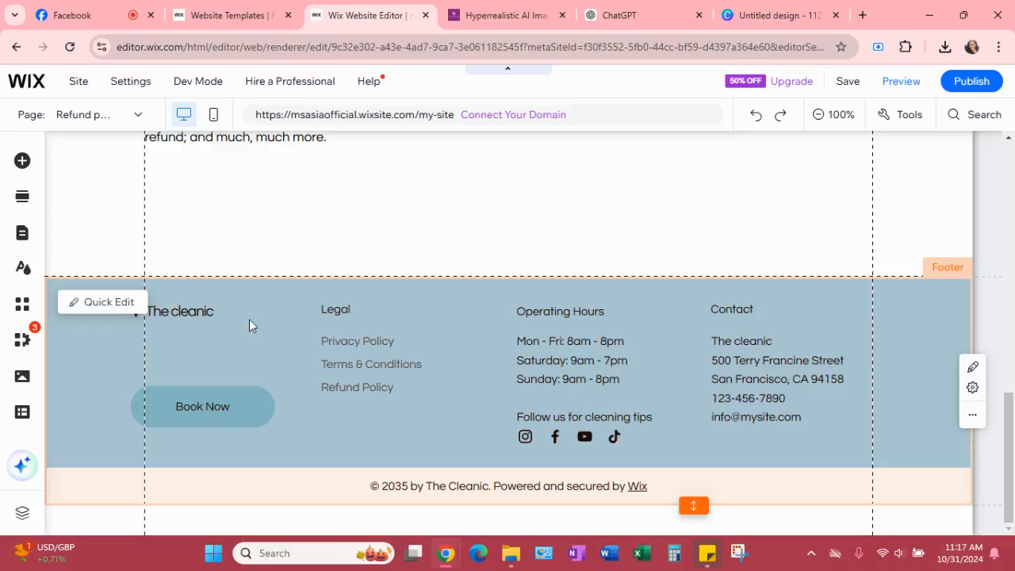
{"action": "scroll", "coordinate": [248, 320], "scroll_direction": "up", "scroll_amount": 8}
{"action": "scroll", "coordinate": [252, 309], "scroll_direction": "up", "scroll_amount": 5}
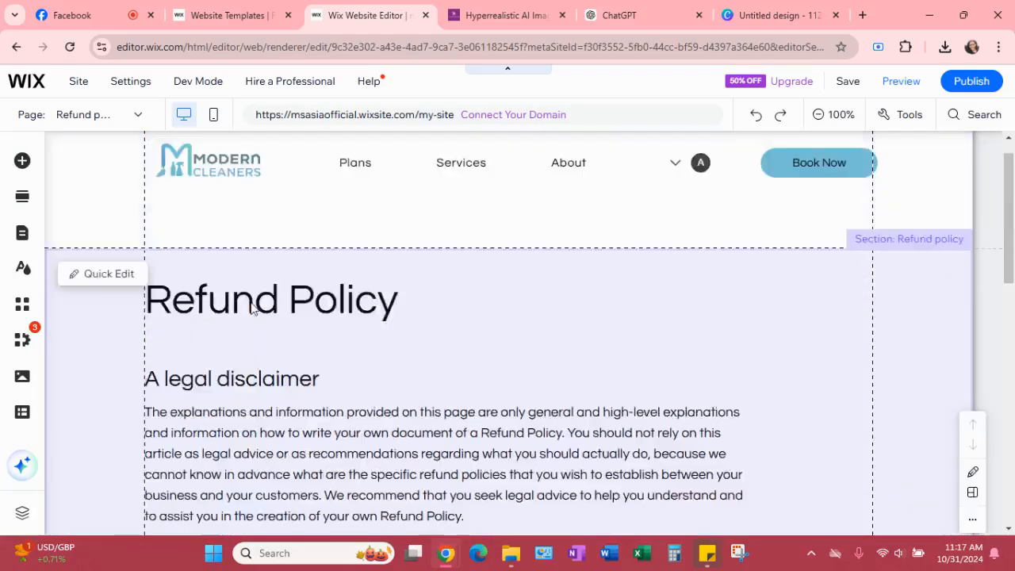
{"action": "scroll", "coordinate": [577, 352], "scroll_direction": "down", "scroll_amount": 2}
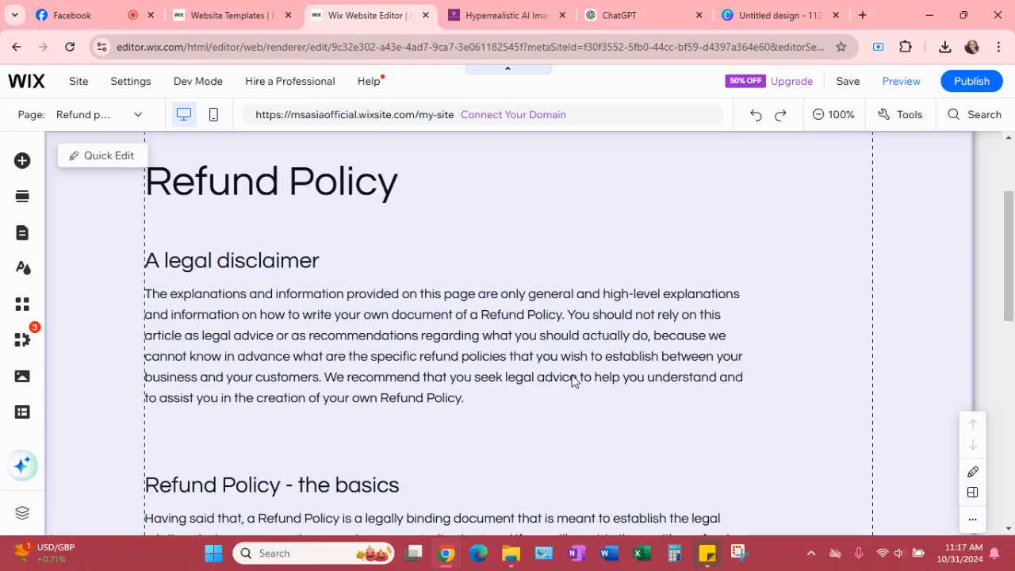
{"action": "scroll", "coordinate": [571, 373], "scroll_direction": "down", "scroll_amount": 2}
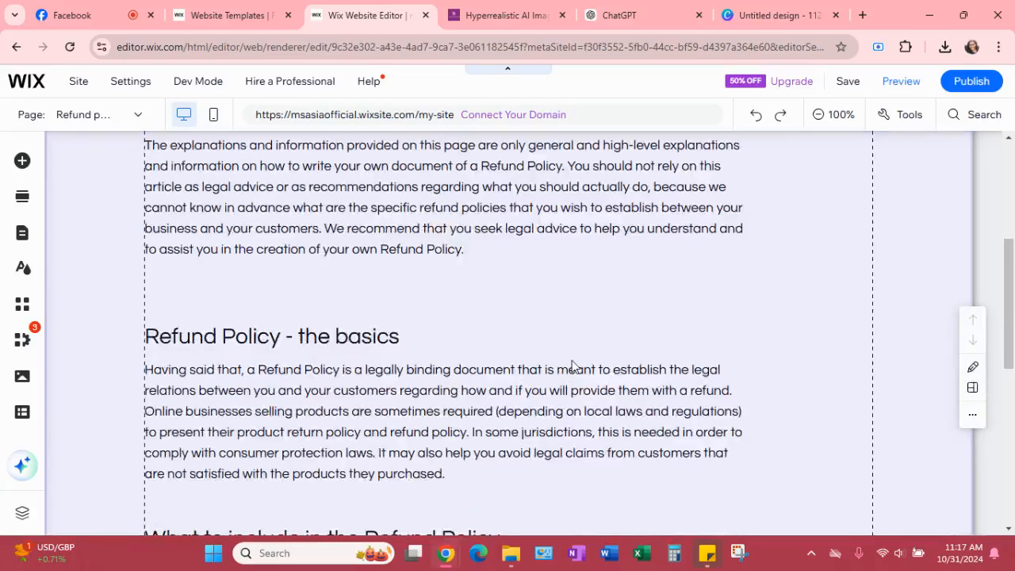
{"action": "scroll", "coordinate": [592, 352], "scroll_direction": "down", "scroll_amount": 2}
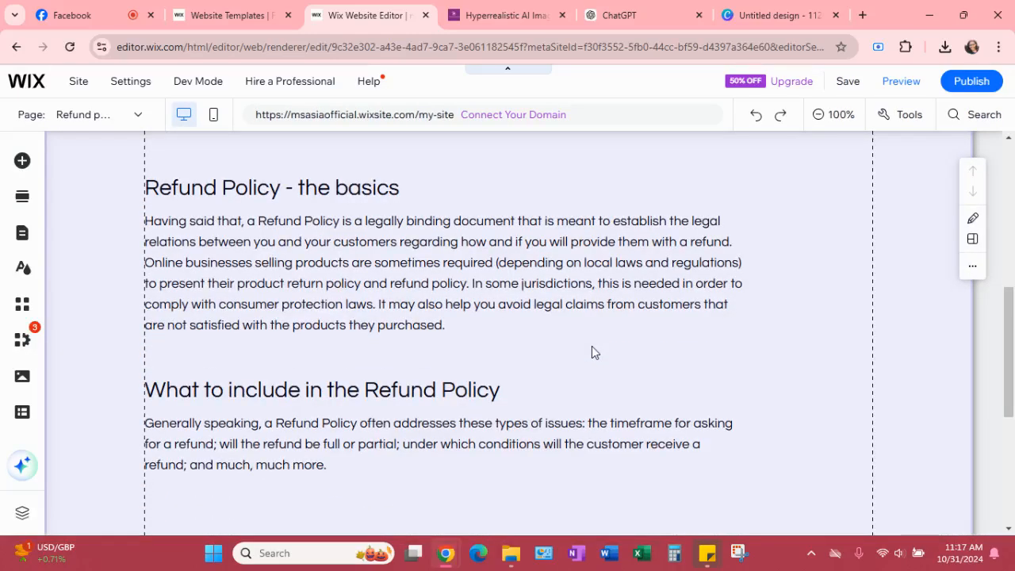
{"action": "scroll", "coordinate": [616, 372], "scroll_direction": "down", "scroll_amount": 2}
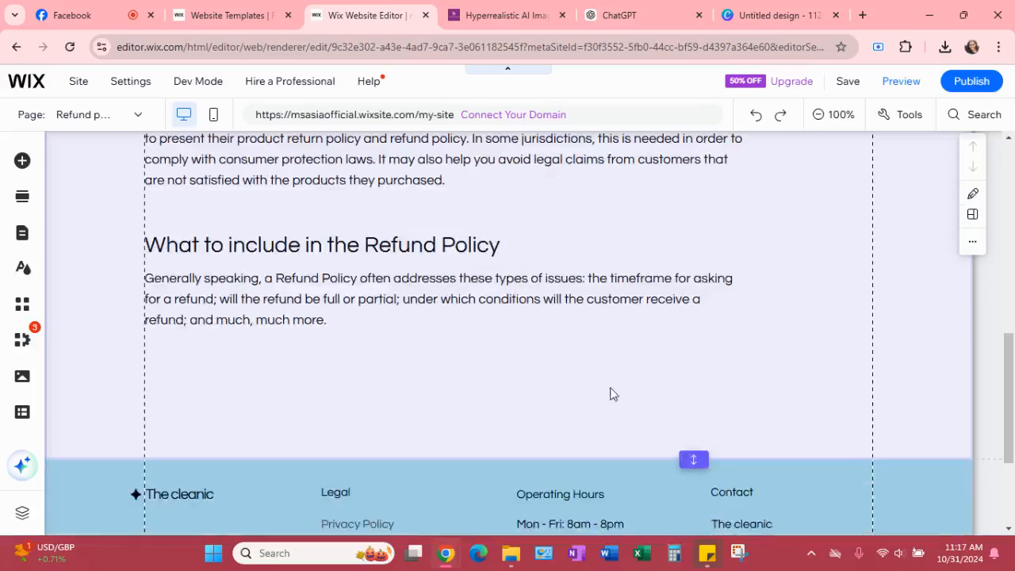
{"action": "scroll", "coordinate": [596, 383], "scroll_direction": "up", "scroll_amount": 1}
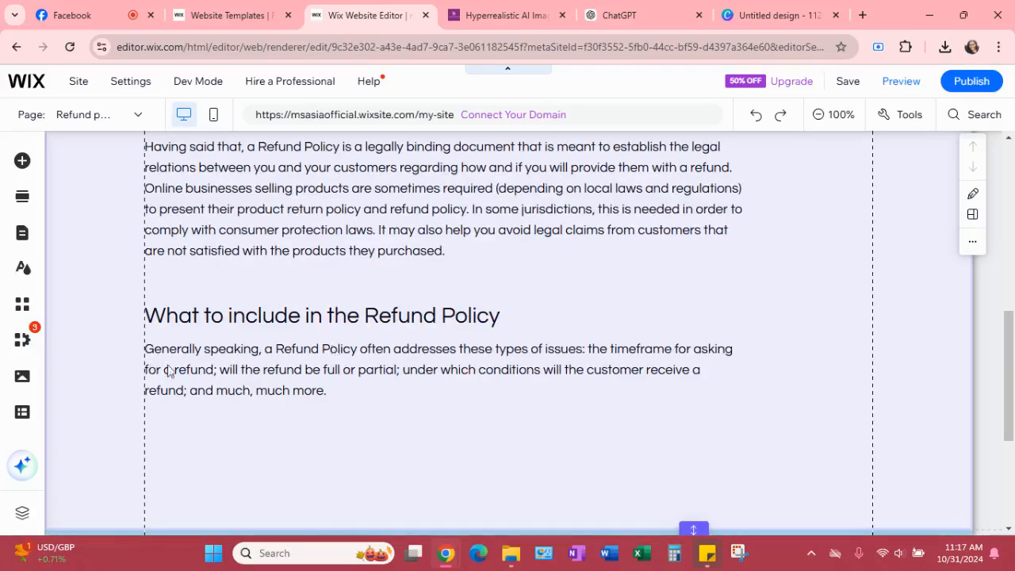
{"action": "scroll", "coordinate": [238, 365], "scroll_direction": "up", "scroll_amount": 7}
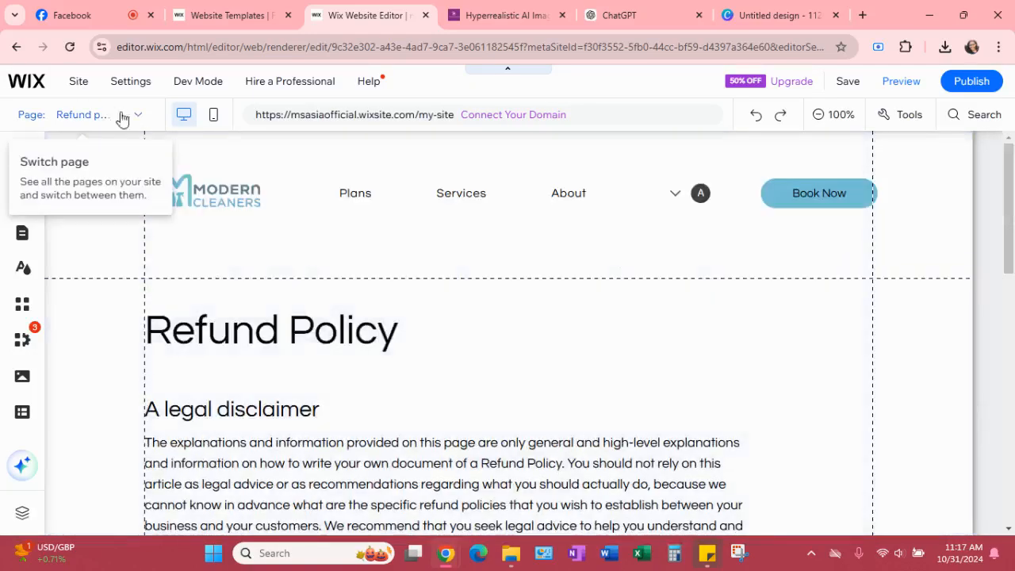
Look over the list of site pages, including the members area and bookings pages, and close it
{"action": "mouse_move", "coordinate": [135, 119]}
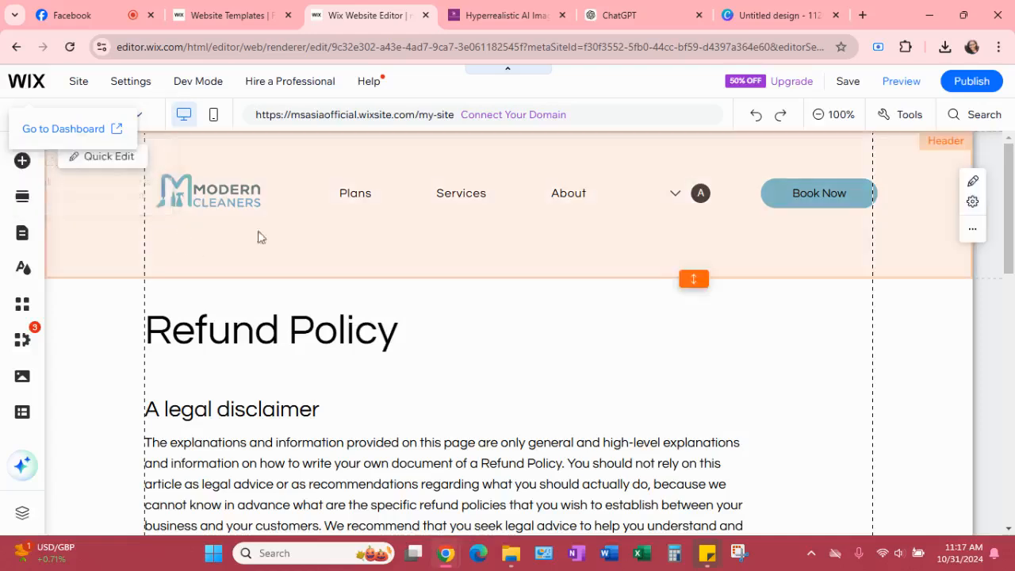
{"action": "left_click", "coordinate": [137, 119]}
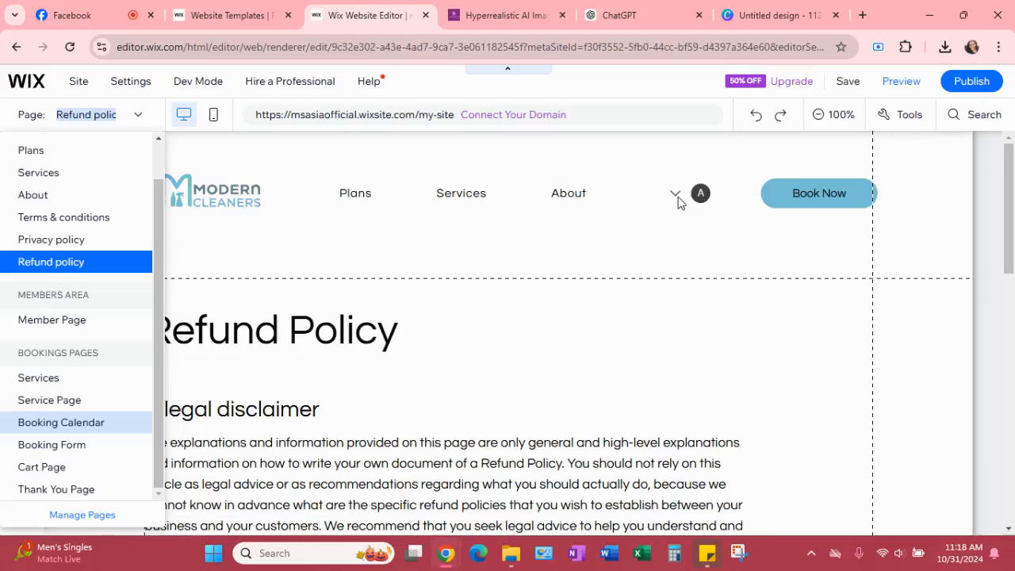
{"action": "left_click", "coordinate": [897, 84]}
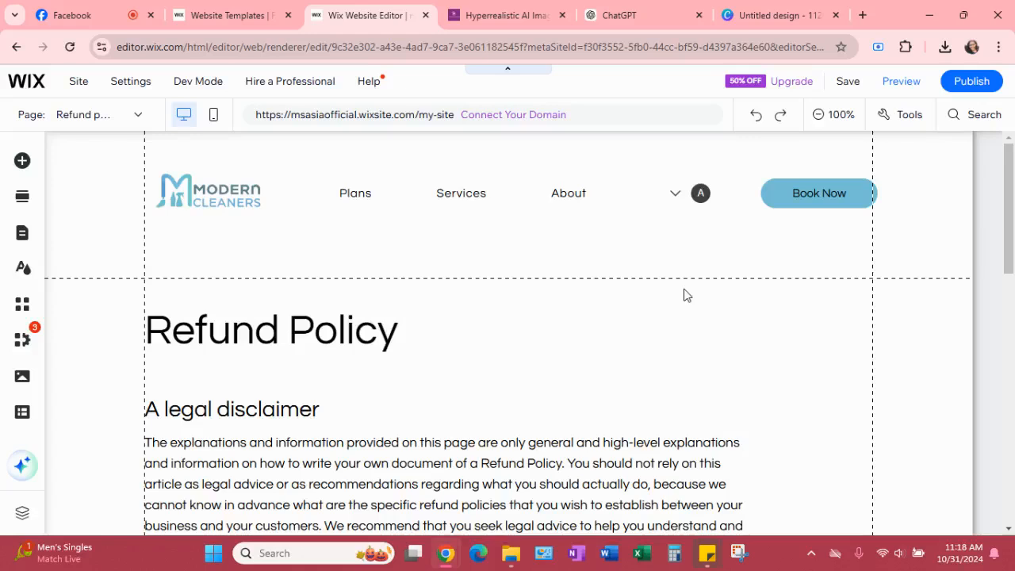
Preview the site, checking the Refund Policy page down to its footer, and visit the Plans page from the site navigation
{"action": "left_click", "coordinate": [898, 84]}
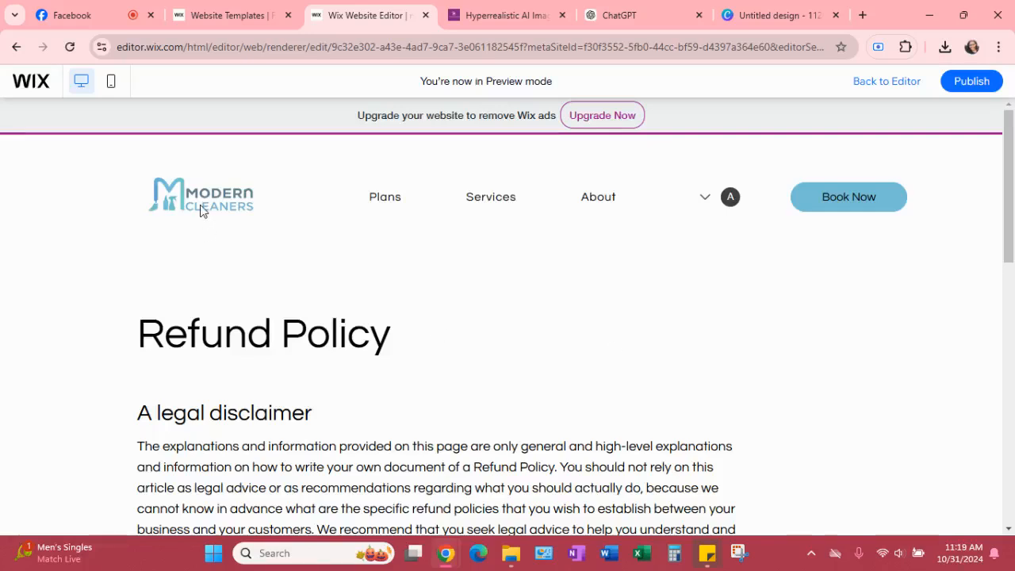
{"action": "scroll", "coordinate": [608, 325], "scroll_direction": "down", "scroll_amount": 3}
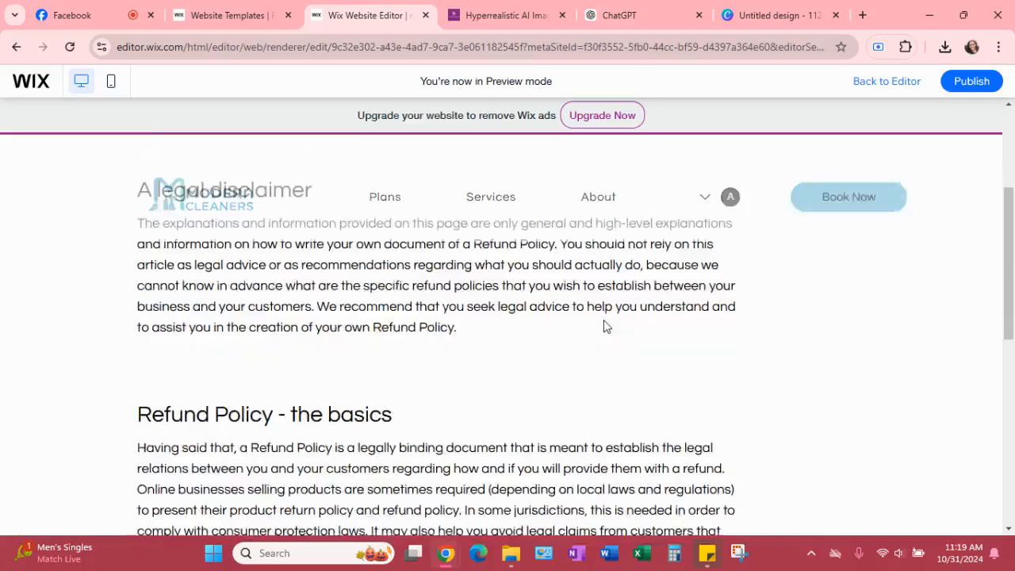
{"action": "scroll", "coordinate": [606, 325], "scroll_direction": "down", "scroll_amount": 5}
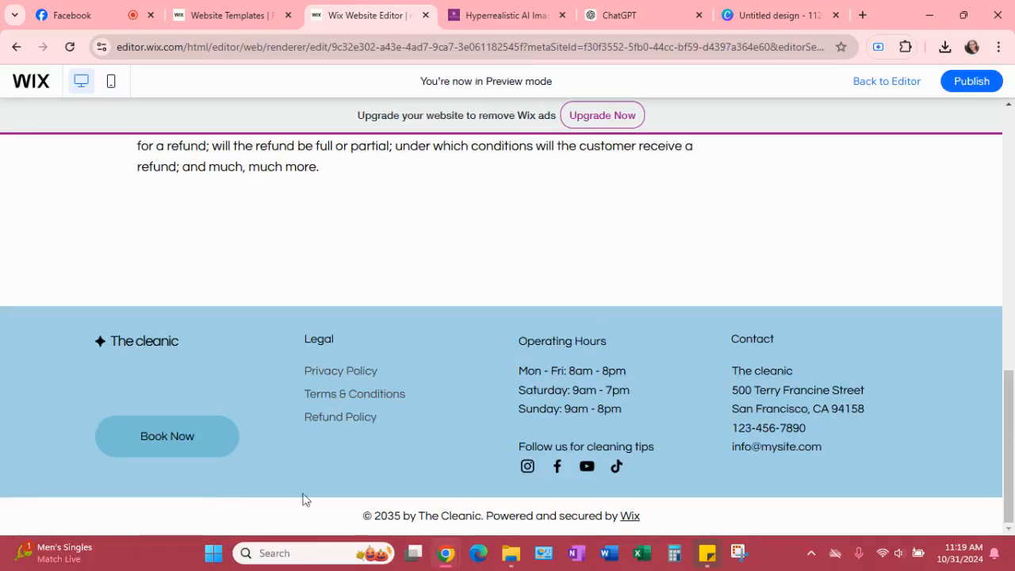
{"action": "scroll", "coordinate": [282, 497], "scroll_direction": "up", "scroll_amount": 10}
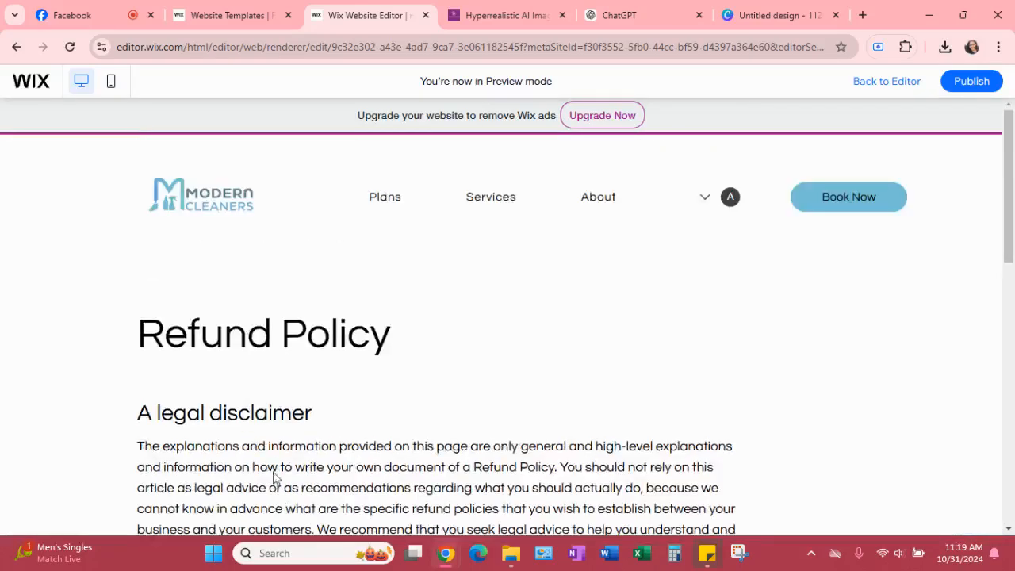
{"action": "left_click", "coordinate": [383, 200]}
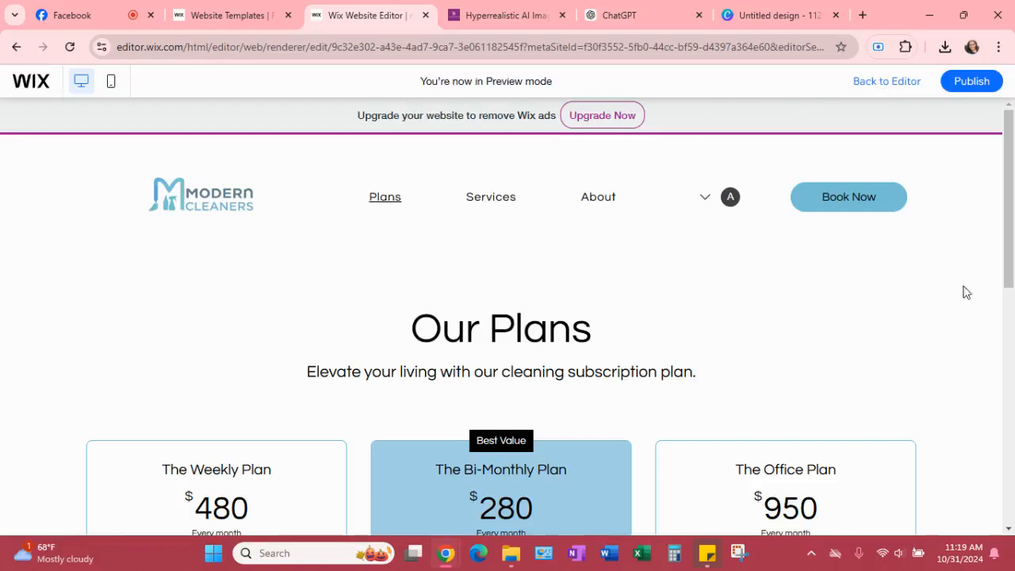
Return from the preview to the editor and switch to the Home page
{"action": "left_click", "coordinate": [879, 83]}
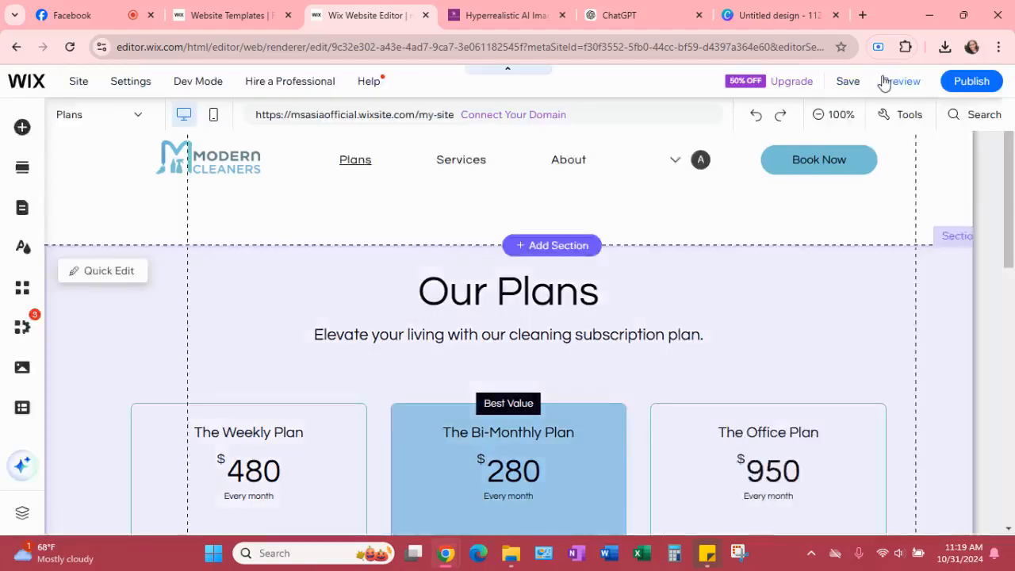
{"action": "left_click", "coordinate": [138, 118]}
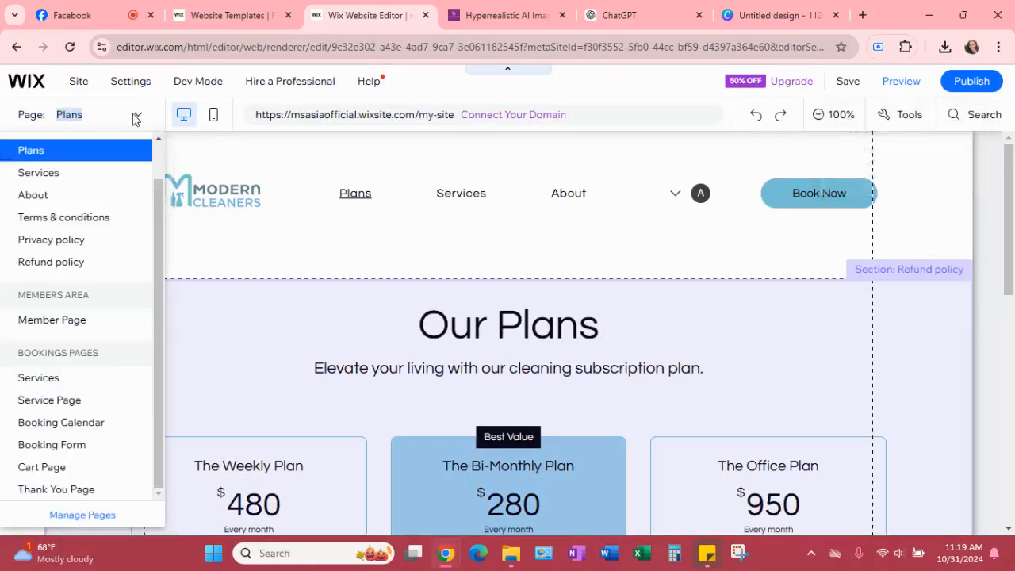
{"action": "scroll", "coordinate": [79, 198], "scroll_direction": "up", "scroll_amount": 1}
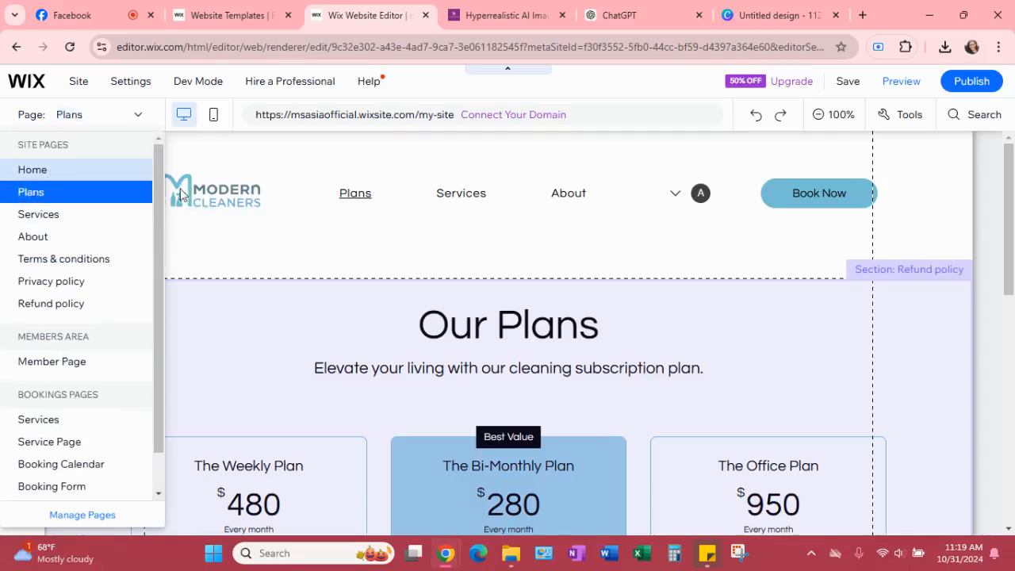
{"action": "left_click", "coordinate": [75, 169]}
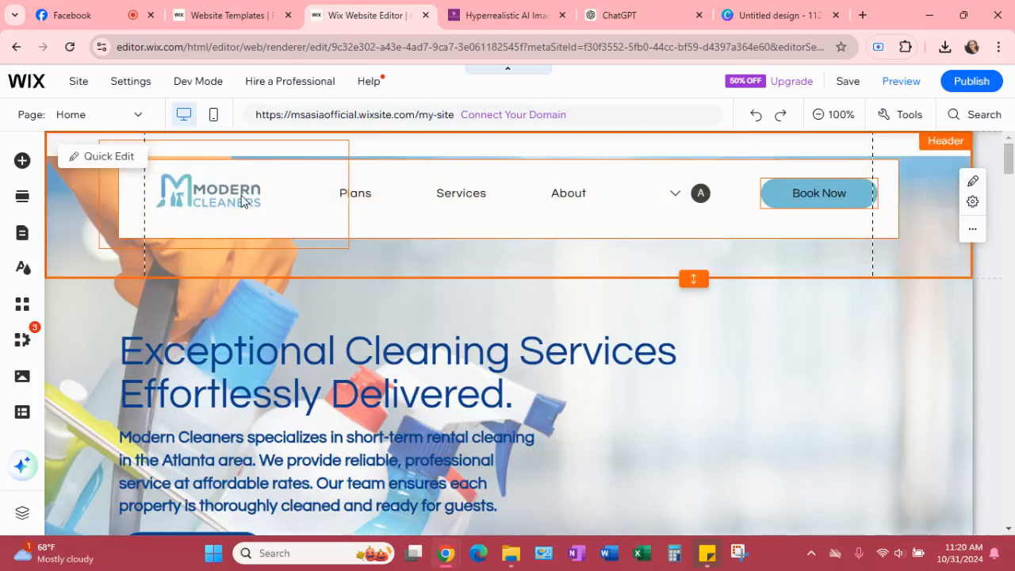
Try to link the Modern Cleaners header logo to the Home page, and leave the image crop mode without applying it
{"action": "left_click", "coordinate": [241, 196]}
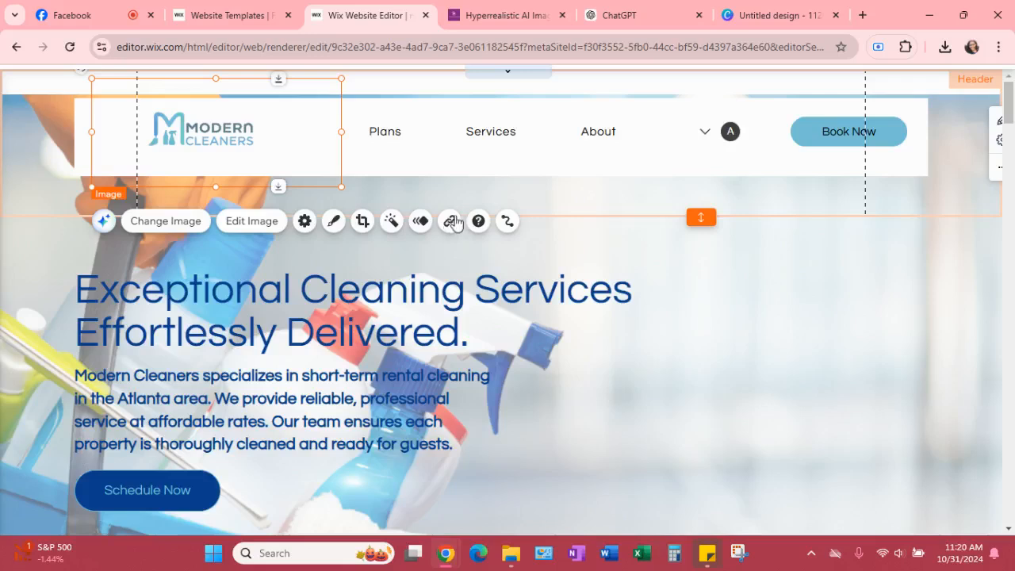
{"action": "left_click", "coordinate": [454, 222]}
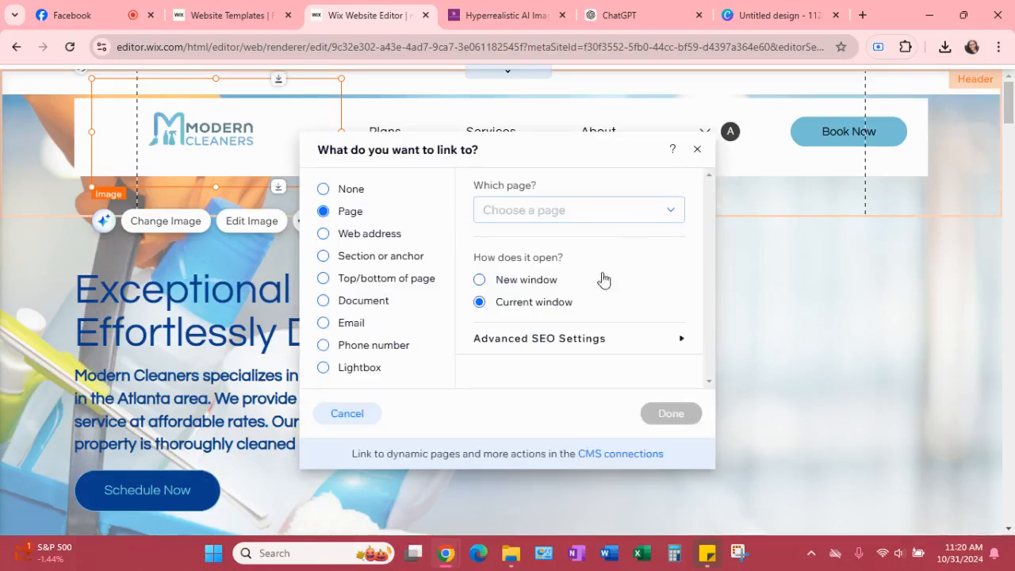
{"action": "left_click", "coordinate": [669, 217]}
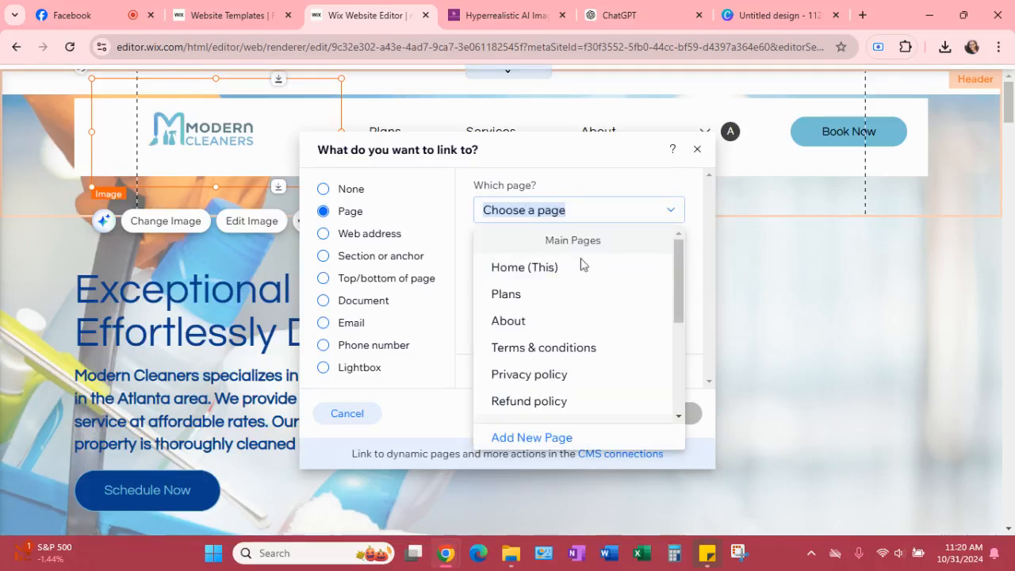
{"action": "left_click", "coordinate": [557, 272]}
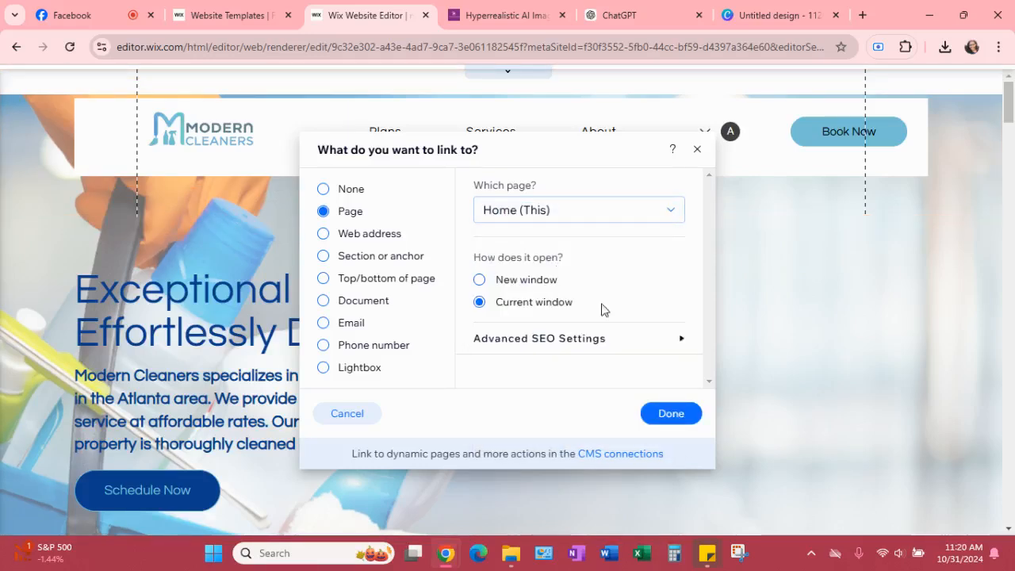
{"action": "left_click", "coordinate": [668, 420]}
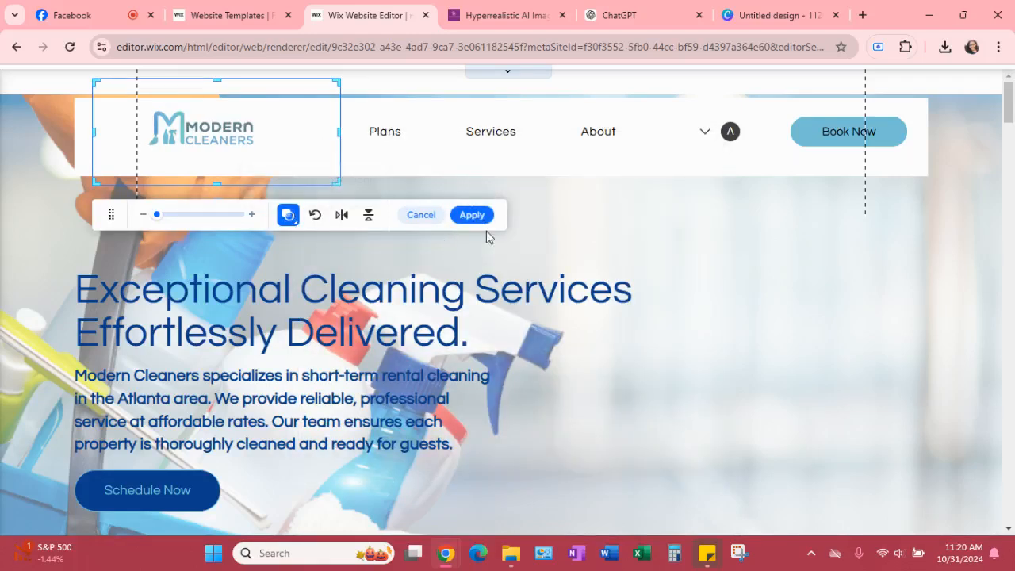
{"action": "left_click", "coordinate": [404, 215]}
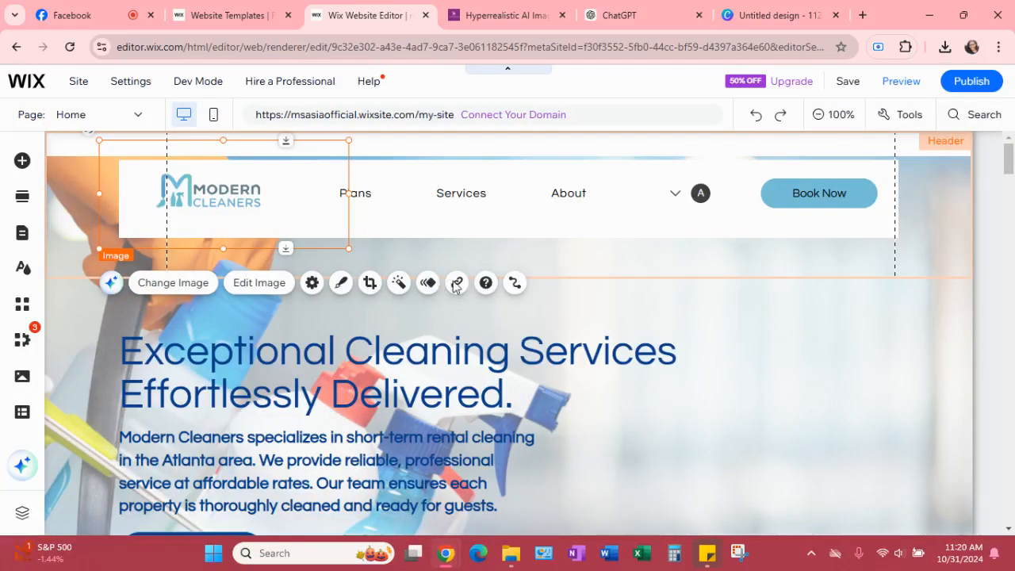
Link the Modern Cleaners header logo to the Home page, opening in the current window
{"action": "left_click", "coordinate": [457, 284]}
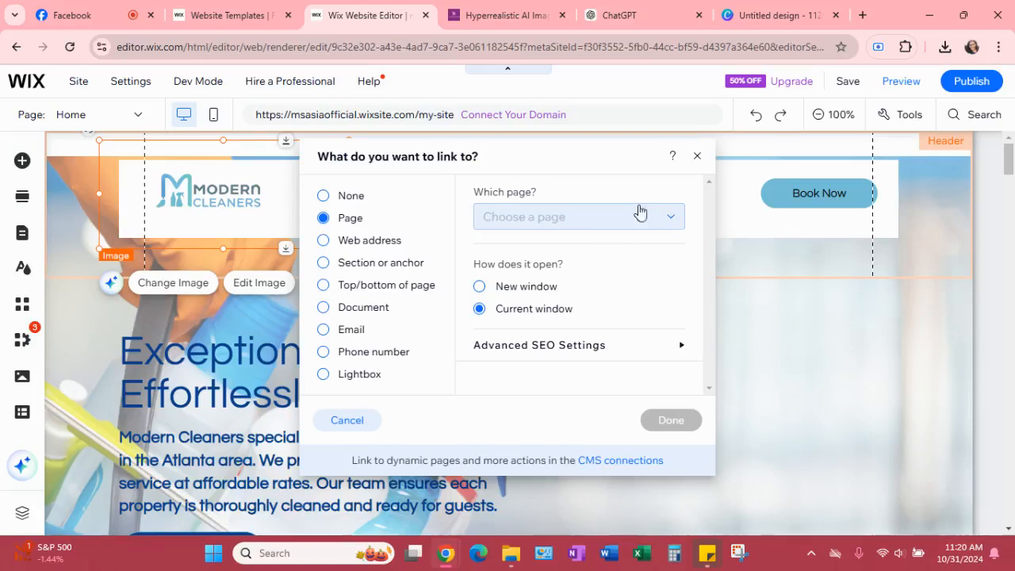
{"action": "left_click", "coordinate": [671, 219]}
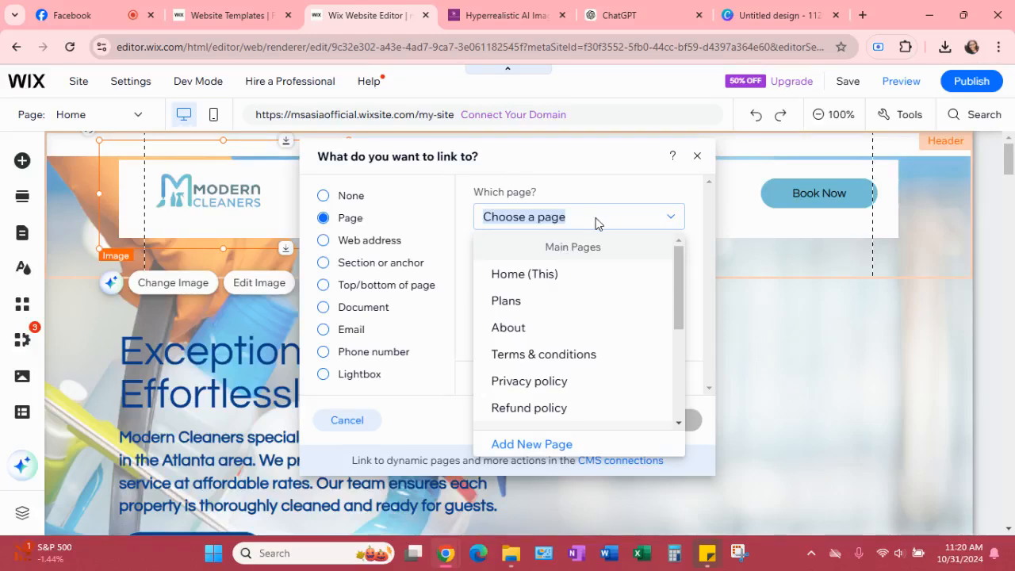
{"action": "left_click", "coordinate": [534, 283]}
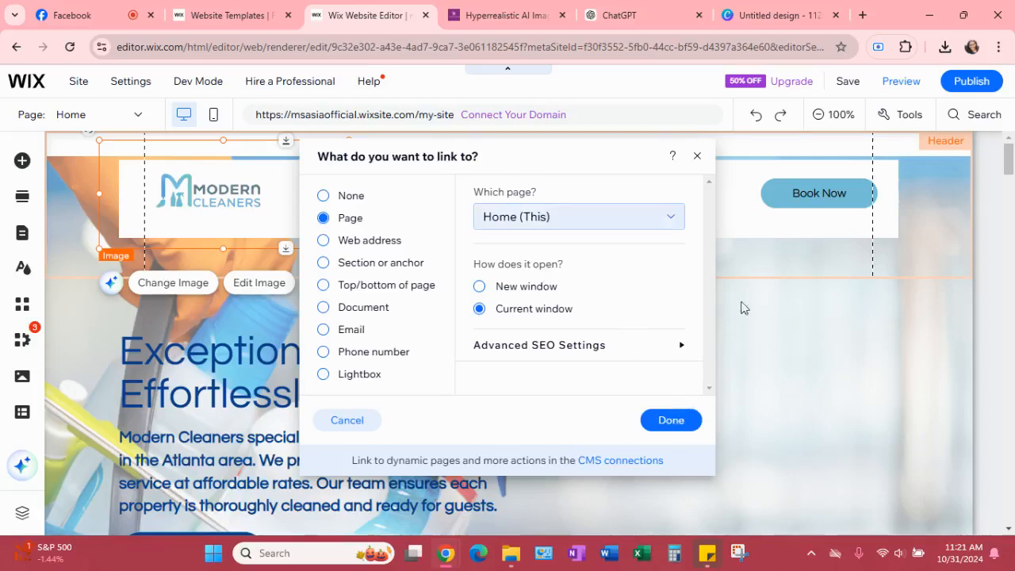
{"action": "left_click", "coordinate": [699, 419]}
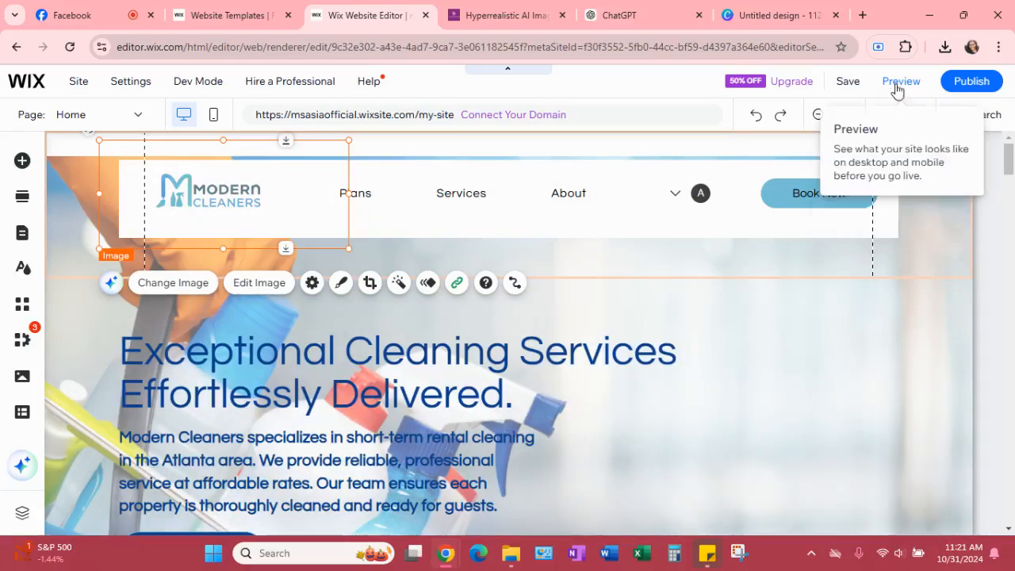
Preview the Home page and look over the member account menu in the header
{"action": "left_click", "coordinate": [897, 84]}
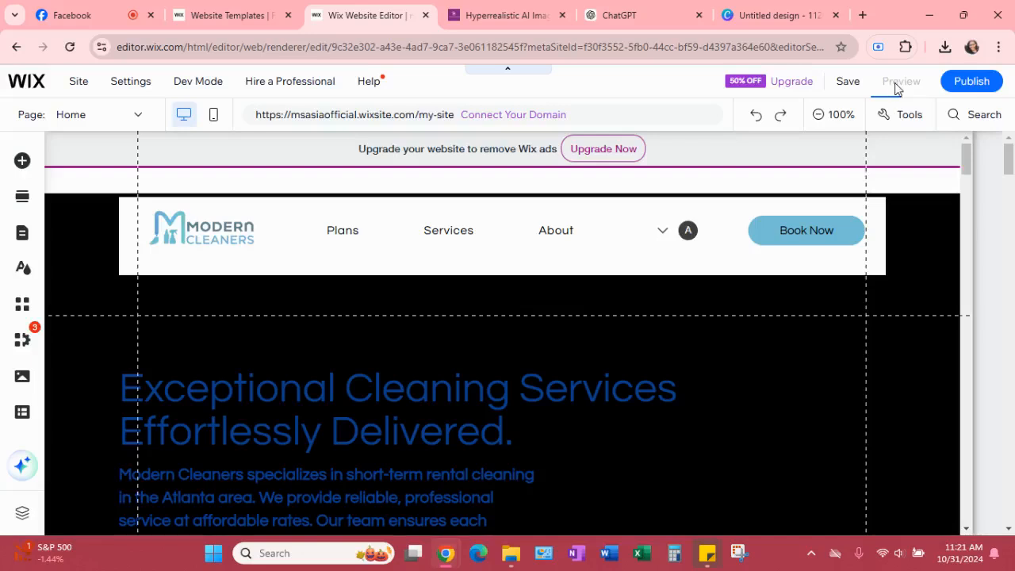
{"action": "left_click", "coordinate": [901, 82]}
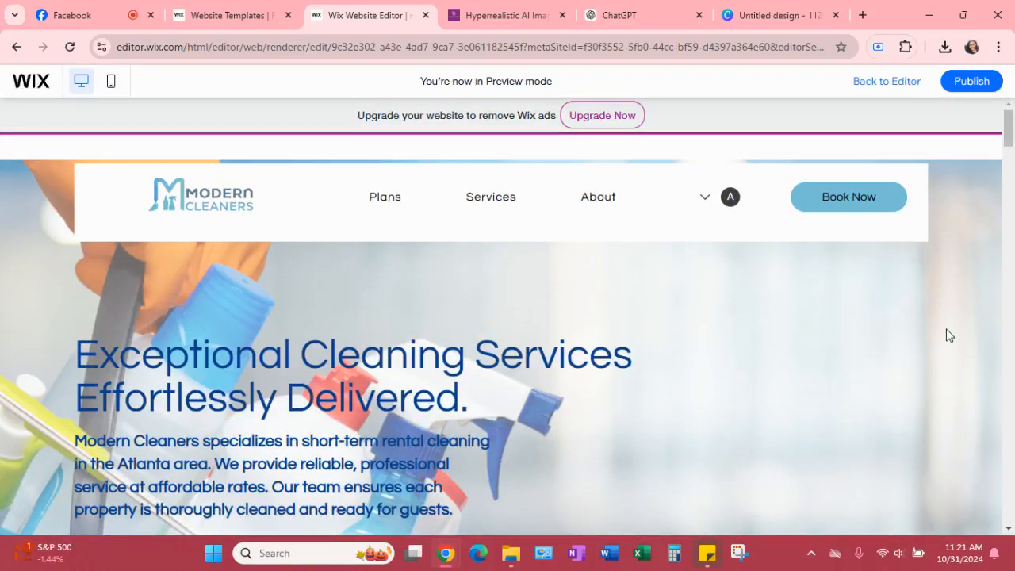
{"action": "left_click", "coordinate": [706, 200]}
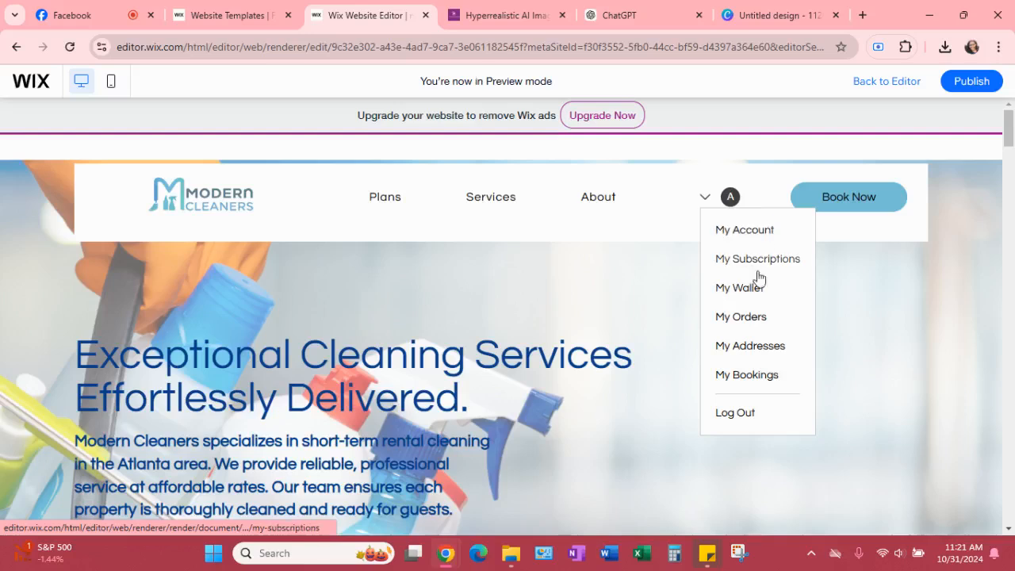
{"action": "left_click", "coordinate": [659, 265]}
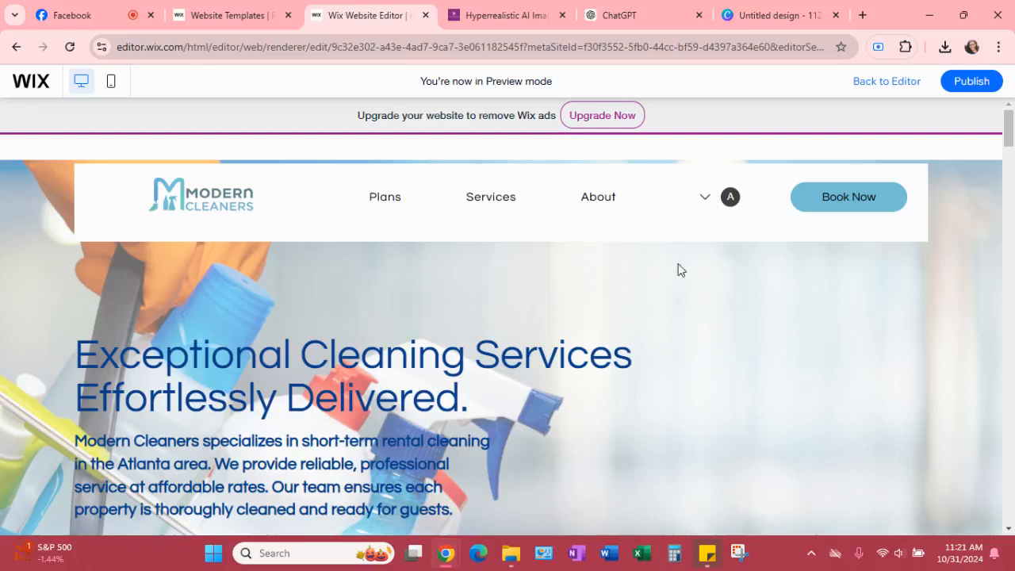
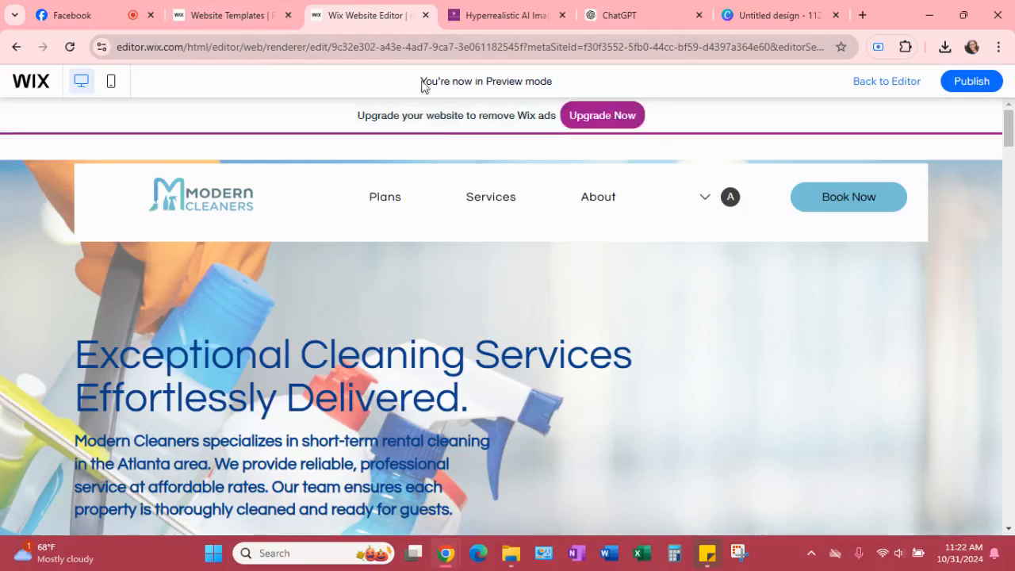
Review the previewed Home page from the hero banner through the estimate form, client testimonials and Specialized Offerings to the In the Spotlight section
{"action": "scroll", "coordinate": [777, 264], "scroll_direction": "down", "scroll_amount": 2}
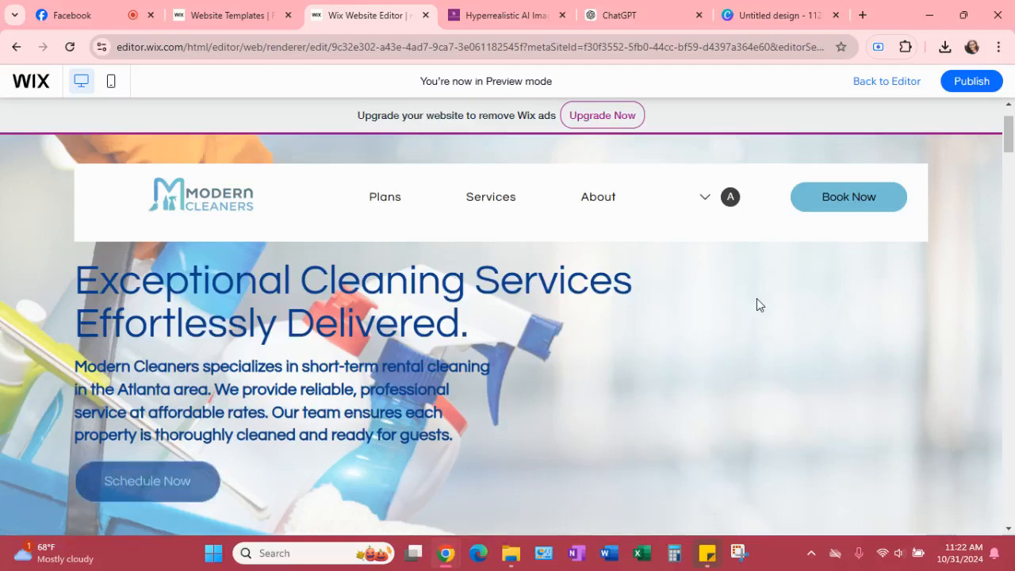
{"action": "scroll", "coordinate": [757, 299], "scroll_direction": "down", "scroll_amount": 5}
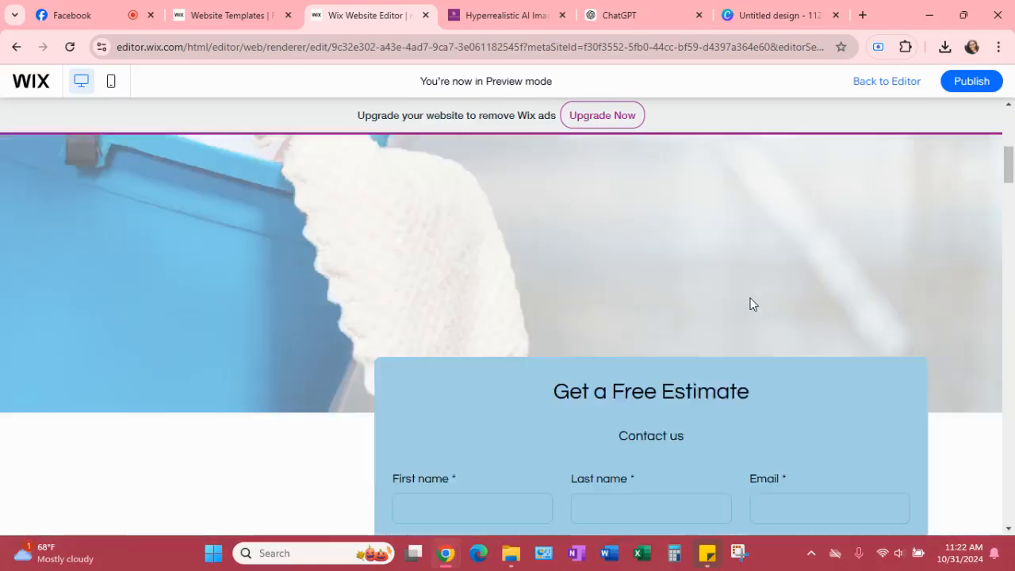
{"action": "scroll", "coordinate": [750, 304], "scroll_direction": "down", "scroll_amount": 6}
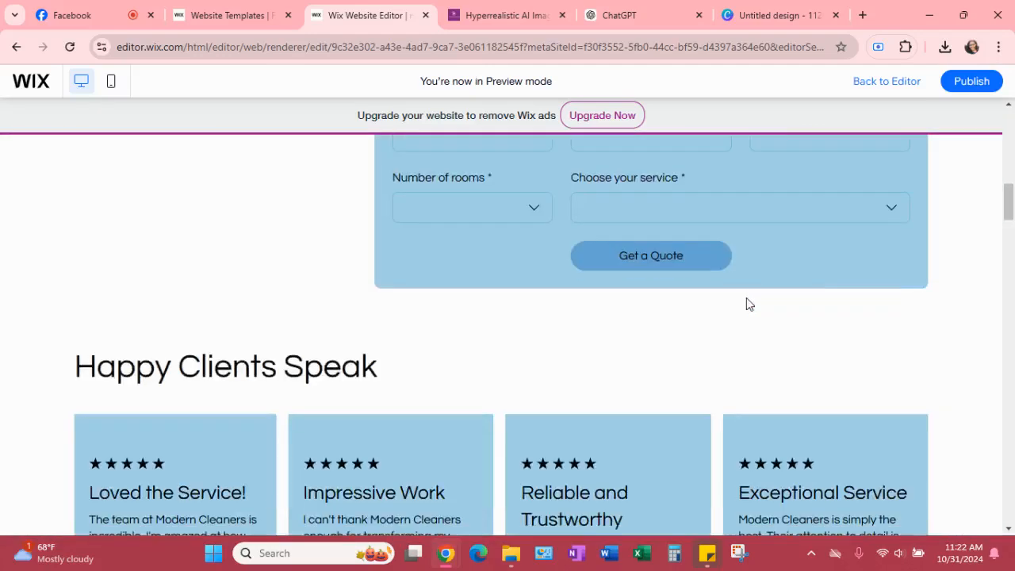
{"action": "scroll", "coordinate": [743, 297], "scroll_direction": "down", "scroll_amount": 2}
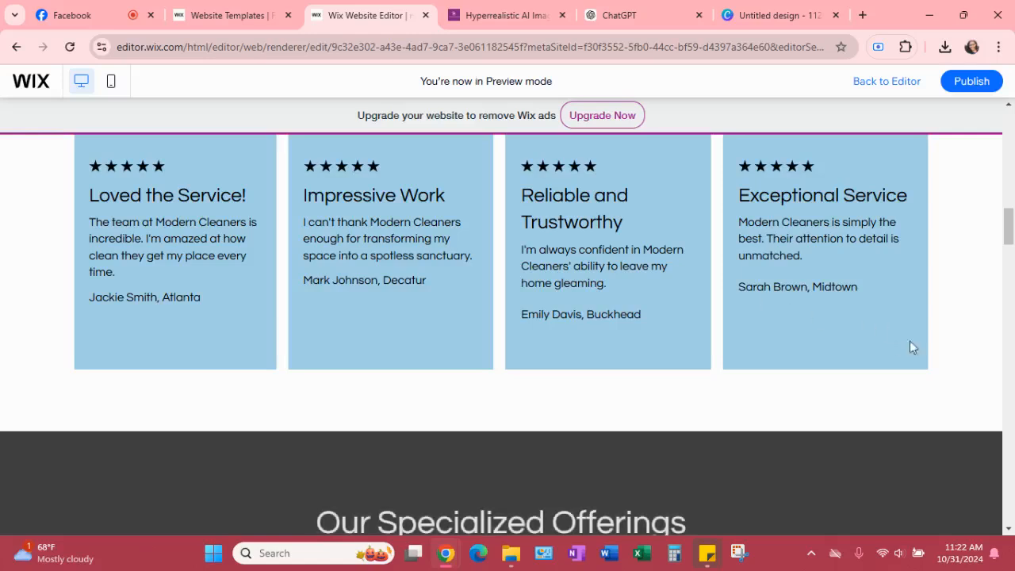
{"action": "scroll", "coordinate": [903, 331], "scroll_direction": "down", "scroll_amount": 4}
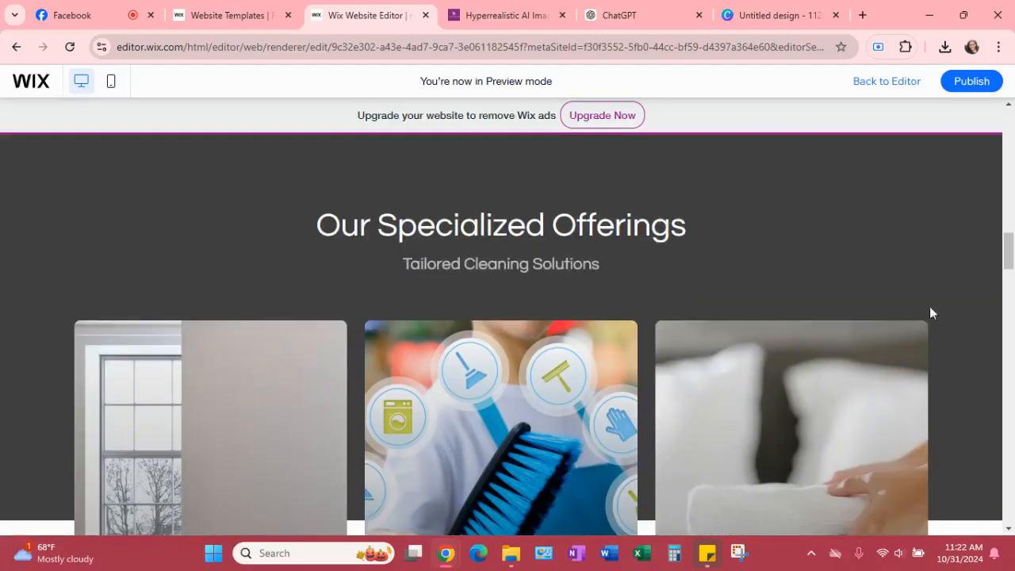
{"action": "scroll", "coordinate": [941, 289], "scroll_direction": "down", "scroll_amount": 1}
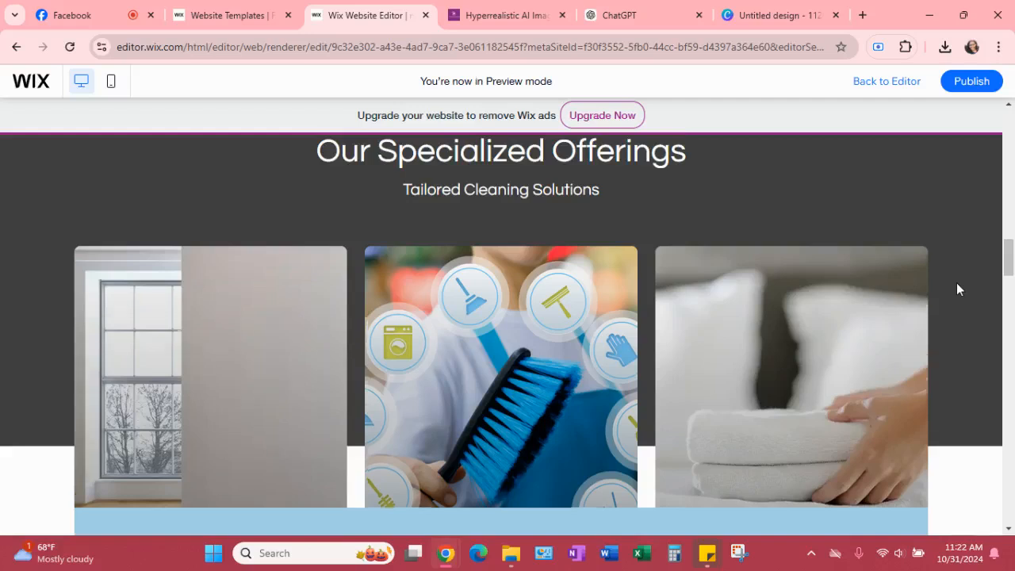
{"action": "scroll", "coordinate": [956, 286], "scroll_direction": "down", "scroll_amount": 1}
{"action": "scroll", "coordinate": [965, 294], "scroll_direction": "down", "scroll_amount": 1}
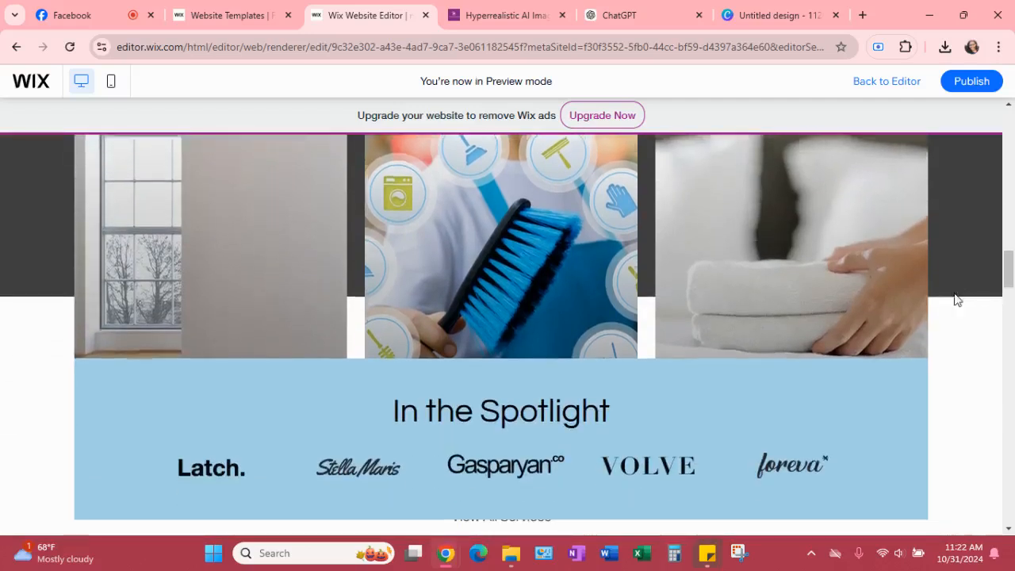
{"action": "scroll", "coordinate": [956, 296], "scroll_direction": "down", "scroll_amount": 1}
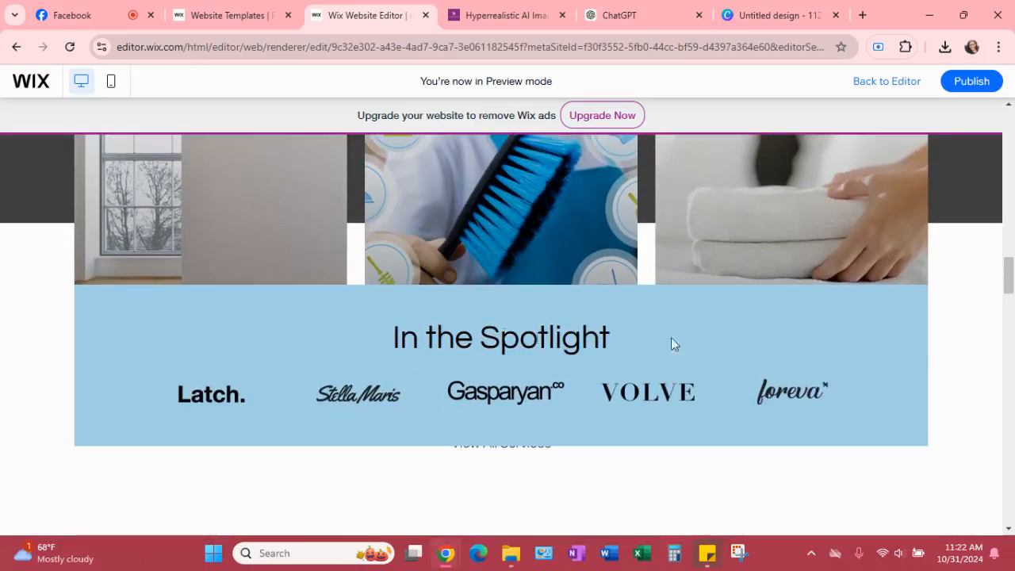
{"action": "scroll", "coordinate": [920, 331], "scroll_direction": "down", "scroll_amount": 2}
{"action": "scroll", "coordinate": [885, 338], "scroll_direction": "down", "scroll_amount": 1}
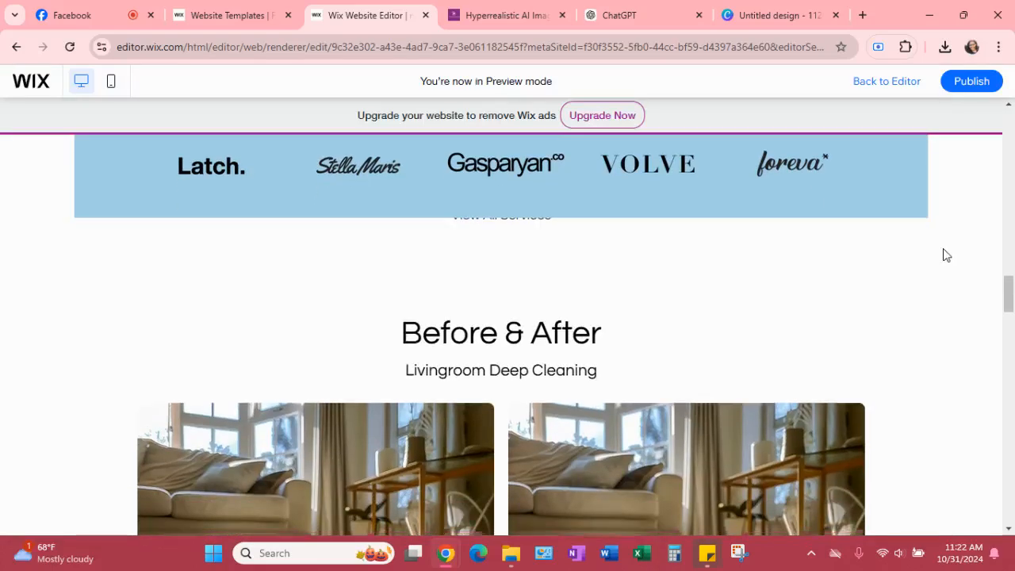
Examine the Before & After slideshow in the Home page preview, checking its image pairs and captions
{"action": "scroll", "coordinate": [946, 254], "scroll_direction": "down", "scroll_amount": 1}
{"action": "scroll", "coordinate": [956, 256], "scroll_direction": "down", "scroll_amount": 3}
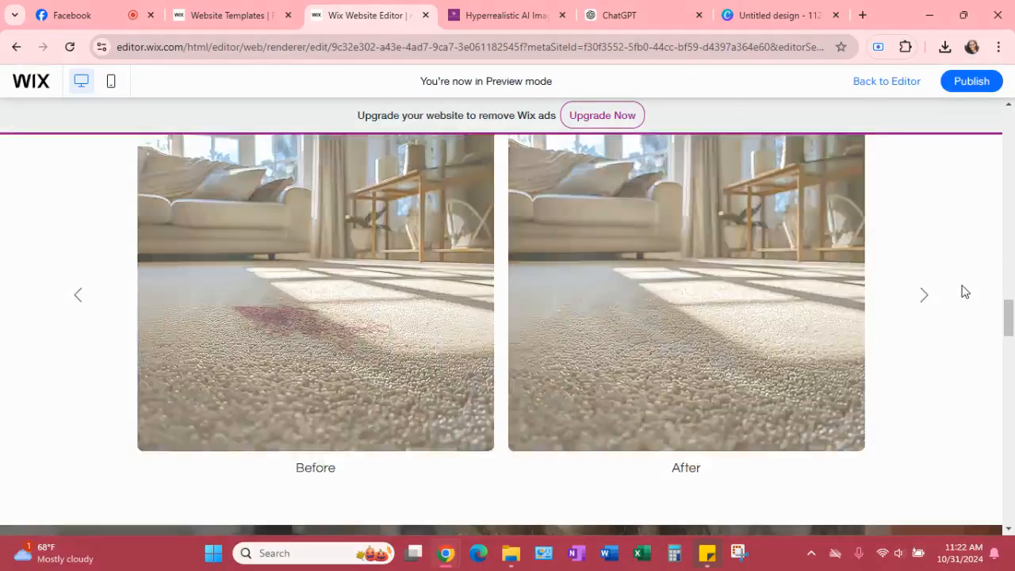
{"action": "scroll", "coordinate": [966, 290], "scroll_direction": "up", "scroll_amount": 2}
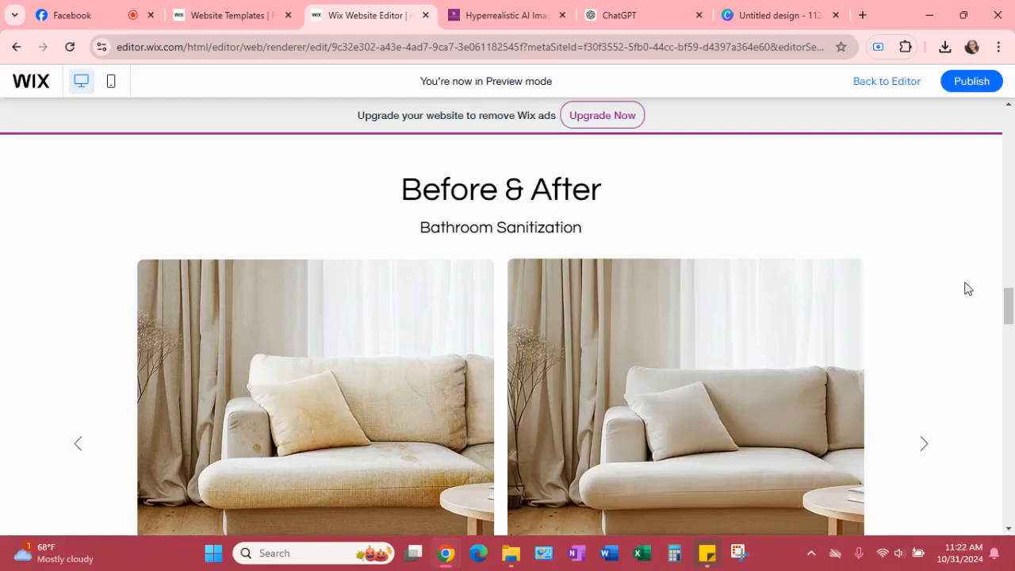
{"action": "scroll", "coordinate": [967, 289], "scroll_direction": "down", "scroll_amount": 1}
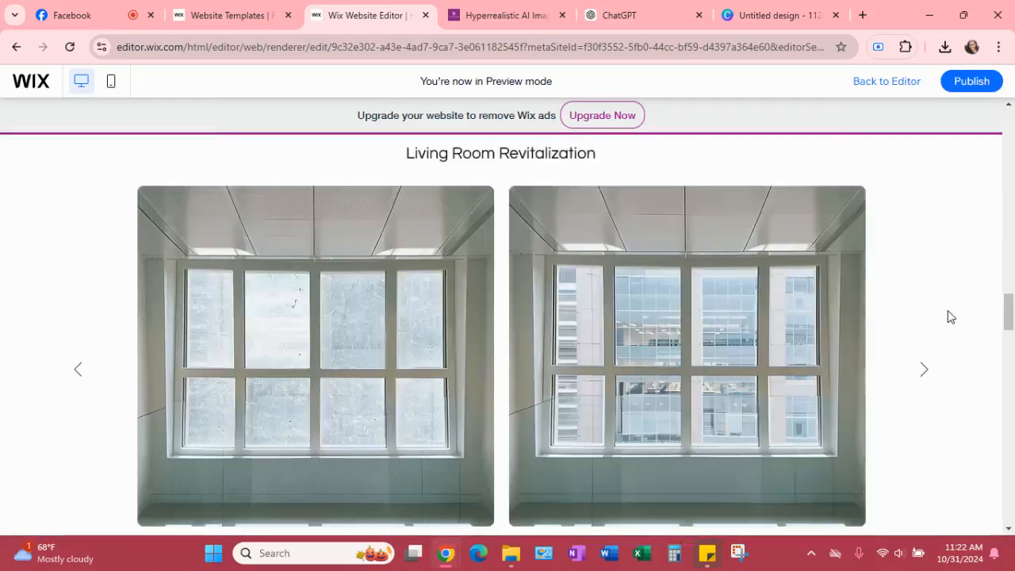
{"action": "scroll", "coordinate": [940, 312], "scroll_direction": "down", "scroll_amount": 1}
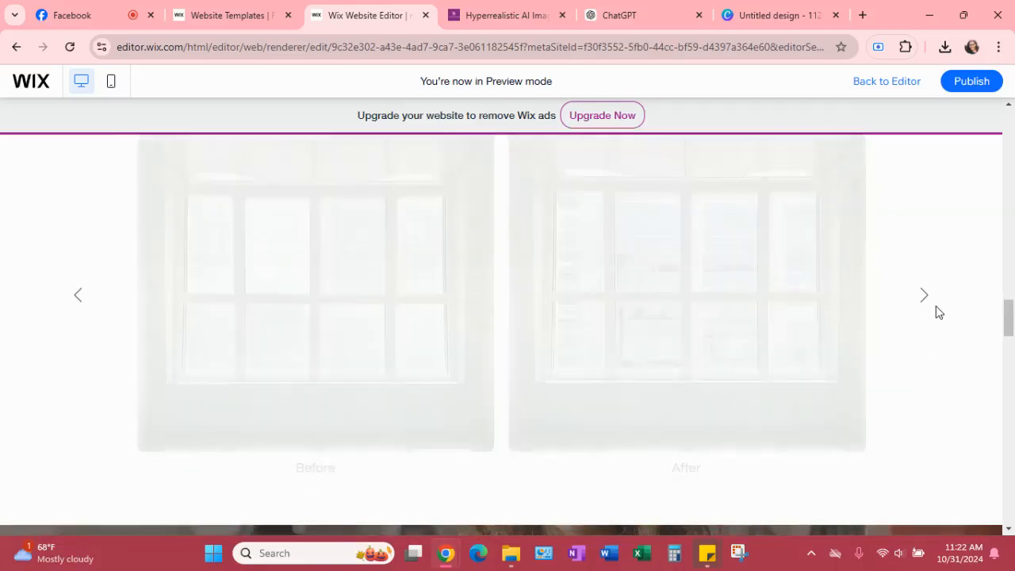
{"action": "scroll", "coordinate": [936, 313], "scroll_direction": "up", "scroll_amount": 1}
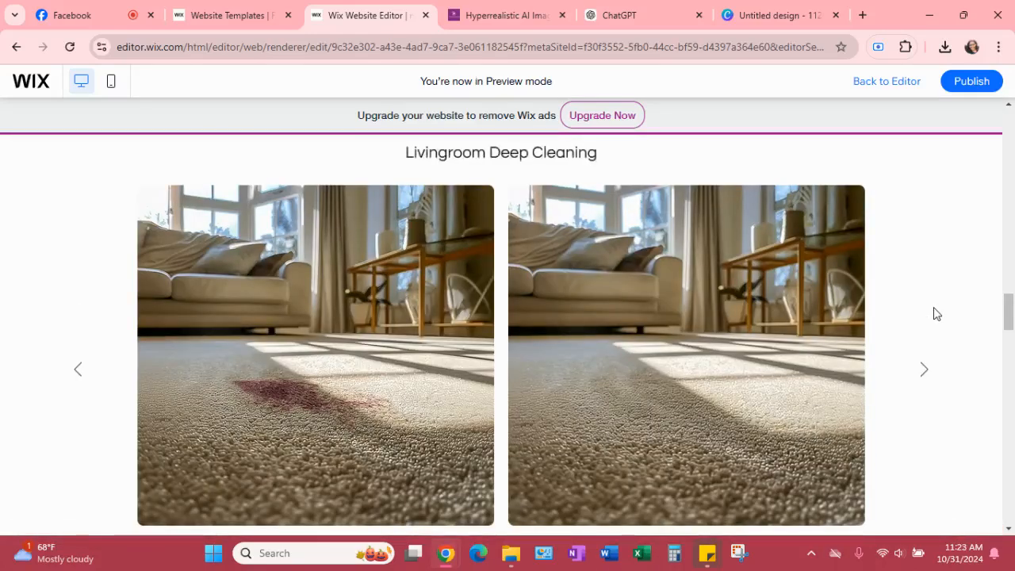
{"action": "scroll", "coordinate": [934, 314], "scroll_direction": "down", "scroll_amount": 2}
{"action": "scroll", "coordinate": [934, 315], "scroll_direction": "up", "scroll_amount": 1}
{"action": "scroll", "coordinate": [933, 315], "scroll_direction": "up", "scroll_amount": 1}
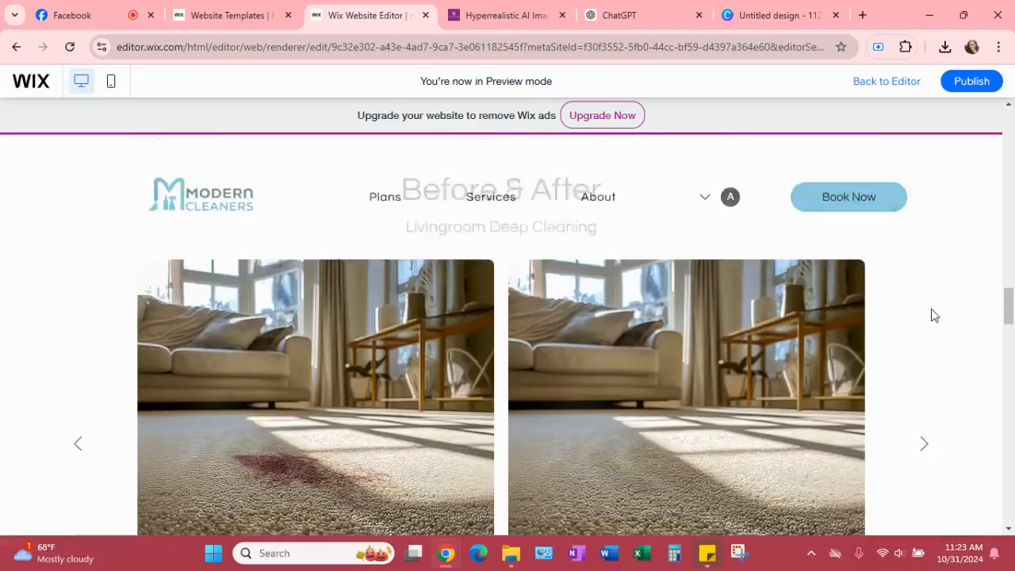
{"action": "scroll", "coordinate": [941, 333], "scroll_direction": "down", "scroll_amount": 3}
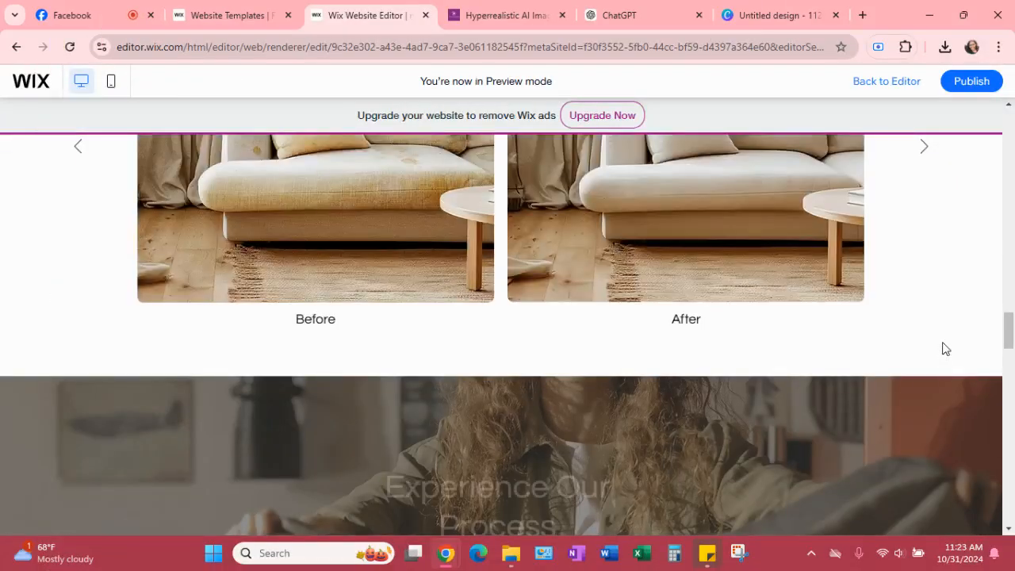
Review the rest of the previewed Home page, covering the process steps, packages, Why Modern Cleaners section and footer details
{"action": "scroll", "coordinate": [944, 348], "scroll_direction": "down", "scroll_amount": 4}
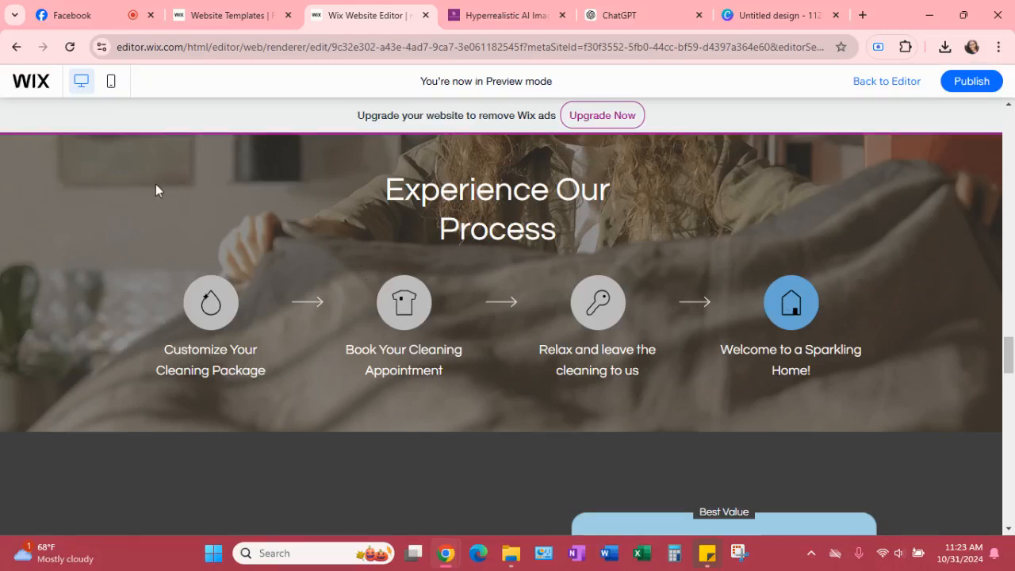
{"action": "scroll", "coordinate": [156, 186], "scroll_direction": "down", "scroll_amount": 4}
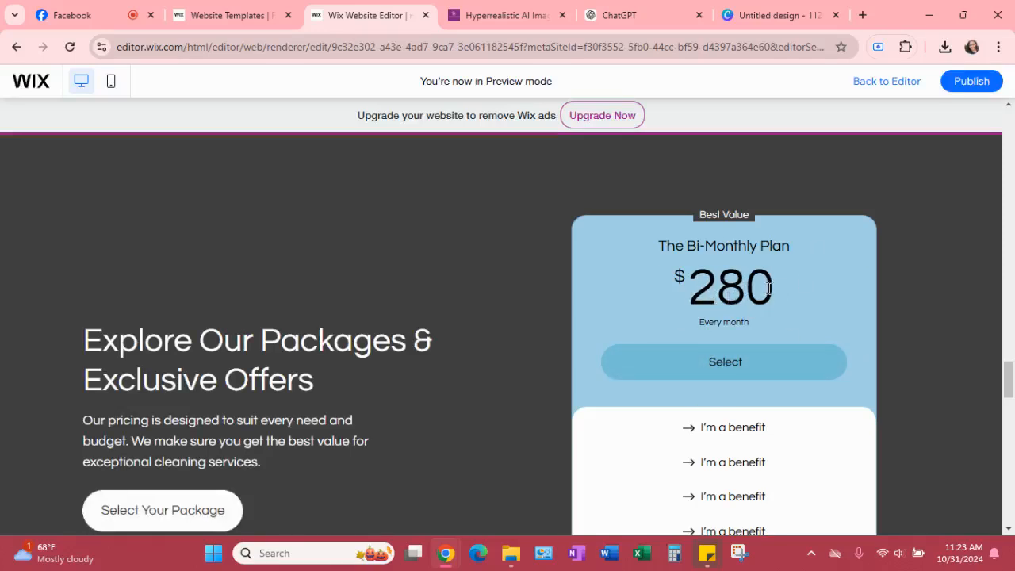
{"action": "scroll", "coordinate": [475, 317], "scroll_direction": "down", "scroll_amount": 2}
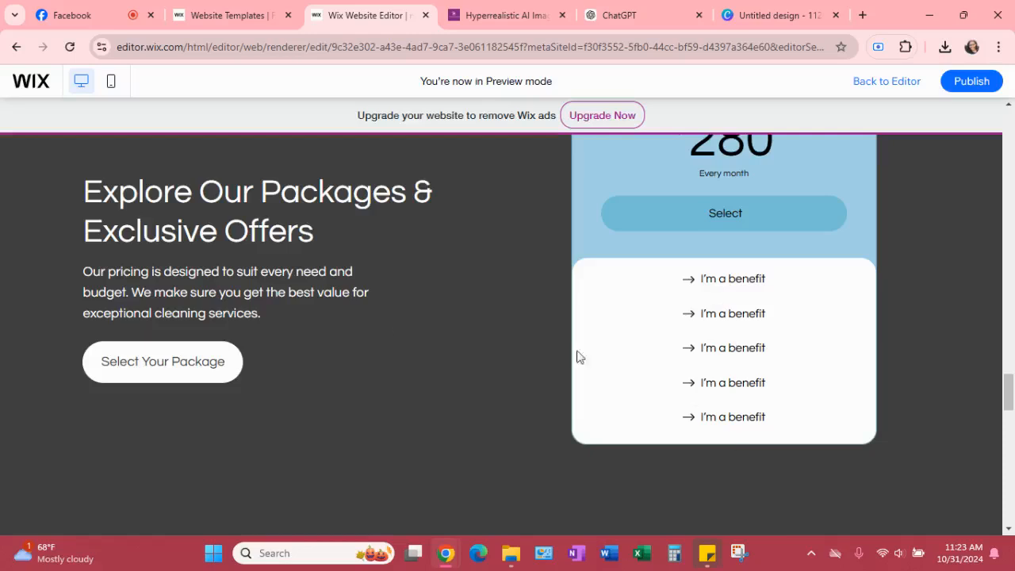
{"action": "scroll", "coordinate": [384, 325], "scroll_direction": "down", "scroll_amount": 5}
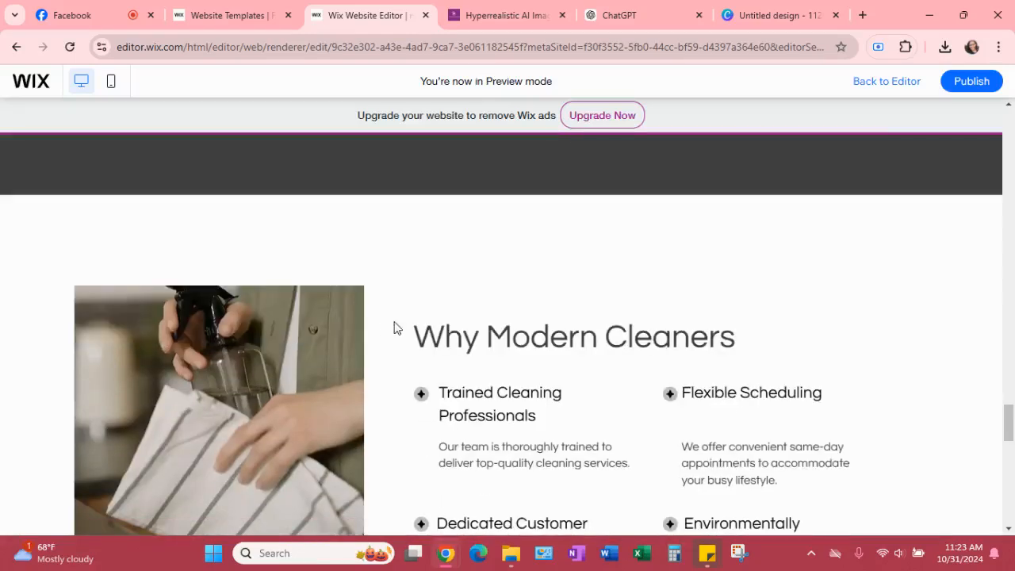
{"action": "scroll", "coordinate": [449, 329], "scroll_direction": "down", "scroll_amount": 1}
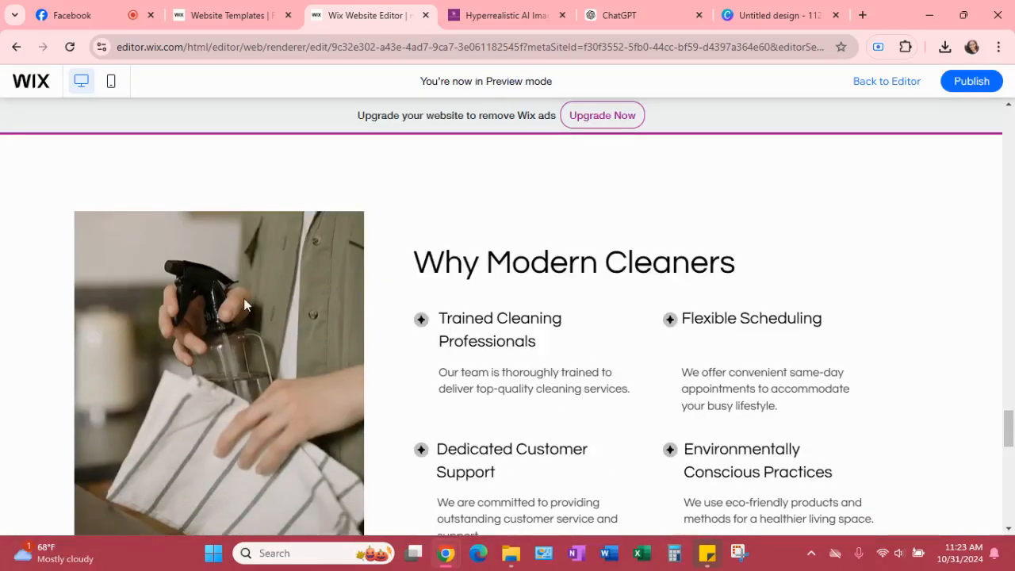
{"action": "scroll", "coordinate": [272, 298], "scroll_direction": "down", "scroll_amount": 2}
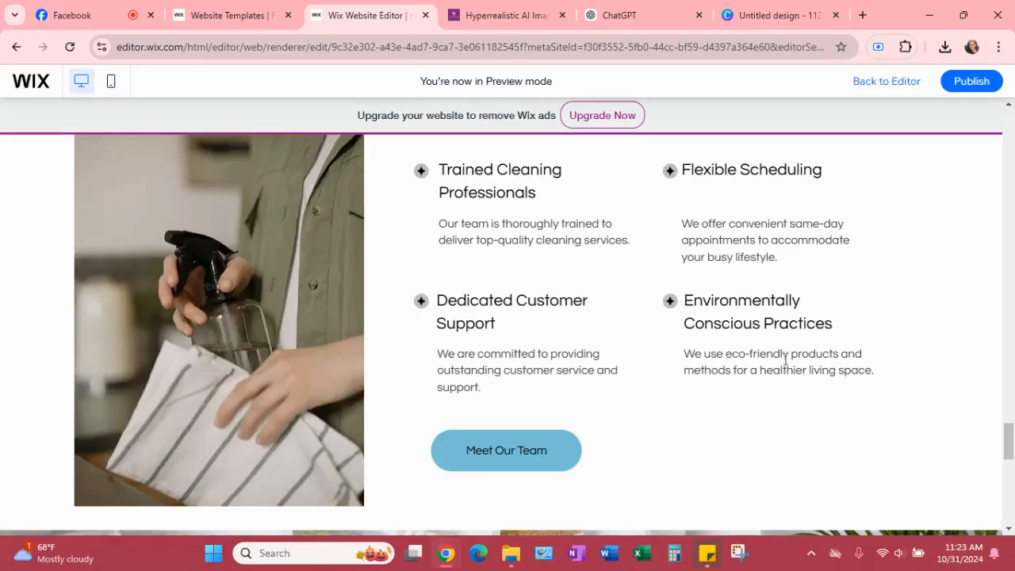
{"action": "scroll", "coordinate": [752, 304], "scroll_direction": "down", "scroll_amount": 2}
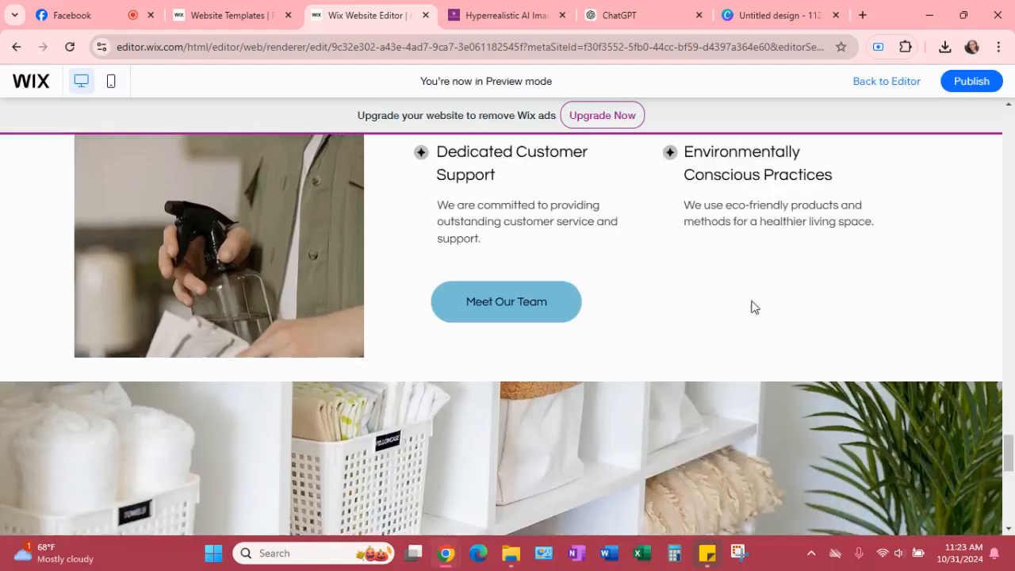
{"action": "scroll", "coordinate": [752, 304], "scroll_direction": "down", "scroll_amount": 3}
{"action": "scroll", "coordinate": [745, 303], "scroll_direction": "down", "scroll_amount": 2}
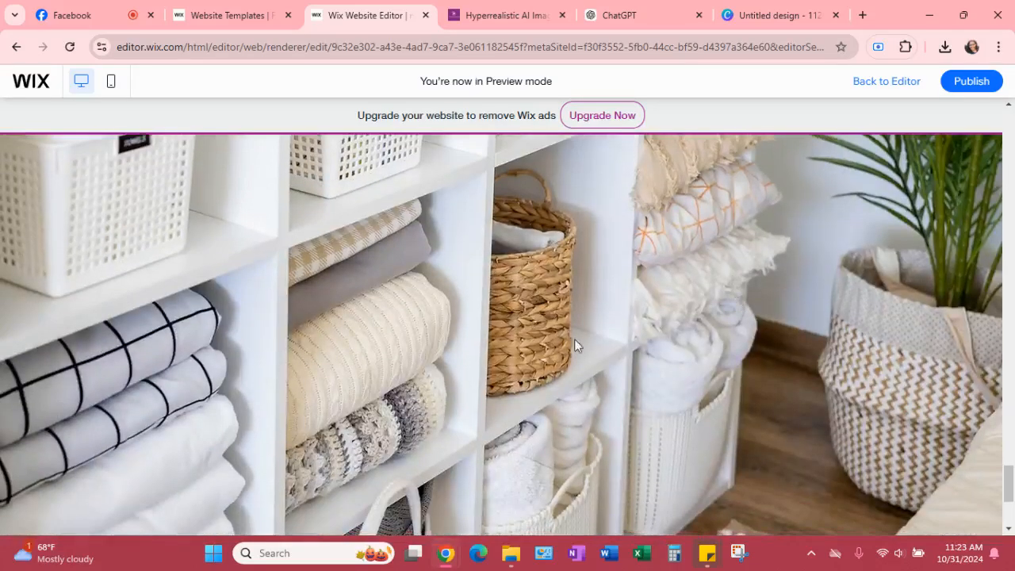
{"action": "scroll", "coordinate": [700, 337], "scroll_direction": "down", "scroll_amount": 2}
{"action": "scroll", "coordinate": [730, 301], "scroll_direction": "down", "scroll_amount": 1}
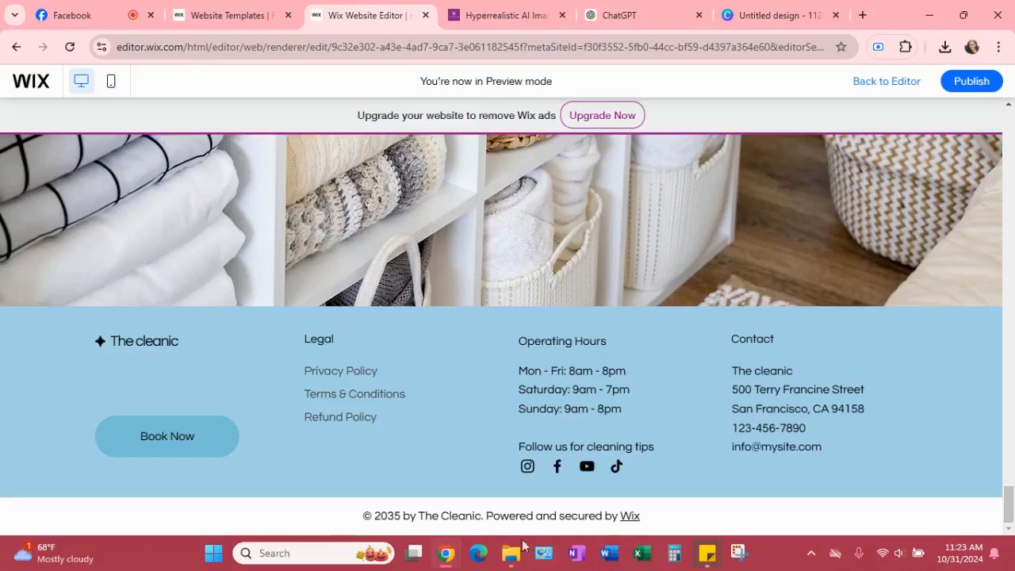
Publish the Modern Cleaners site and open the live version in the browser
{"action": "scroll", "coordinate": [894, 334], "scroll_direction": "up", "scroll_amount": 5}
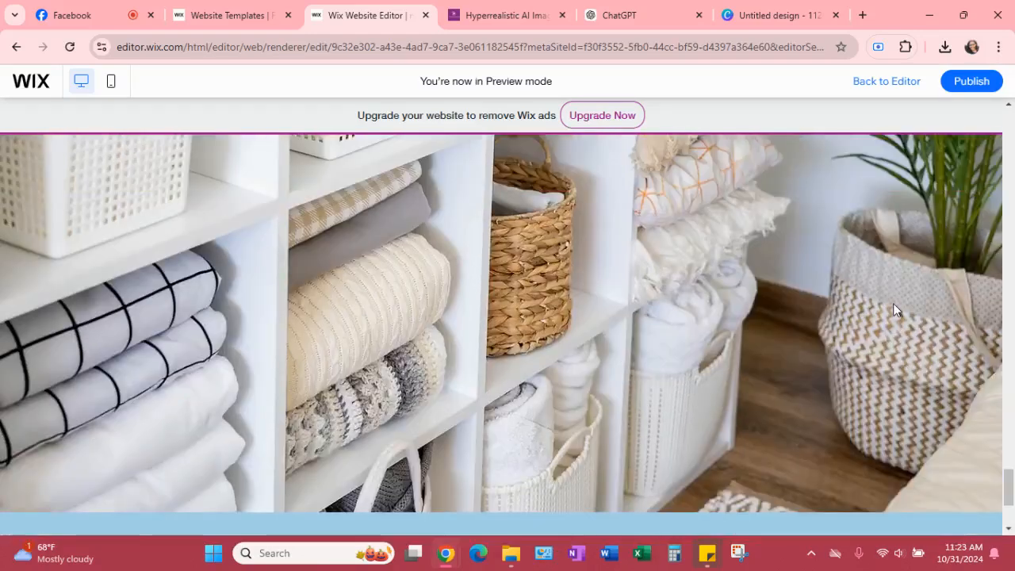
{"action": "scroll", "coordinate": [893, 310], "scroll_direction": "up", "scroll_amount": 5}
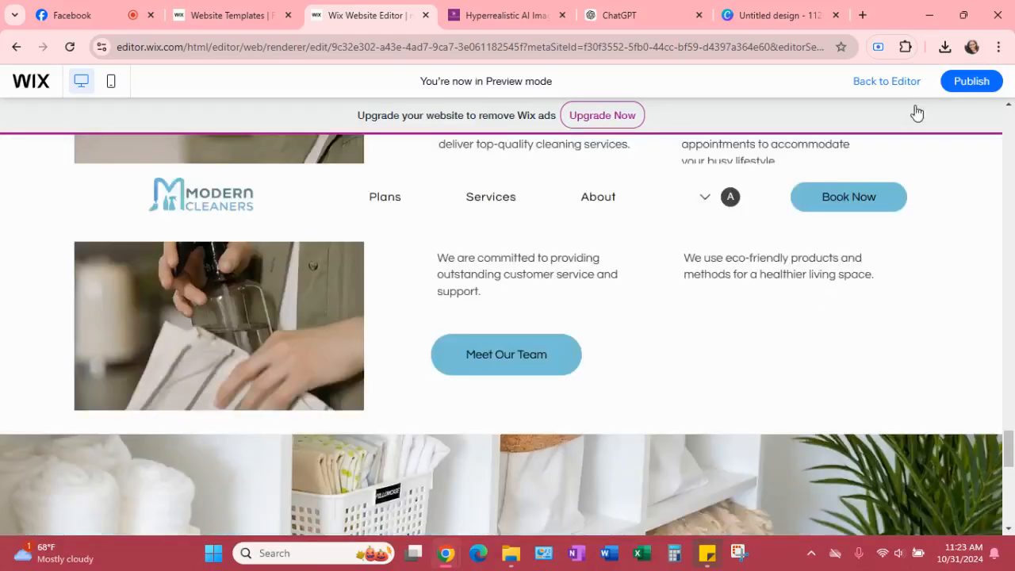
{"action": "left_click", "coordinate": [979, 83]}
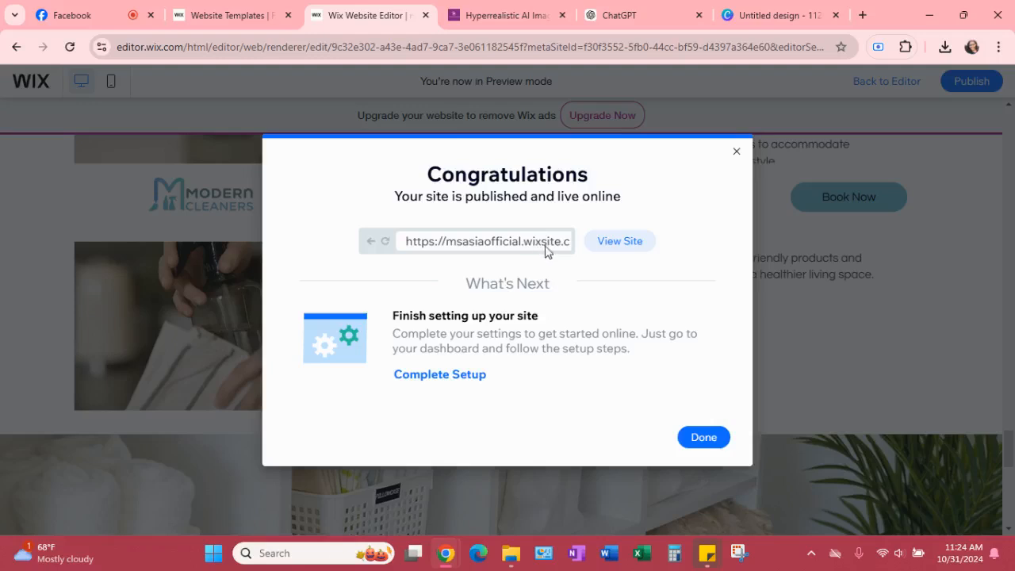
{"action": "left_click", "coordinate": [596, 241]}
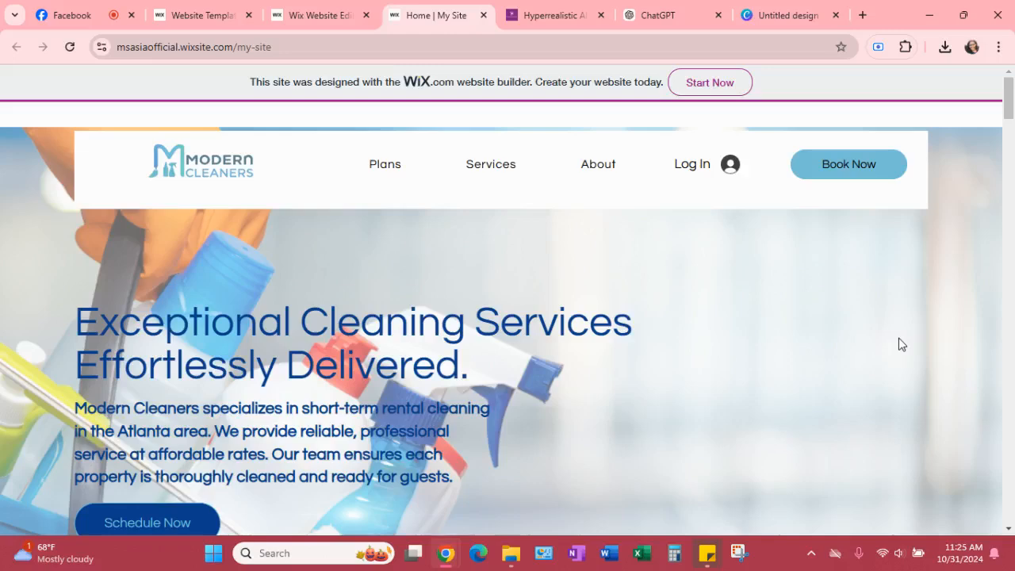
Review the live Modern Cleaners Home page from the hero banner through the estimate form, offerings, Before & After, packages and footer
{"action": "scroll", "coordinate": [910, 332], "scroll_direction": "down", "scroll_amount": 2}
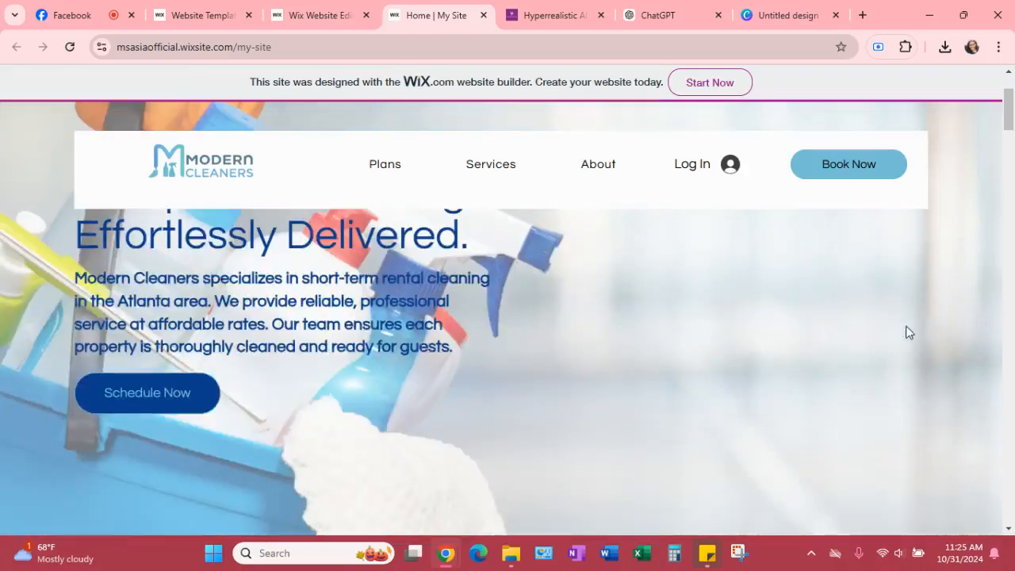
{"action": "scroll", "coordinate": [905, 329], "scroll_direction": "down", "scroll_amount": 5}
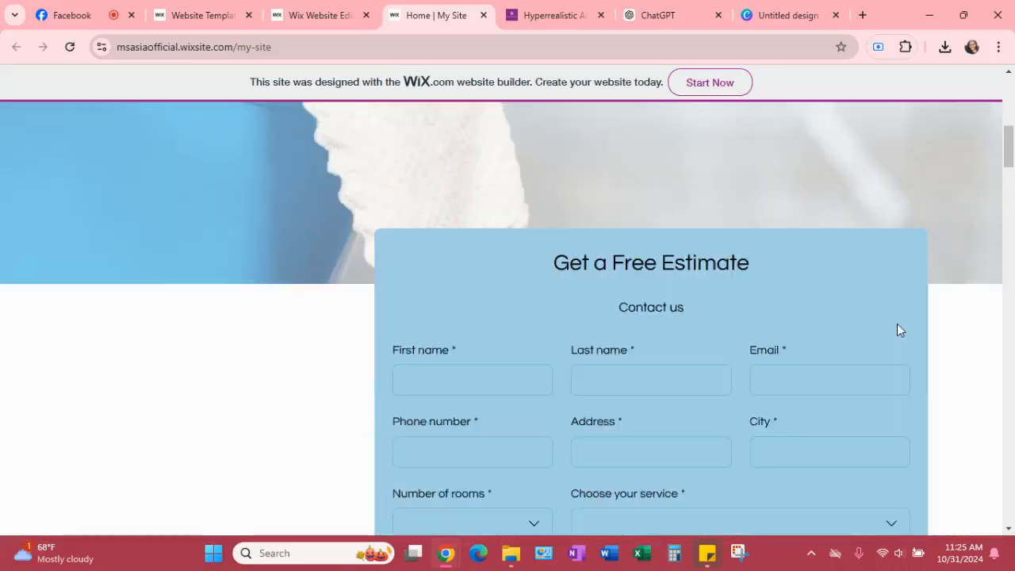
{"action": "scroll", "coordinate": [904, 327], "scroll_direction": "down", "scroll_amount": 14}
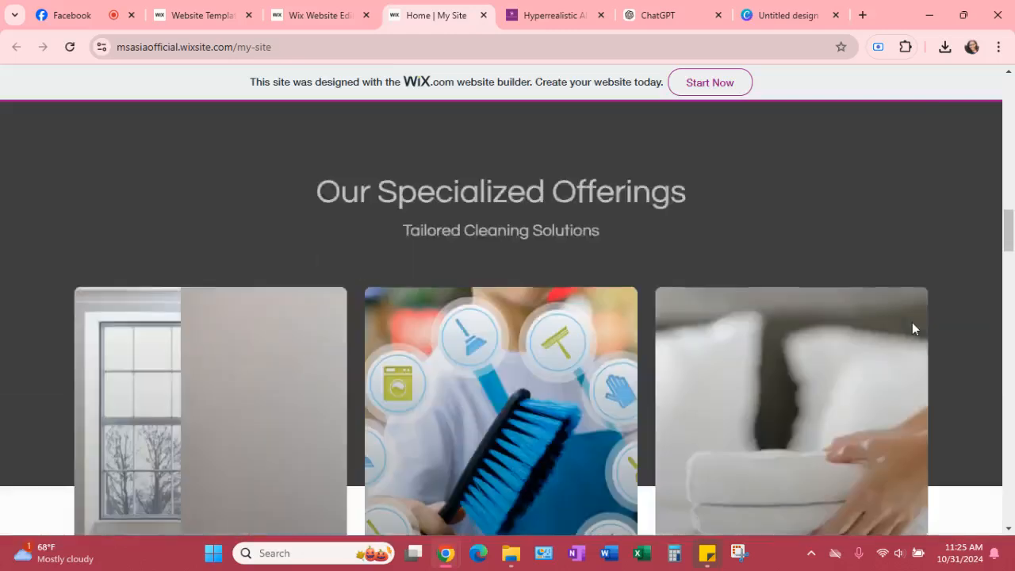
{"action": "scroll", "coordinate": [912, 328], "scroll_direction": "down", "scroll_amount": 8}
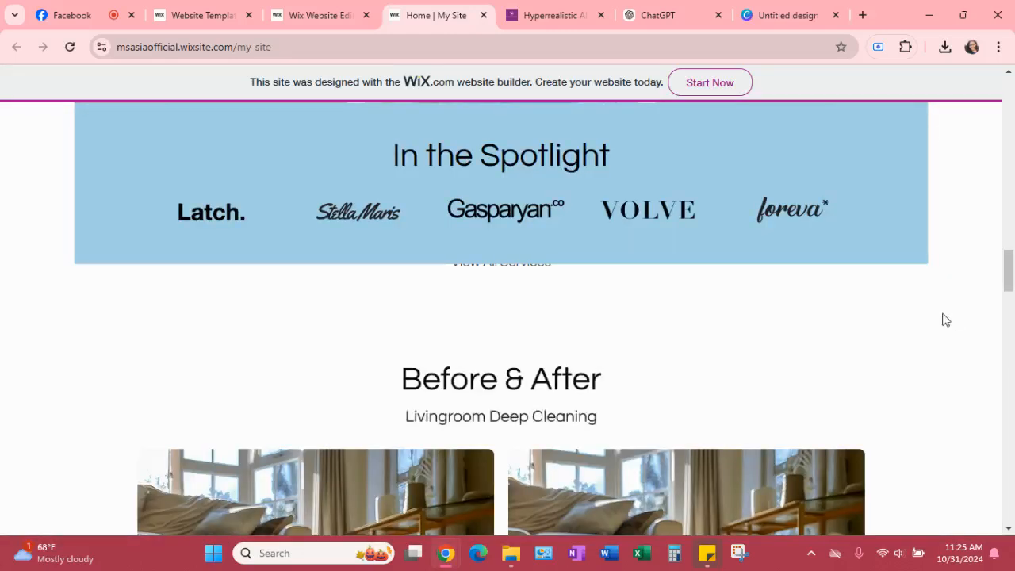
{"action": "scroll", "coordinate": [946, 320], "scroll_direction": "down", "scroll_amount": 2}
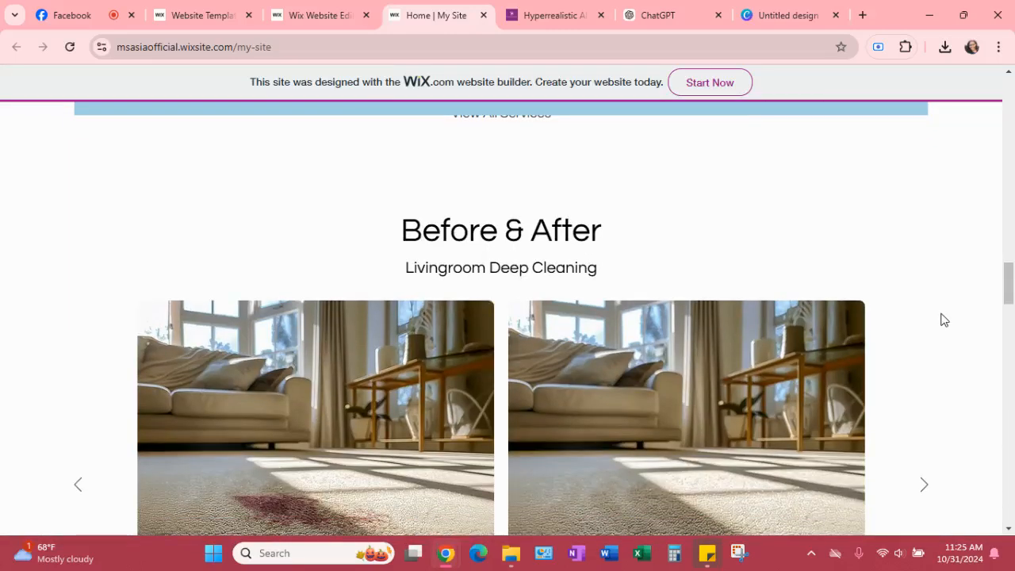
{"action": "scroll", "coordinate": [943, 316], "scroll_direction": "down", "scroll_amount": 2}
{"action": "scroll", "coordinate": [944, 317], "scroll_direction": "down", "scroll_amount": 12}
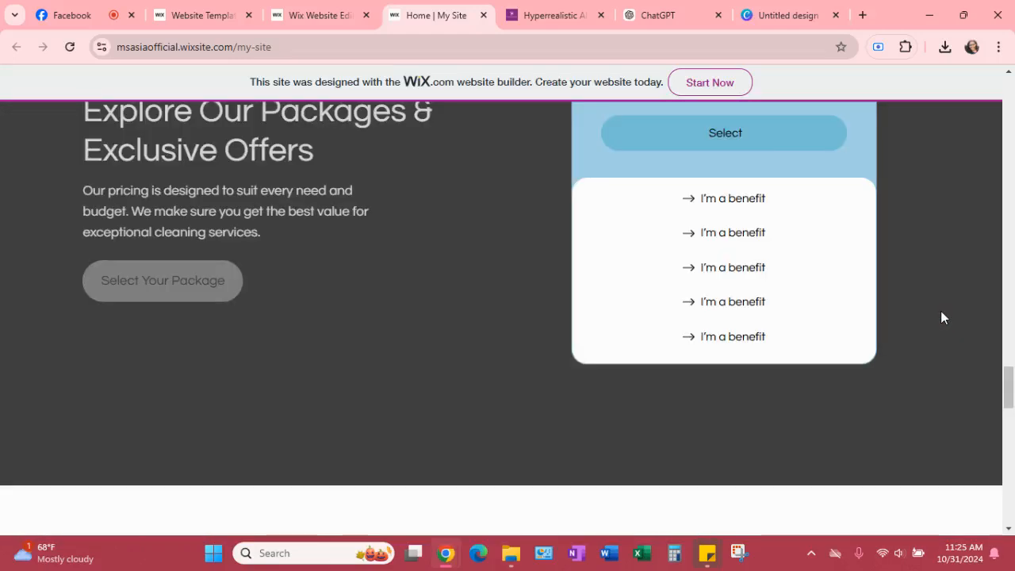
{"action": "scroll", "coordinate": [941, 317], "scroll_direction": "down", "scroll_amount": 7}
{"action": "scroll", "coordinate": [931, 326], "scroll_direction": "down", "scroll_amount": 7}
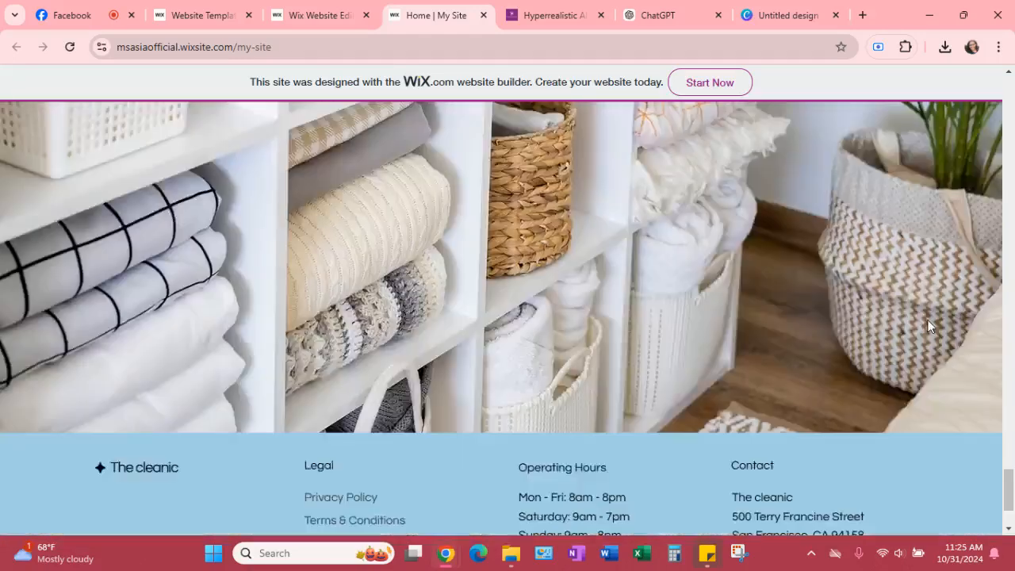
{"action": "scroll", "coordinate": [916, 324], "scroll_direction": "up", "scroll_amount": 2}
{"action": "scroll", "coordinate": [918, 319], "scroll_direction": "up", "scroll_amount": 5}
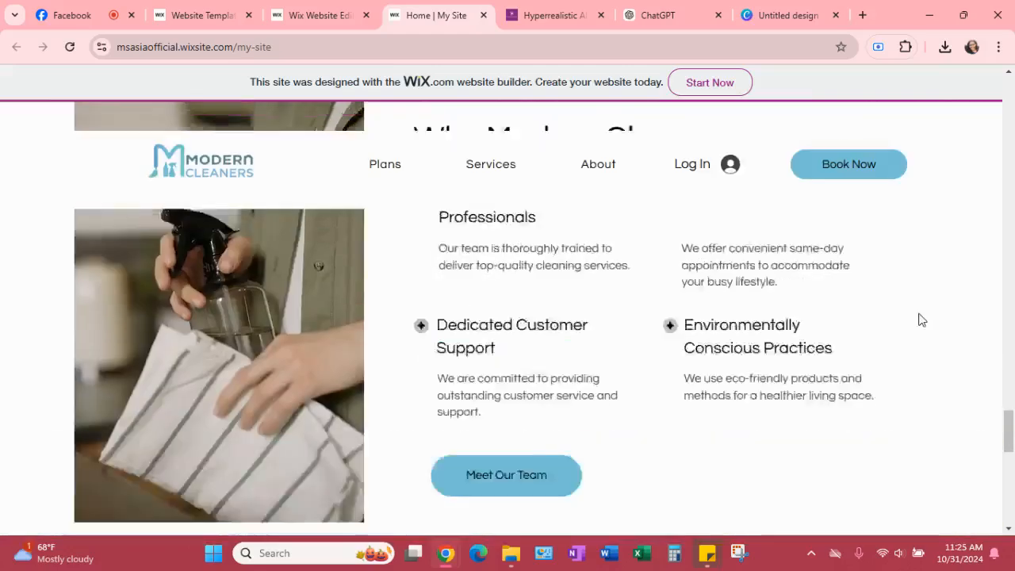
{"action": "scroll", "coordinate": [906, 321], "scroll_direction": "down", "scroll_amount": 6}
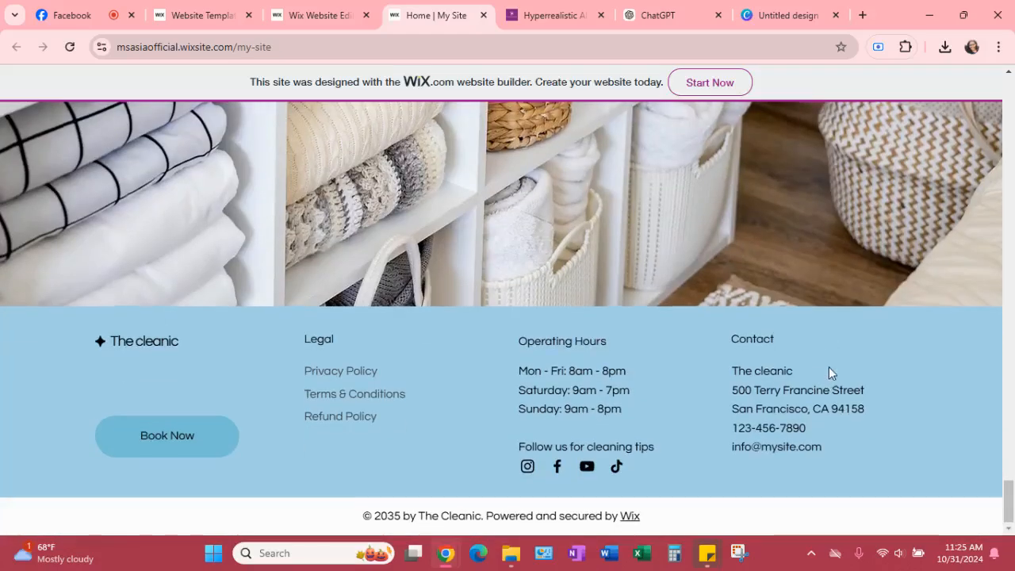
Go back over the live Home page up to its hero banner and close the live site
{"action": "scroll", "coordinate": [829, 367], "scroll_direction": "up", "scroll_amount": 10}
{"action": "scroll", "coordinate": [841, 356], "scroll_direction": "up", "scroll_amount": 5}
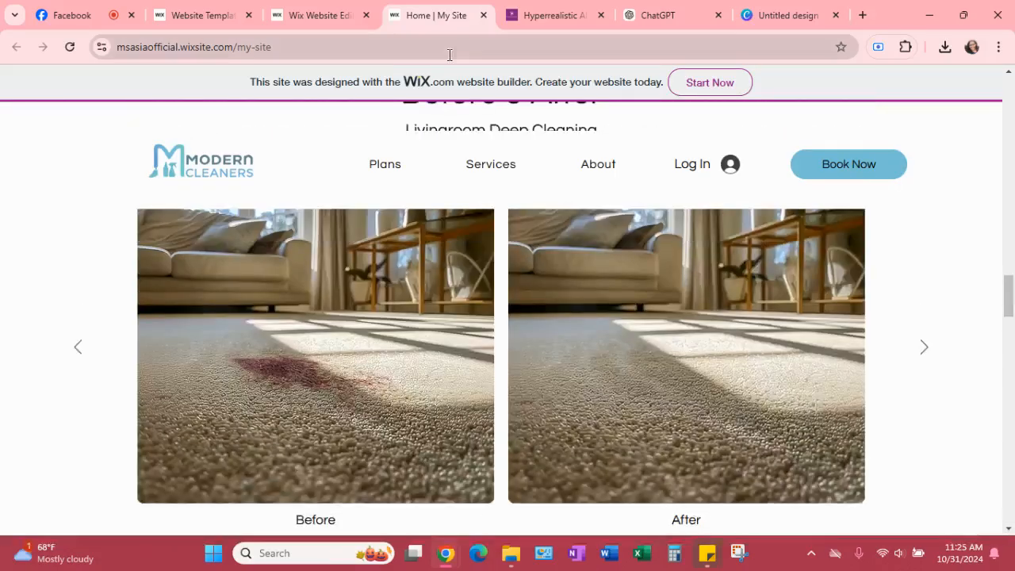
{"action": "scroll", "coordinate": [864, 350], "scroll_direction": "up", "scroll_amount": 4}
{"action": "scroll", "coordinate": [864, 349], "scroll_direction": "up", "scroll_amount": 10}
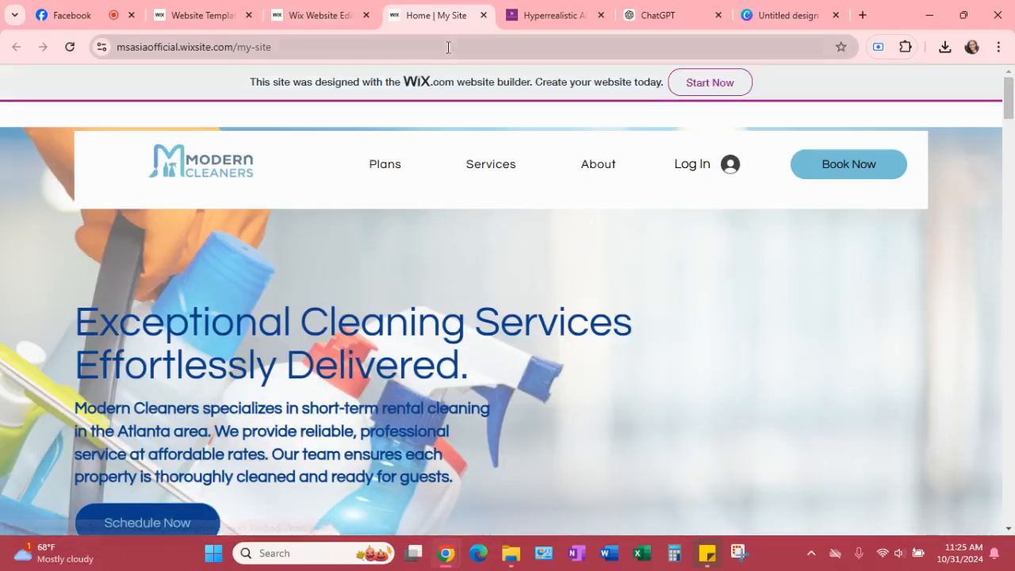
{"action": "left_click", "coordinate": [484, 15]}
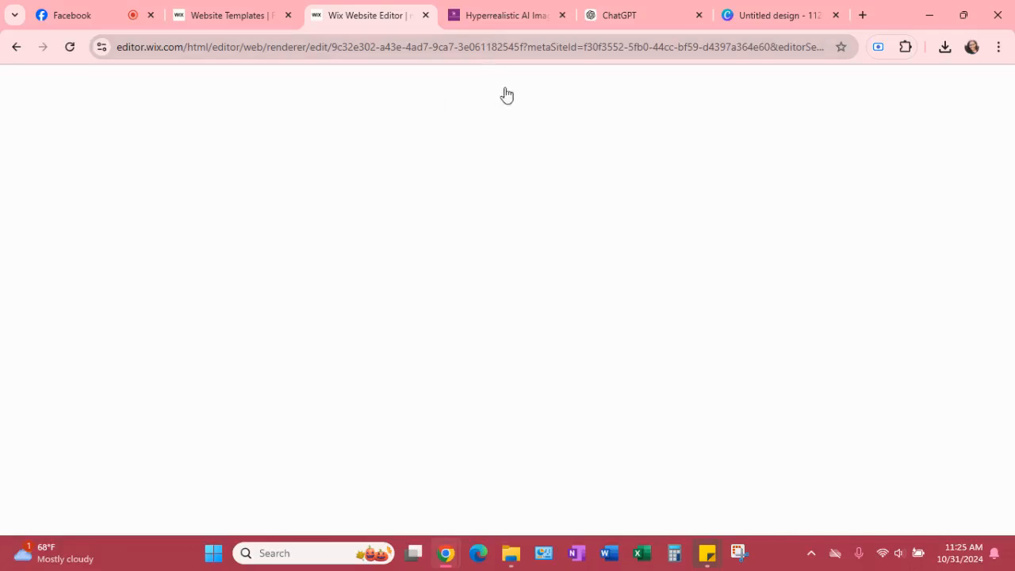
Switch to Venus Ai Studio and open its Domains app
{"action": "left_click", "coordinate": [492, 17]}
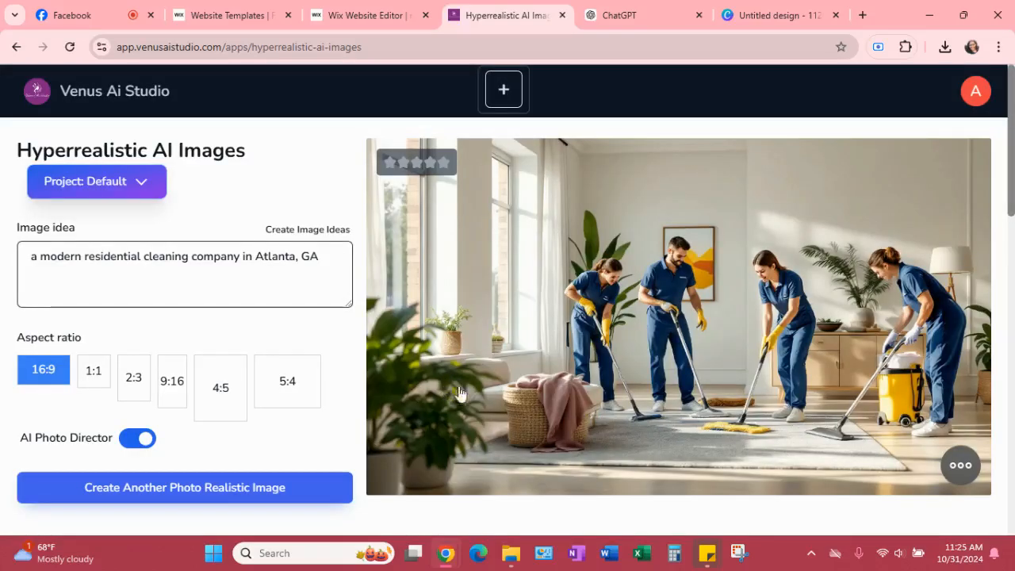
{"action": "left_click", "coordinate": [119, 93]}
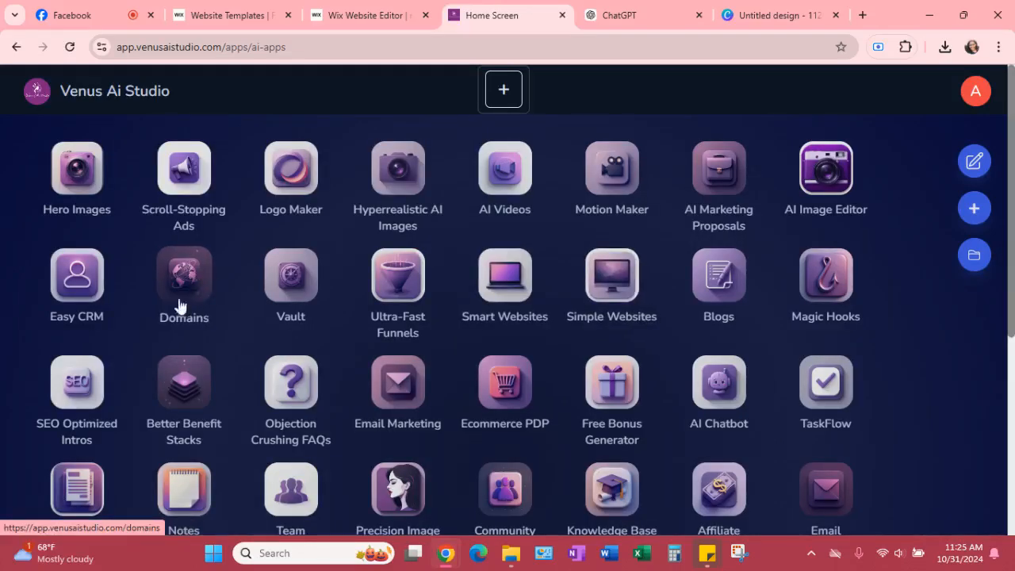
{"action": "left_click", "coordinate": [181, 273]}
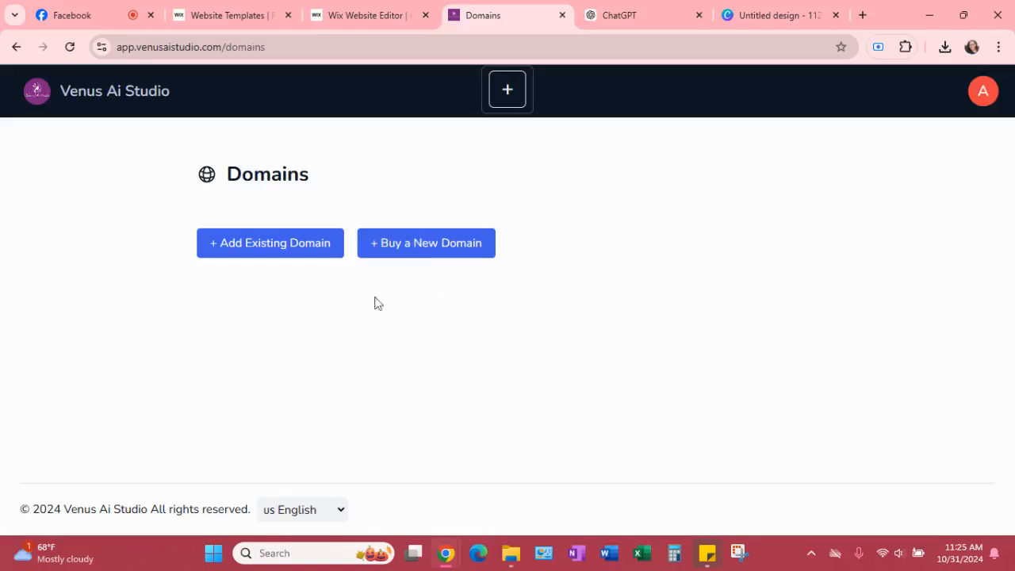
Search for the new domain moderncleanersatl.com to buy
{"action": "left_click", "coordinate": [391, 252]}
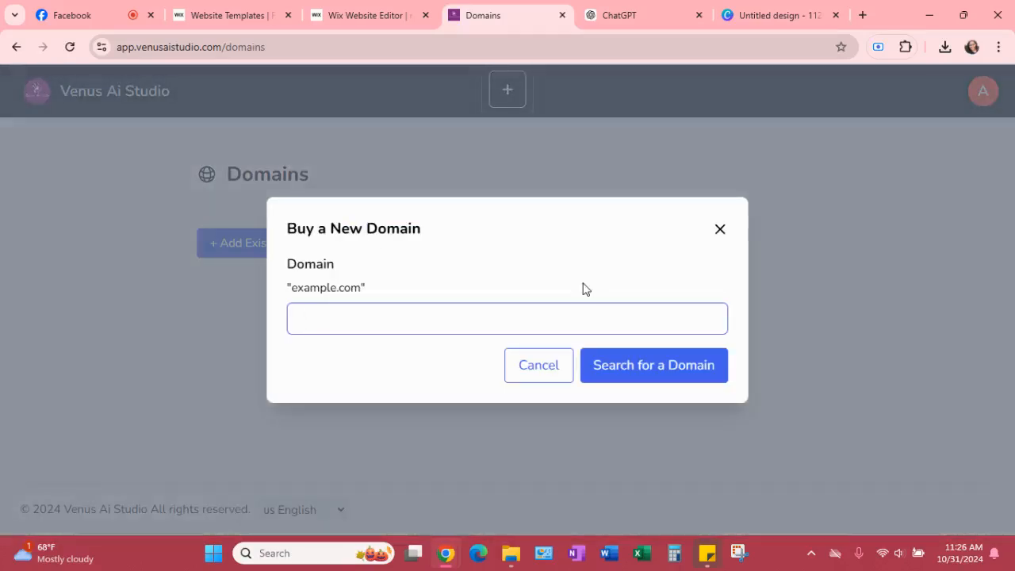
{"action": "type", "text": "m"}
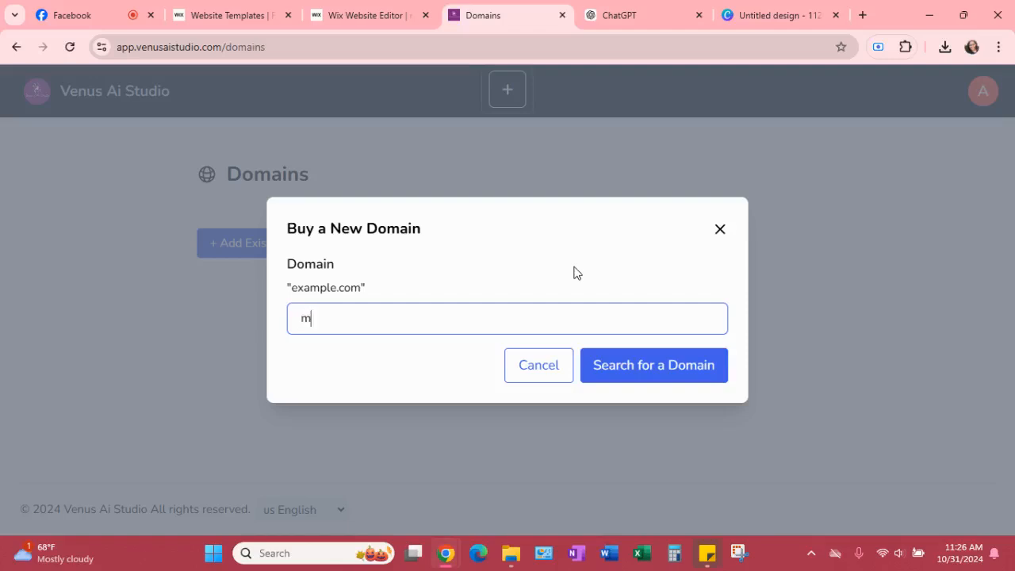
{"action": "type", "text": "oderncleanersatl.com"}
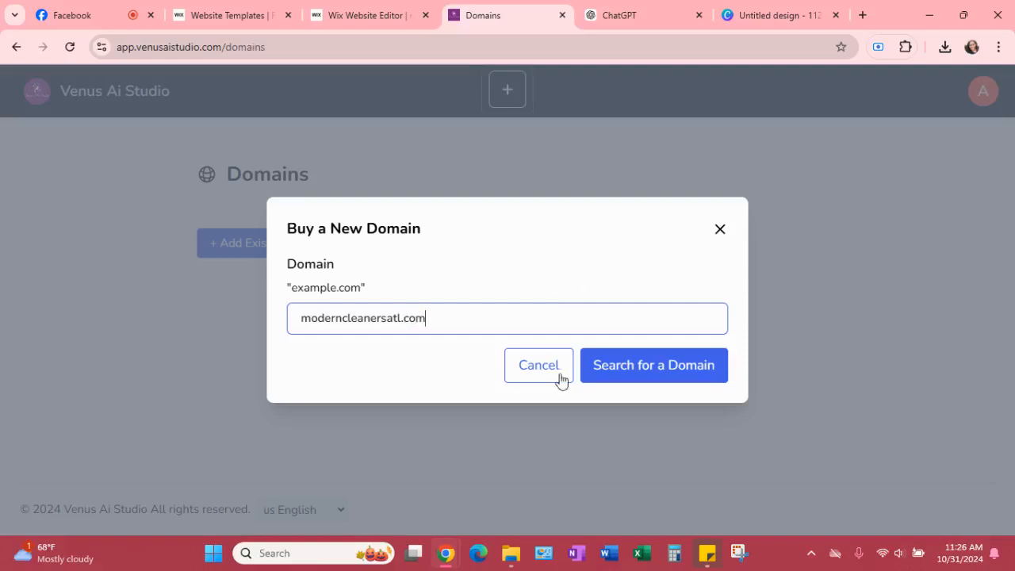
{"action": "left_click", "coordinate": [650, 368]}
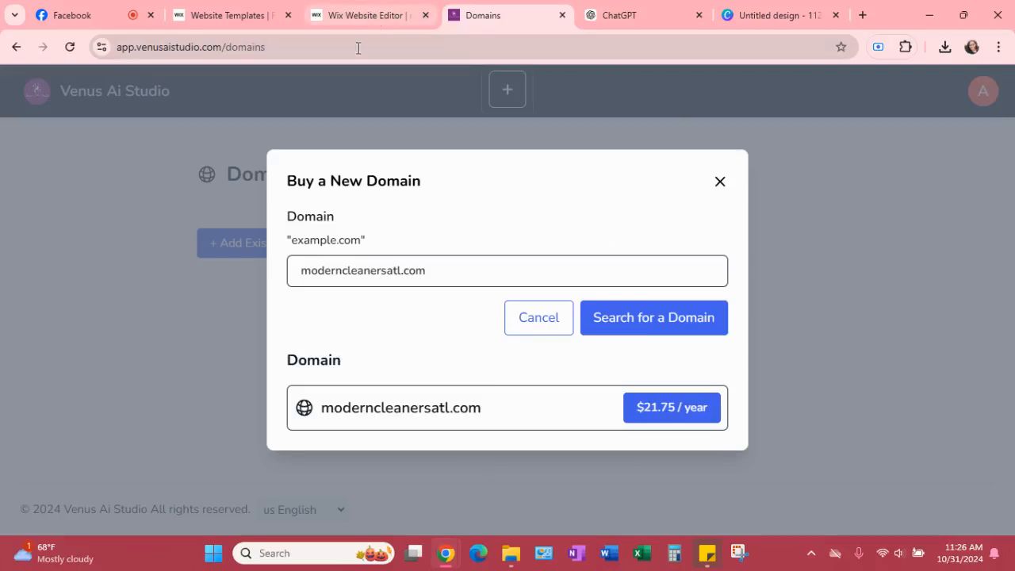
Return to the Wix Website Editor and dismiss the publish confirmation
{"action": "left_click", "coordinate": [378, 16]}
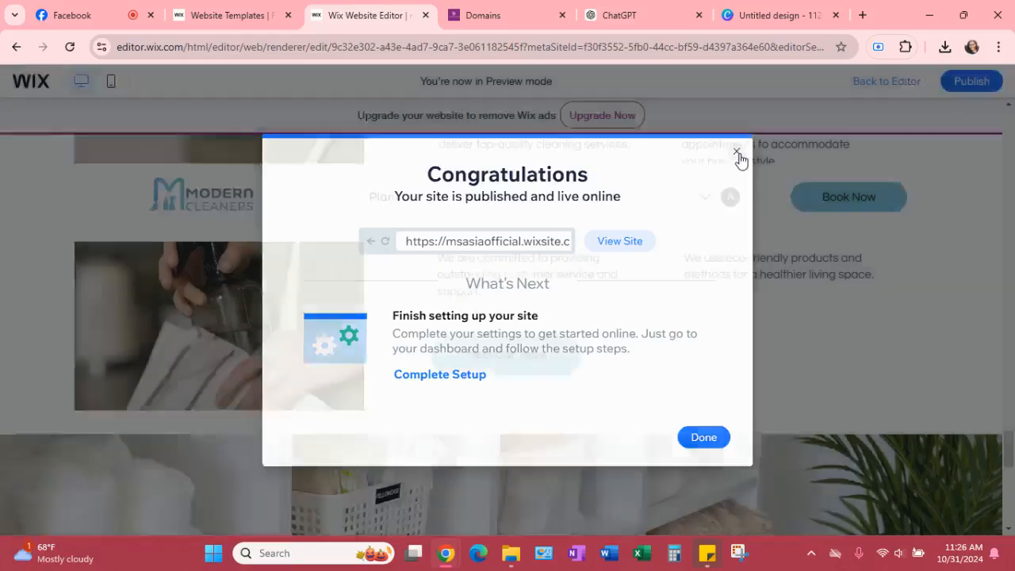
{"action": "left_click", "coordinate": [737, 153]}
{"action": "left_click", "coordinate": [713, 227]}
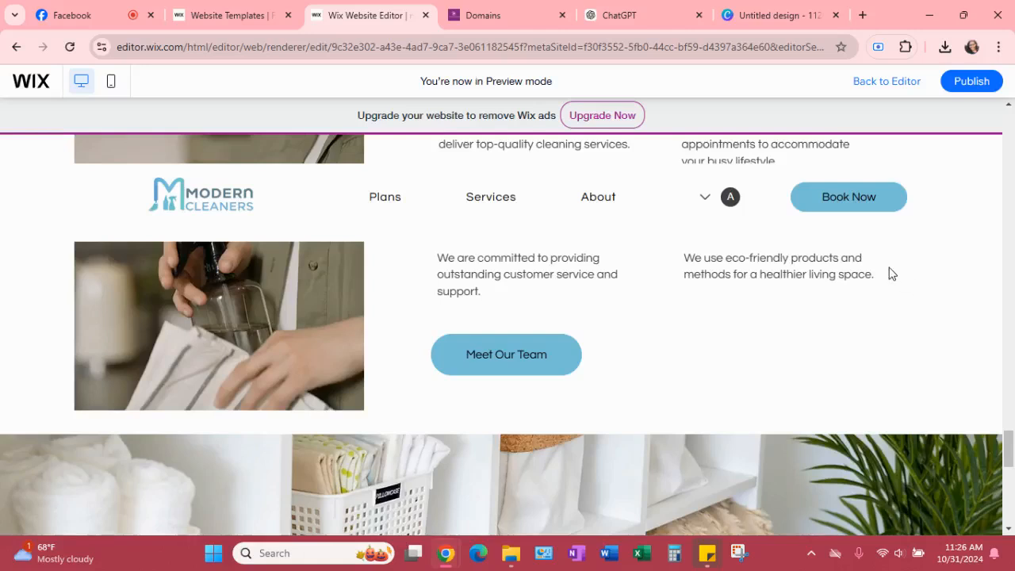
Look over the previewed Home page again from the Why Modern Cleaners section up through the packages and process steps
{"action": "scroll", "coordinate": [889, 272], "scroll_direction": "down", "scroll_amount": 1}
{"action": "scroll", "coordinate": [895, 270], "scroll_direction": "up", "scroll_amount": 1}
{"action": "scroll", "coordinate": [627, 293], "scroll_direction": "up", "scroll_amount": 2}
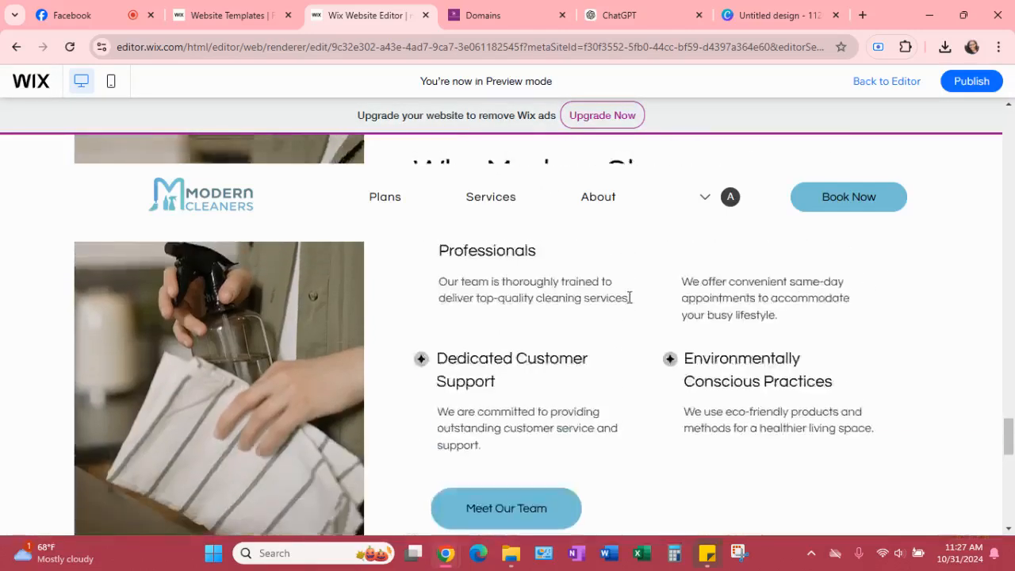
{"action": "scroll", "coordinate": [629, 295], "scroll_direction": "up", "scroll_amount": 5}
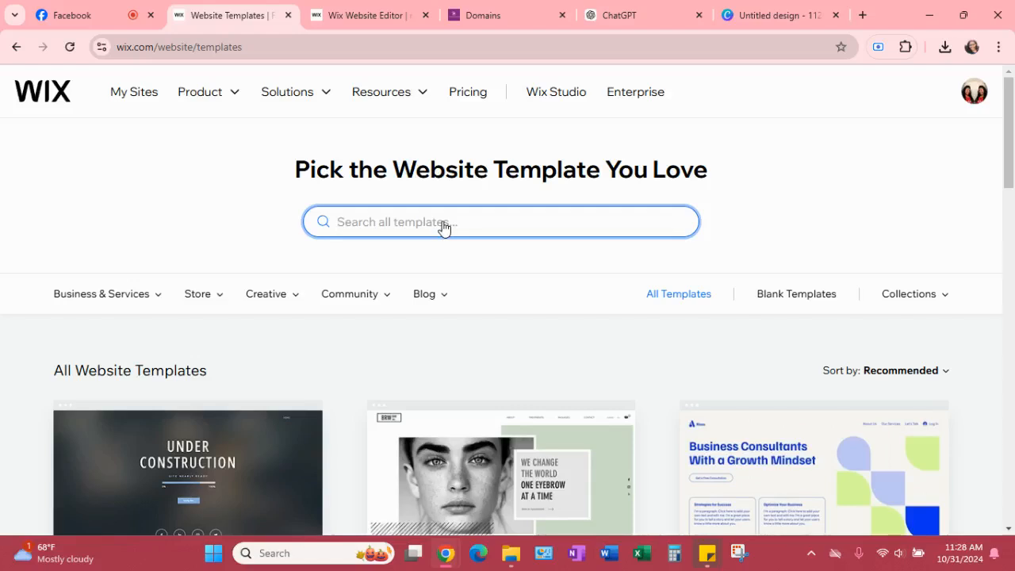
{"action": "left_click", "coordinate": [364, 15]}
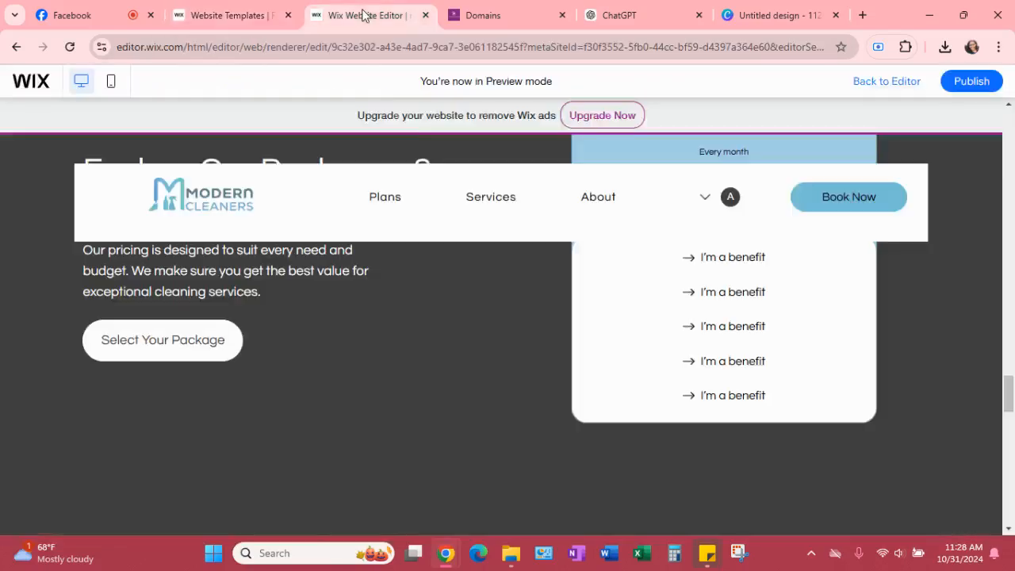
{"action": "scroll", "coordinate": [396, 329], "scroll_direction": "up", "scroll_amount": 5}
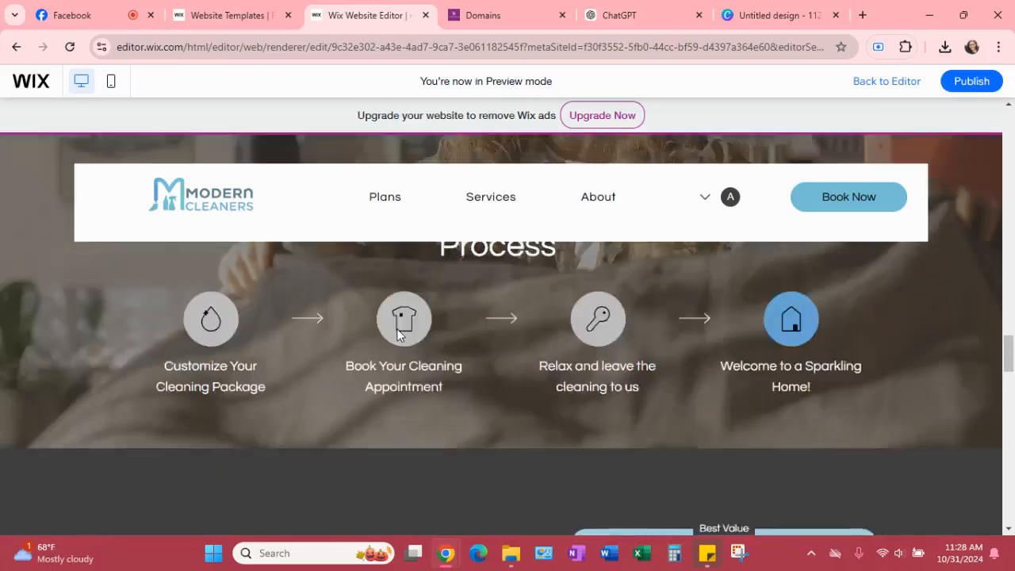
{"action": "scroll", "coordinate": [396, 328], "scroll_direction": "up", "scroll_amount": 5}
Switch to the Wix website template gallery, browse its first page of templates and open page 2
{"action": "left_click", "coordinate": [174, 17]}
{"action": "scroll", "coordinate": [411, 315], "scroll_direction": "down", "scroll_amount": 1}
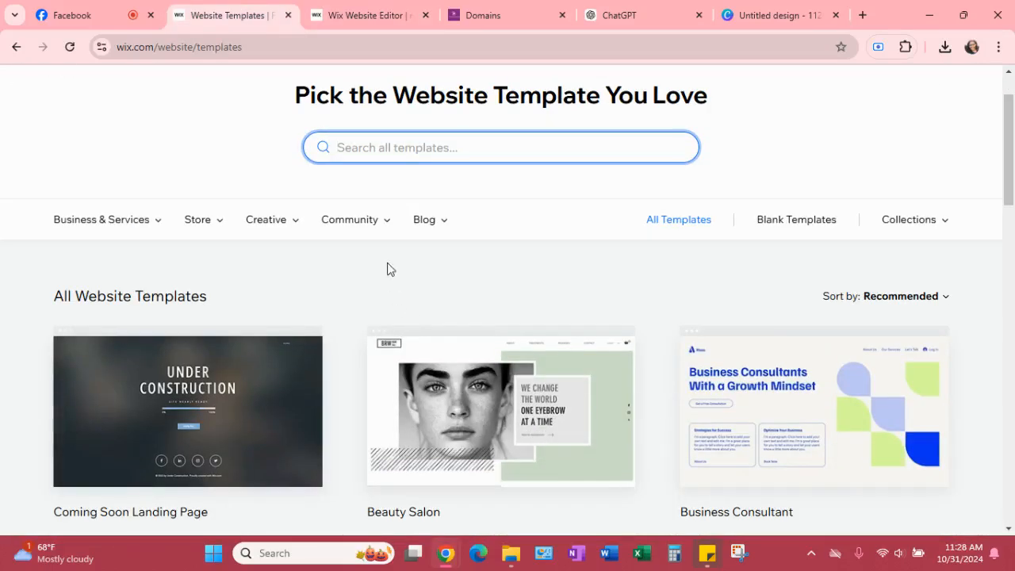
{"action": "scroll", "coordinate": [385, 272], "scroll_direction": "down", "scroll_amount": 4}
{"action": "scroll", "coordinate": [352, 278], "scroll_direction": "down", "scroll_amount": 10}
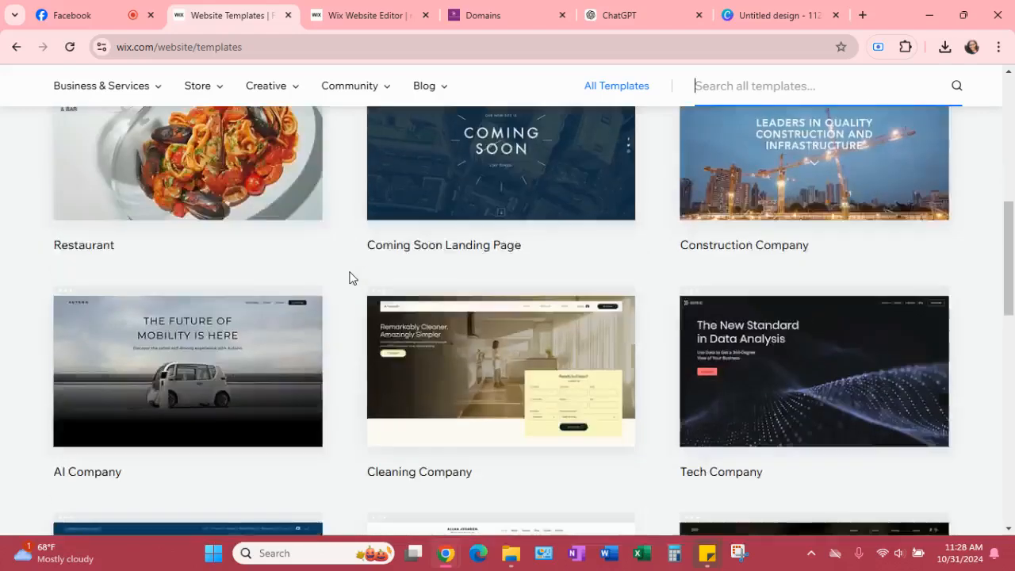
{"action": "left_click", "coordinate": [421, 270]}
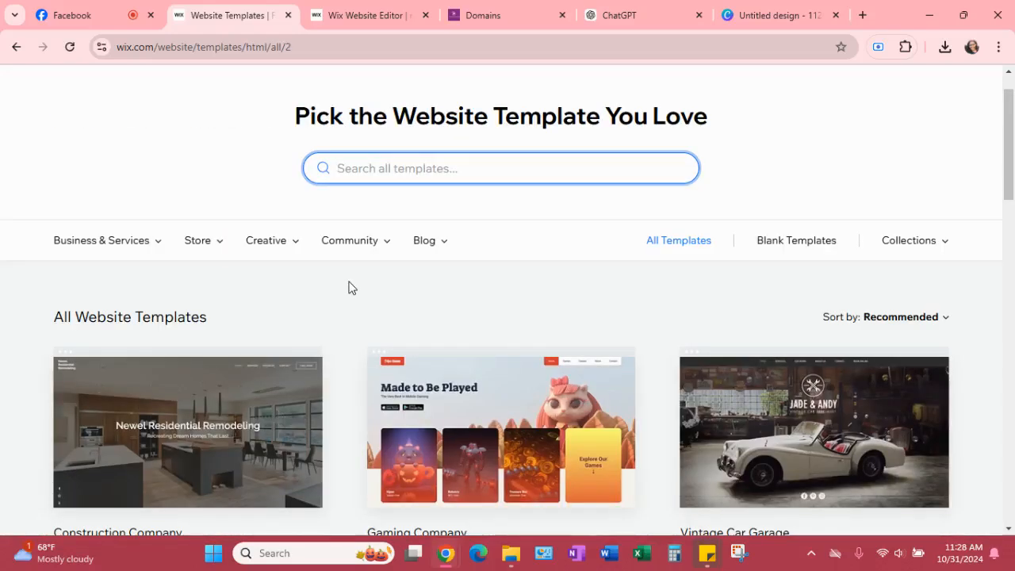
Browse the templates on page 2 of the gallery and continue with those on page 3
{"action": "scroll", "coordinate": [352, 288], "scroll_direction": "down", "scroll_amount": 1}
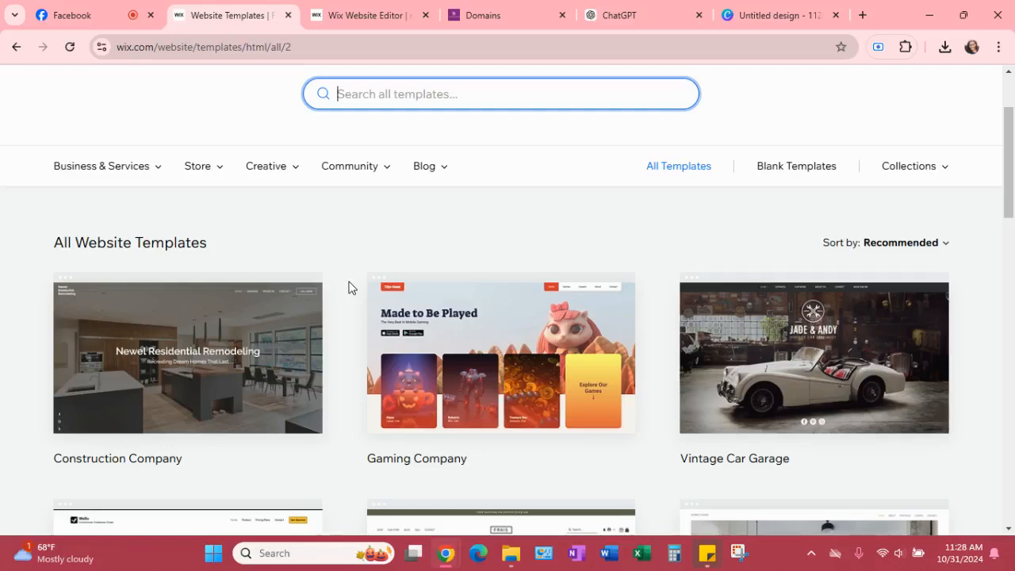
{"action": "scroll", "coordinate": [349, 287], "scroll_direction": "down", "scroll_amount": 2}
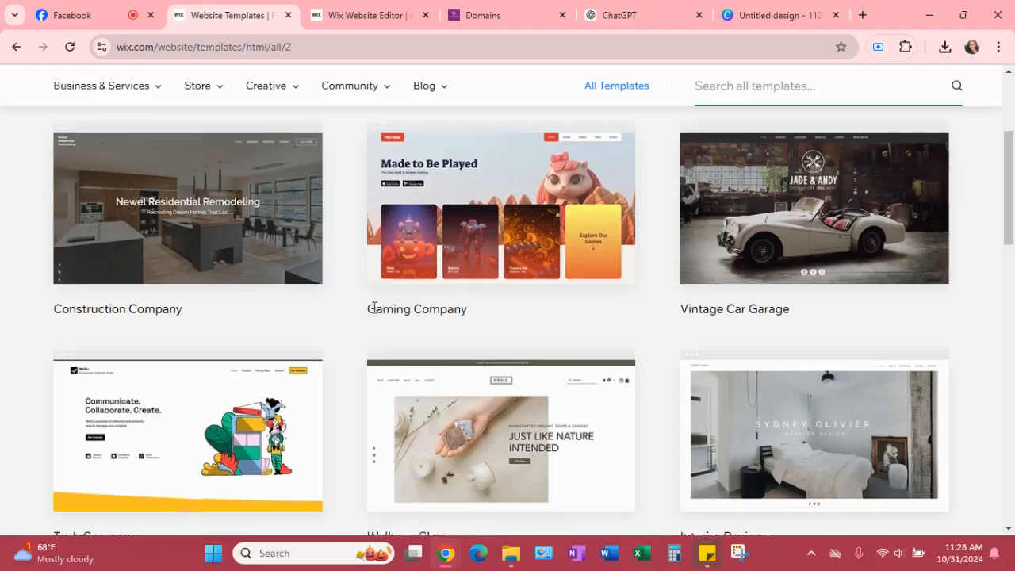
{"action": "scroll", "coordinate": [373, 306], "scroll_direction": "down", "scroll_amount": 1}
{"action": "scroll", "coordinate": [389, 307], "scroll_direction": "down", "scroll_amount": 3}
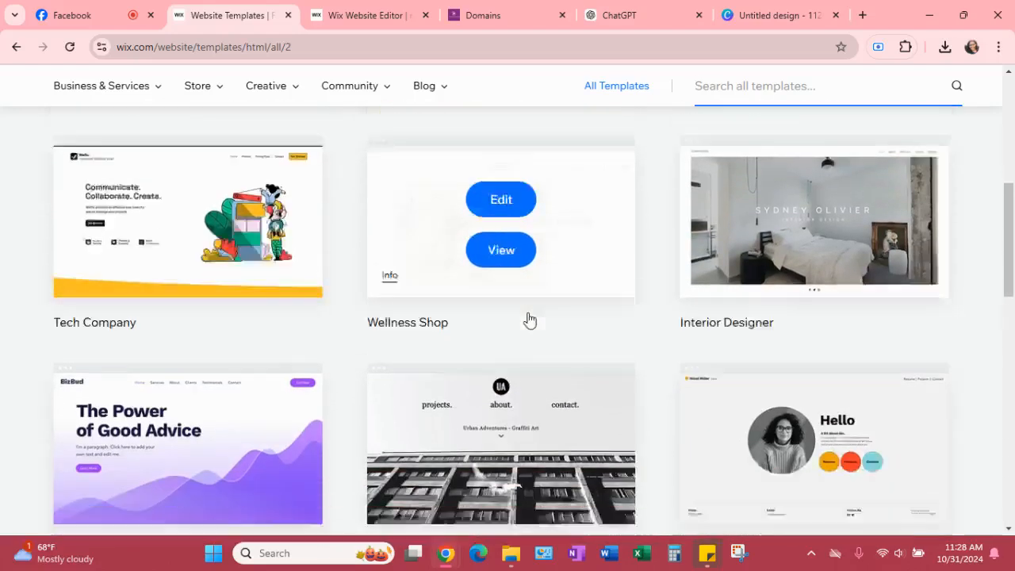
{"action": "scroll", "coordinate": [732, 357], "scroll_direction": "down", "scroll_amount": 5}
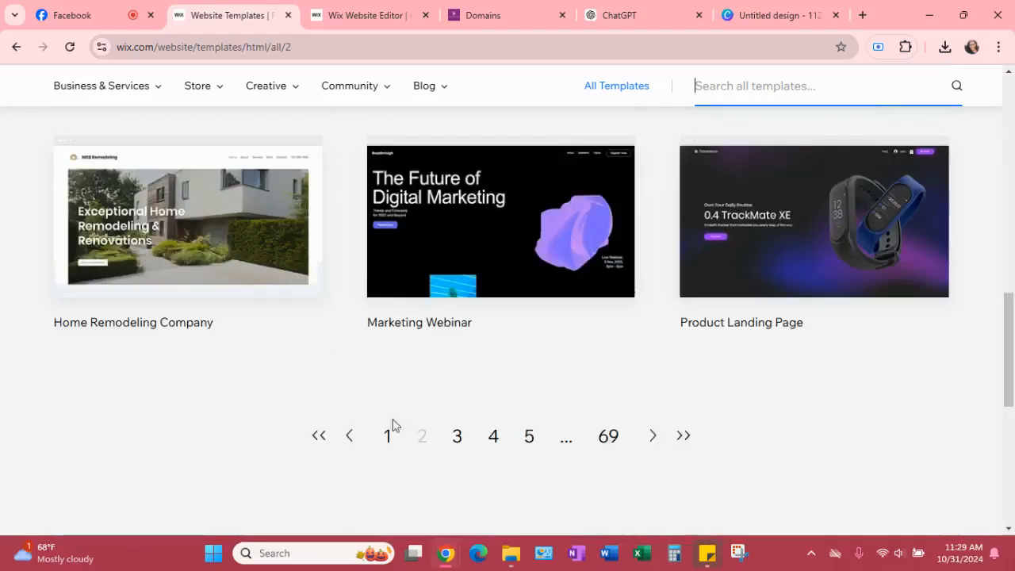
{"action": "left_click", "coordinate": [457, 437]}
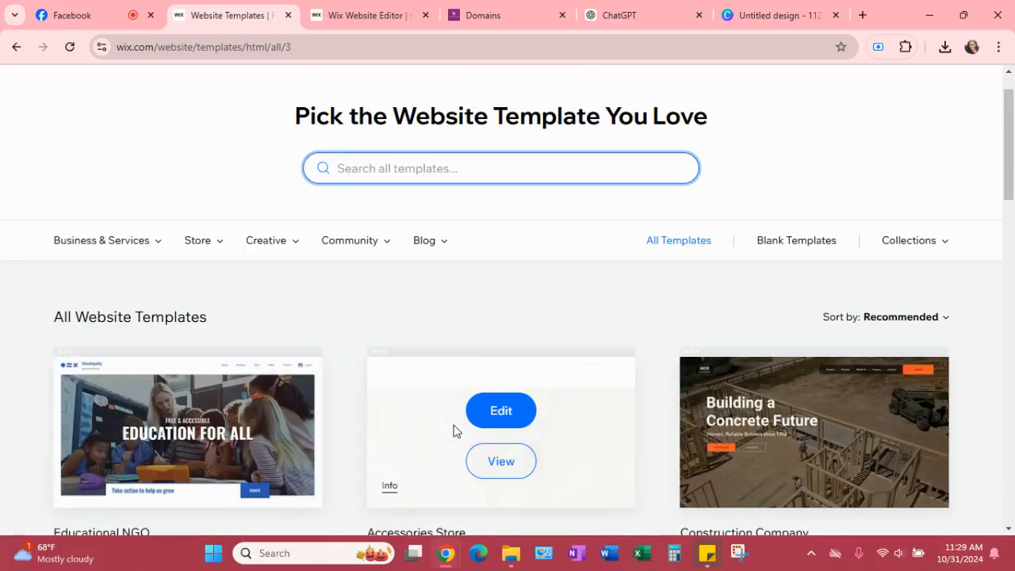
{"action": "scroll", "coordinate": [354, 335], "scroll_direction": "down", "scroll_amount": 2}
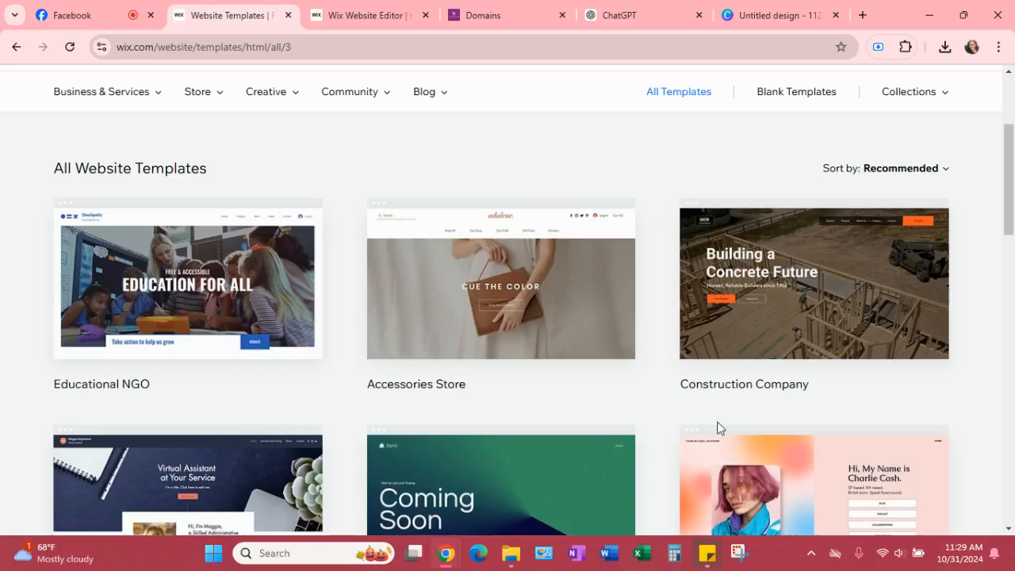
{"action": "scroll", "coordinate": [725, 413], "scroll_direction": "down", "scroll_amount": 1}
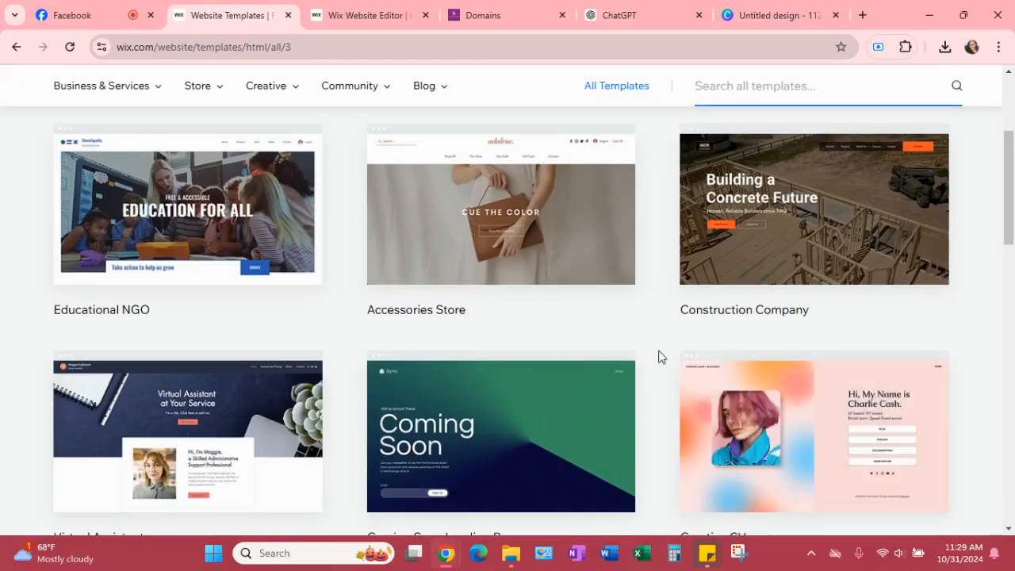
Look through the remaining templates on page 3 of the Wix gallery and open page 4
{"action": "scroll", "coordinate": [661, 365], "scroll_direction": "down", "scroll_amount": 1}
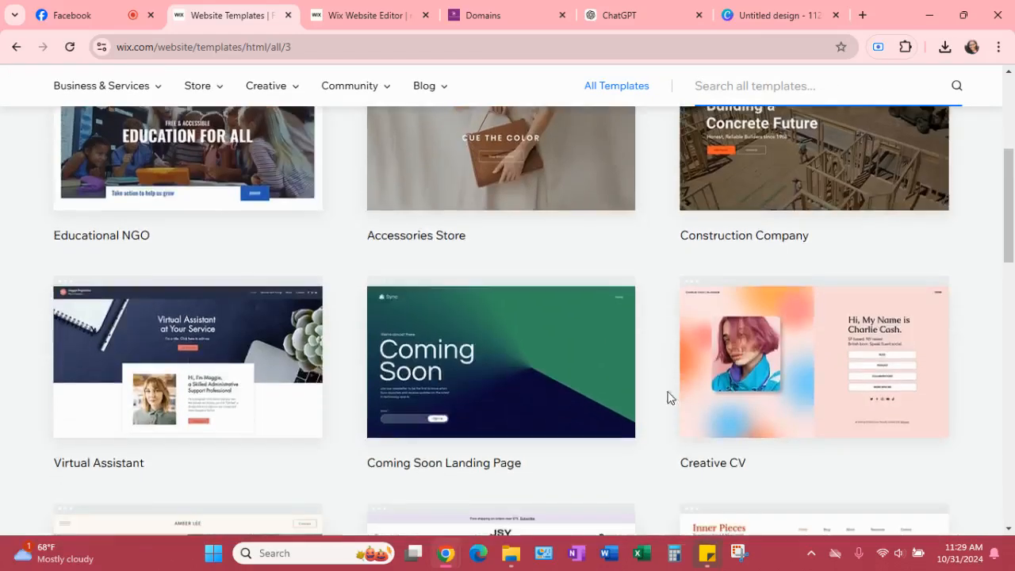
{"action": "scroll", "coordinate": [691, 401], "scroll_direction": "down", "scroll_amount": 2}
{"action": "scroll", "coordinate": [668, 375], "scroll_direction": "down", "scroll_amount": 2}
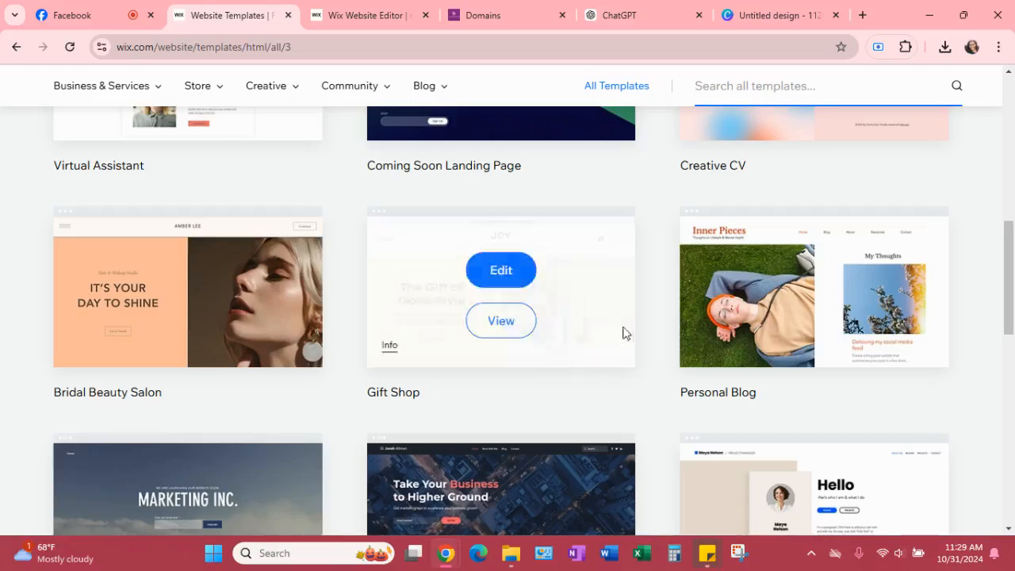
{"action": "scroll", "coordinate": [655, 336], "scroll_direction": "down", "scroll_amount": 2}
{"action": "scroll", "coordinate": [627, 420], "scroll_direction": "down", "scroll_amount": 2}
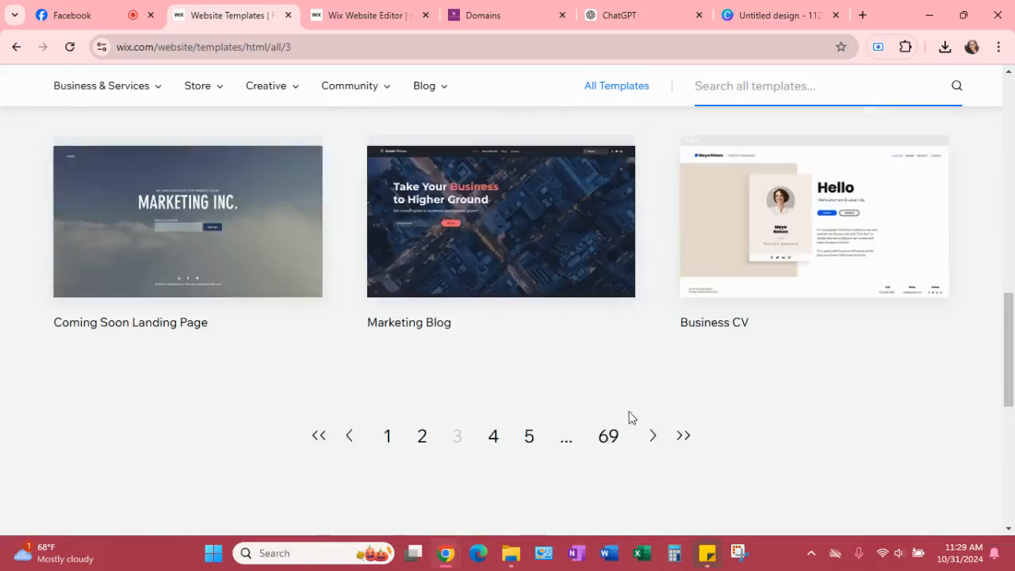
{"action": "left_click", "coordinate": [492, 437]}
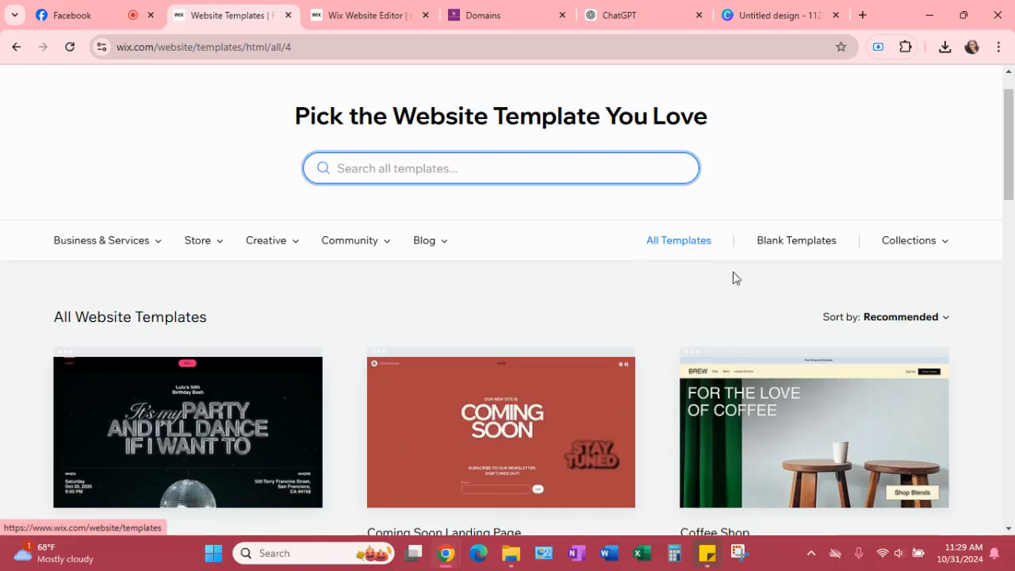
Browse the website templates on page 4 of the gallery and open page 5
{"action": "scroll", "coordinate": [553, 280], "scroll_direction": "down", "scroll_amount": 1}
{"action": "scroll", "coordinate": [552, 280], "scroll_direction": "down", "scroll_amount": 1}
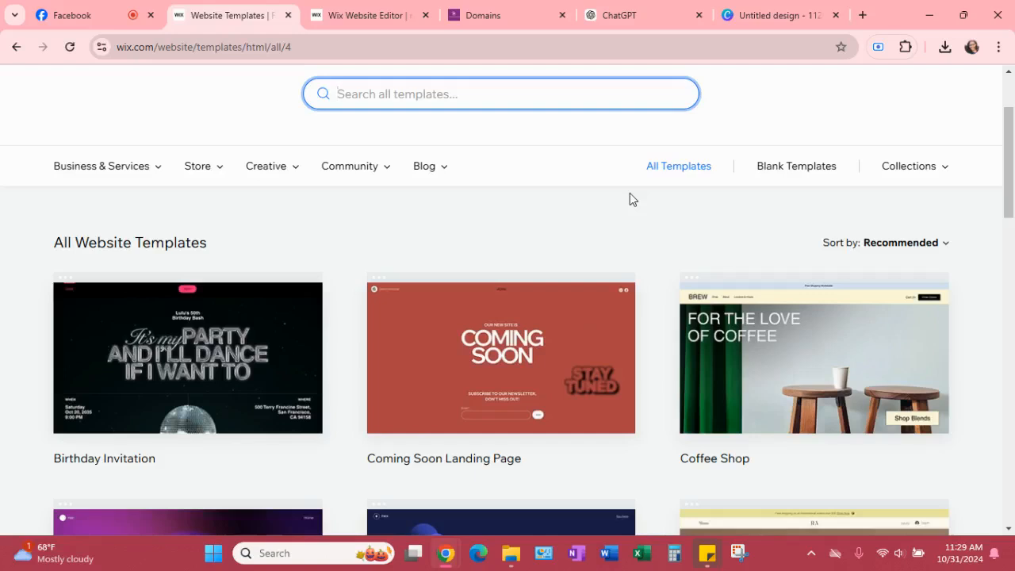
{"action": "scroll", "coordinate": [643, 243], "scroll_direction": "down", "scroll_amount": 6}
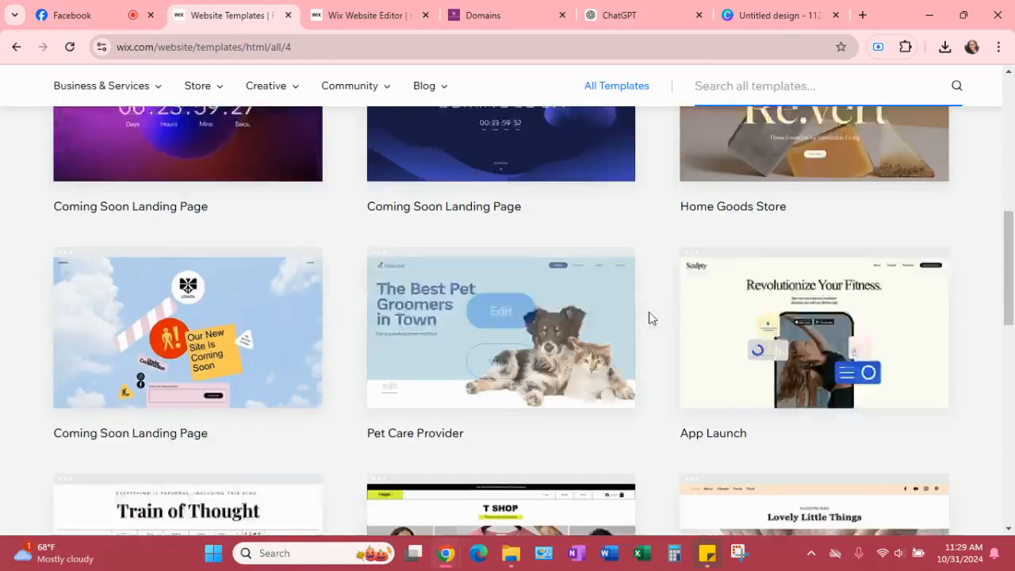
{"action": "scroll", "coordinate": [649, 318], "scroll_direction": "down", "scroll_amount": 1}
{"action": "scroll", "coordinate": [689, 439], "scroll_direction": "down", "scroll_amount": 4}
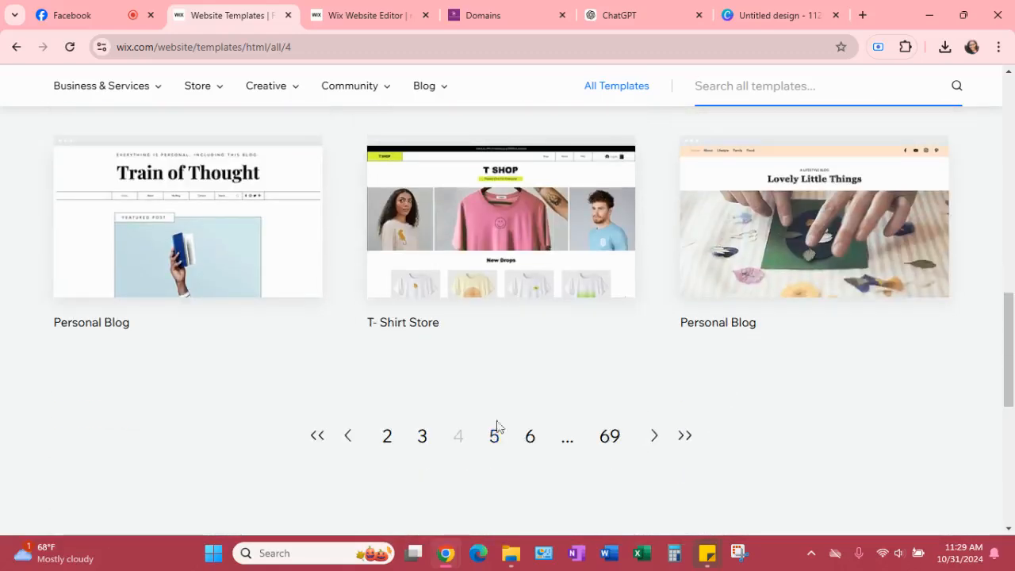
{"action": "left_click", "coordinate": [493, 436]}
Browse the gallery's page 5 templates and continue through those on page 6, past the Photographer and App Landing Page designs
{"action": "scroll", "coordinate": [649, 275], "scroll_direction": "down", "scroll_amount": 4}
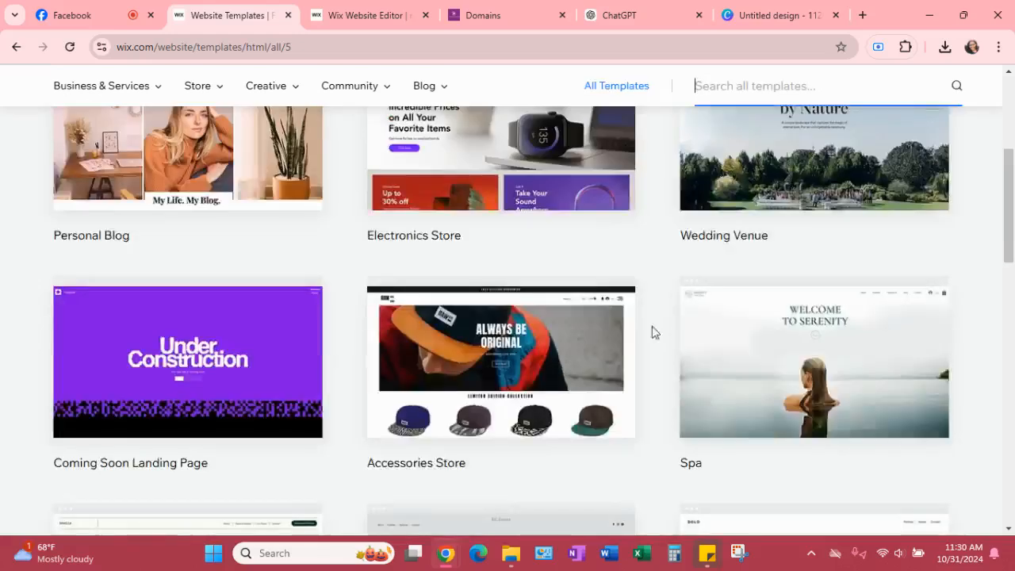
{"action": "scroll", "coordinate": [652, 331], "scroll_direction": "down", "scroll_amount": 5}
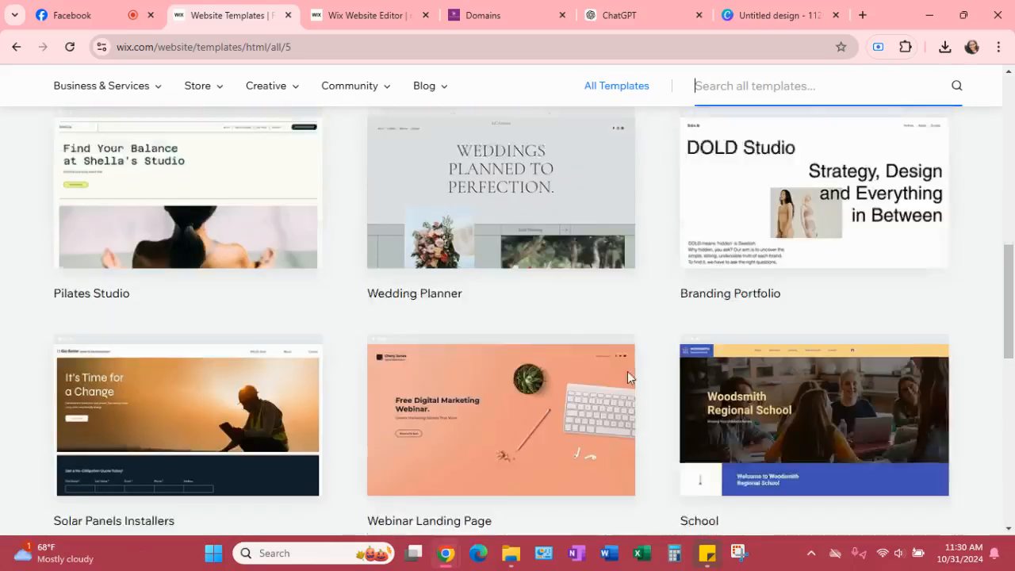
{"action": "scroll", "coordinate": [651, 397], "scroll_direction": "down", "scroll_amount": 3}
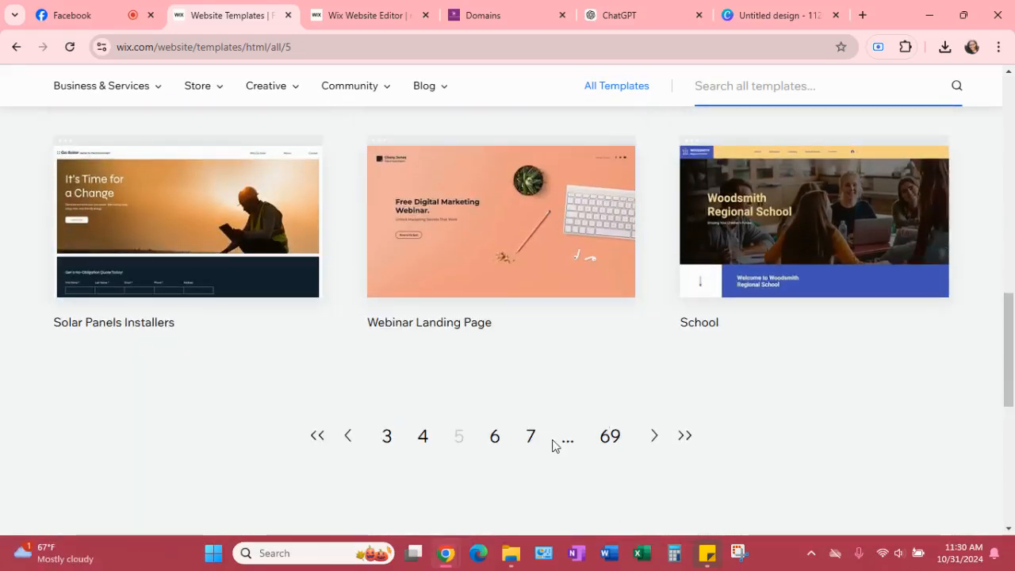
{"action": "left_click", "coordinate": [494, 438]}
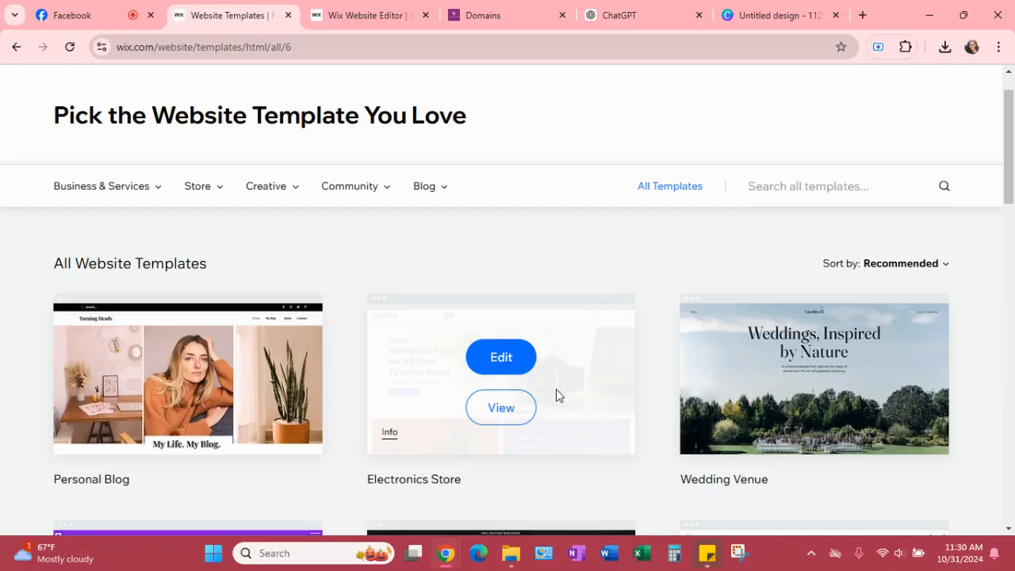
{"action": "scroll", "coordinate": [644, 357], "scroll_direction": "down", "scroll_amount": 2}
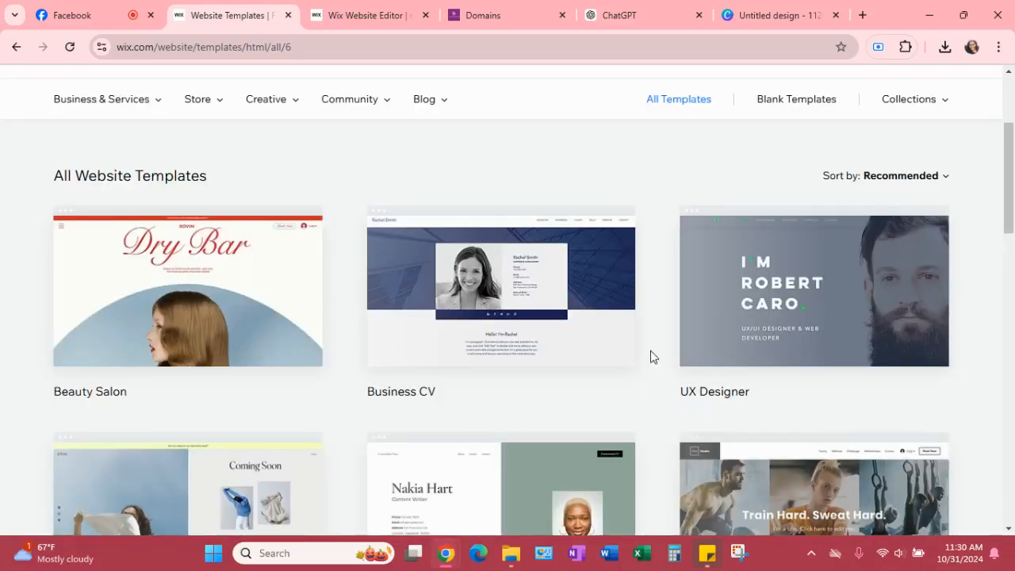
{"action": "scroll", "coordinate": [652, 357], "scroll_direction": "down", "scroll_amount": 4}
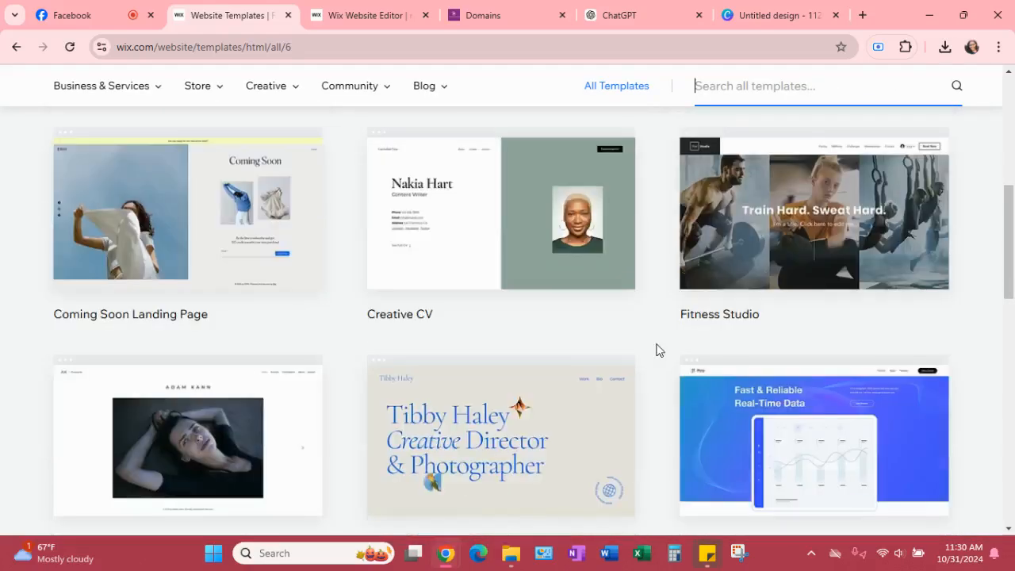
{"action": "scroll", "coordinate": [674, 347], "scroll_direction": "down", "scroll_amount": 1}
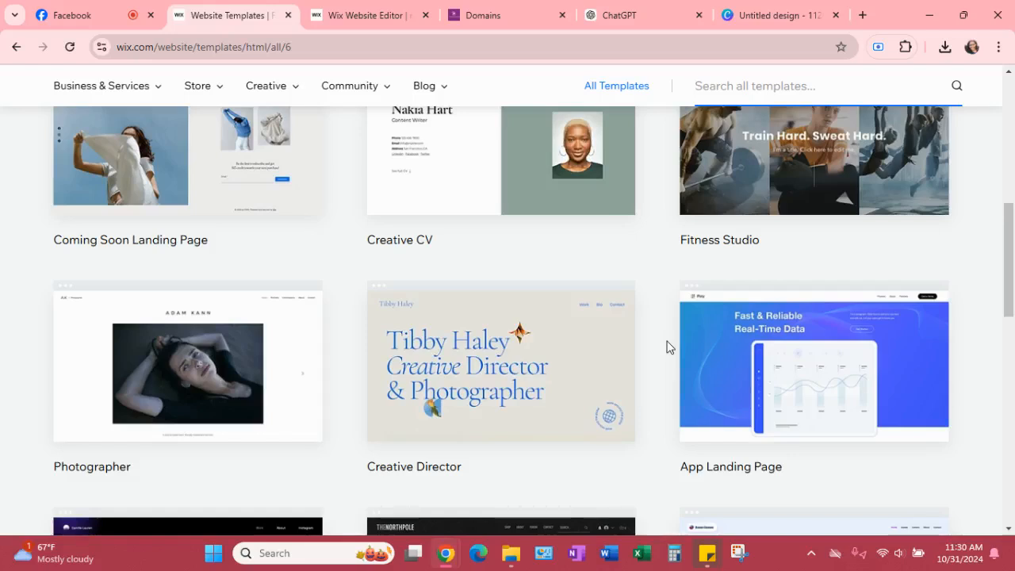
{"action": "scroll", "coordinate": [651, 349], "scroll_direction": "down", "scroll_amount": 5}
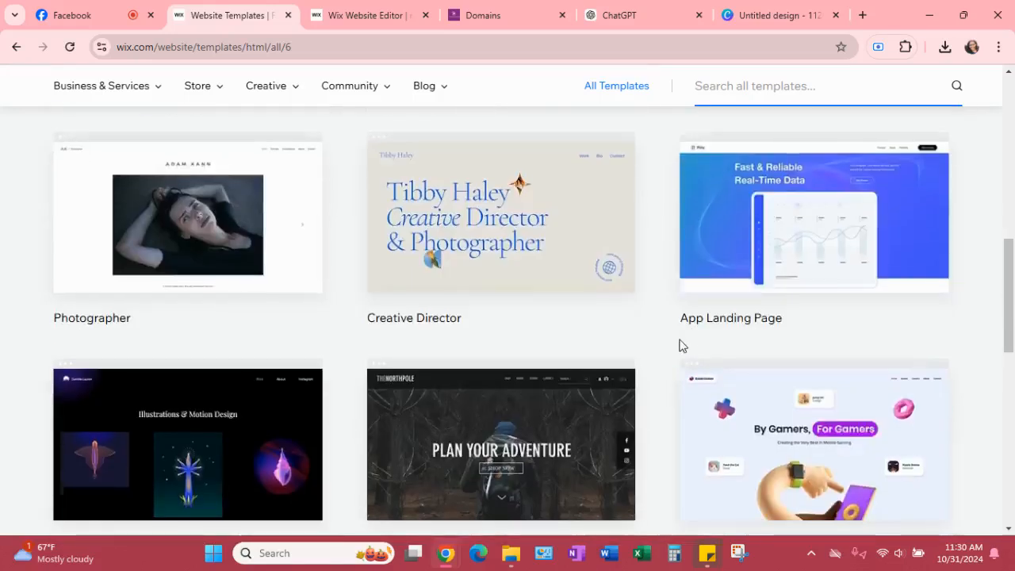
Switch to the Wix Website Editor, go back up to the header of the previewed Home page and leave preview mode
{"action": "left_click", "coordinate": [357, 12]}
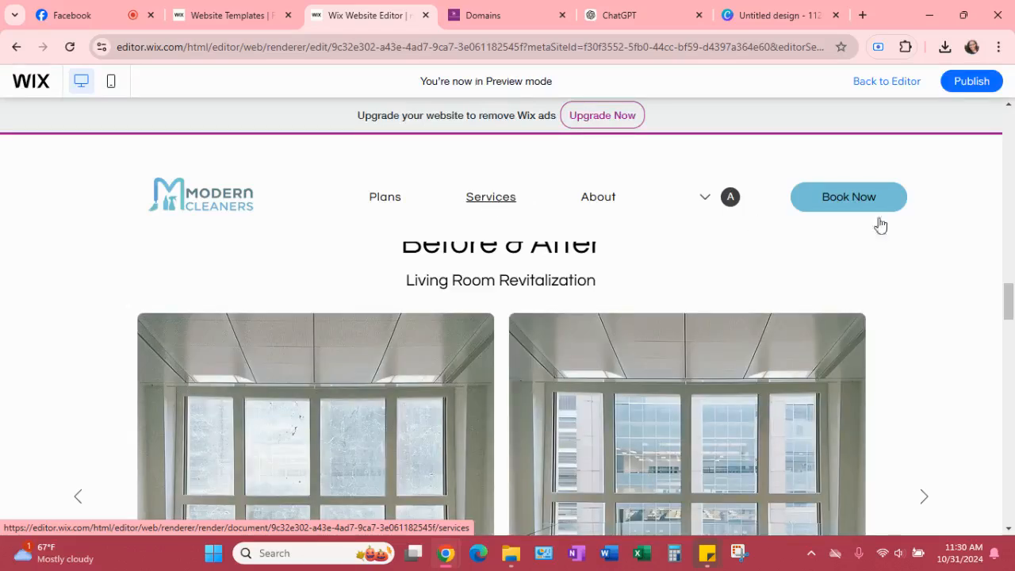
{"action": "scroll", "coordinate": [852, 228], "scroll_direction": "up", "scroll_amount": 16}
{"action": "scroll", "coordinate": [841, 230], "scroll_direction": "up", "scroll_amount": 5}
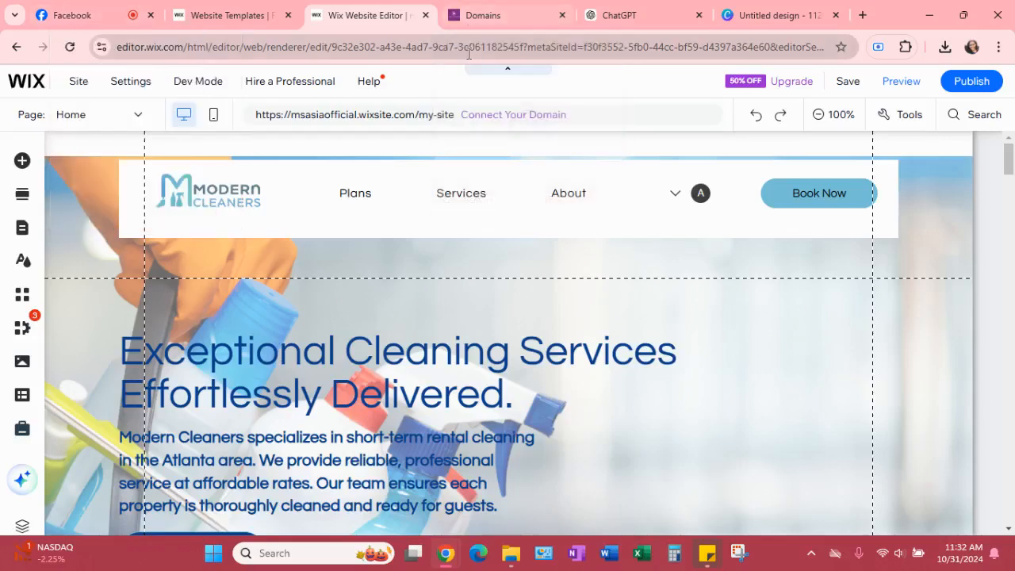
Check the Facebook live dashboard and switch to the Venus Ai Studio Domains page with the moderncleanersatl.com search
{"action": "left_click", "coordinate": [73, 16]}
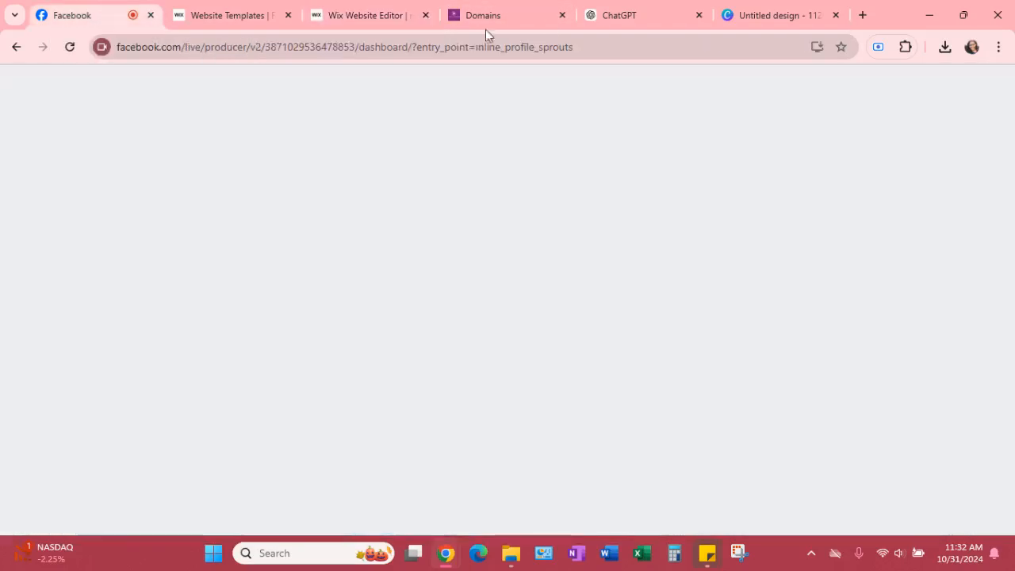
{"action": "left_click", "coordinate": [483, 22]}
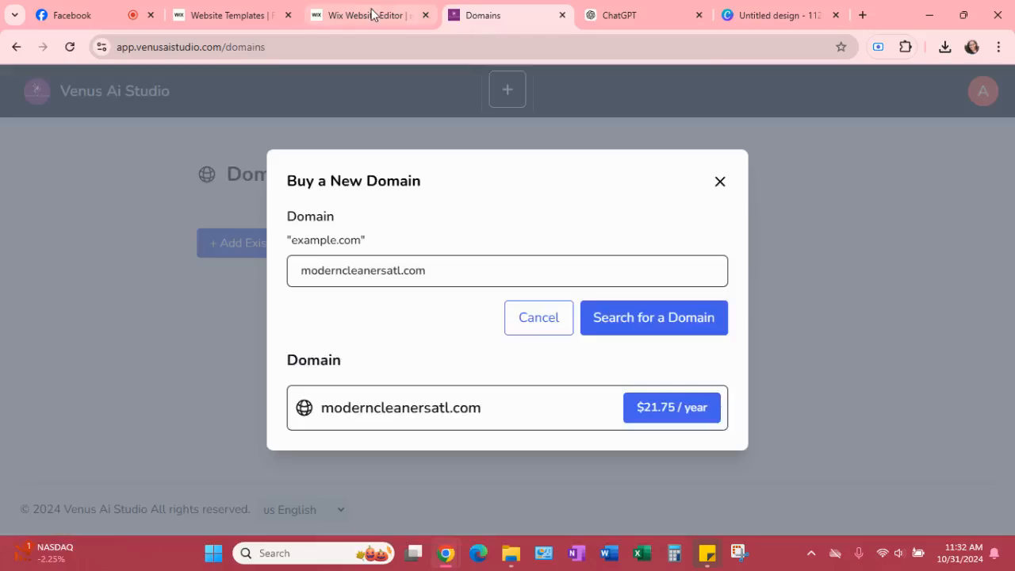